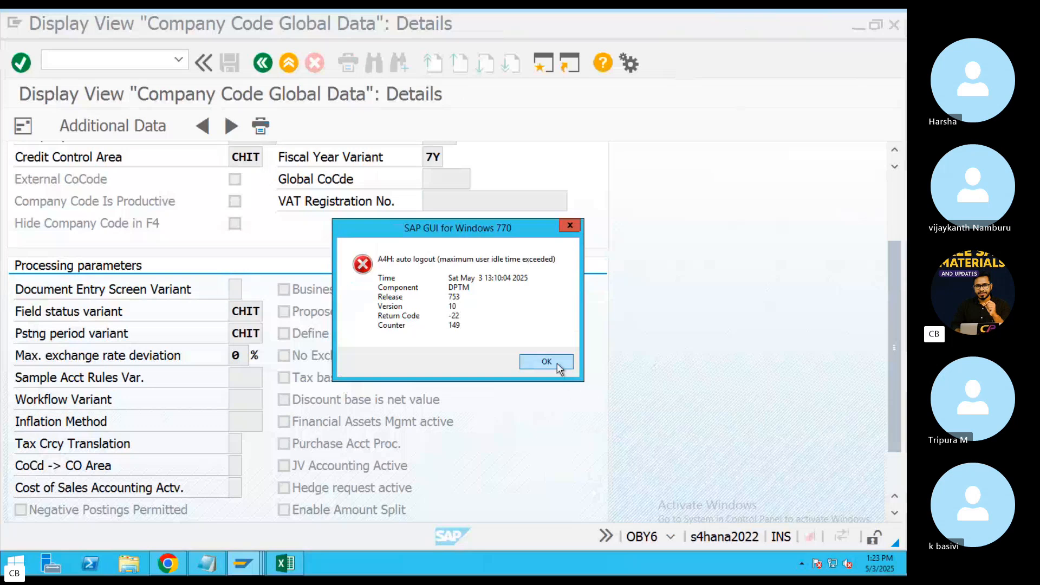
Dismiss the auto-logout error and log on to the SHANA system again with the user name and password, acknowledging the licence notice.
click(558, 364)
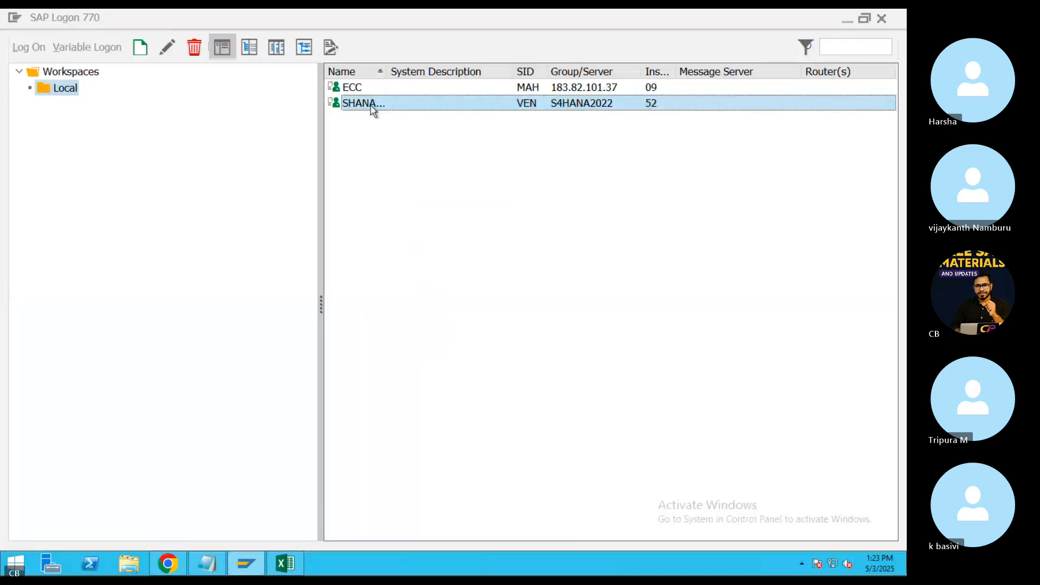
double_click(373, 108)
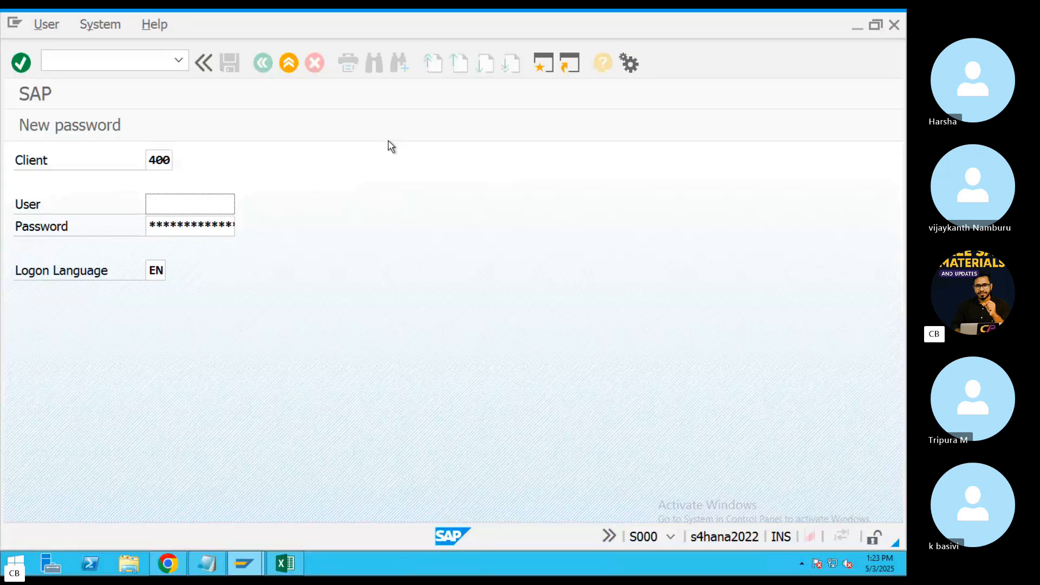
text(s4user87)
key(Tab)
text(**)
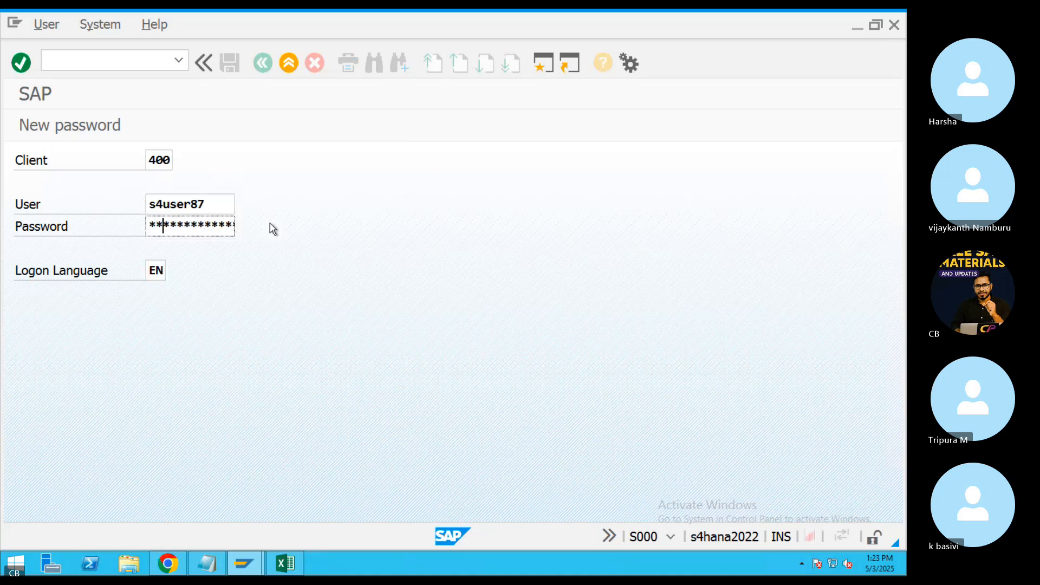
text(****)
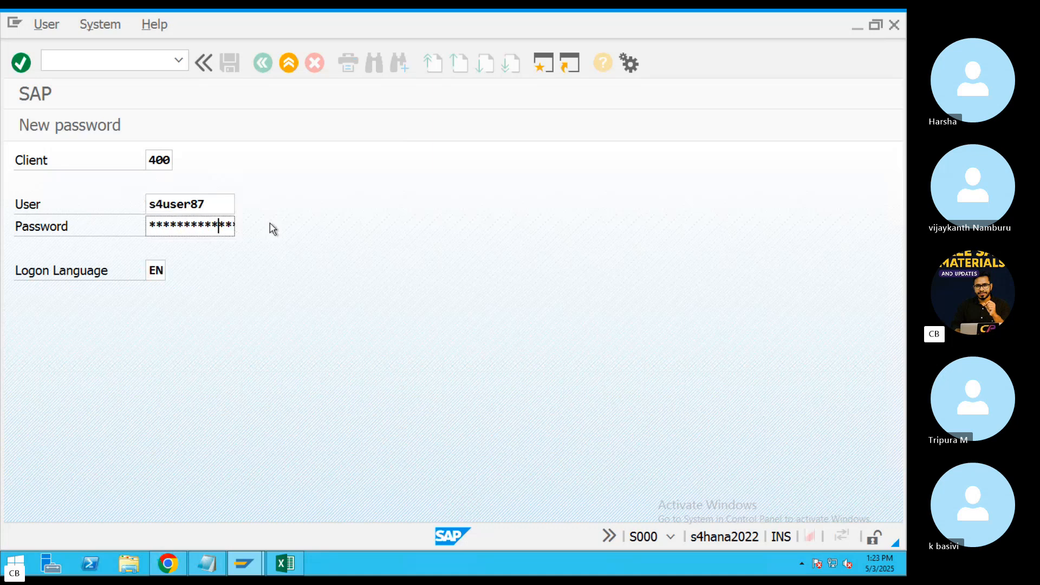
key(Return)
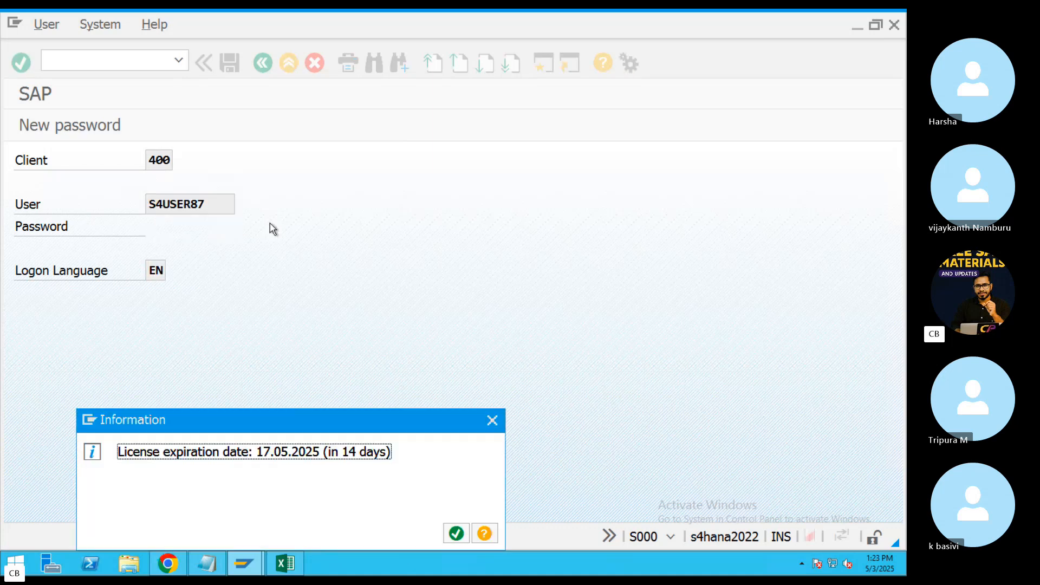
click(456, 534)
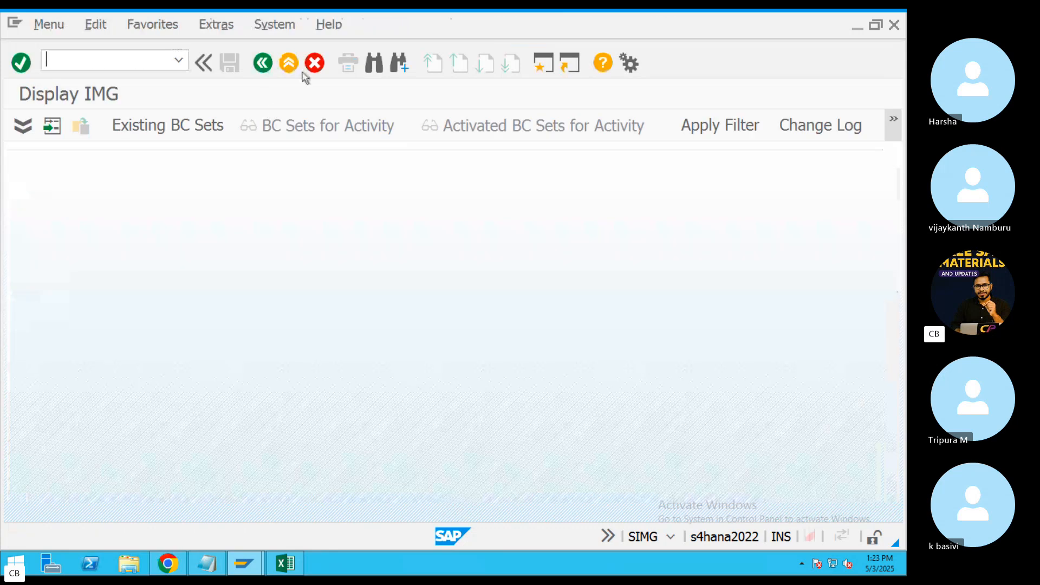
Return to the SAP Easy Access screen and open transaction V/03 for creating a pricing condition table.
click(301, 71)
text(V/)
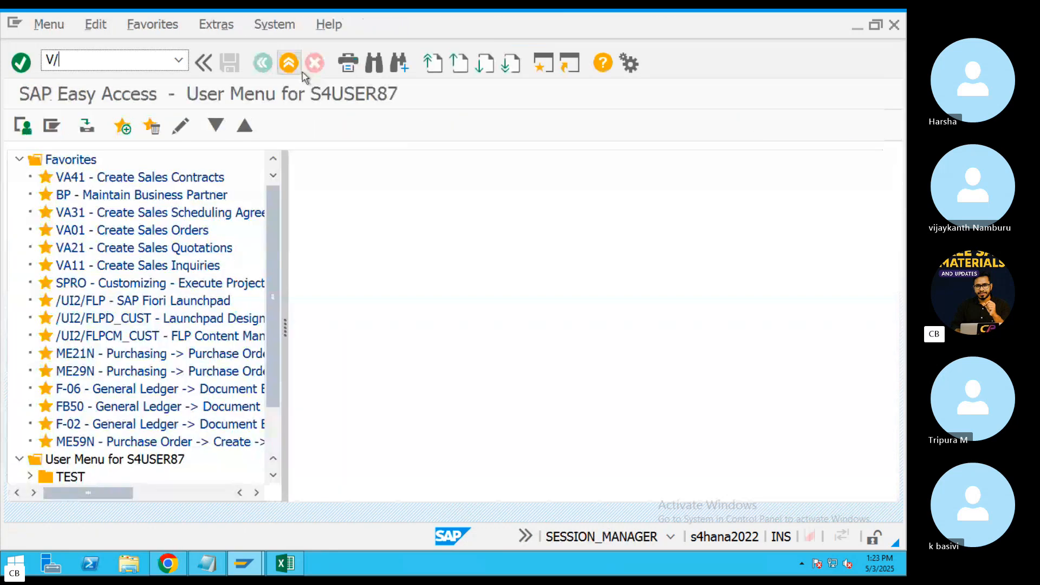
text(03)
key(Return)
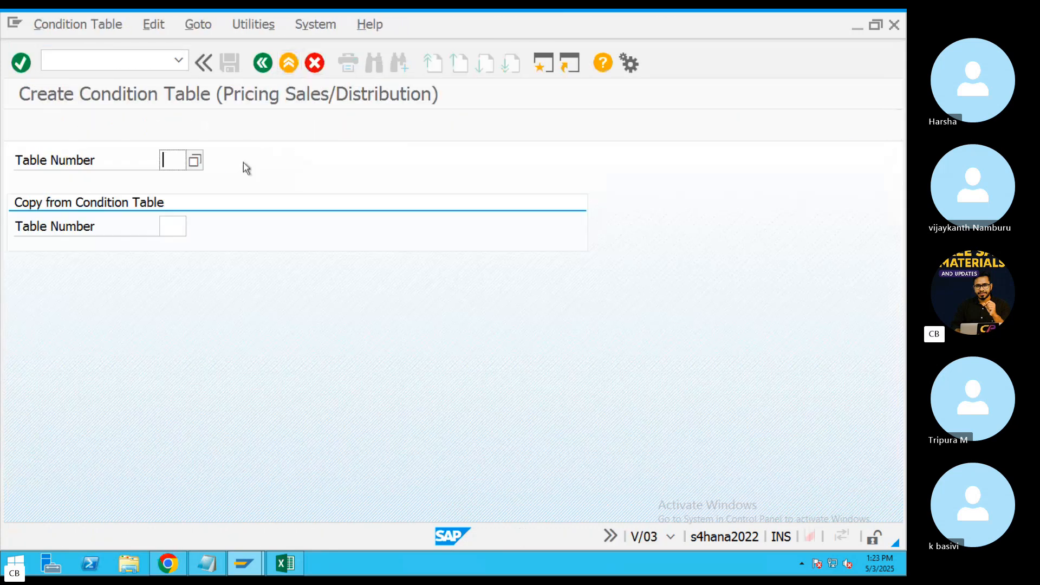
Check the Customer + Material entry in the notes' access sequence and select condition table 005 from the available table numbers.
click(196, 162)
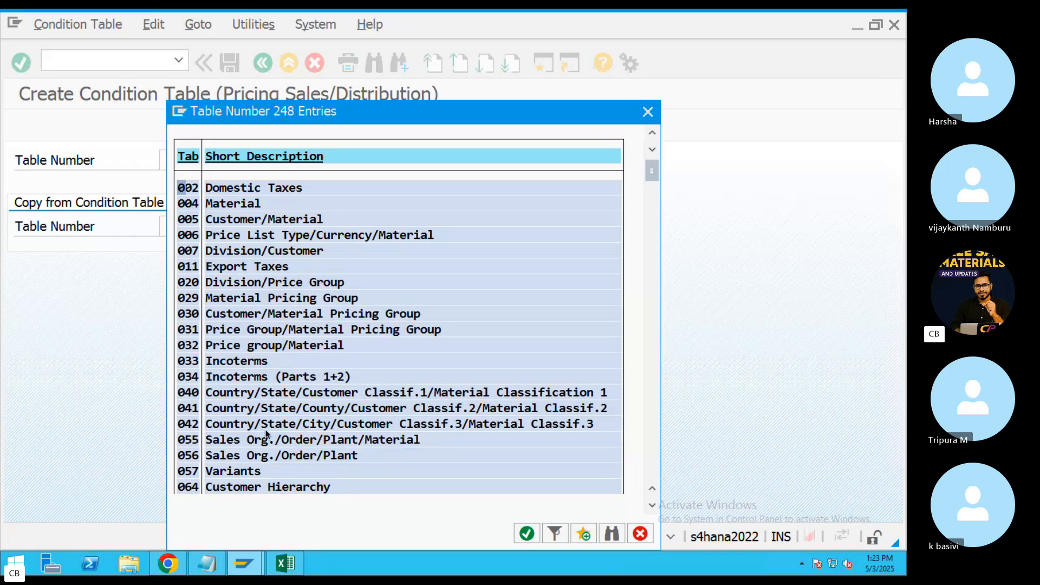
click(610, 558)
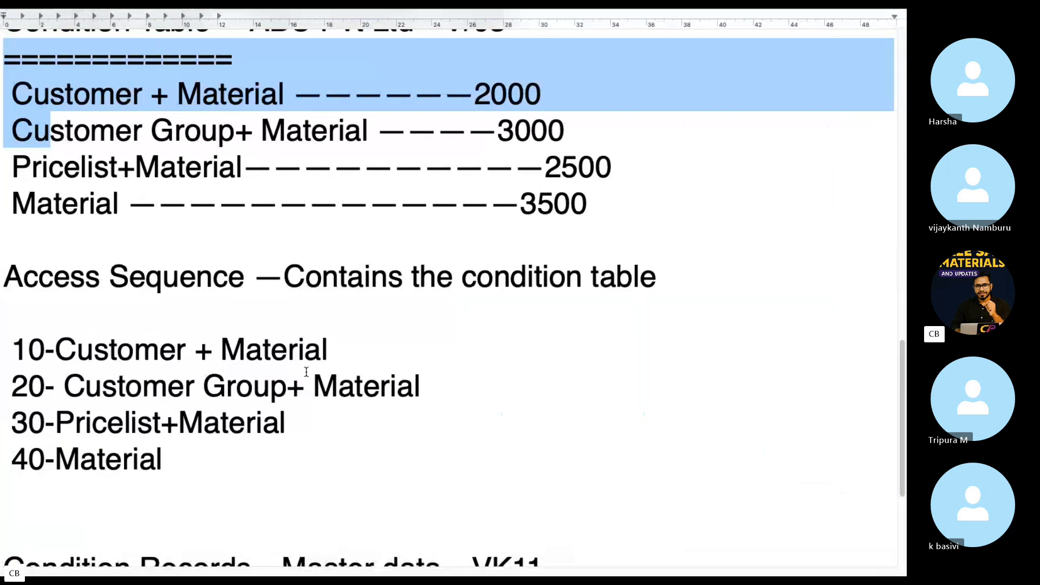
drag(337, 352, 52, 364)
key(ctrl+Left)
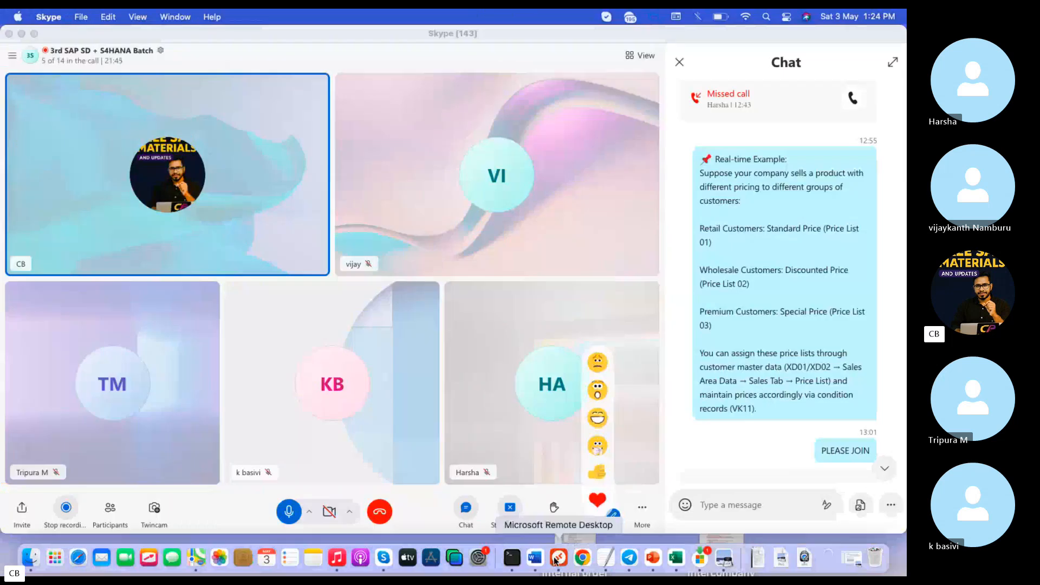
click(557, 559)
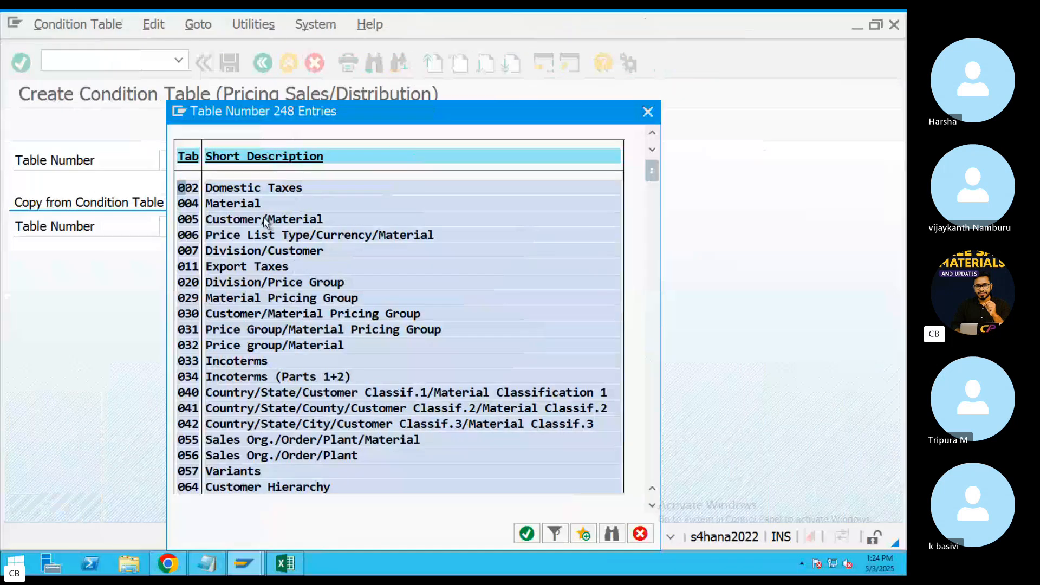
double_click(264, 222)
Switch from creating to displaying a condition table and open the field overview of table 005.
click(43, 27)
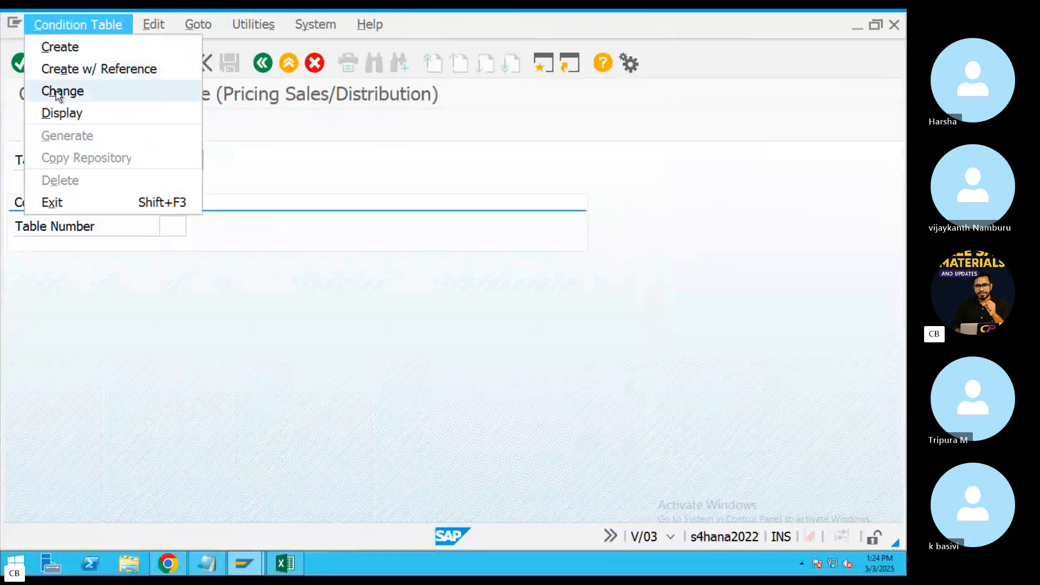
click(62, 114)
text(005)
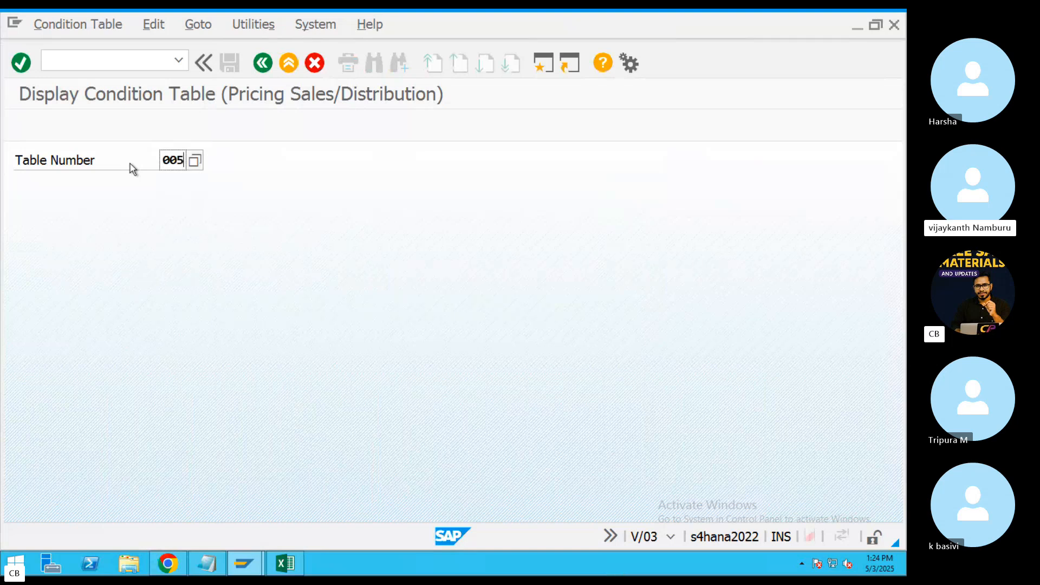
key(Return)
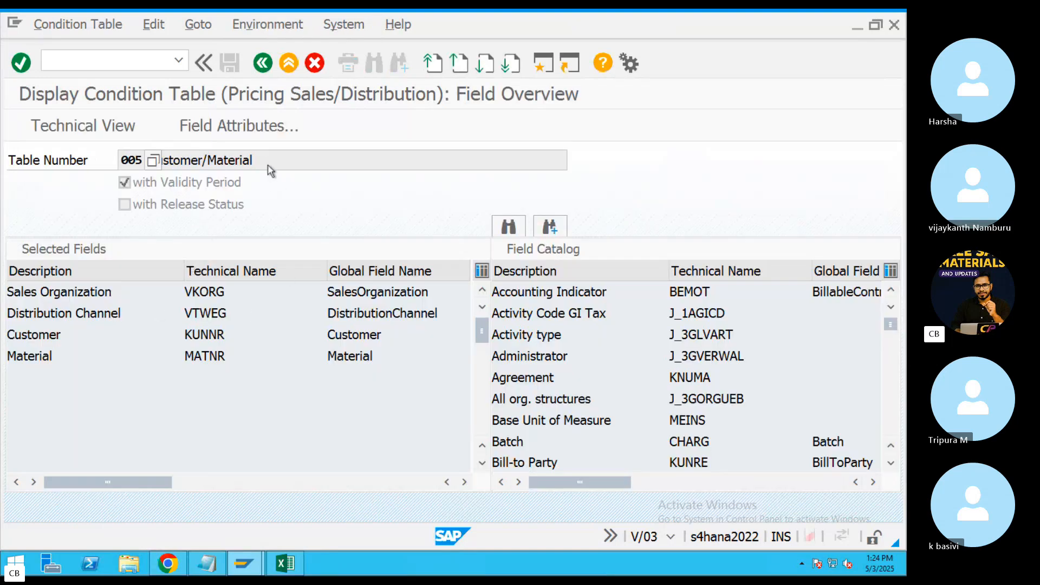
Examine the Customer/Material table's selected fields: Sales Organization, Distribution Channel, Customer and Material.
double_click(203, 165)
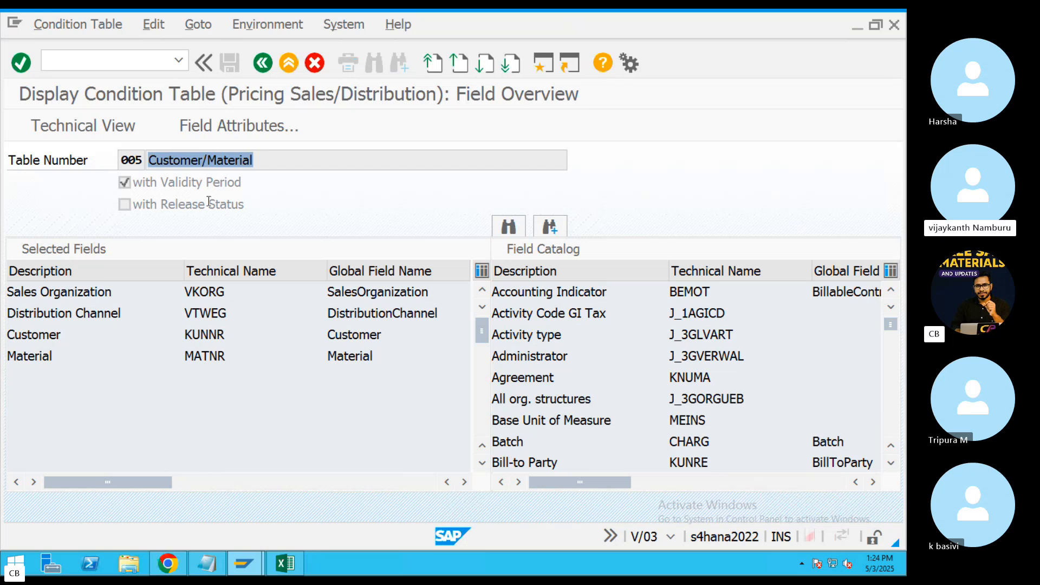
click(73, 338)
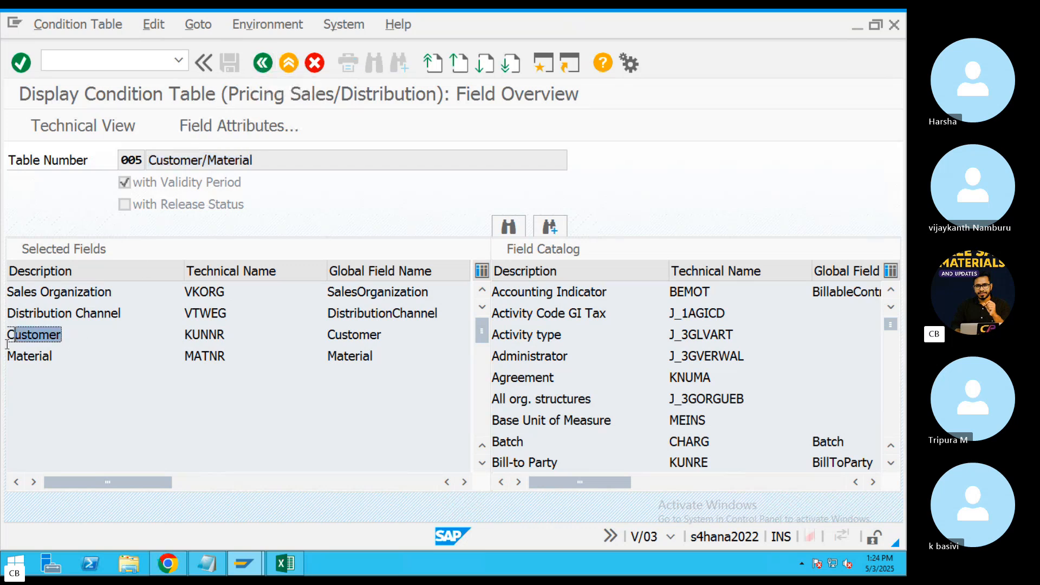
click(73, 357)
click(117, 291)
drag(122, 313, 7, 314)
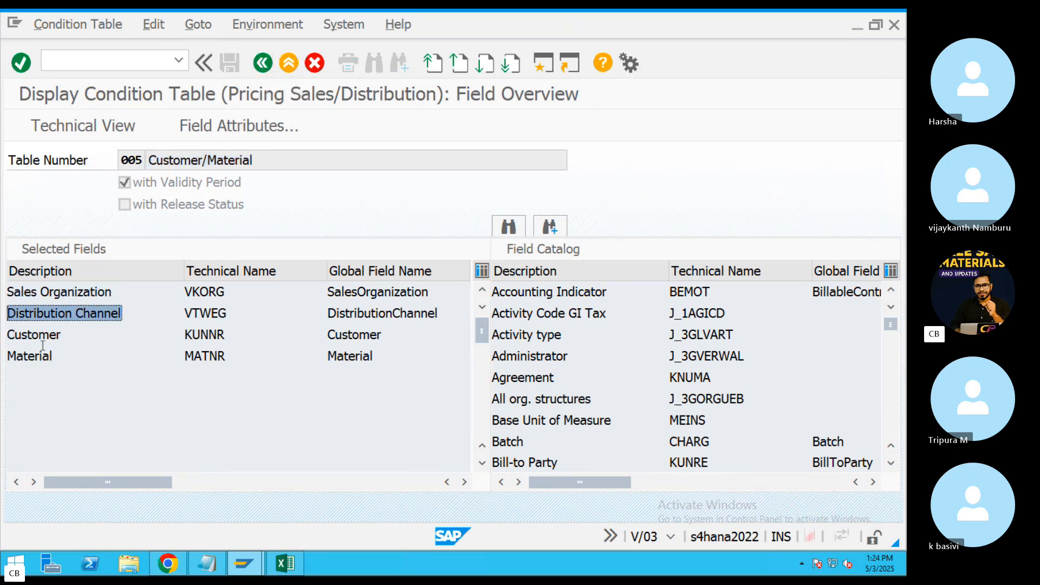
drag(61, 335, 8, 335)
drag(53, 356, 24, 356)
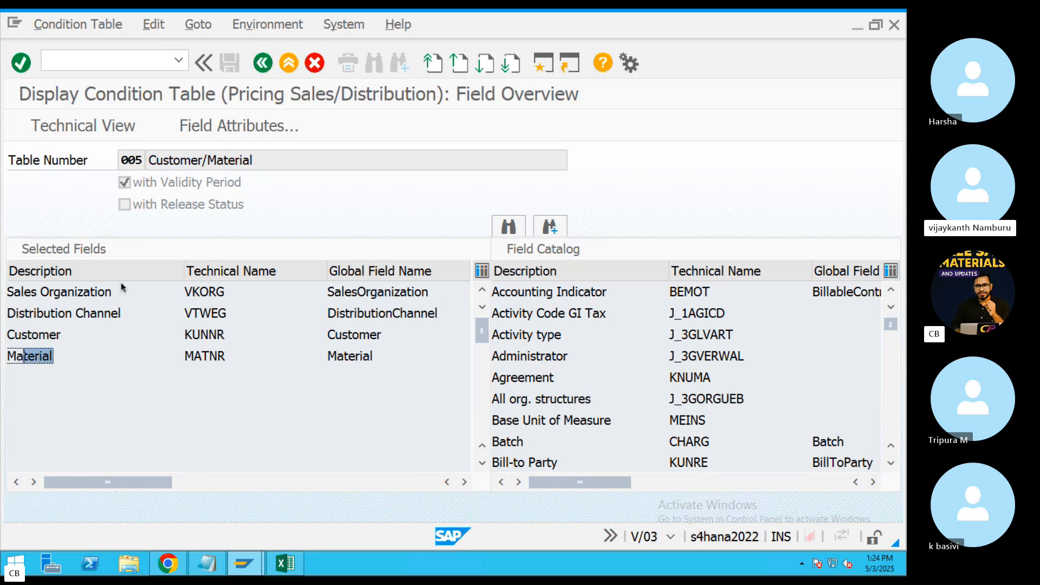
Switch to the notes document and append "—005" to the Customer + Material line under Condition Table.
key(ctrl+Left)
click(609, 563)
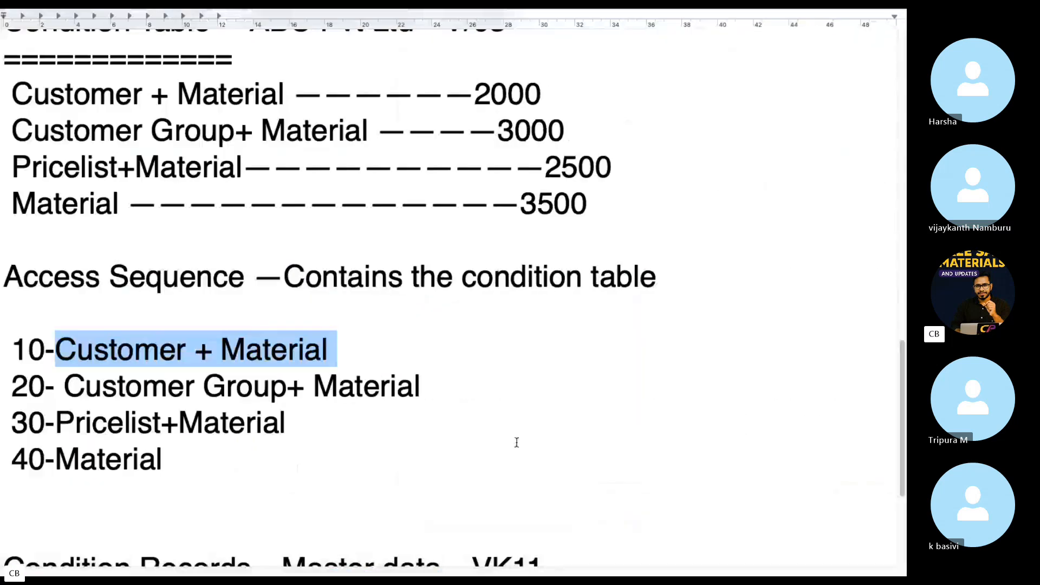
scroll(457, 323, down, 3)
click(414, 267)
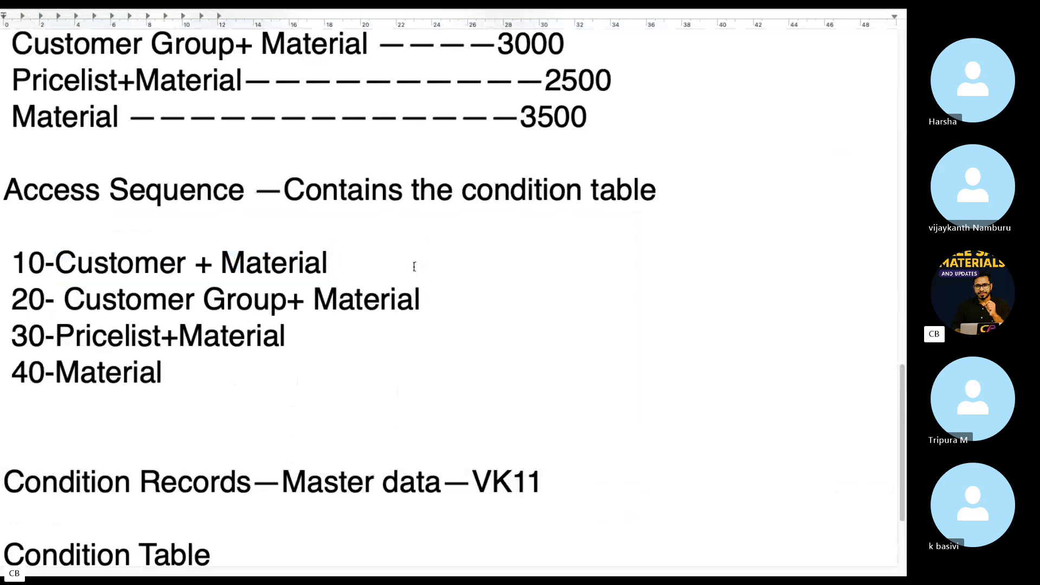
scroll(414, 266, down, 2)
scroll(412, 276, up, 8)
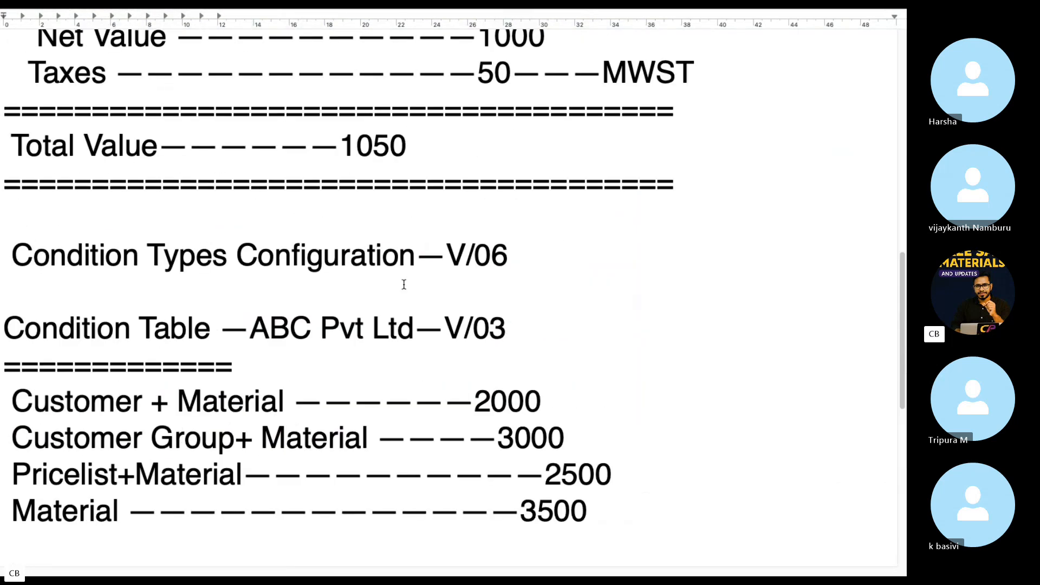
scroll(401, 286, down, 2)
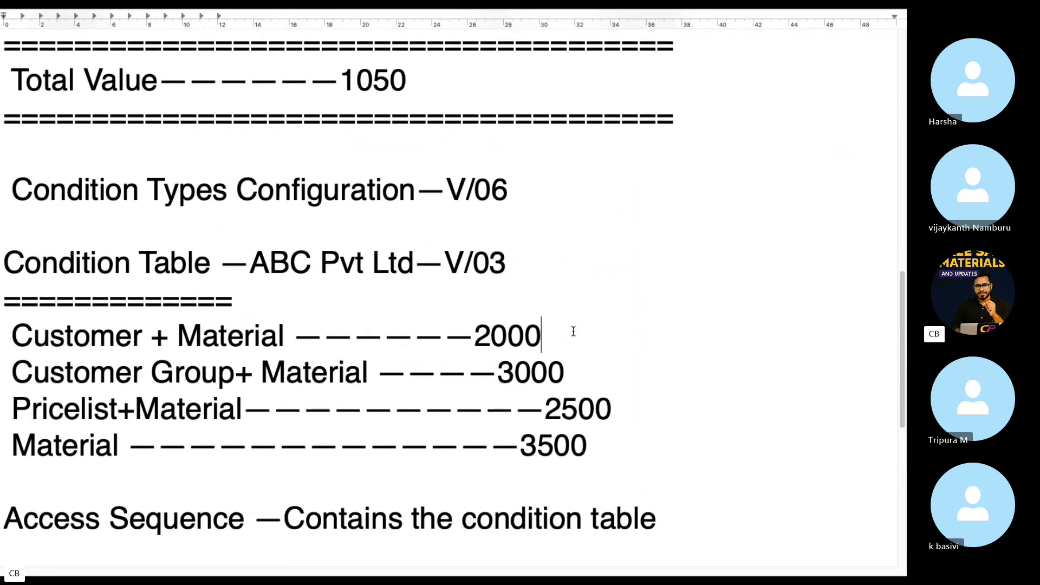
text(005)
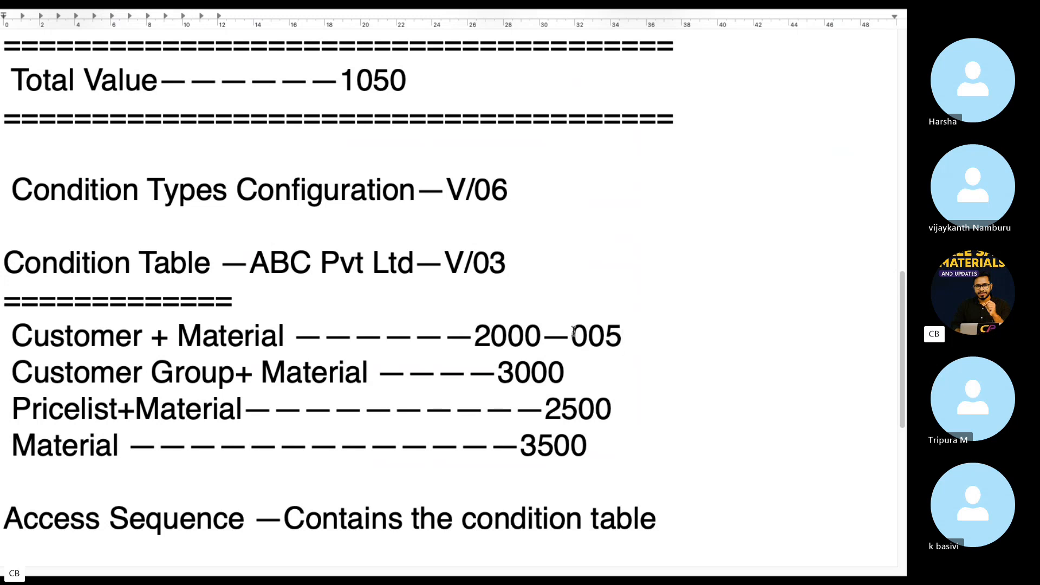
Highlight the Customer Group+ Material entry in the notes' condition table section and switch back to SAP.
key(ctrl+Left)
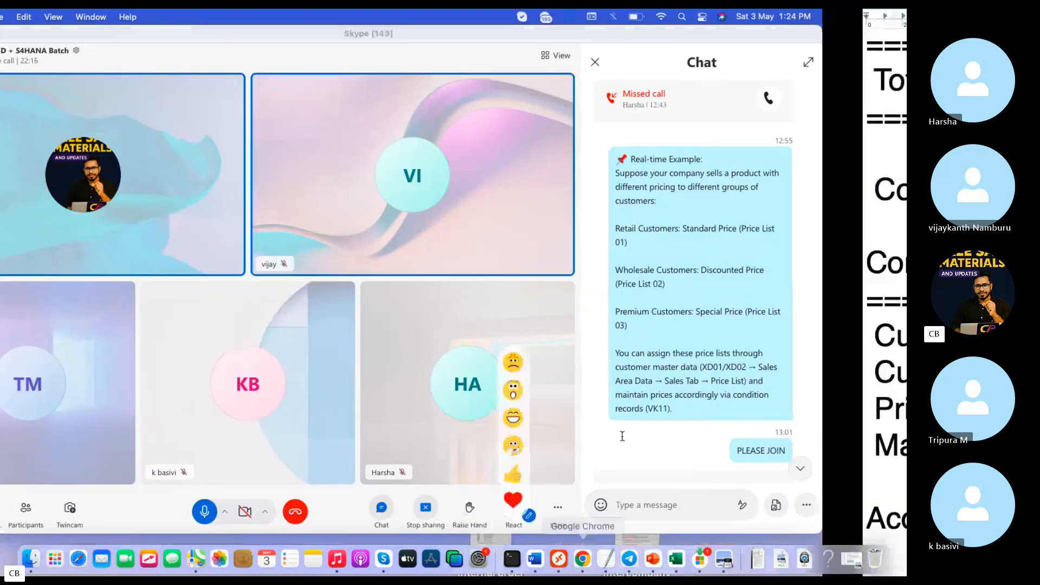
key(ctrl+Right)
drag(377, 372, 116, 373)
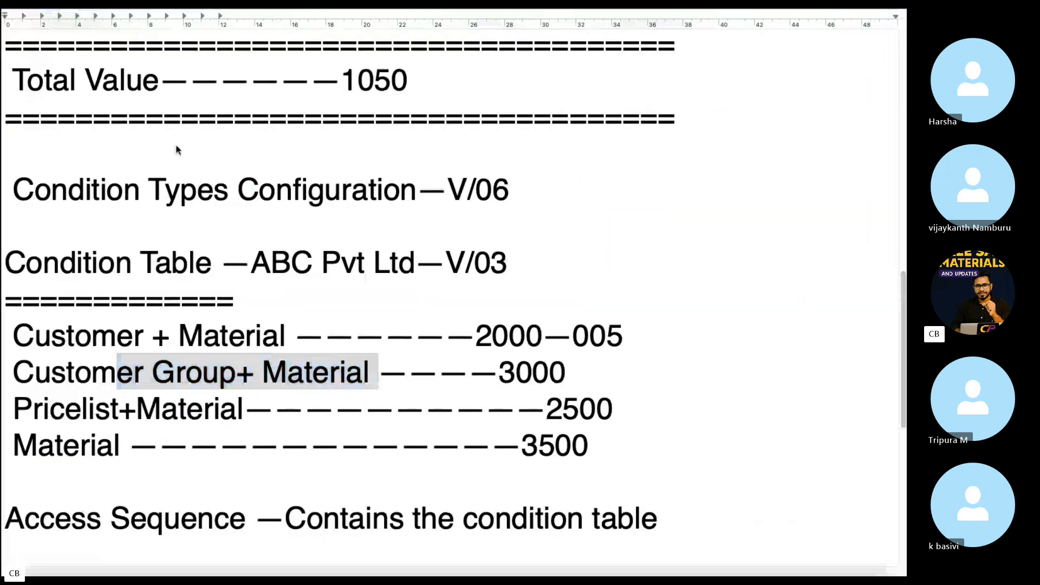
key(ctrl+Left)
click(556, 563)
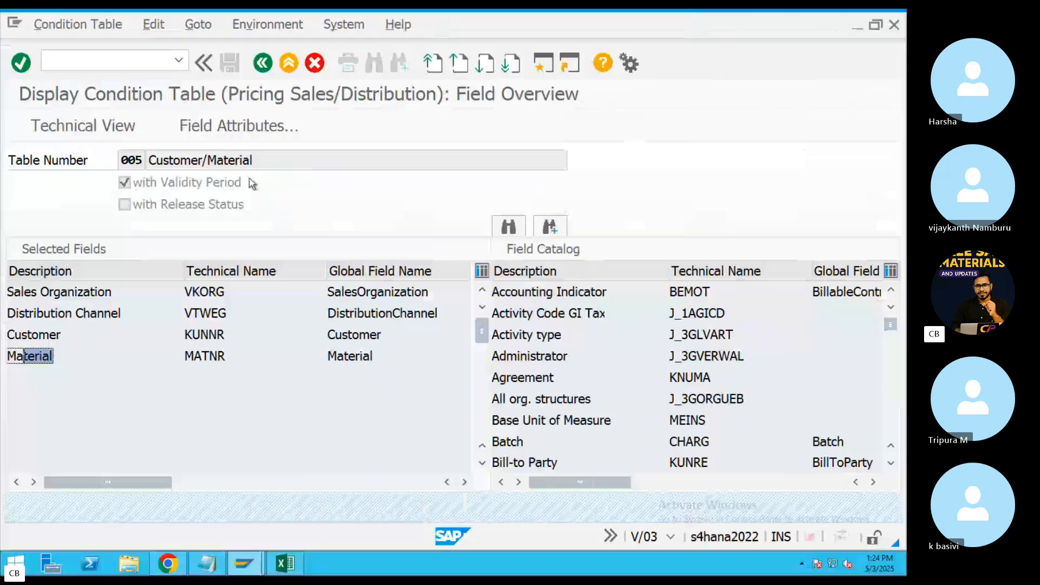
Leave table 005's field overview, open the list of condition table numbers and examine its descriptions for a Customer Group/Material combination.
click(264, 65)
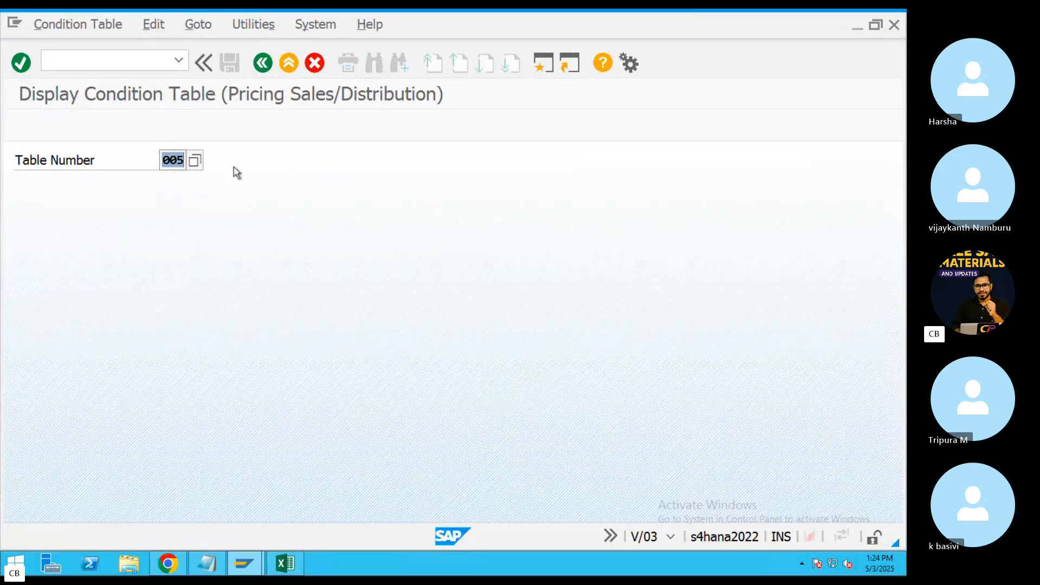
click(196, 162)
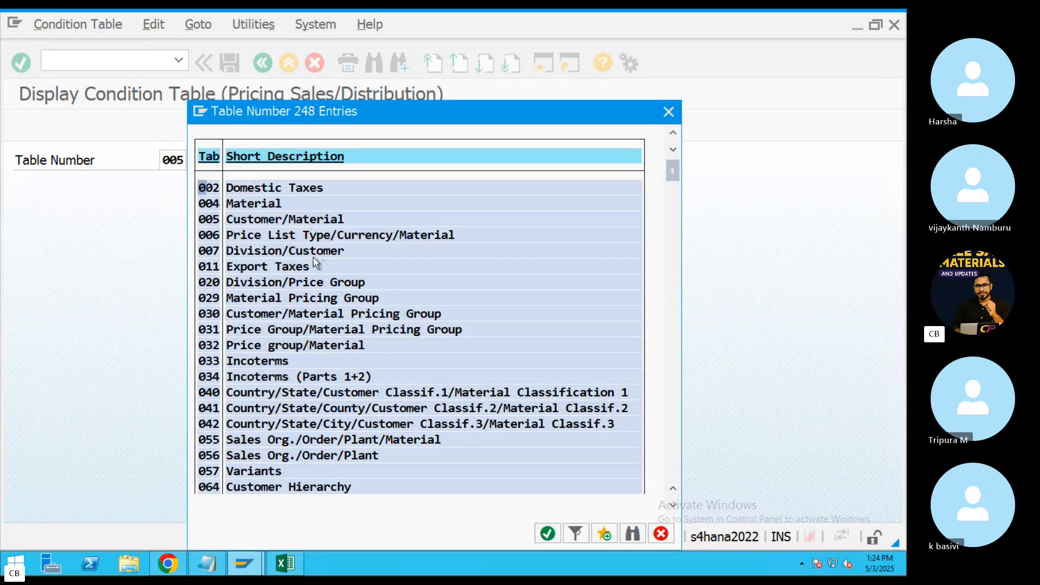
scroll(310, 301, down, 3)
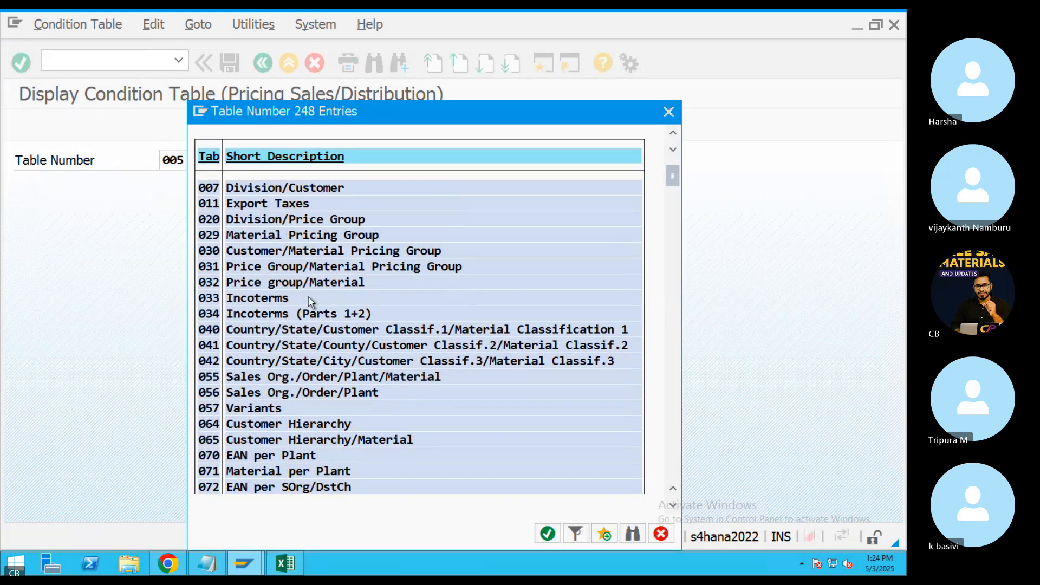
scroll(311, 302, down, 3)
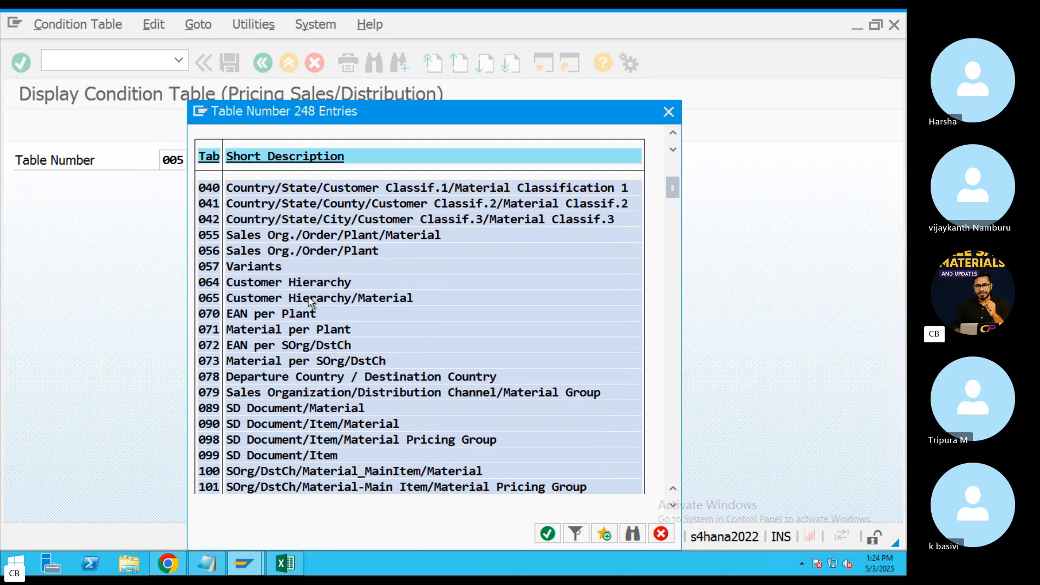
scroll(310, 301, down, 4)
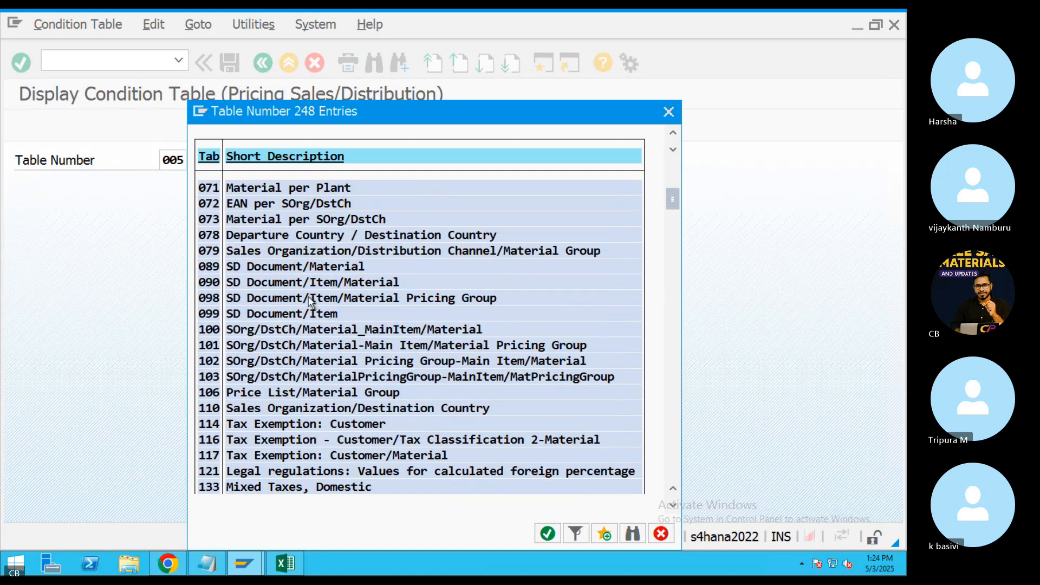
scroll(310, 301, down, 1)
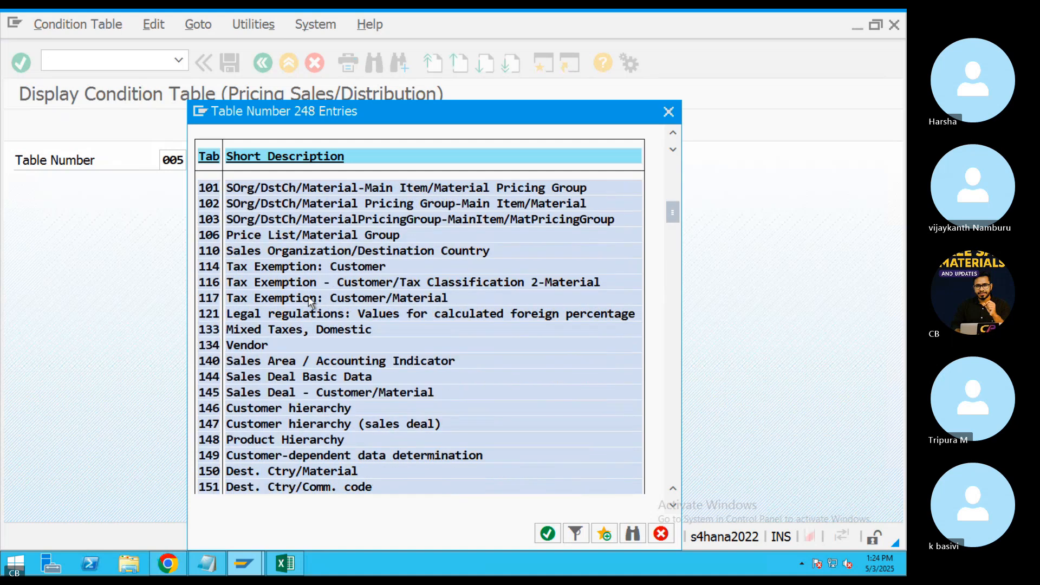
scroll(311, 301, down, 3)
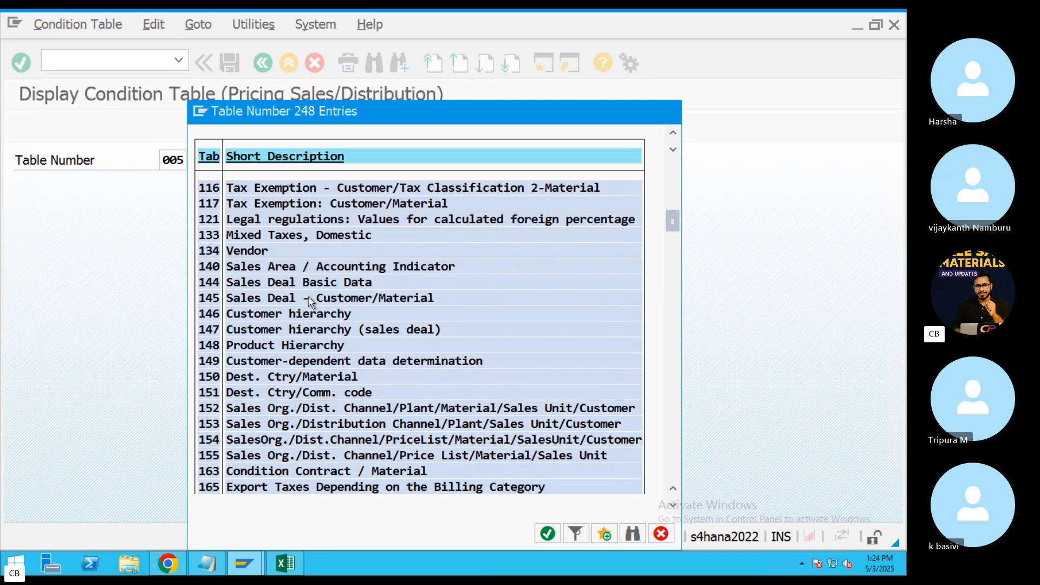
scroll(310, 302, down, 2)
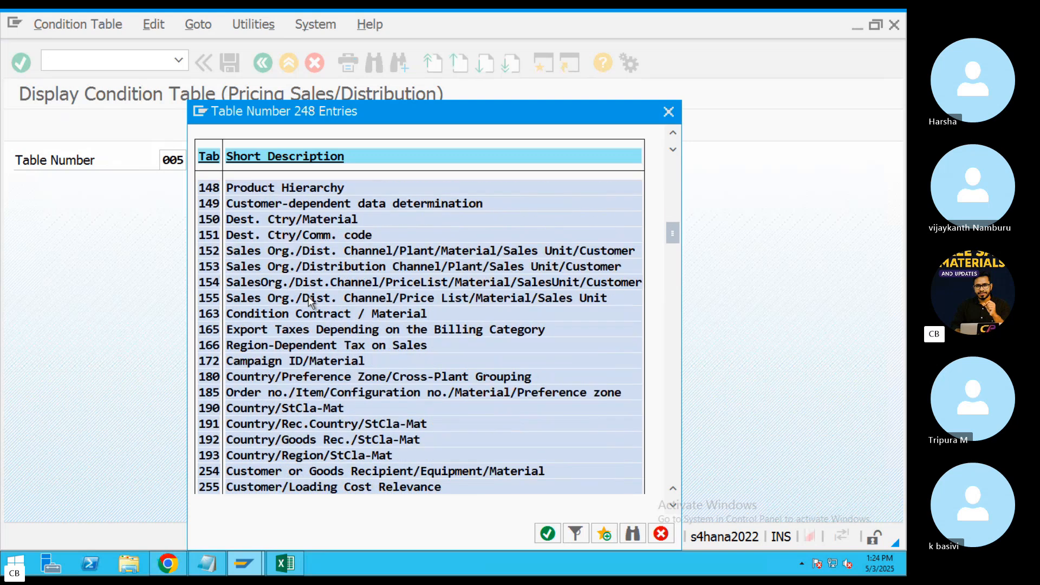
scroll(310, 301, down, 1)
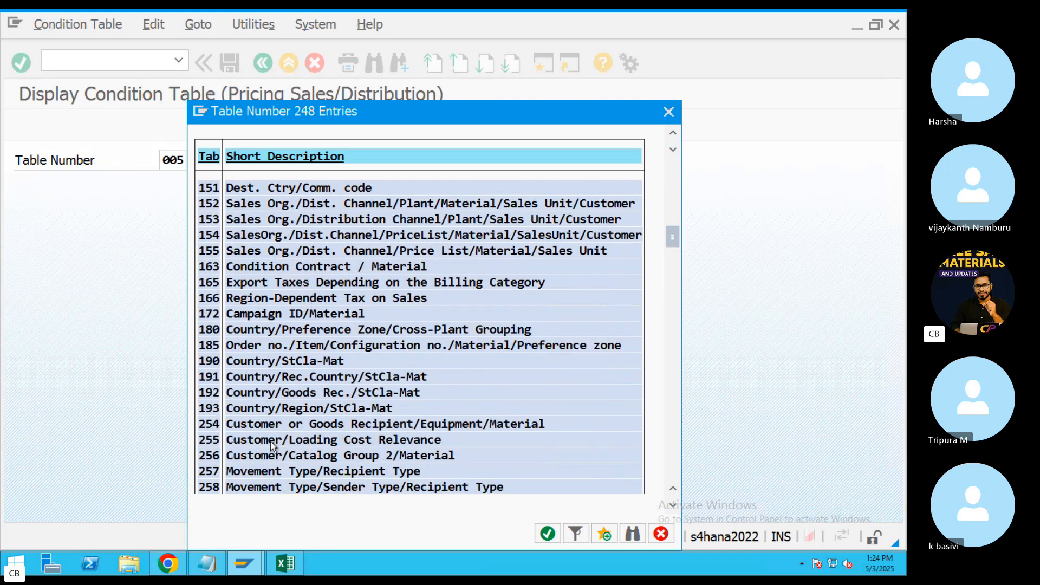
scroll(337, 456, down, 2)
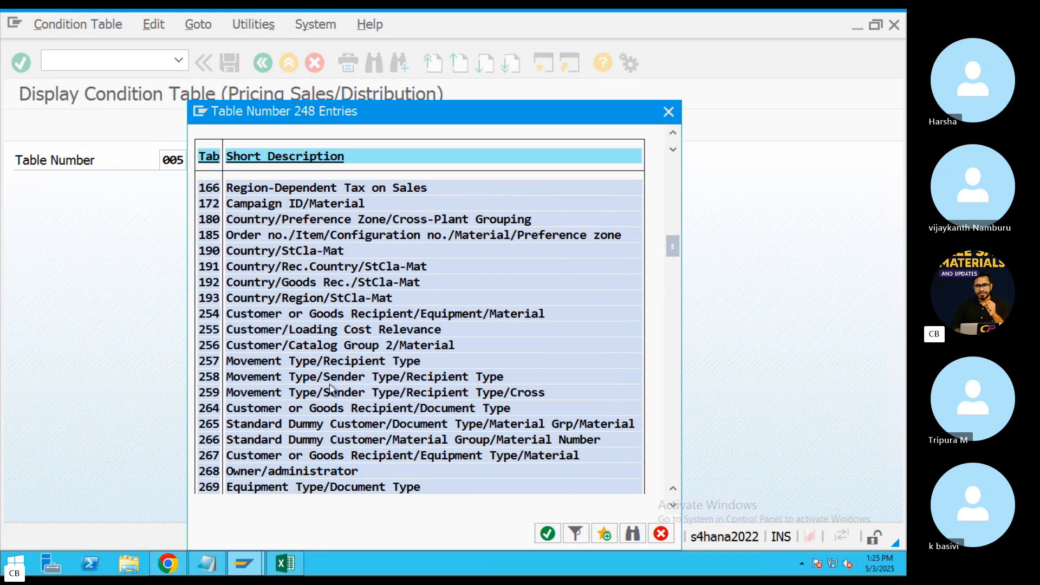
scroll(350, 406, down, 1)
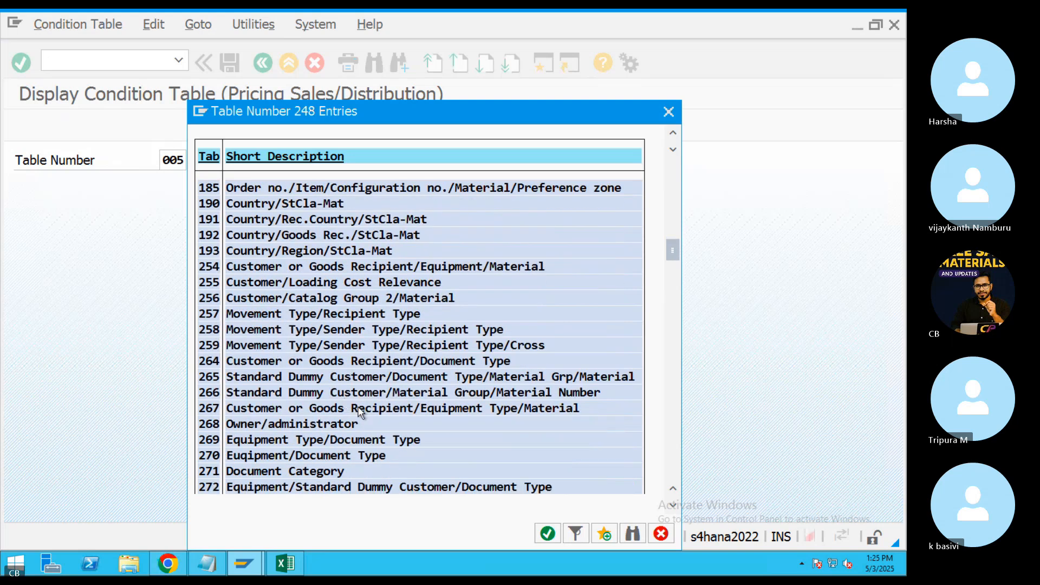
scroll(358, 413, down, 2)
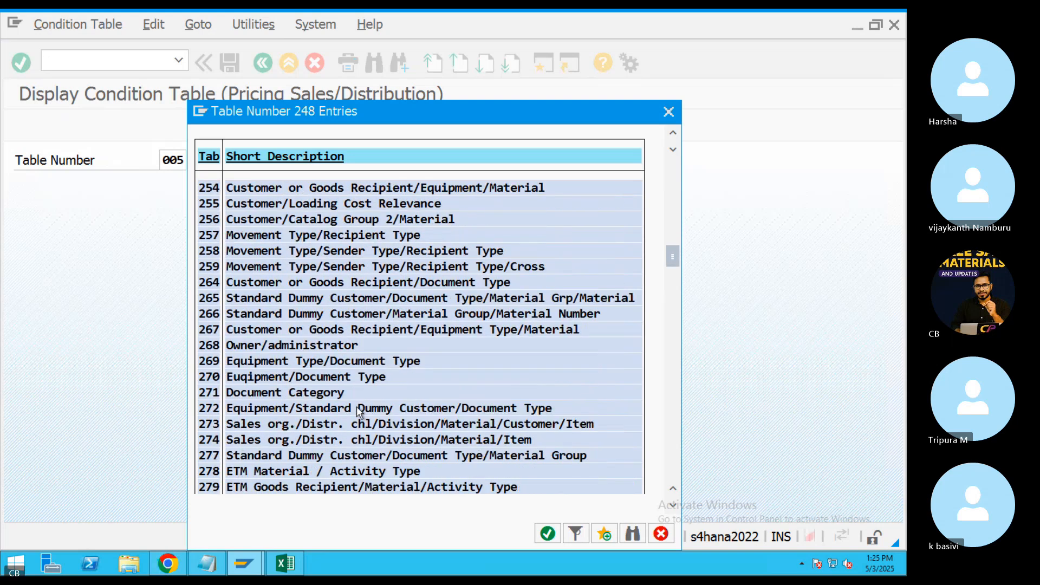
scroll(357, 413, down, 4)
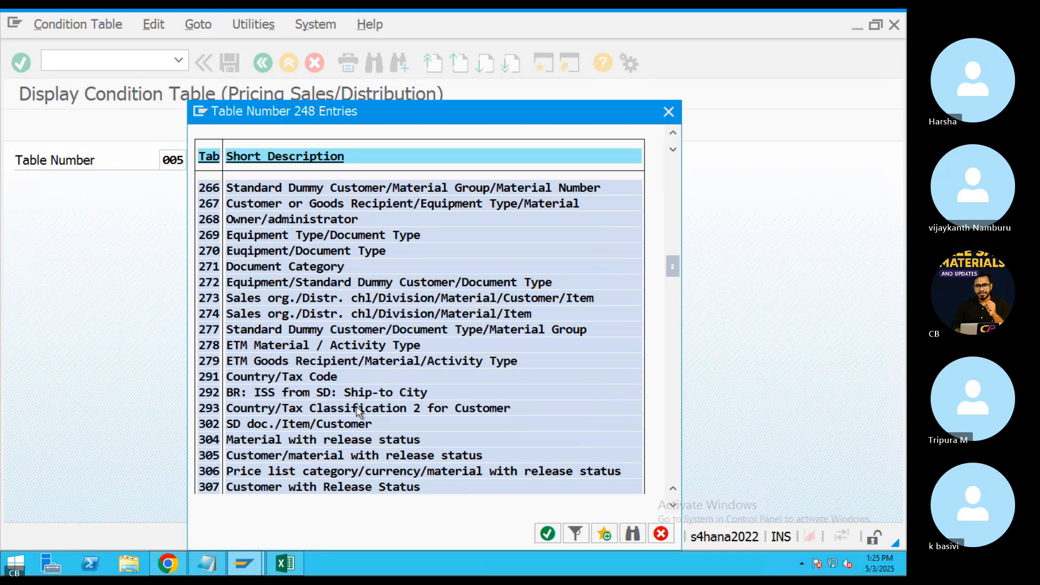
scroll(357, 413, down, 3)
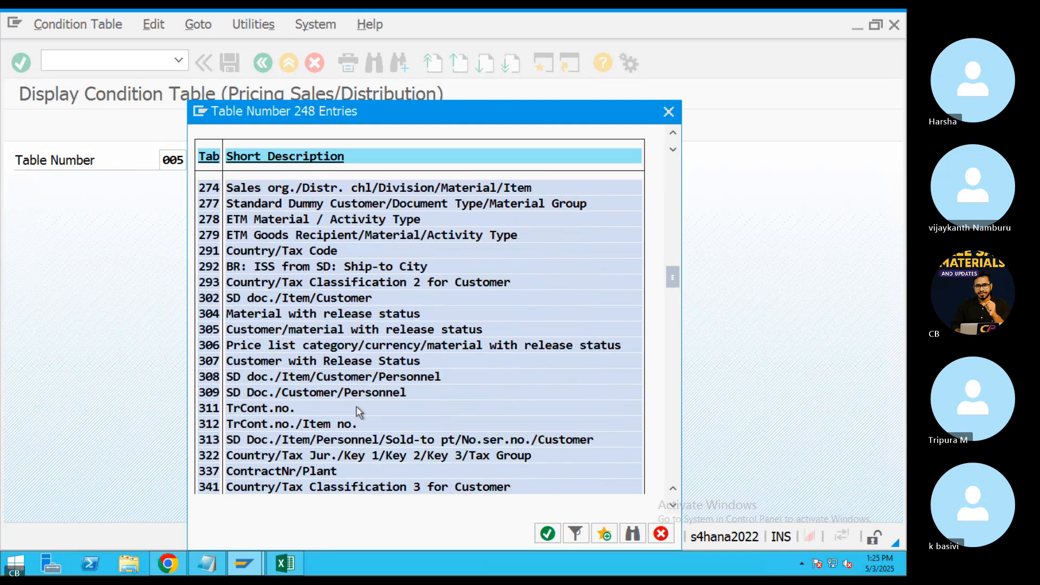
scroll(356, 407, down, 4)
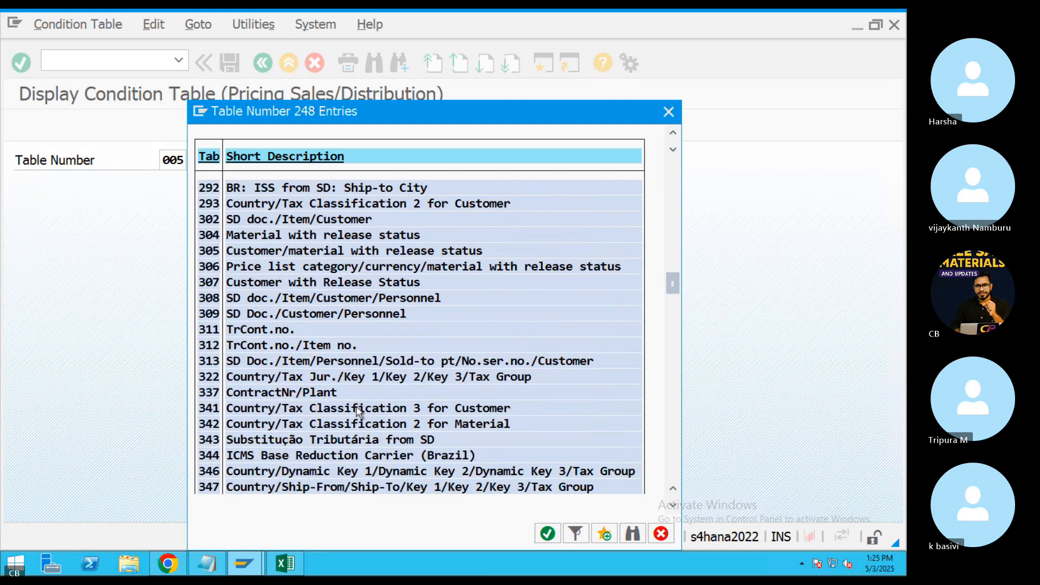
scroll(358, 412, down, 3)
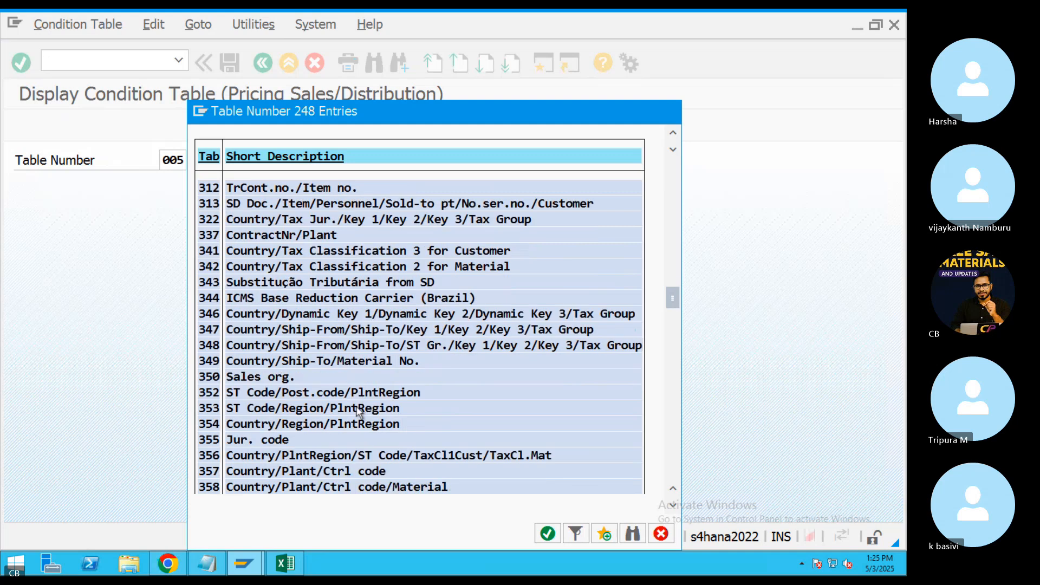
scroll(357, 412, down, 4)
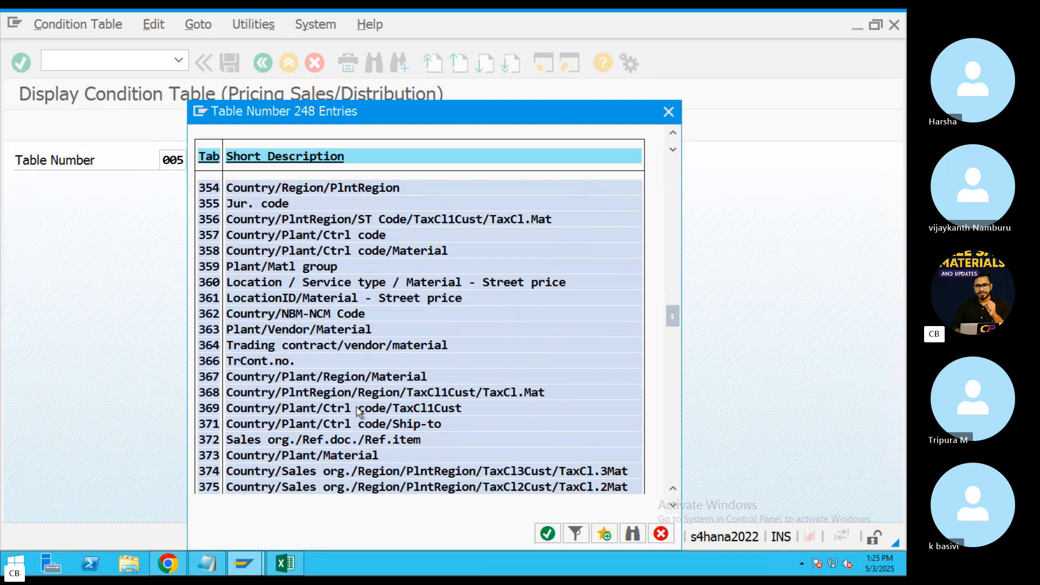
scroll(357, 412, down, 3)
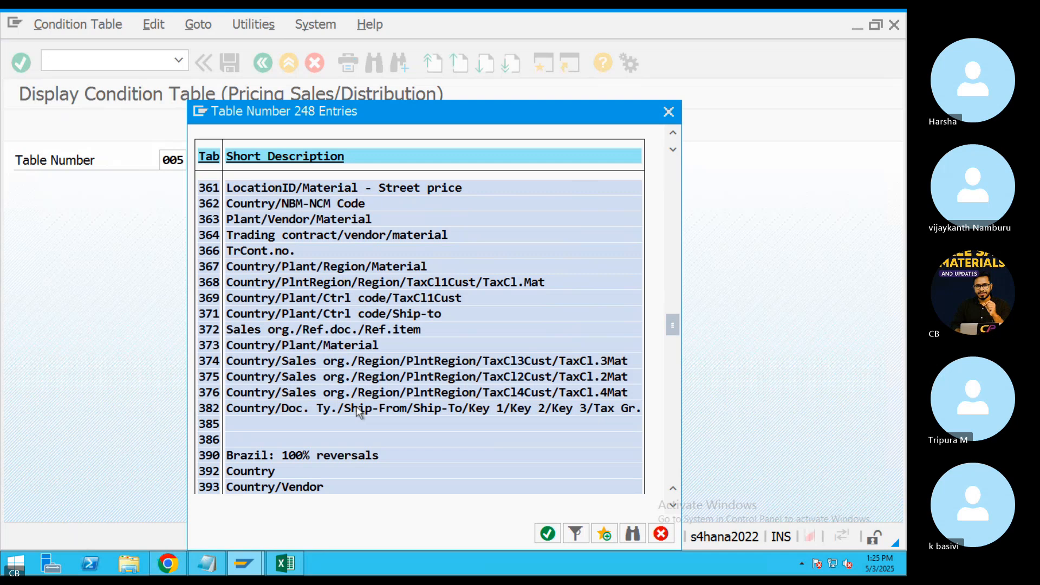
scroll(358, 413, down, 4)
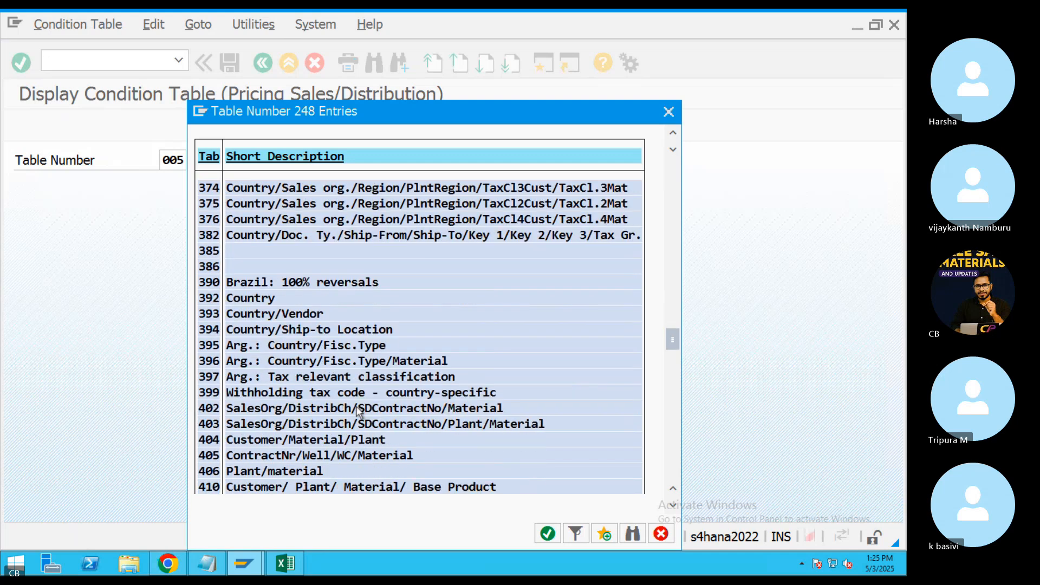
scroll(358, 413, down, 1)
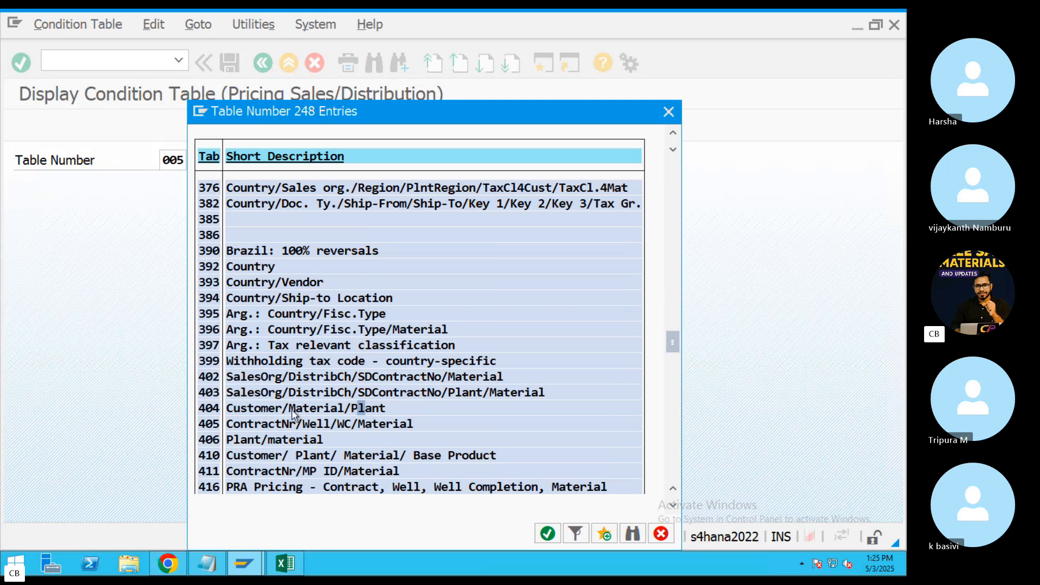
scroll(351, 416, down, 1)
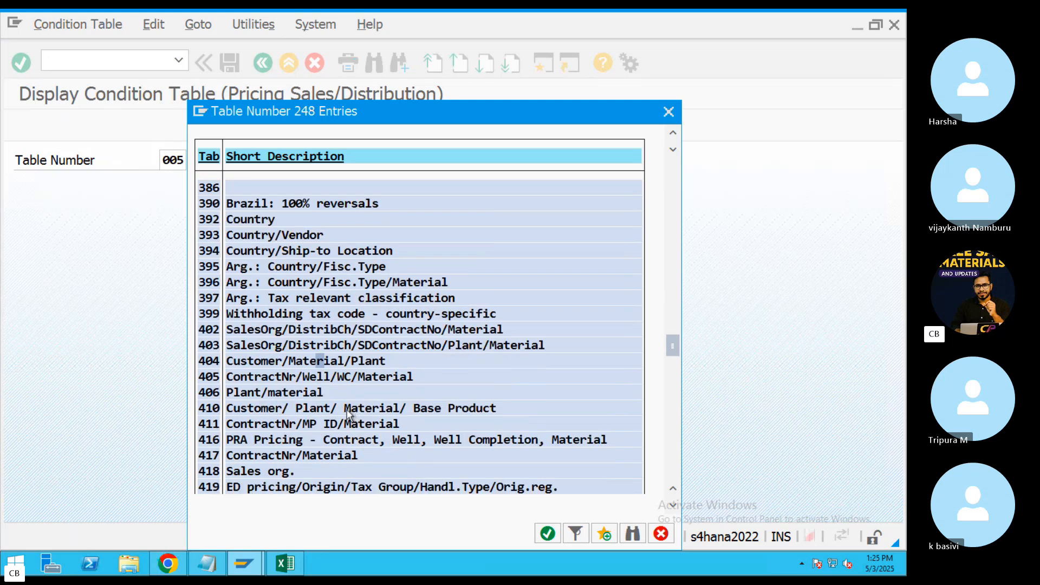
scroll(349, 409, down, 2)
scroll(349, 415, down, 1)
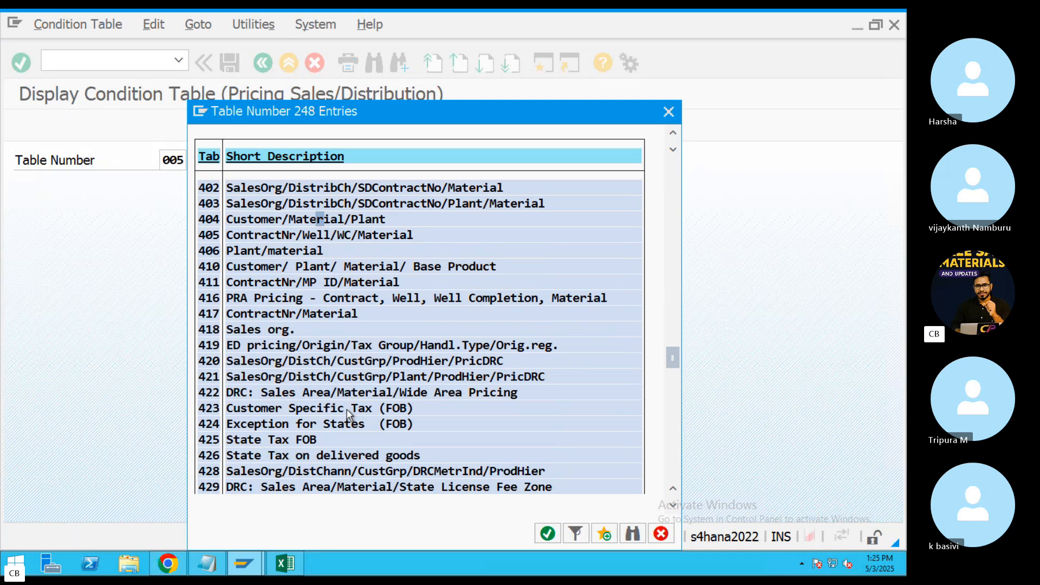
scroll(348, 414, down, 4)
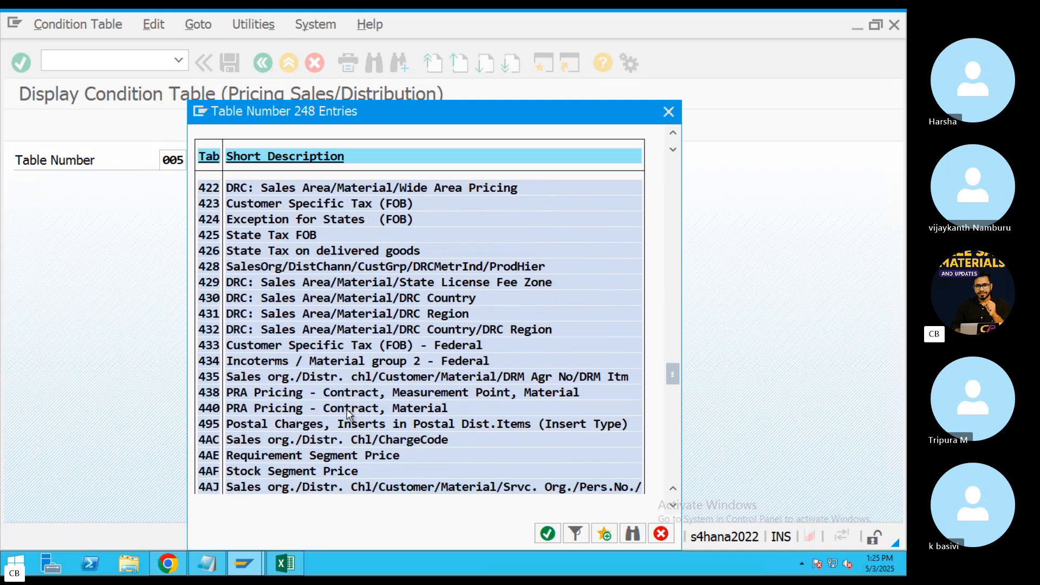
scroll(348, 414, down, 3)
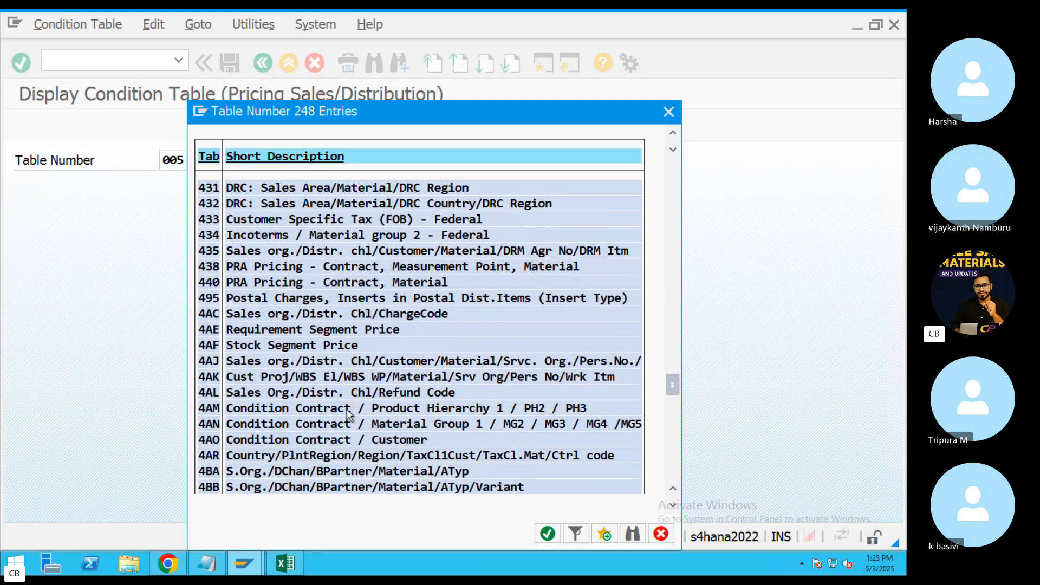
scroll(348, 414, down, 4)
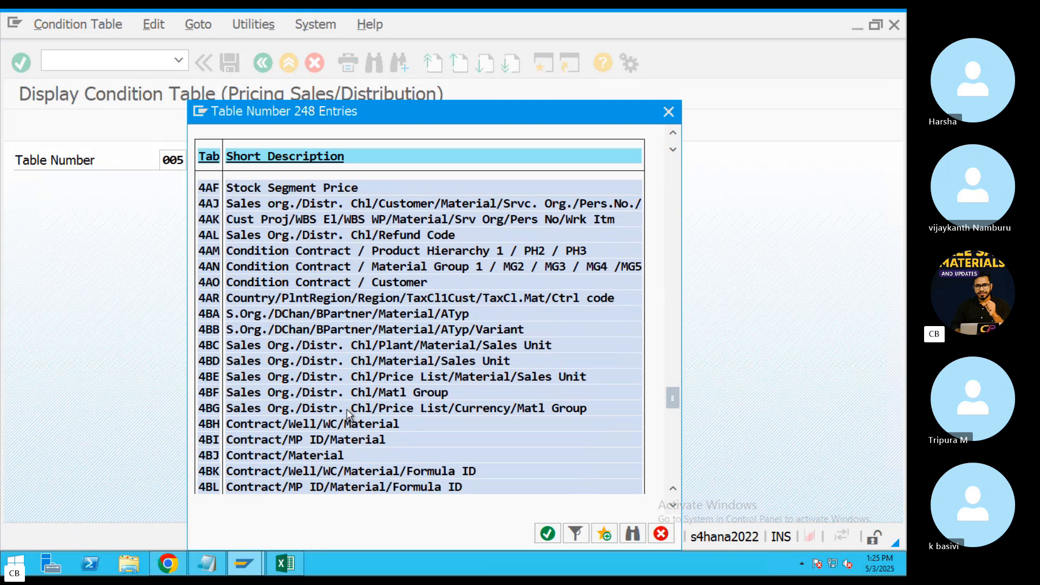
scroll(348, 414, down, 4)
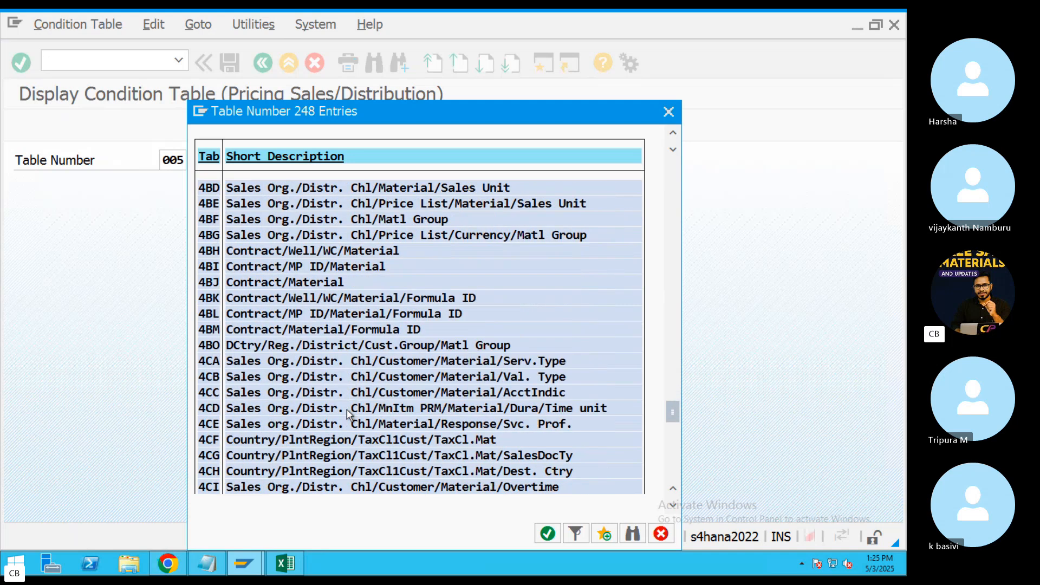
scroll(348, 414, down, 4)
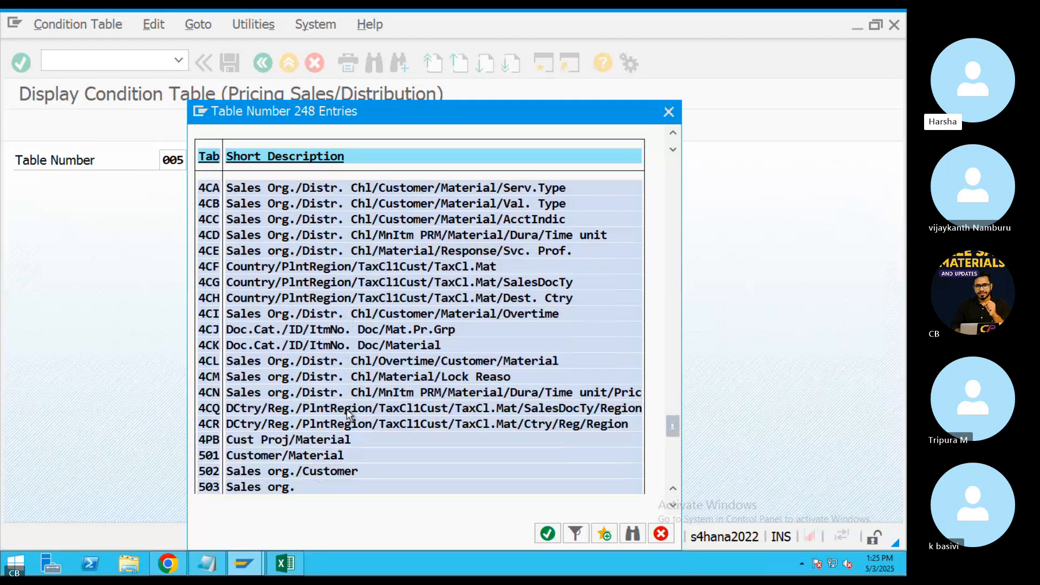
Go back to the start of the condition table list and examine the descriptions from 004 through the 500 series for a Customer Group/Material combination.
scroll(347, 414, up, 5)
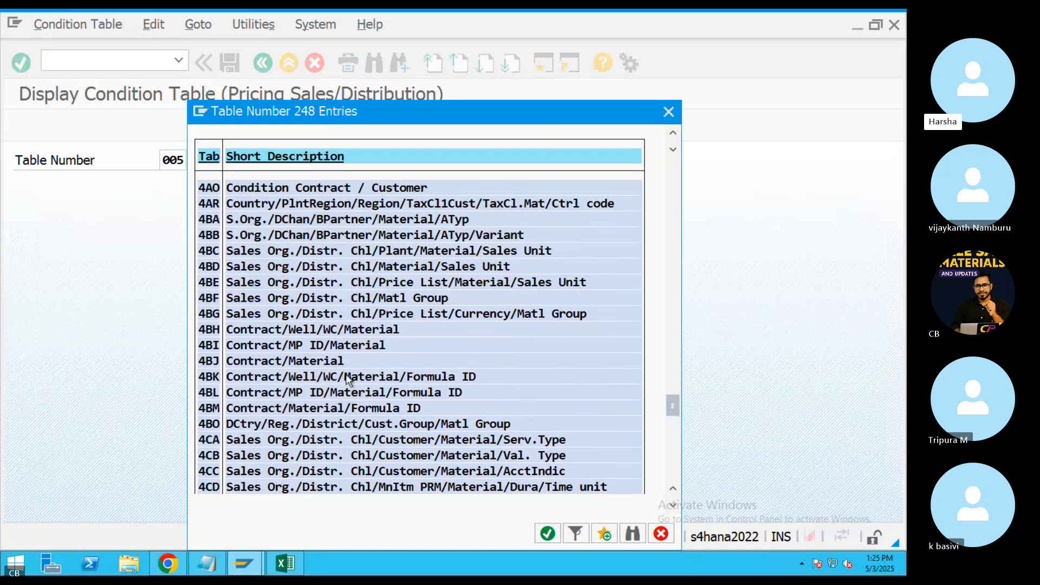
scroll(346, 374, up, 4)
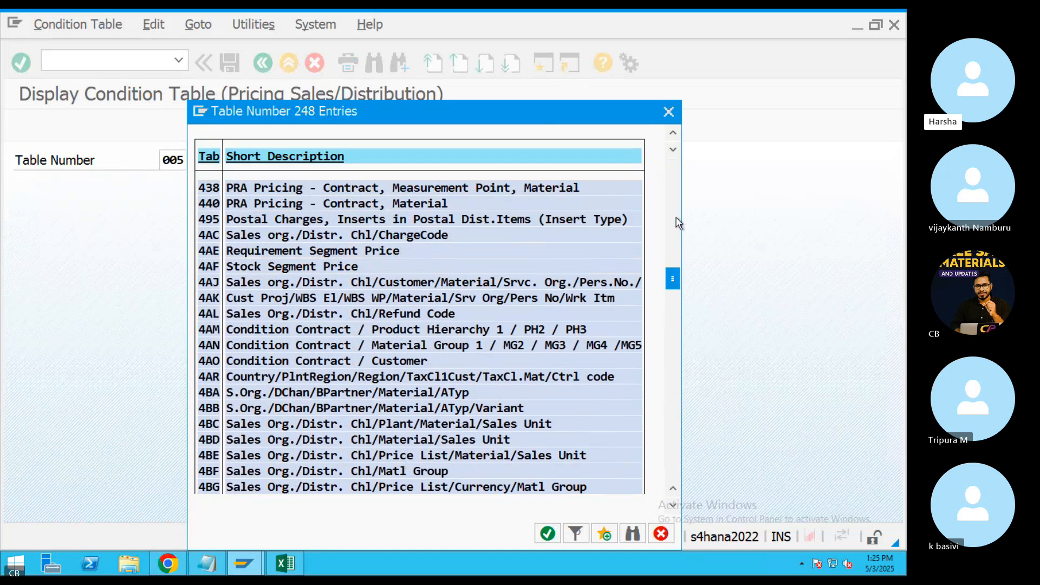
drag(672, 278, 672, 172)
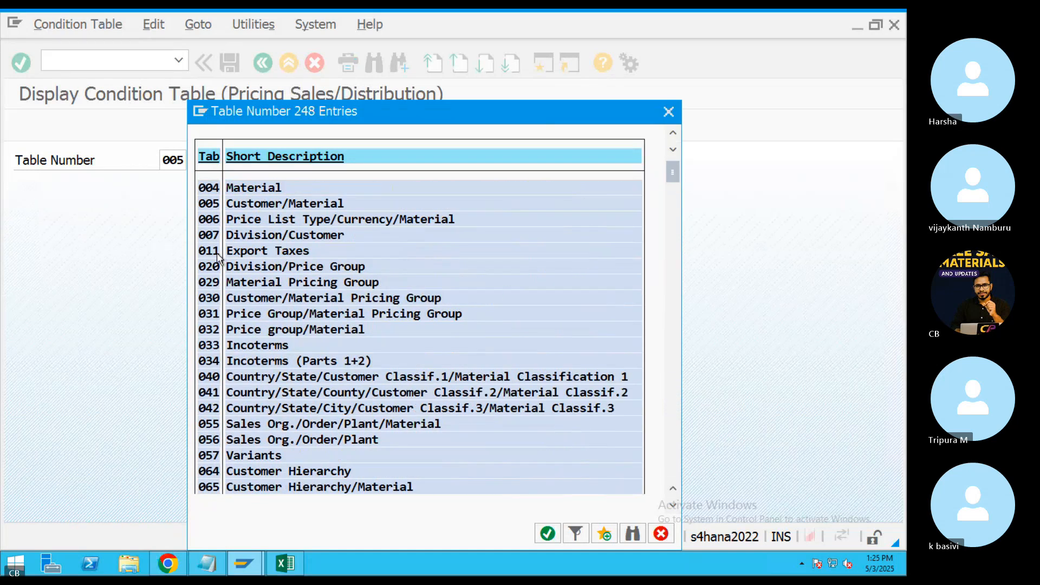
click(257, 301)
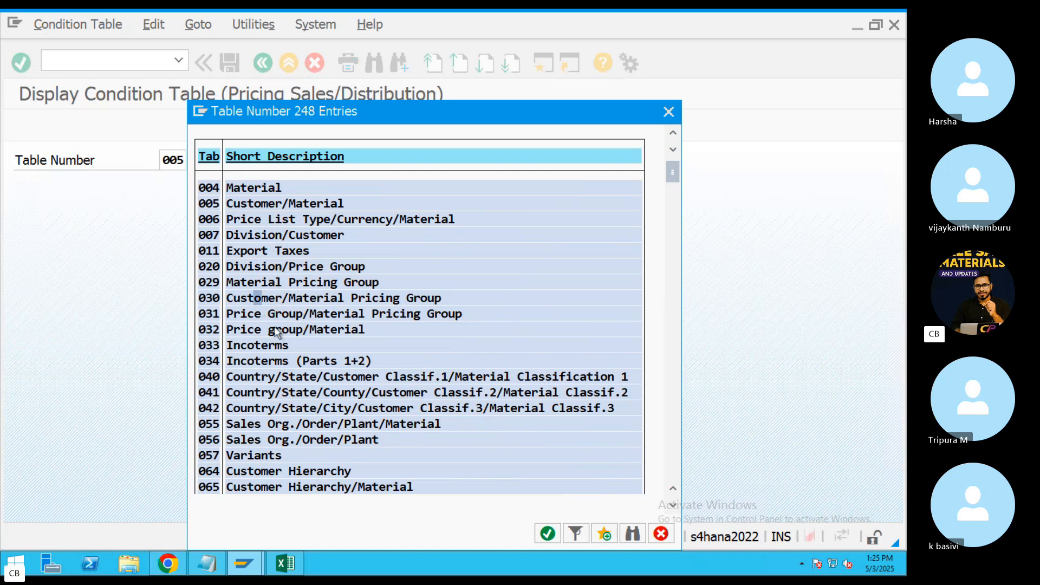
scroll(278, 368, down, 3)
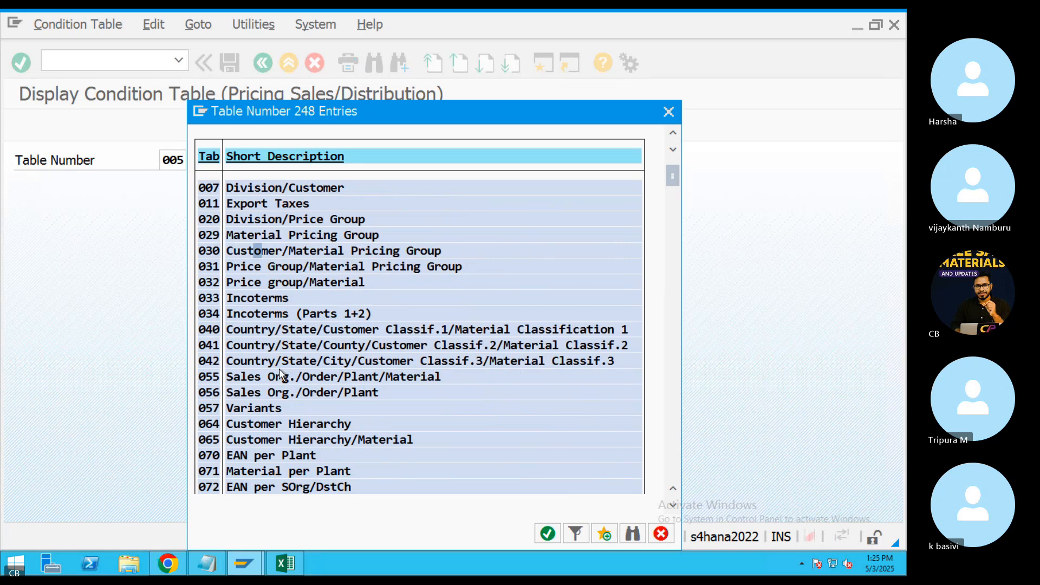
scroll(279, 370, down, 4)
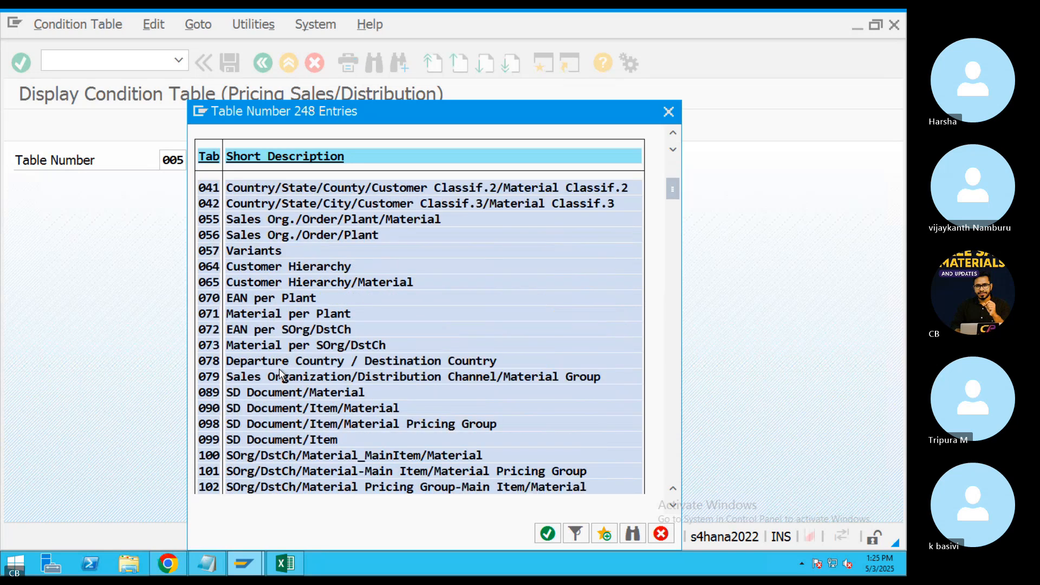
scroll(279, 368, down, 3)
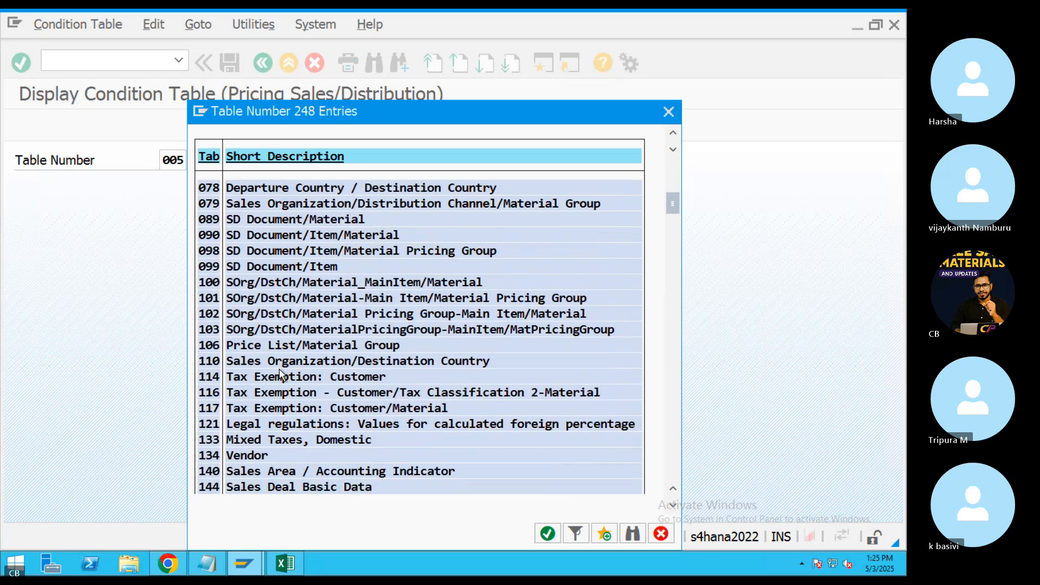
scroll(279, 368, down, 2)
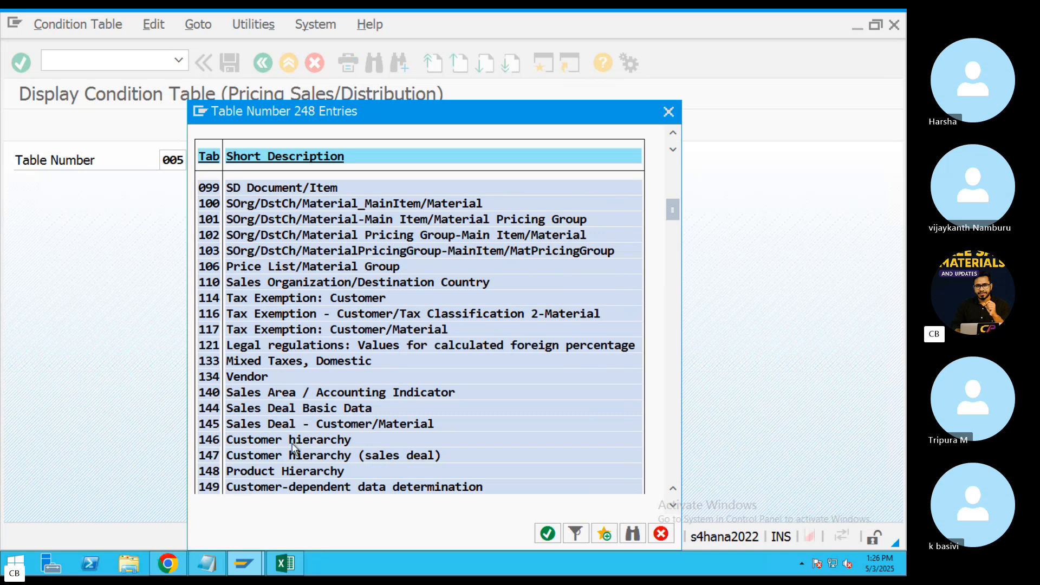
click(291, 441)
scroll(302, 463, down, 2)
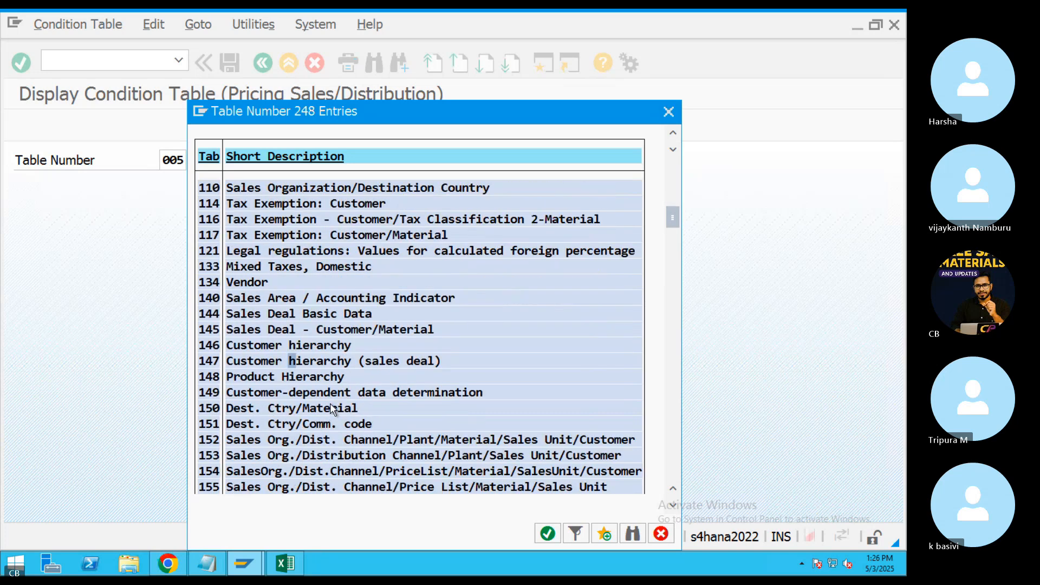
scroll(332, 410, down, 3)
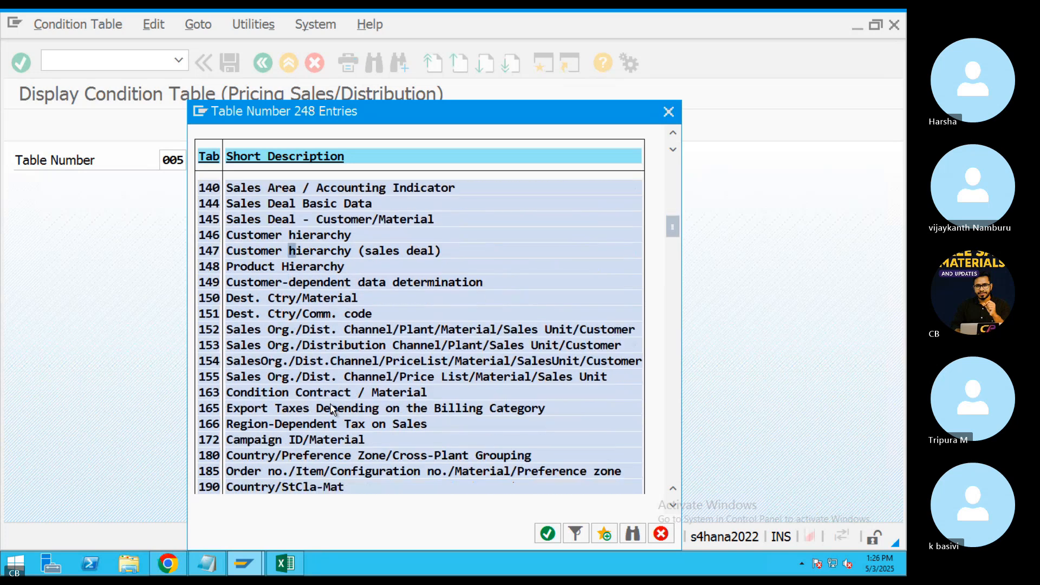
scroll(332, 410, down, 2)
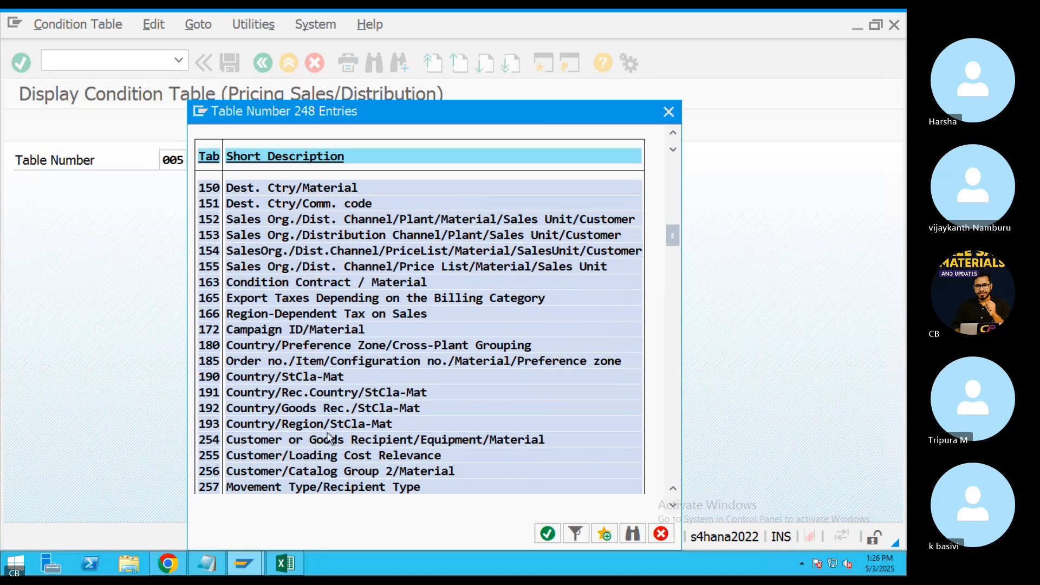
scroll(301, 430, down, 3)
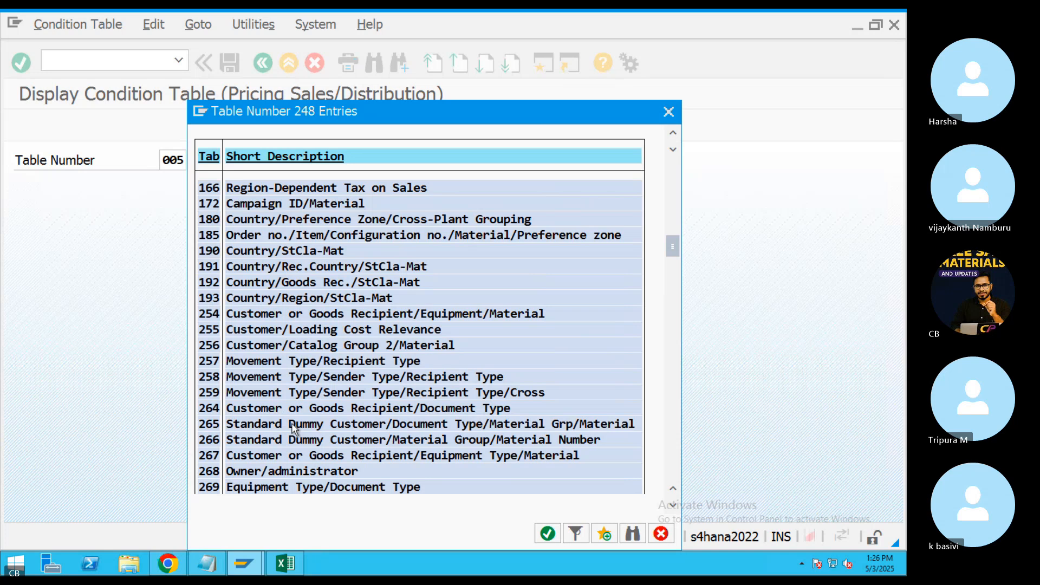
scroll(304, 431, down, 1)
scroll(295, 430, down, 4)
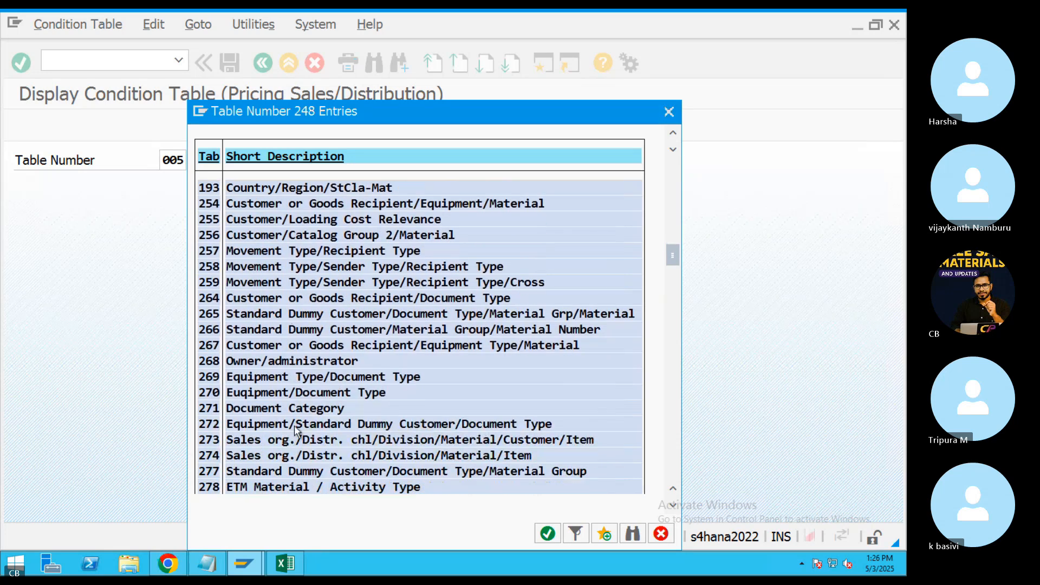
scroll(296, 431, down, 1)
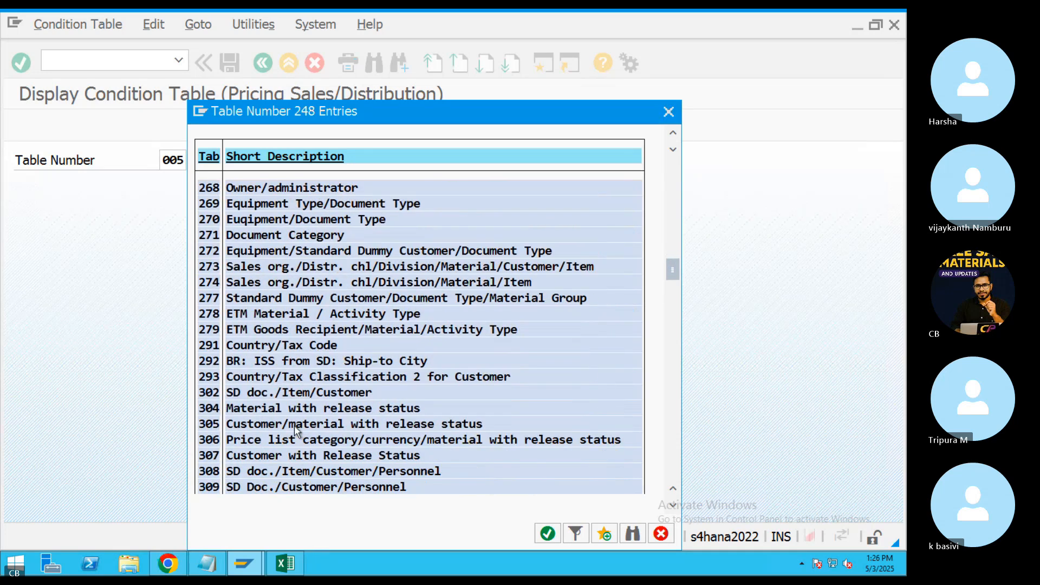
scroll(282, 432, down, 1)
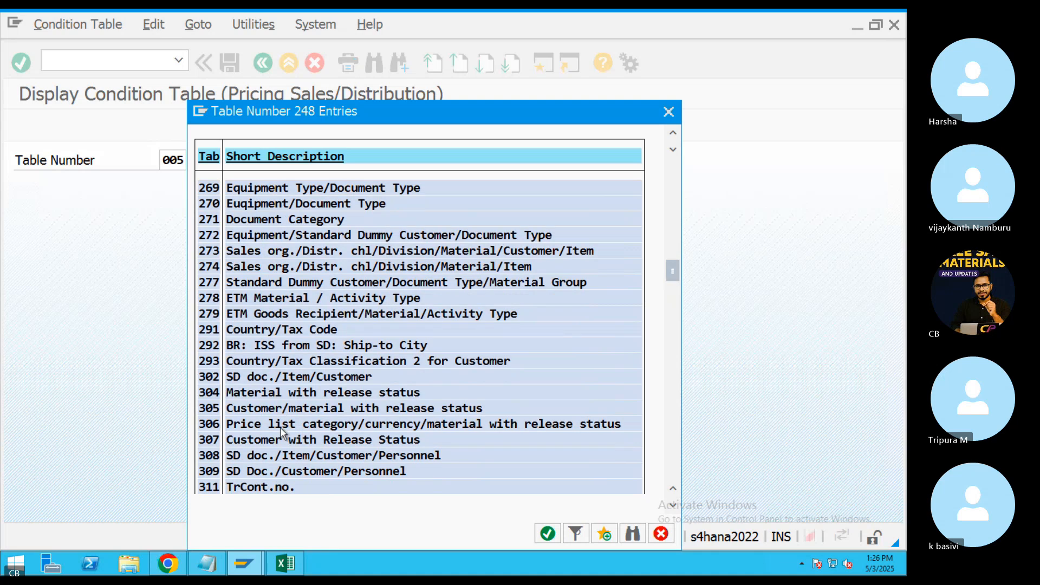
scroll(291, 431, down, 1)
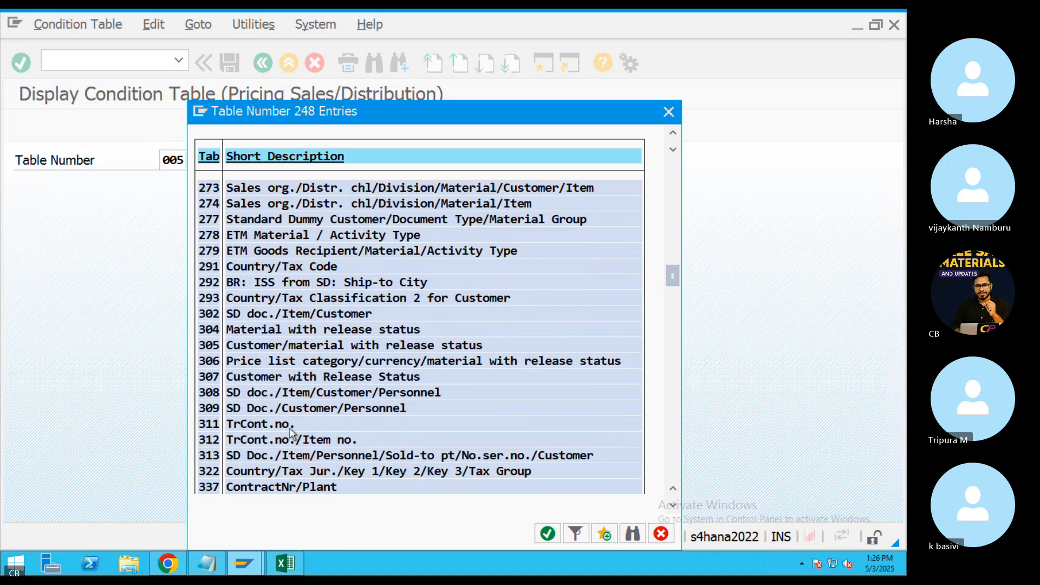
scroll(291, 432, down, 1)
scroll(291, 432, down, 3)
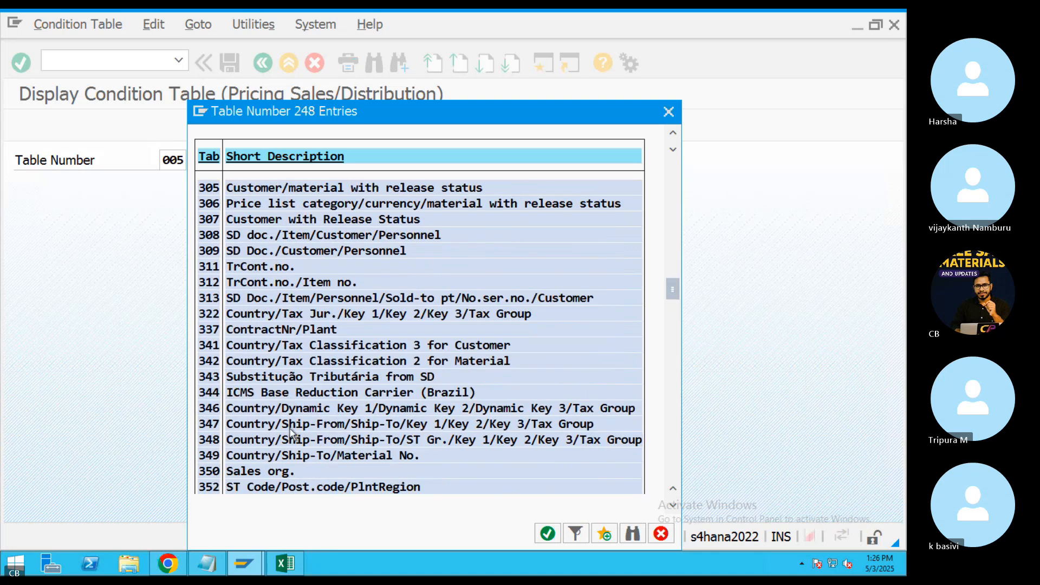
scroll(291, 431, down, 4)
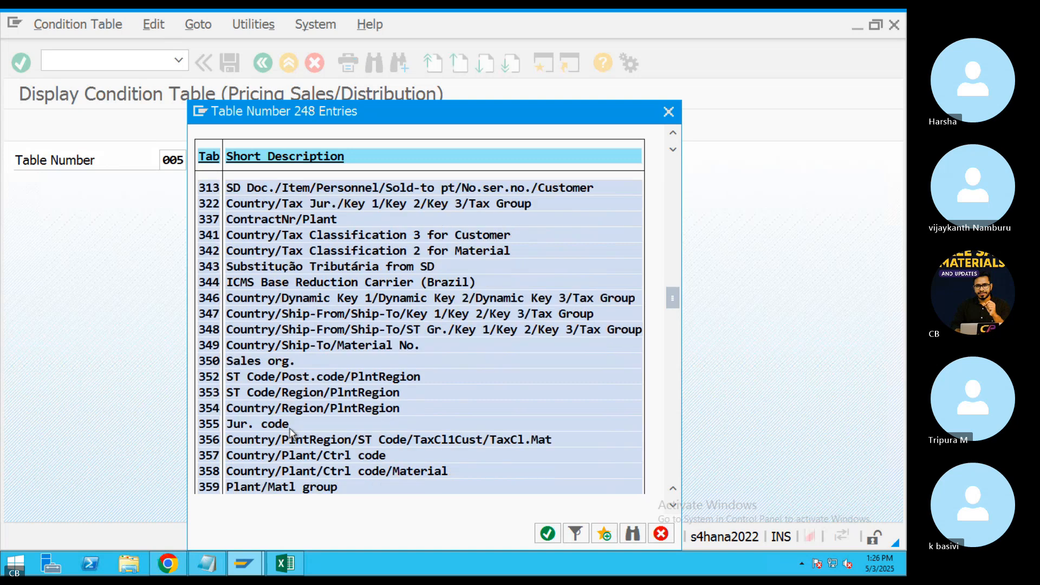
scroll(291, 431, down, 1)
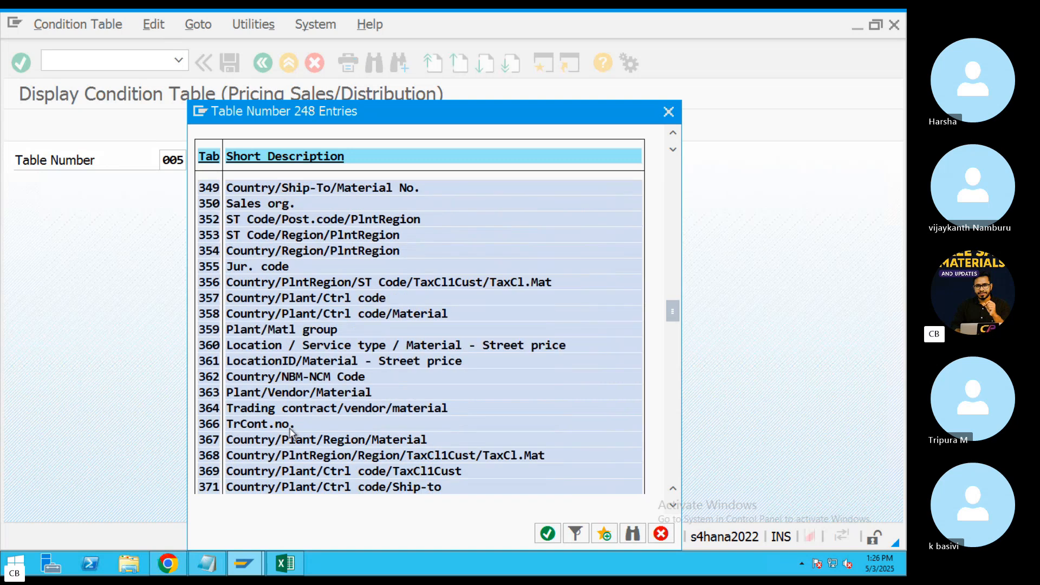
scroll(291, 431, down, 2)
scroll(290, 431, down, 1)
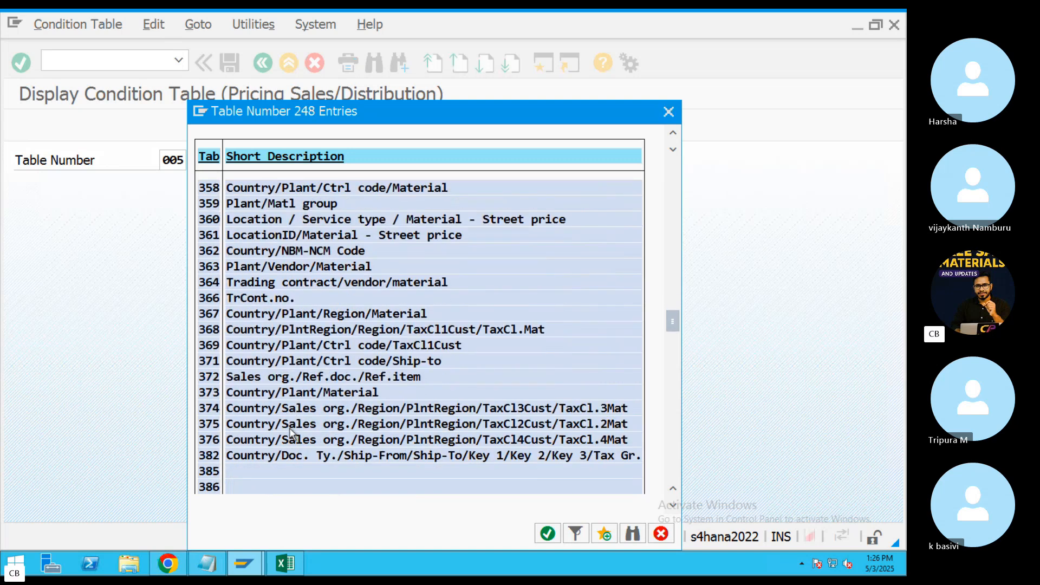
scroll(291, 431, down, 5)
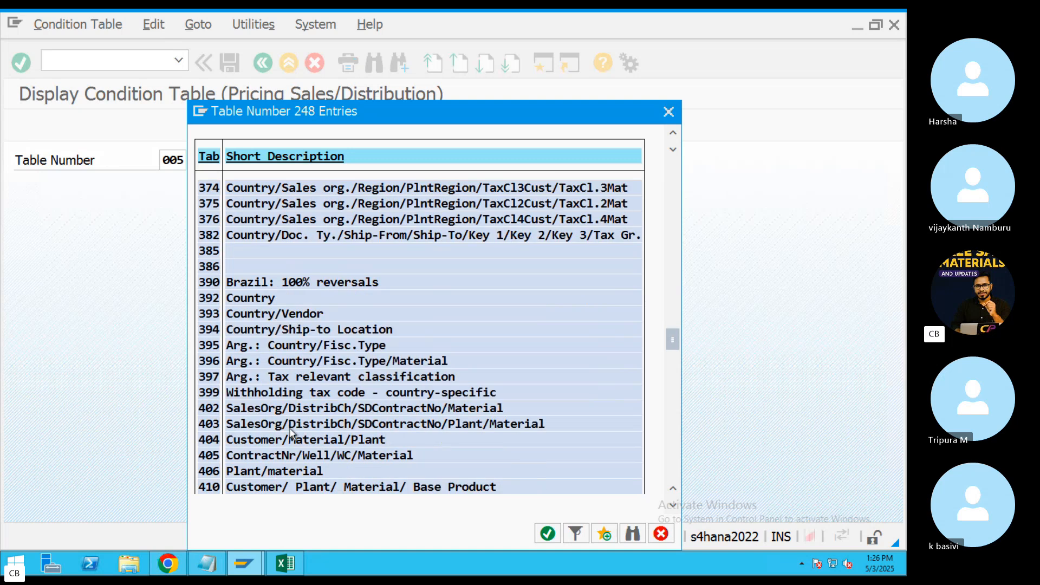
scroll(291, 432, down, 2)
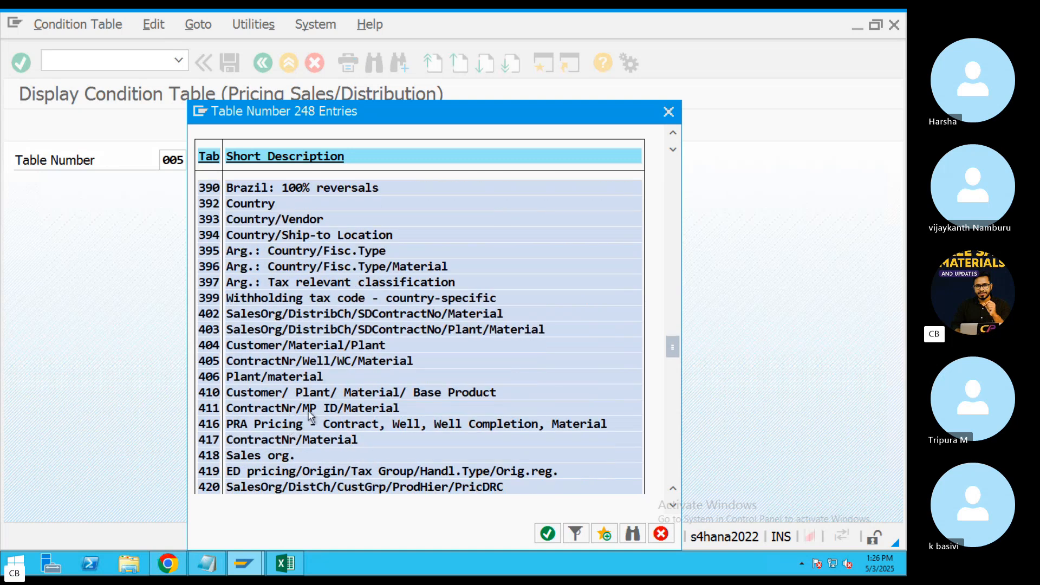
scroll(298, 426, down, 2)
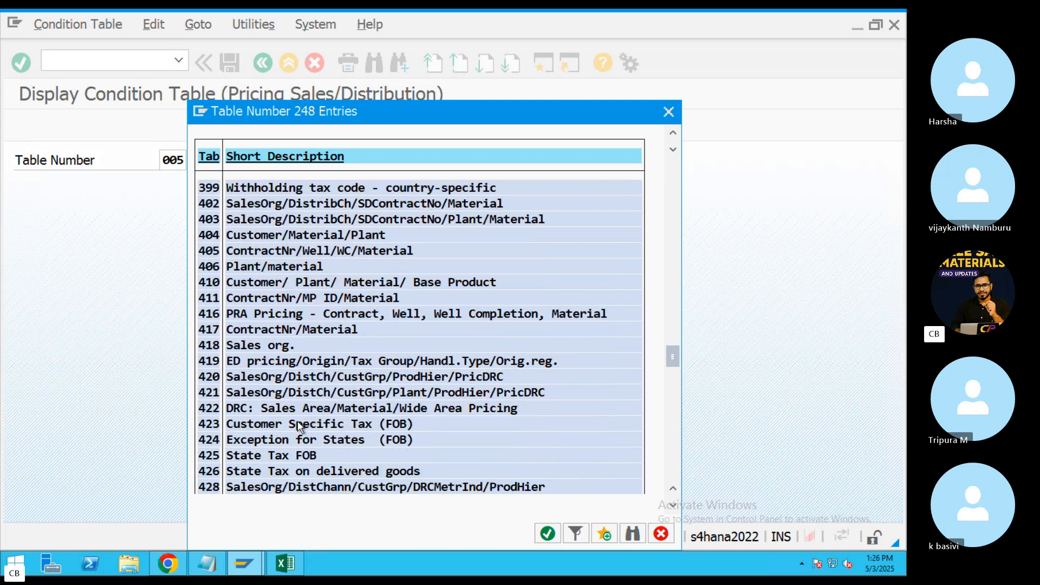
scroll(297, 426, down, 3)
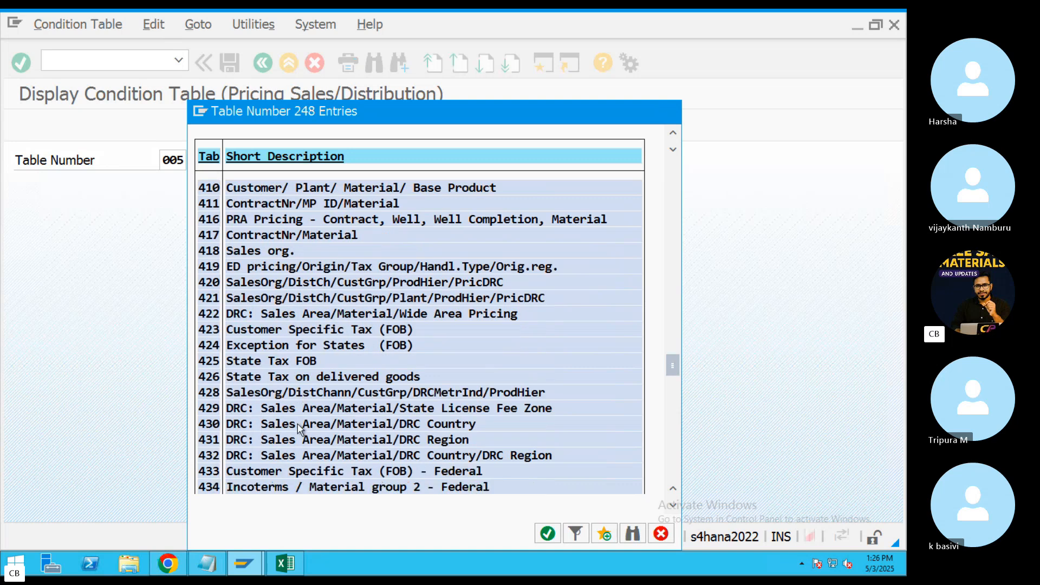
scroll(298, 426, down, 4)
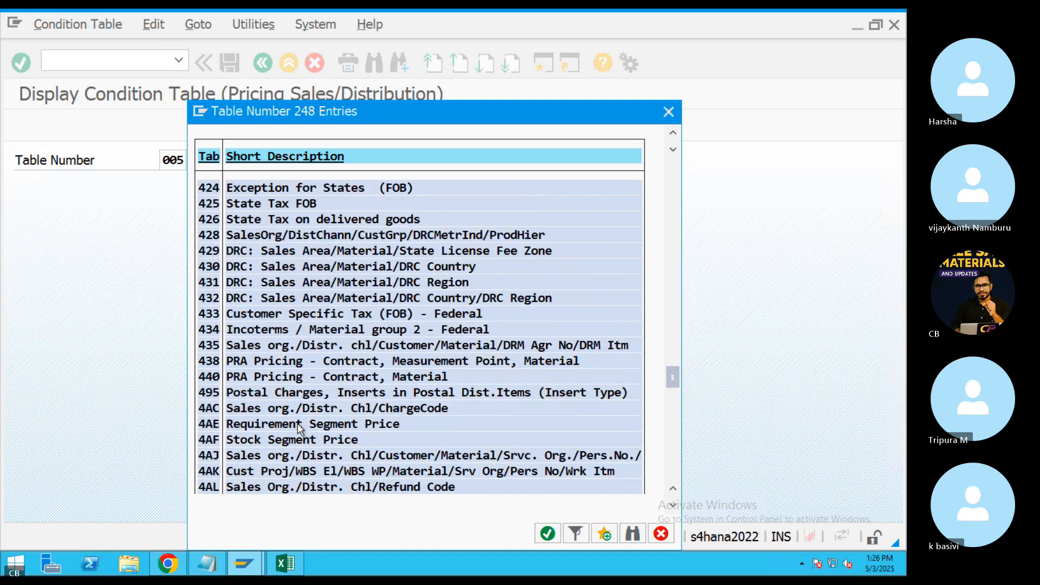
scroll(297, 427, down, 4)
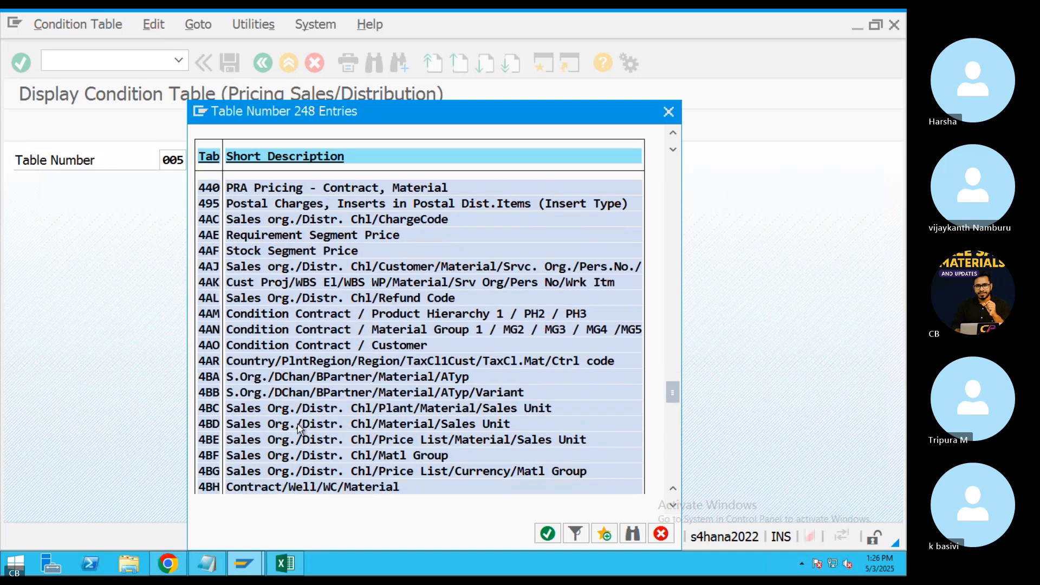
scroll(297, 426, down, 4)
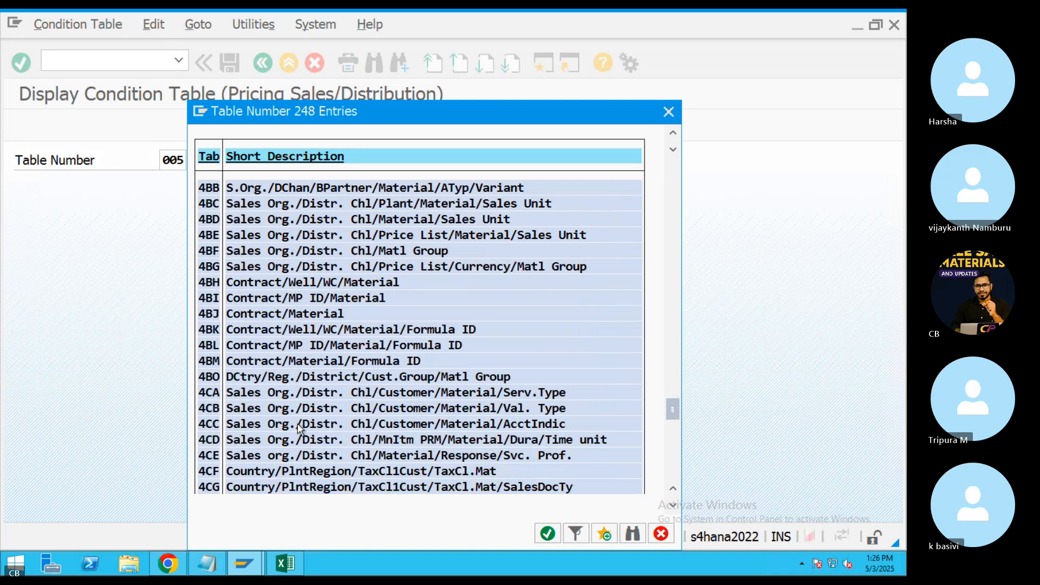
scroll(297, 426, down, 3)
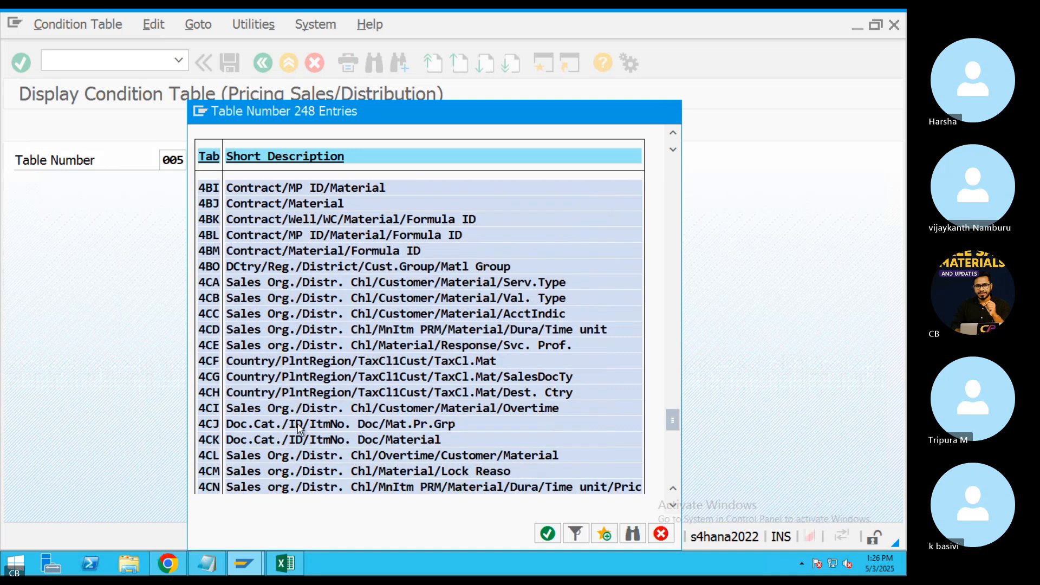
scroll(297, 427, down, 3)
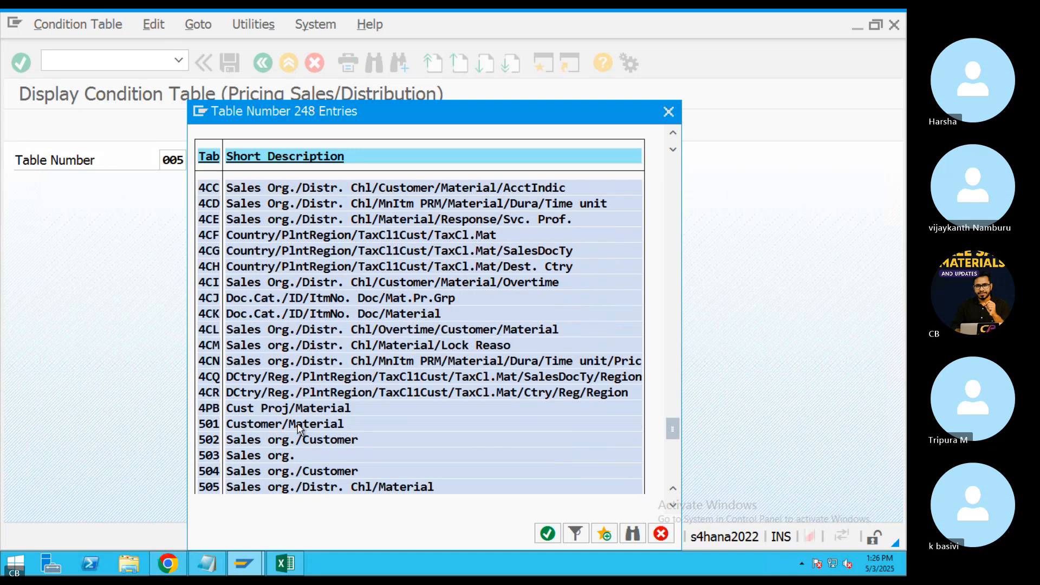
scroll(297, 426, down, 1)
scroll(307, 424, down, 1)
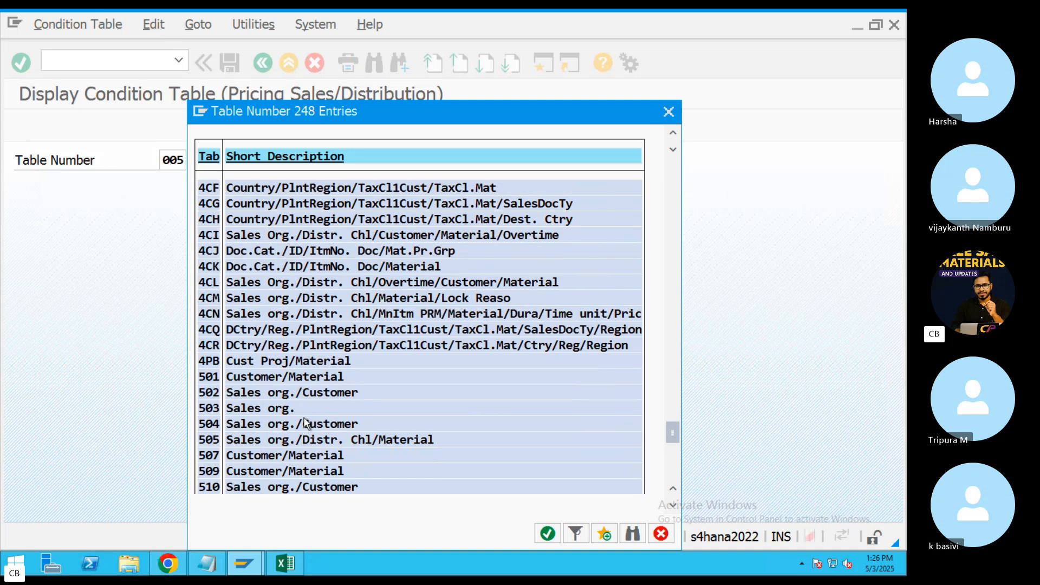
scroll(304, 423, down, 1)
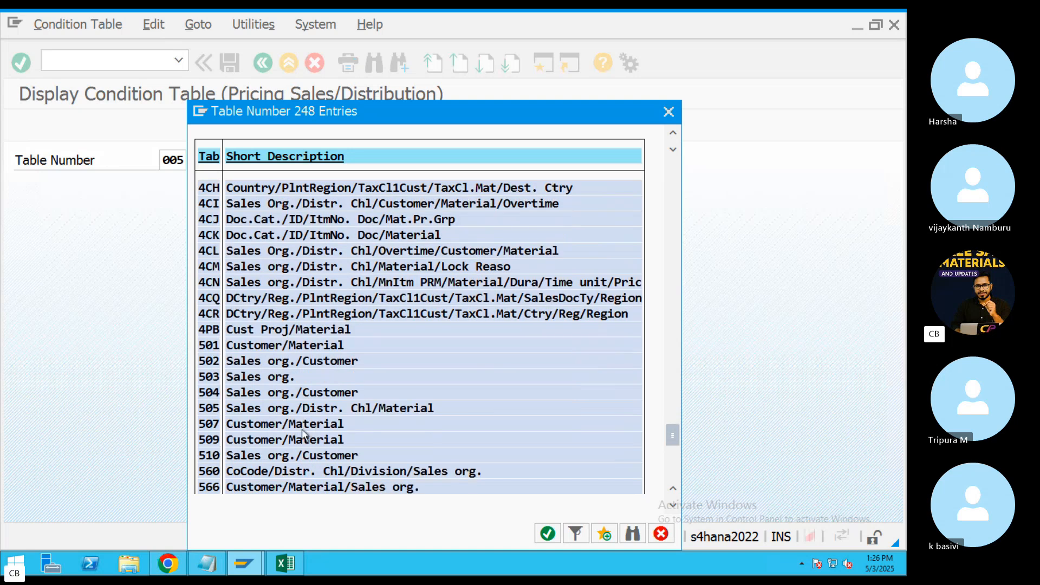
Choose condition table 507 from the list, display its field overview and examine the selected fields.
double_click(277, 424)
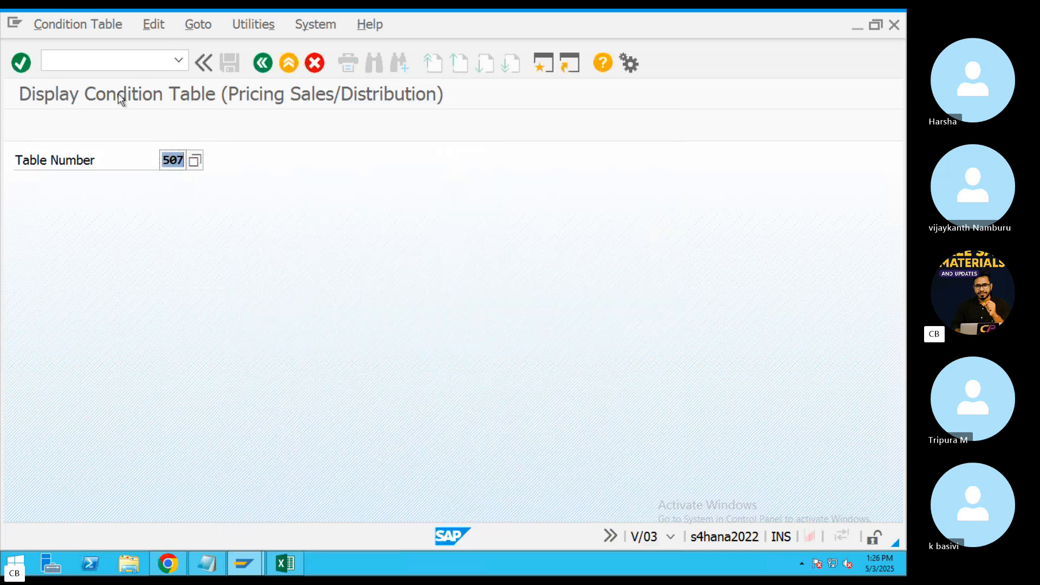
key(Return)
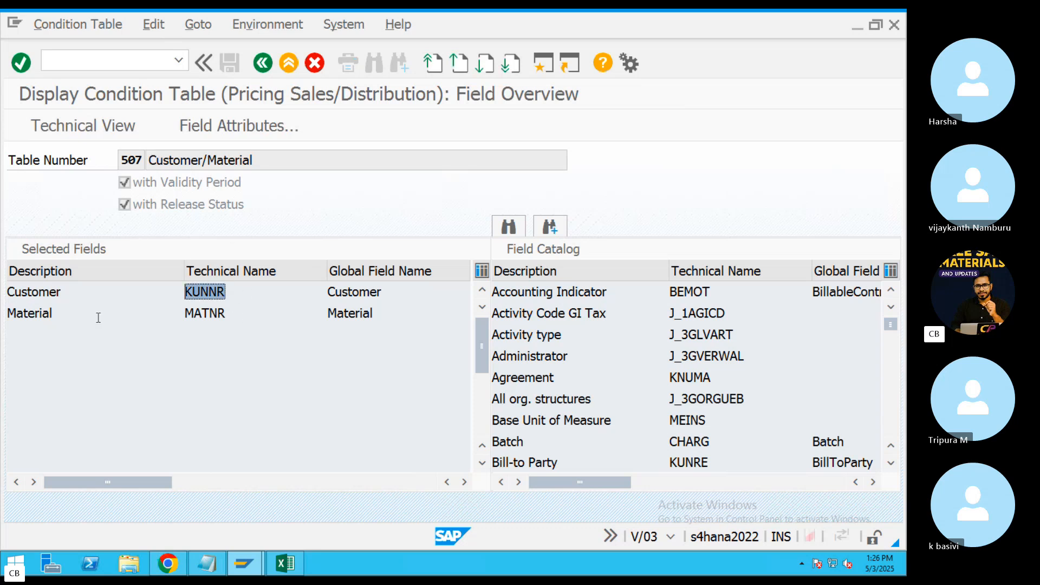
key(Down)
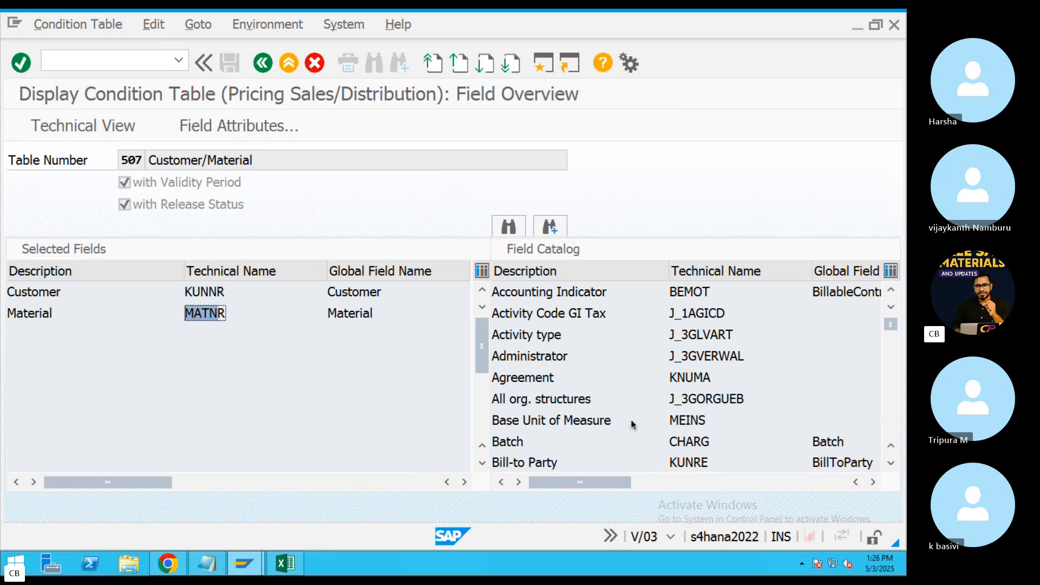
Switch to the TextEdit notes and replace table number 005 with 507 for the Customer + Material combination.
key(ctrl+Left)
click(606, 566)
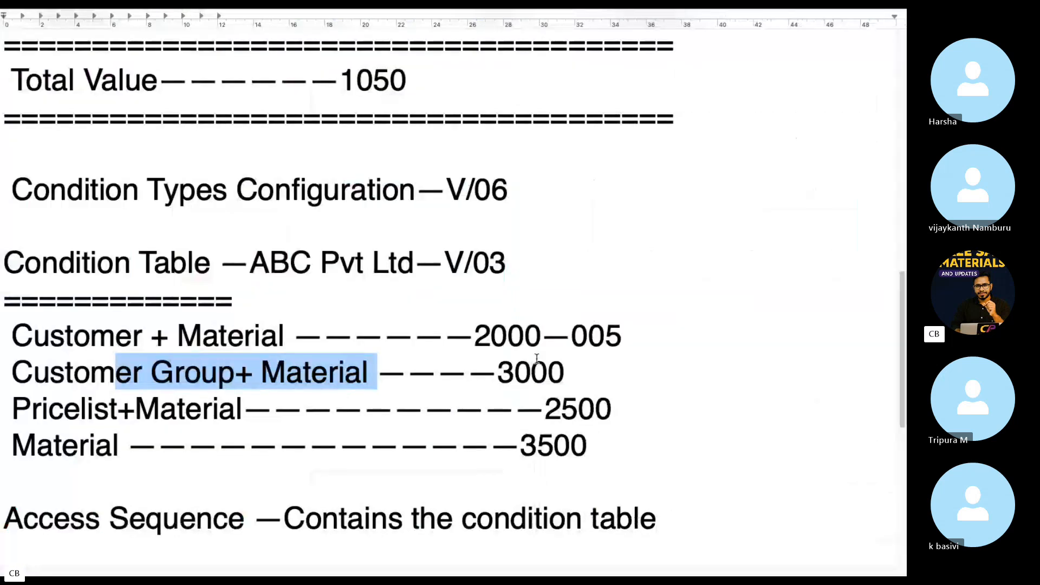
drag(623, 336, 571, 336)
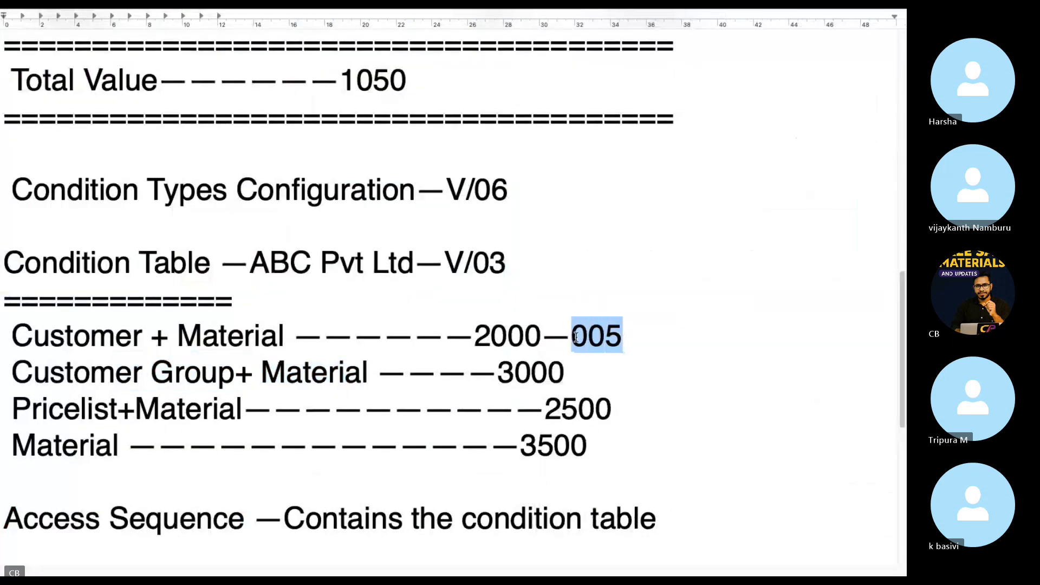
text(507)
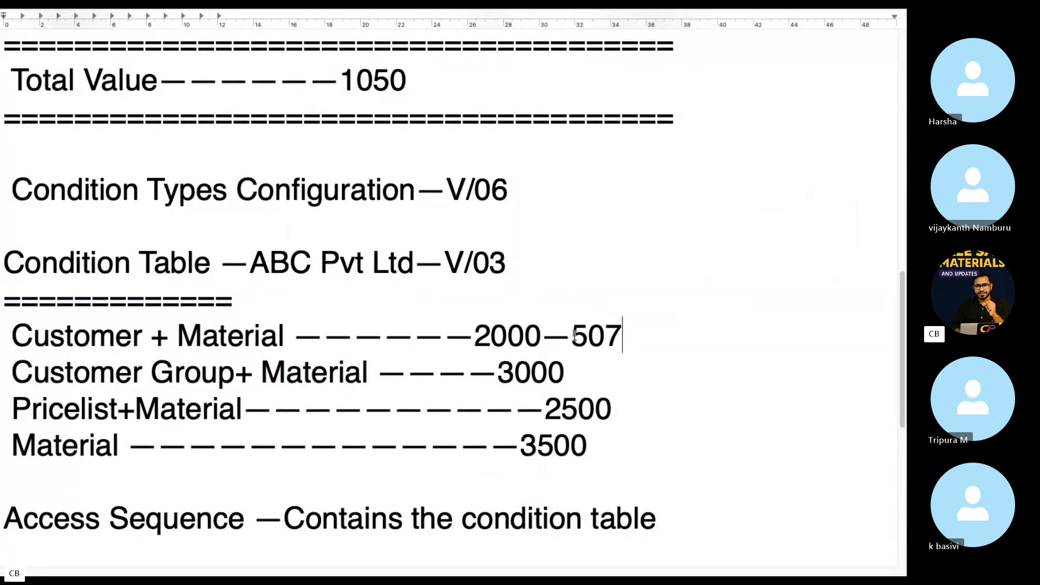
Switch back to SAP and examine the Customer (KUNNR) and Material (MATNR) selected fields of condition table 507.
key(ctrl+Left)
click(558, 559)
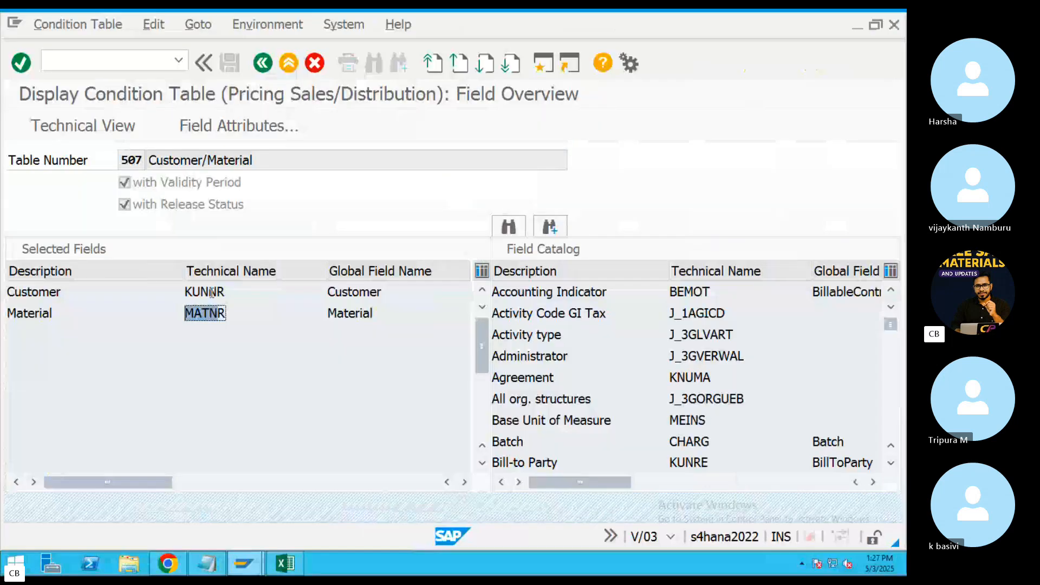
drag(225, 293, 182, 292)
drag(61, 292, 7, 292)
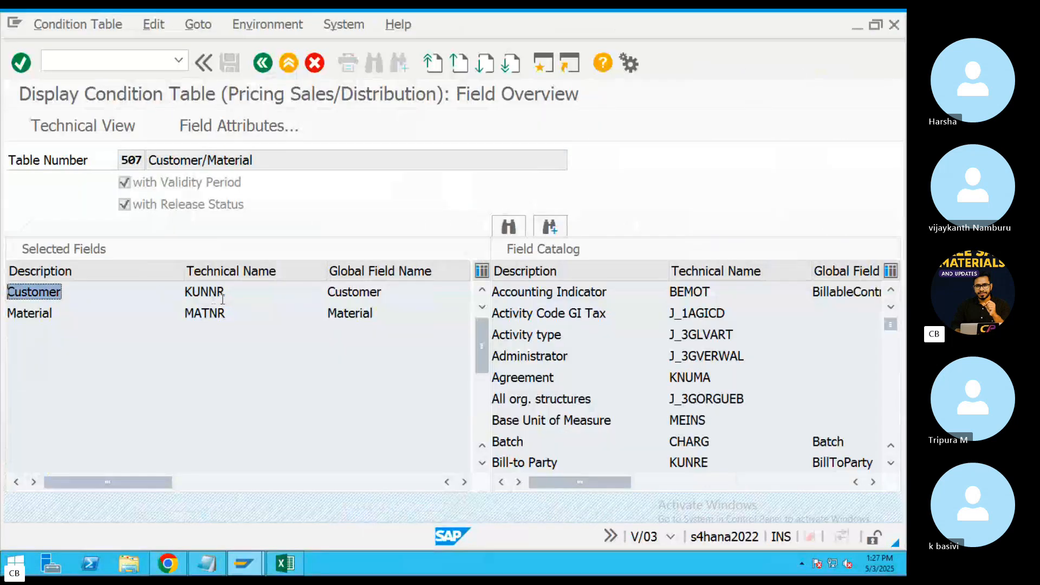
drag(227, 295, 160, 294)
drag(233, 317, 165, 317)
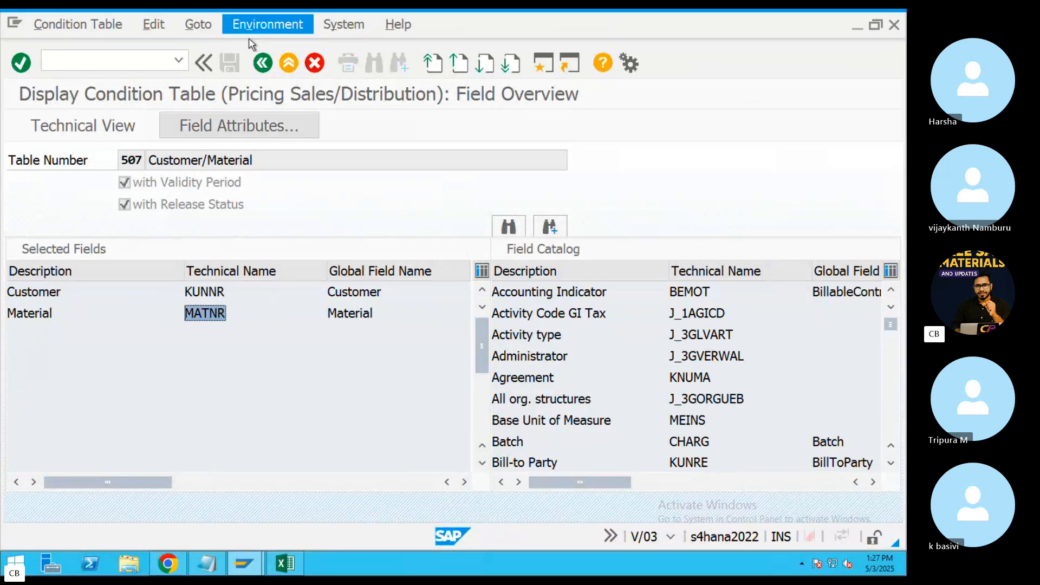
Leave table 507's field overview, examine the condition table list around entry 566 Customer/Material/Sales org., and switch to the notes.
click(261, 68)
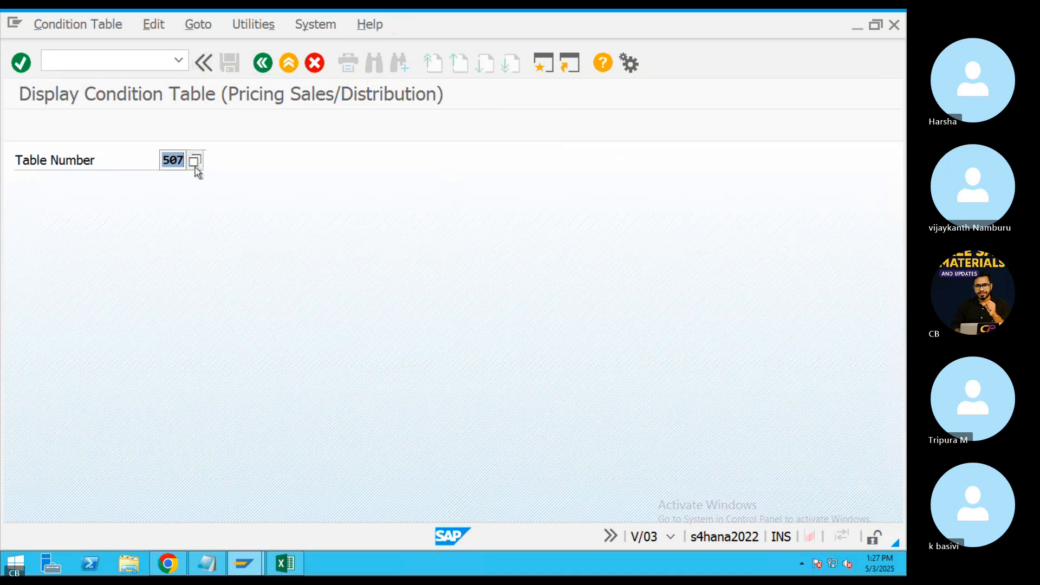
click(193, 160)
scroll(508, 294, down, 1)
drag(671, 172, 656, 421)
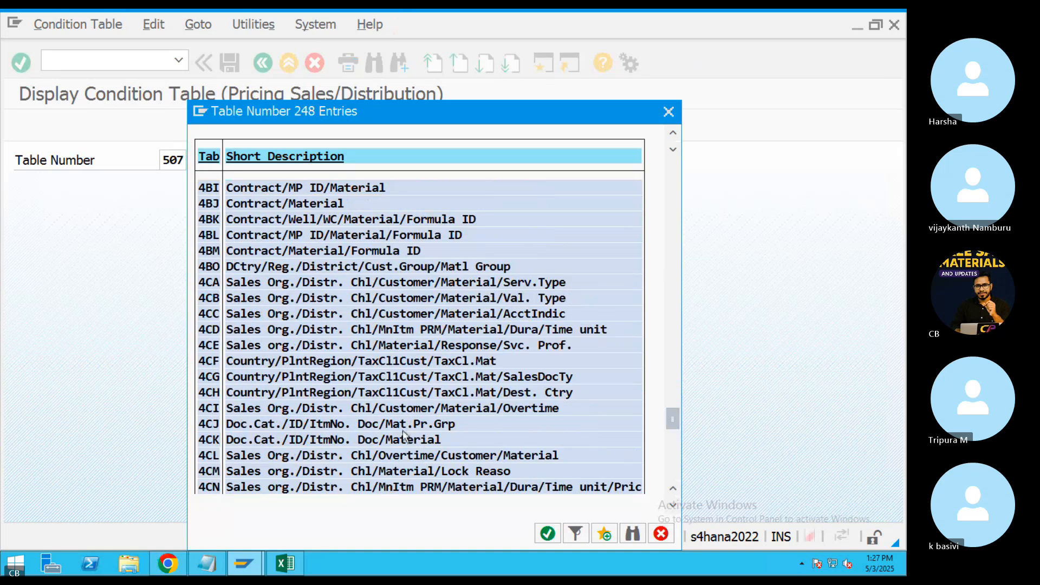
scroll(402, 433, down, 5)
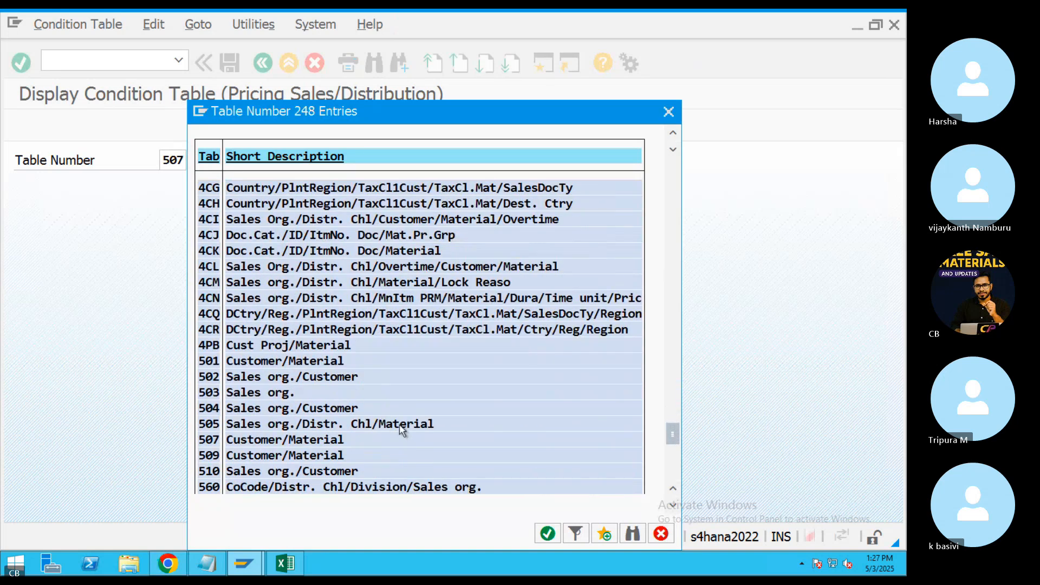
scroll(401, 430, down, 1)
scroll(401, 429, down, 1)
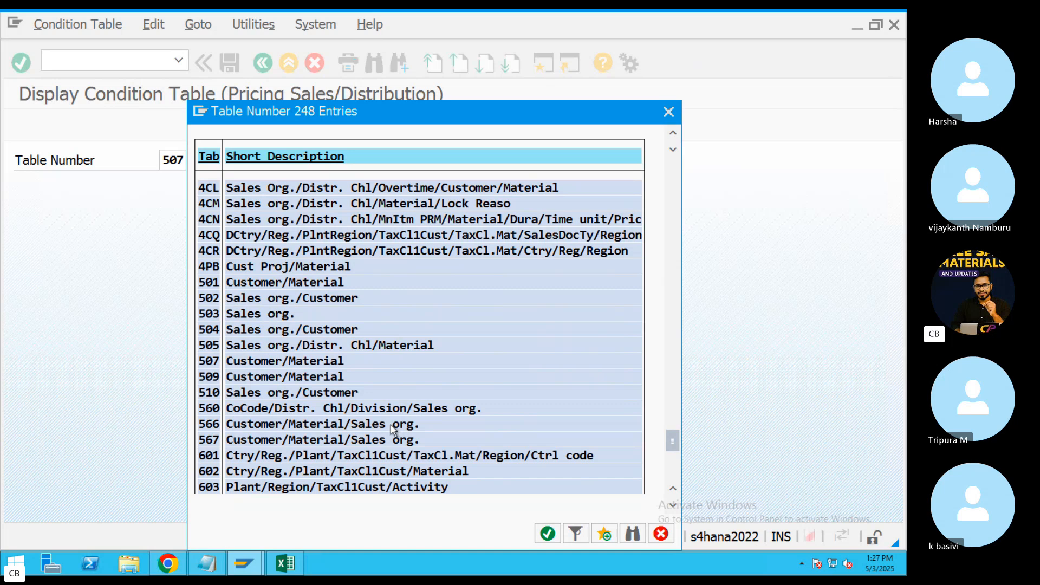
scroll(394, 429, down, 1)
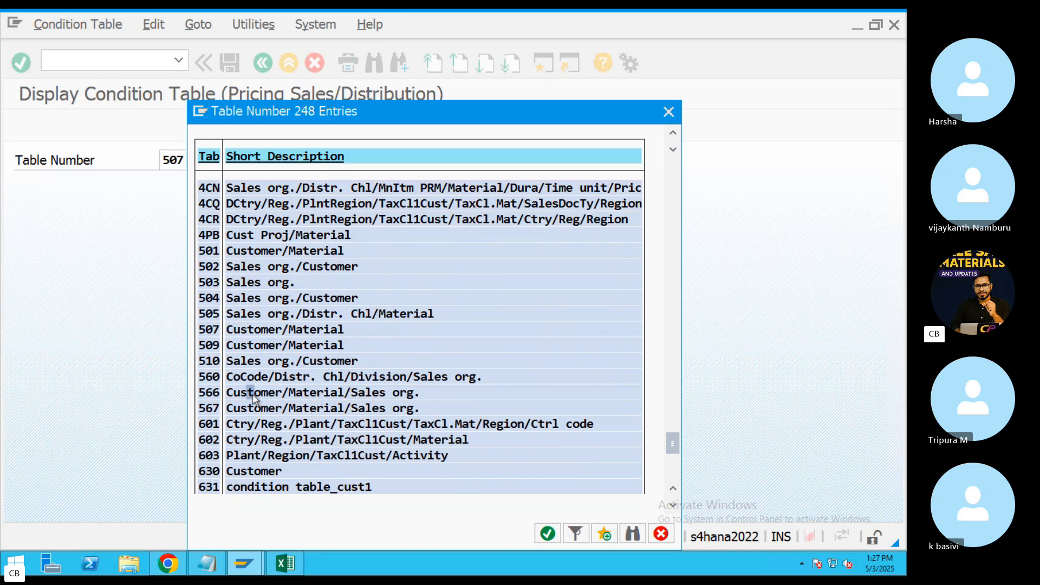
click(299, 394)
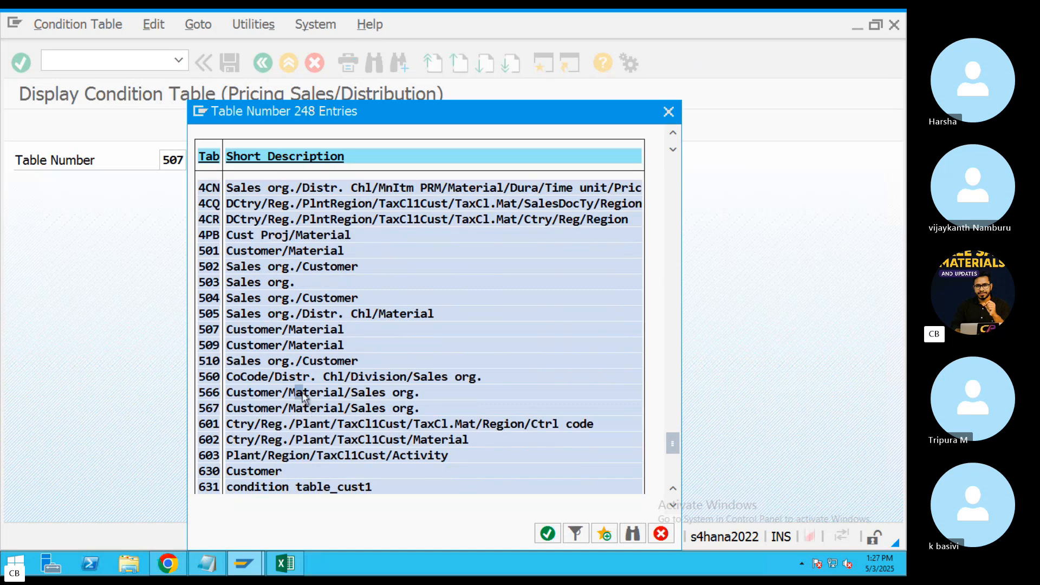
click(382, 393)
key(ctrl+Left)
click(607, 555)
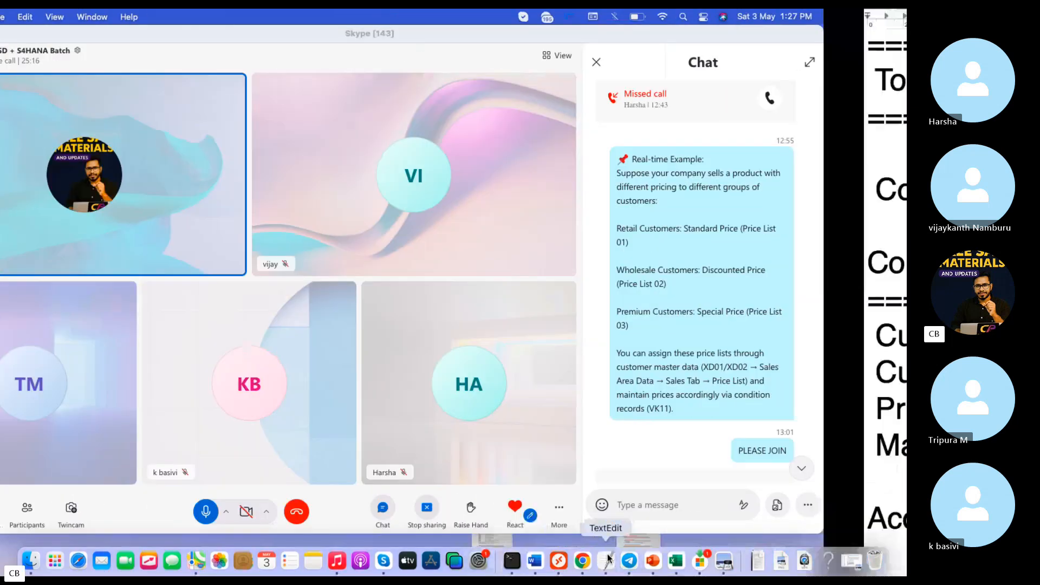
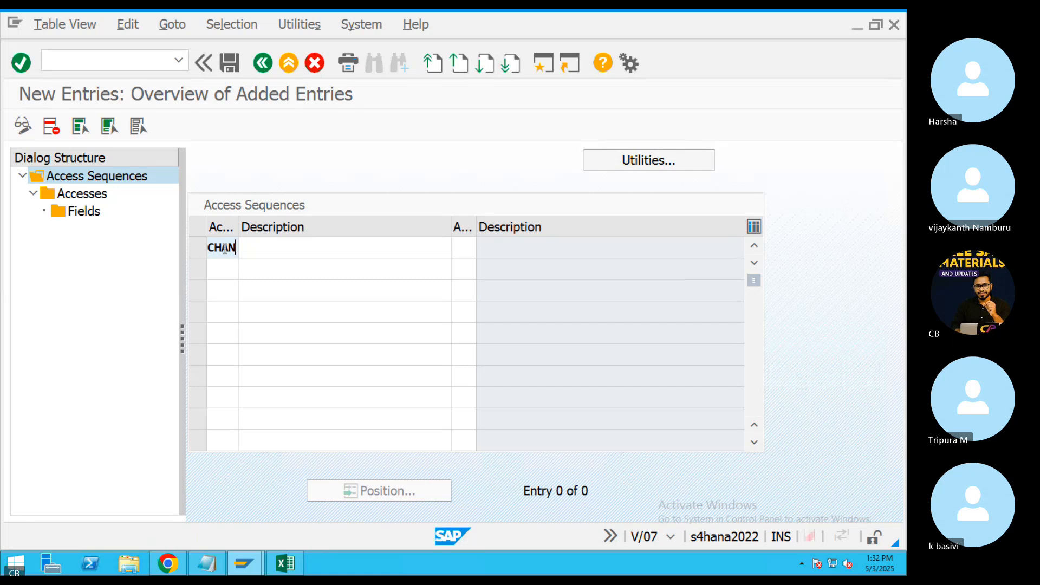
Describe access sequence CHAN as "Access Sequence", make it relevant for pricing, and save it to the proposed workbench request.
click(306, 249)
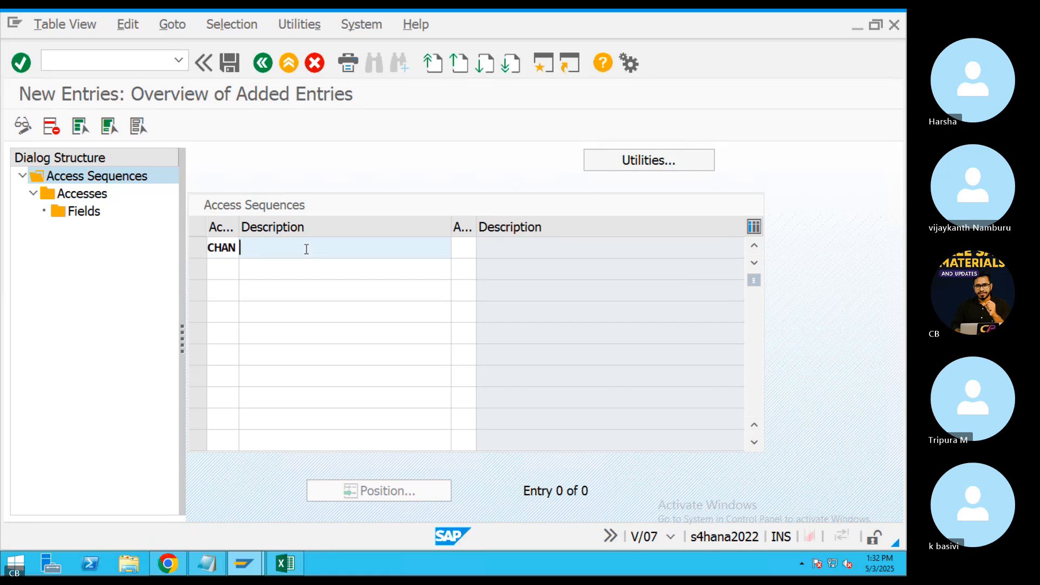
text(Acc)
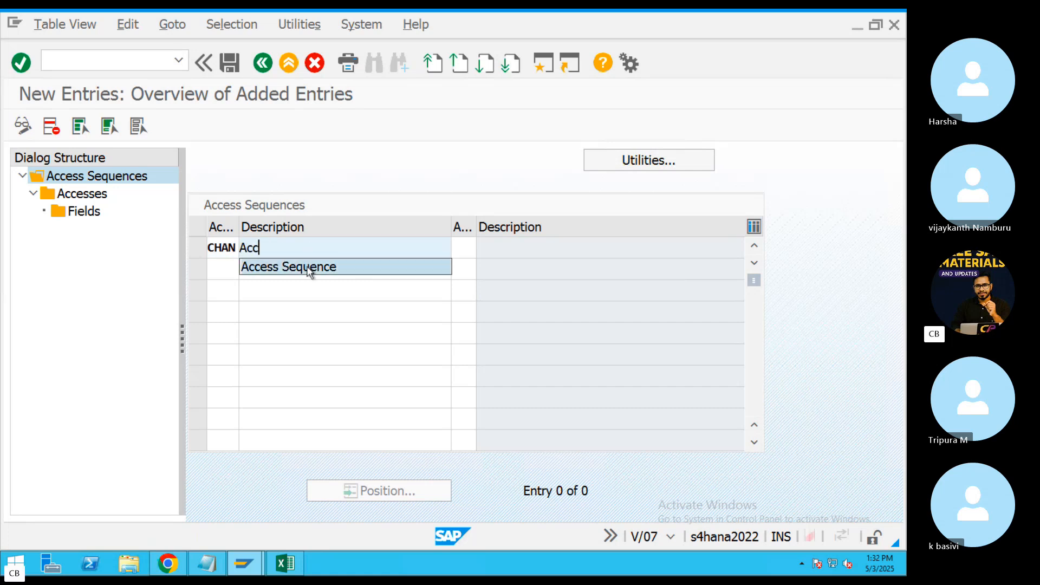
click(312, 267)
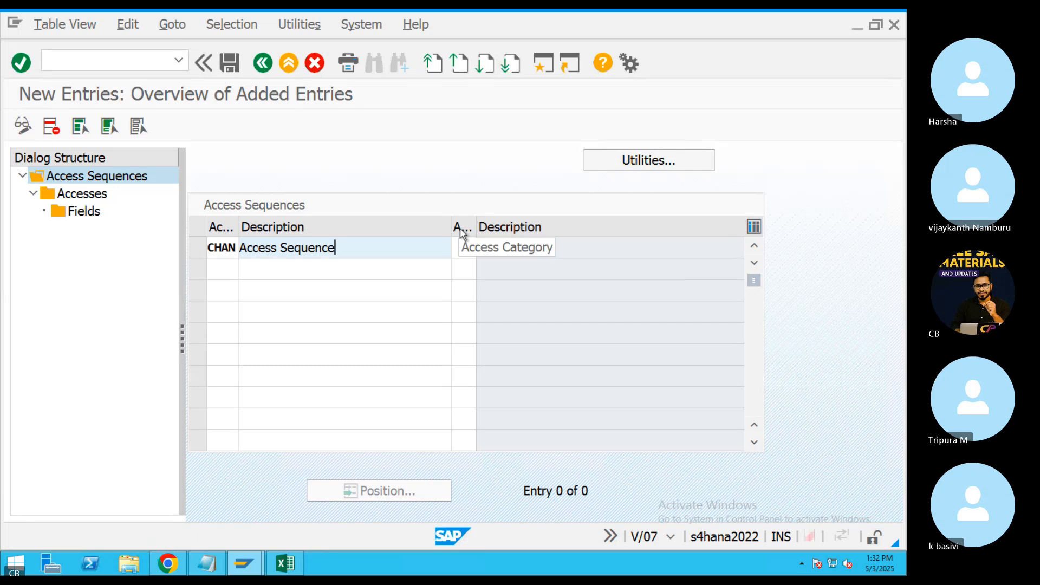
click(461, 246)
click(483, 246)
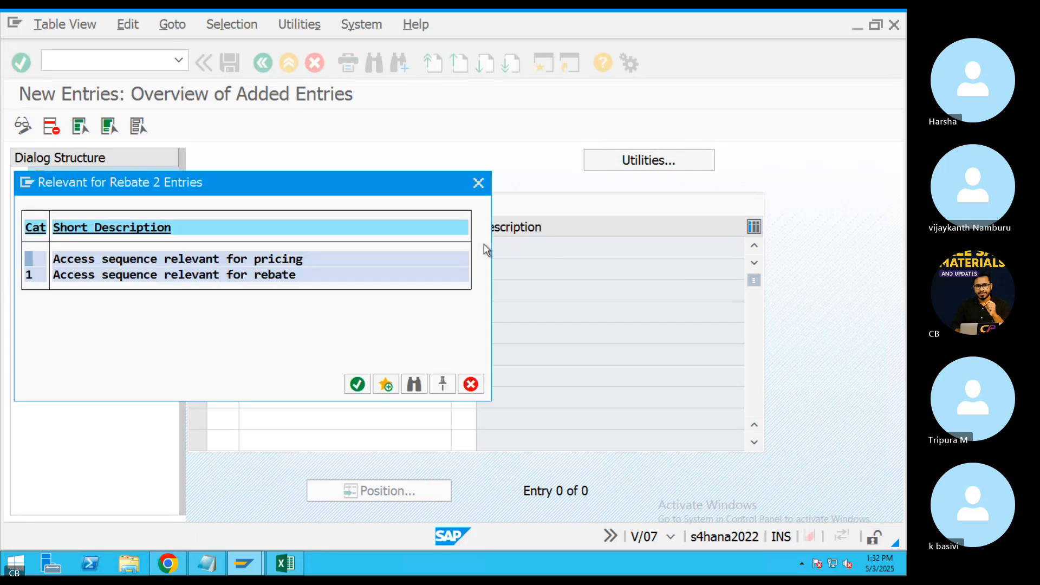
click(215, 260)
click(233, 63)
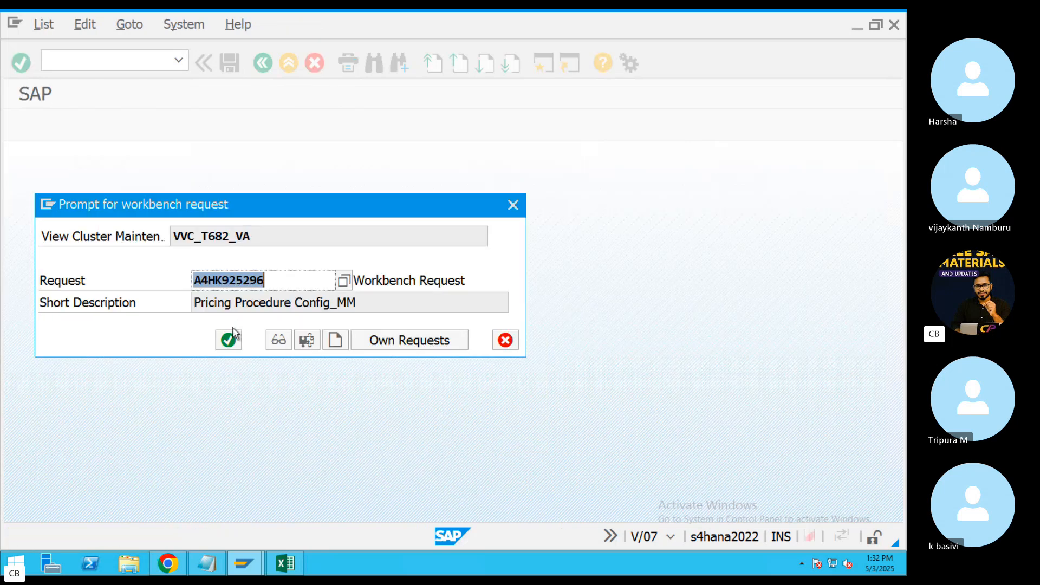
click(231, 339)
Open the accesses of access sequence CHAN and start new entries.
click(198, 249)
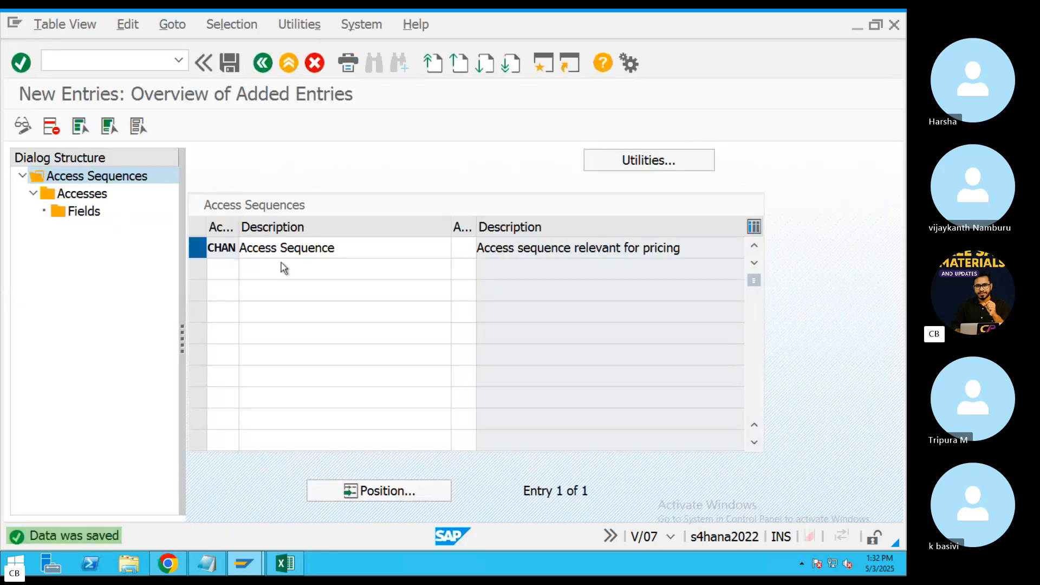
double_click(78, 196)
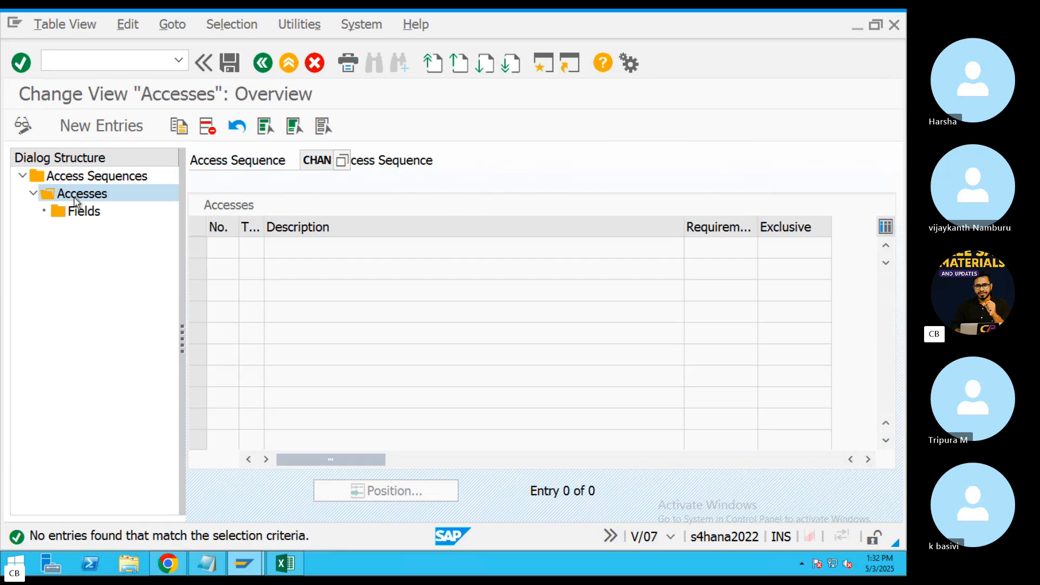
click(106, 127)
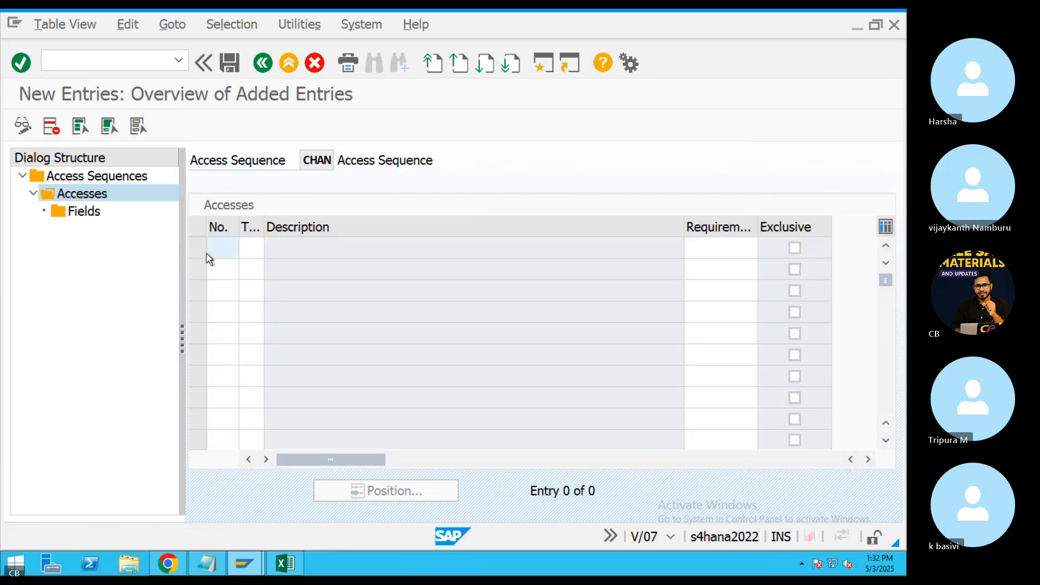
Enter the access numbers 0, 1, 2 and 3 in the first four rows of the accesses.
text(0)
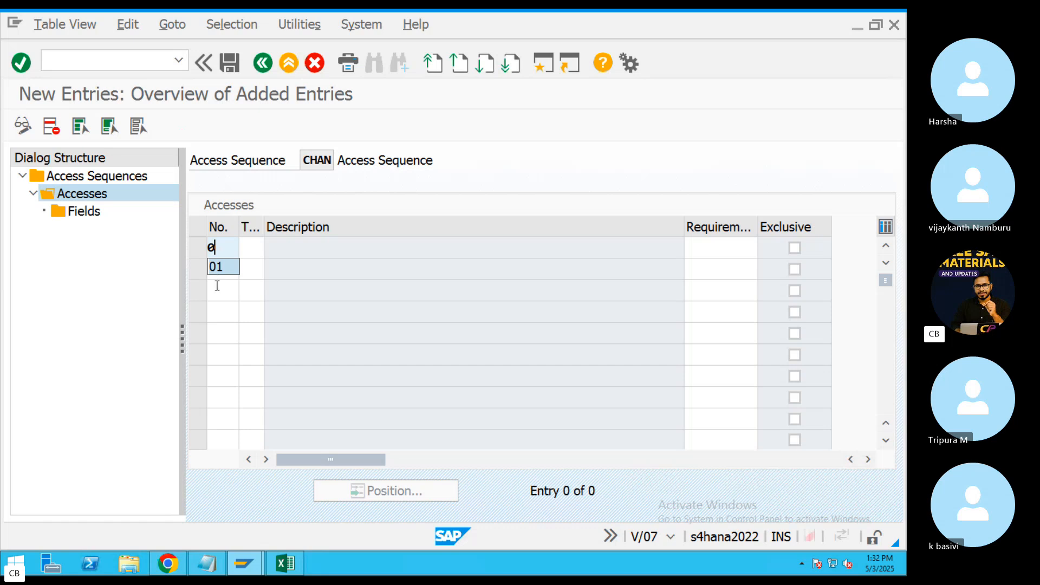
click(218, 305)
click(220, 271)
text(1)
click(226, 319)
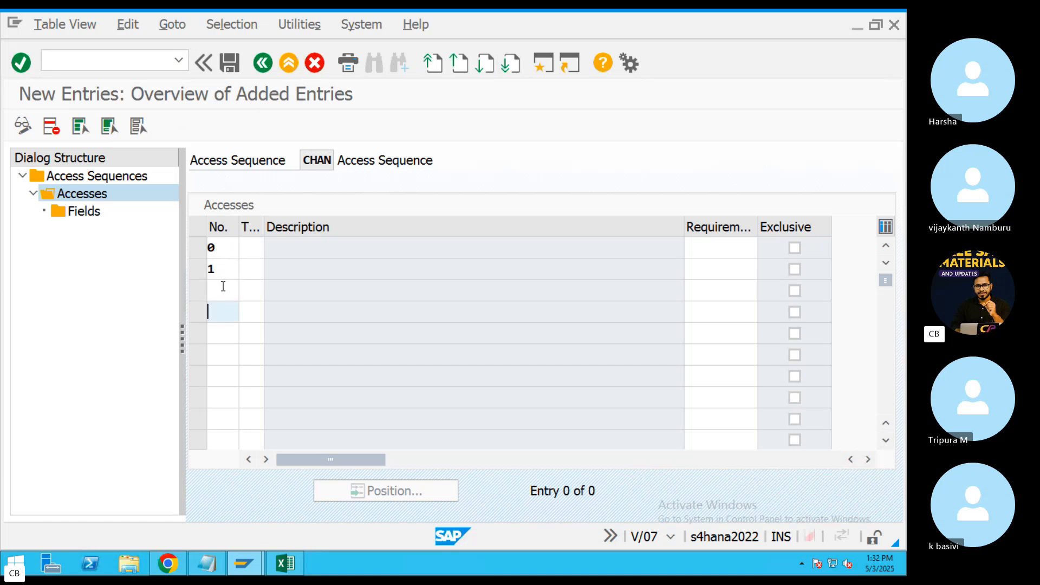
click(222, 286)
click(222, 314)
text(3)
Look up the Customer + Material table number in the notes and assign table 507 to access 0 in SAP.
key(ctrl+Left)
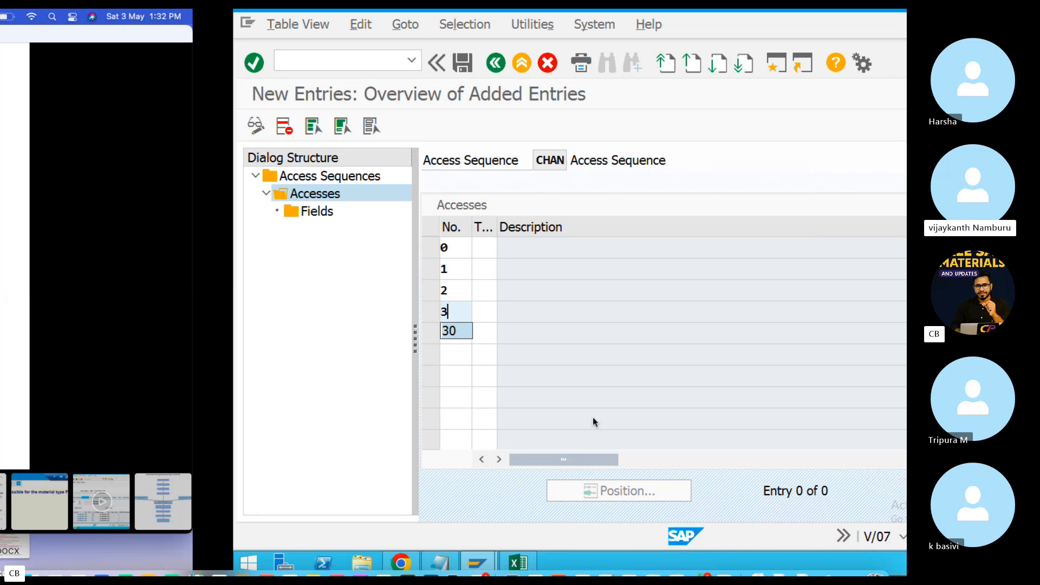
click(610, 560)
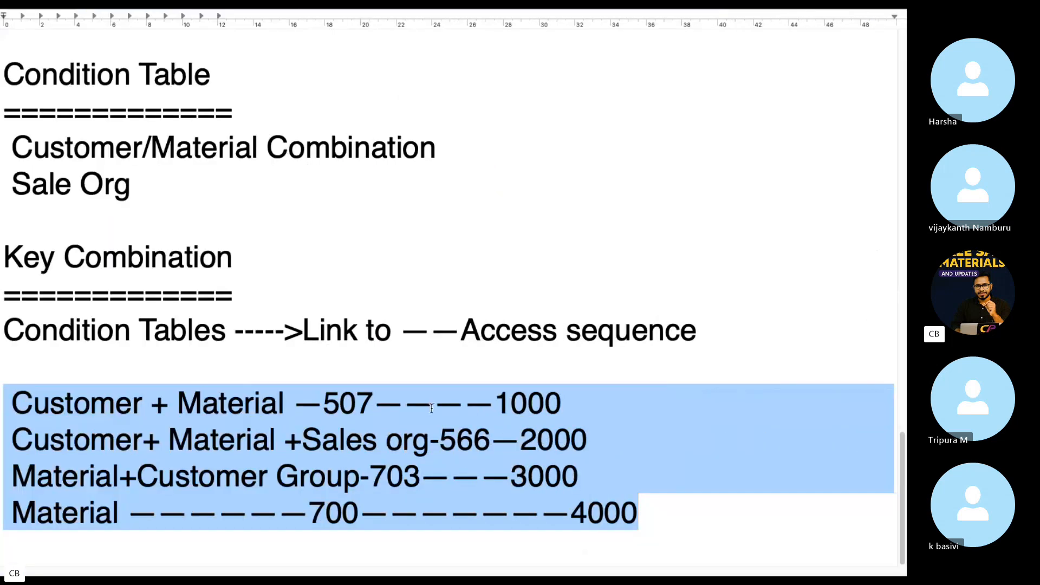
double_click(347, 403)
key(ctrl+Left)
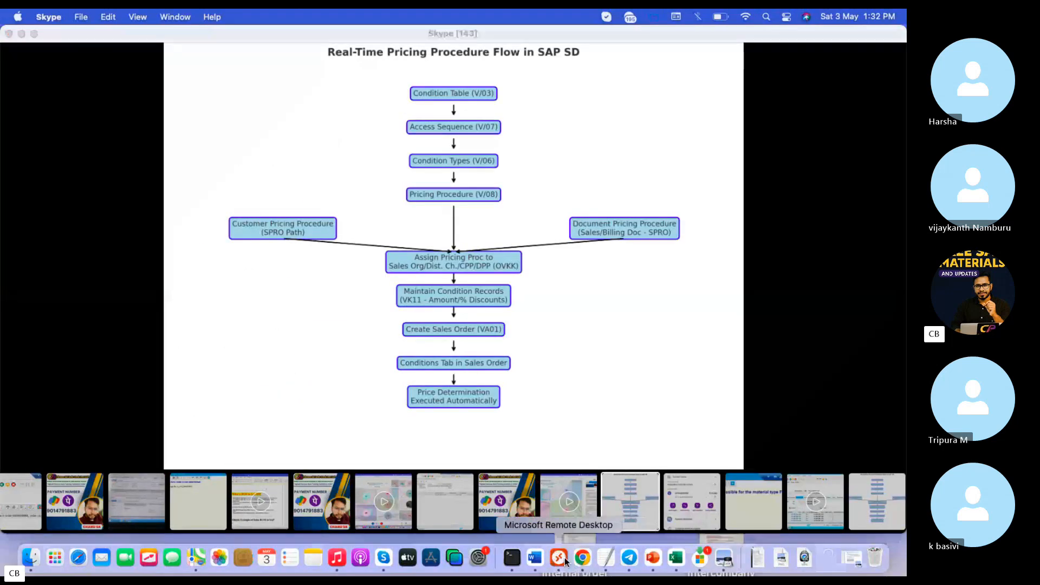
click(558, 561)
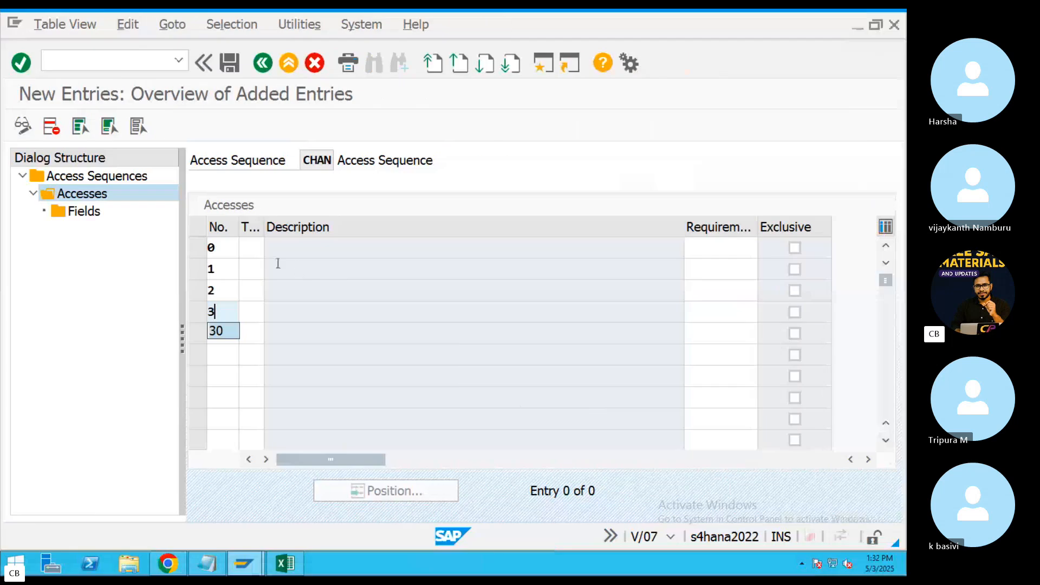
click(252, 247)
text(507)
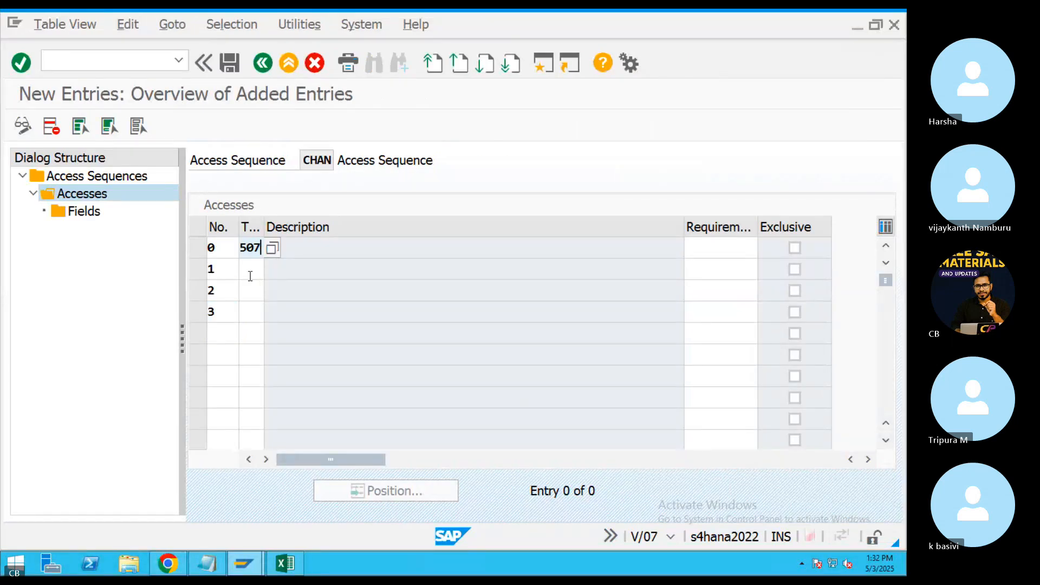
Look up the Customer + Material + Sales org table number in the notes and assign table 566 to access 1.
click(249, 269)
key(ctrl+Left)
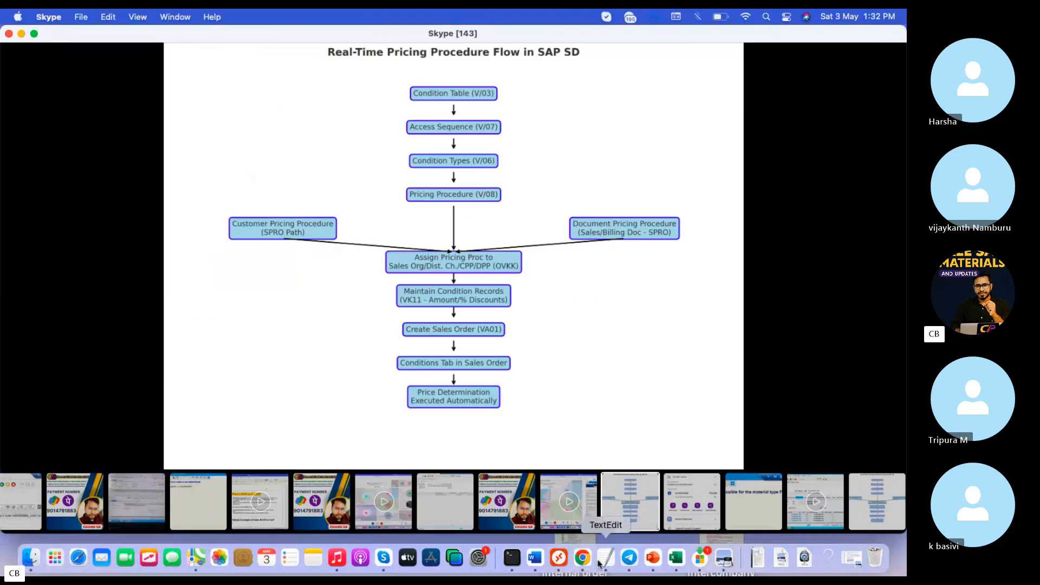
click(604, 563)
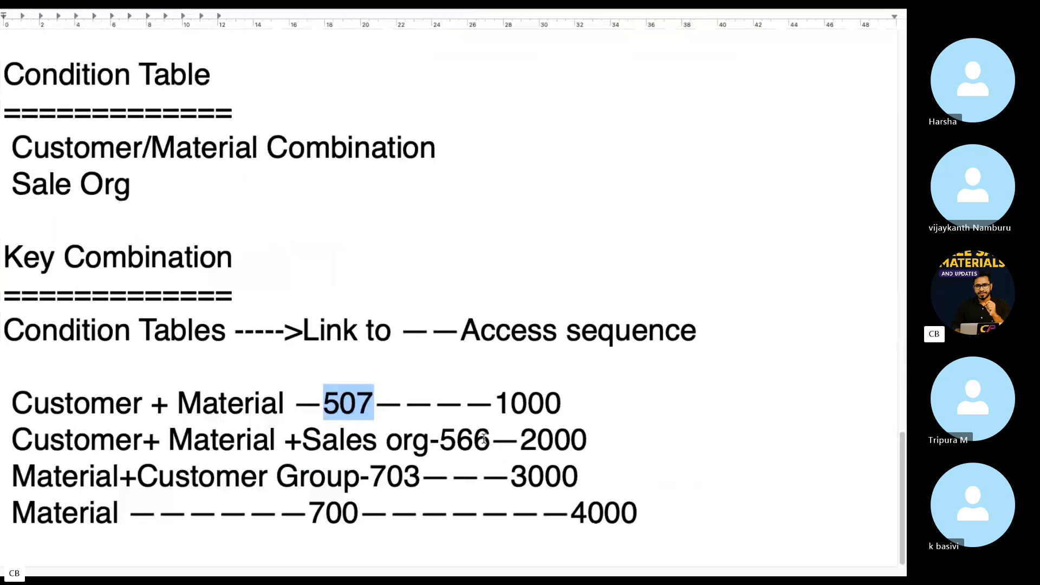
drag(487, 438, 453, 438)
key(ctrl+Left)
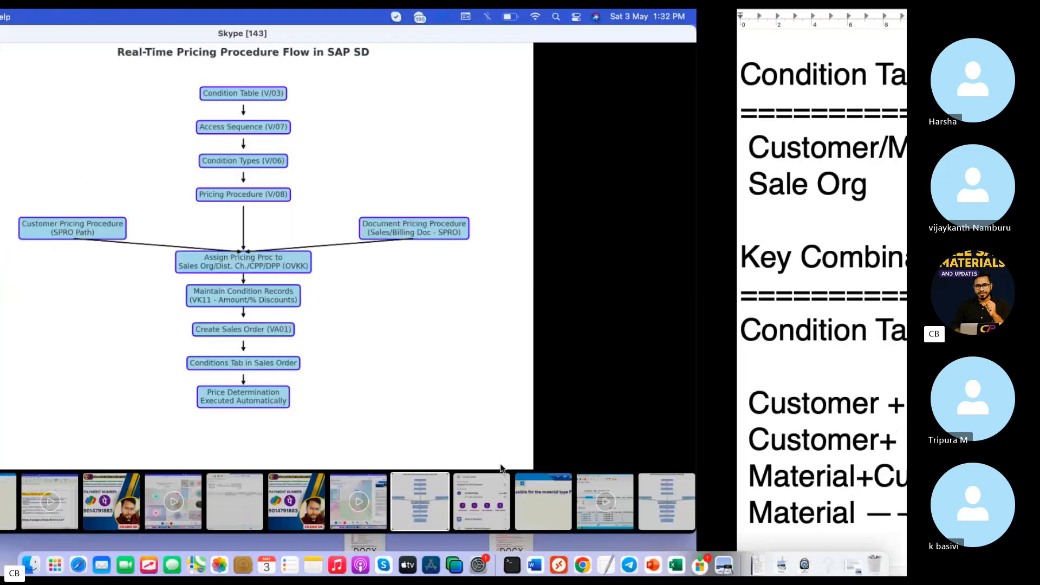
key(ctrl+Right)
text(566)
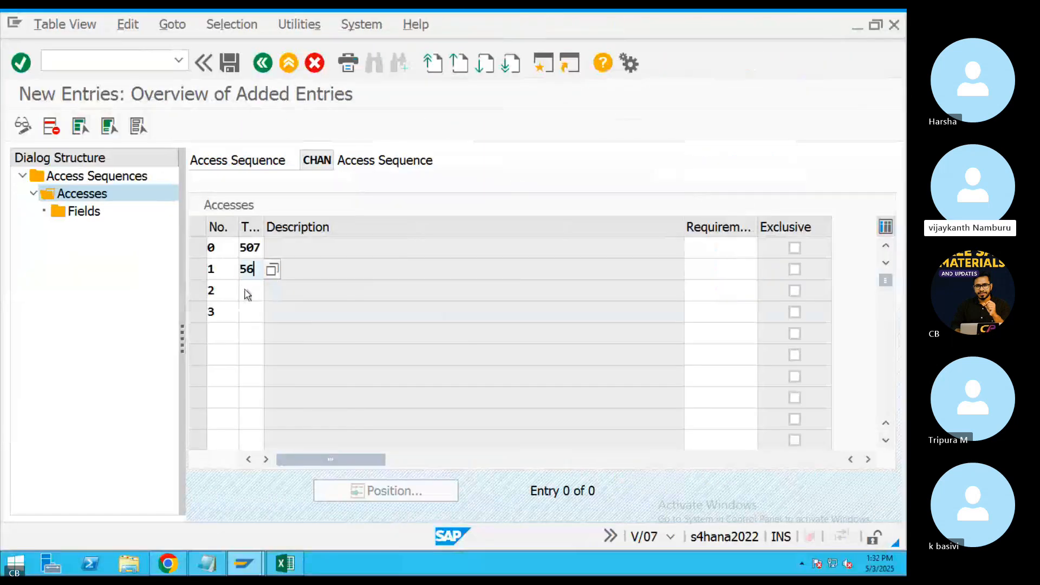
Check the remaining condition table numbers in the notes, then assign table 700 to access 2 in SAP.
click(248, 290)
key(ctrl+Left)
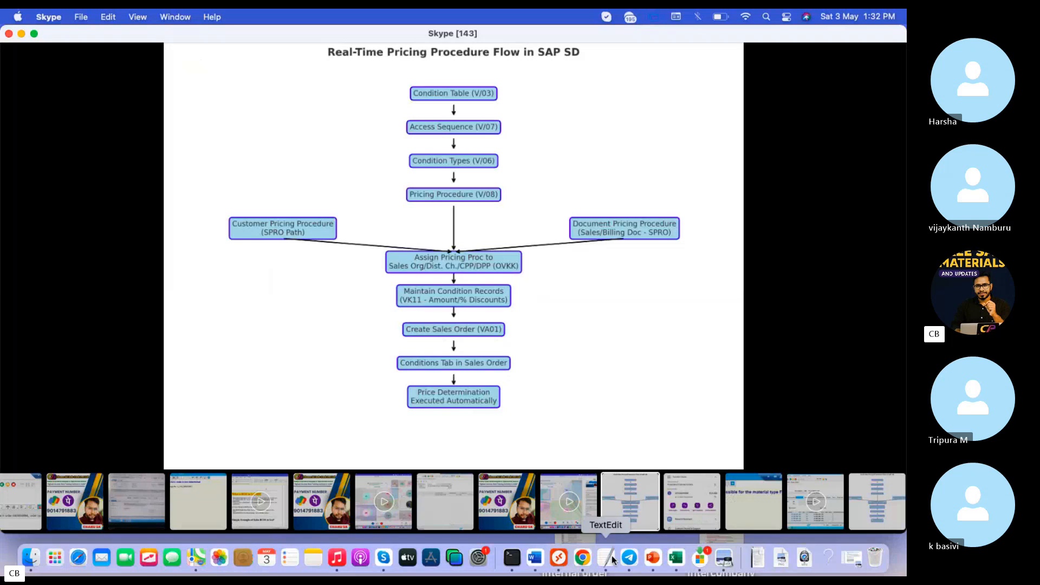
key(ctrl+Right)
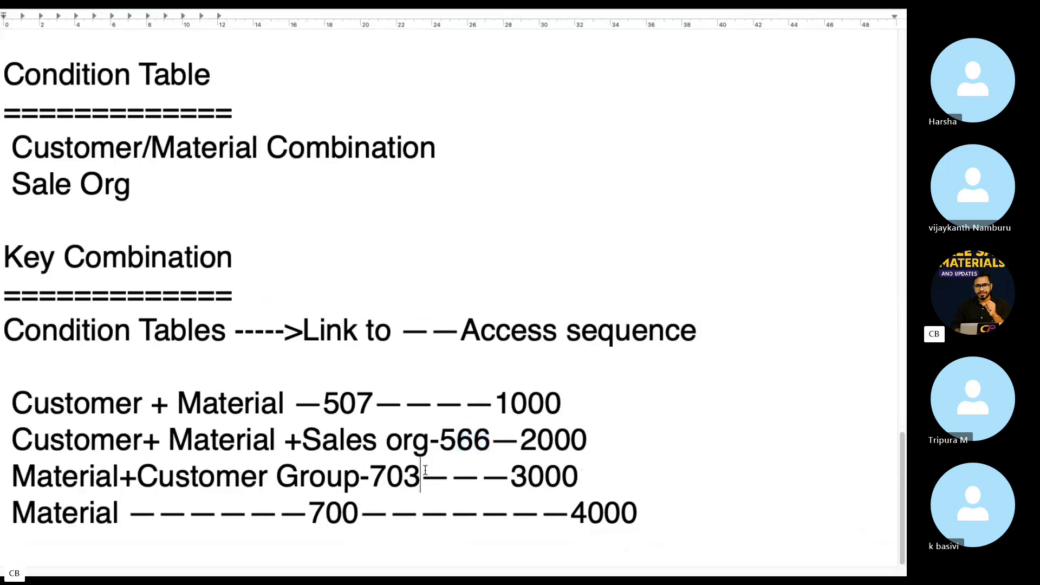
drag(425, 470, 387, 476)
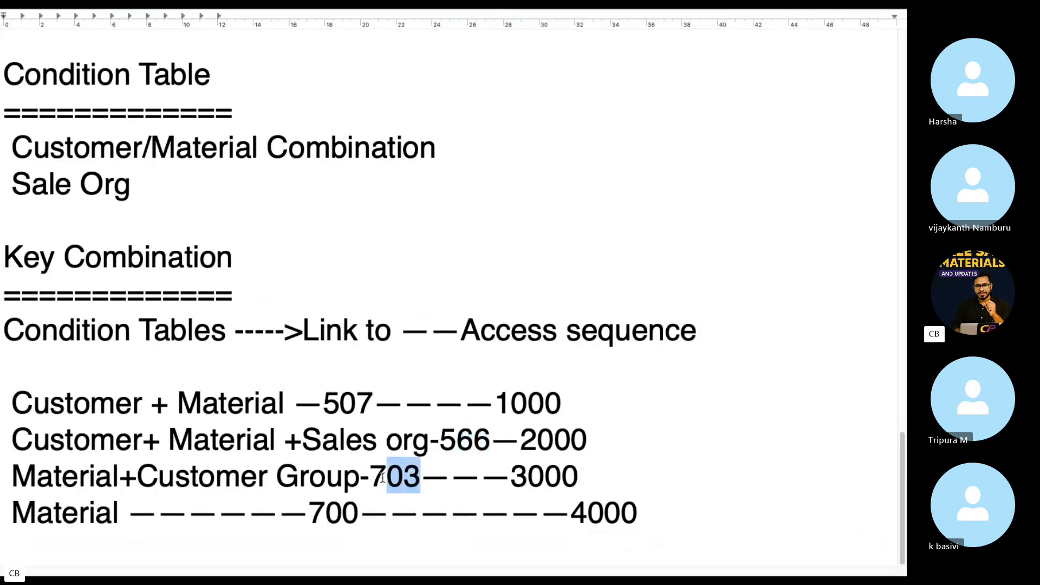
key(ctrl+Left)
click(559, 557)
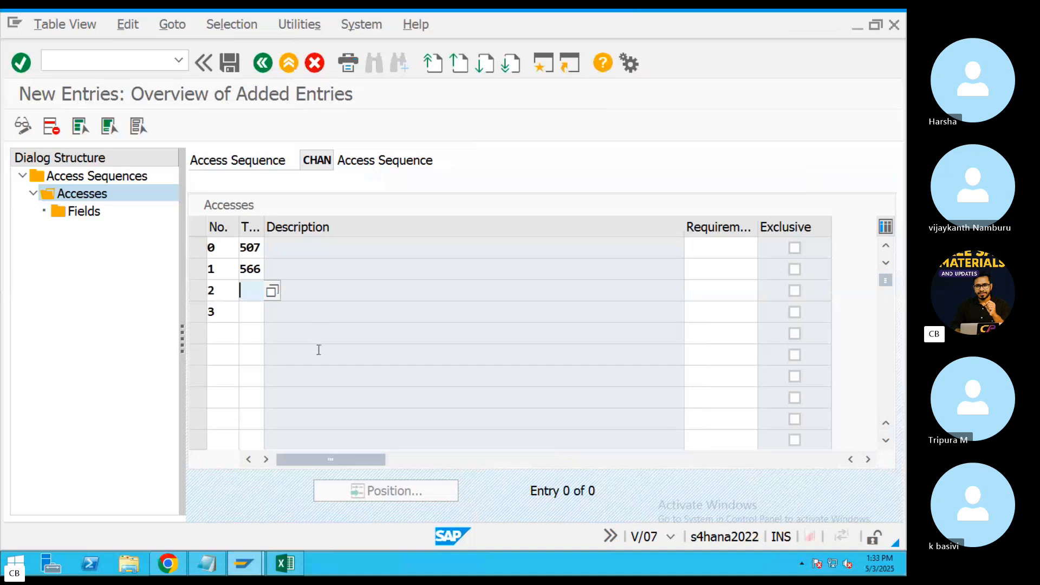
key(ctrl+Left)
key(ctrl+Right)
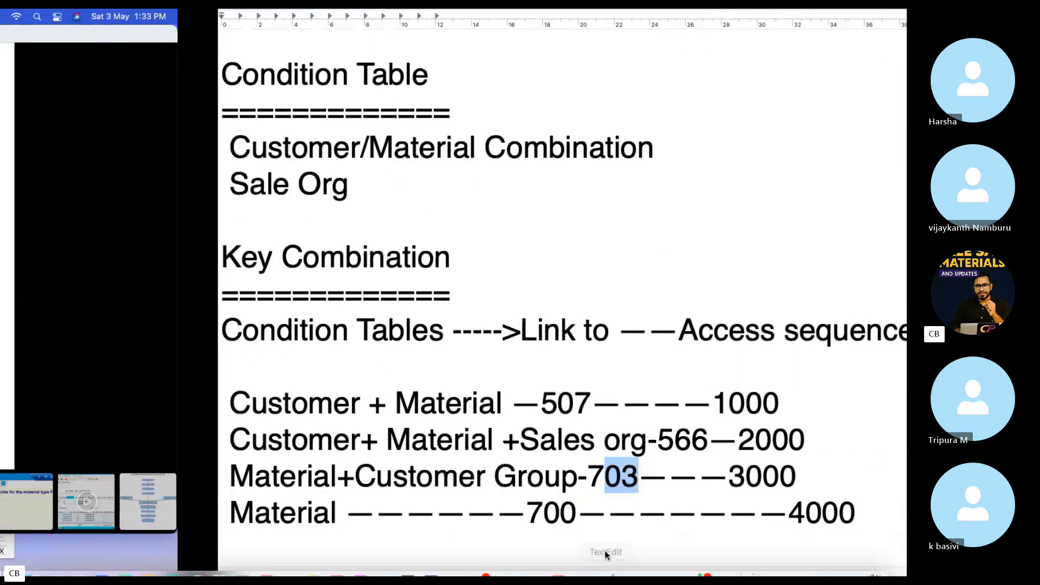
key(ctrl+Left)
click(561, 558)
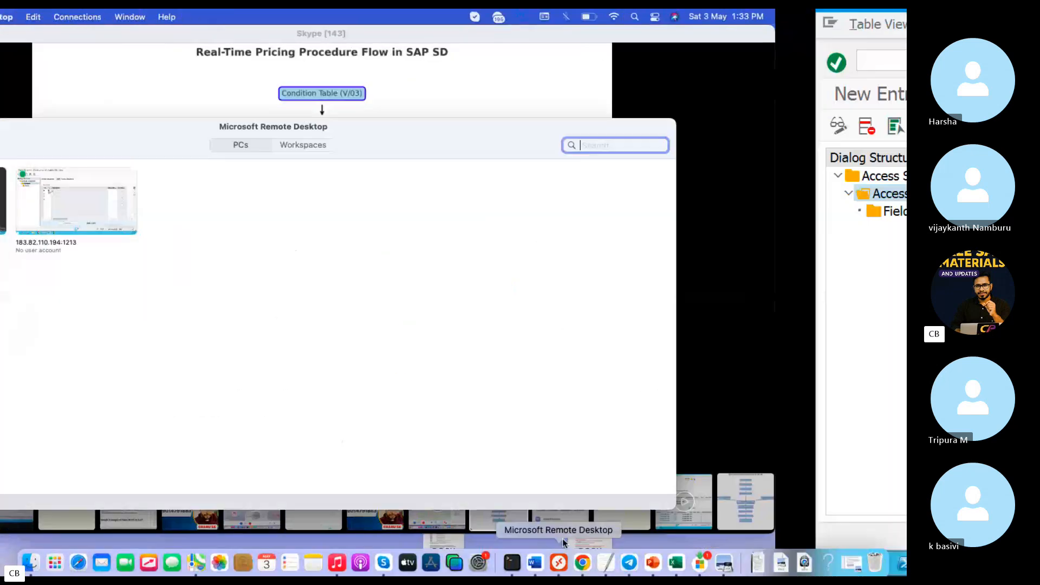
text(700)
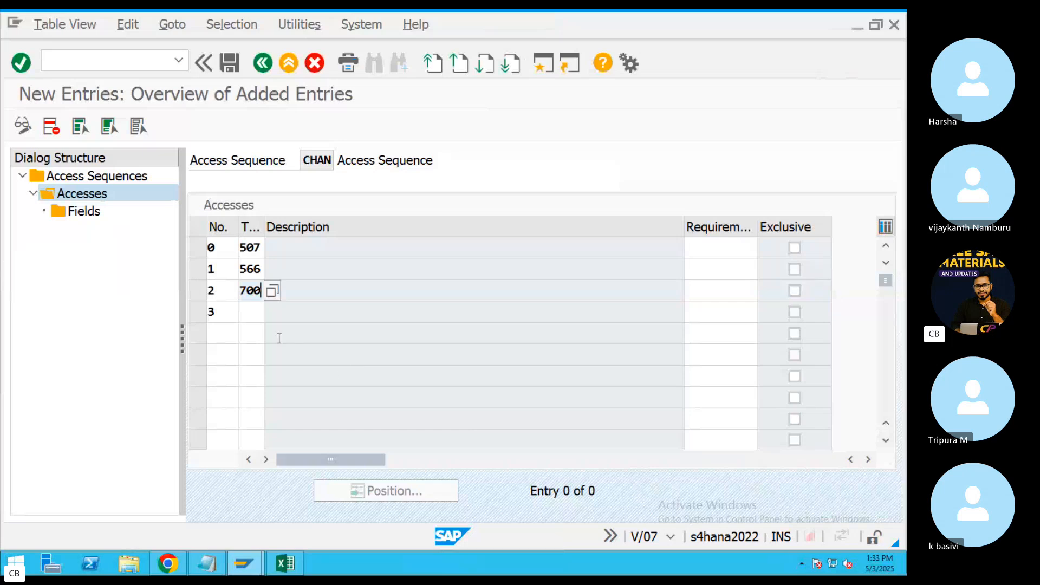
Assign table 703 to access 3 and submit the four accesses for validation.
click(255, 312)
text(703)
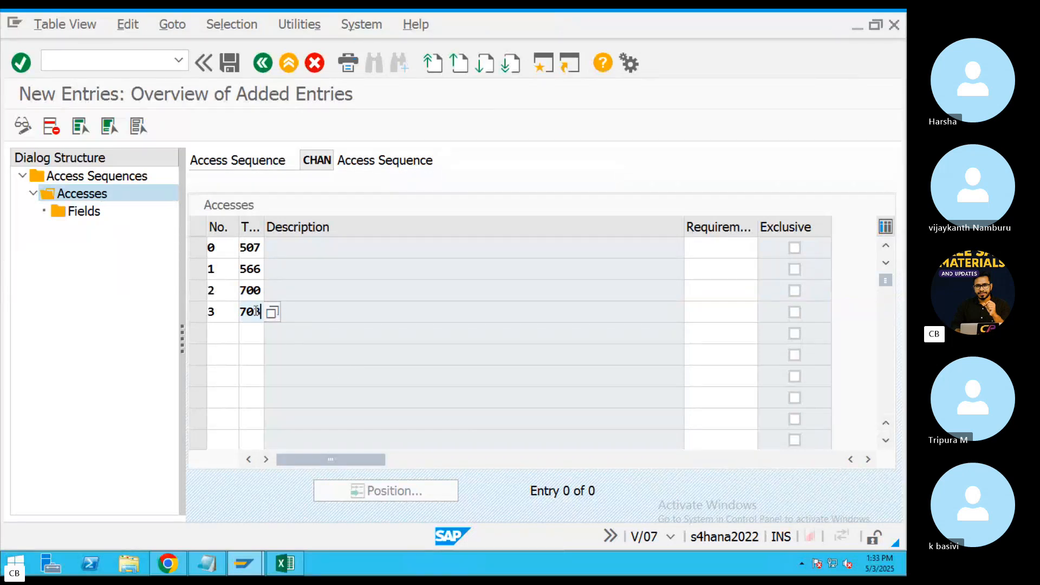
key(Return)
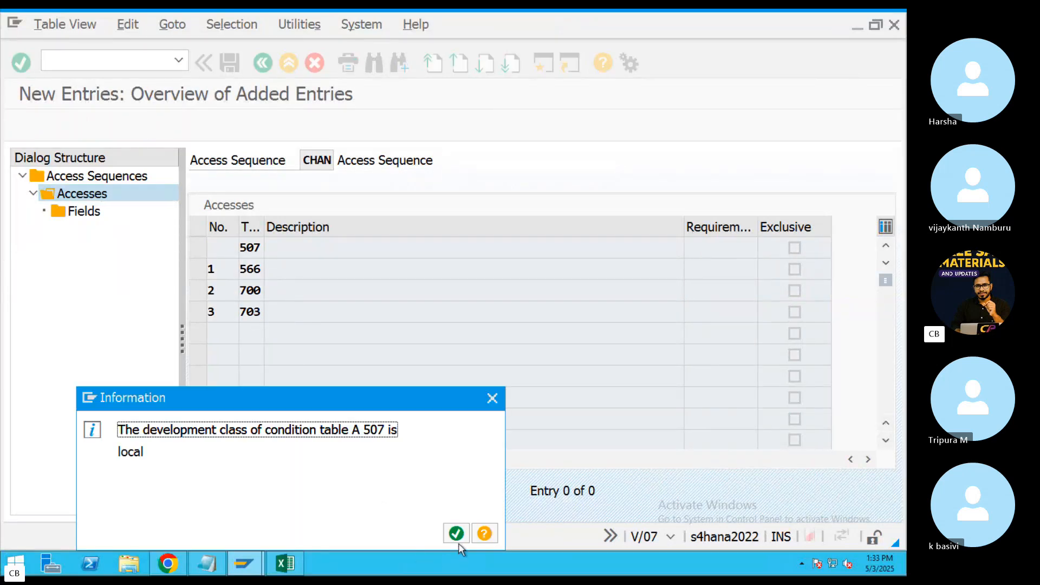
click(454, 536)
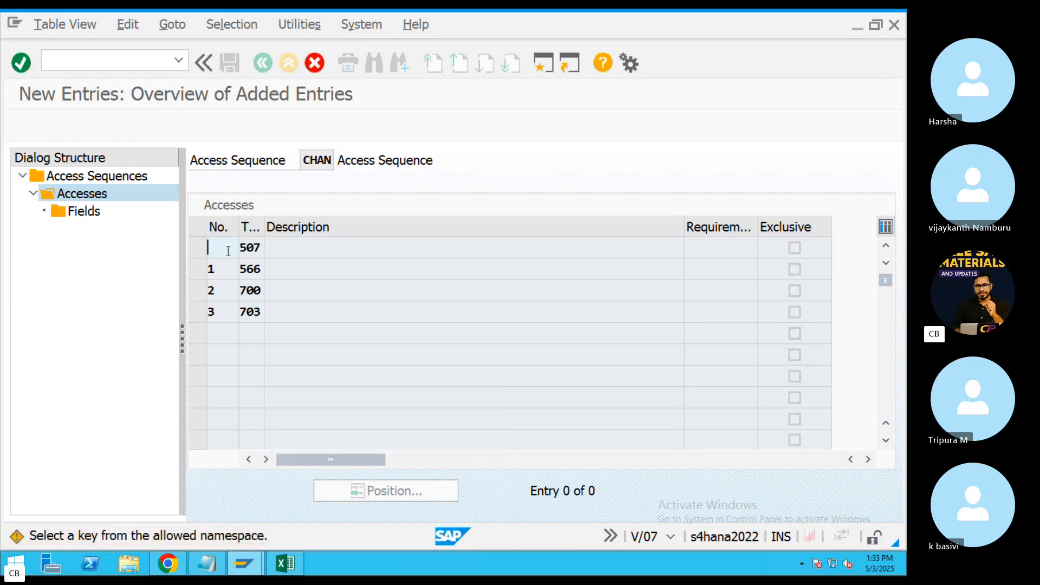
Try to re-enter 0 as the access number for table 507.
text(0)
key(Return)
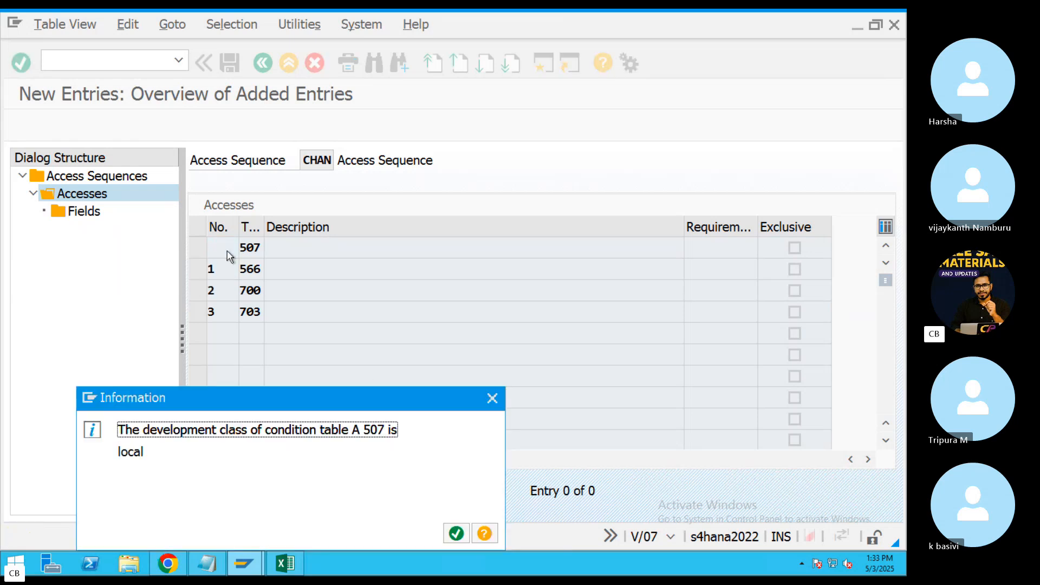
click(456, 533)
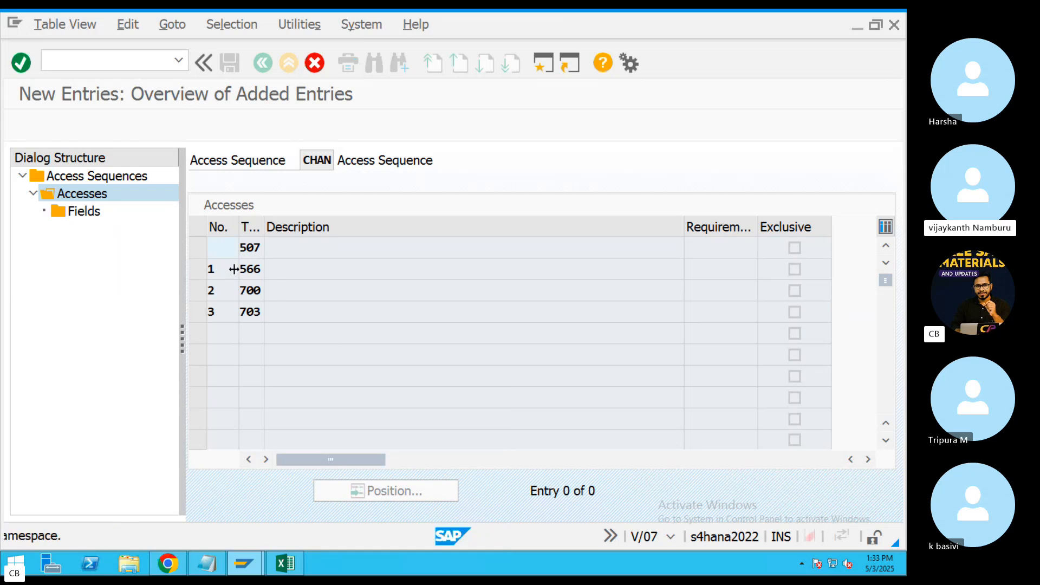
Set the access number for table 507 to 4 and acknowledge the notices for the condition tables.
text(4)
key(Return)
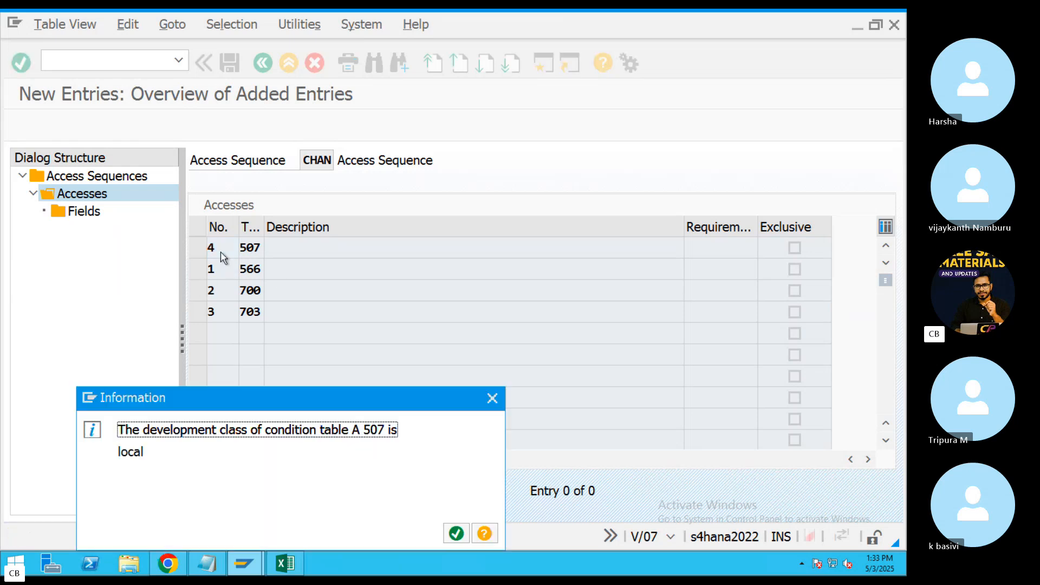
click(454, 535)
key(Return)
click(454, 535)
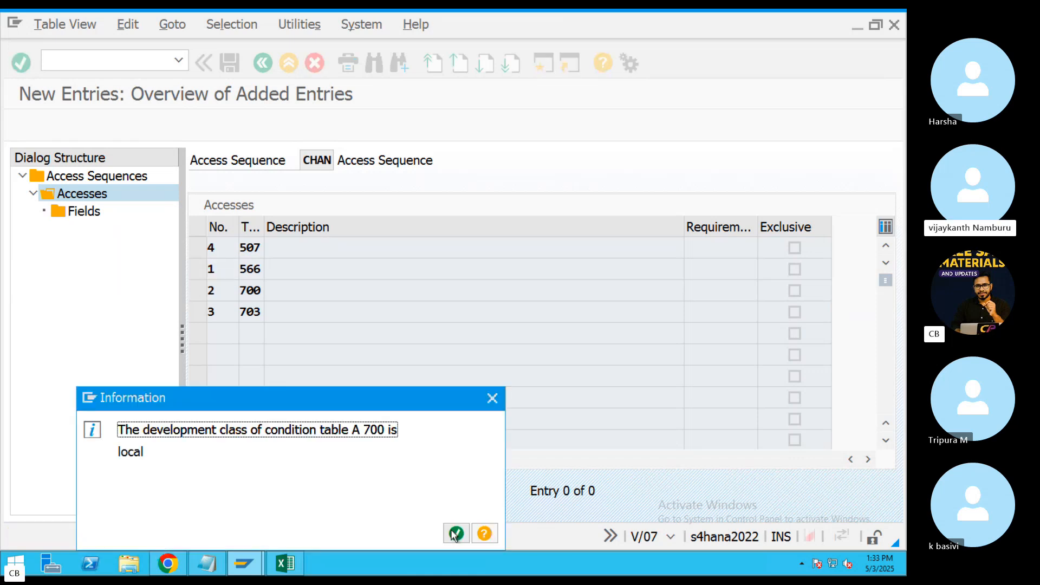
click(455, 535)
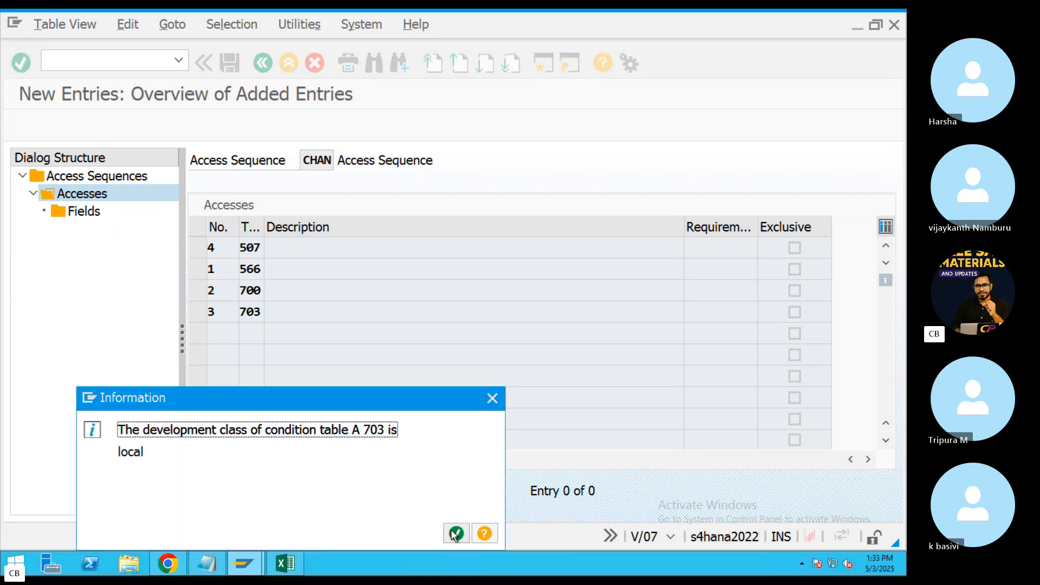
click(455, 534)
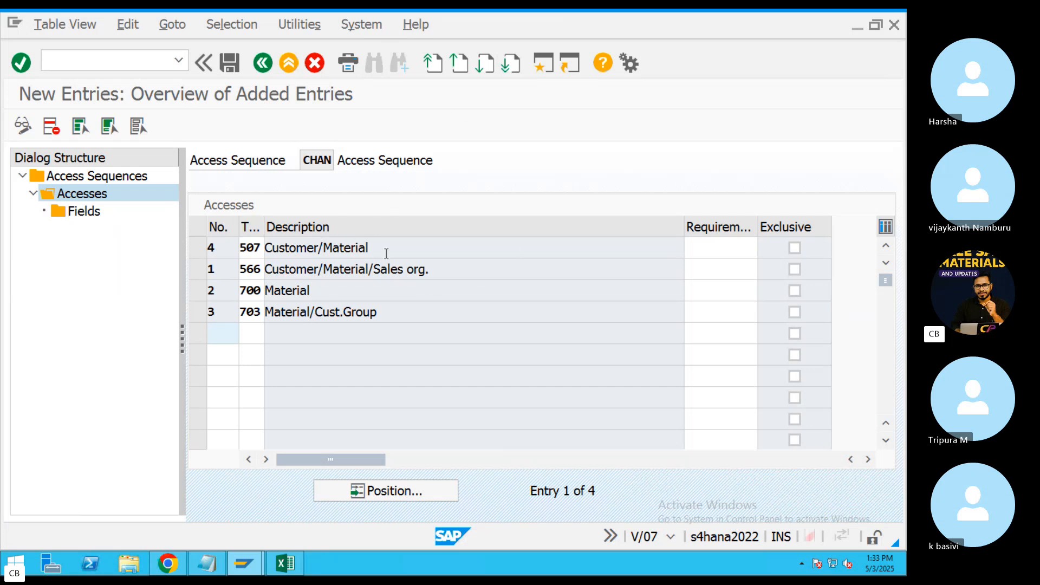
Review the key combination description of each of the four accesses in access sequence CHAN.
double_click(331, 248)
drag(440, 275, 277, 268)
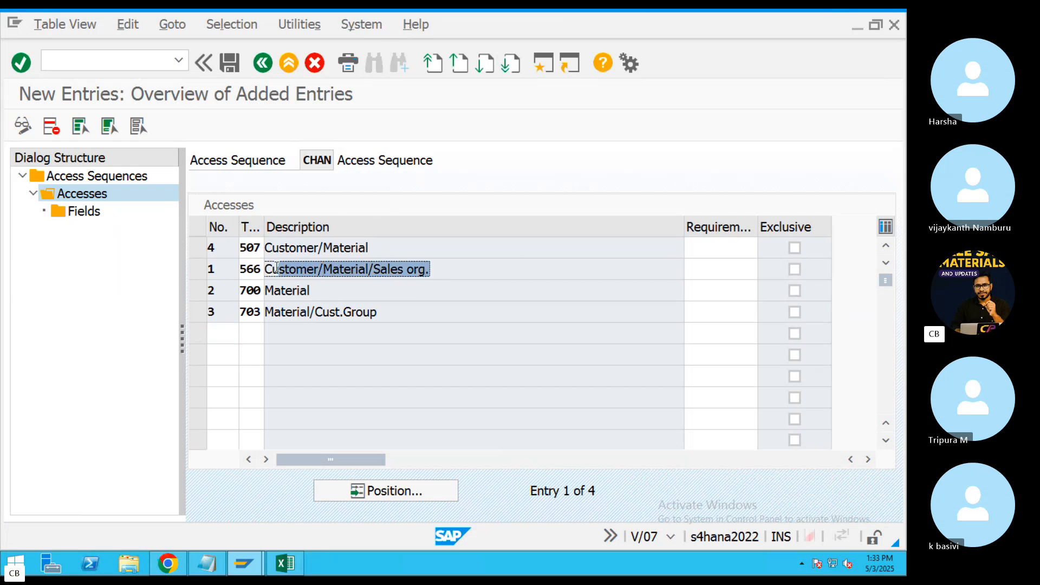
click(324, 293)
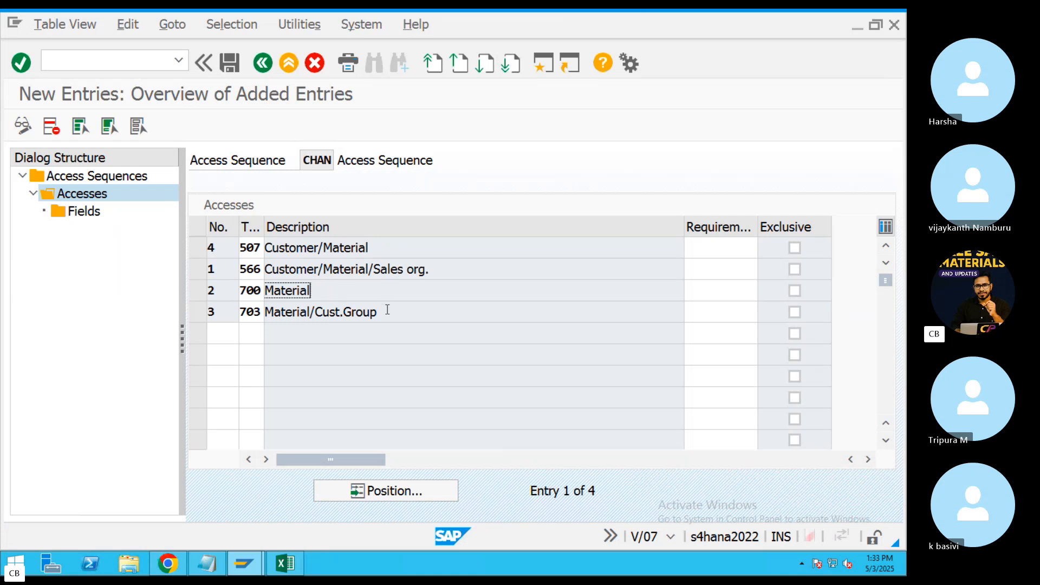
drag(387, 309, 257, 309)
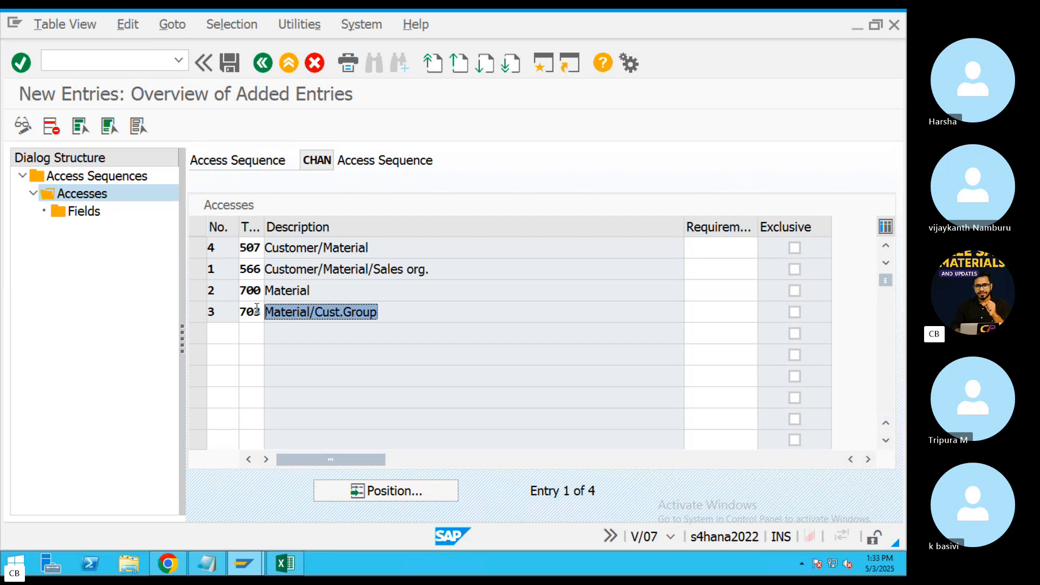
drag(384, 247, 272, 249)
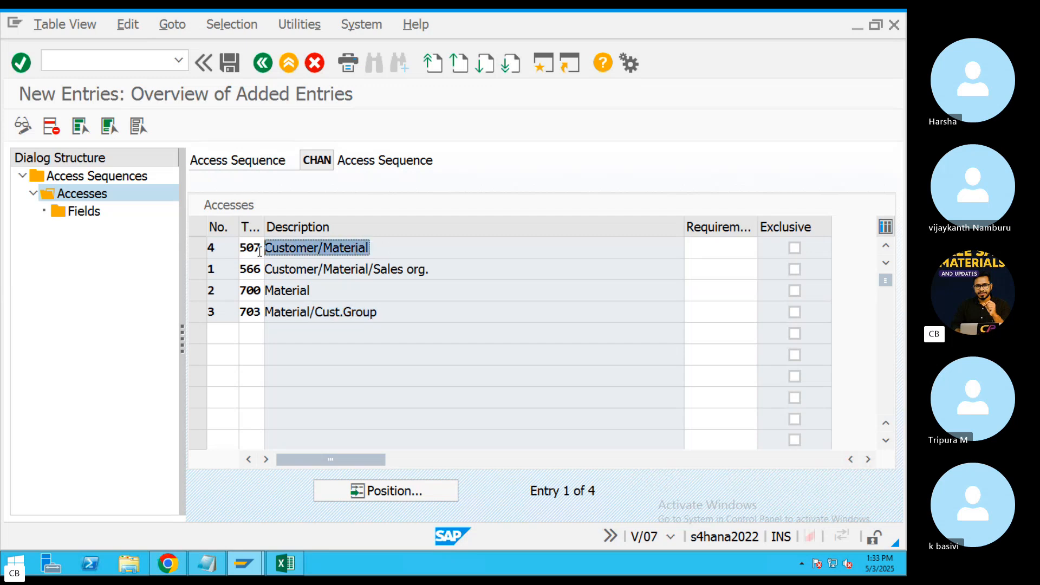
drag(434, 271, 263, 272)
click(272, 296)
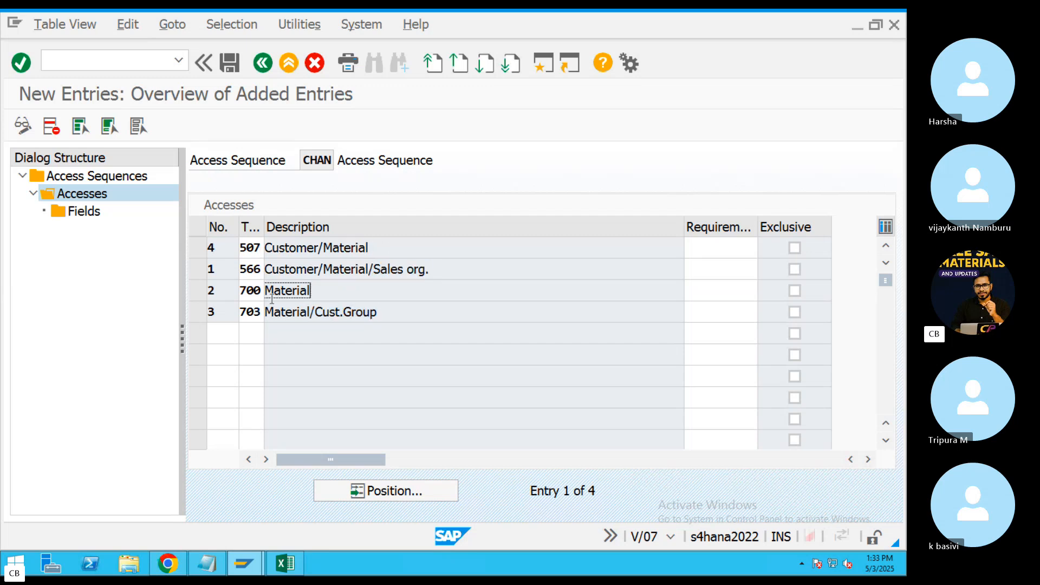
drag(374, 316, 212, 307)
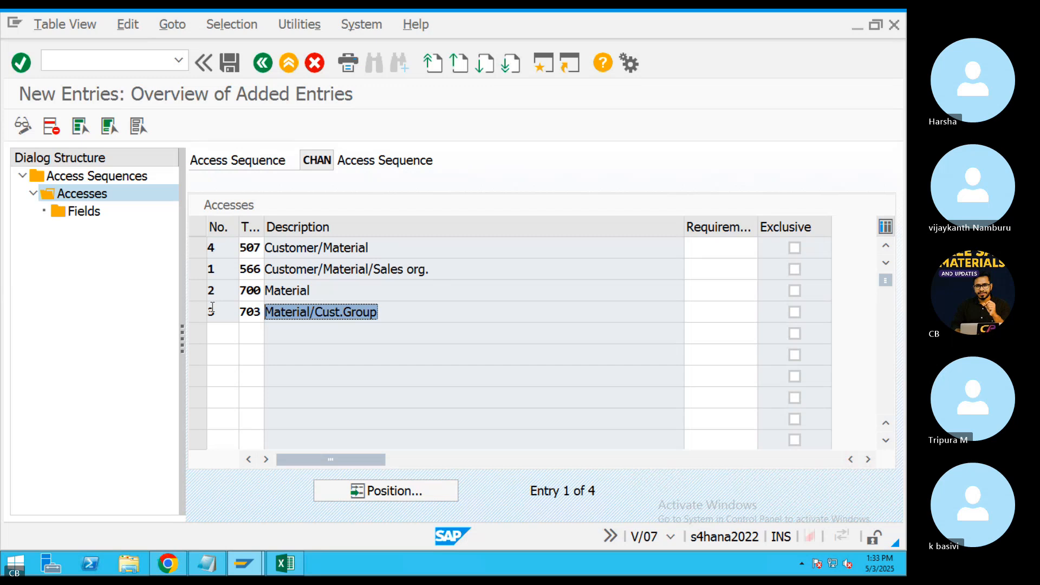
drag(378, 247, 250, 255)
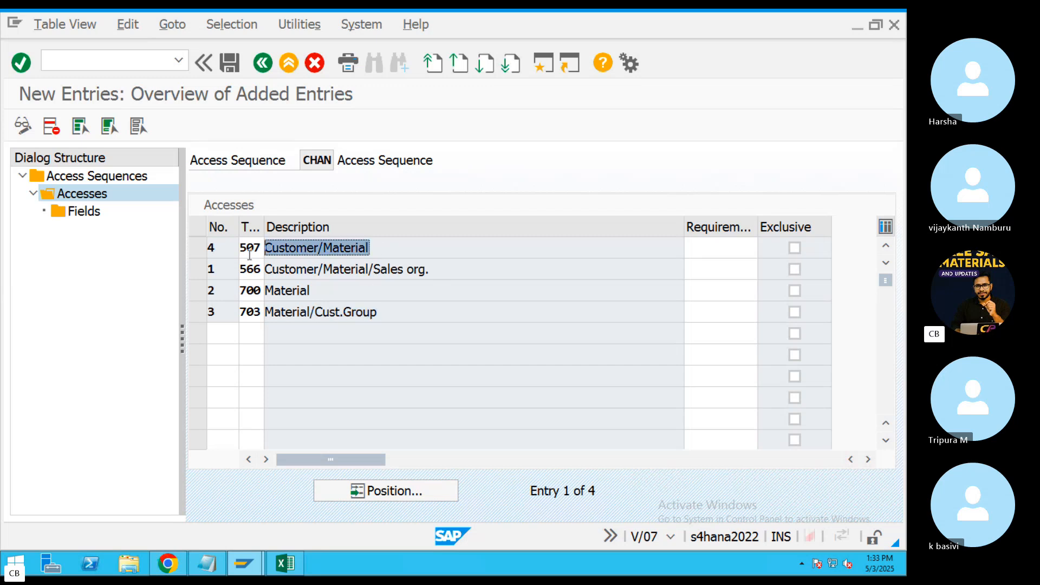
Switch to the notes and examine the price listed beside each condition table's key combination.
key(super)
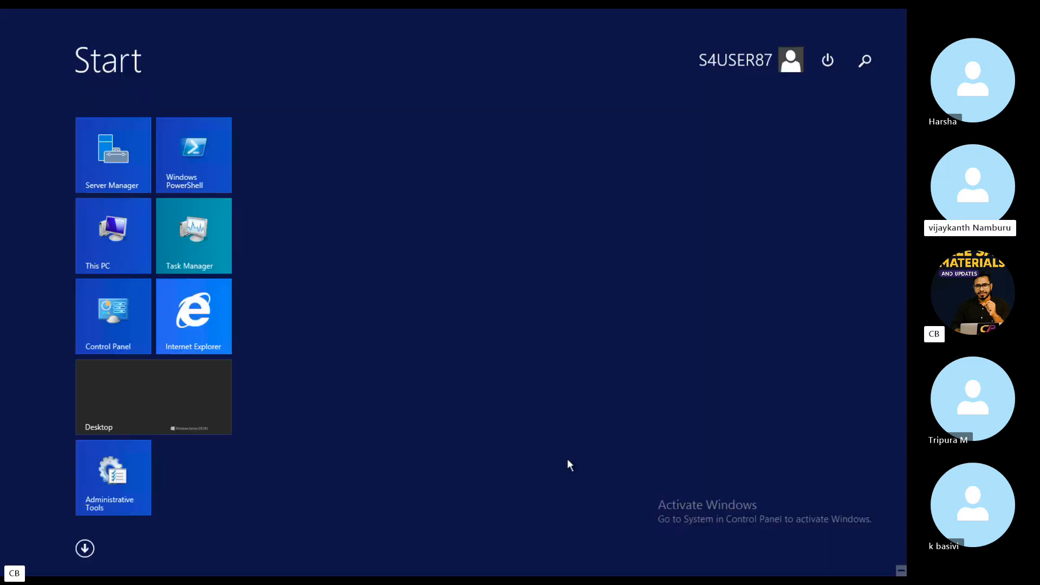
key(ctrl+Left)
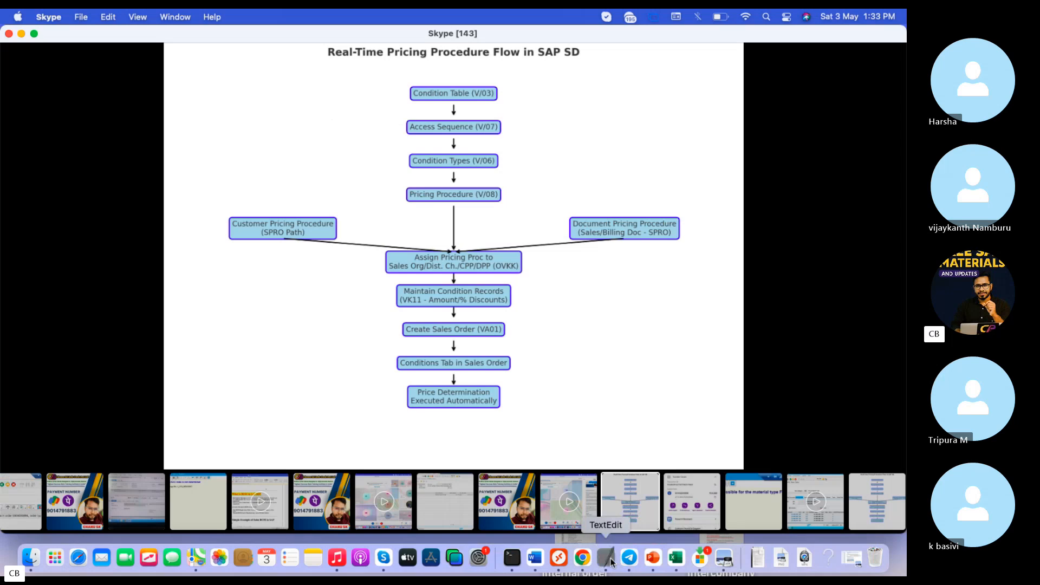
click(610, 558)
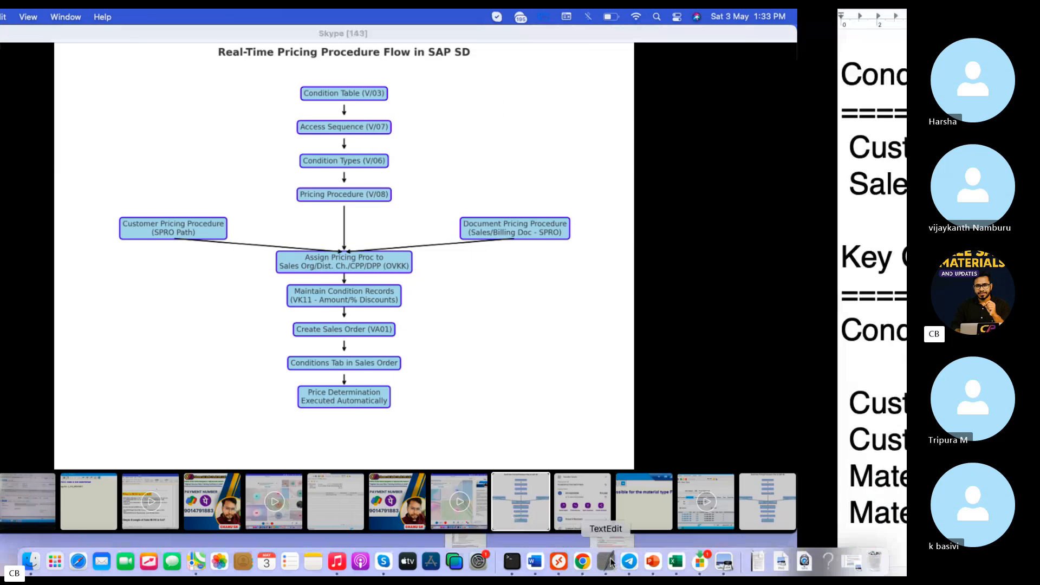
drag(562, 403, 502, 406)
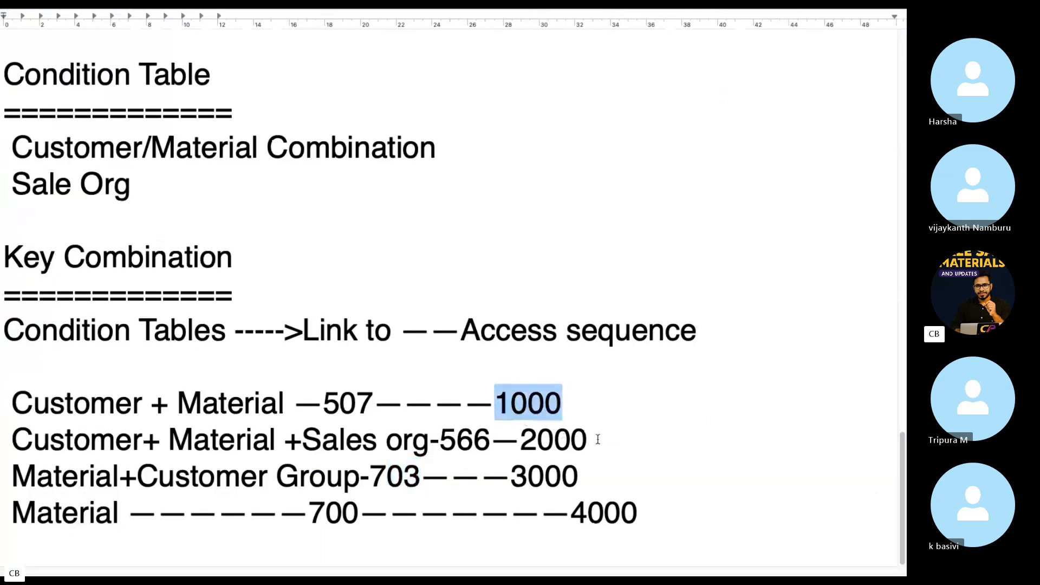
drag(598, 438, 519, 440)
drag(575, 472, 511, 476)
drag(637, 513, 588, 513)
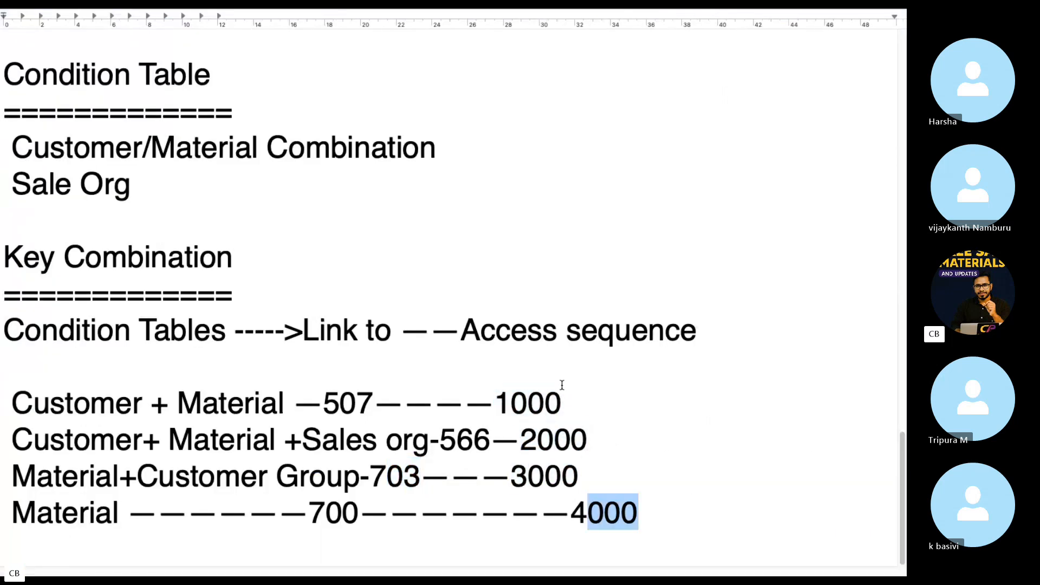
drag(616, 445, 489, 445)
Return to the accesses of CHAN in SAP and mark tables 507, 566, 700 and 703 as exclusive.
key(ctrl+Left)
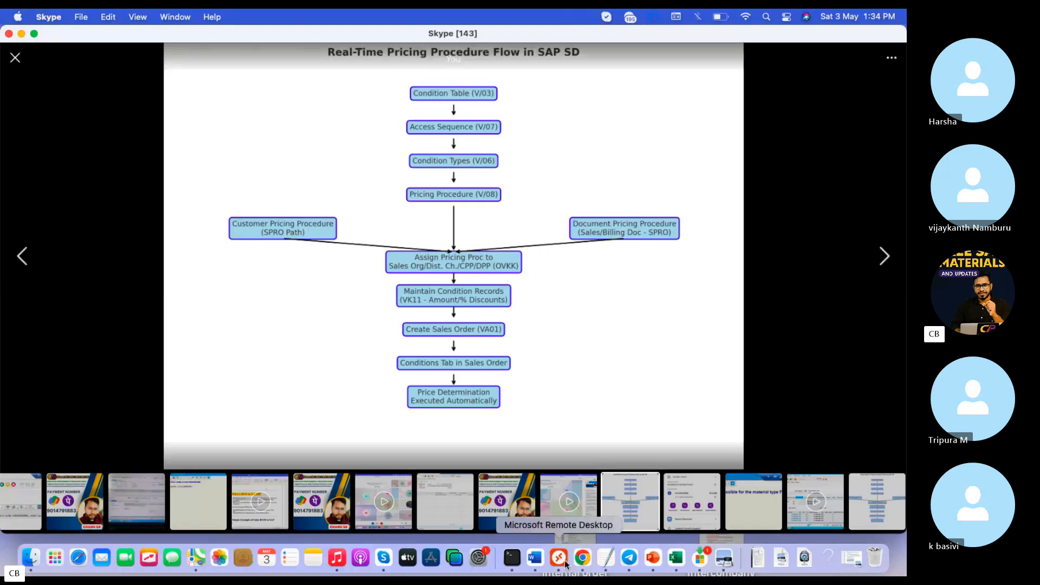
click(556, 559)
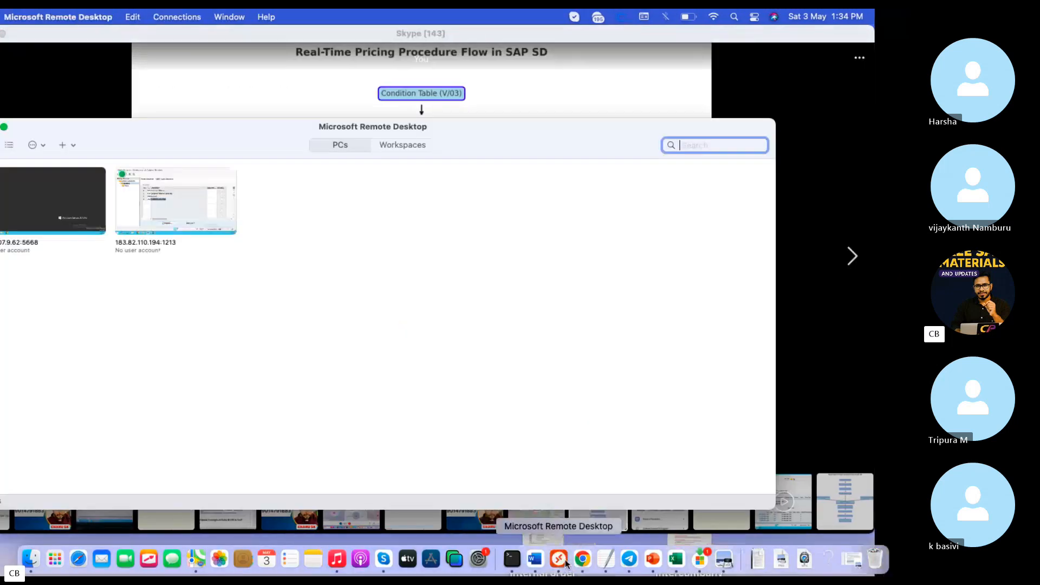
click(860, 64)
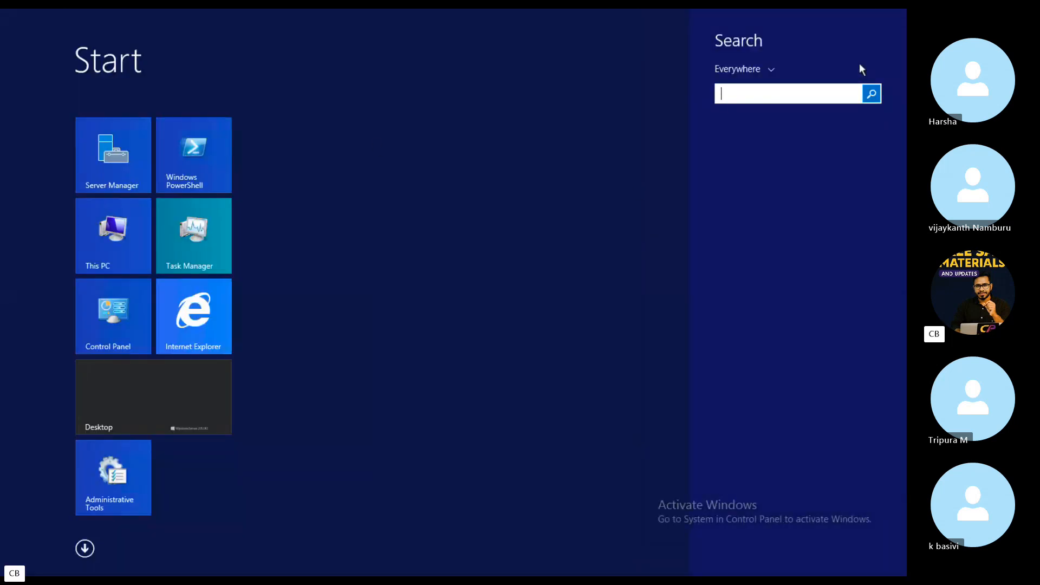
key(Return)
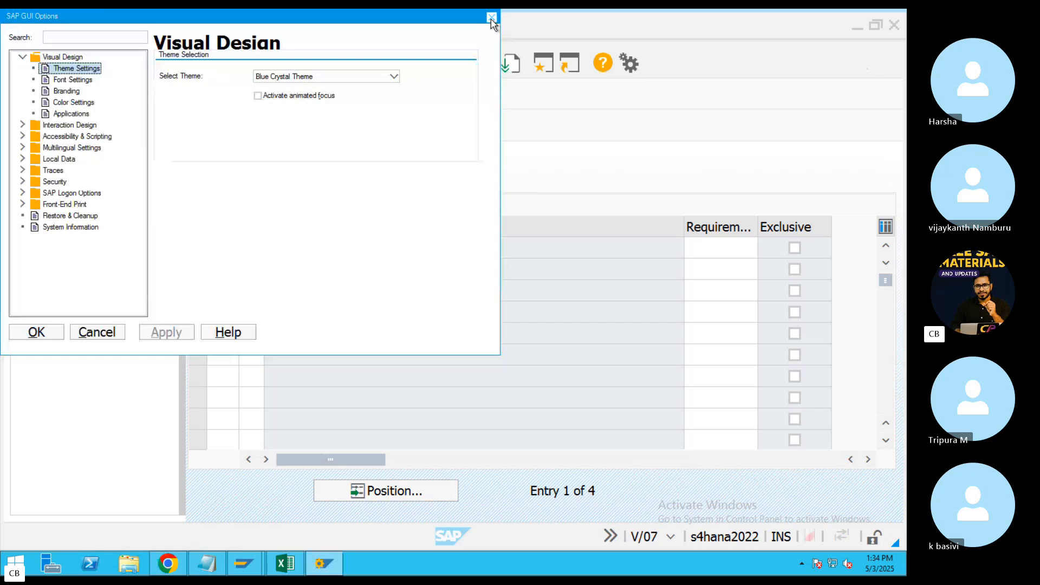
click(491, 20)
click(748, 255)
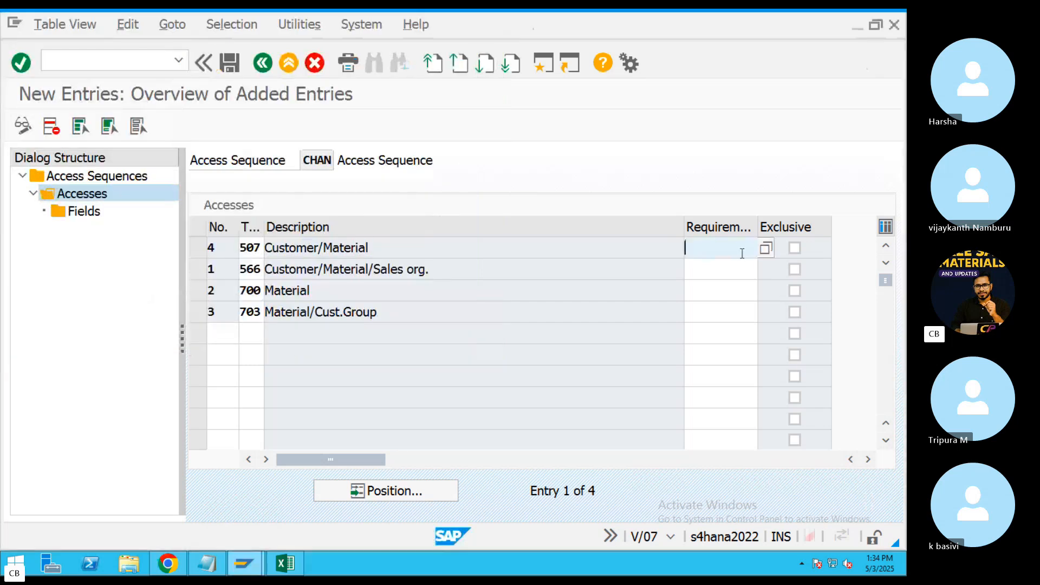
click(794, 247)
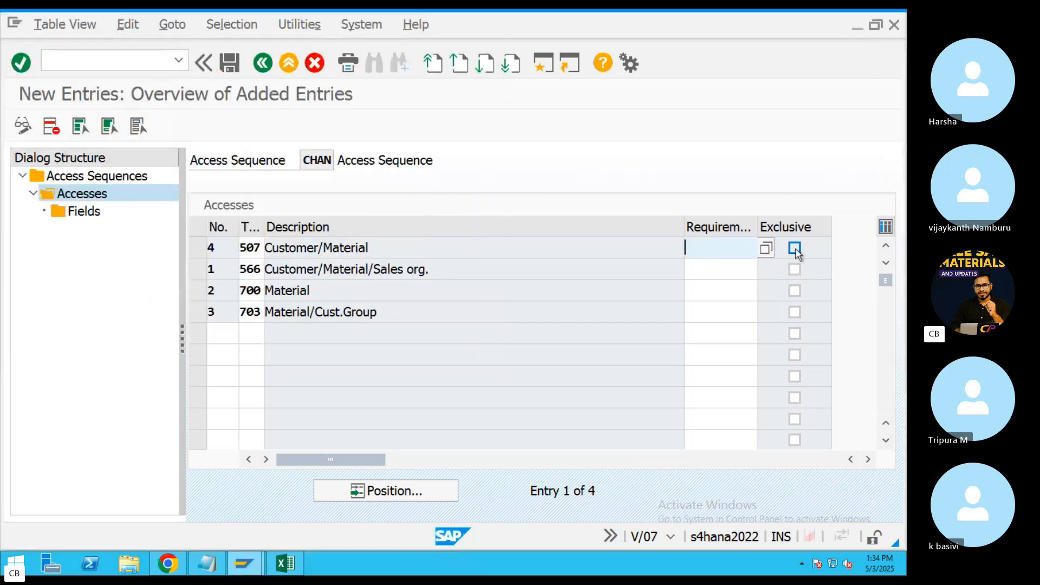
click(794, 290)
click(794, 312)
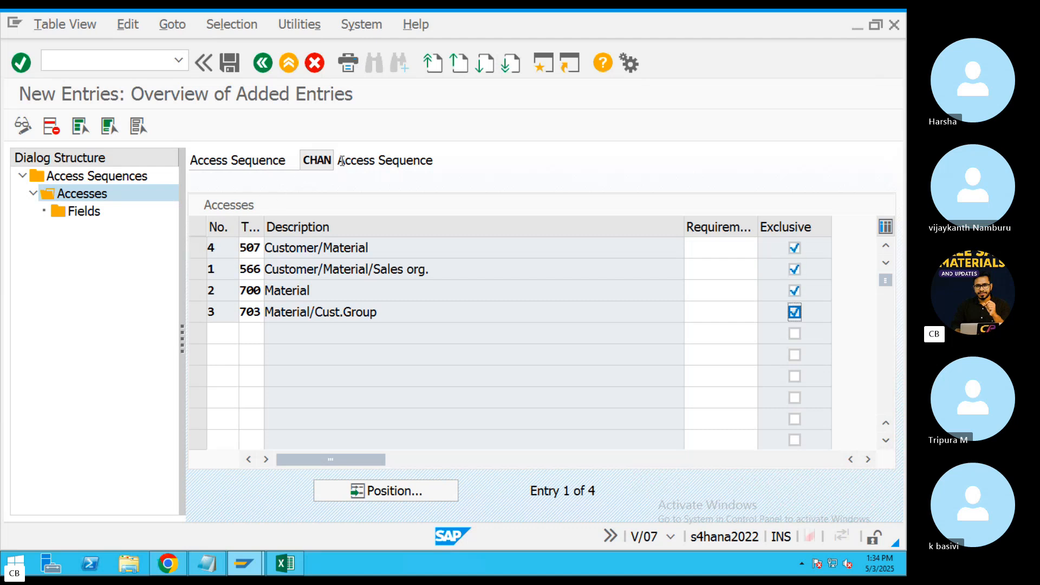
Try to save the exclusive accesses of access sequence CHAN, acknowledging the notices for condition tables 507, 566, 700 and 703.
drag(342, 161, 442, 164)
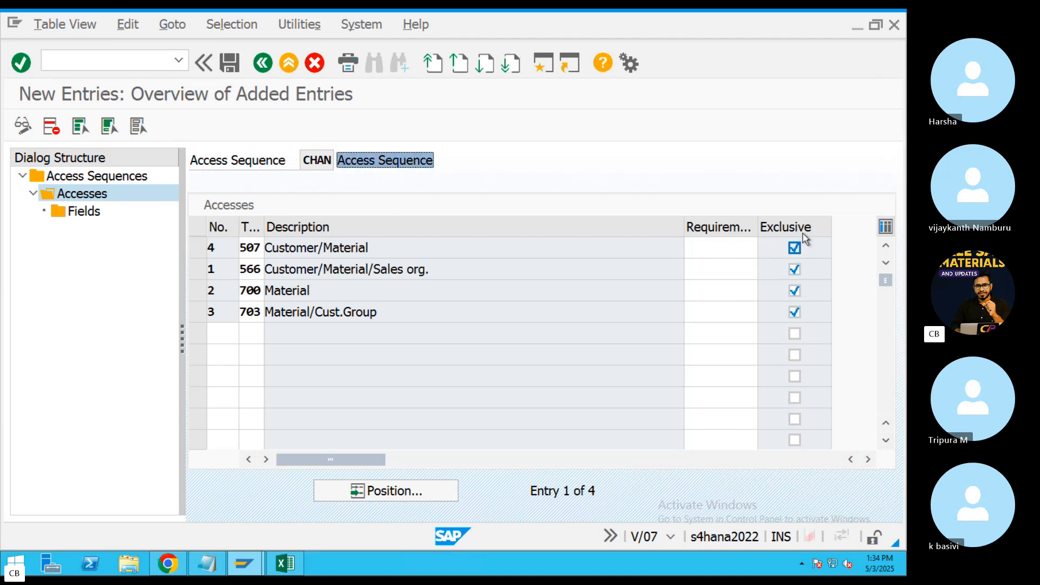
click(794, 313)
drag(431, 269, 294, 275)
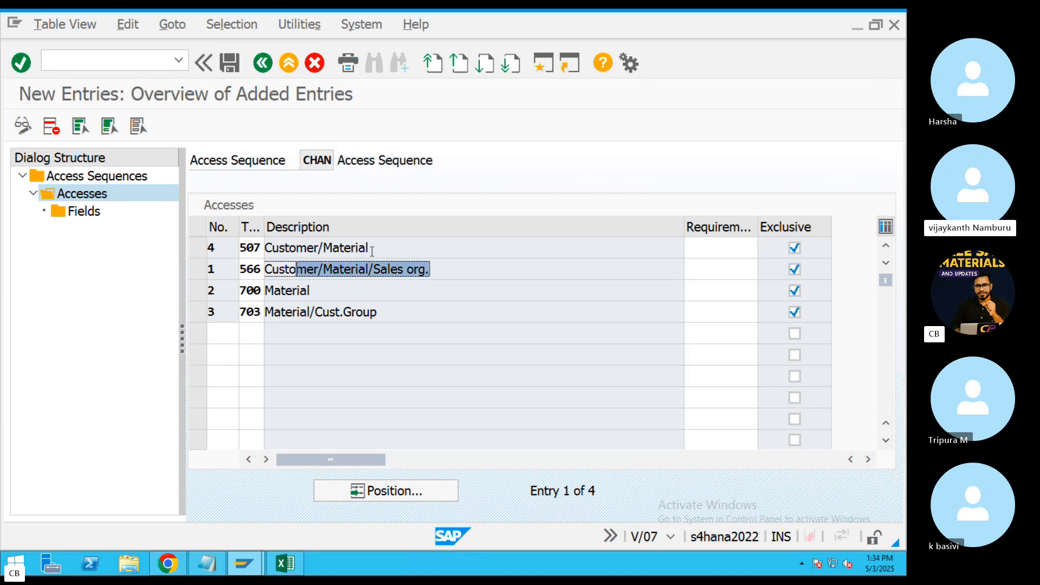
drag(370, 249, 314, 250)
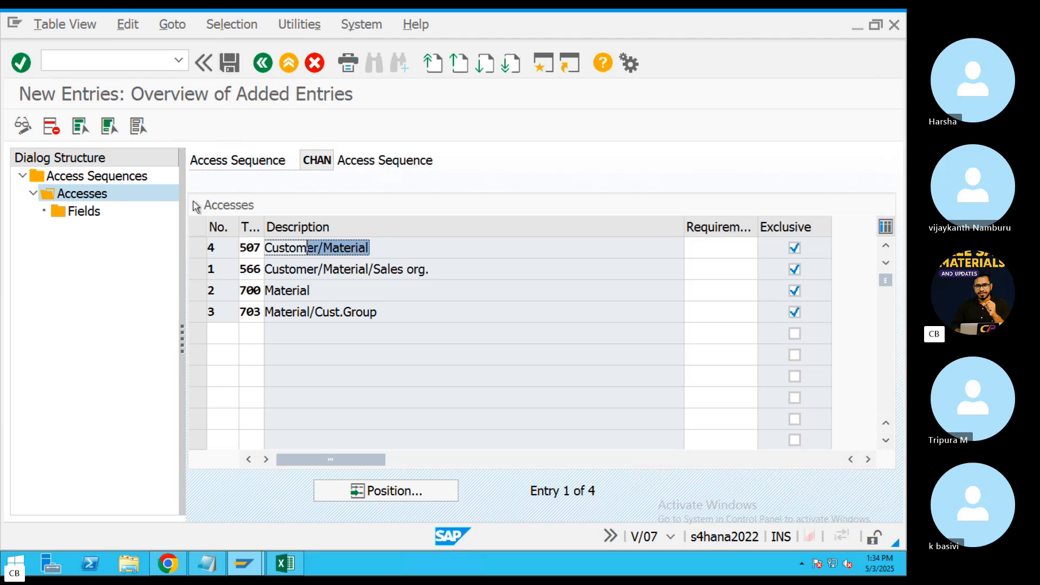
click(227, 64)
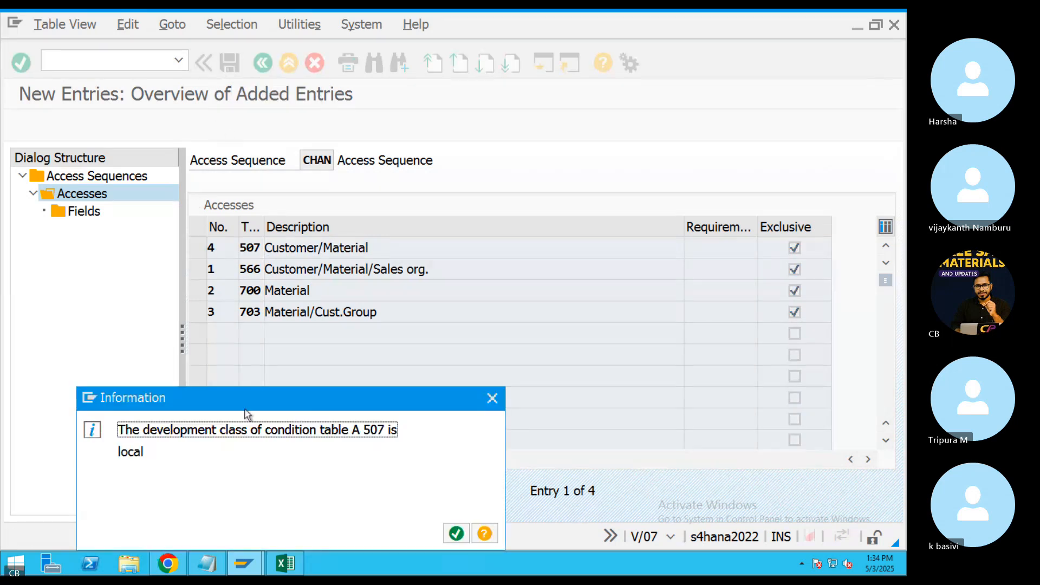
click(456, 533)
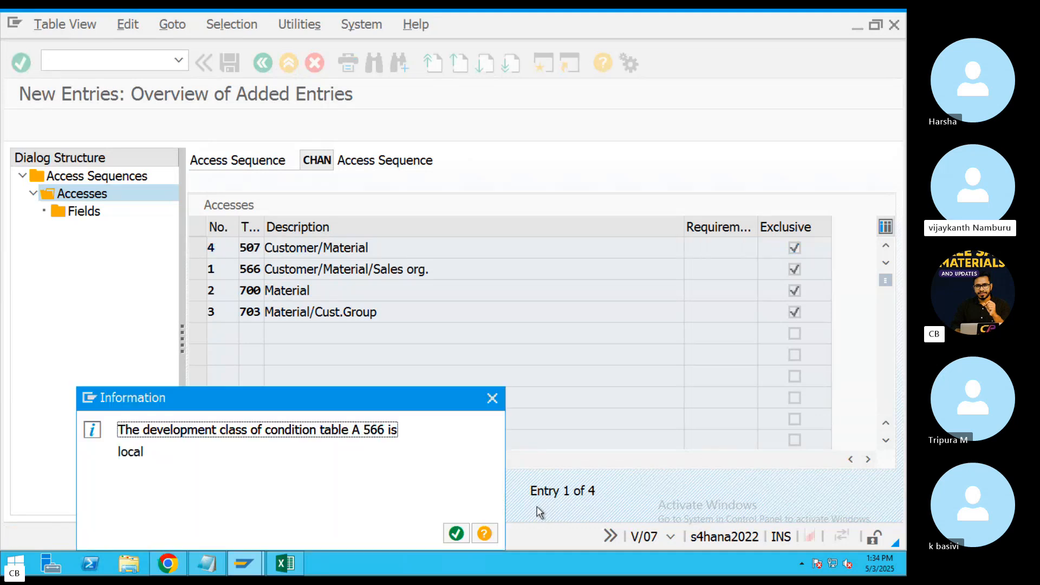
key(Return)
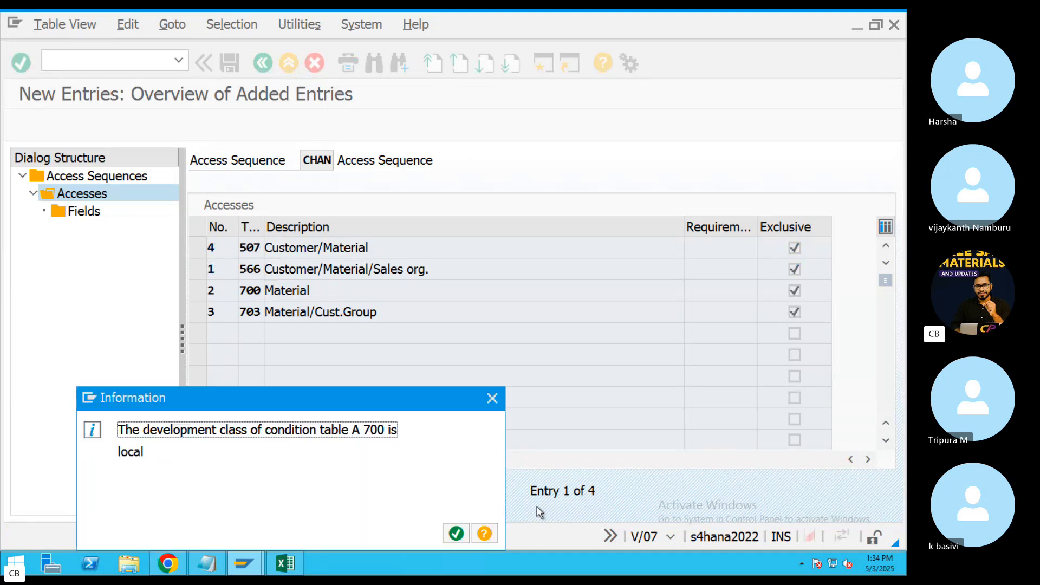
key(Return)
key(Return)
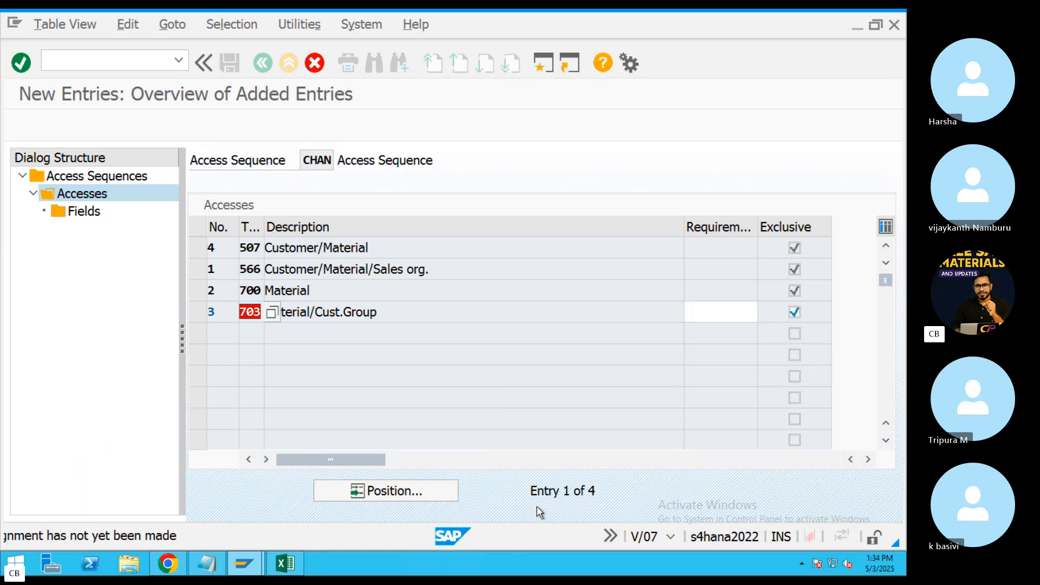
key(Return)
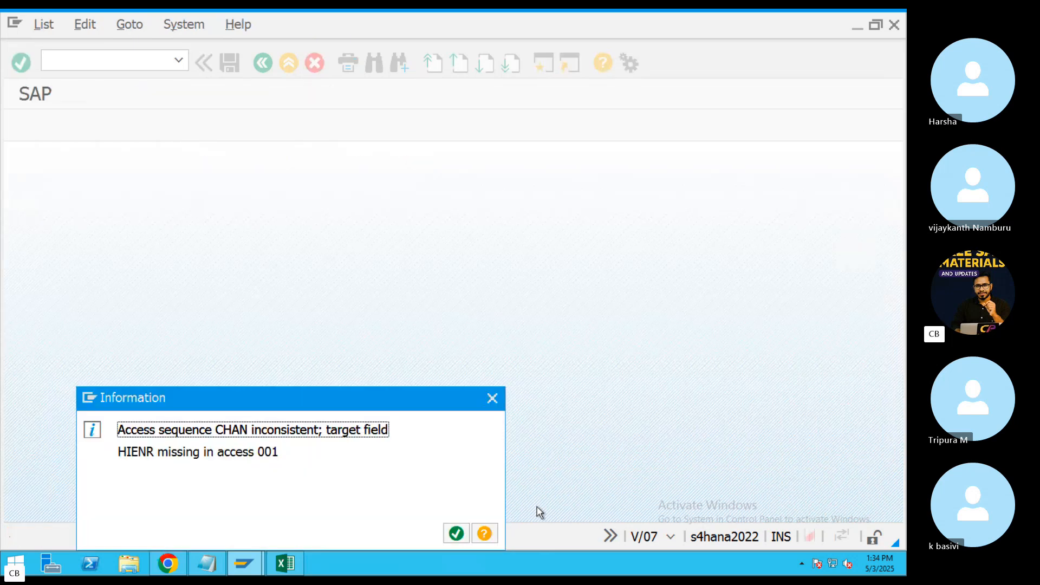
key(Return)
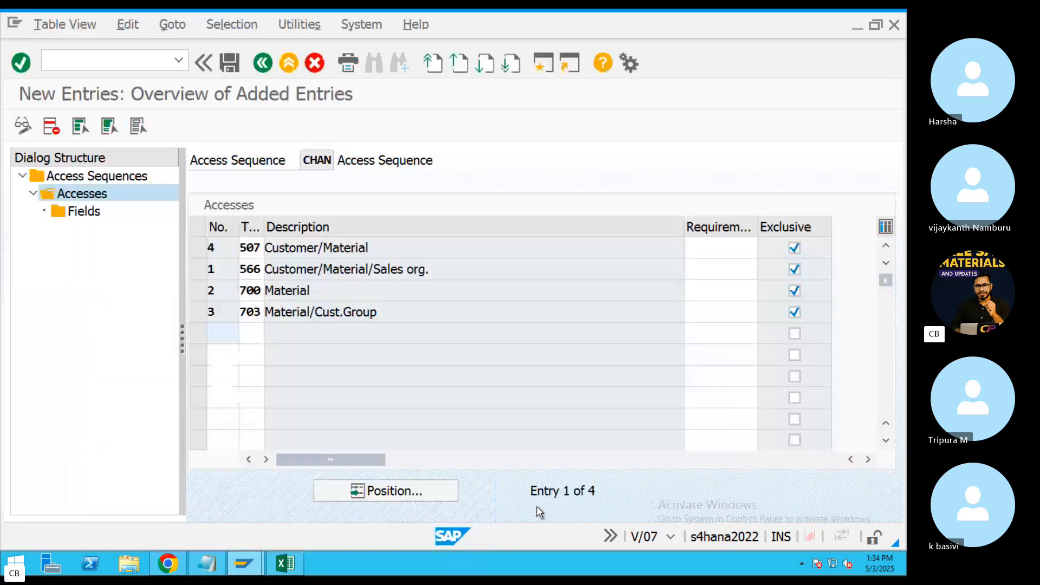
Open the field assignments of the accesses for tables 507 and 566 in turn, returning to the accesses each time.
click(198, 247)
double_click(92, 216)
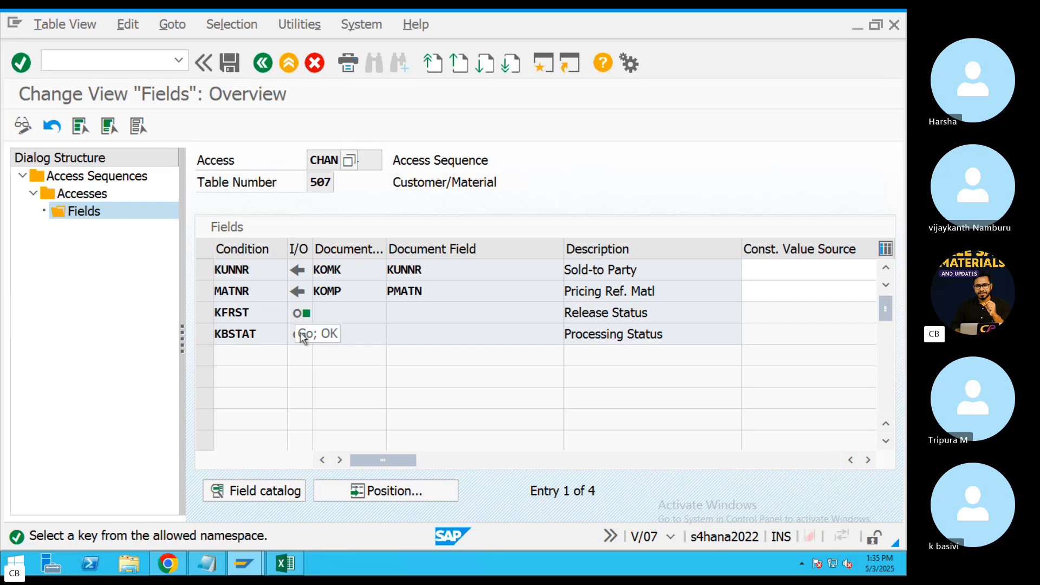
click(264, 65)
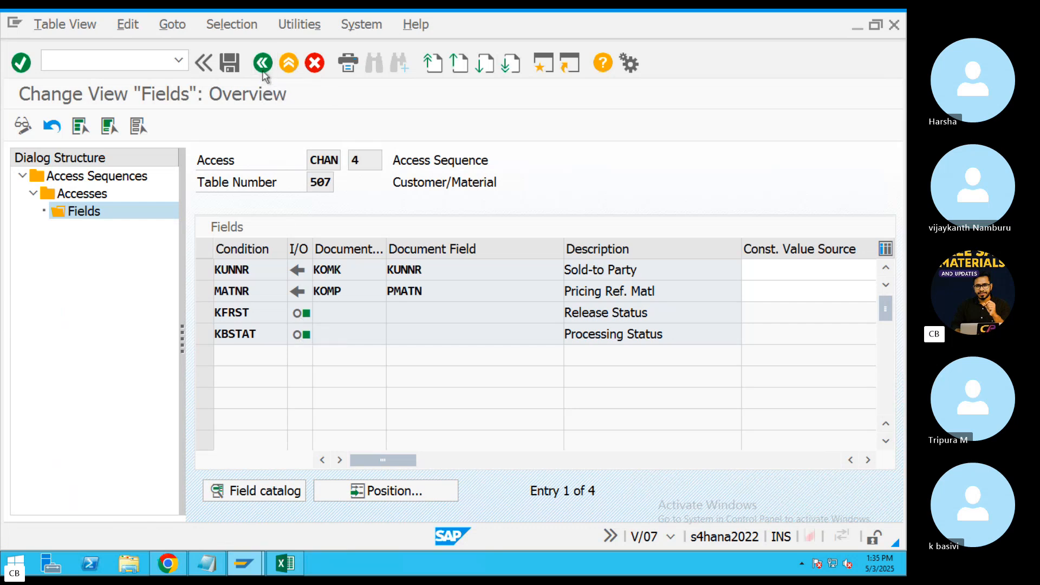
click(201, 276)
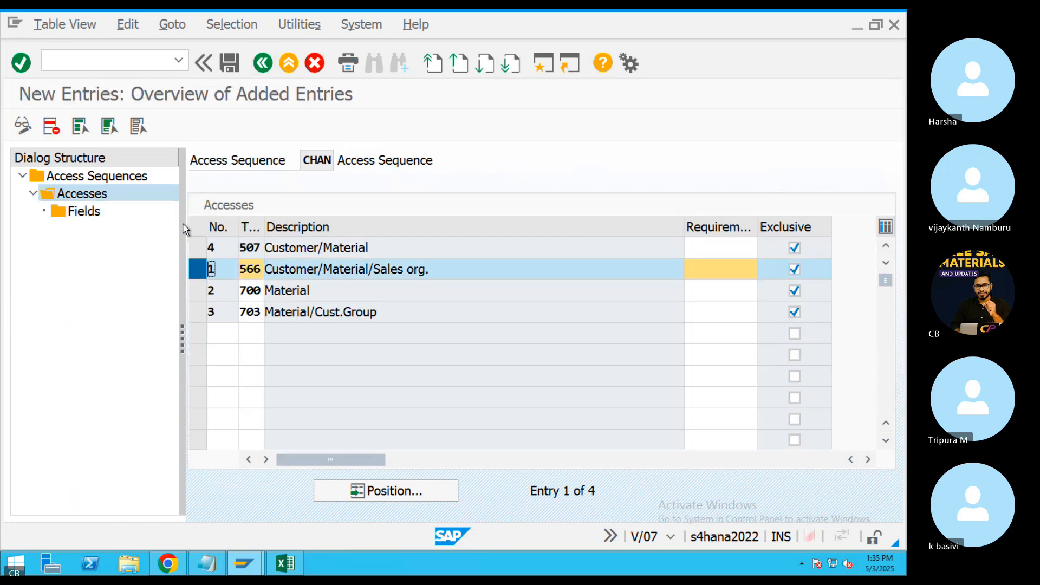
double_click(80, 214)
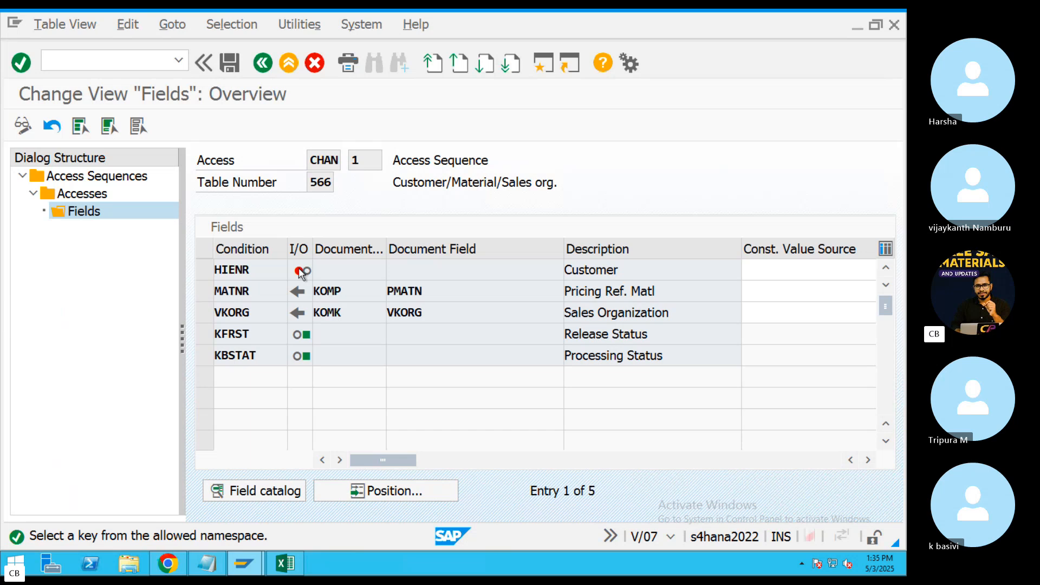
click(262, 65)
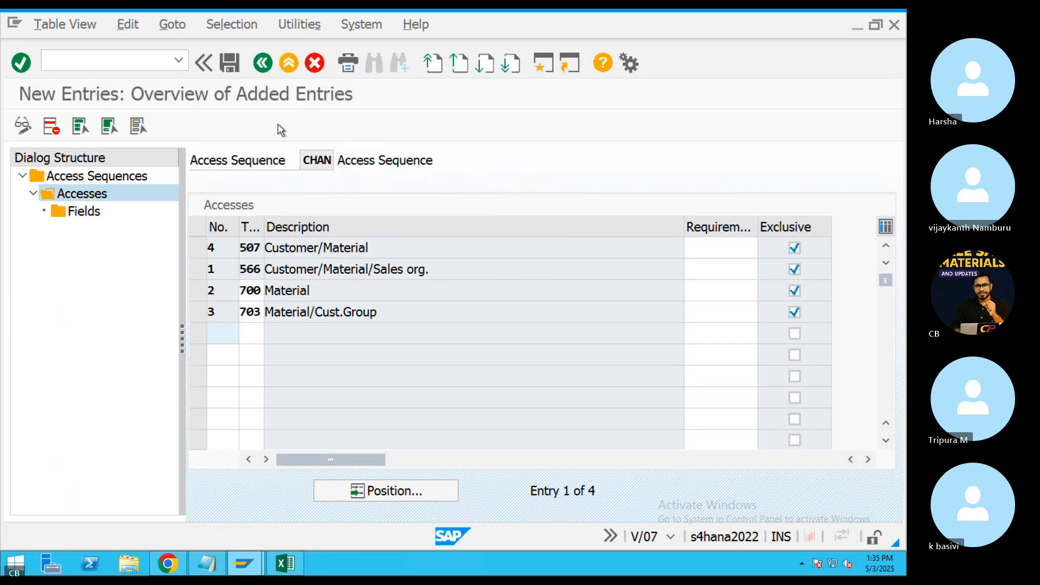
Open the field assignments of the accesses for tables 700 and 703 in turn, returning to the accesses each time.
click(204, 297)
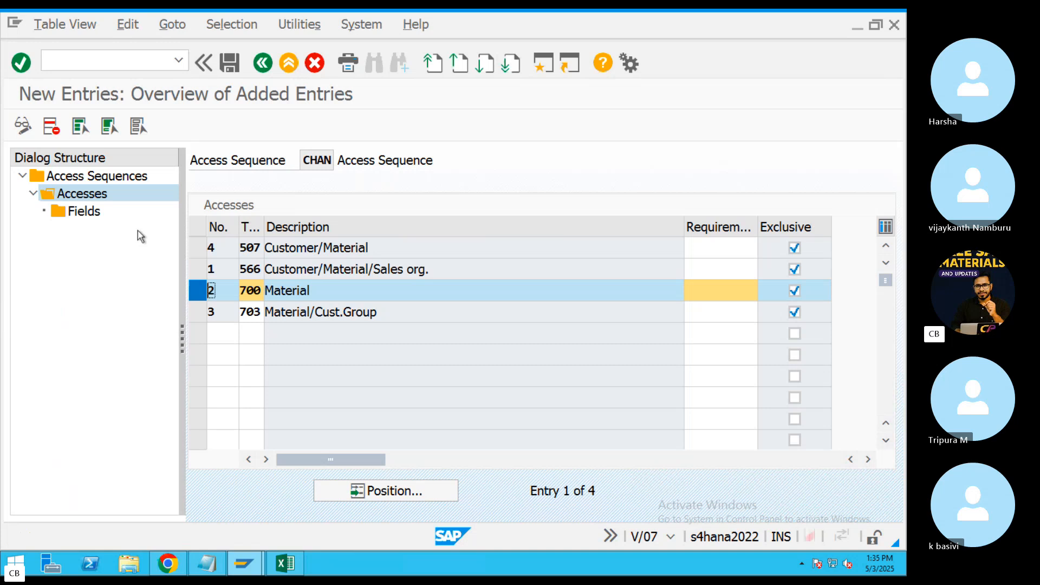
click(96, 217)
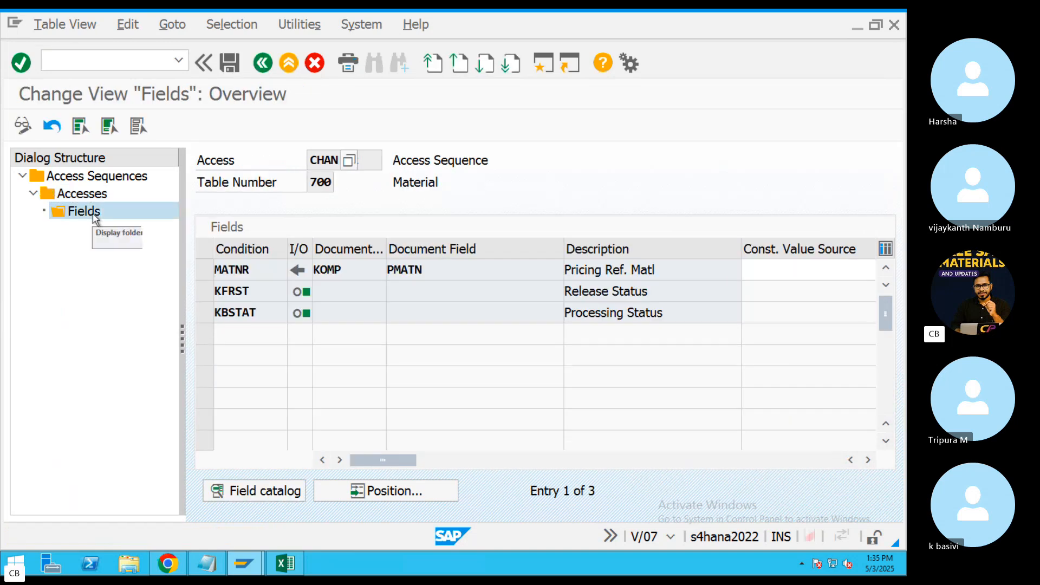
click(263, 63)
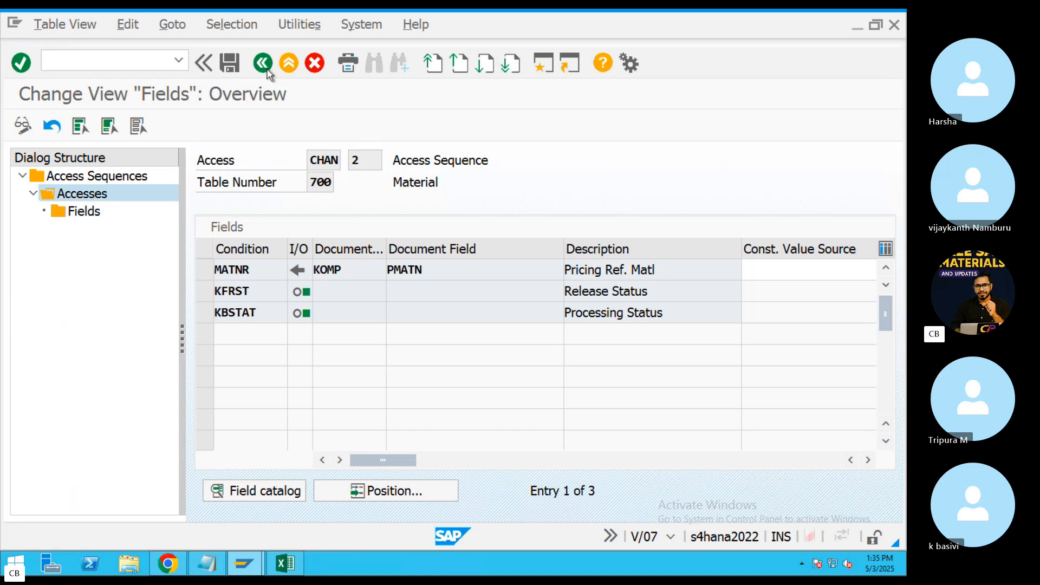
click(196, 317)
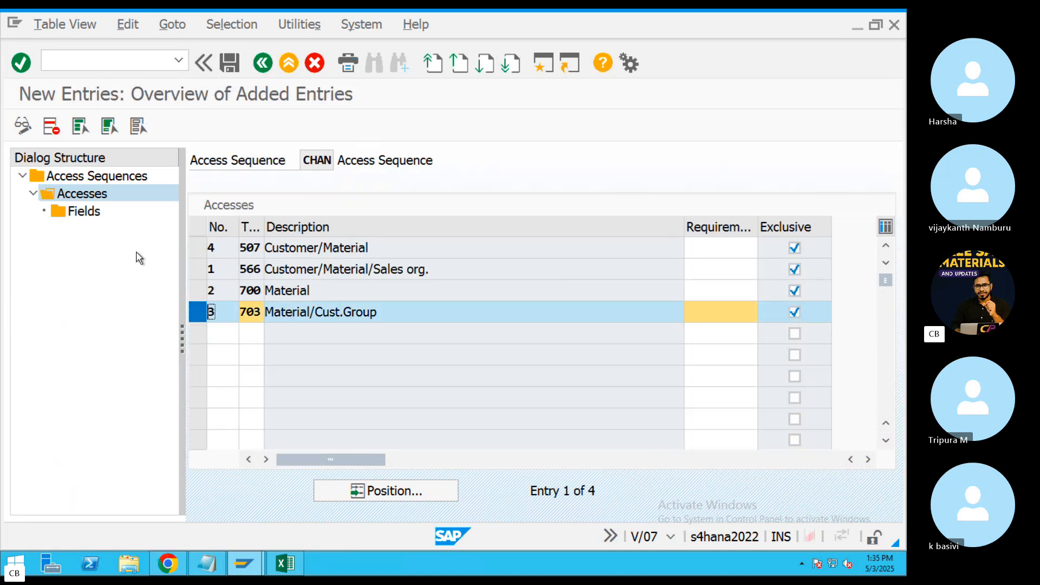
double_click(88, 212)
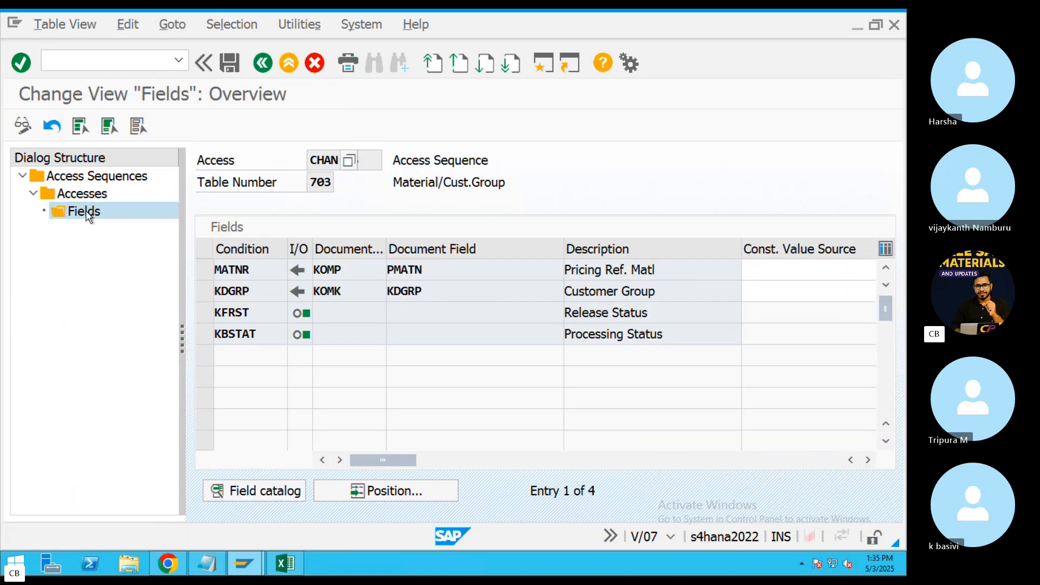
click(265, 65)
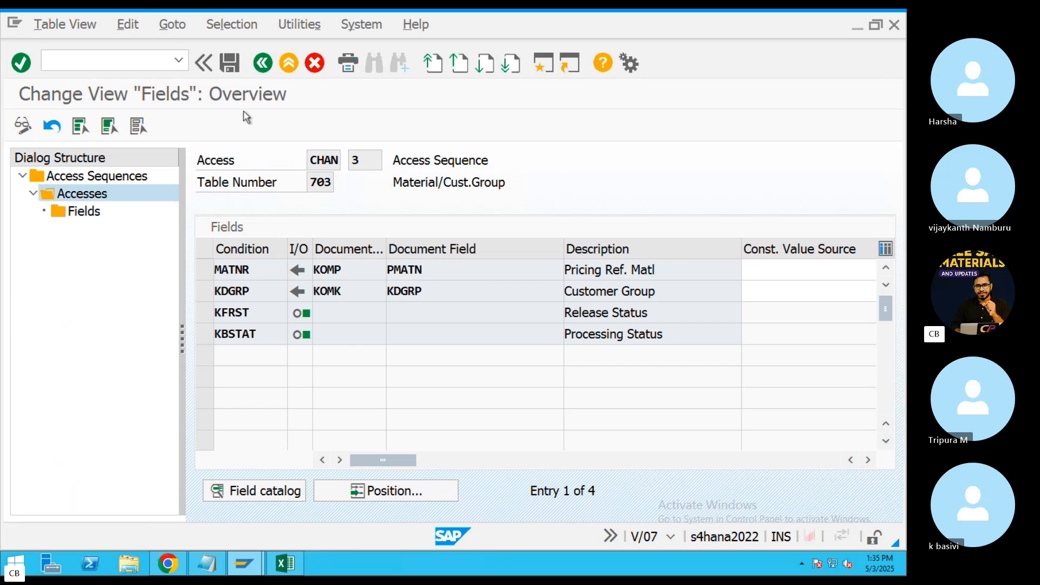
Check the field assignments of the table 507 access again, return to the accesses and save access sequence CHAN.
click(211, 248)
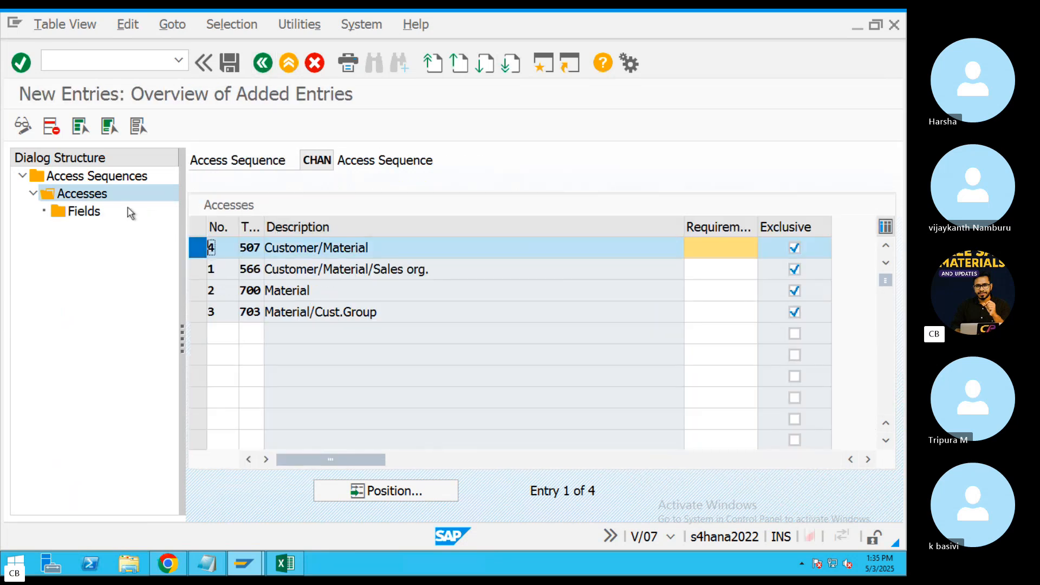
double_click(85, 212)
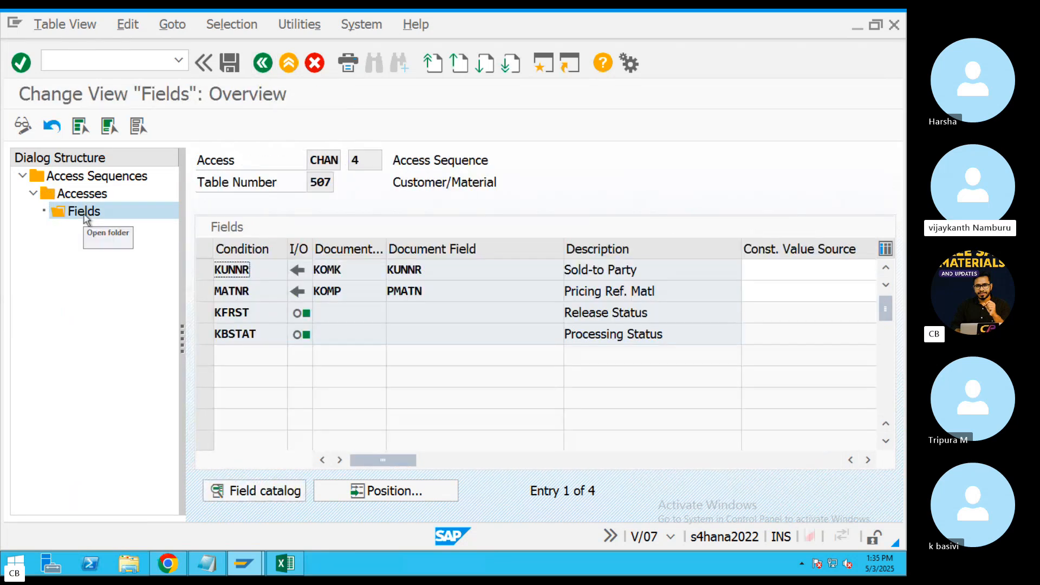
click(262, 63)
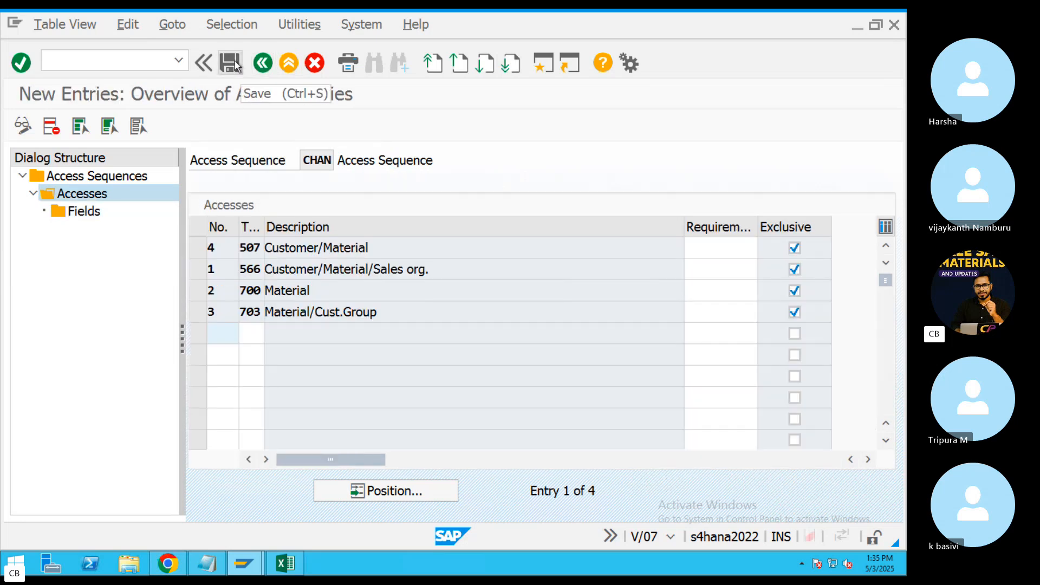
click(234, 64)
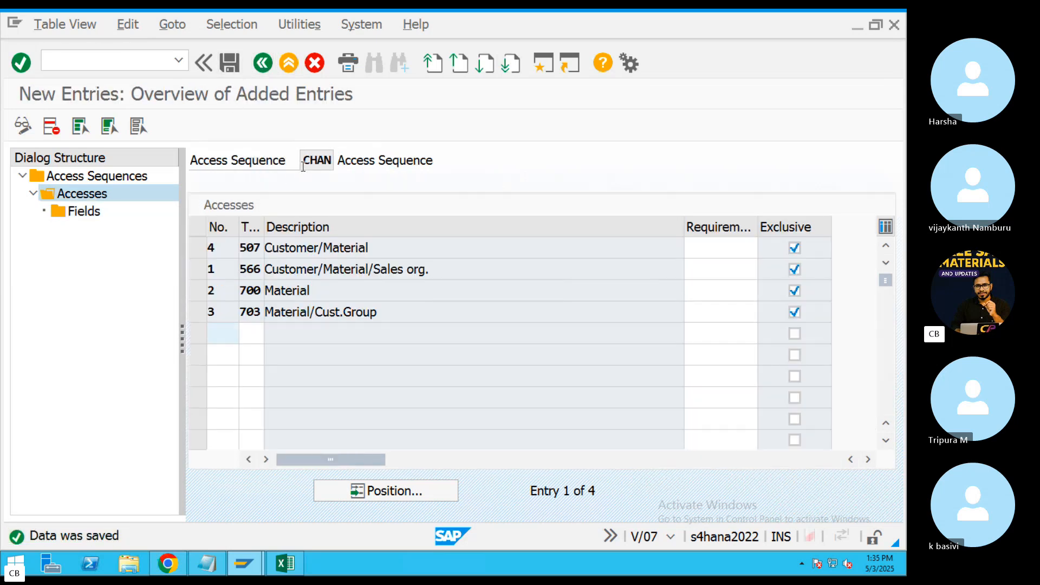
Review the CHAN access sequence key and the key combination descriptions of its accesses, saving the entries once more.
drag(302, 160, 342, 160)
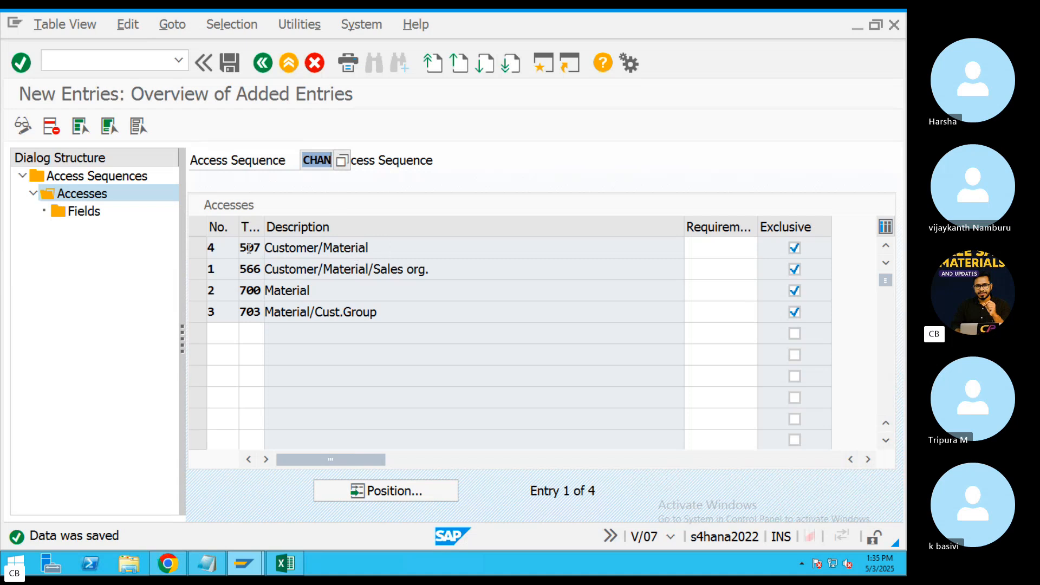
click(268, 248)
drag(441, 269, 238, 282)
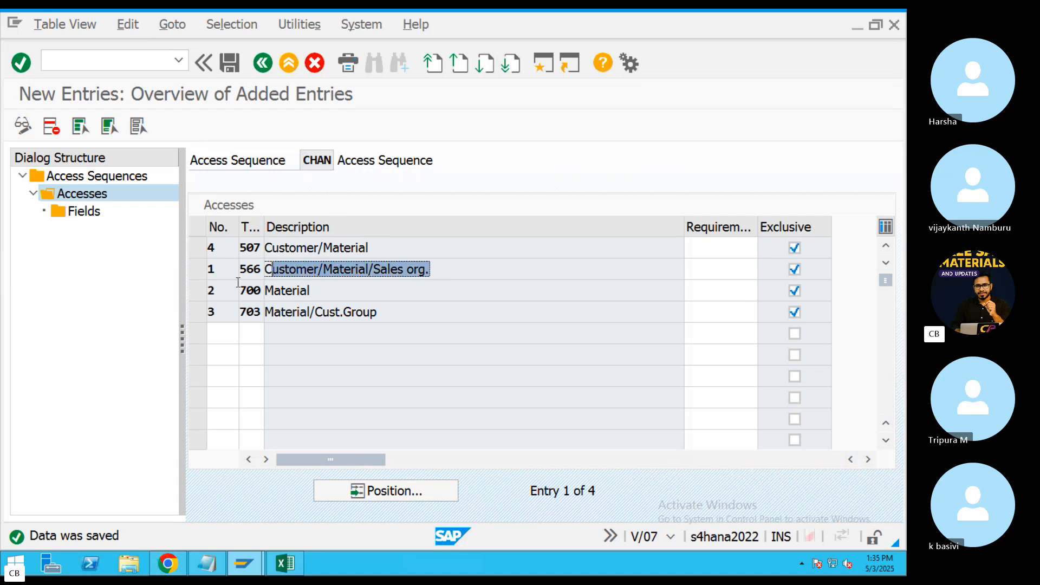
drag(340, 297, 242, 304)
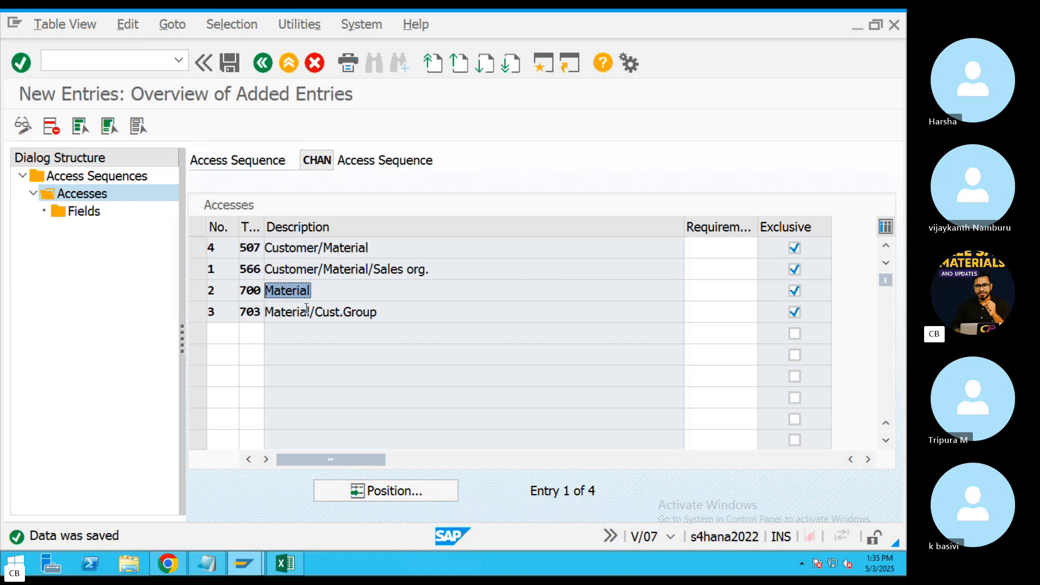
drag(384, 314, 259, 323)
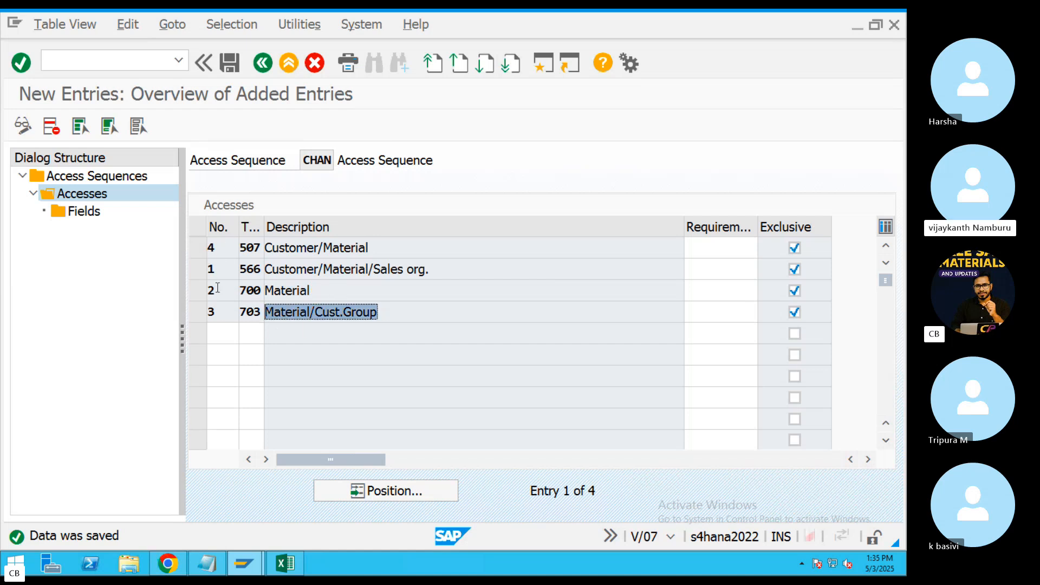
click(230, 64)
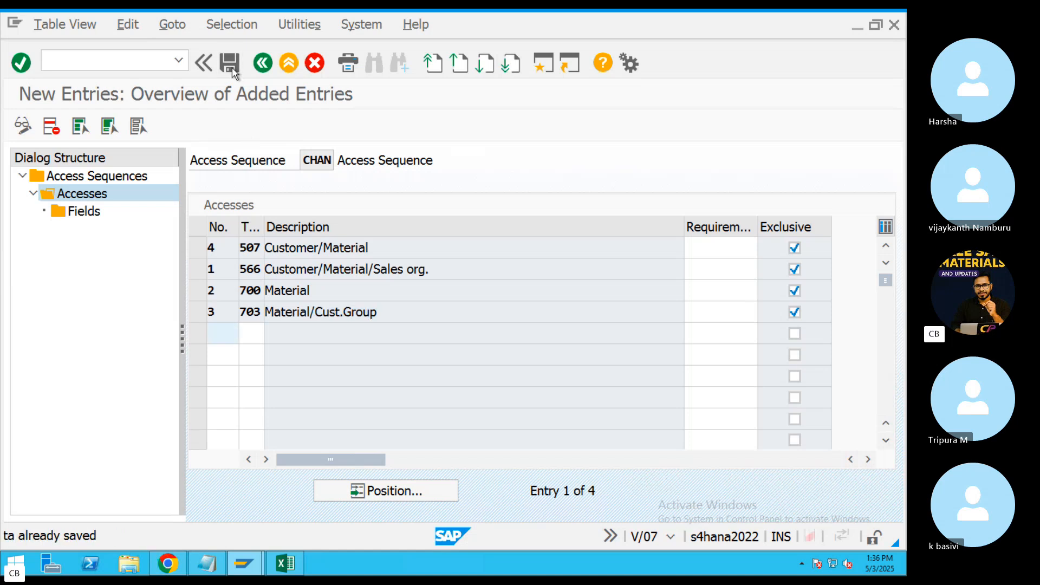
double_click(317, 161)
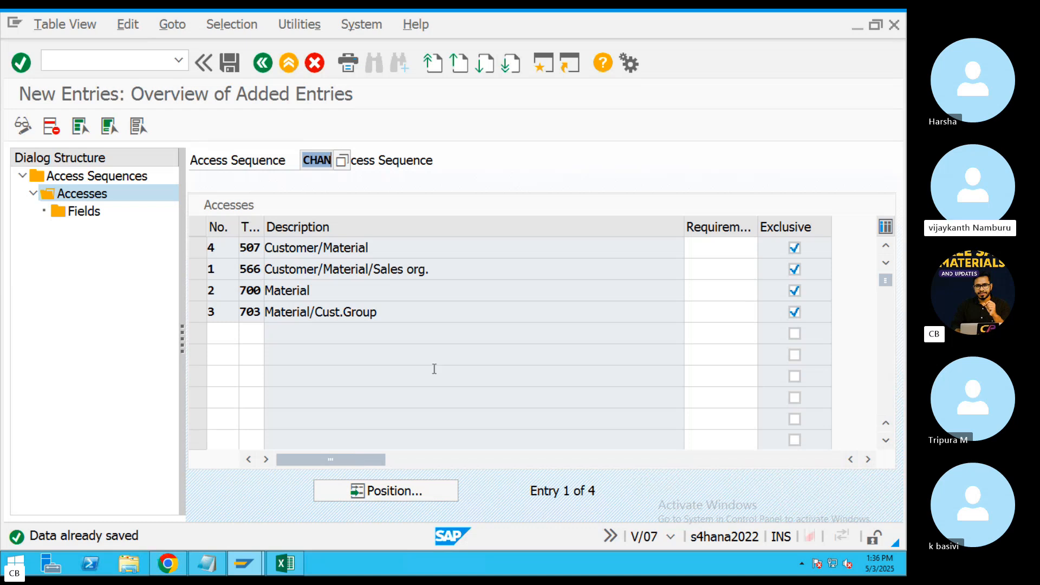
Leave the access sequence maintenance with the changes saved and open transaction V/06 for condition types.
click(263, 66)
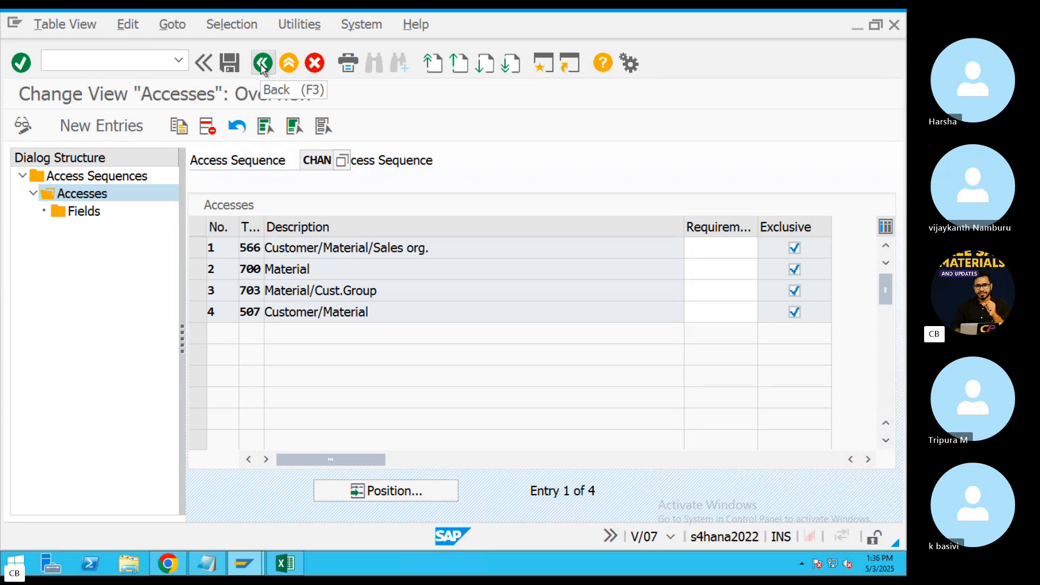
click(263, 66)
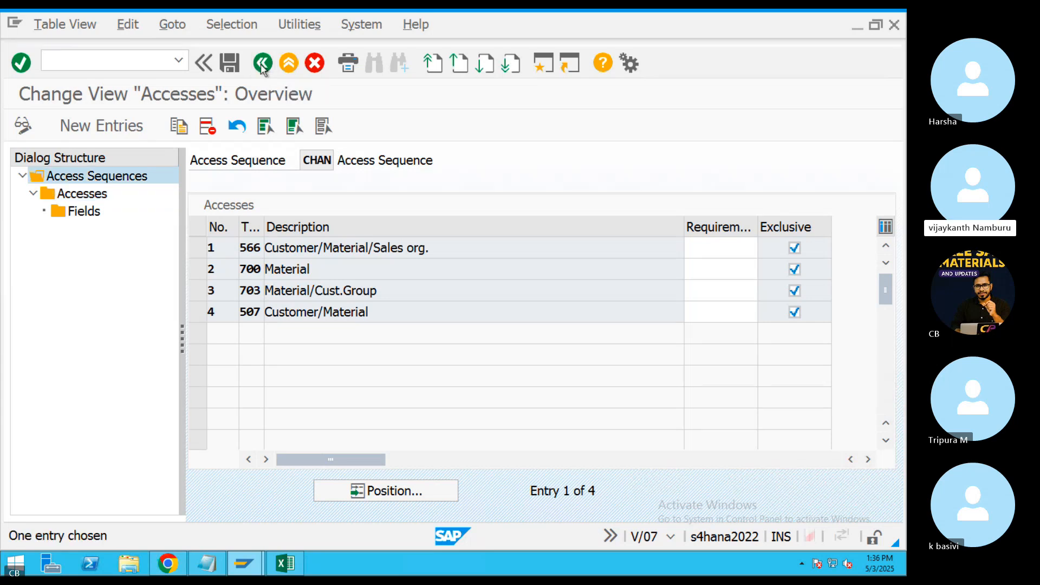
click(263, 66)
click(263, 64)
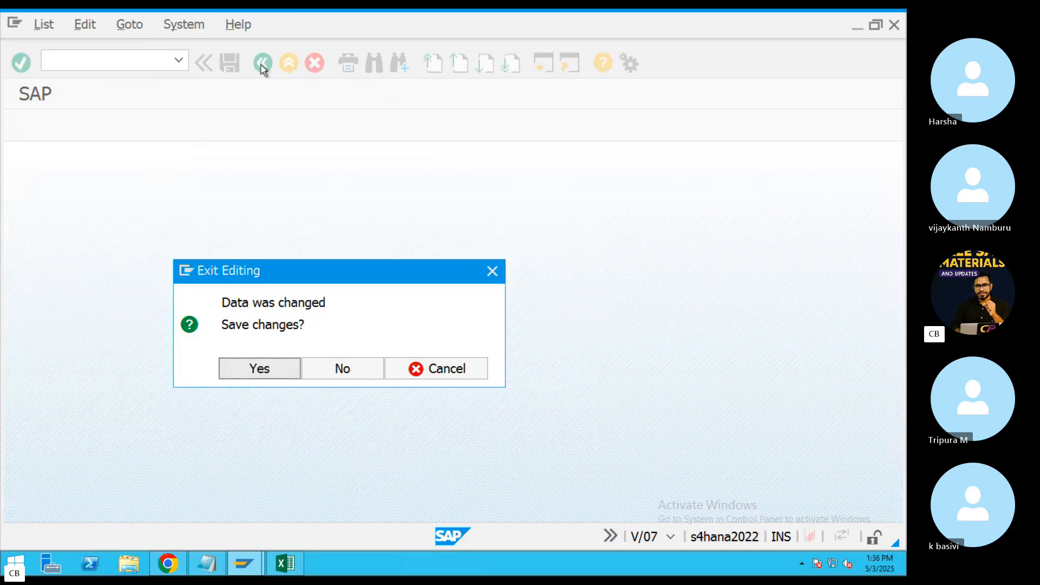
click(265, 369)
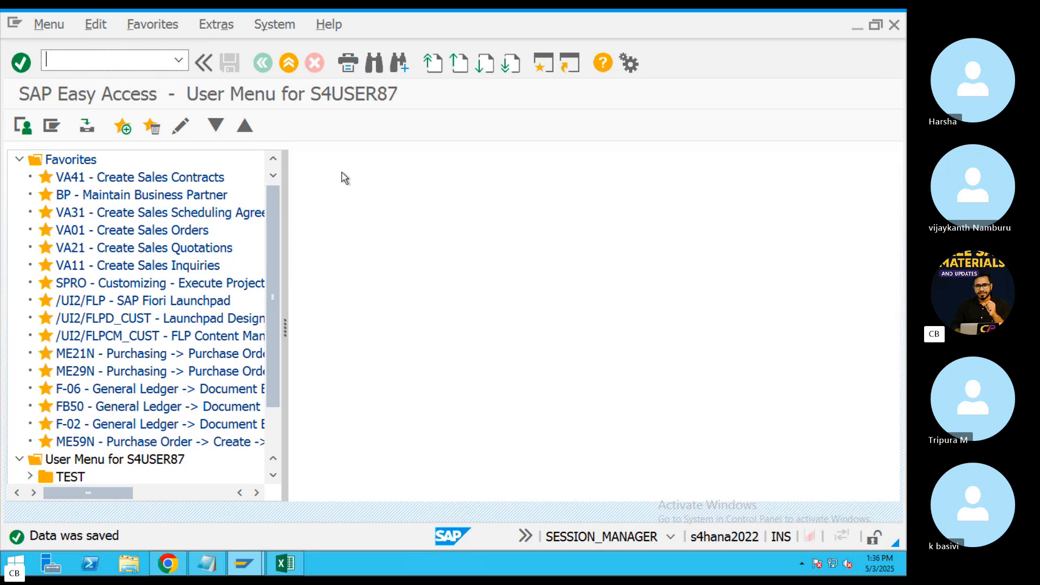
text(V/06)
key(Return)
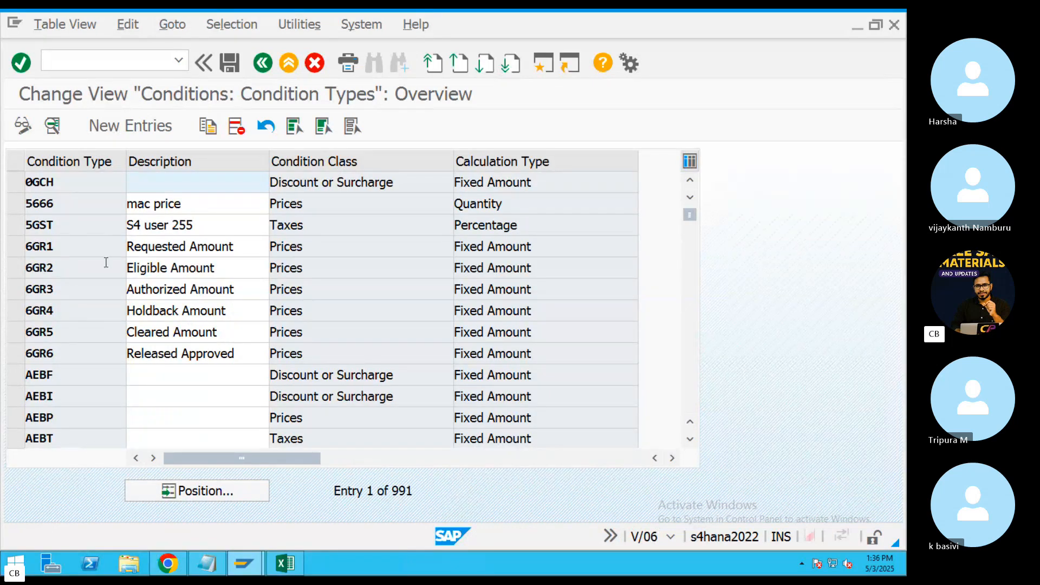
Position the condition types list at entry PR00.
click(220, 500)
text(PR00)
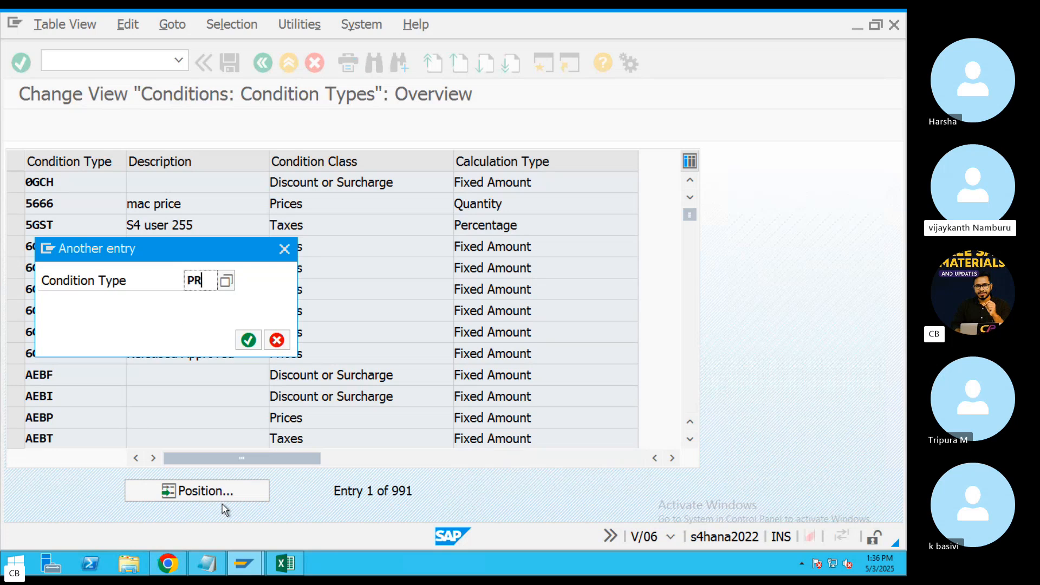
key(Return)
key(Return)
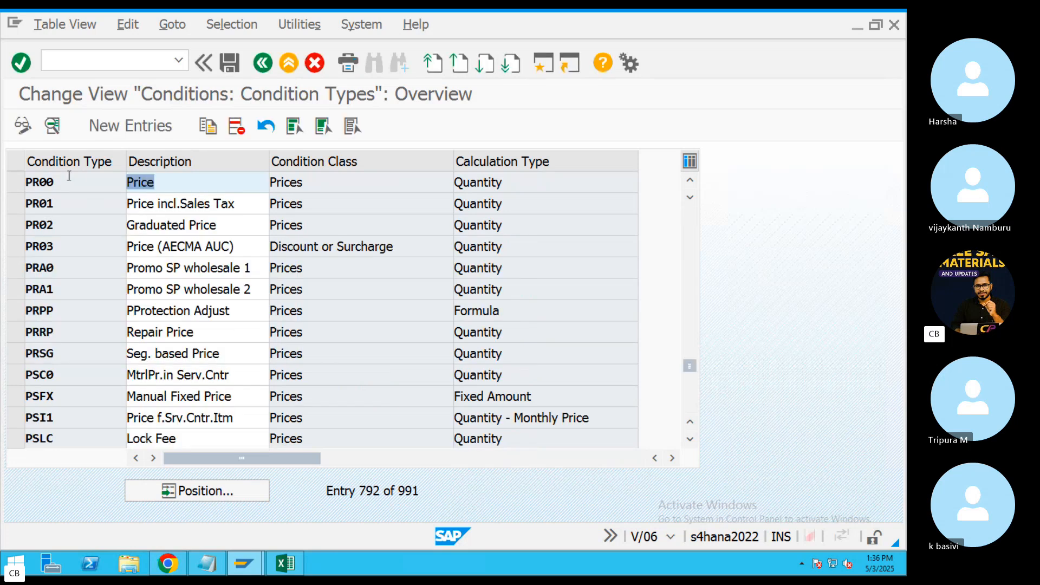
Open the details of condition type PR00, check its assigned access sequence and return to the overview.
click(19, 185)
click(192, 182)
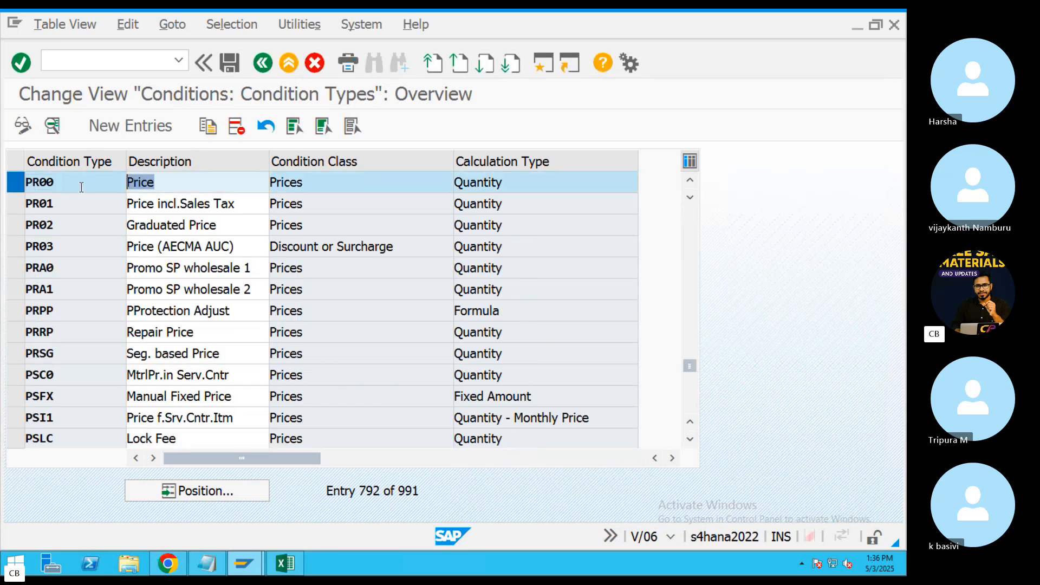
drag(128, 183, 100, 187)
drag(26, 181, 142, 178)
double_click(142, 180)
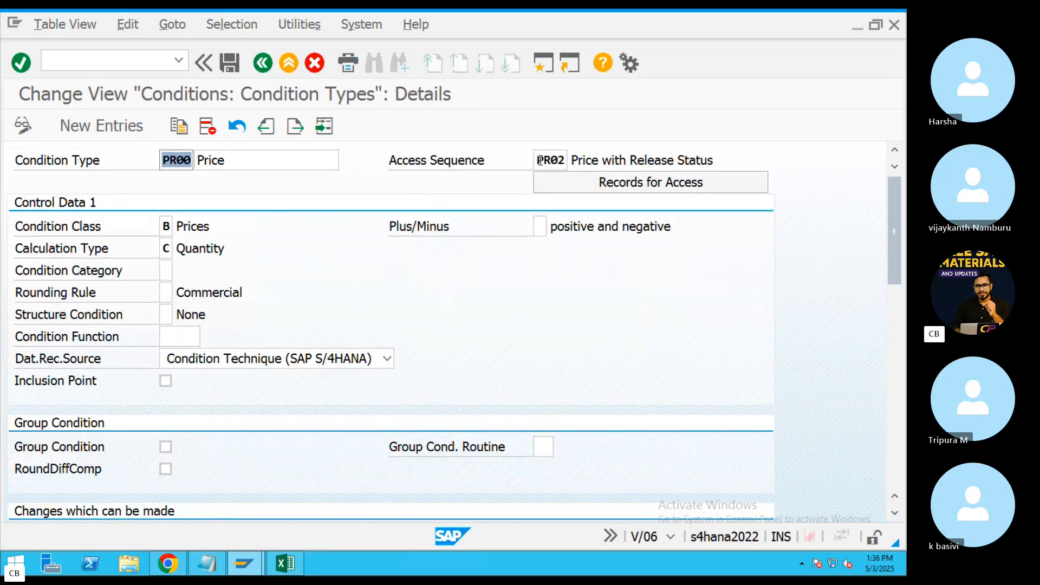
drag(540, 160, 574, 161)
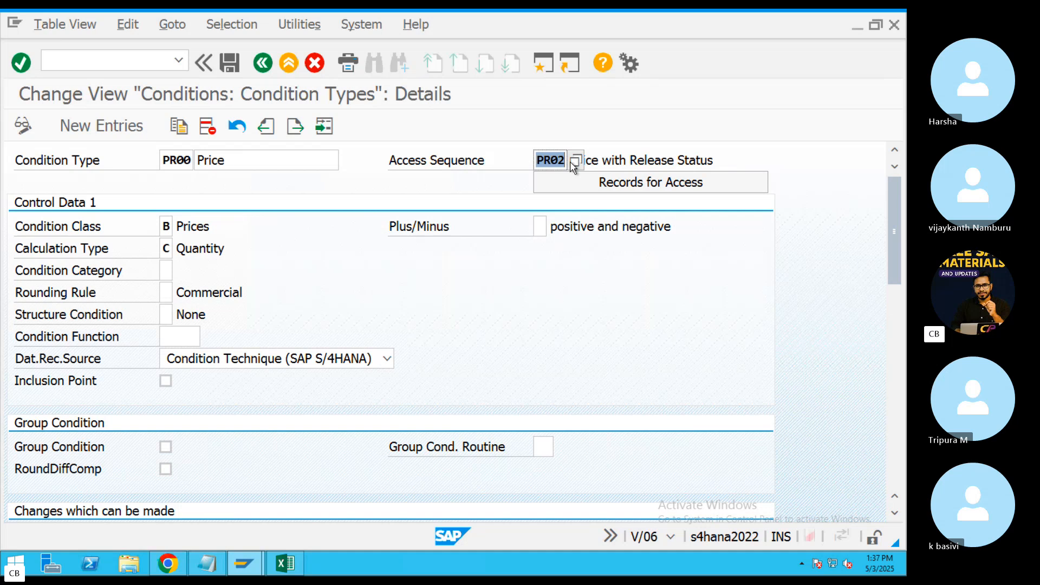
click(260, 63)
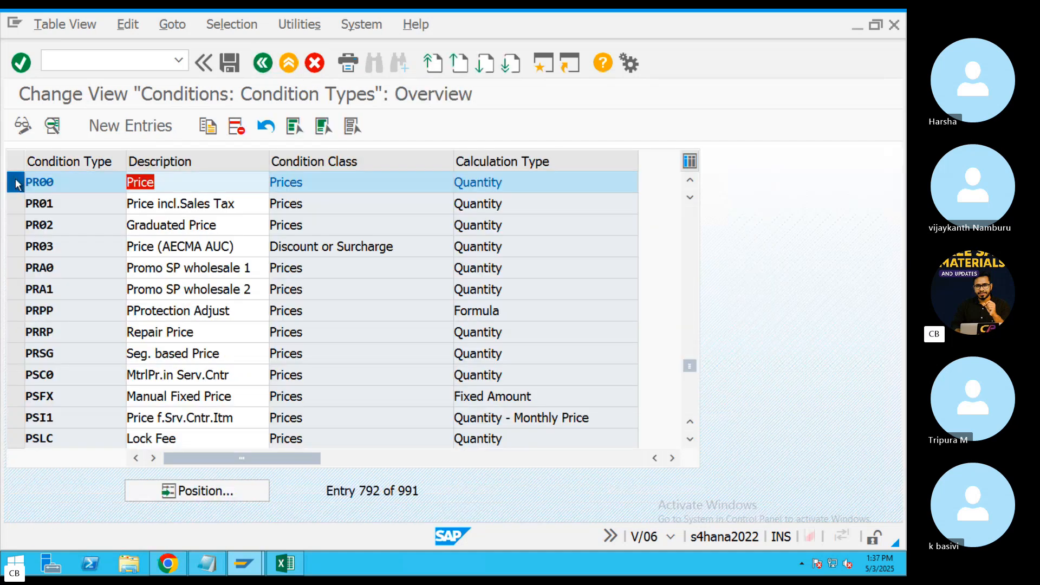
Copy condition type PR00 as a new condition type with the key ZCHA.
click(15, 181)
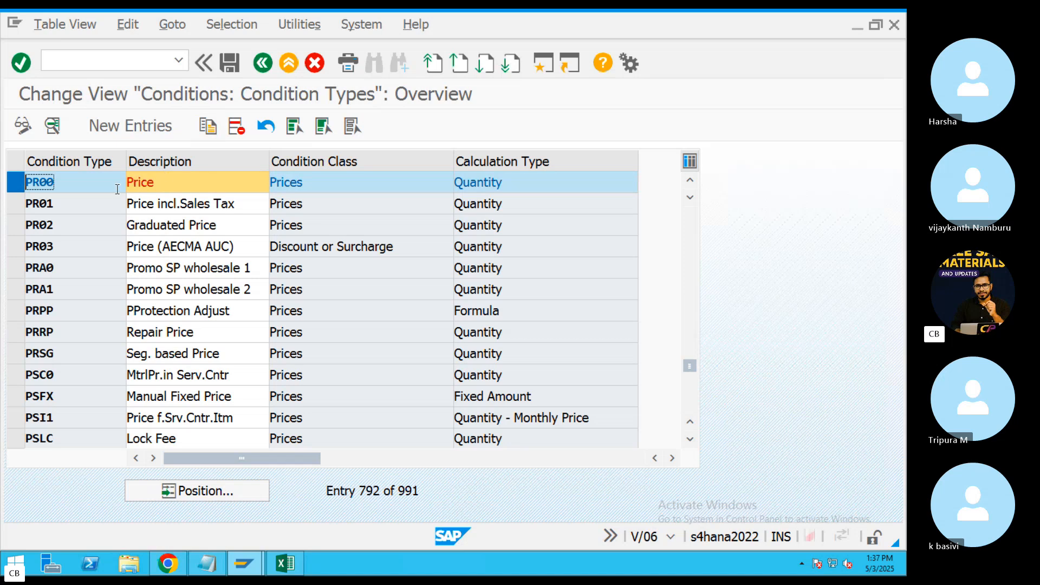
key(Tab)
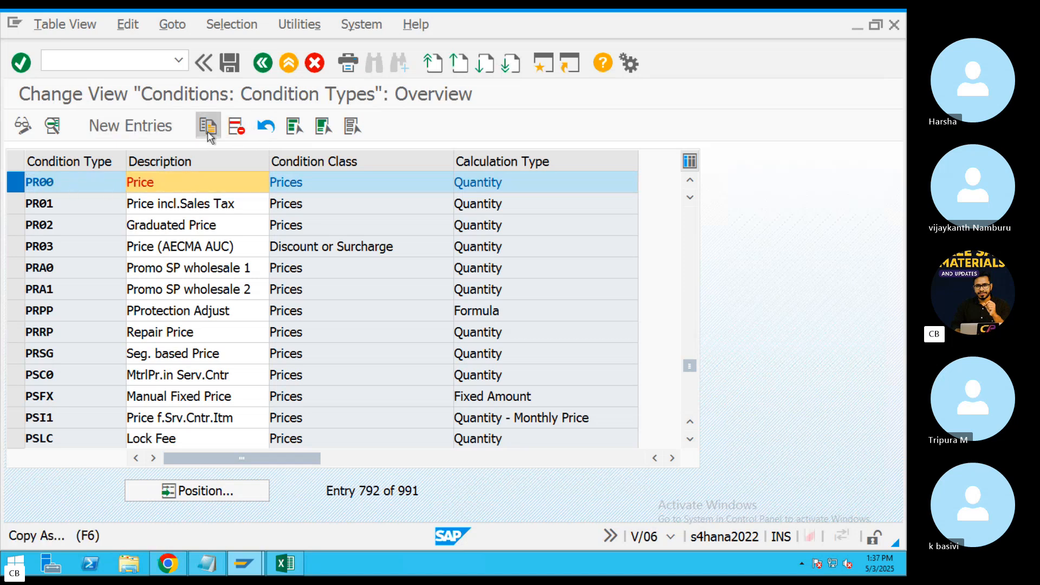
click(208, 130)
key(BackSpace)
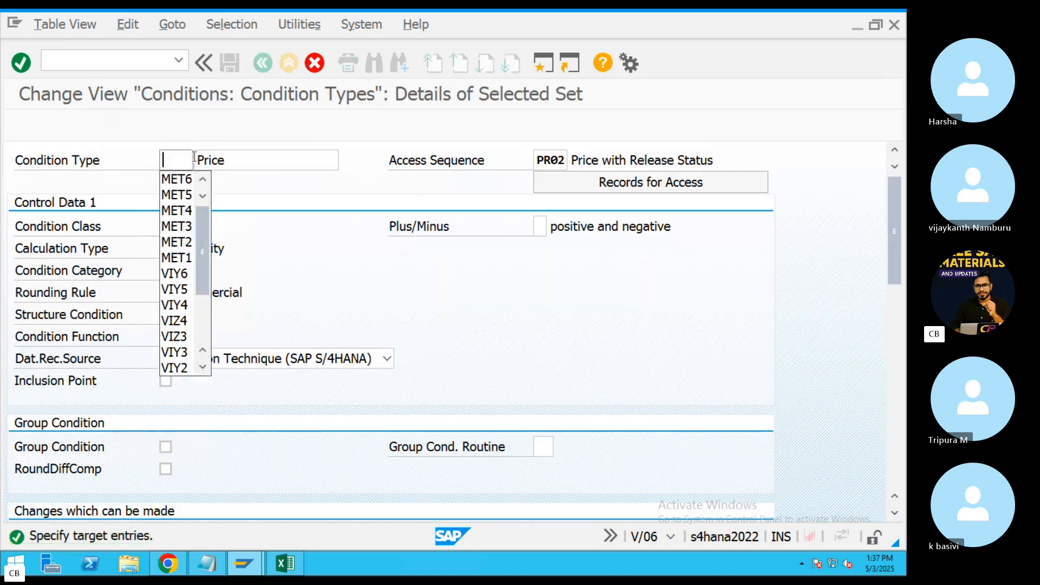
text(Z)
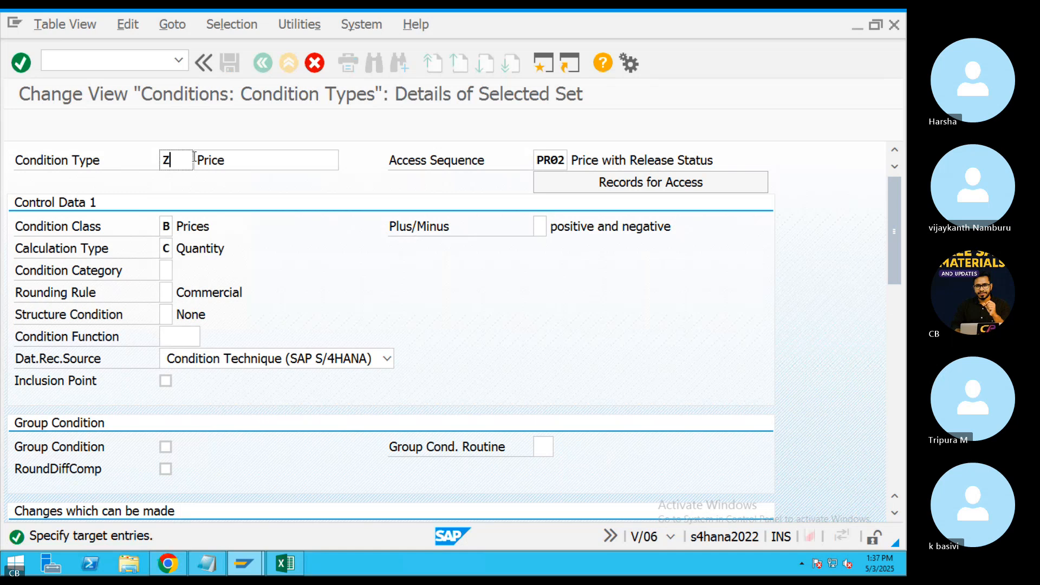
text(CHA)
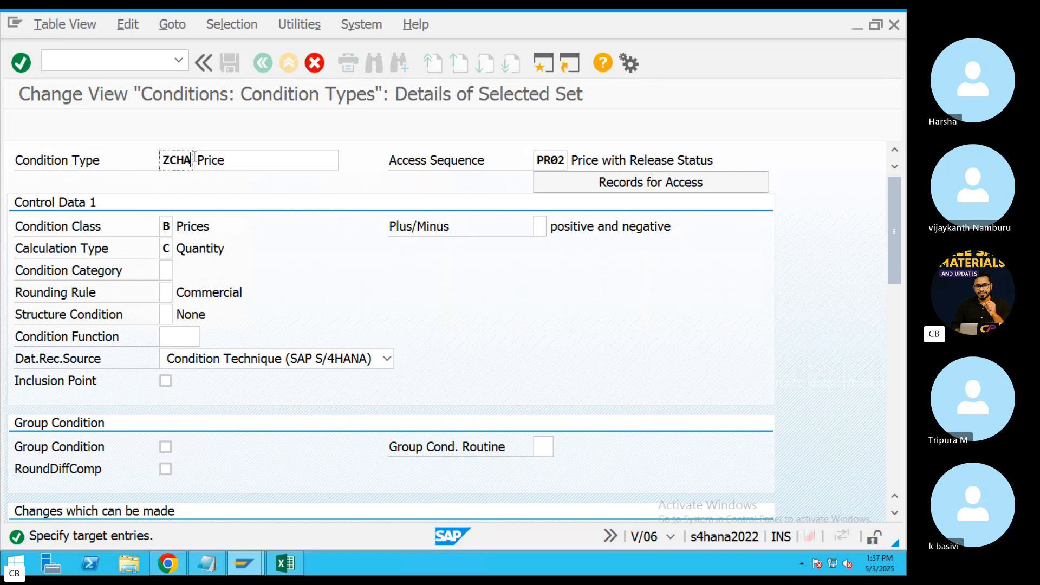
Replace the access sequence of condition type ZCHA with CHAN.
click(318, 161)
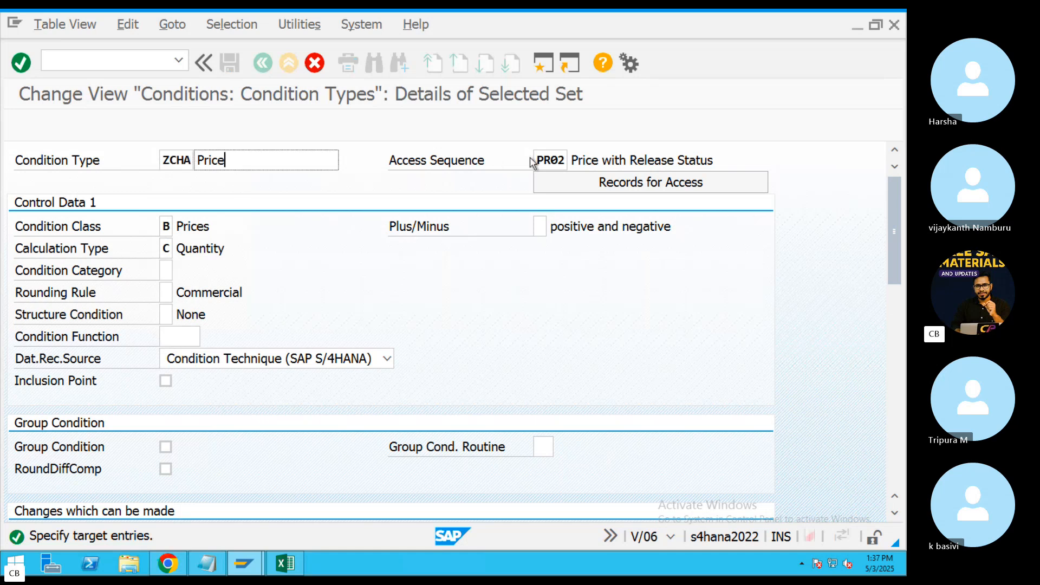
drag(539, 161, 569, 160)
text(cHAN)
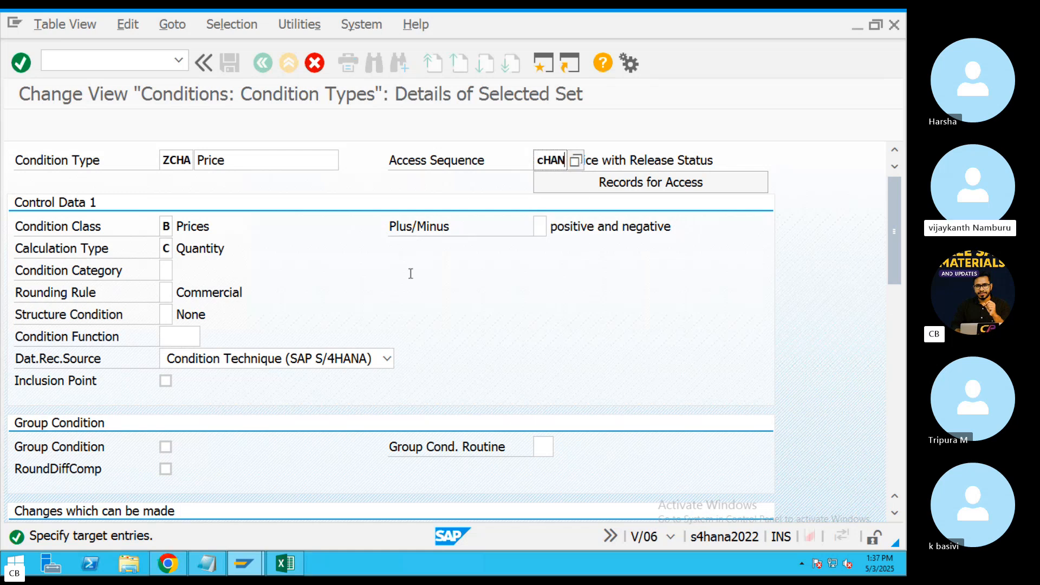
click(233, 293)
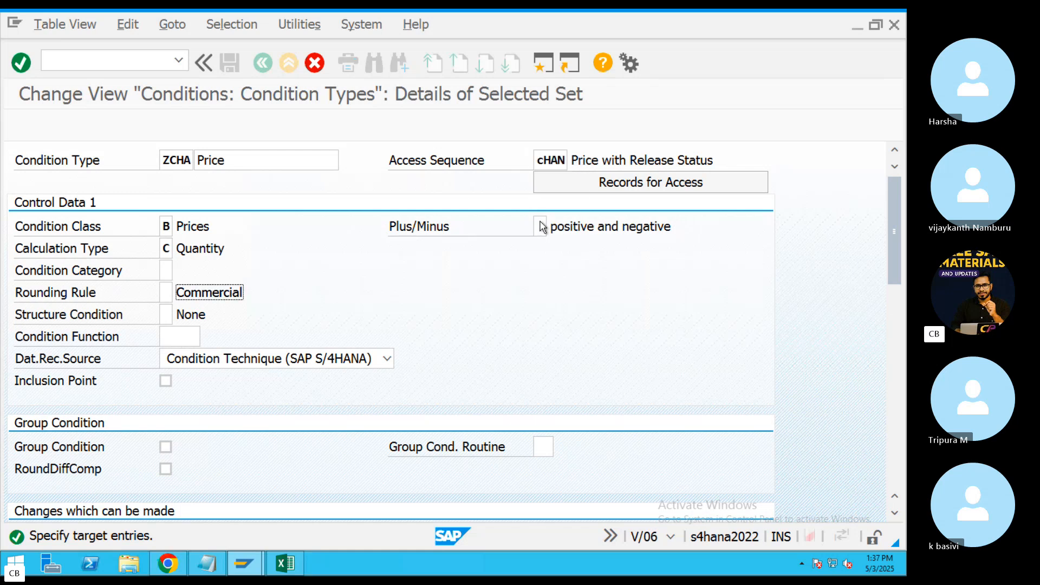
key(Tab)
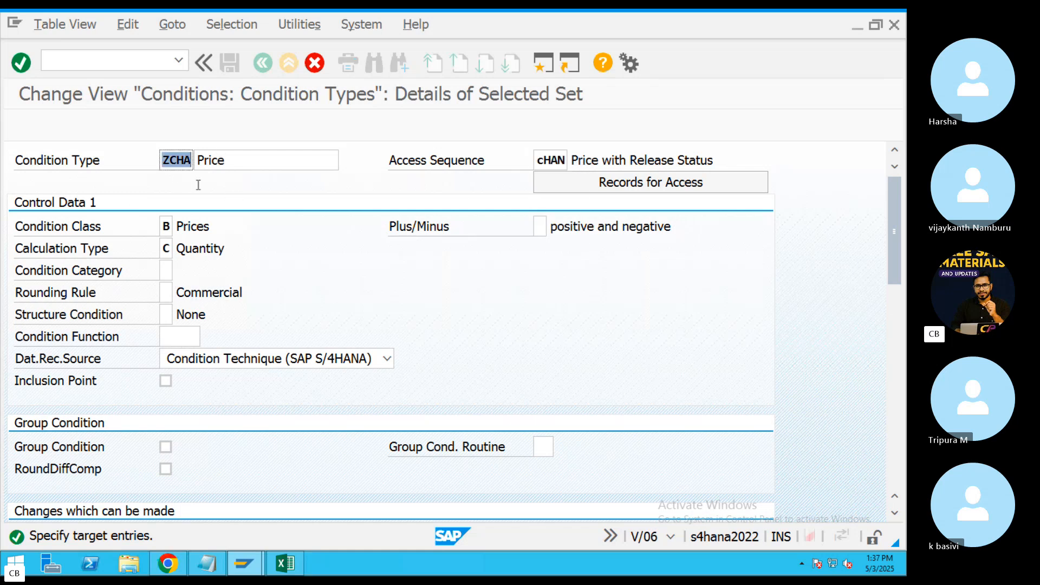
Review the condition class, calculation type, description and plus/minus settings of condition type ZCHA.
click(168, 227)
click(165, 248)
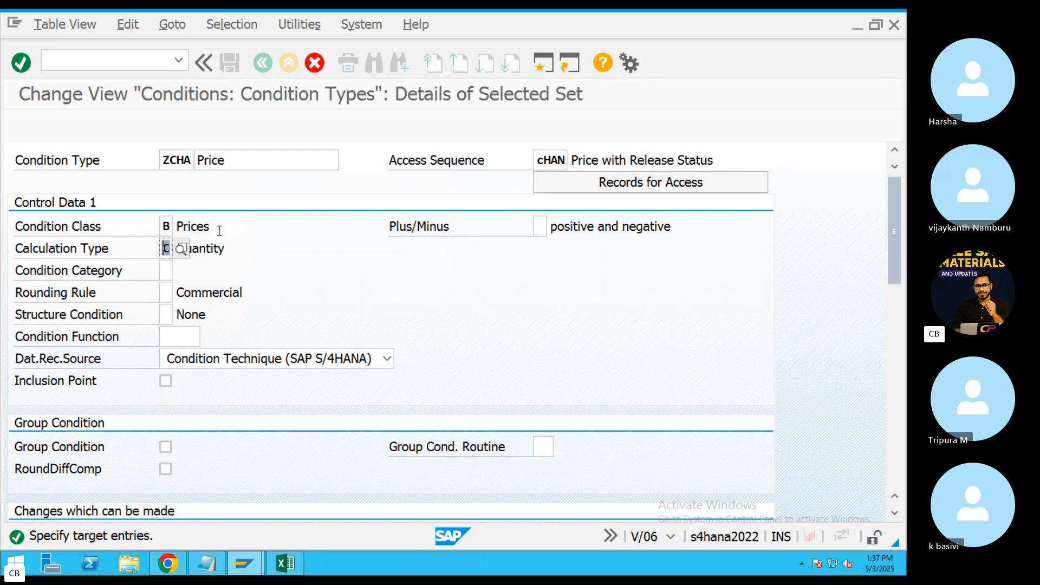
click(238, 163)
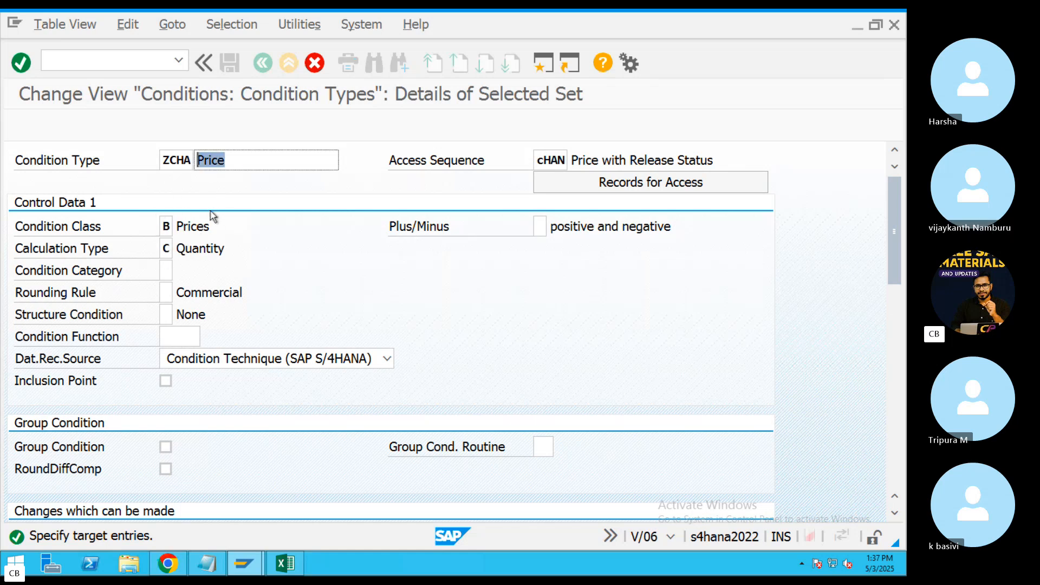
click(179, 228)
click(228, 252)
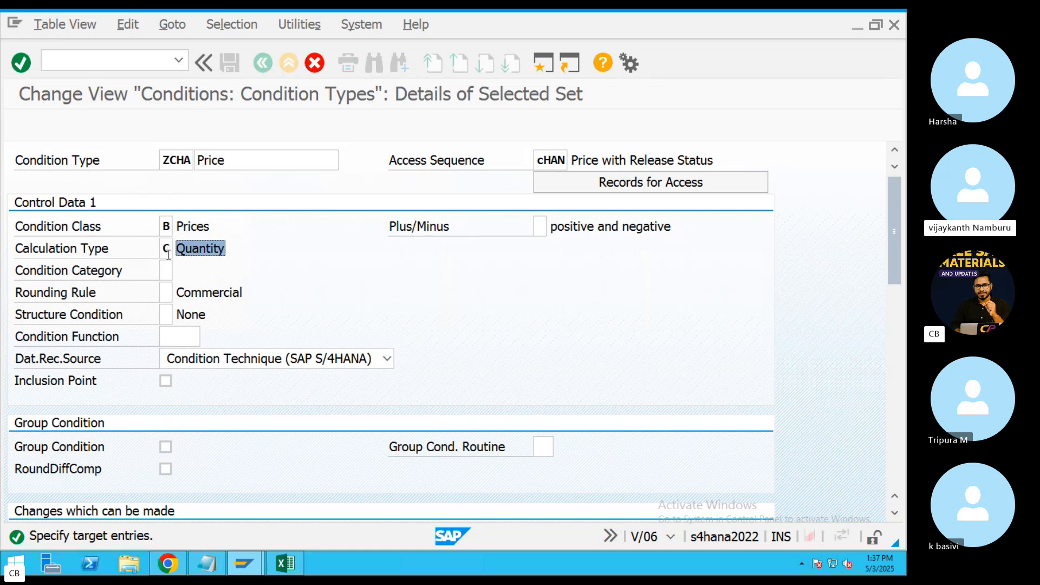
click(183, 226)
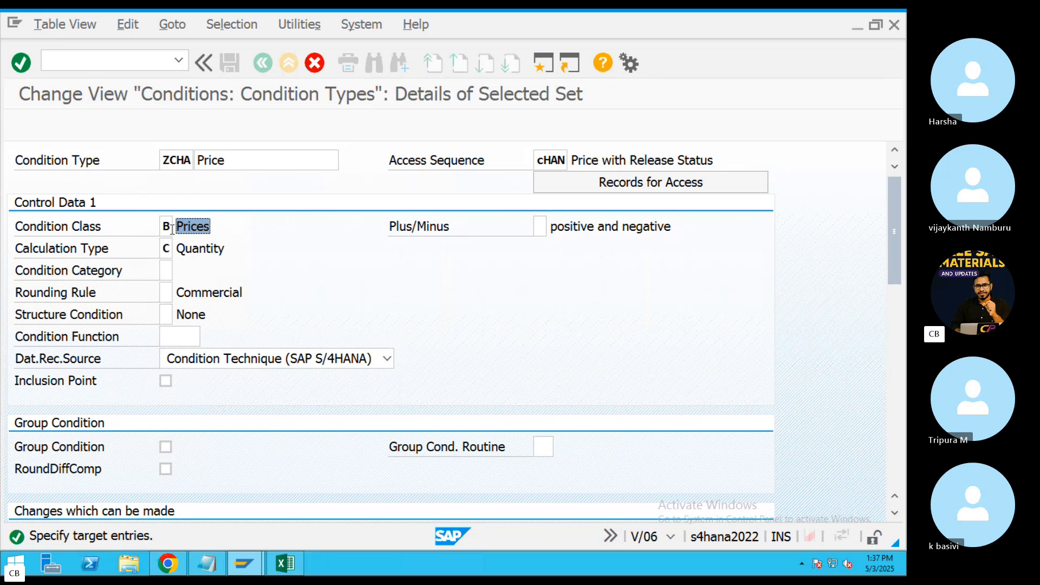
click(543, 227)
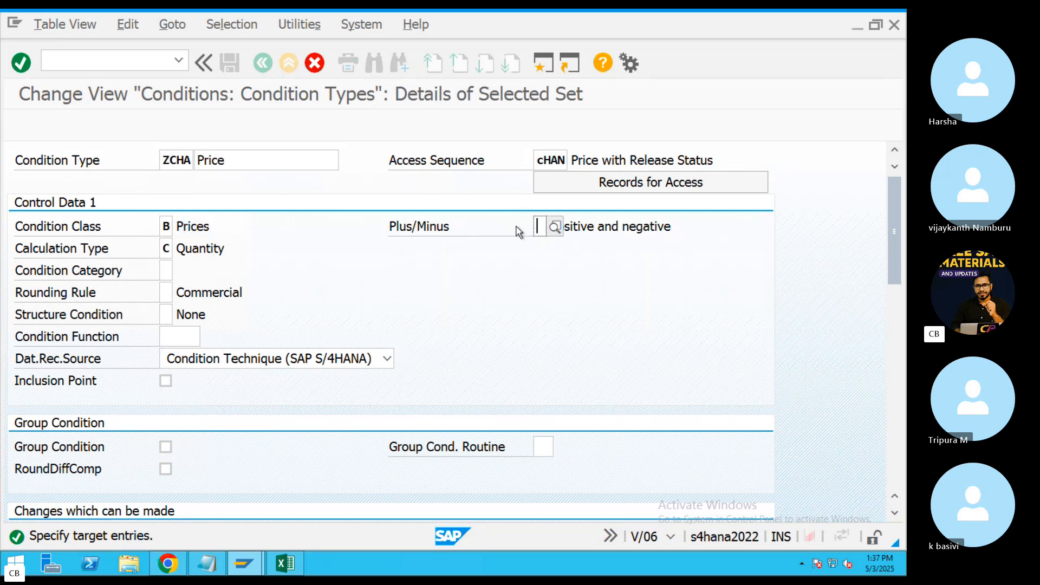
Look up the possible values for the rounding rule and the condition category, closing both lists without choosing an entry.
click(166, 292)
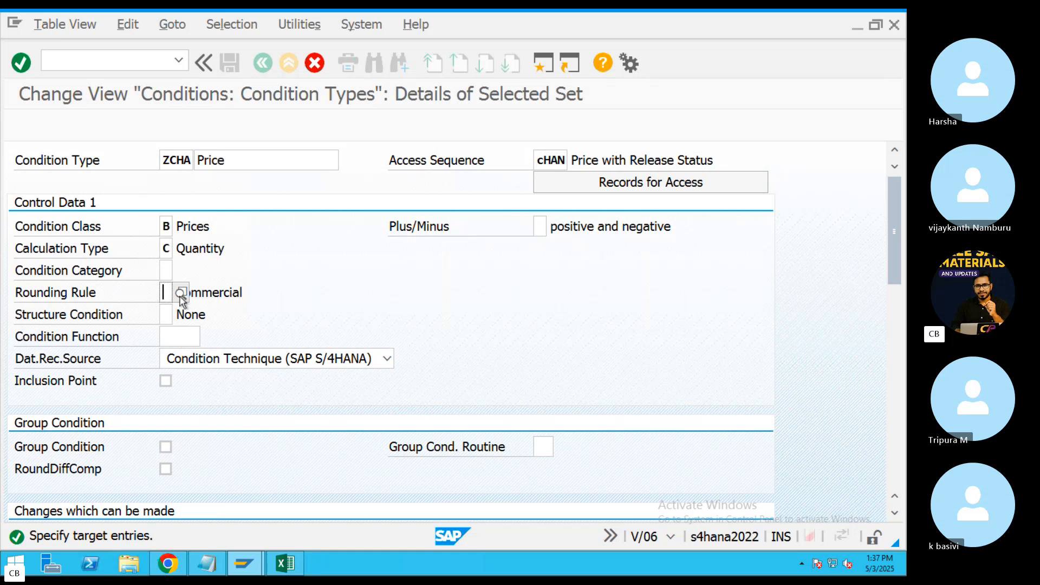
click(181, 293)
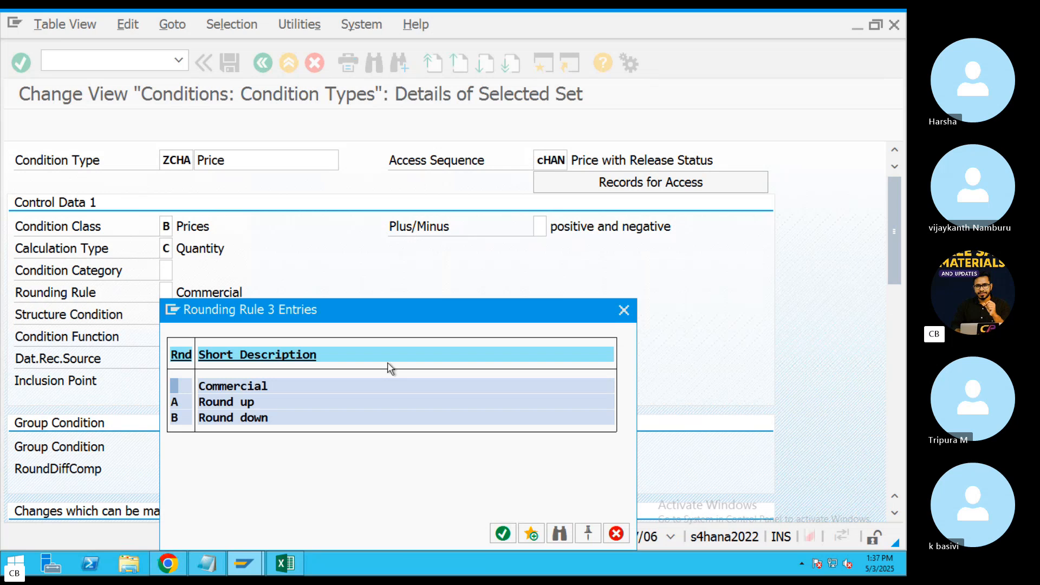
click(624, 309)
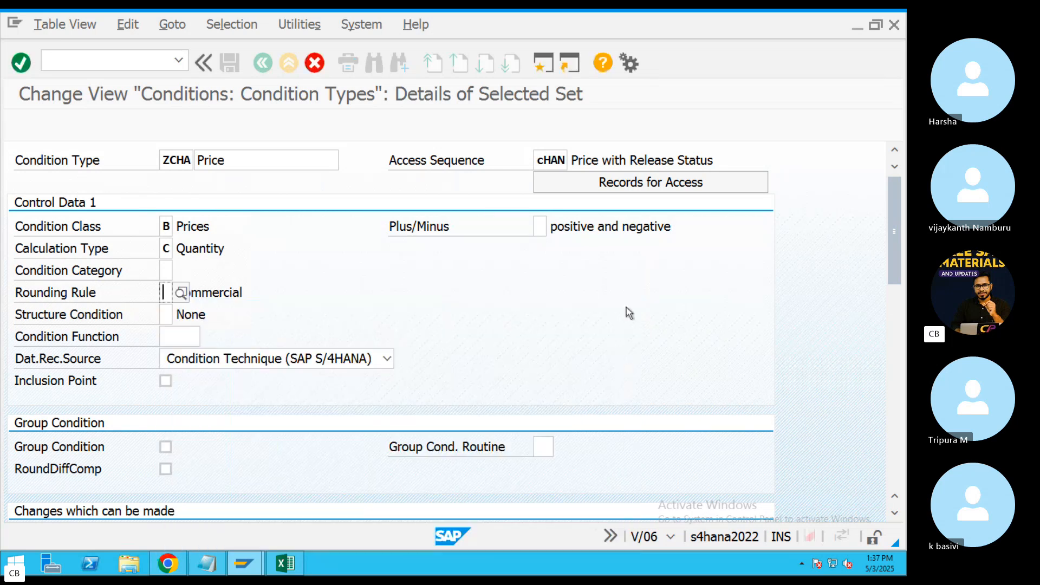
click(168, 269)
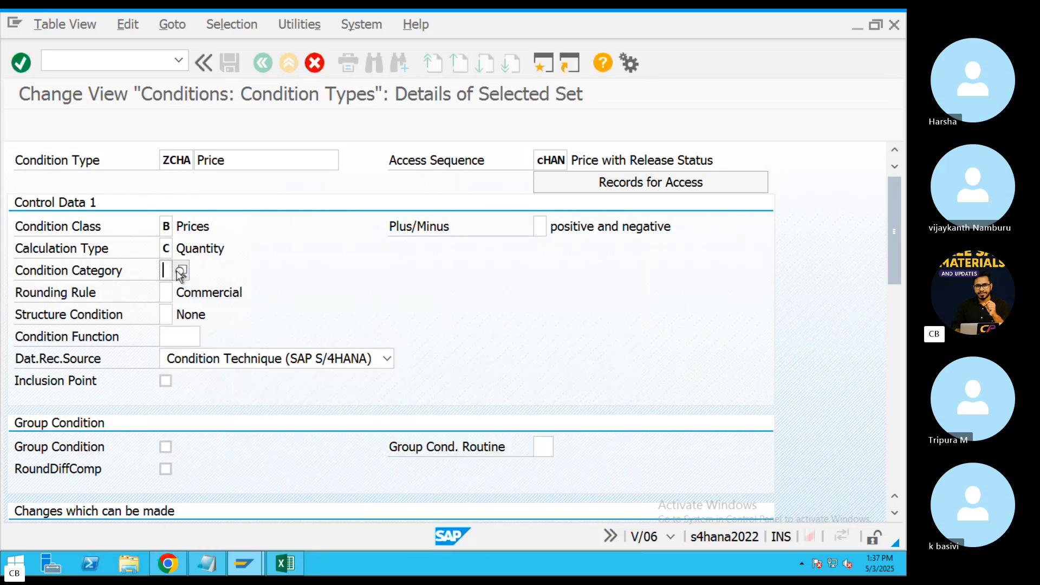
click(181, 271)
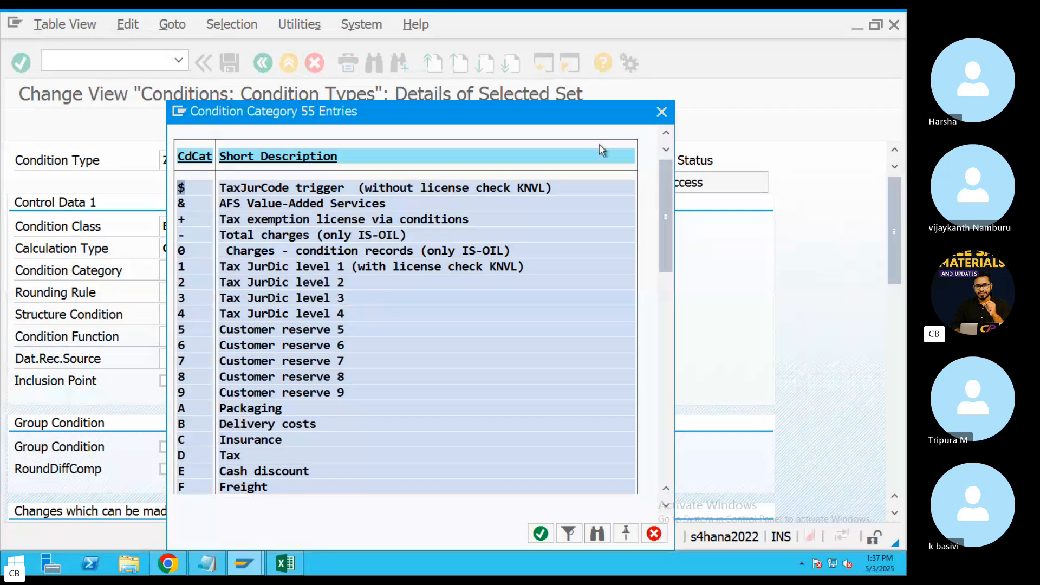
click(659, 113)
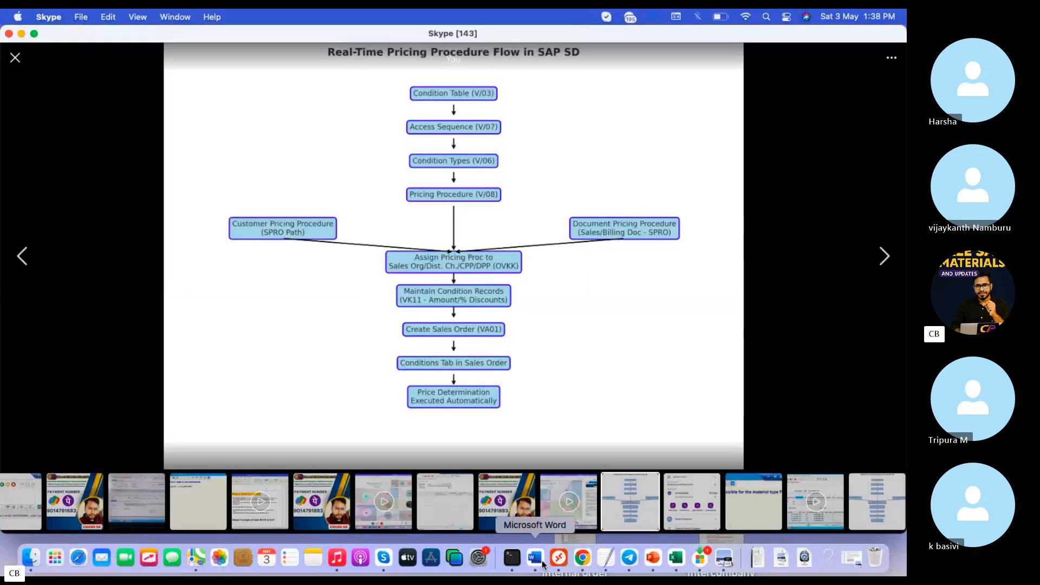
Switch to the SD PRicng Procedure document in Word and read the V/06 explanations of condition class, calculation type and condition category.
click(534, 564)
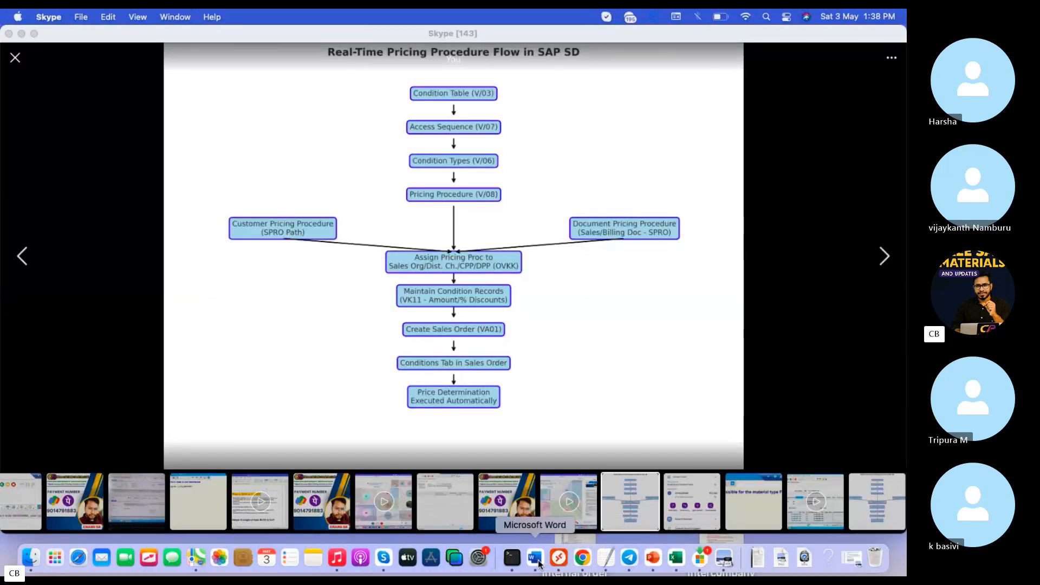
click(546, 513)
scroll(447, 364, up, 15)
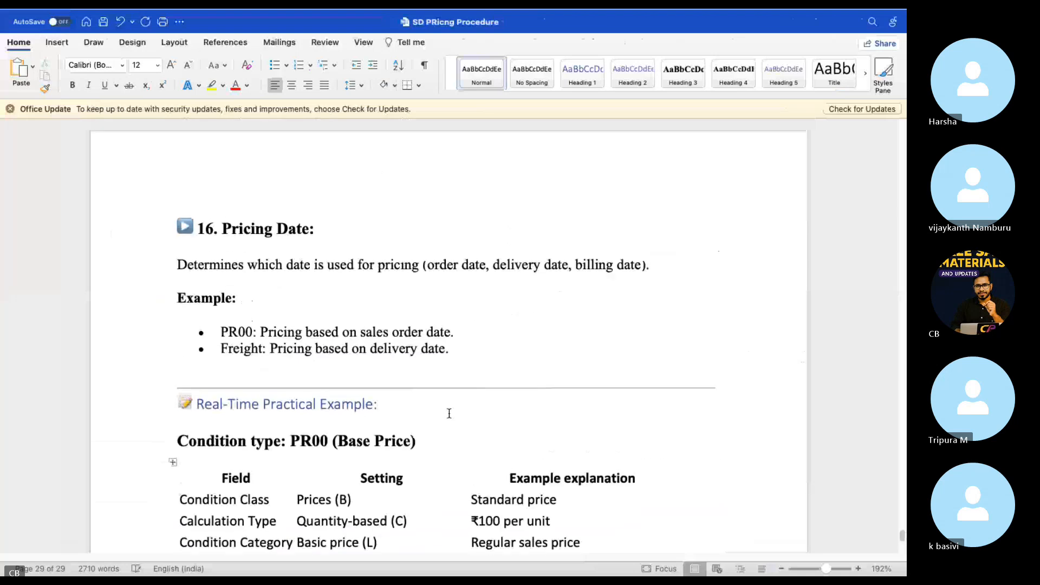
scroll(448, 363, up, 20)
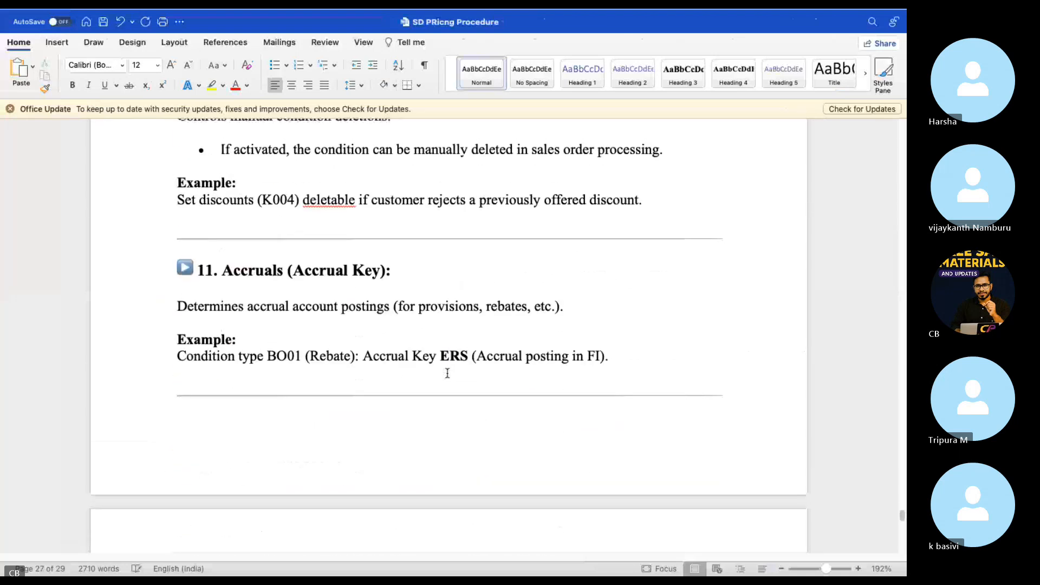
scroll(447, 373, up, 20)
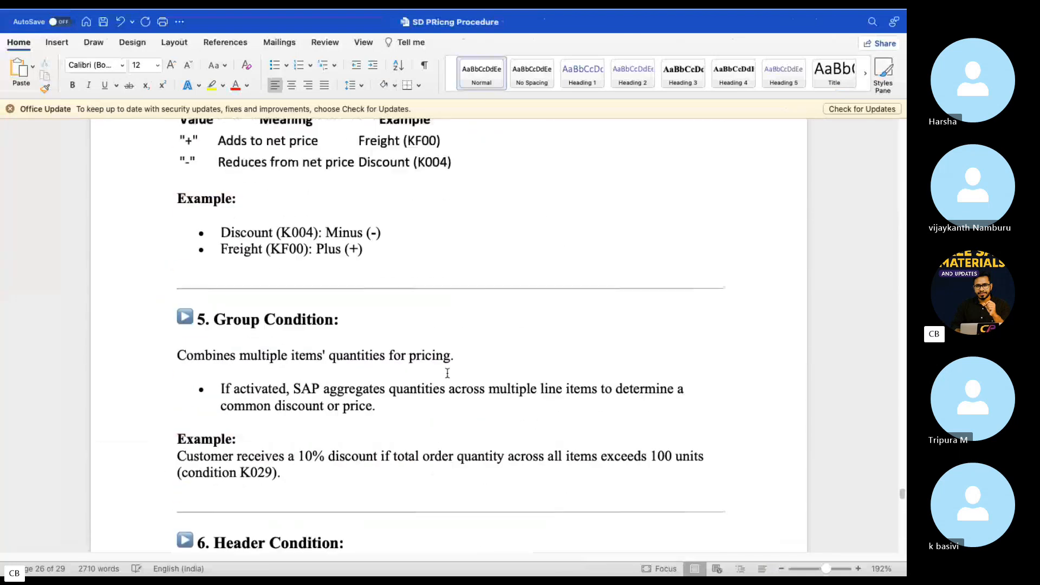
scroll(447, 372, up, 20)
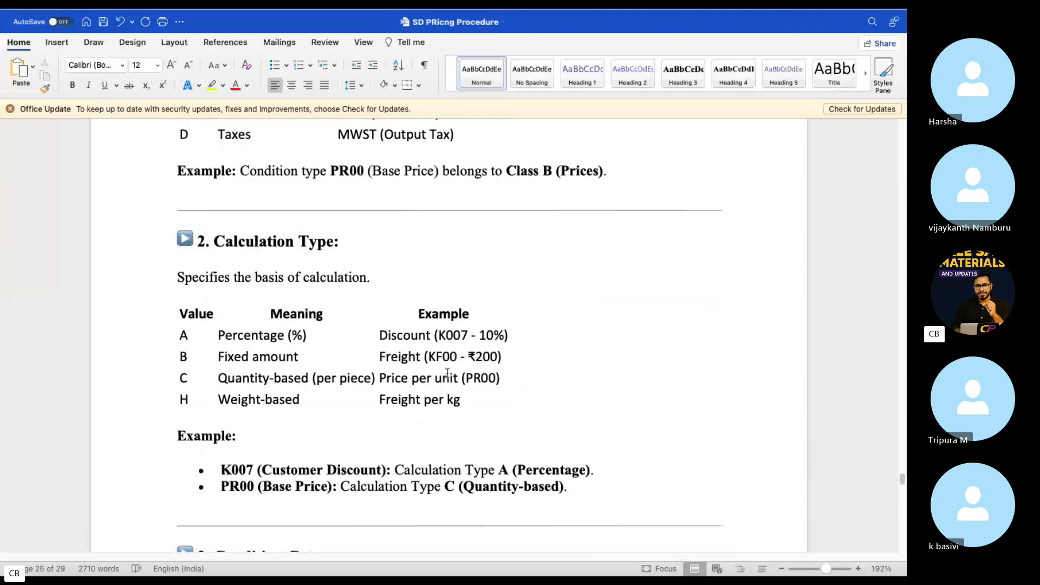
scroll(447, 373, up, 20)
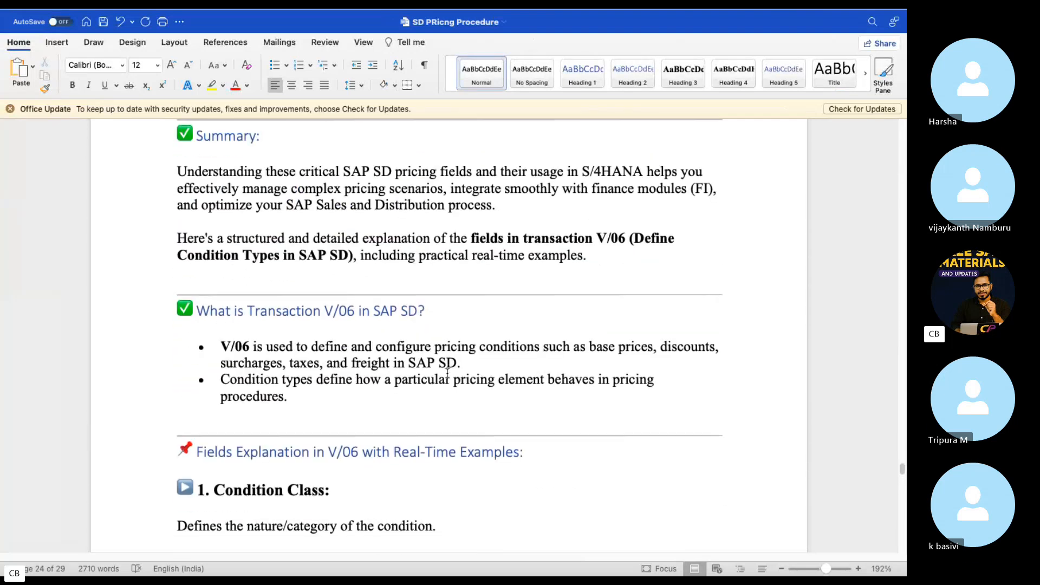
scroll(448, 372, down, 3)
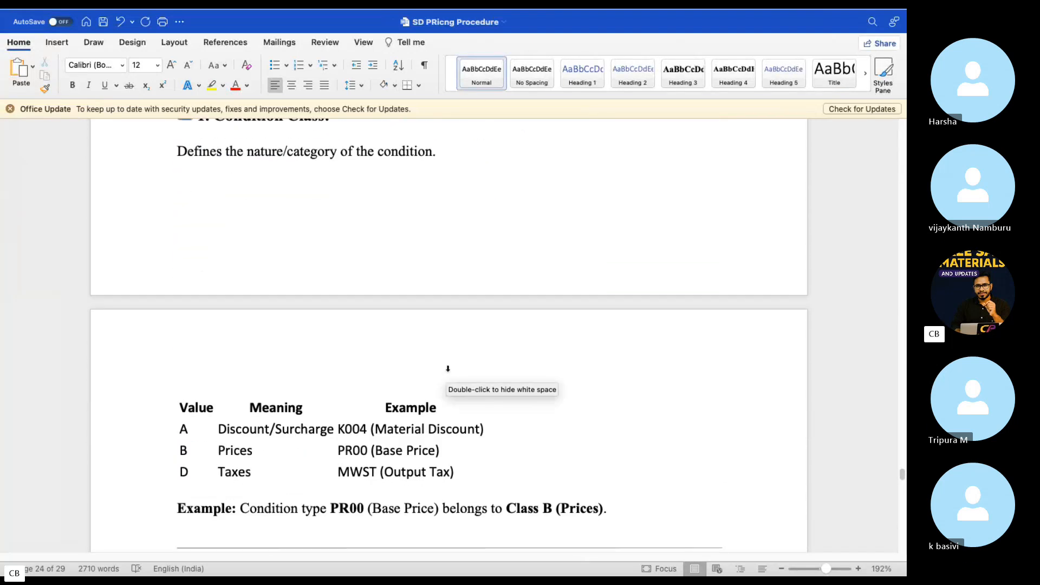
scroll(449, 372, up, 1)
scroll(523, 370, down, 10)
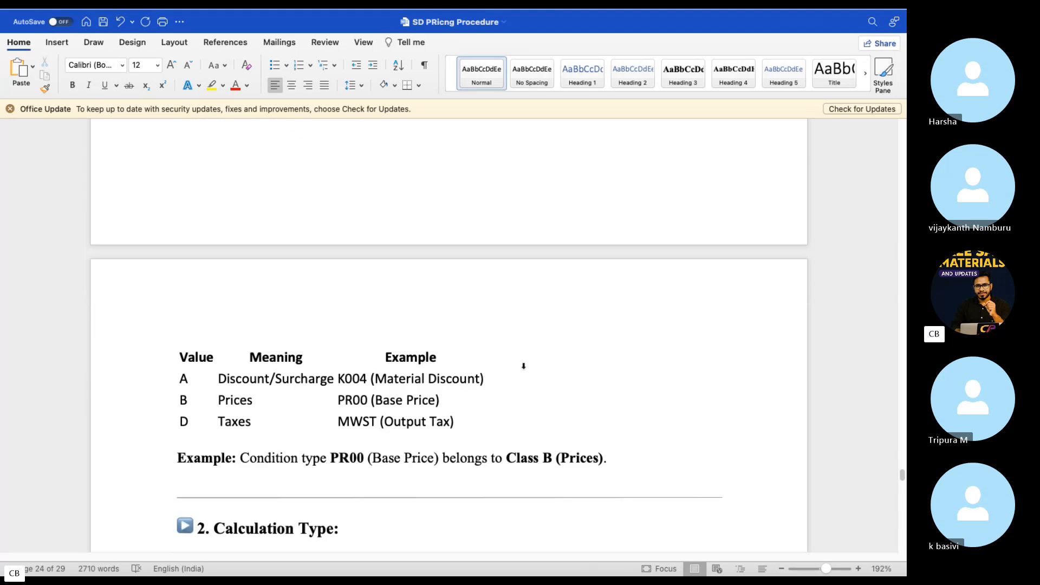
scroll(523, 370, down, 8)
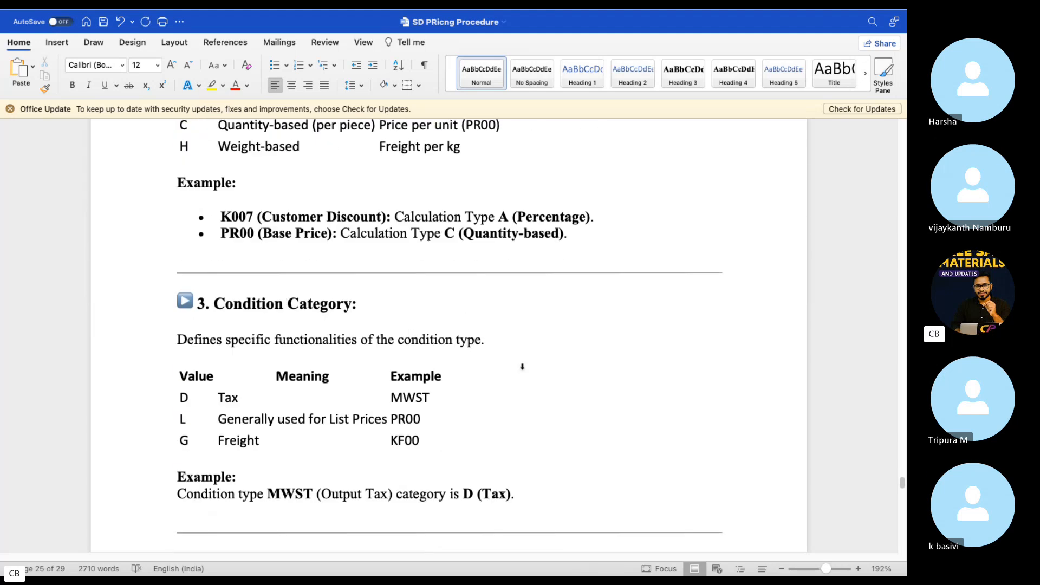
Read the Condition Category and Plus/Minus explanations with their example tables, highlighting the tax, freight and discount examples.
triple_click(384, 311)
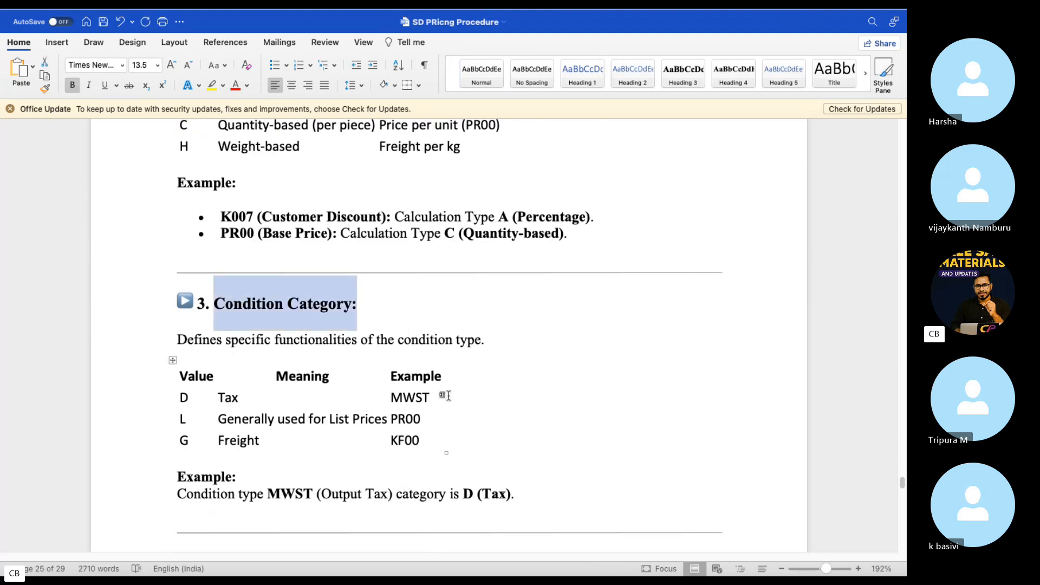
drag(431, 397, 355, 399)
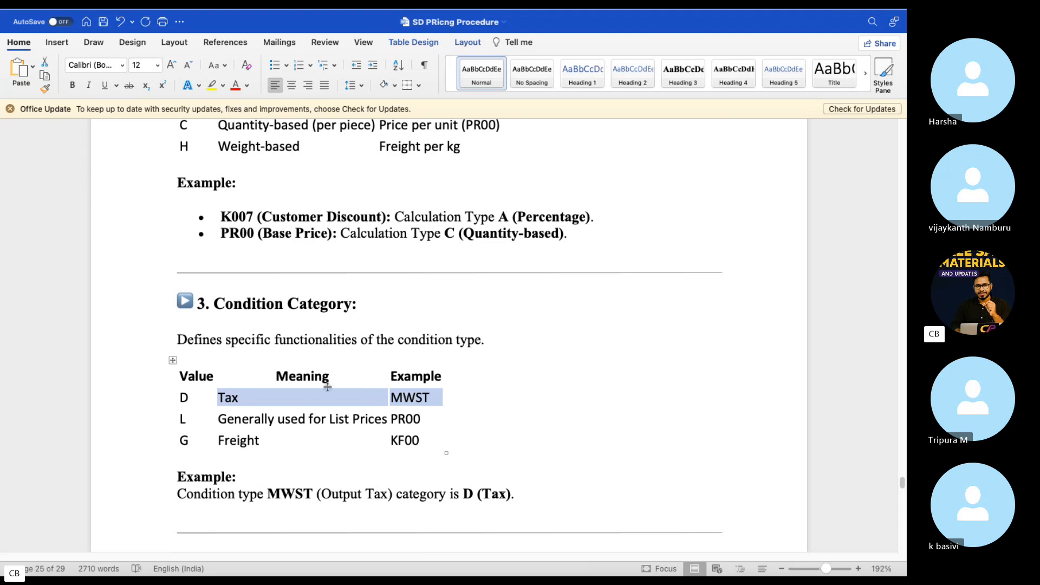
scroll(351, 436, down, 6)
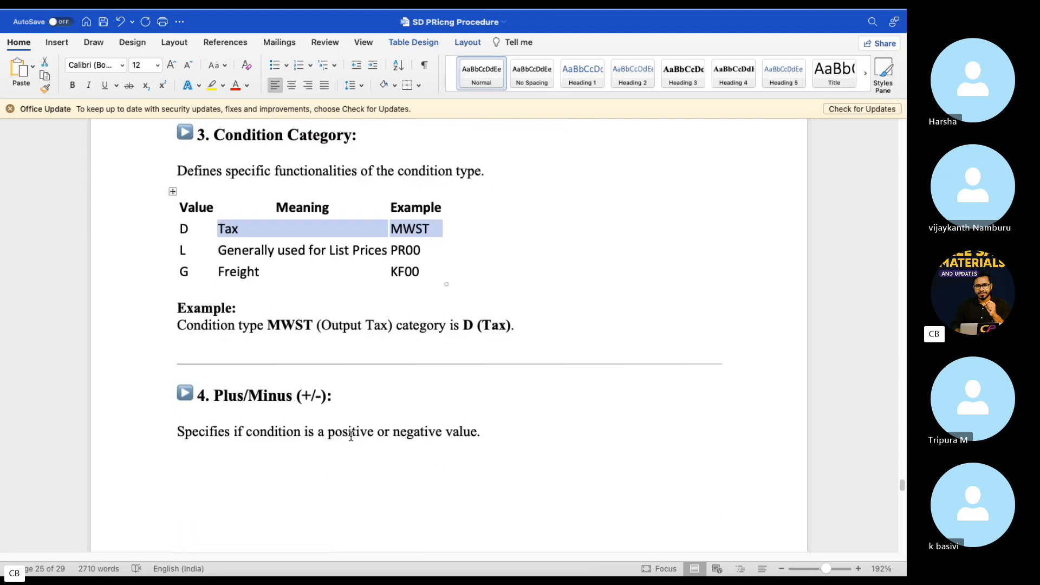
scroll(382, 371, down, 3)
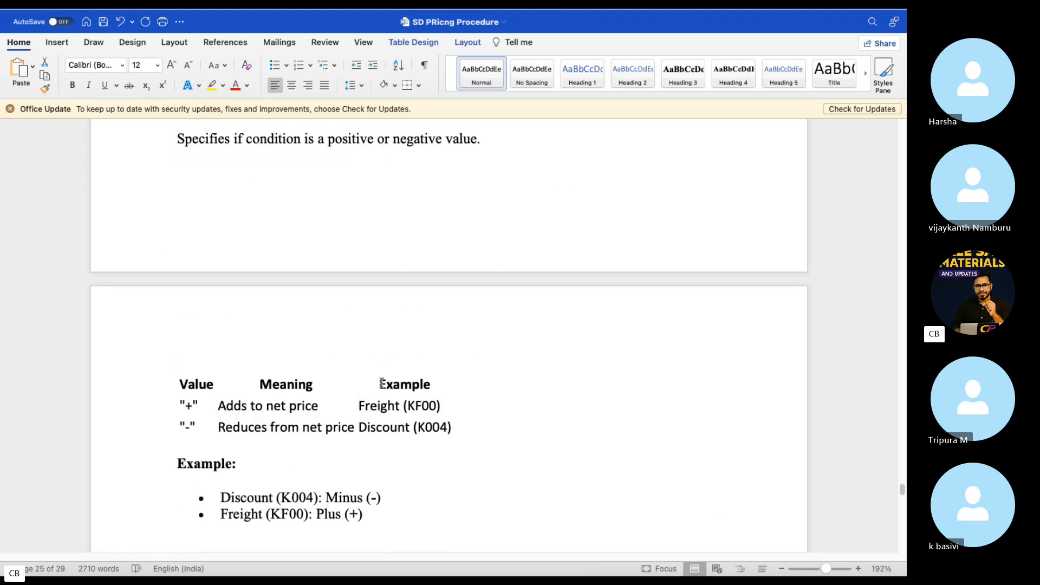
mouse_move(453, 398)
mouse_down()
mouse_move(421, 402)
mouse_move(457, 403)
mouse_up()
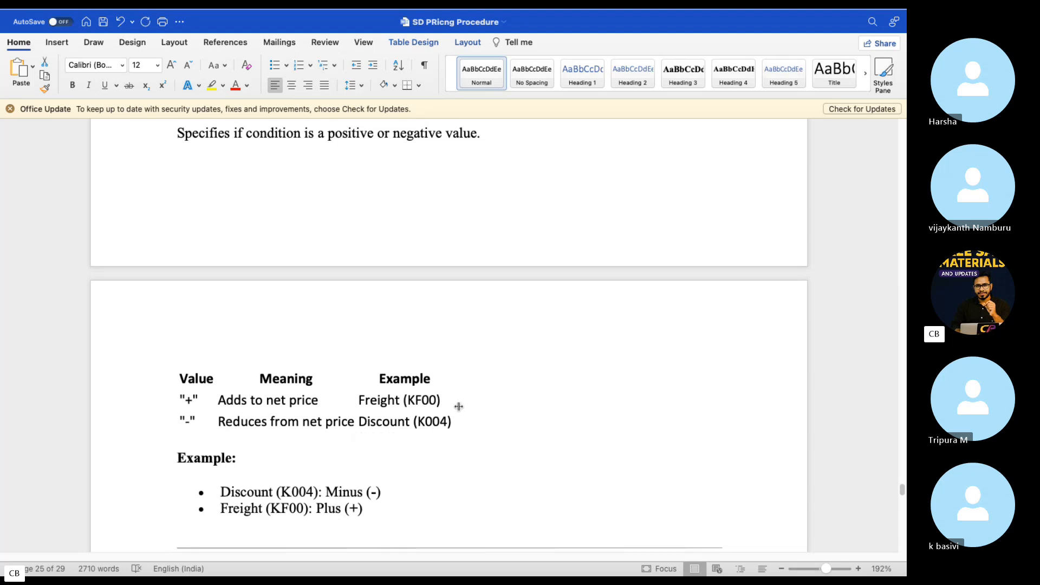
drag(406, 424, 433, 423)
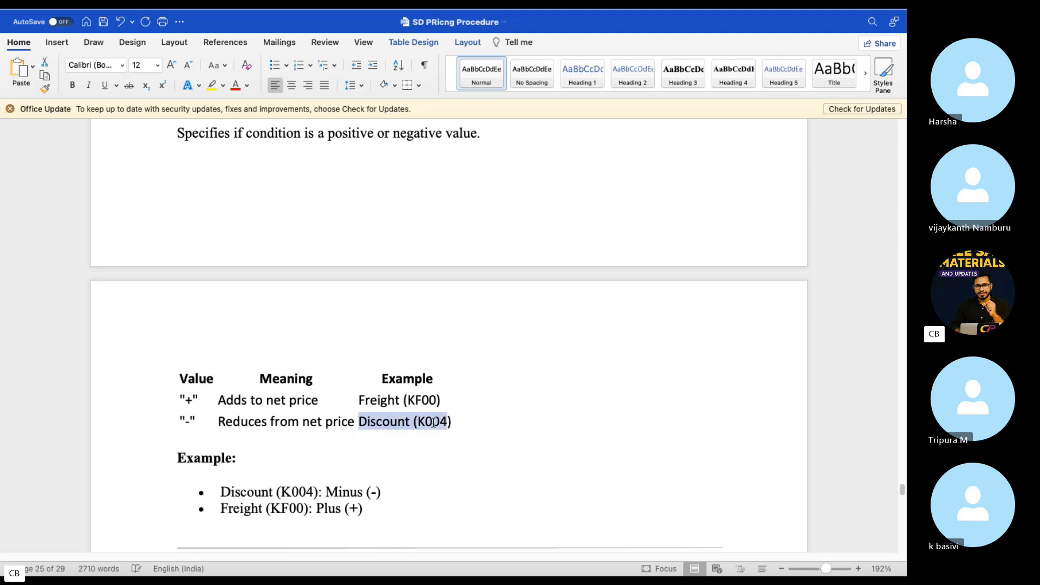
drag(381, 399, 345, 442)
scroll(368, 463, down, 3)
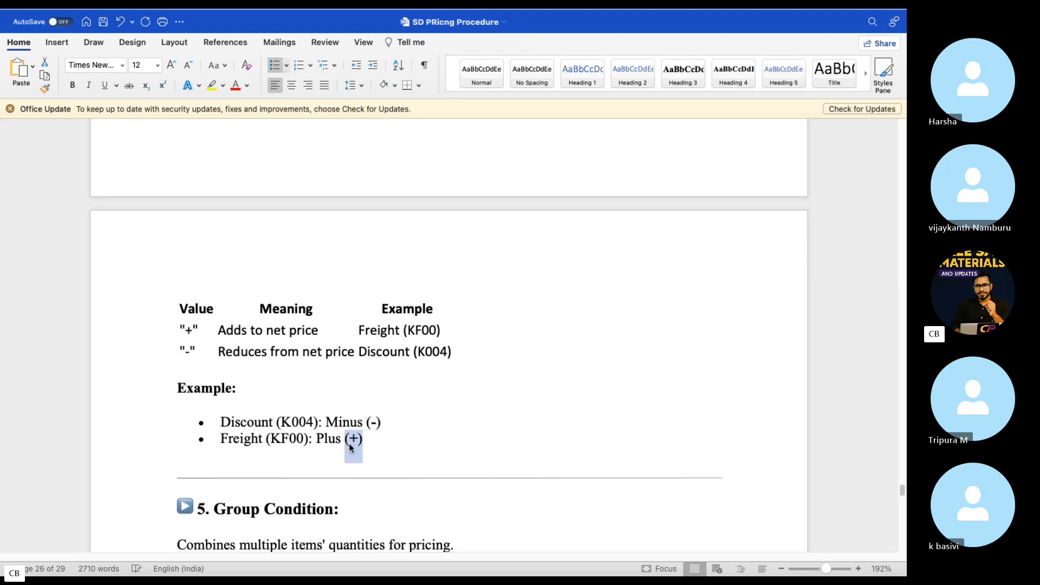
scroll(378, 451, down, 7)
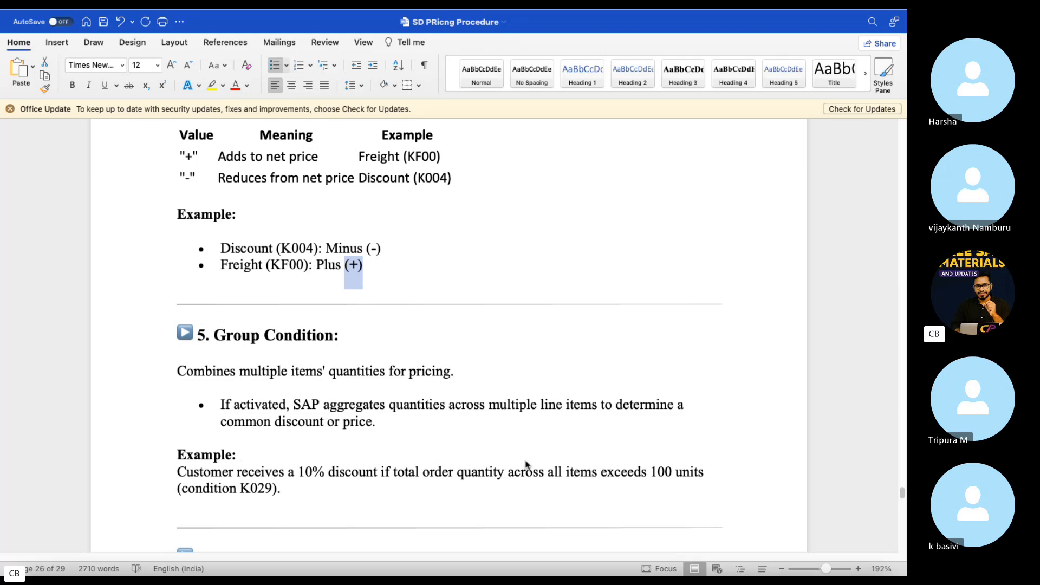
Switch to the SAP remote session and review the structure condition and group condition fields of condition type ZCHA.
key(ctrl+Left)
click(560, 559)
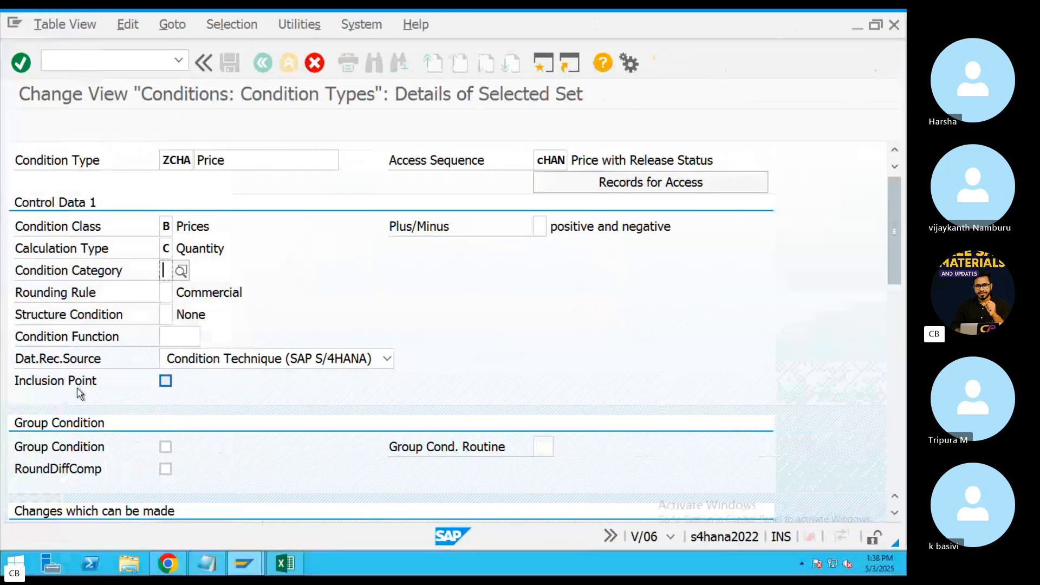
scroll(77, 388, down, 1)
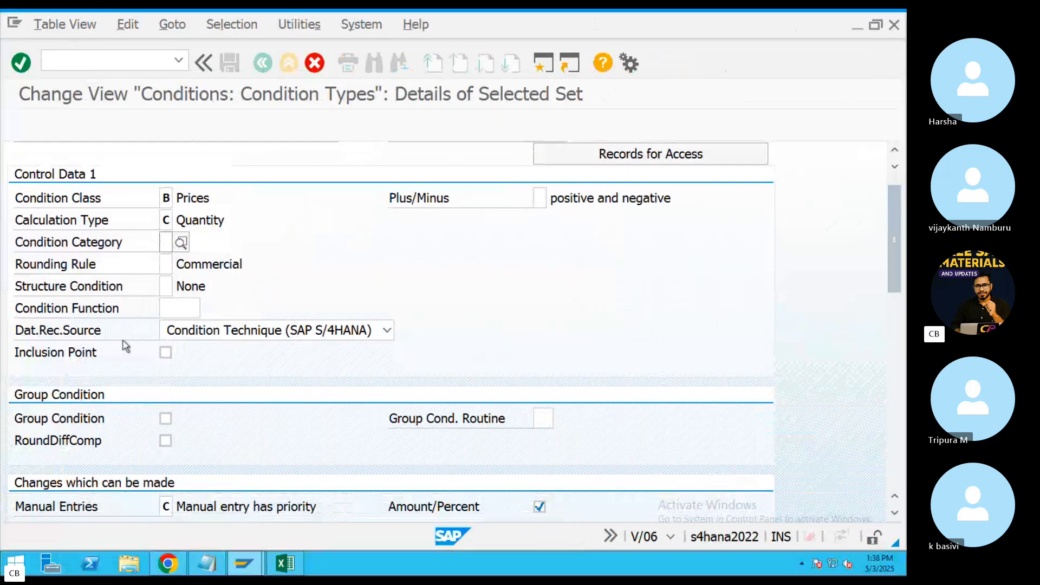
click(167, 286)
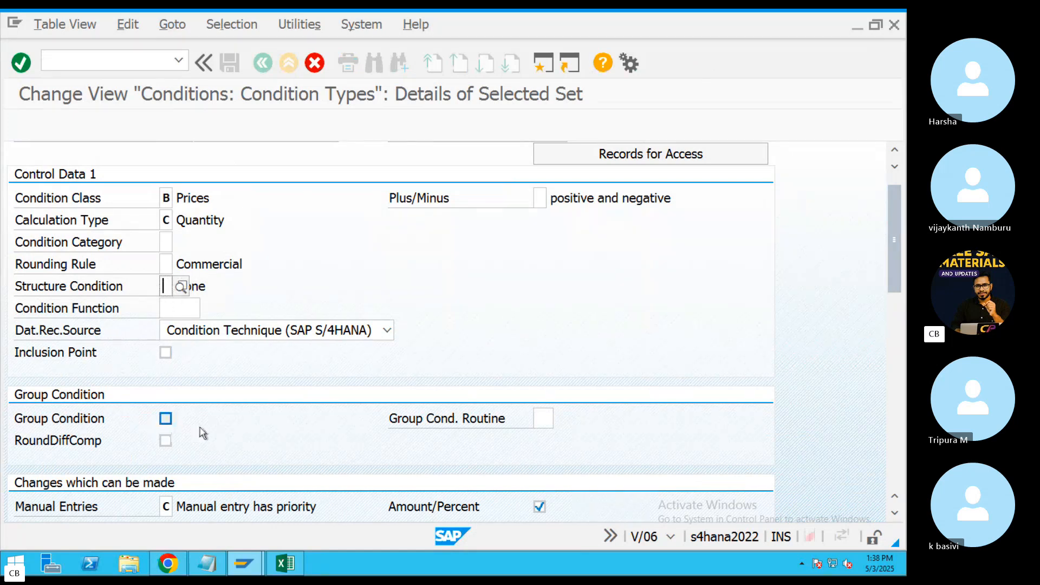
Switch back to the Word document and read the Group Condition section, highlighting the quantity aggregation rule and the K029 discount example.
key(ctrl+Left)
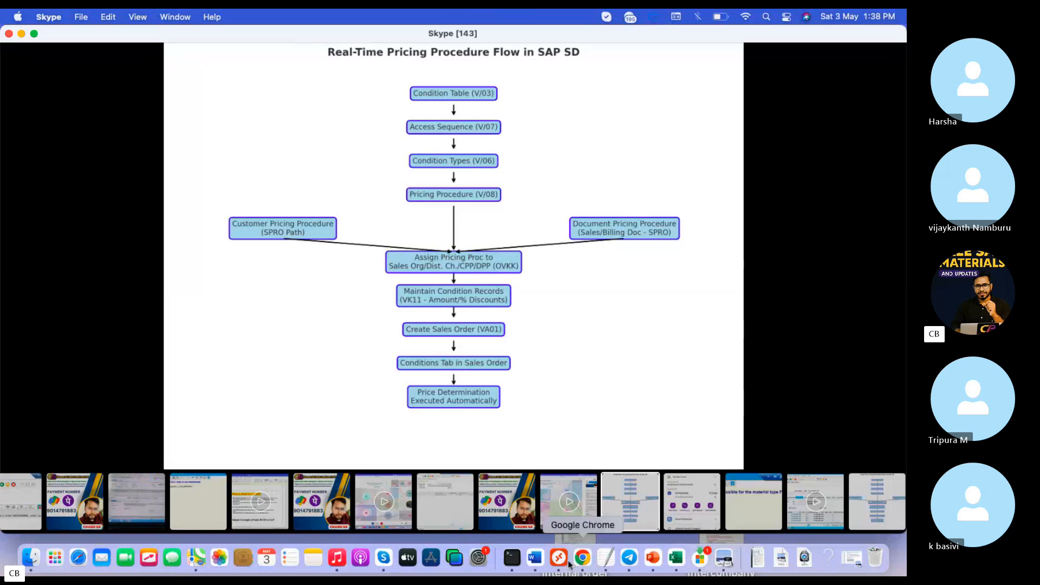
click(535, 556)
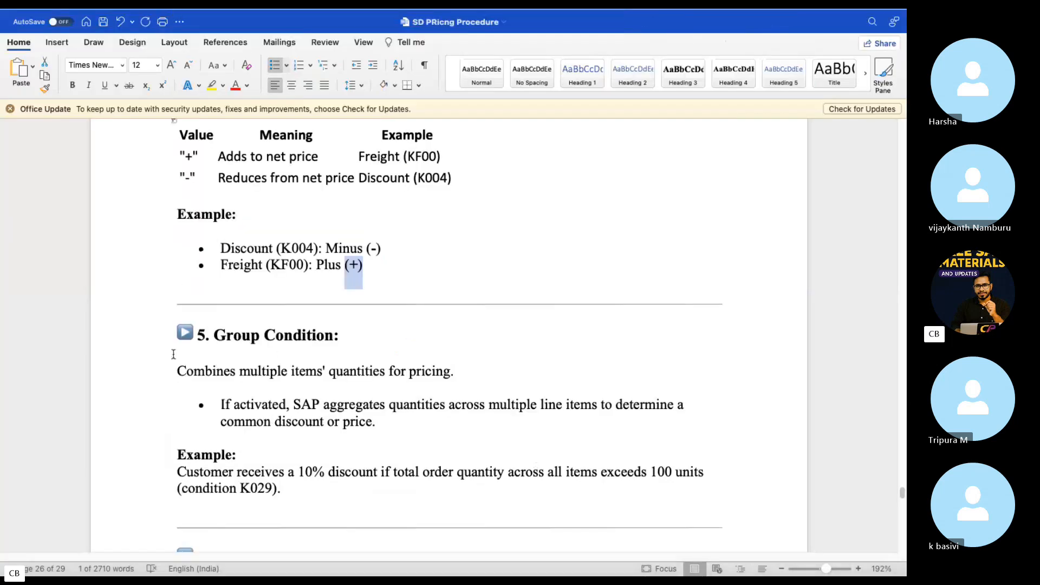
drag(177, 472, 690, 477)
click(465, 491)
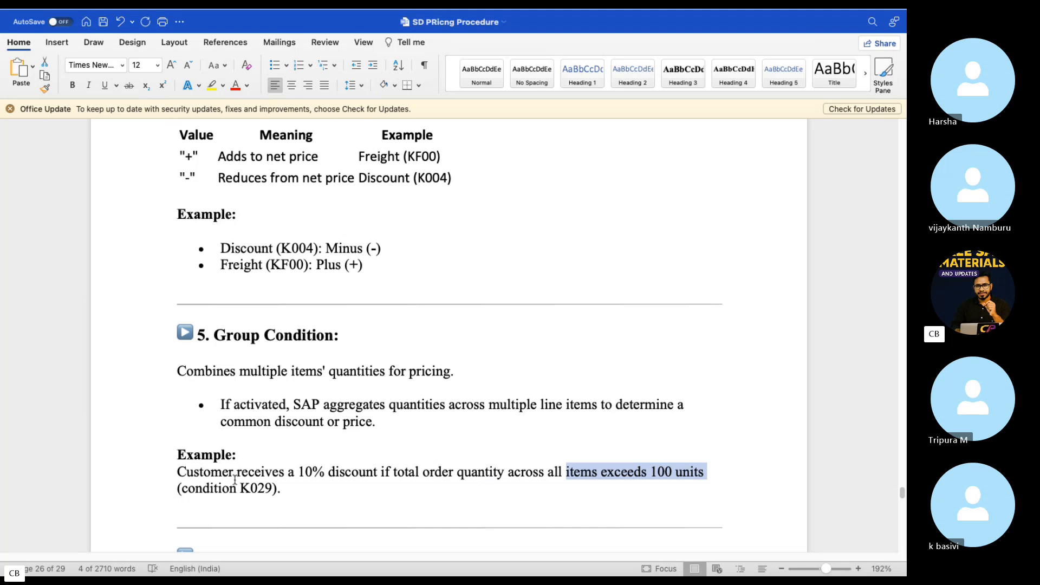
drag(340, 336, 206, 337)
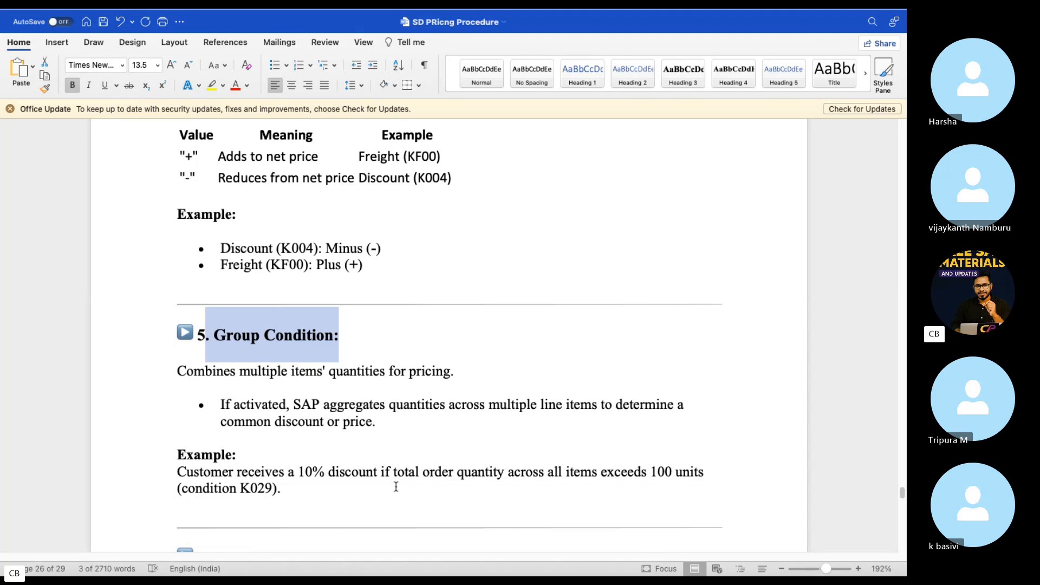
drag(248, 488, 266, 487)
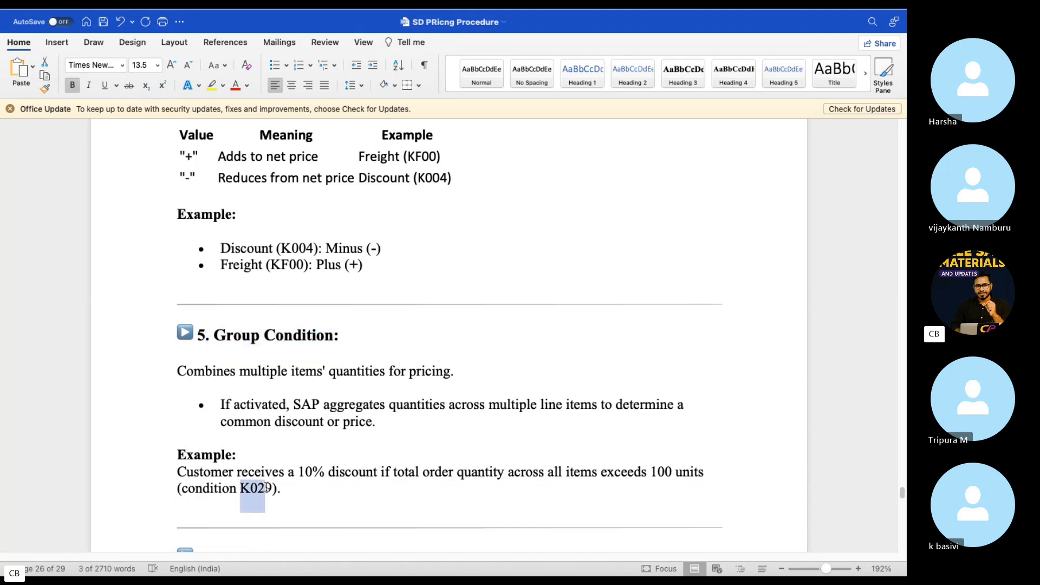
drag(220, 404, 252, 404)
drag(323, 404, 671, 417)
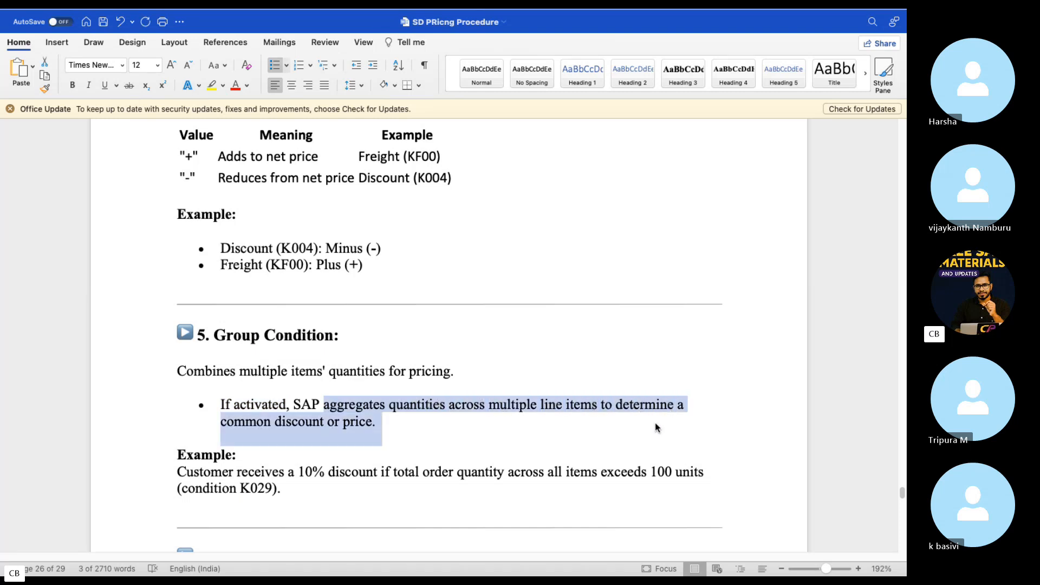
click(491, 438)
drag(335, 336, 214, 336)
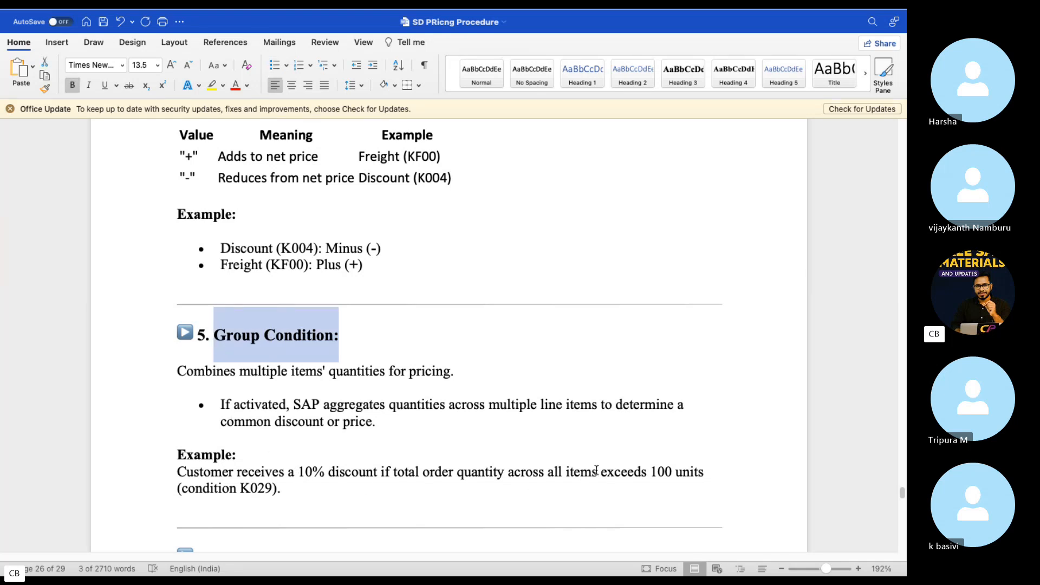
drag(549, 471, 697, 464)
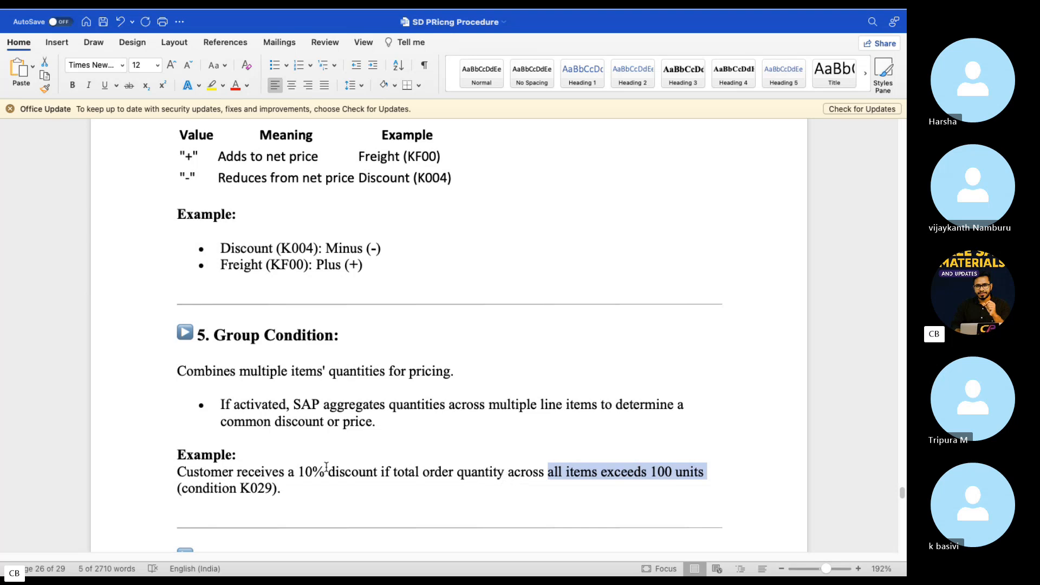
drag(327, 469, 173, 332)
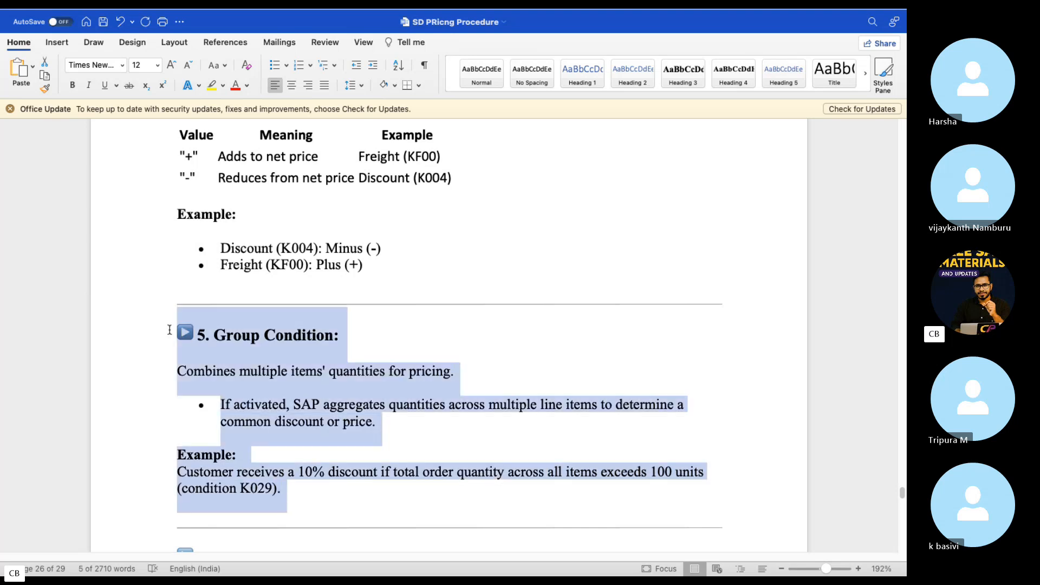
Read the Header Condition section, highlighting its scope, the rule for all items and the HB00 manual discount example.
scroll(408, 391, down, 1)
scroll(408, 391, down, 4)
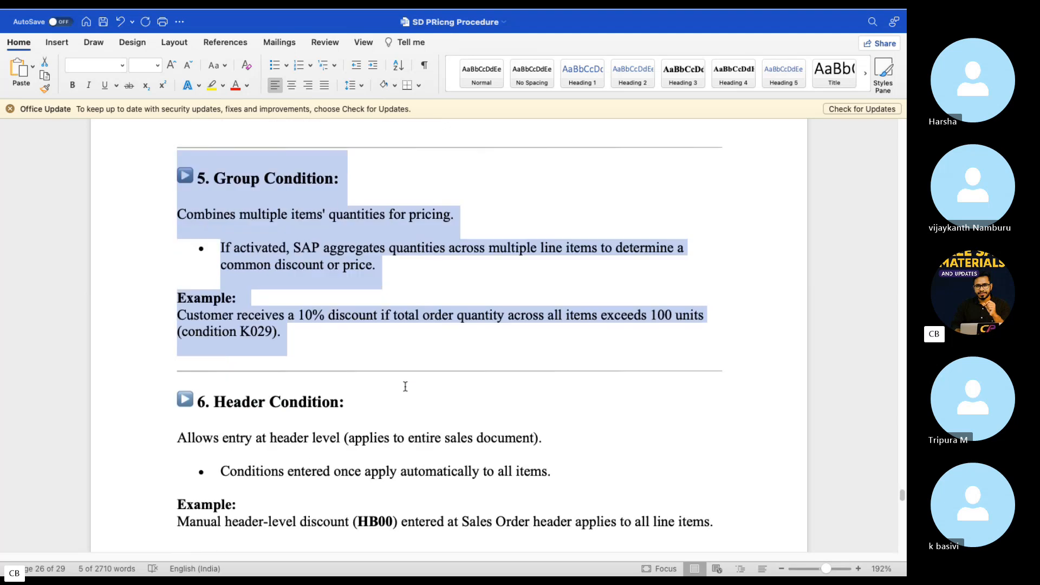
scroll(334, 359, up, 2)
scroll(334, 359, down, 2)
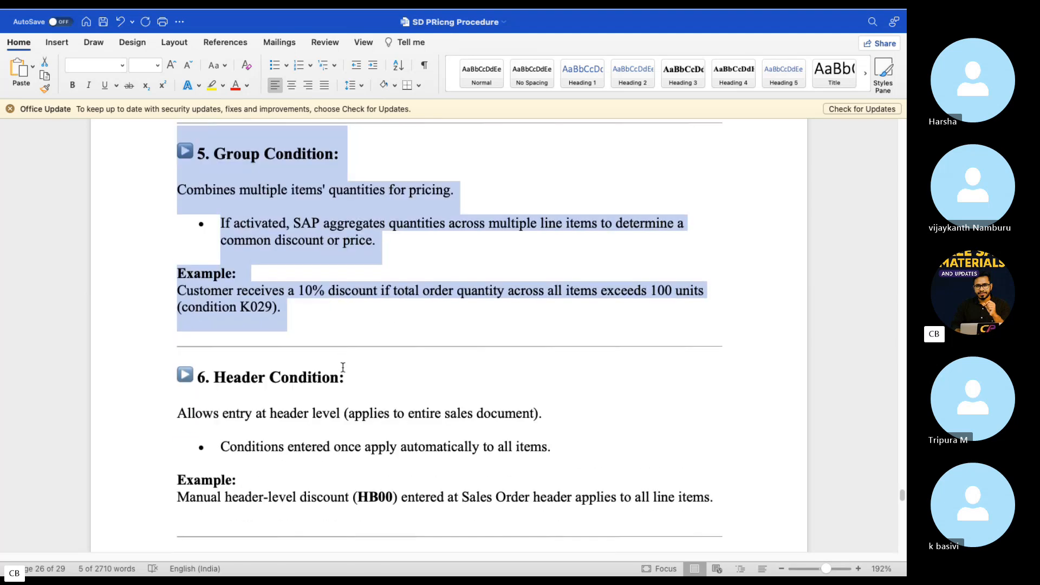
drag(346, 376, 214, 376)
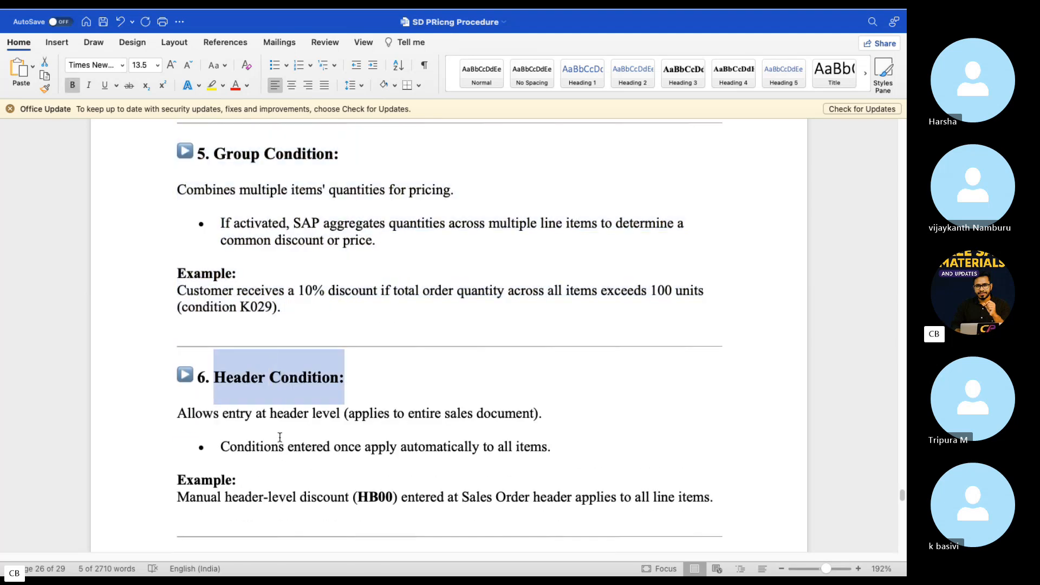
drag(222, 415, 524, 418)
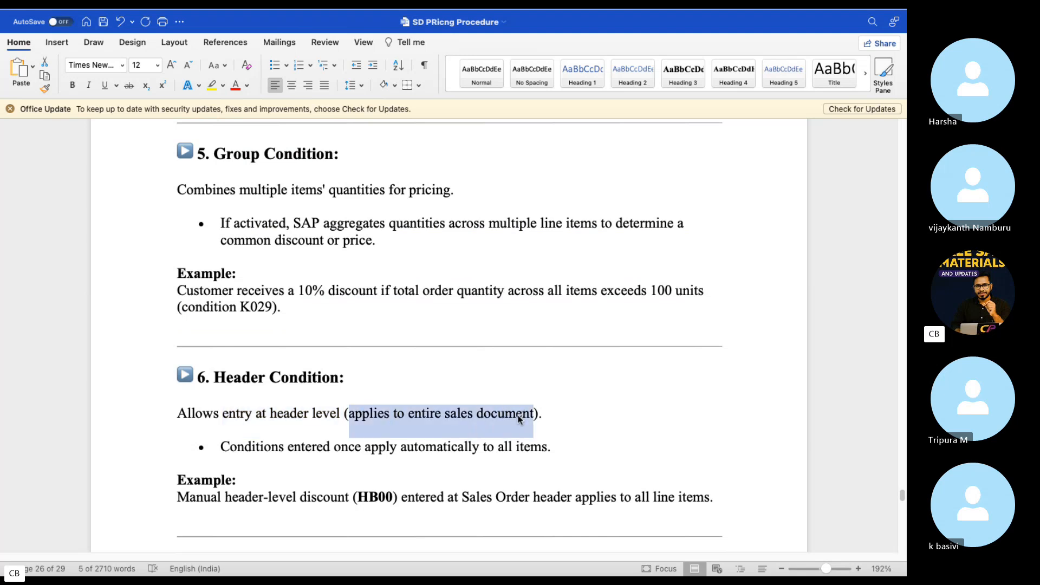
drag(221, 446, 546, 449)
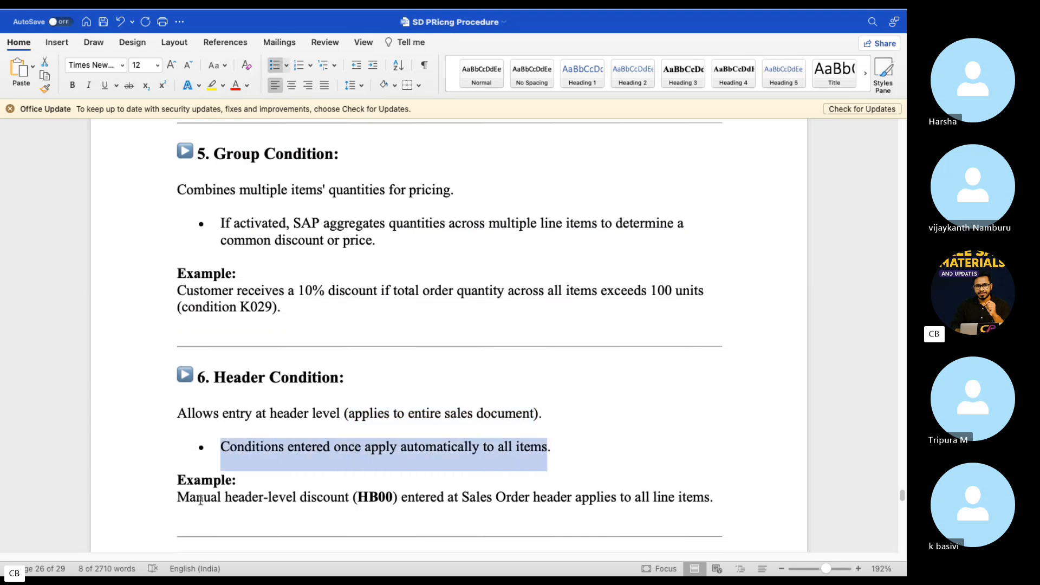
drag(208, 499, 392, 494)
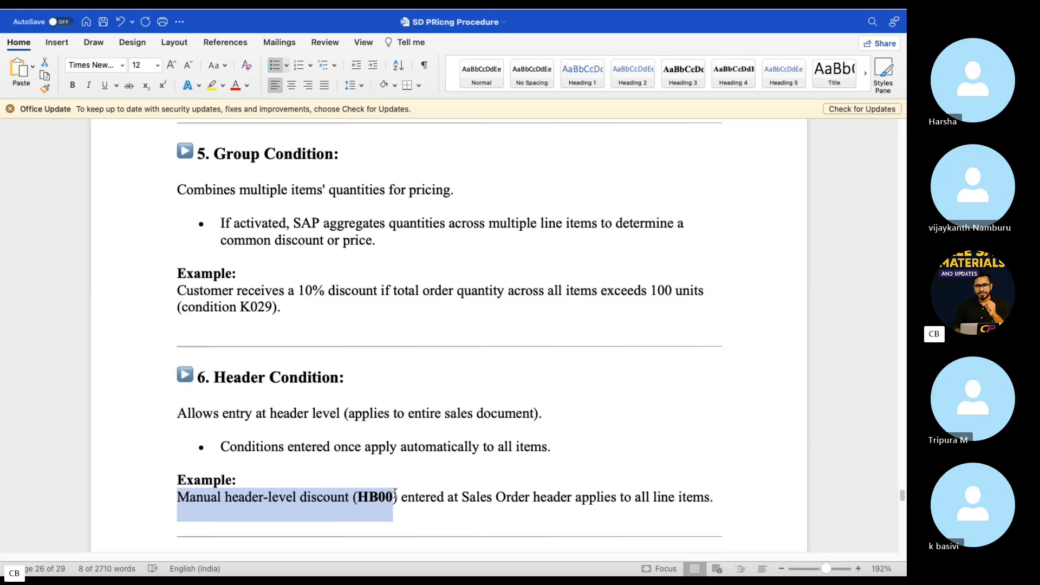
drag(402, 497, 353, 496)
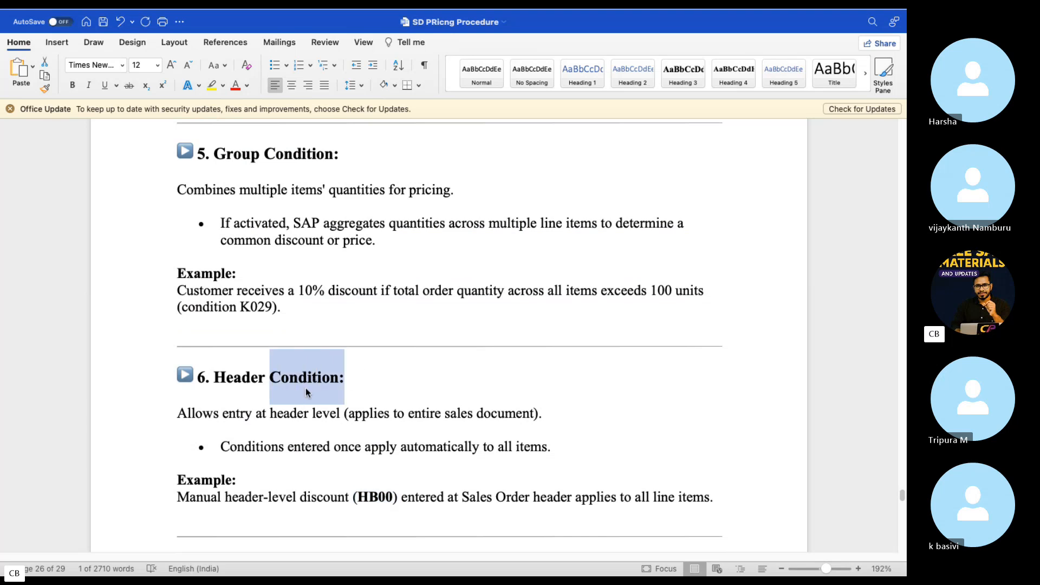
double_click(320, 384)
scroll(342, 442, down, 1)
scroll(341, 442, down, 3)
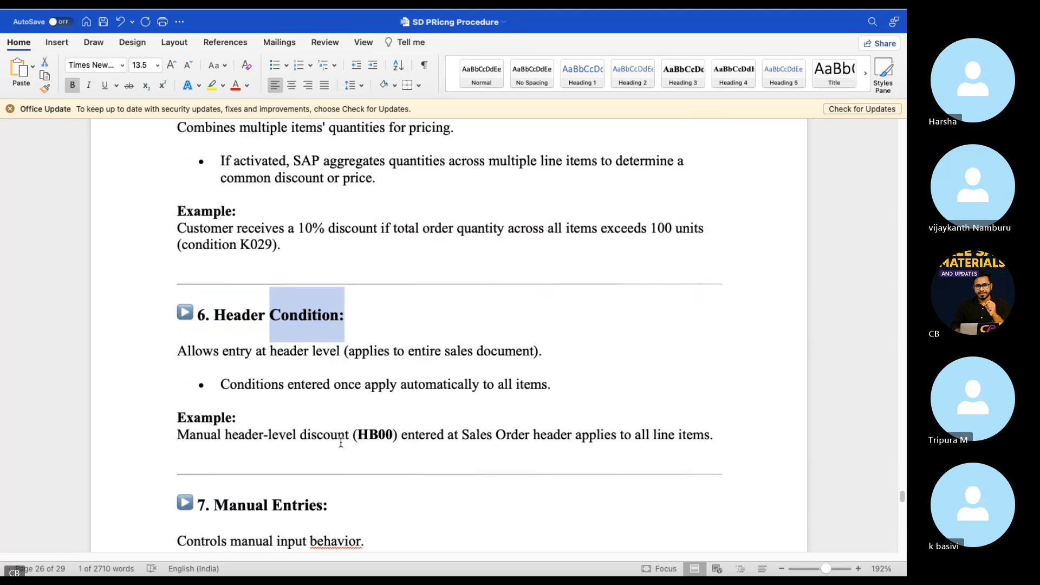
drag(399, 434, 358, 434)
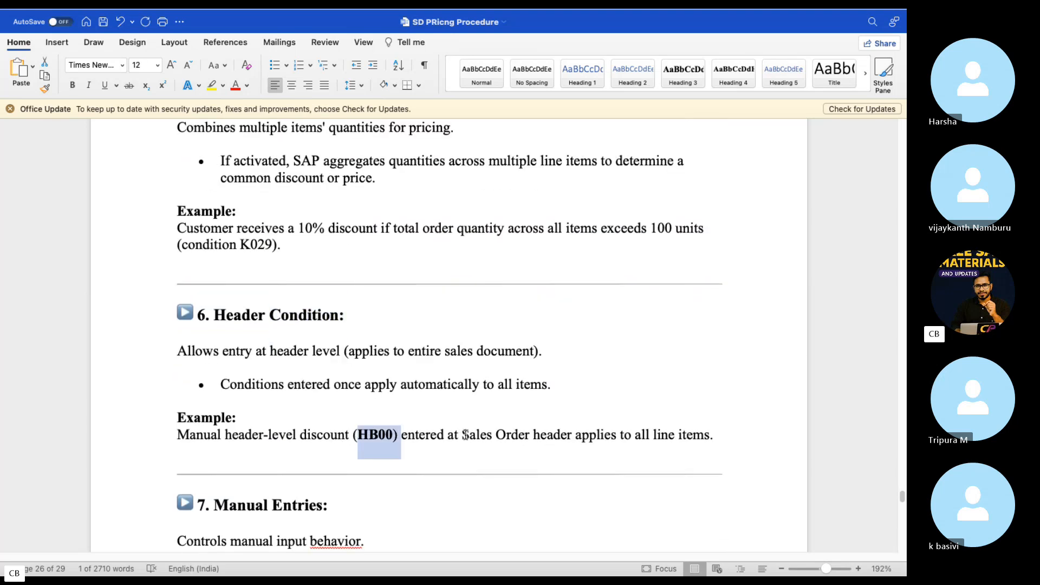
drag(463, 435, 725, 440)
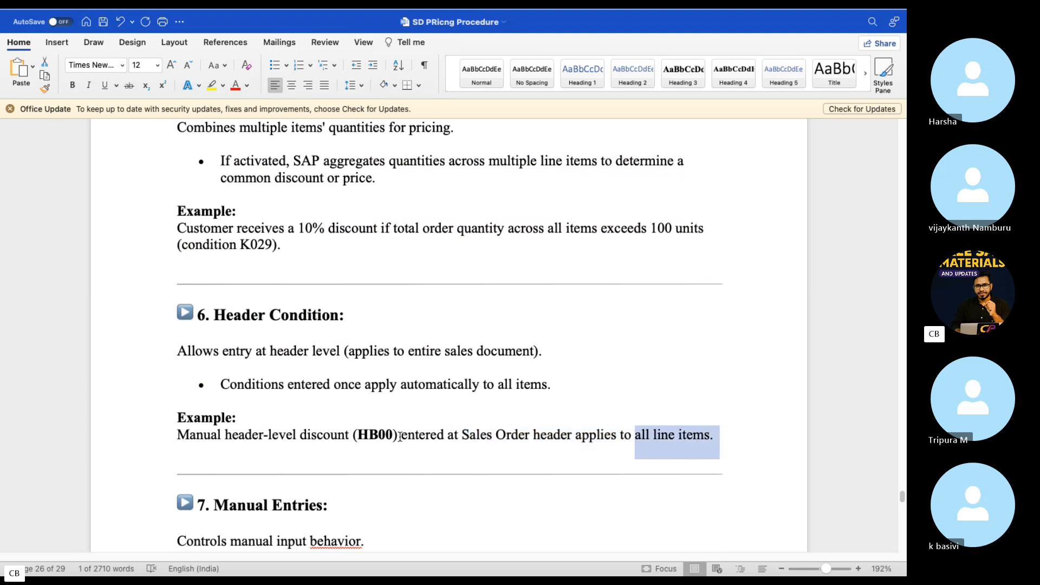
drag(393, 437, 303, 438)
Read the Manual Entries section with its table of values, meanings and examples.
scroll(319, 436, down, 4)
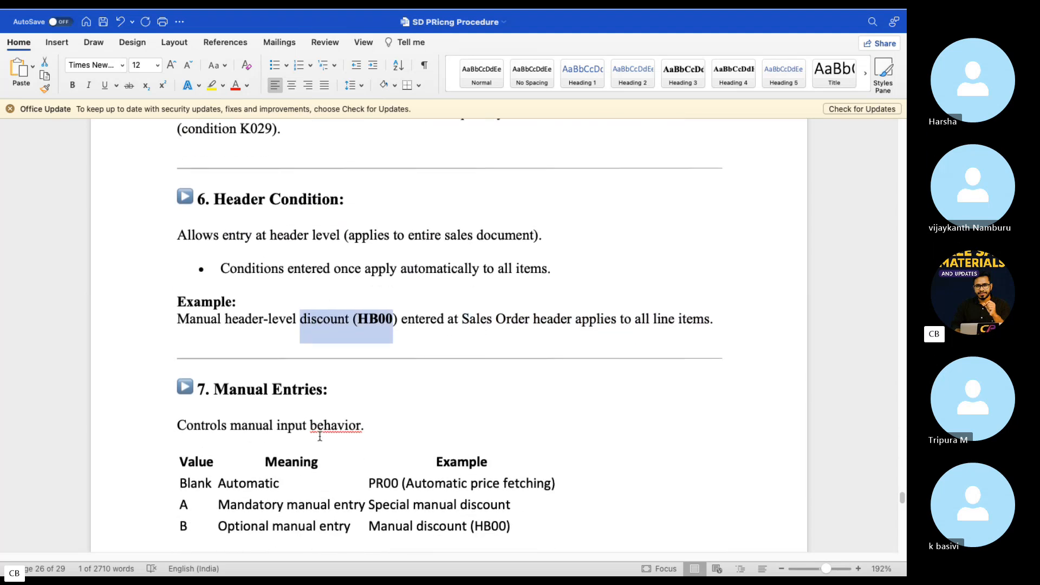
scroll(320, 437, down, 4)
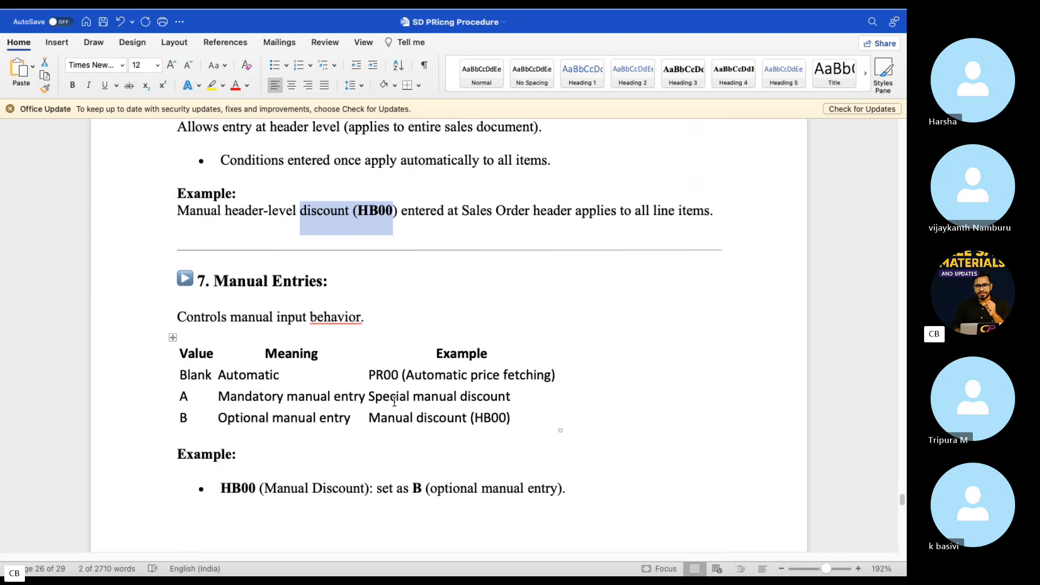
scroll(335, 428, down, 1)
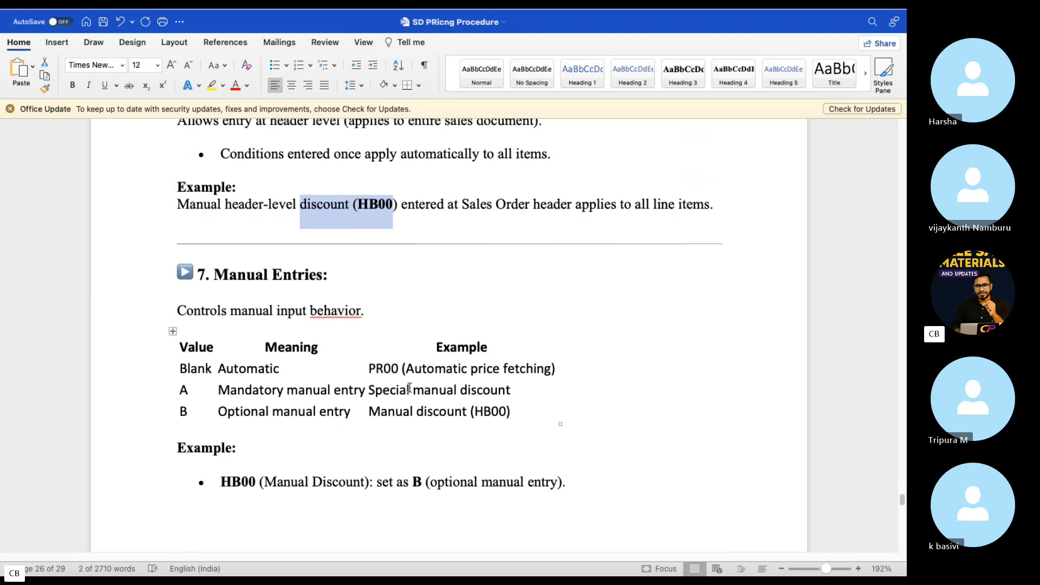
Switch to the SAP remote session and review condition type ZCHA from its control data down to the manual entries setting.
key(ctrl+Left)
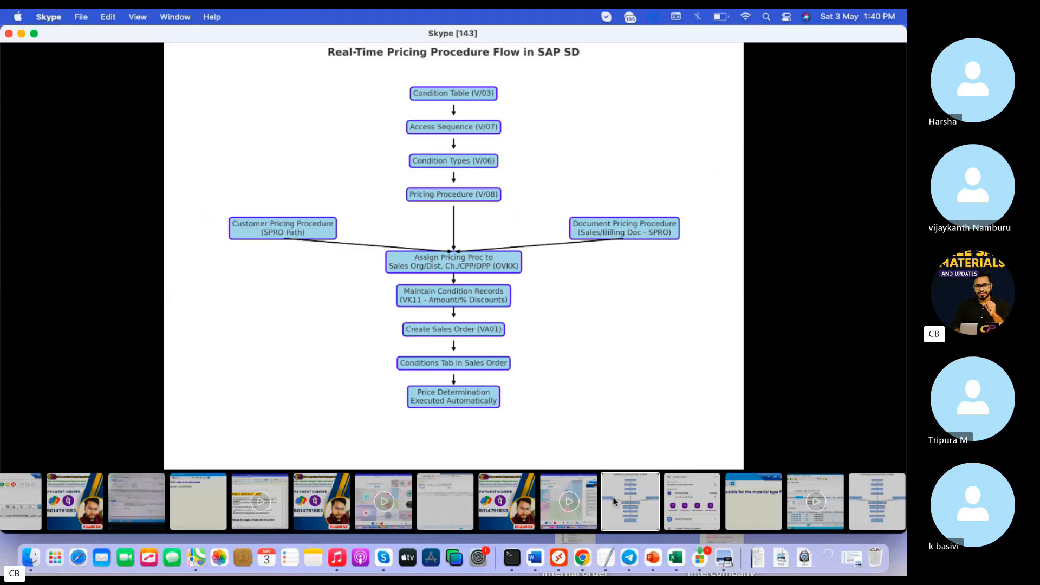
click(558, 567)
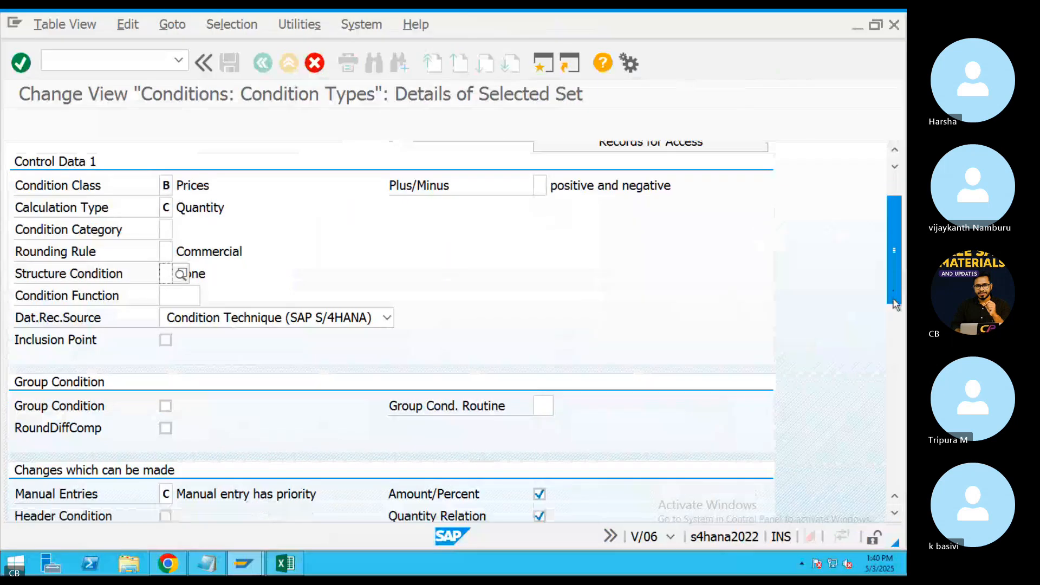
scroll(182, 293, down, 5)
scroll(266, 271, up, 5)
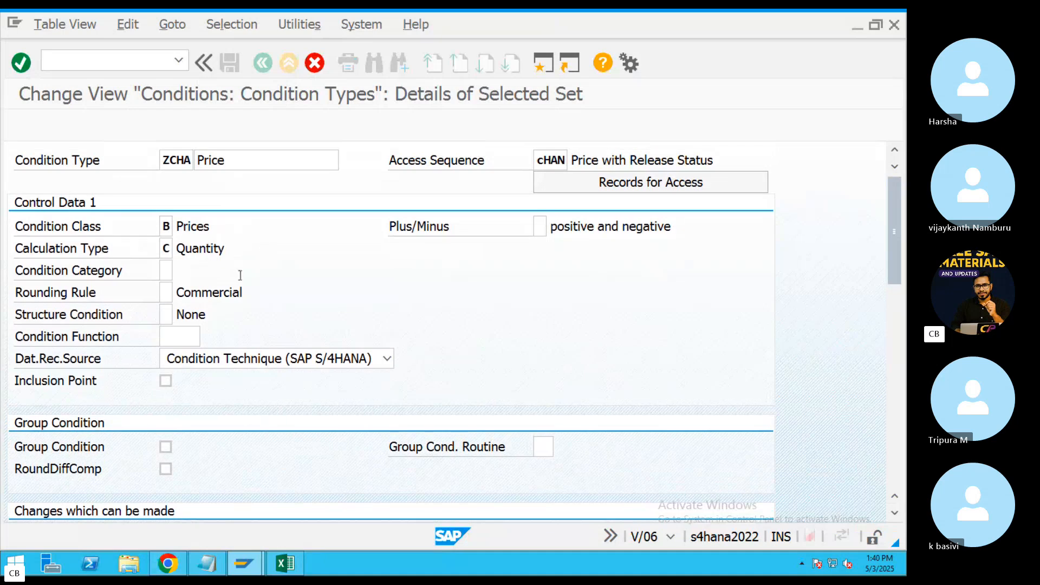
scroll(241, 272, down, 3)
scroll(227, 285, down, 5)
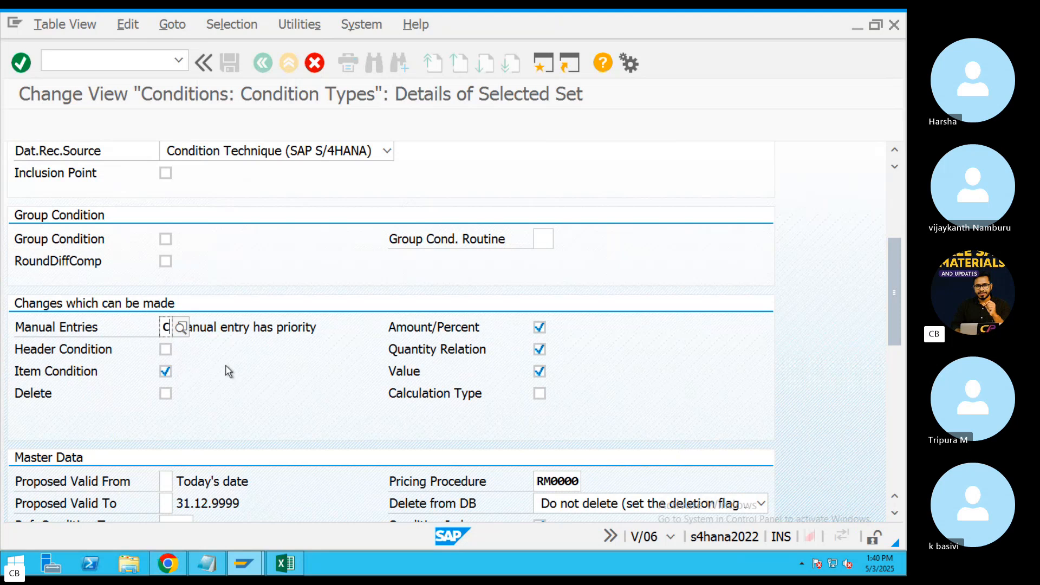
Reopen the SAP remote session and review ZCHA's change options, master data pricing procedure and scale settings.
key(ctrl+Left)
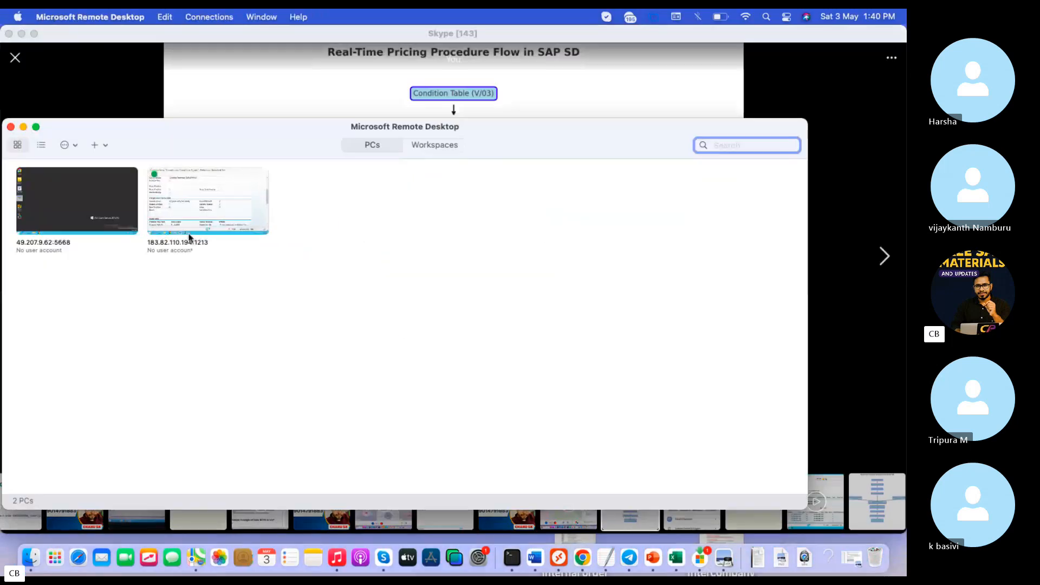
double_click(208, 205)
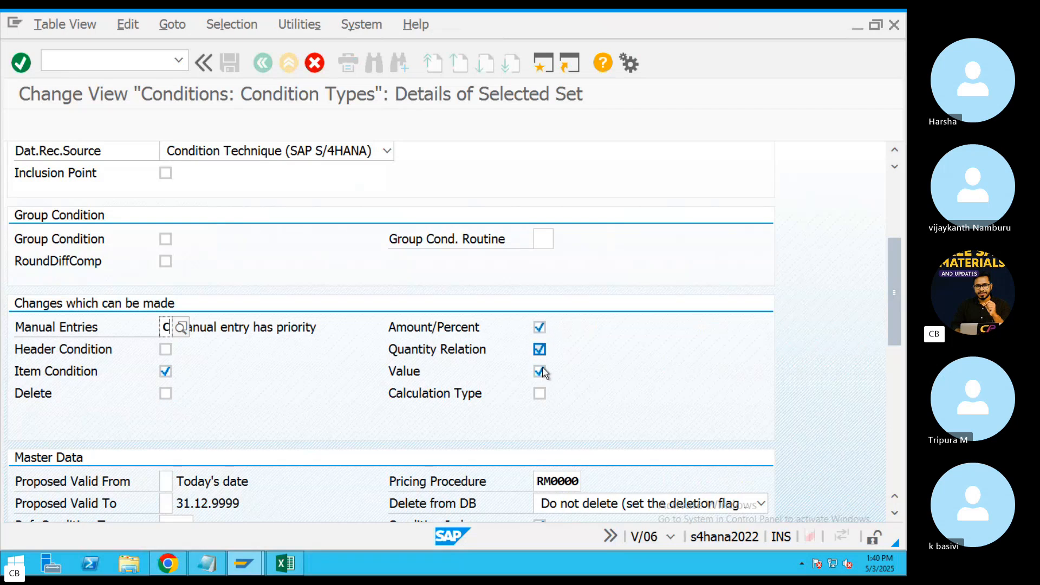
double_click(553, 480)
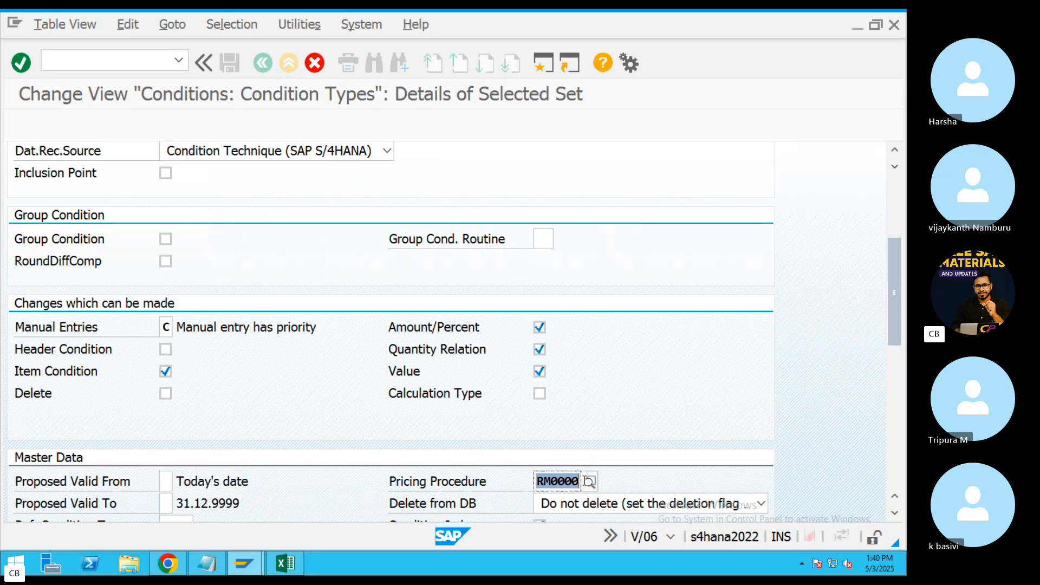
scroll(395, 320, up, 5)
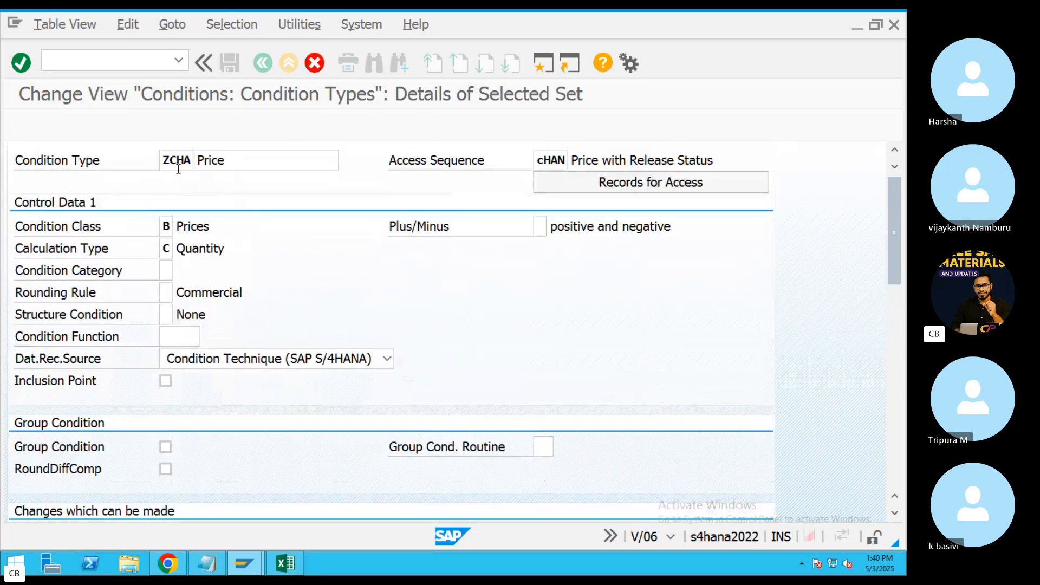
drag(896, 240, 892, 367)
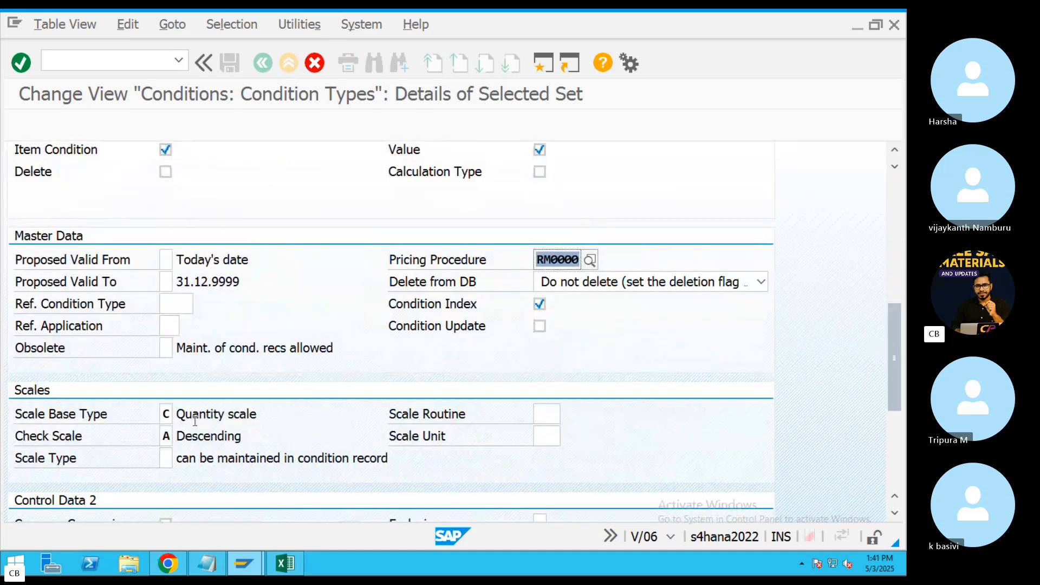
Switch to the Word document and read the Scale Basis & Scale Type section, selecting its K004 quantity scale example and discount table.
key(ctrl+Left)
click(536, 557)
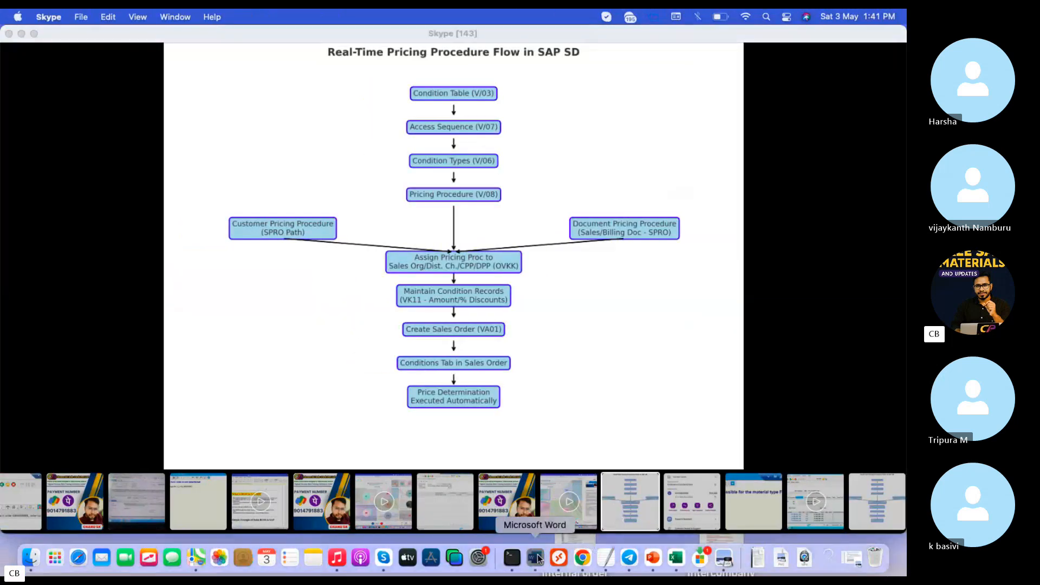
scroll(478, 379, down, 10)
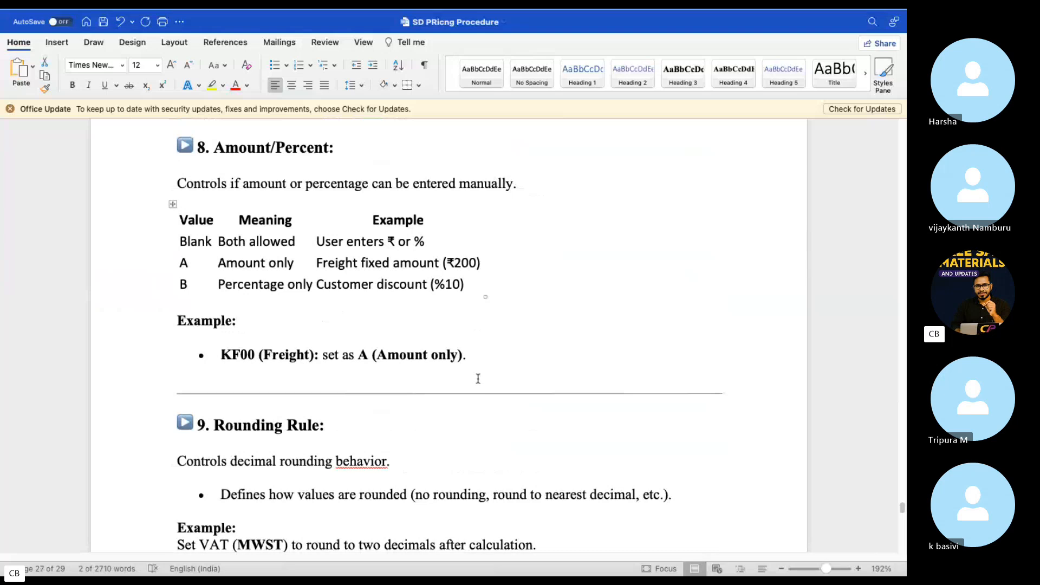
scroll(478, 379, down, 15)
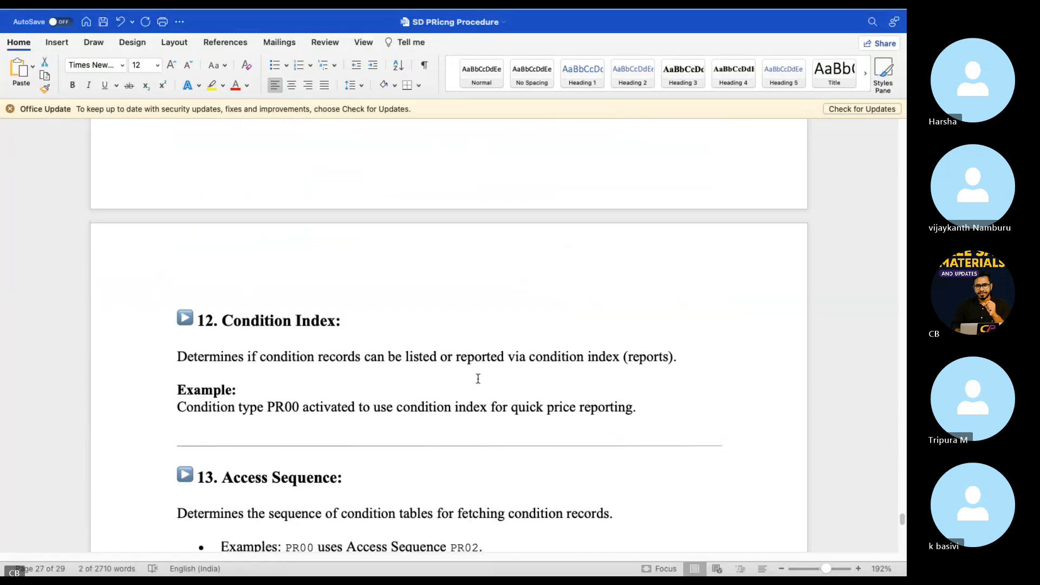
scroll(478, 379, down, 10)
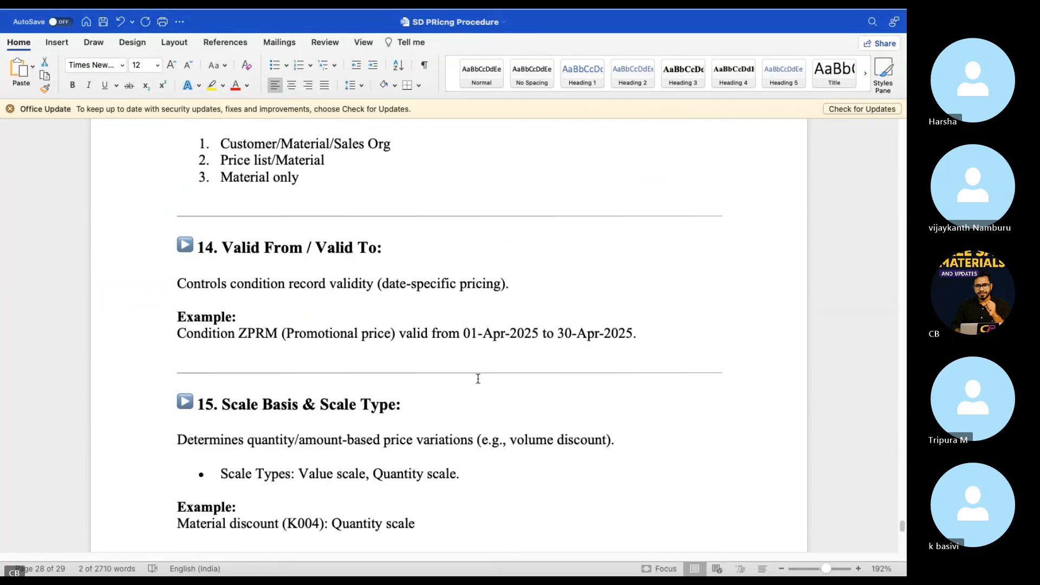
scroll(478, 379, down, 3)
scroll(545, 297, down, 2)
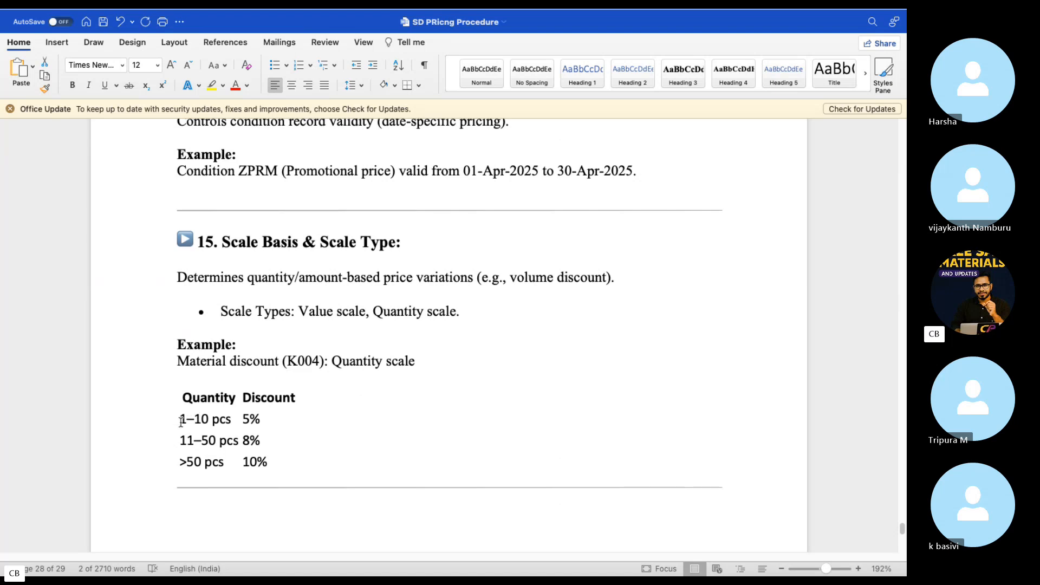
drag(181, 422, 231, 422)
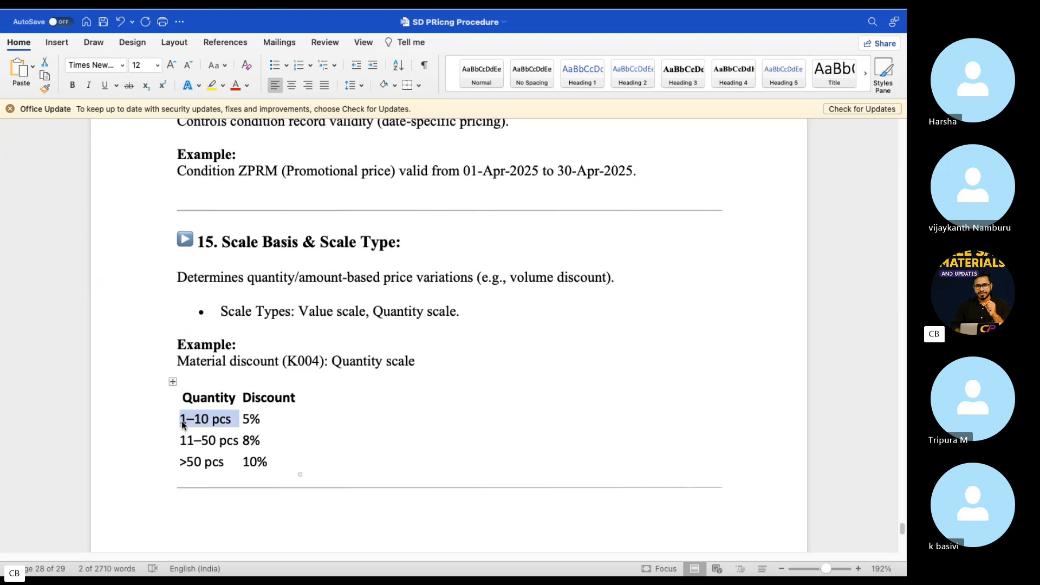
click(265, 420)
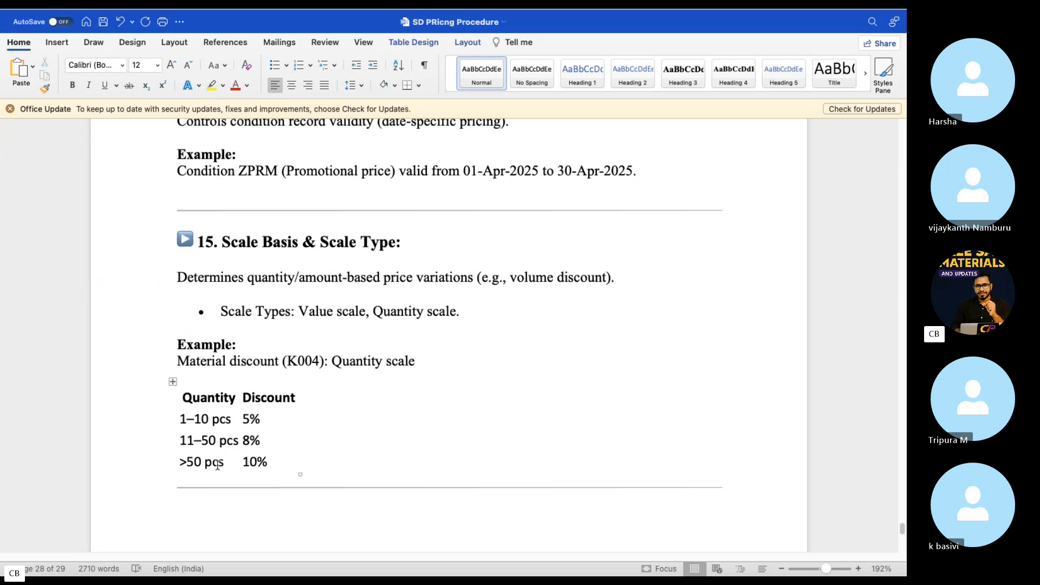
drag(179, 344, 292, 446)
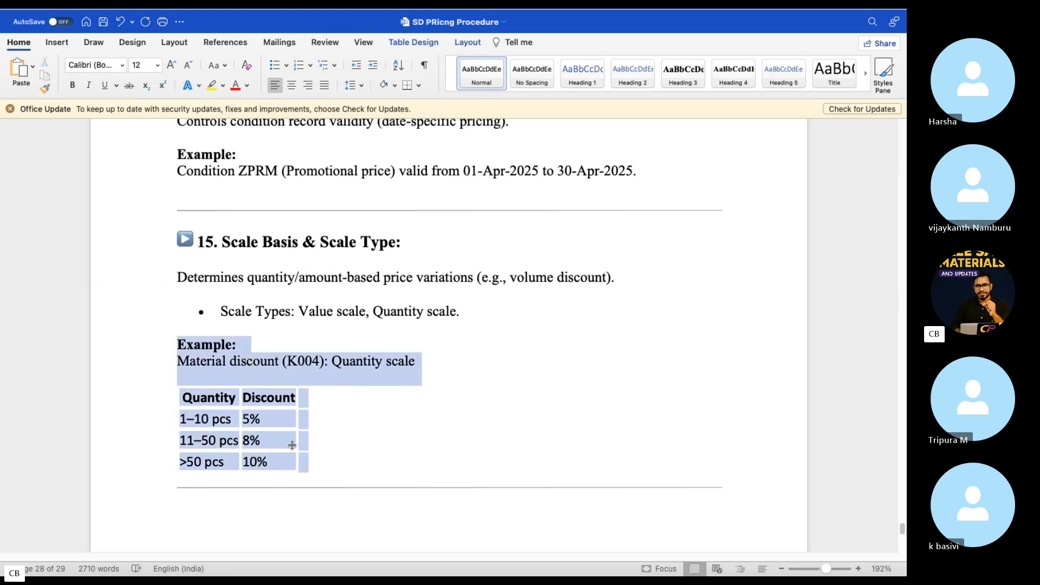
drag(223, 242, 348, 436)
scroll(350, 361, up, 2)
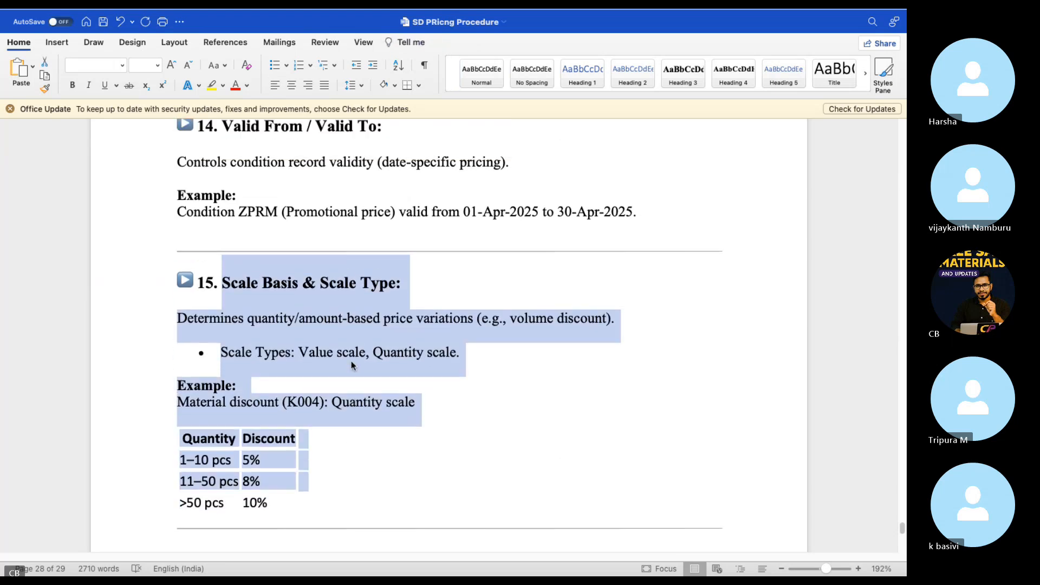
Read the Valid From / Valid To section, selecting its heading and the validity period in the ZPRM promotional price example.
scroll(351, 363, up, 4)
drag(238, 264, 357, 260)
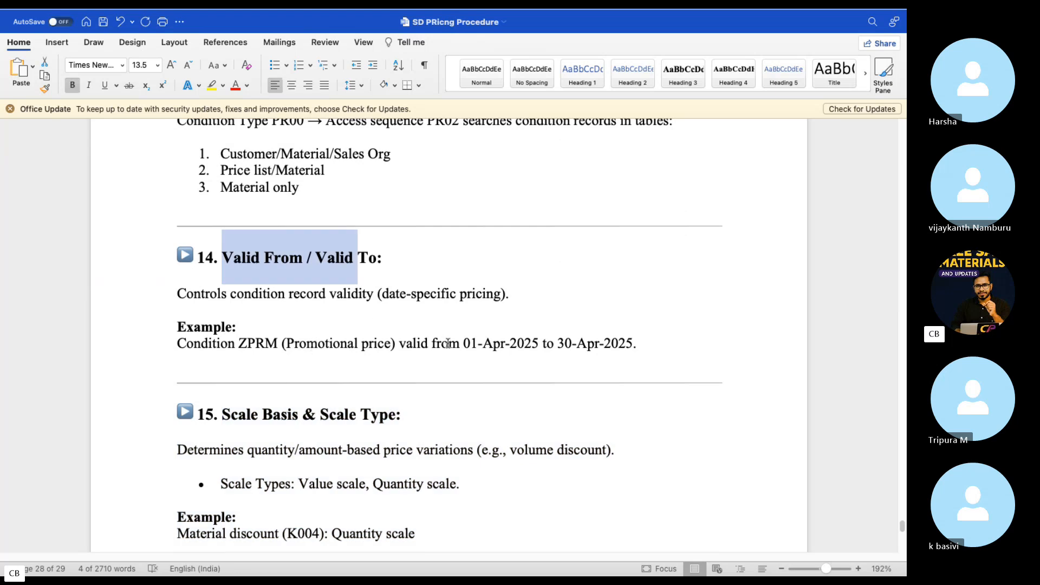
drag(399, 347, 599, 346)
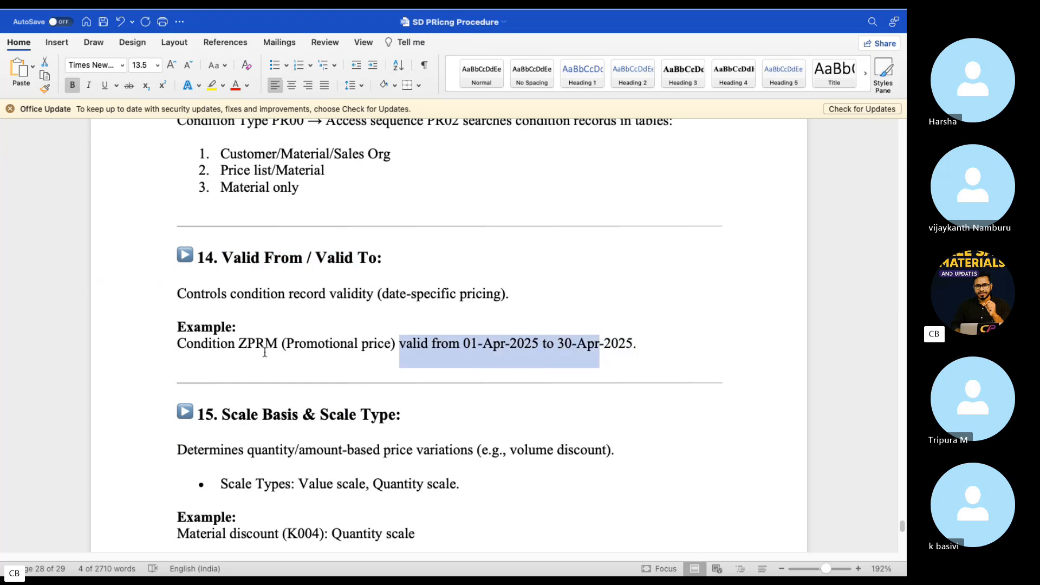
Switch to the SAP remote session and review the proposed validity dates and scale fields of condition type ZCHA.
key(ctrl+Left)
click(559, 558)
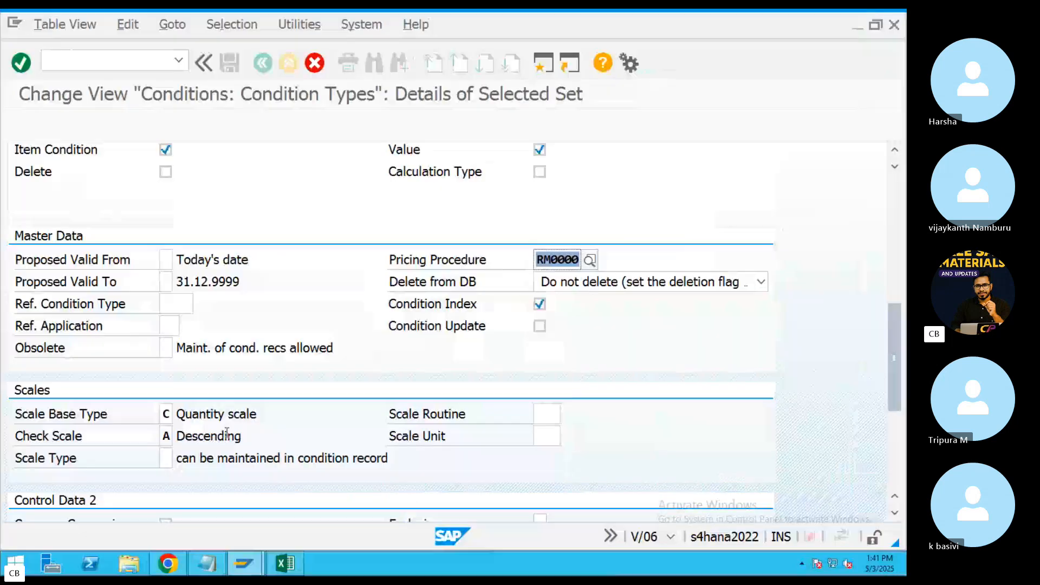
scroll(224, 433, down, 2)
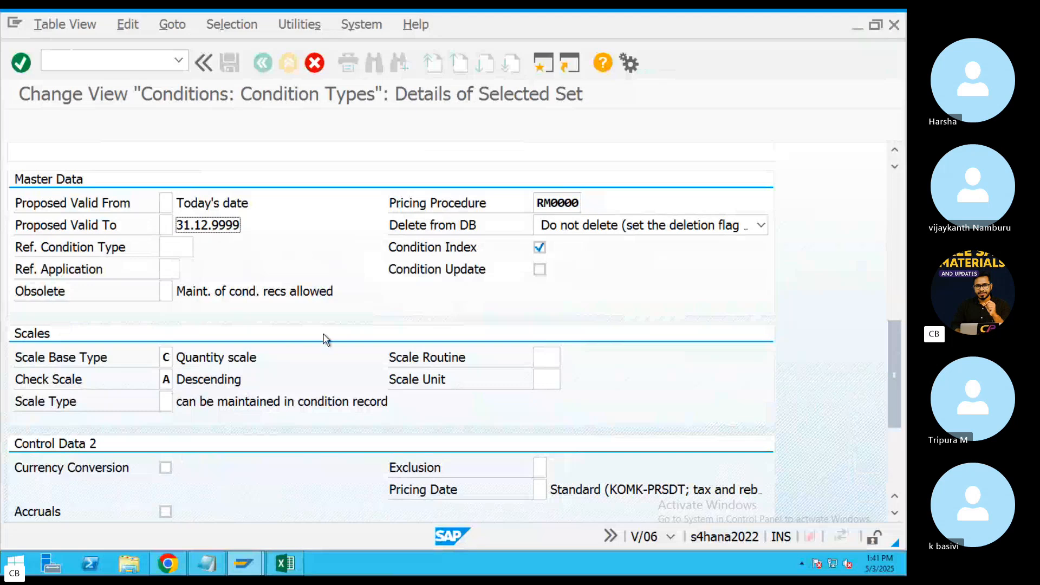
scroll(325, 339, up, 2)
Switch back to the Word document and go through the Access Sequence and Condition Index sections, selecting each heading.
key(ctrl+Left)
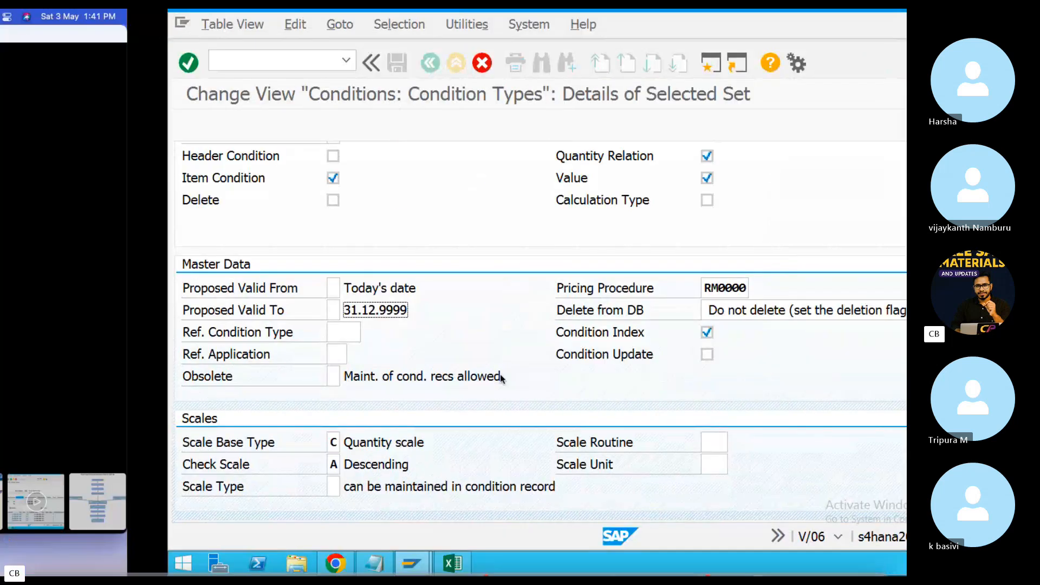
click(534, 557)
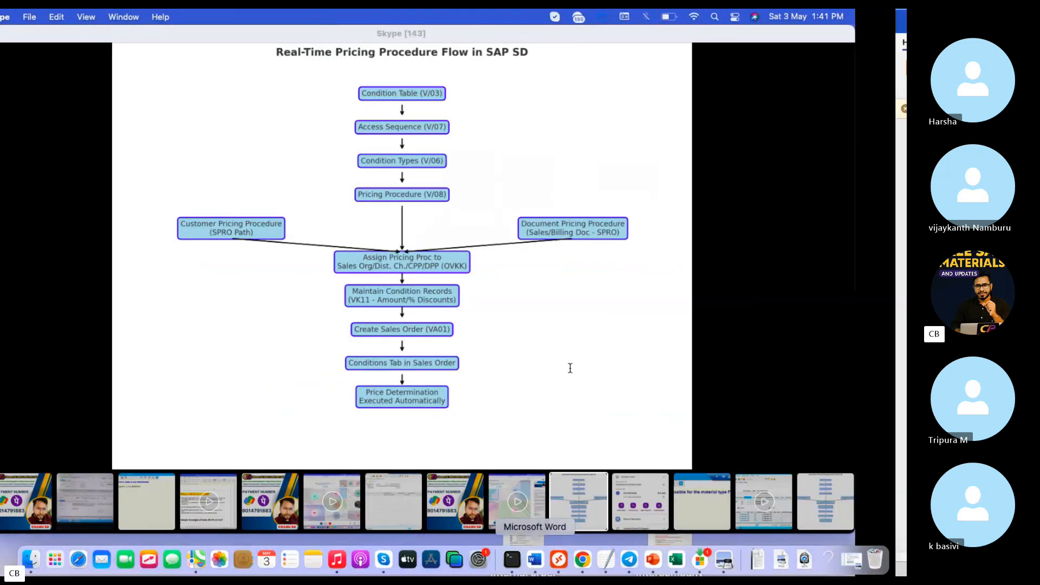
scroll(289, 374, up, 2)
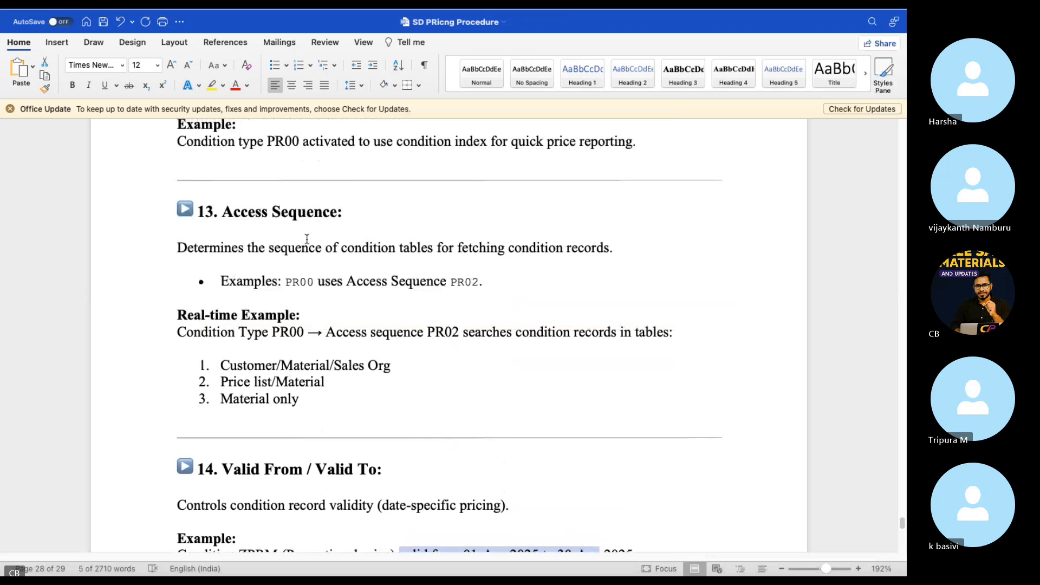
triple_click(291, 213)
scroll(292, 367, up, 7)
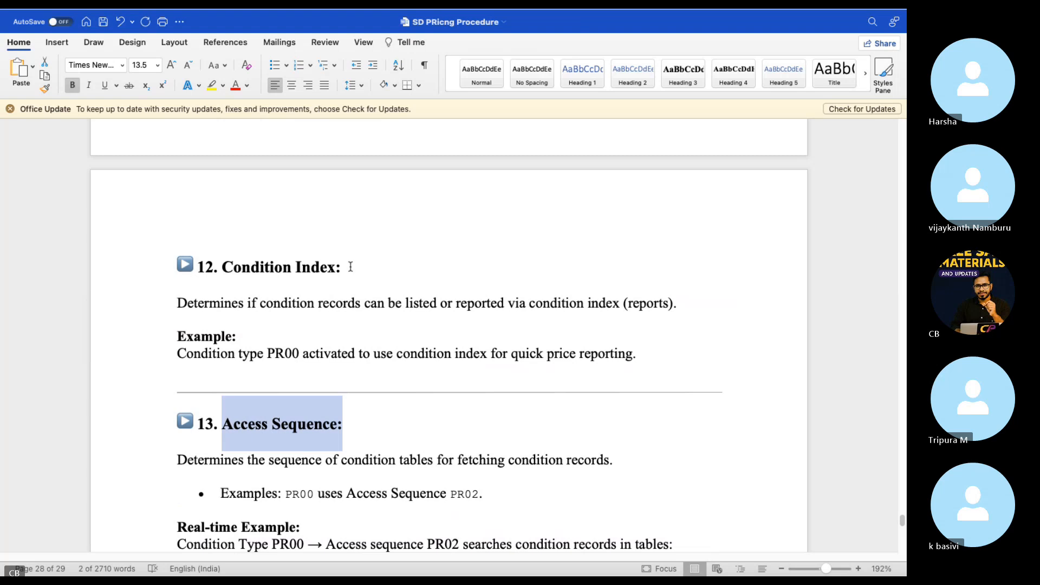
drag(350, 267, 194, 268)
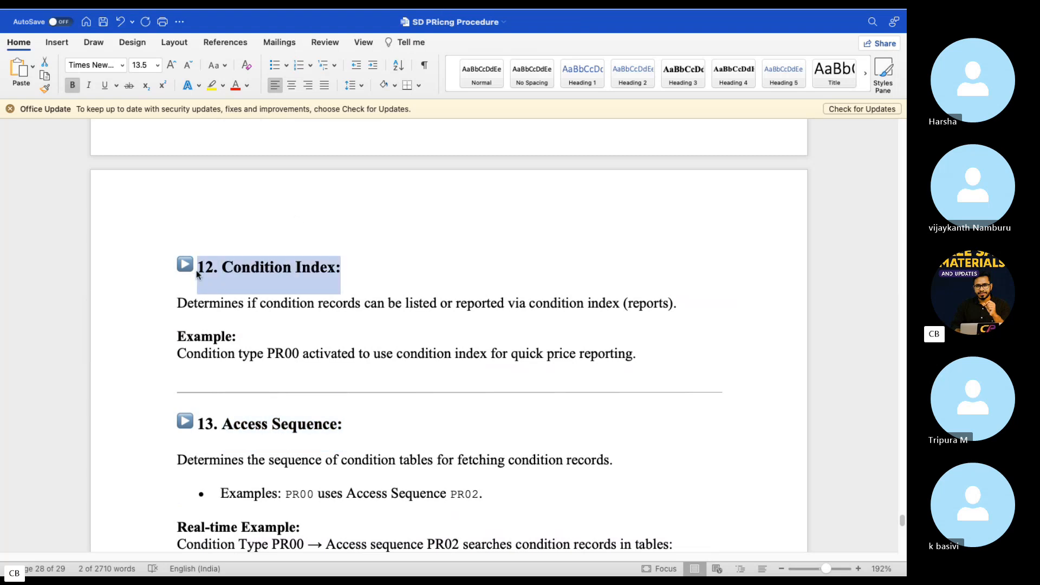
Check the Condition Index setting of ZCHA in the SAP remote session, and return to the Word document.
key(ctrl+Left)
click(564, 559)
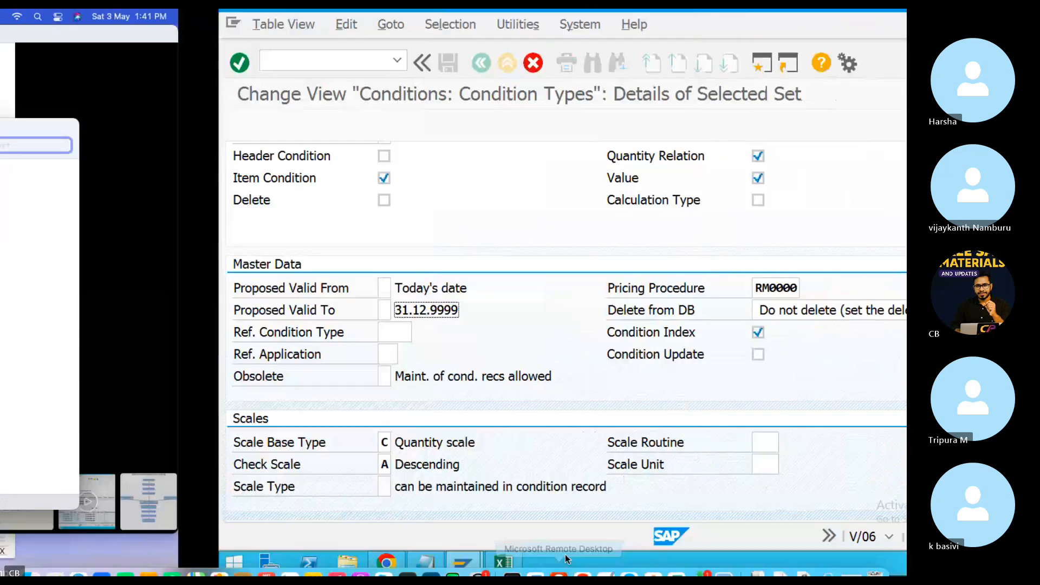
key(ctrl+Left)
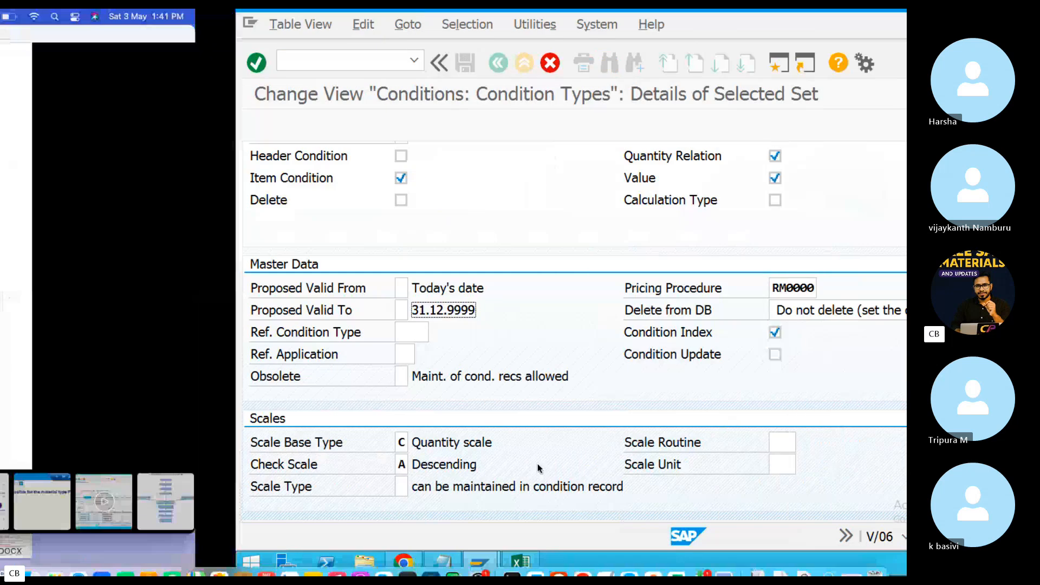
click(541, 559)
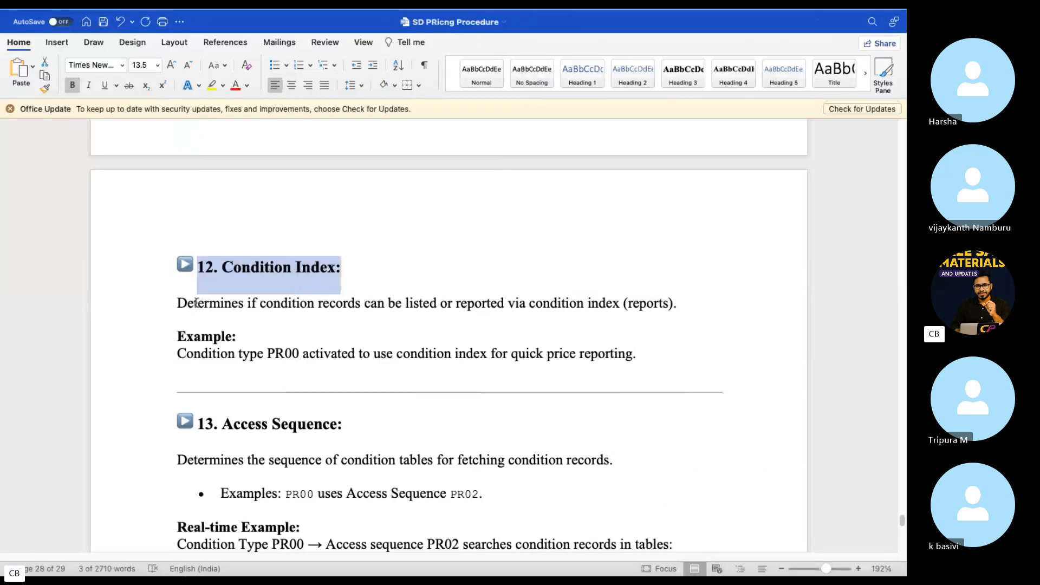
Read the Condition Index description and highlight "quick price reporting" in yellow in its PR00 example.
drag(178, 304, 634, 312)
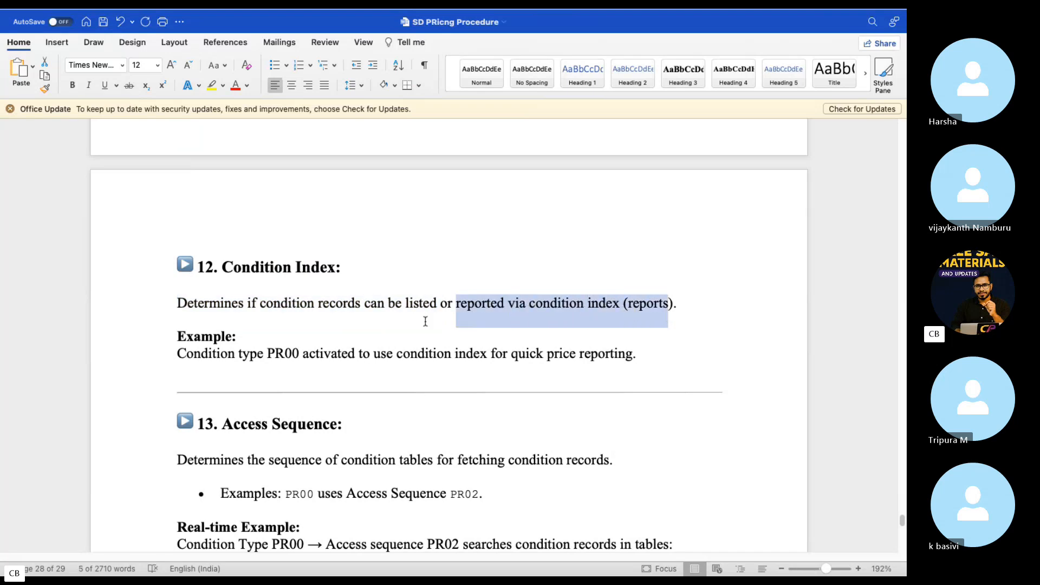
drag(177, 356, 440, 357)
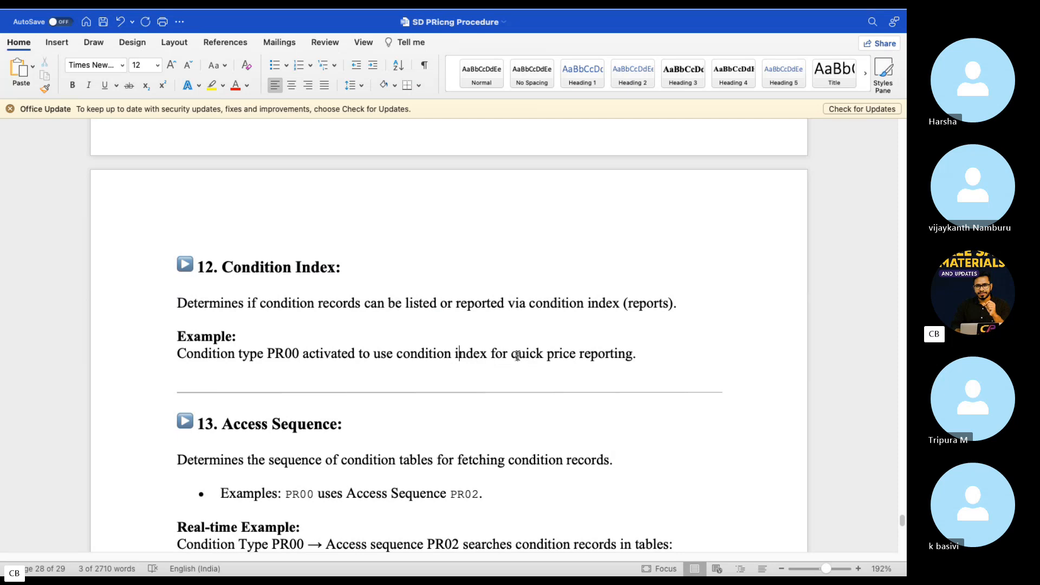
drag(511, 353, 633, 355)
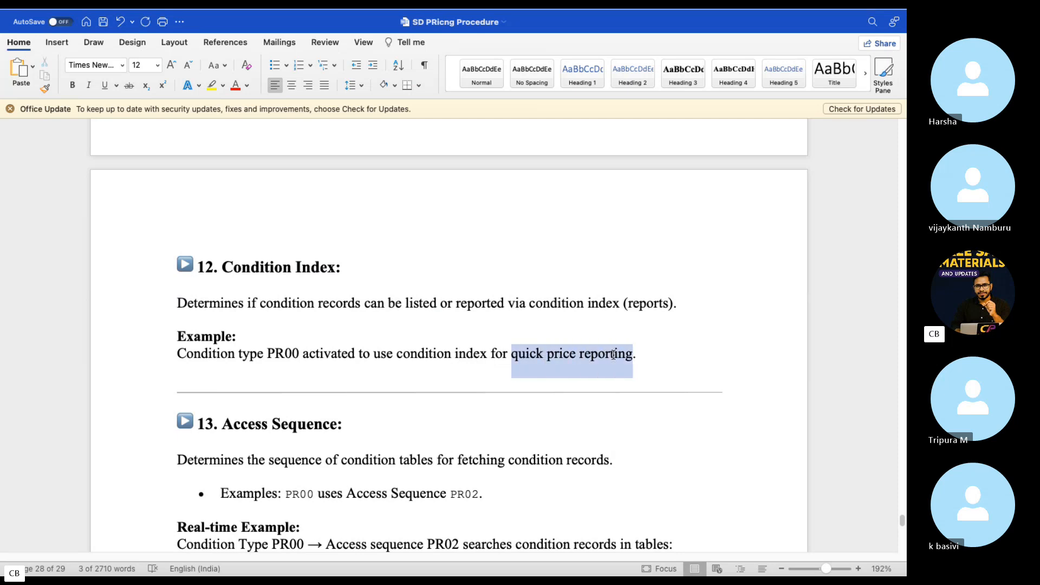
click(212, 91)
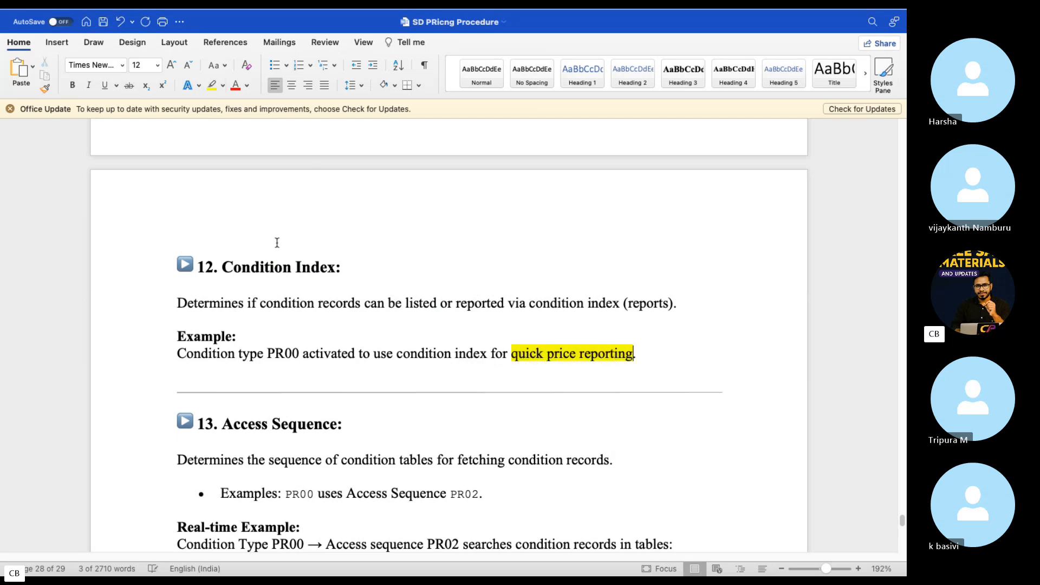
scroll(276, 239, up, 10)
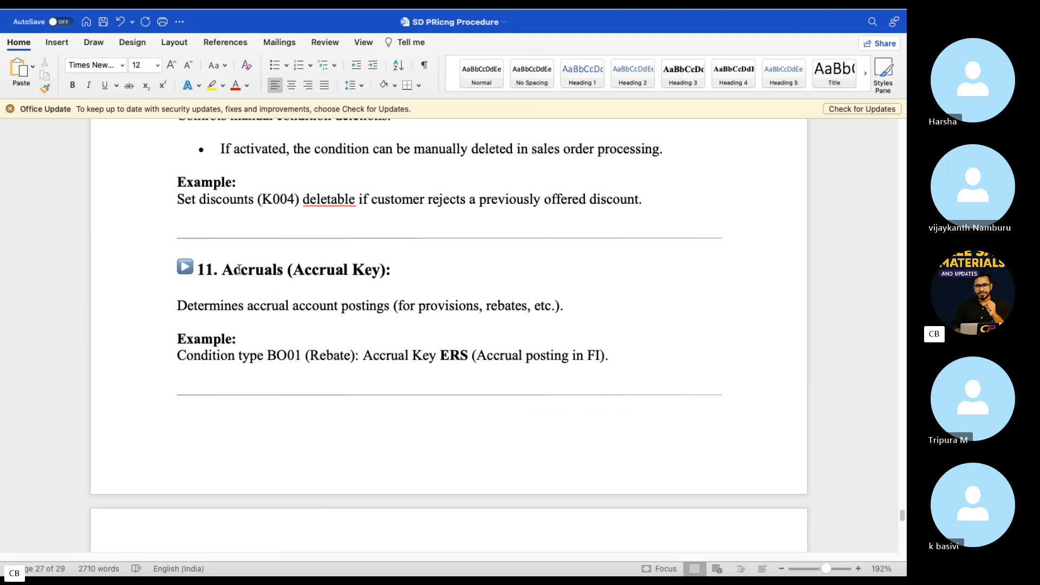
Go back through the Accruals, Delete and Rounding Rule sections, selecting their headings, the BO01 accrual example and the manual deletion bullet.
drag(224, 269, 420, 267)
drag(269, 353, 452, 357)
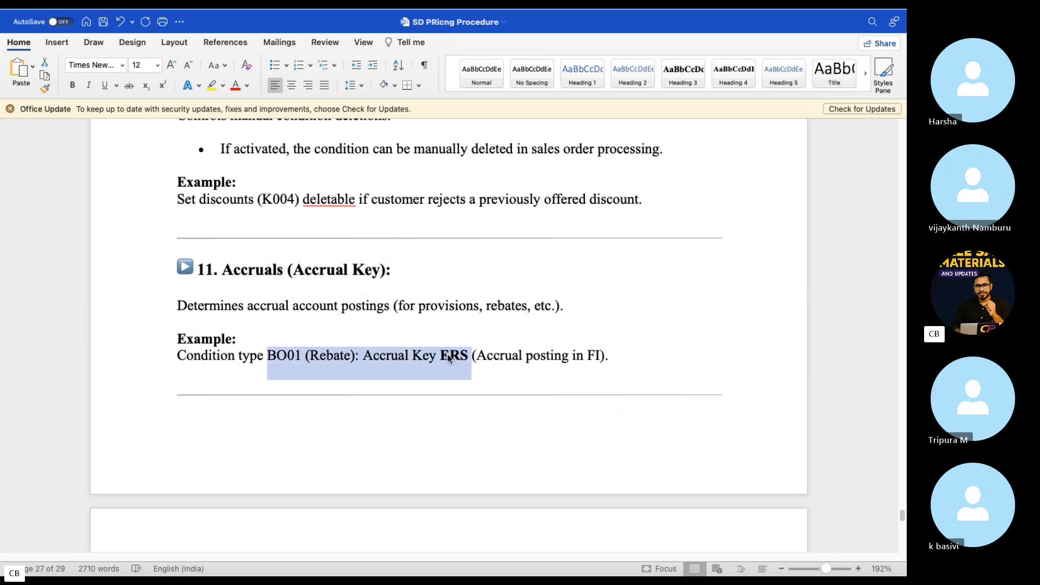
scroll(445, 283, up, 5)
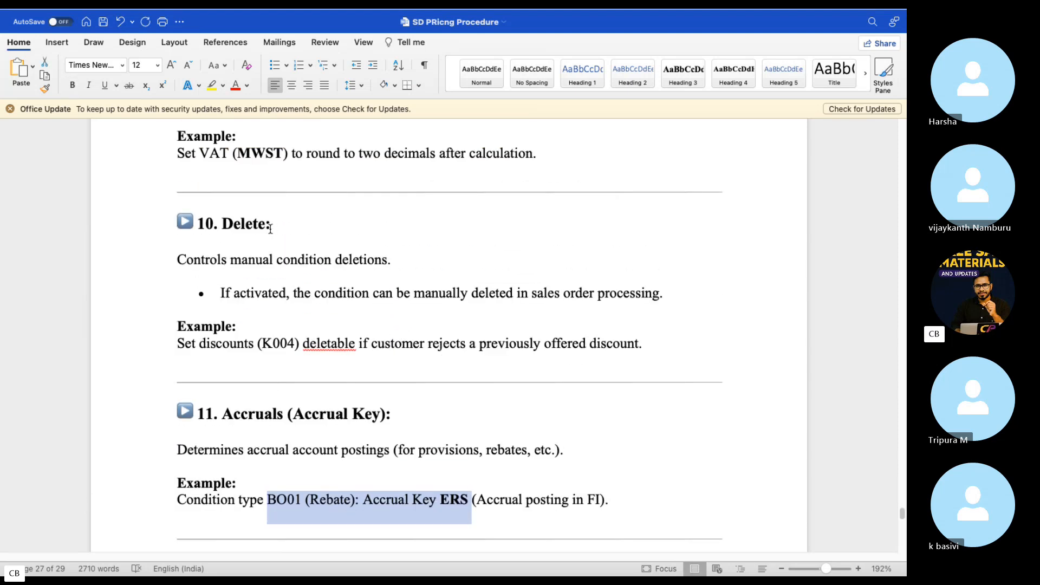
drag(271, 217, 220, 222)
drag(219, 293, 685, 301)
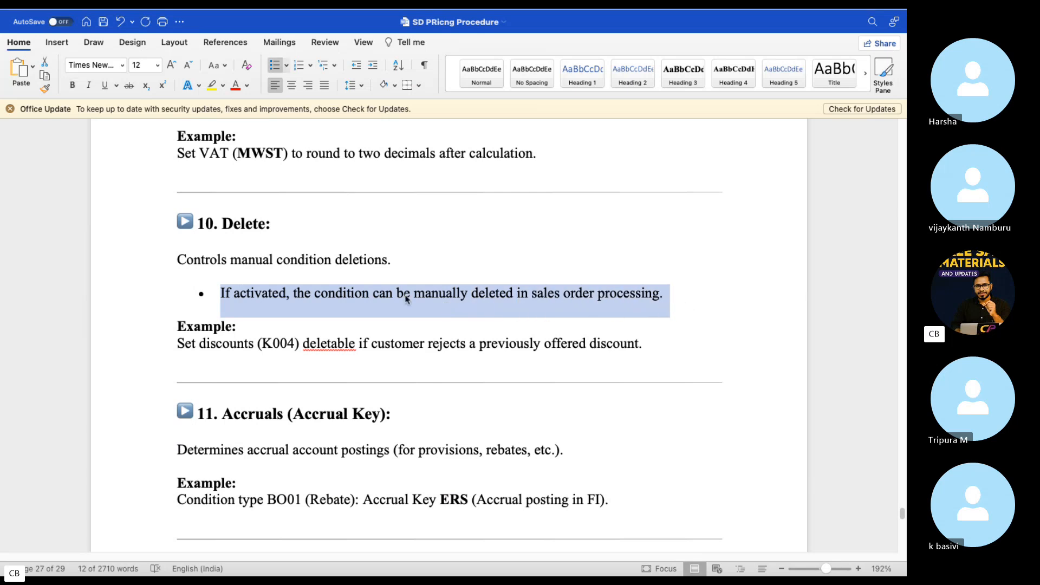
scroll(413, 289, up, 5)
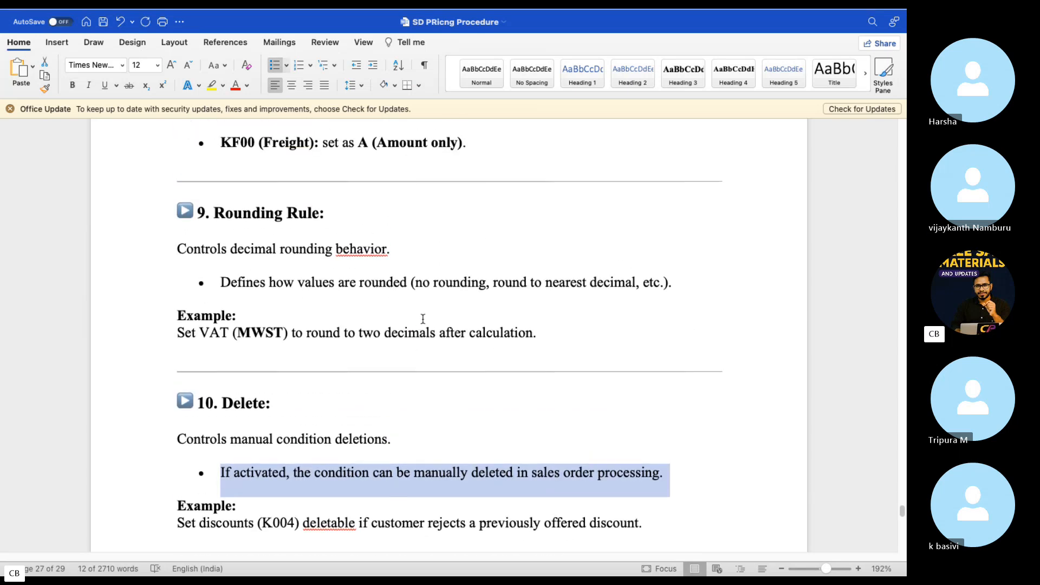
drag(358, 221, 182, 227)
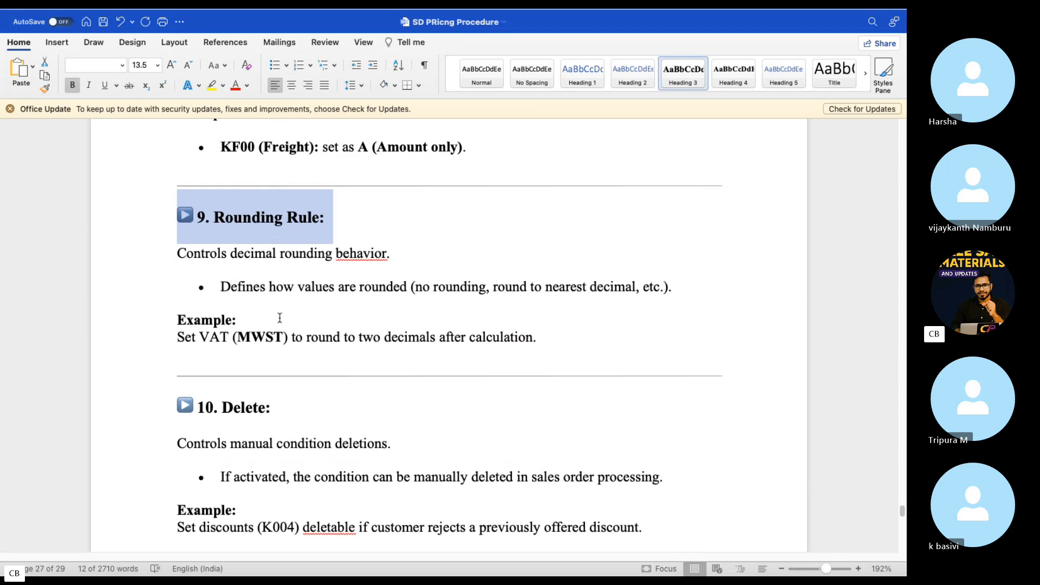
Look back through the V/06 field explanations from Amount/Percent up to the list of important T-codes in SAP SD pricing.
scroll(278, 316, up, 2)
scroll(279, 317, up, 6)
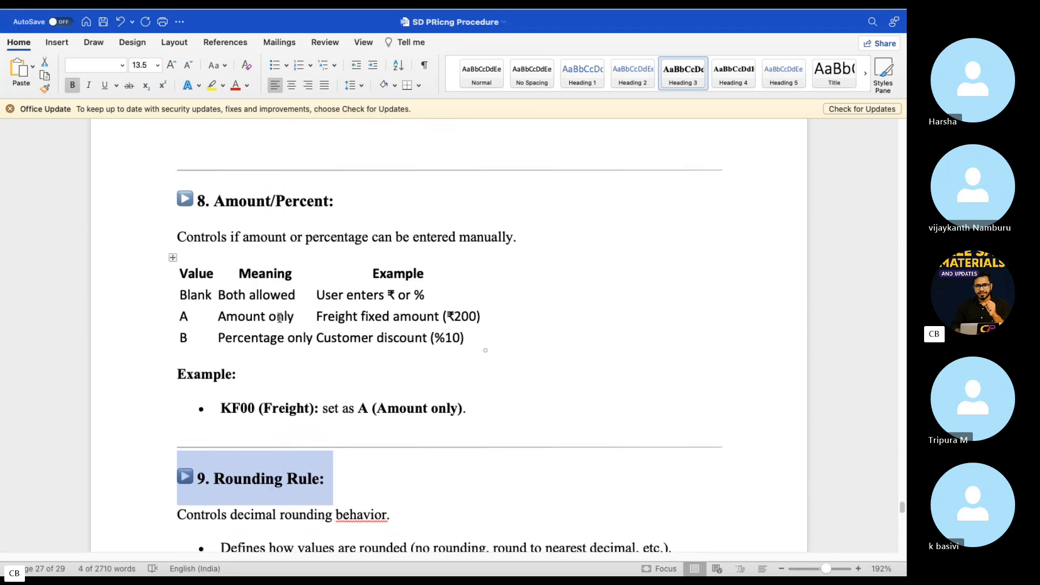
scroll(504, 297, up, 15)
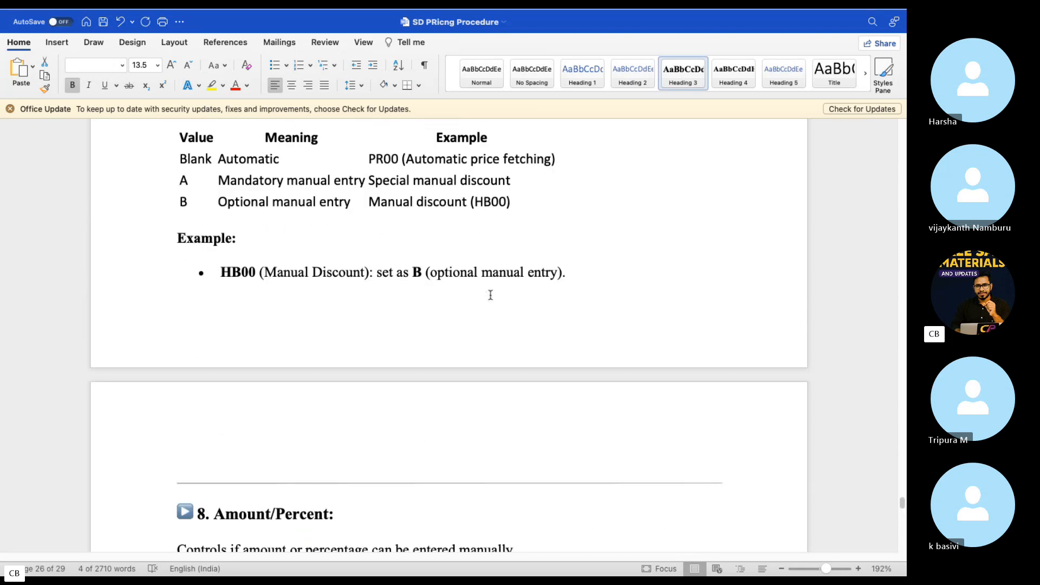
scroll(490, 294, up, 15)
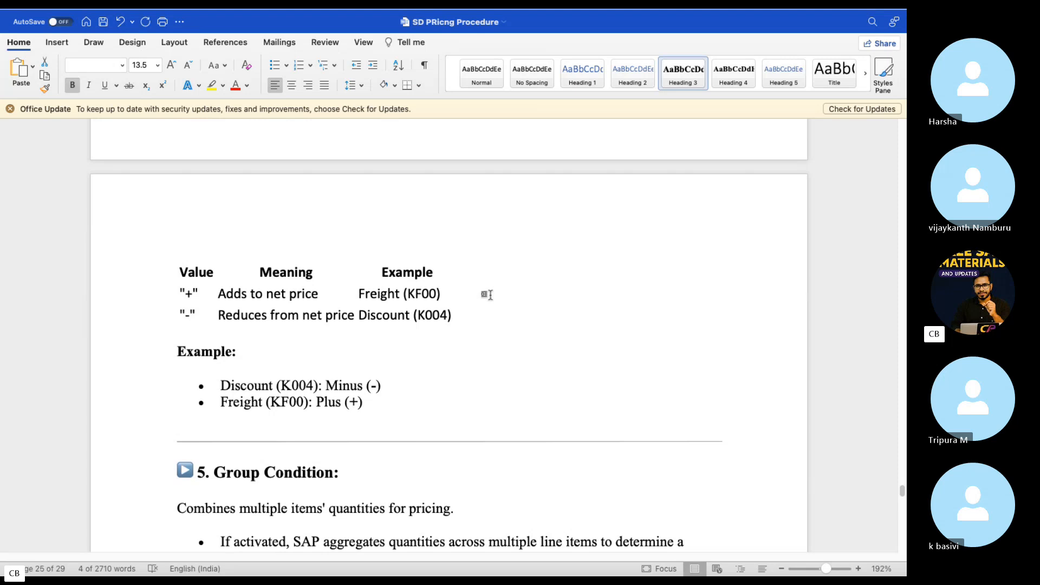
scroll(489, 295, up, 20)
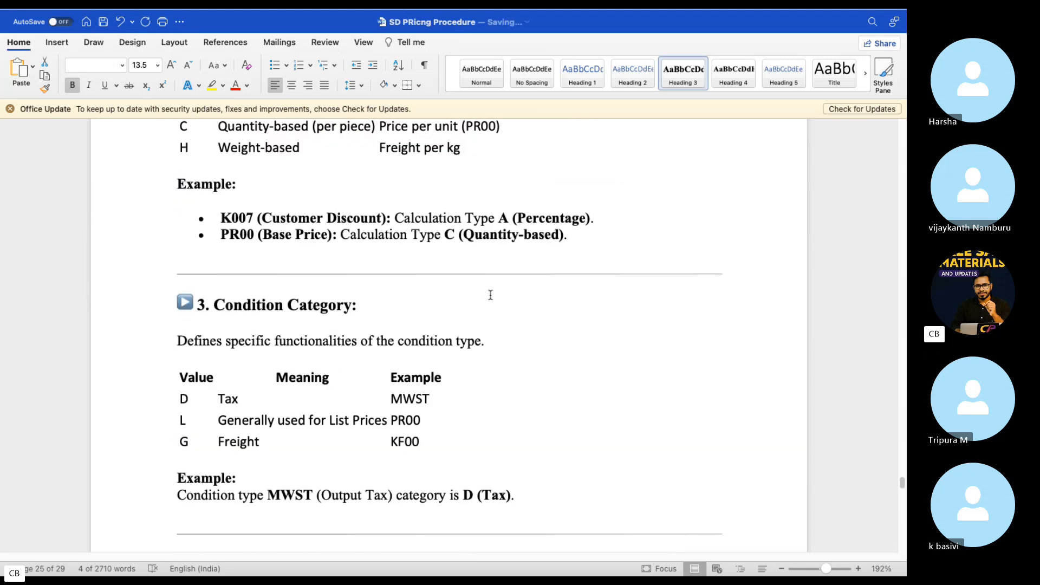
scroll(490, 294, up, 20)
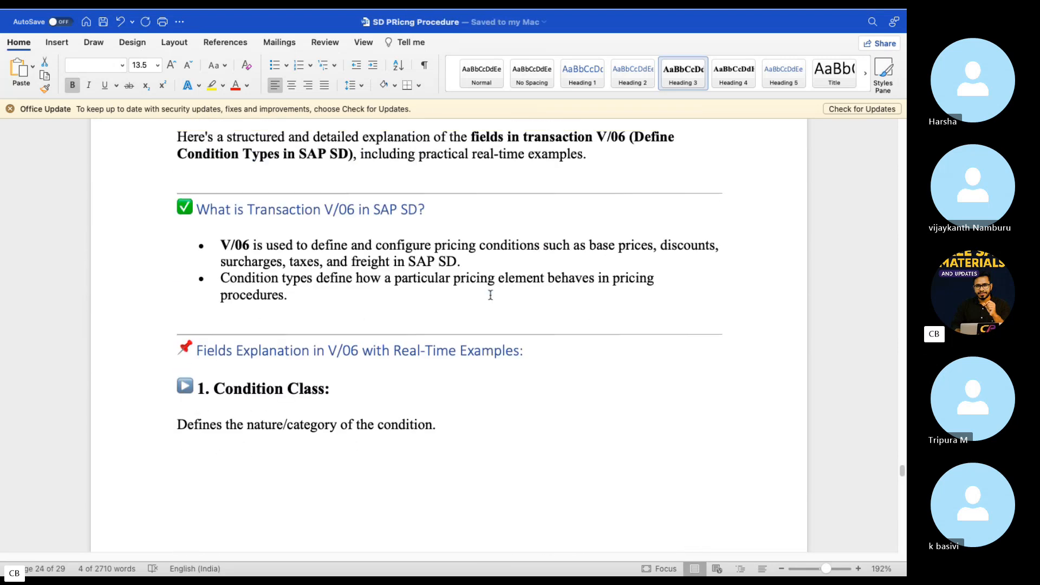
scroll(490, 295, up, 6)
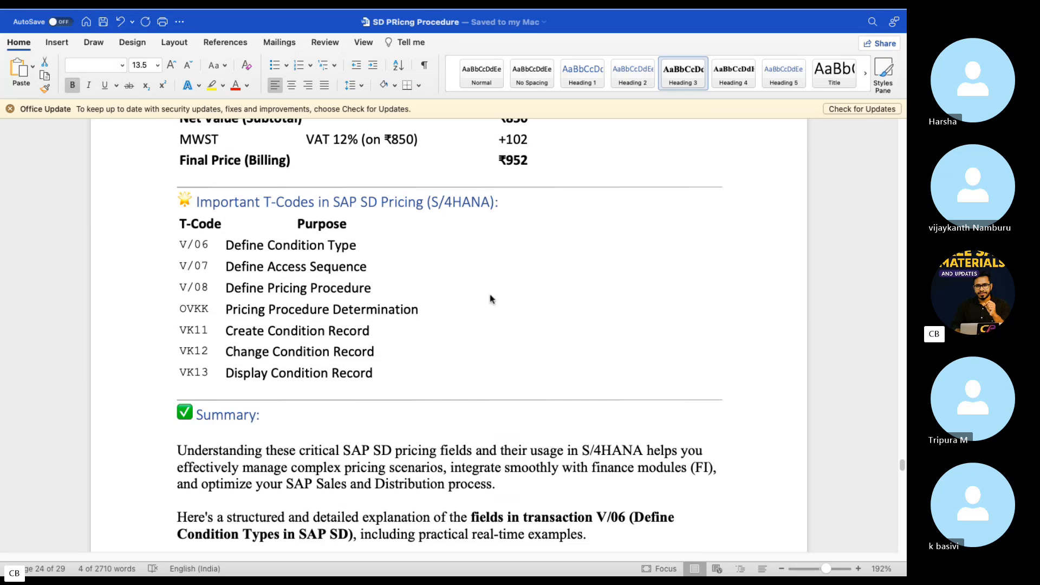
Switch to the SAP remote session and leave the details of condition type ZCHA, discarding the unsaved changes.
key(ctrl+Left)
click(562, 561)
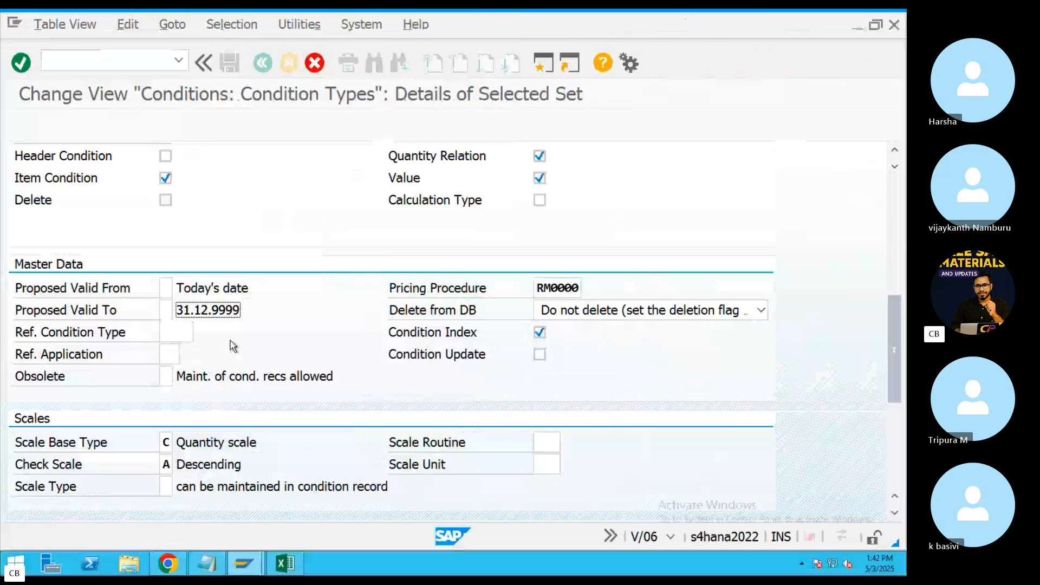
scroll(230, 339, up, 1)
scroll(231, 339, up, 10)
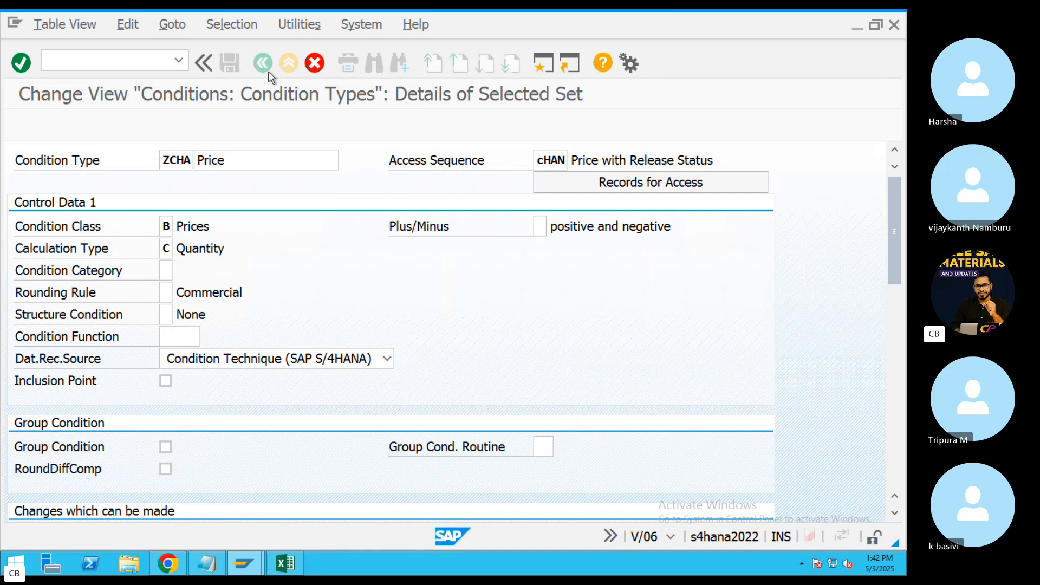
click(314, 63)
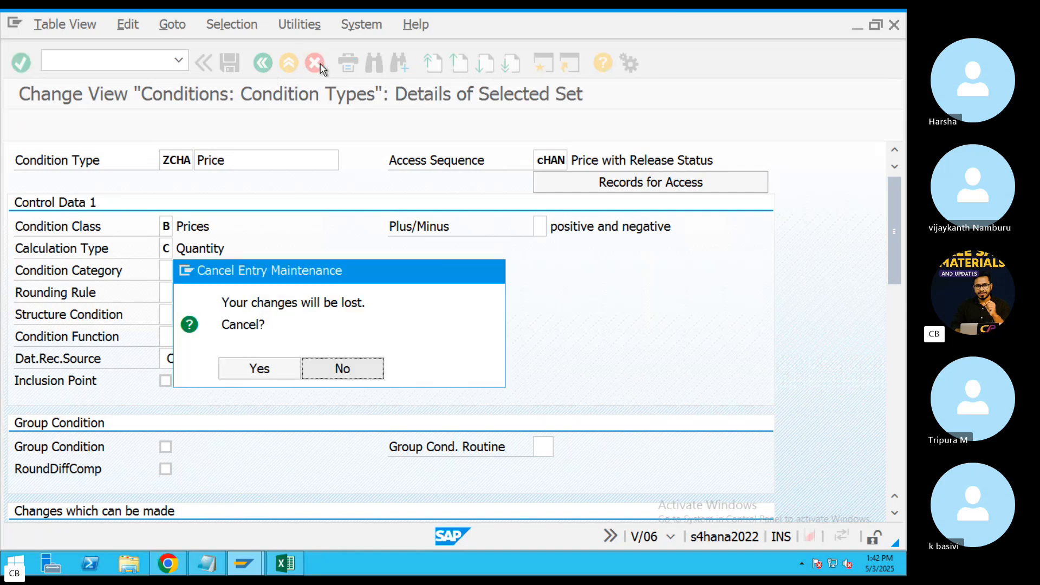
click(258, 368)
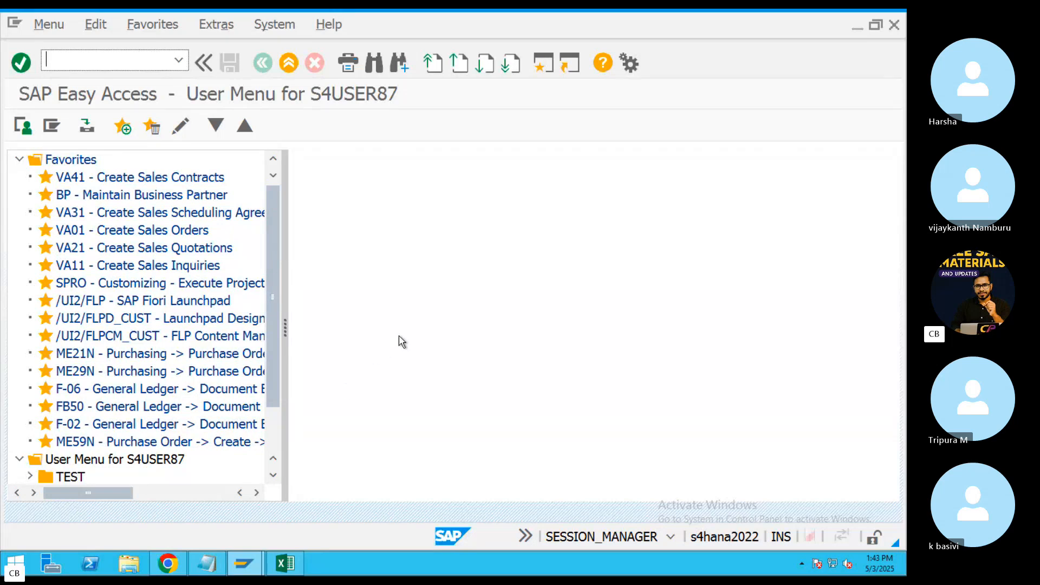
Check the pricing procedure flow diagram in Skype, close it, and return to the SAP remote session.
key(ctrl+Left)
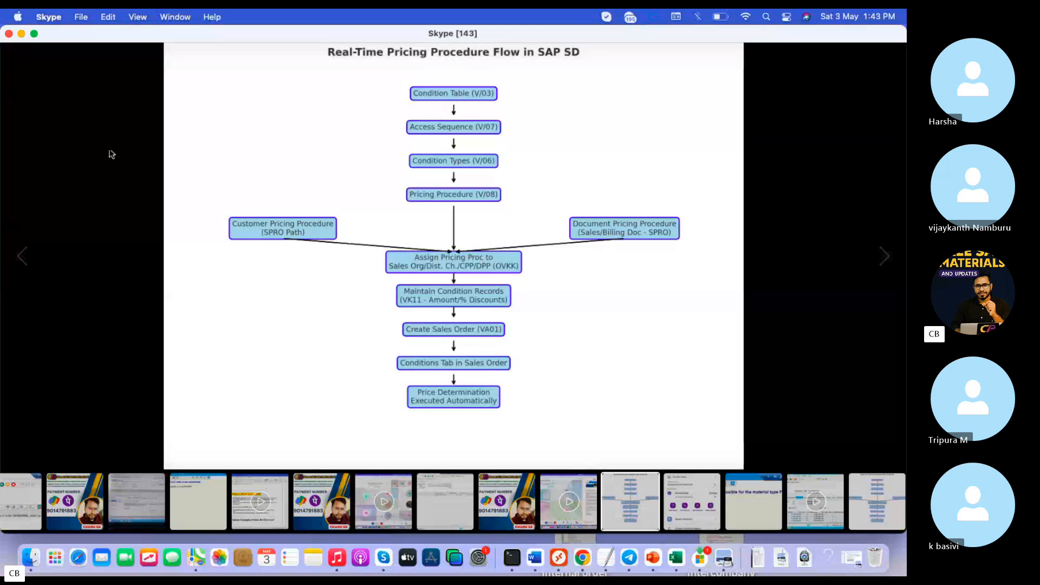
click(15, 58)
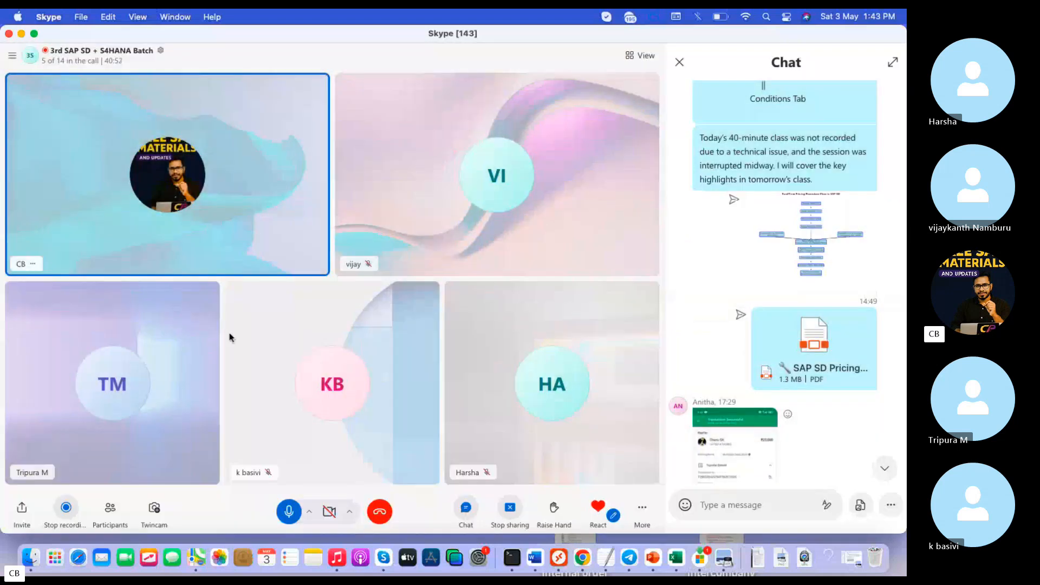
click(559, 560)
key(ctrl+Right)
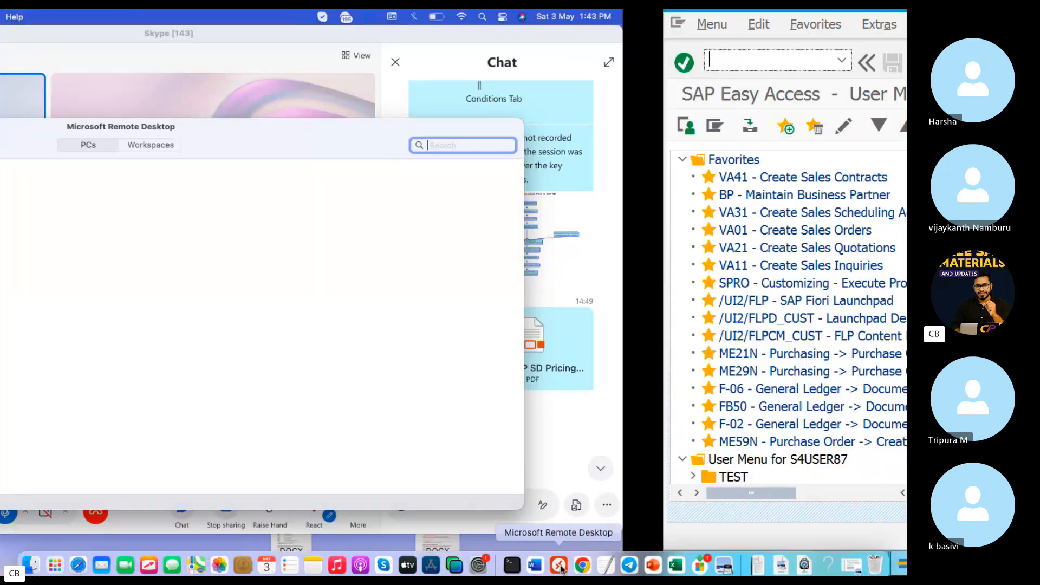
Run transaction V/08 and open the new entries overview for pricing procedures.
text(V/08)
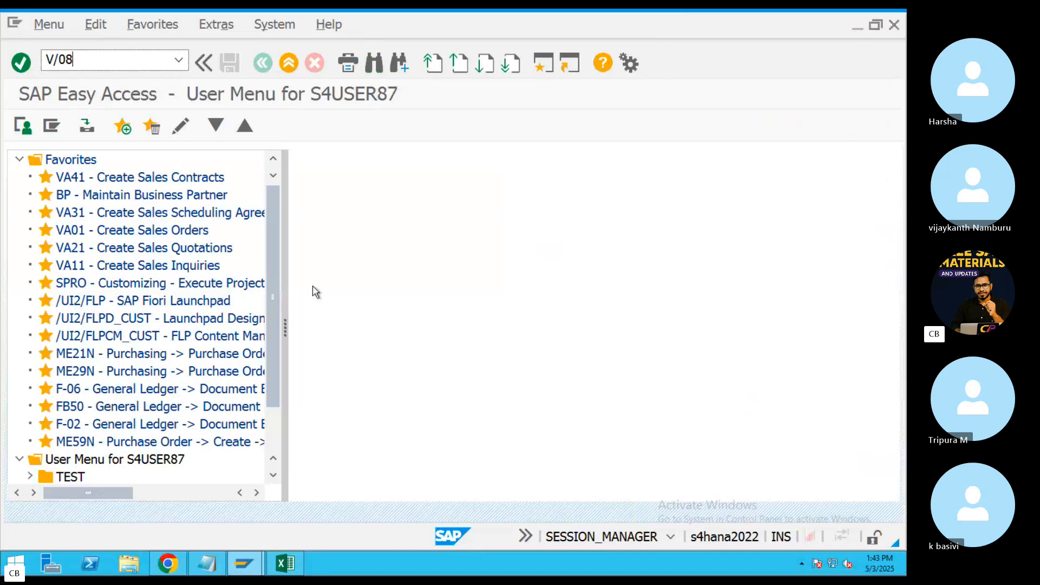
key(Return)
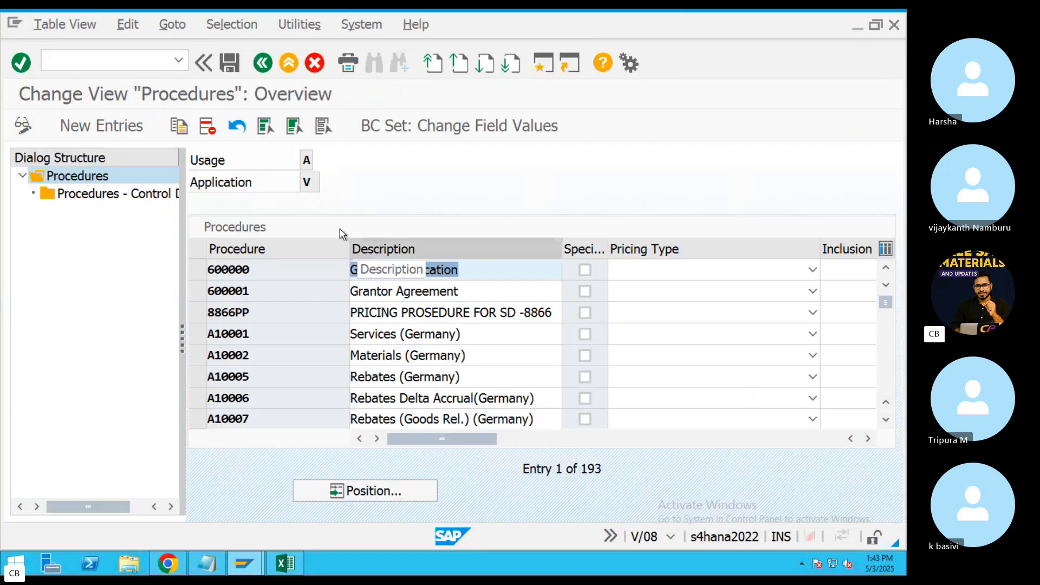
click(84, 126)
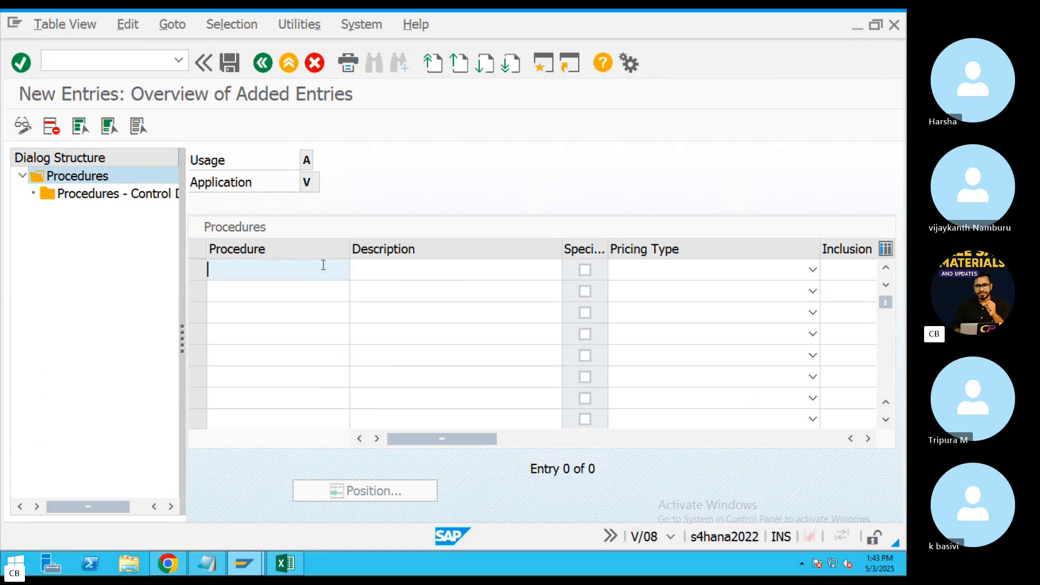
Enter a new procedure ZCHANU with the description "Pricng Procedure".
text(ZHAN)
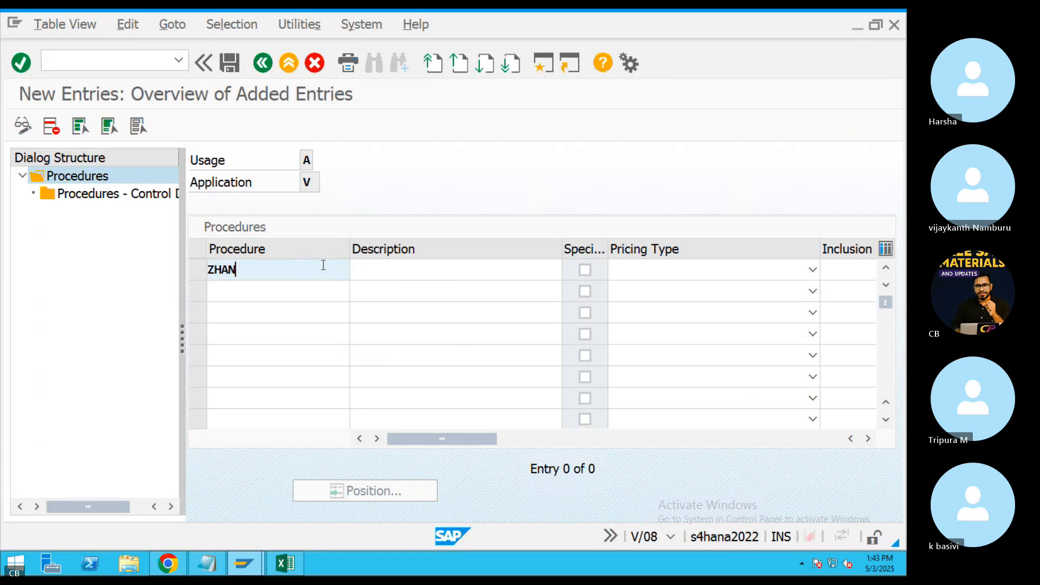
key(BackSpace)
key(BackSpace)
key(BackSpace)
text(CHANU)
click(366, 272)
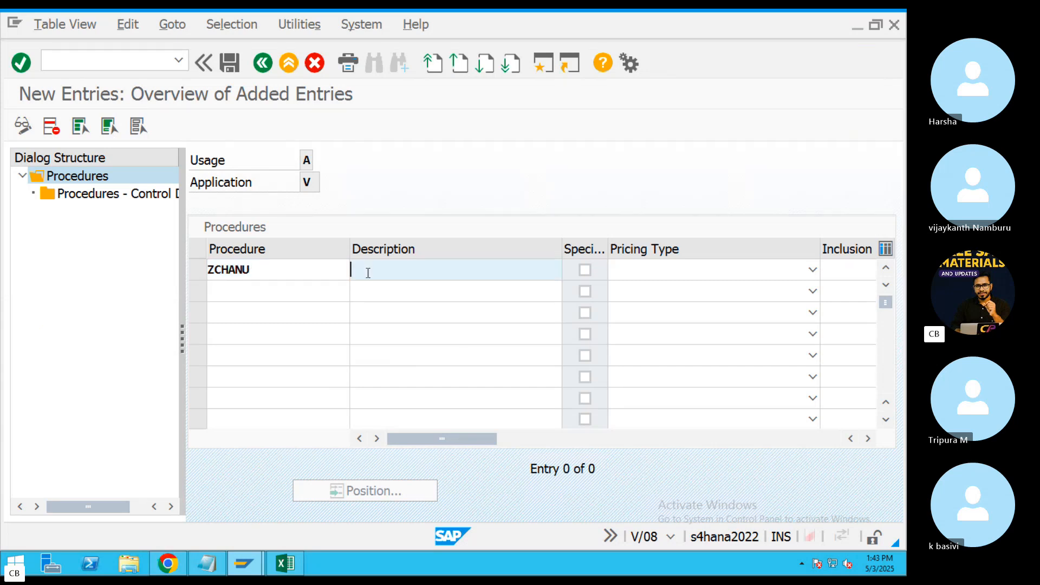
text(Pricing Procedure)
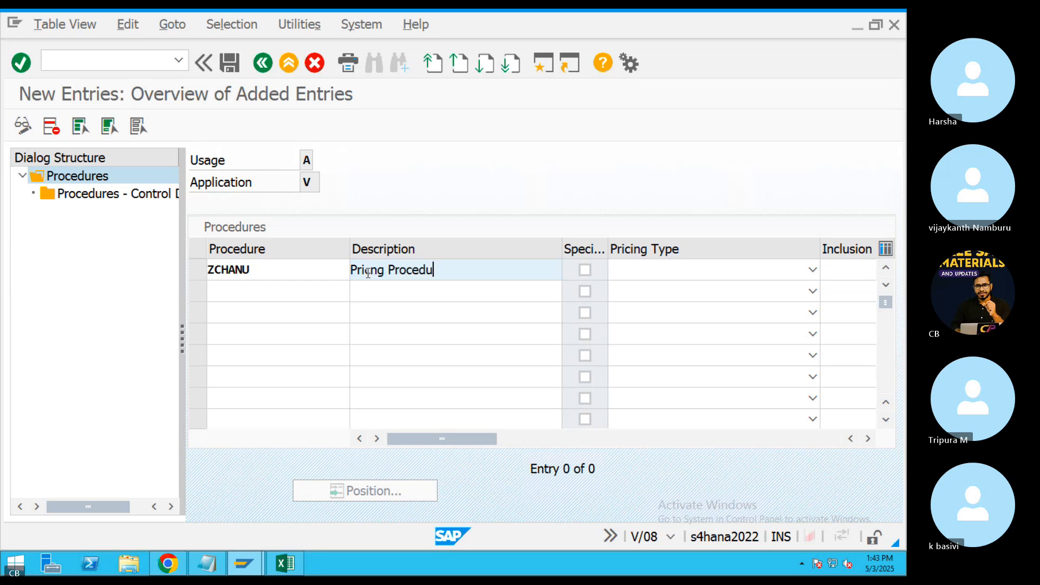
key(Return)
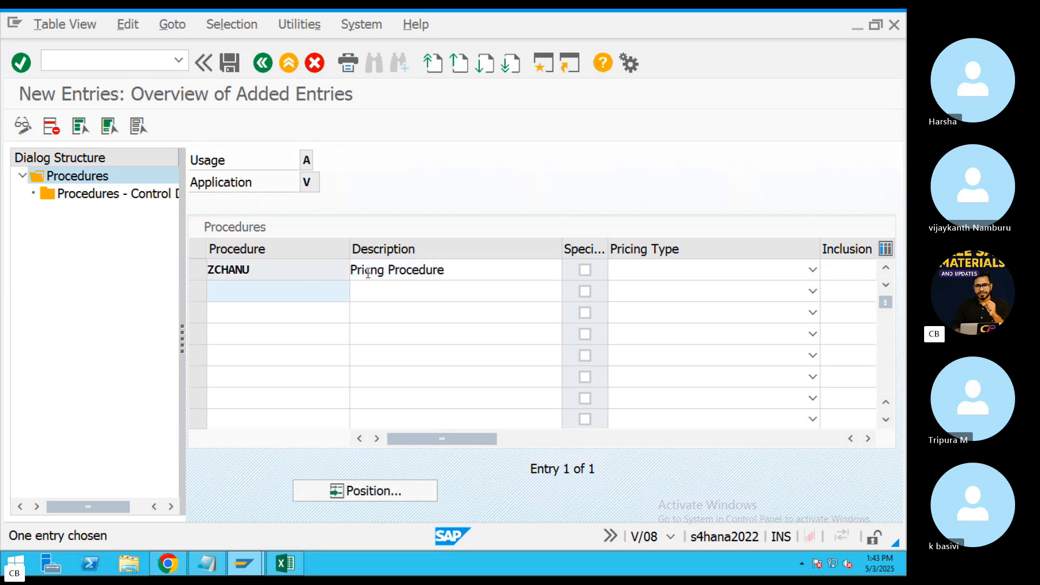
Save the procedure in a new customizing request with the short description "SAP SD Pricing Procedure".
click(229, 64)
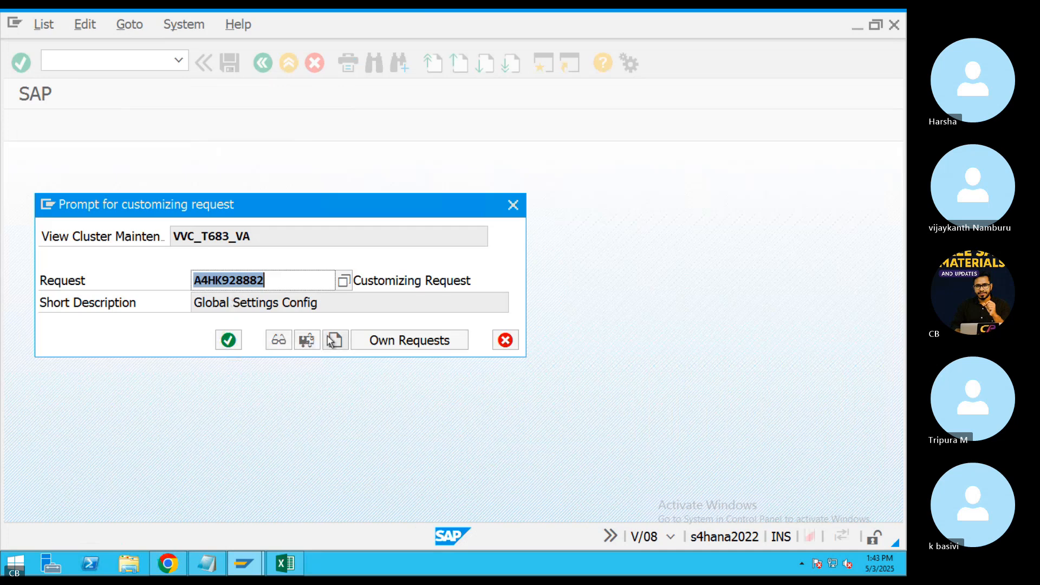
click(329, 338)
text(SAP SD Prin)
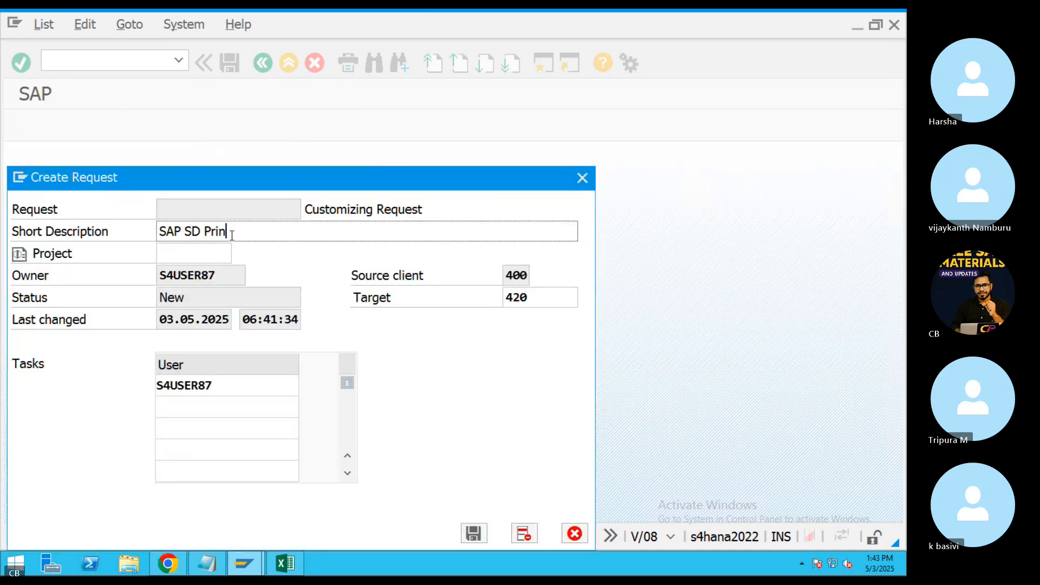
key(BackSpace)
text(cing Procedure)
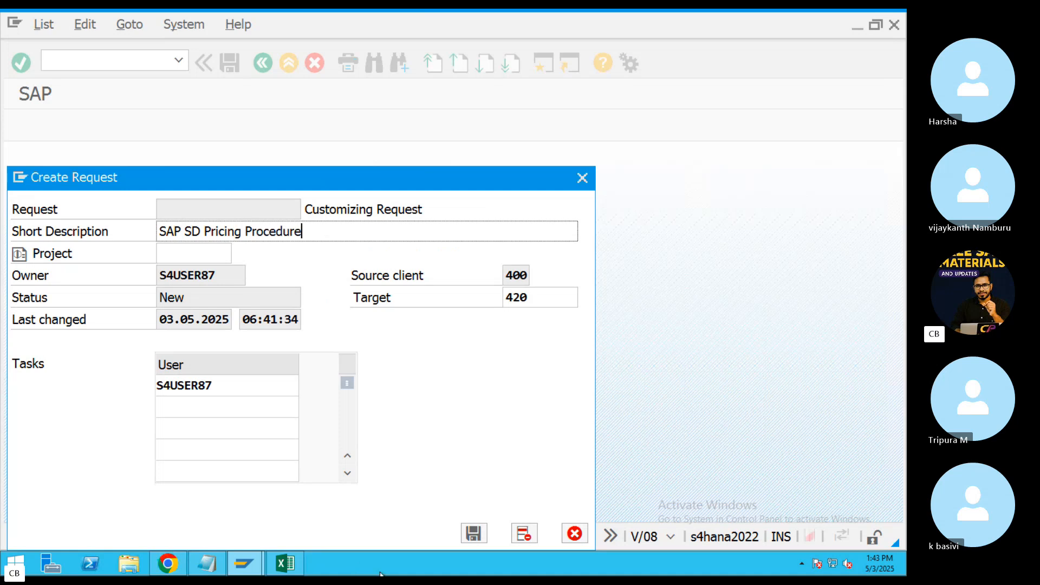
click(472, 532)
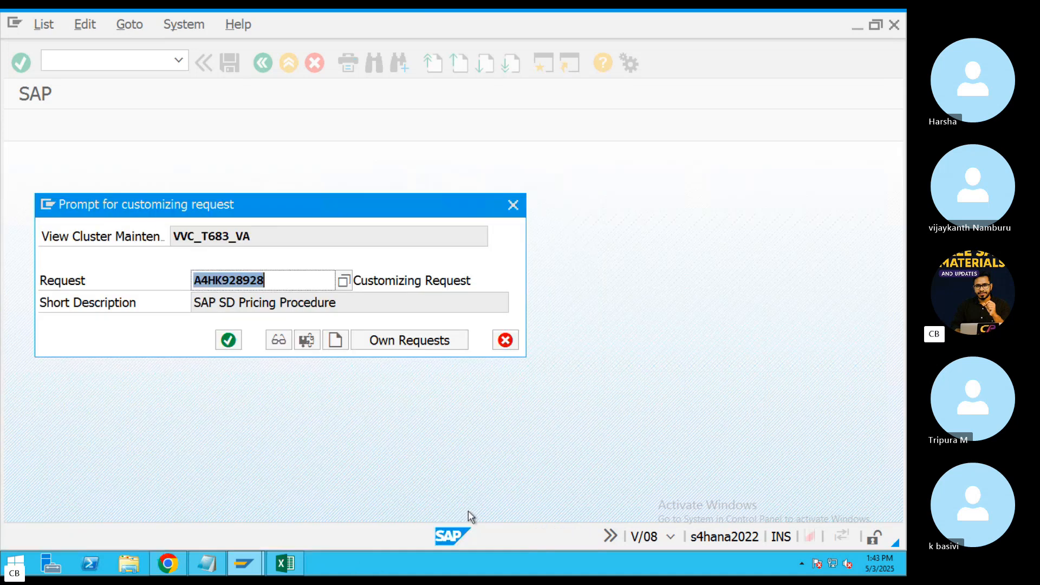
key(Return)
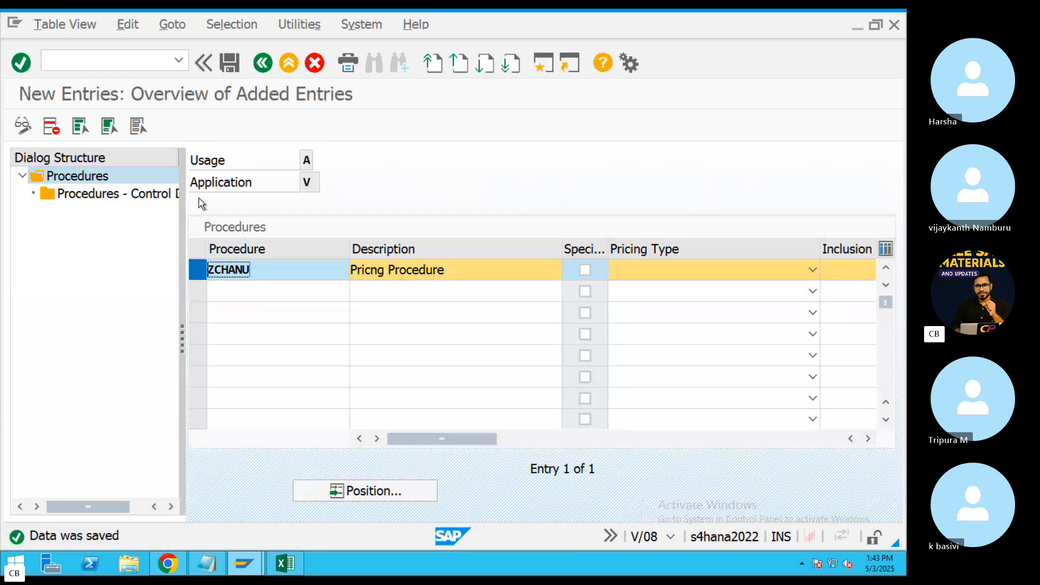
Open new entries for the control data of procedure ZCHANU and enter step 10, counter 0, condition type ZCHA.
double_click(120, 196)
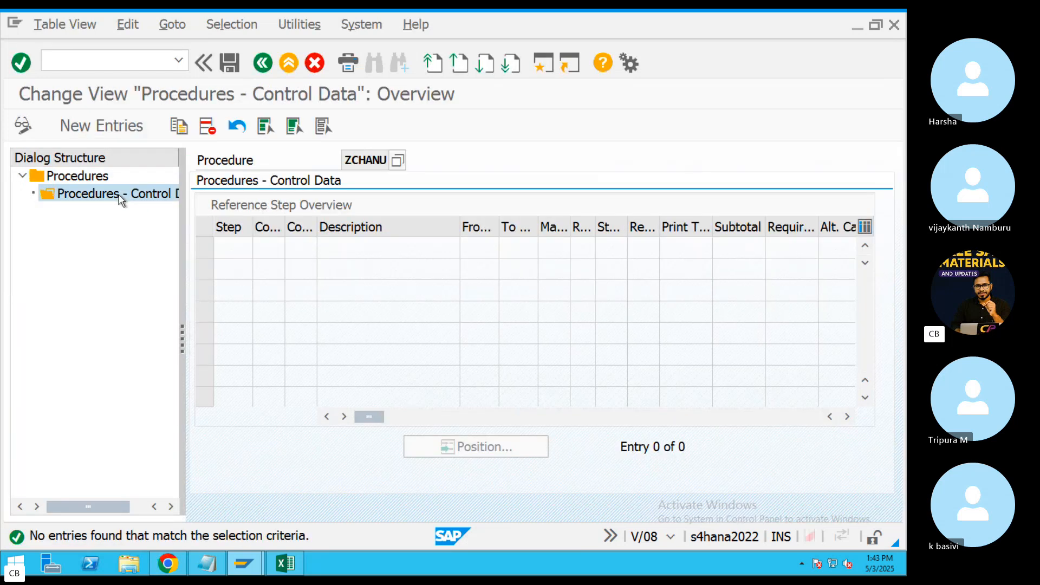
key(F5)
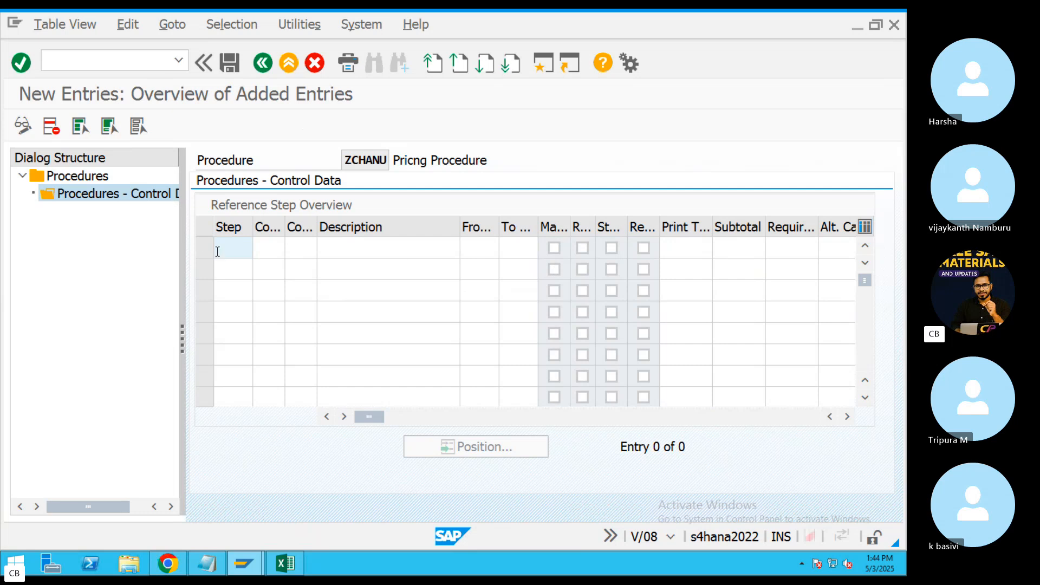
text(10)
click(260, 253)
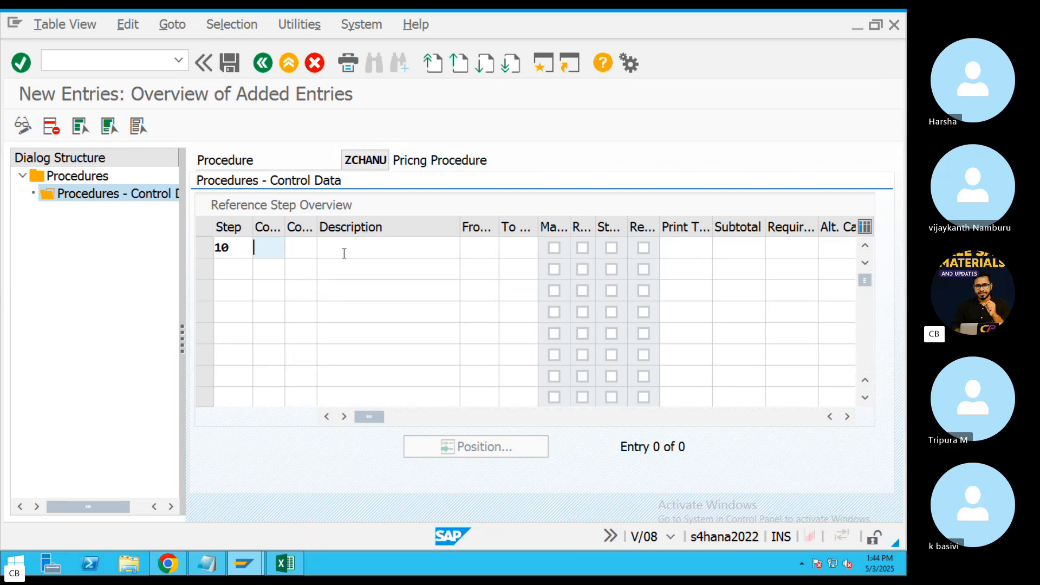
text(0)
click(302, 248)
text(Z)
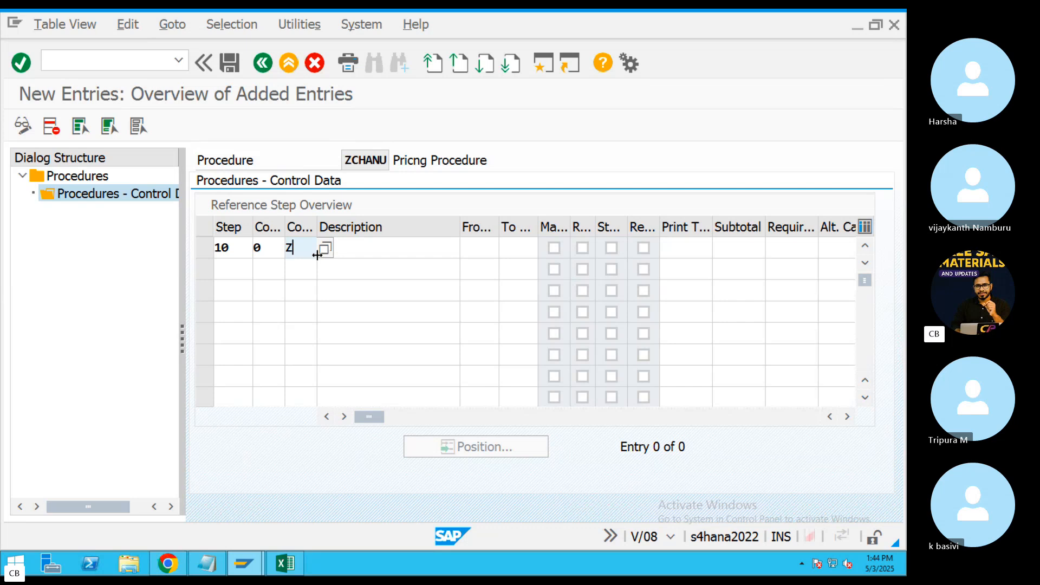
text(CH)
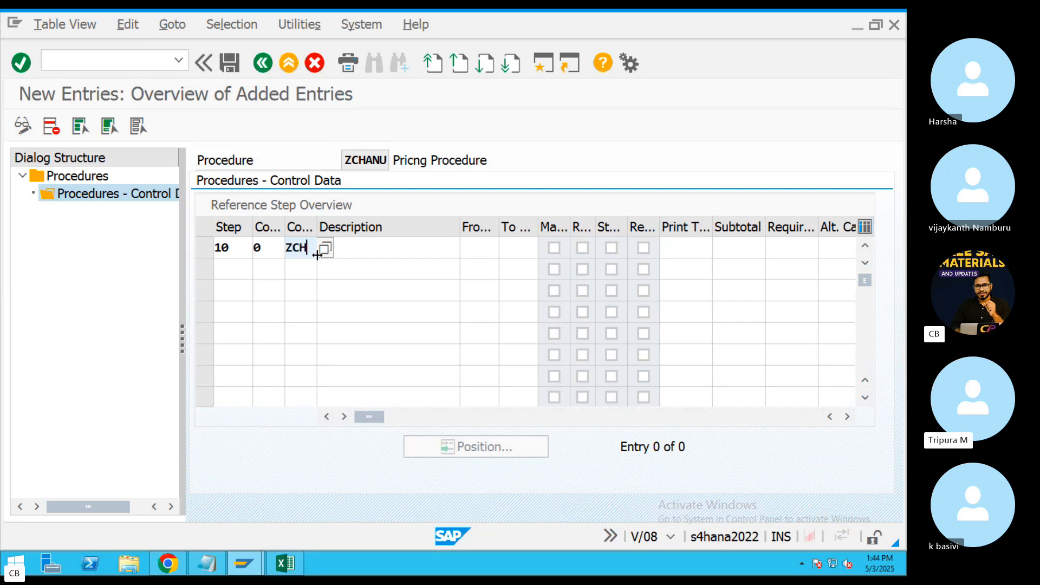
text(A)
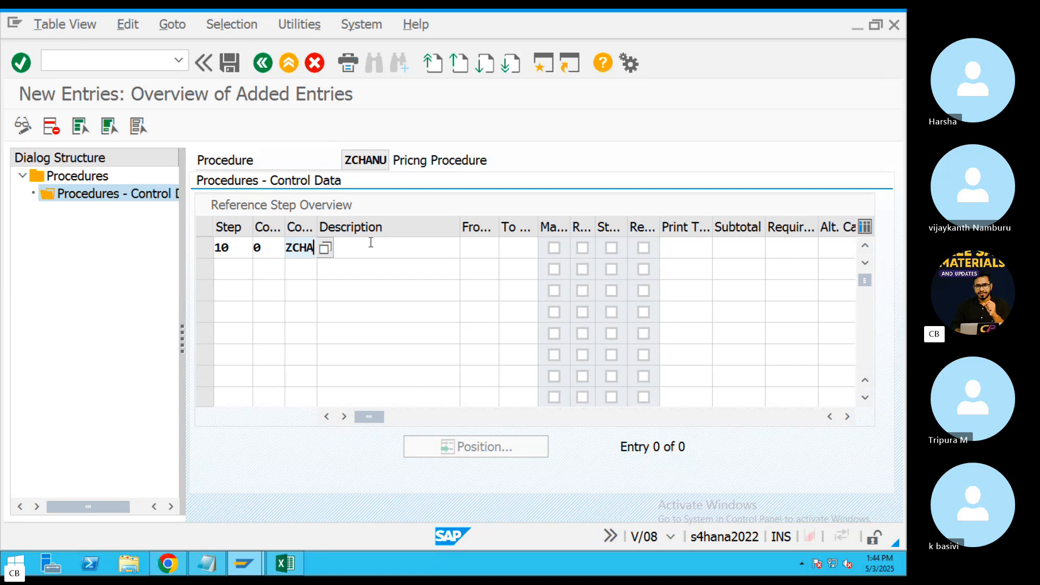
Assign requirement routine 2, Item with pricing, to the ZCHA row.
click(479, 252)
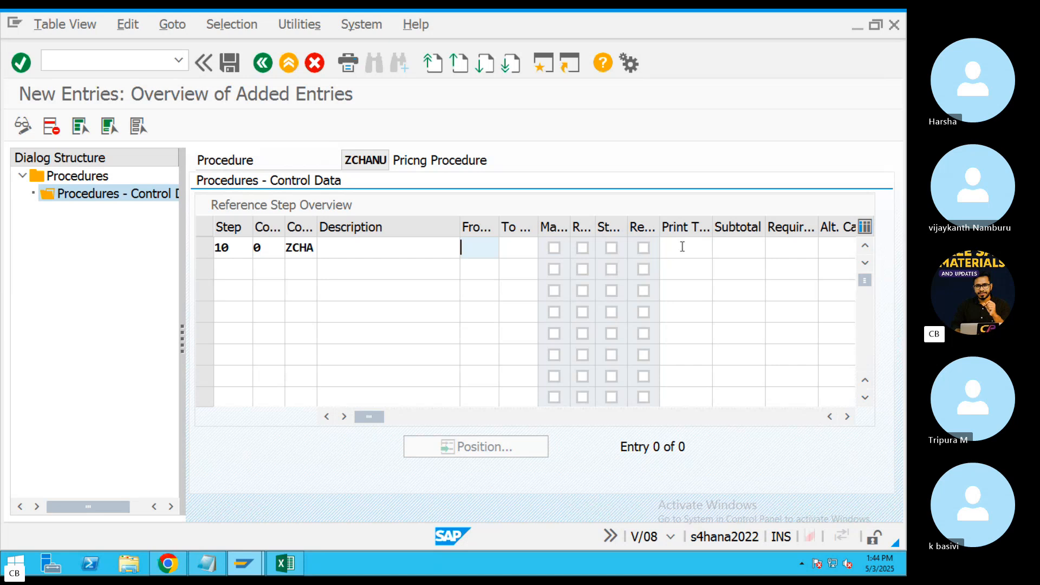
click(780, 247)
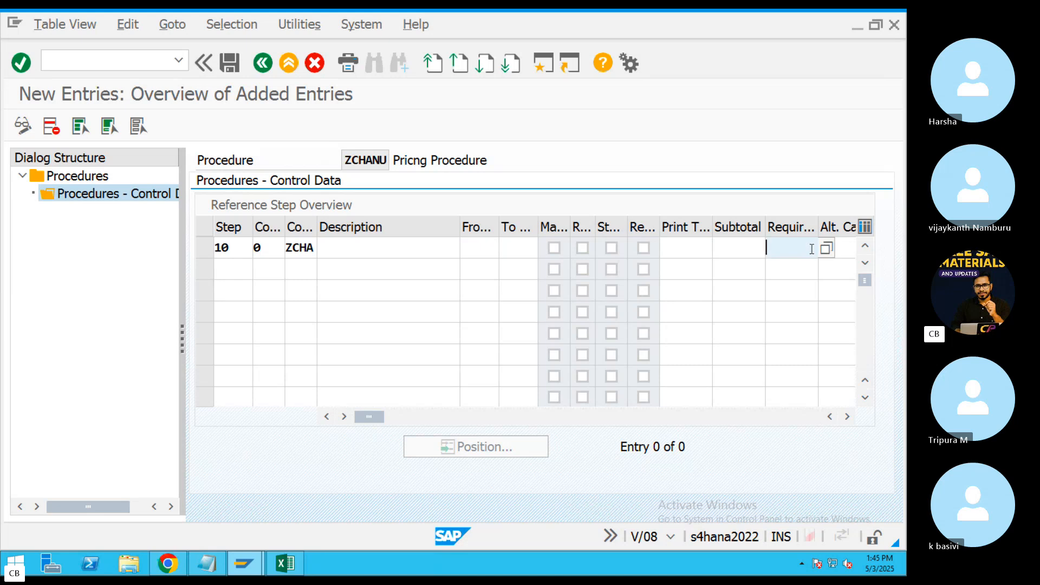
click(825, 249)
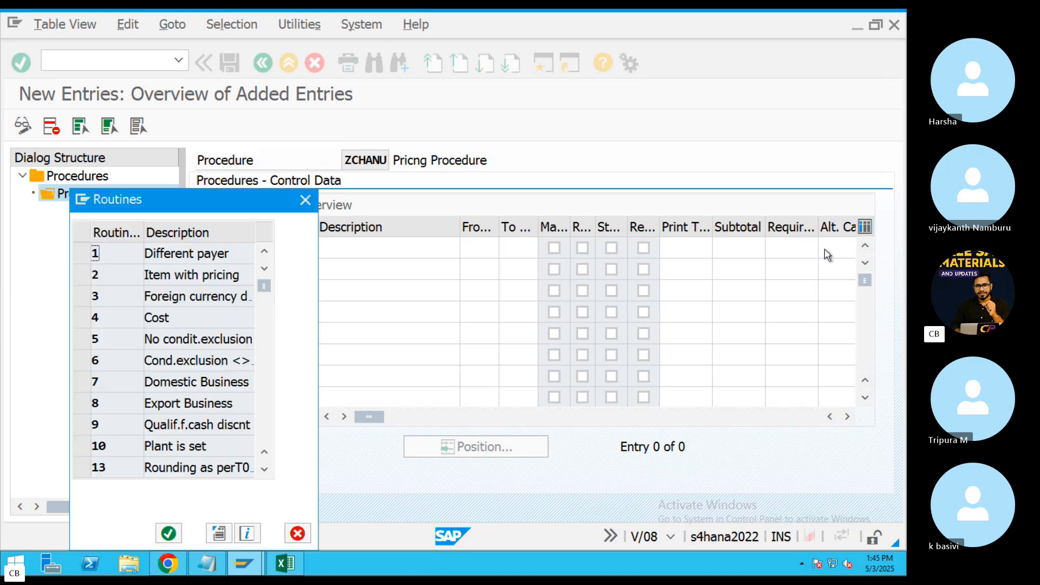
click(184, 275)
double_click(184, 275)
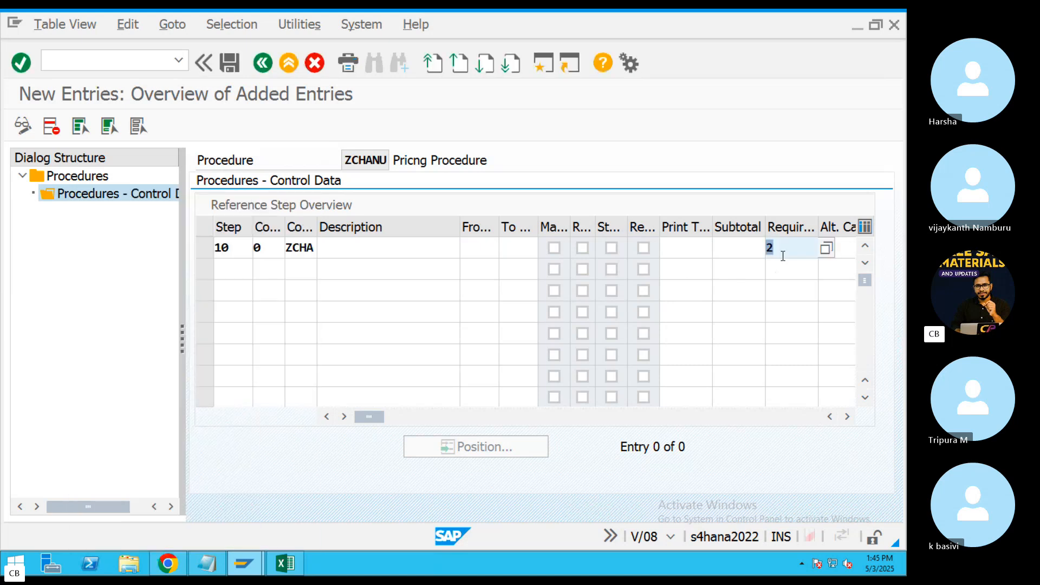
Set the account key of the ZCHA row to ERL.
key(Tab)
key(Tab)
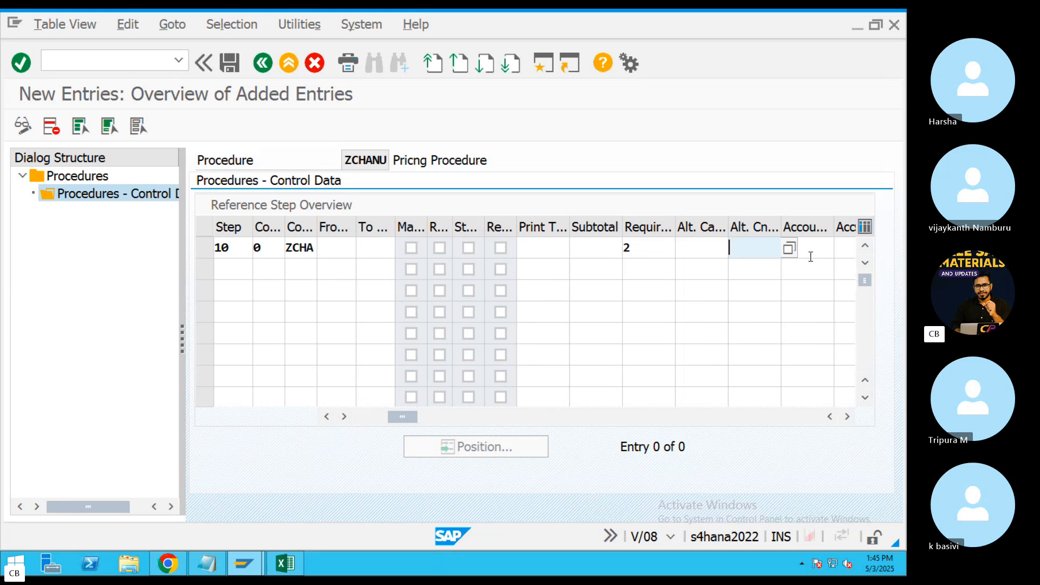
key(Tab)
key(Tab)
key(Tab)
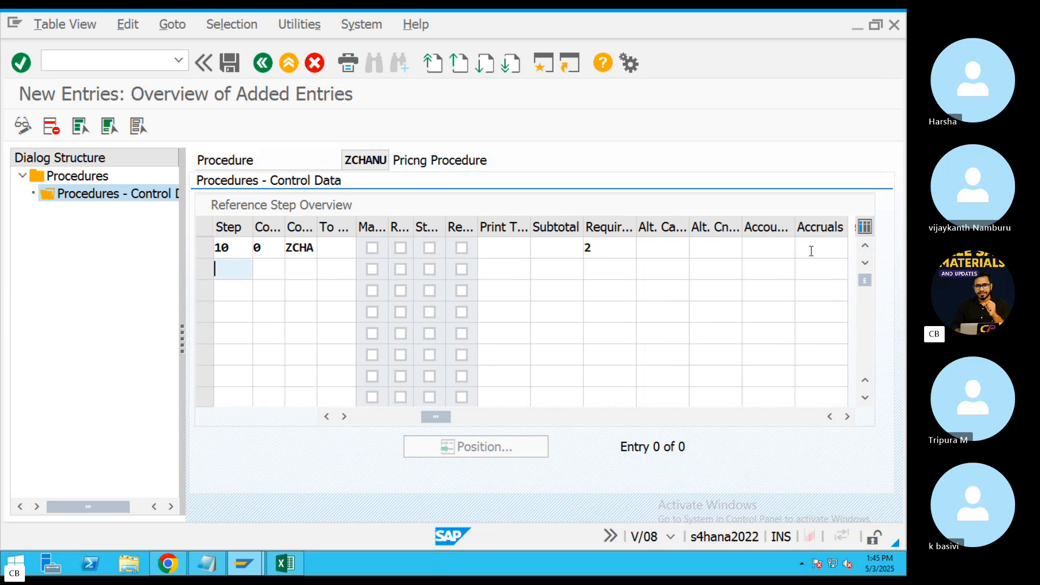
click(779, 254)
text(ERL)
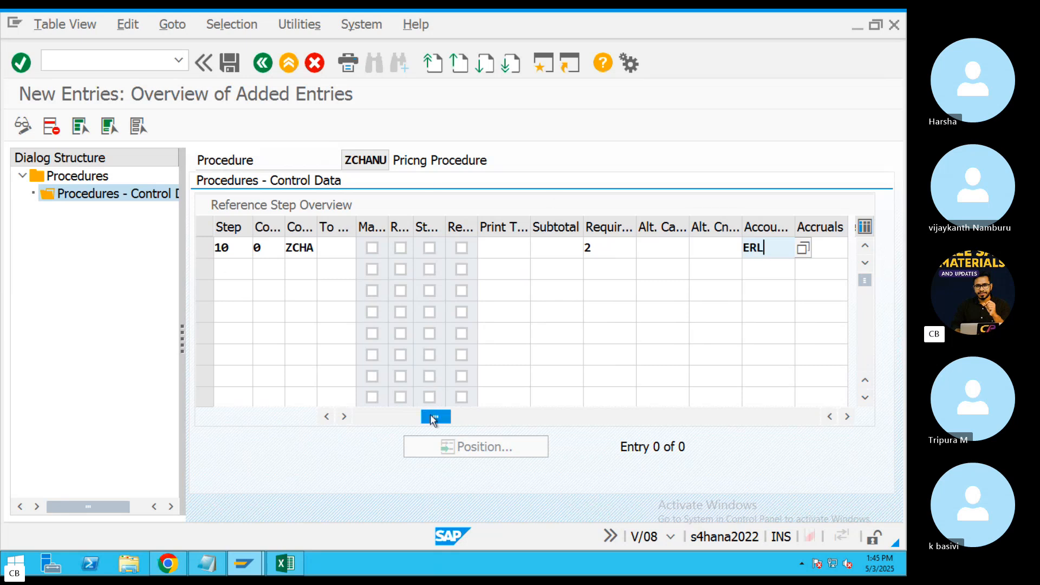
Add step 20 with counter 0, the description "Base Value" and from-step 10, without a condition type.
drag(433, 417, 345, 424)
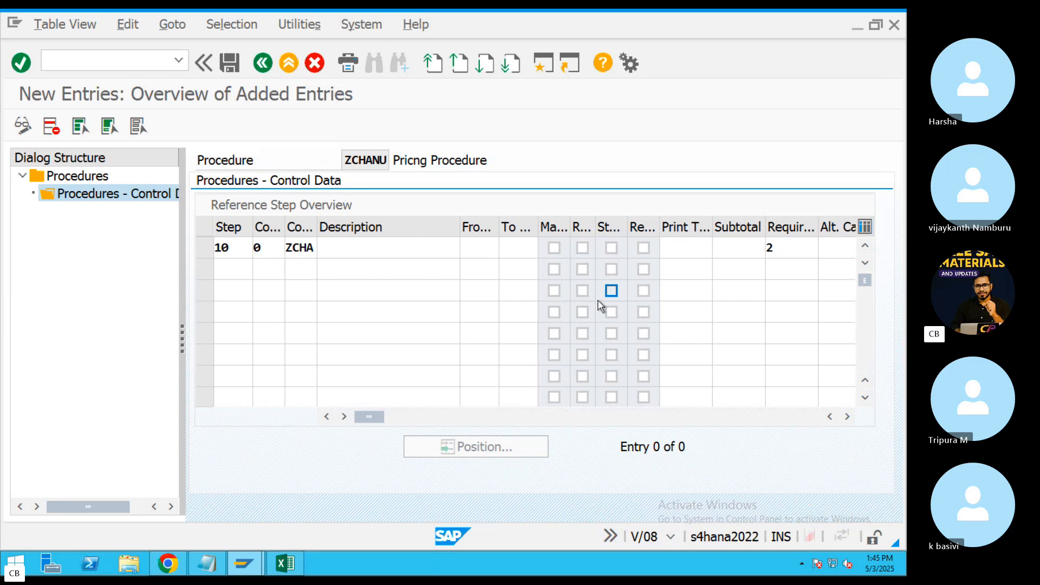
click(228, 270)
text(20)
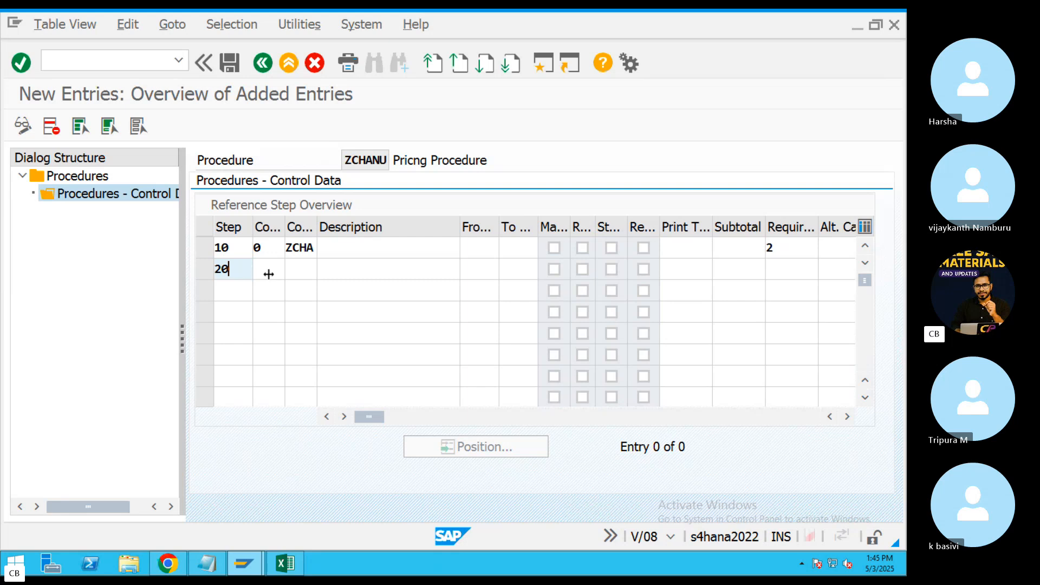
click(269, 274)
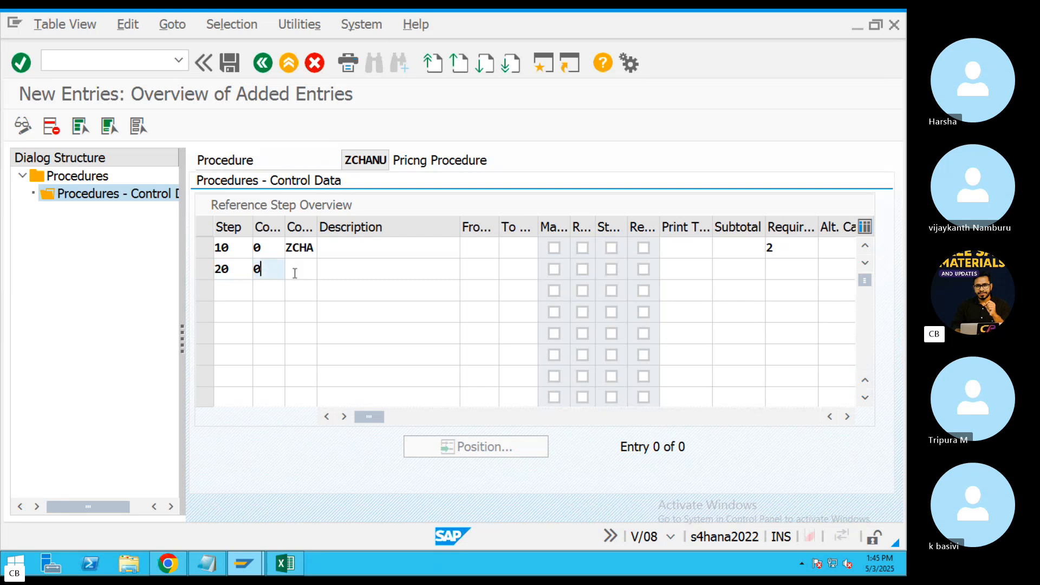
click(293, 270)
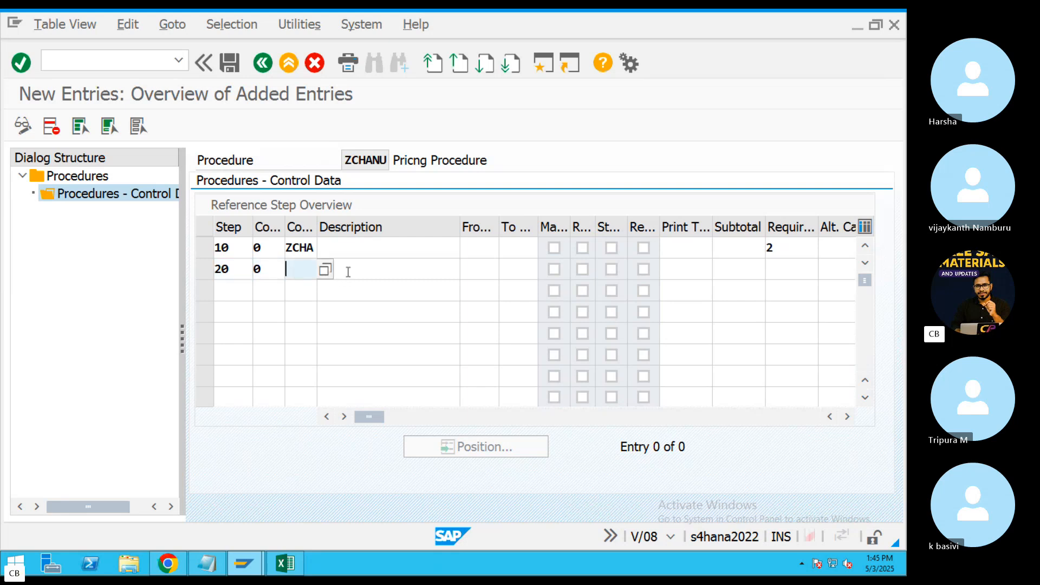
click(368, 274)
text(Base Value)
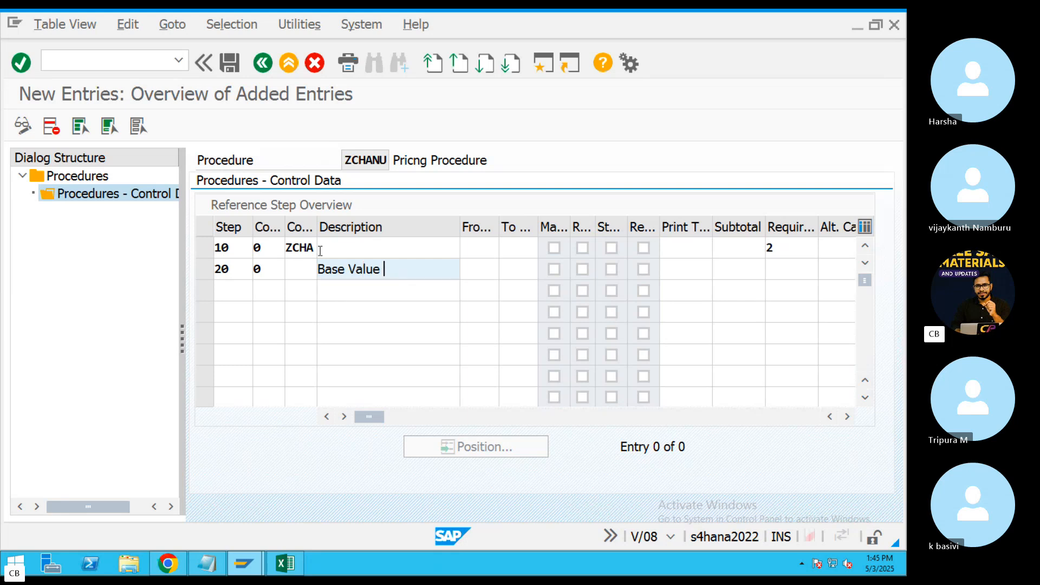
click(482, 270)
text(10)
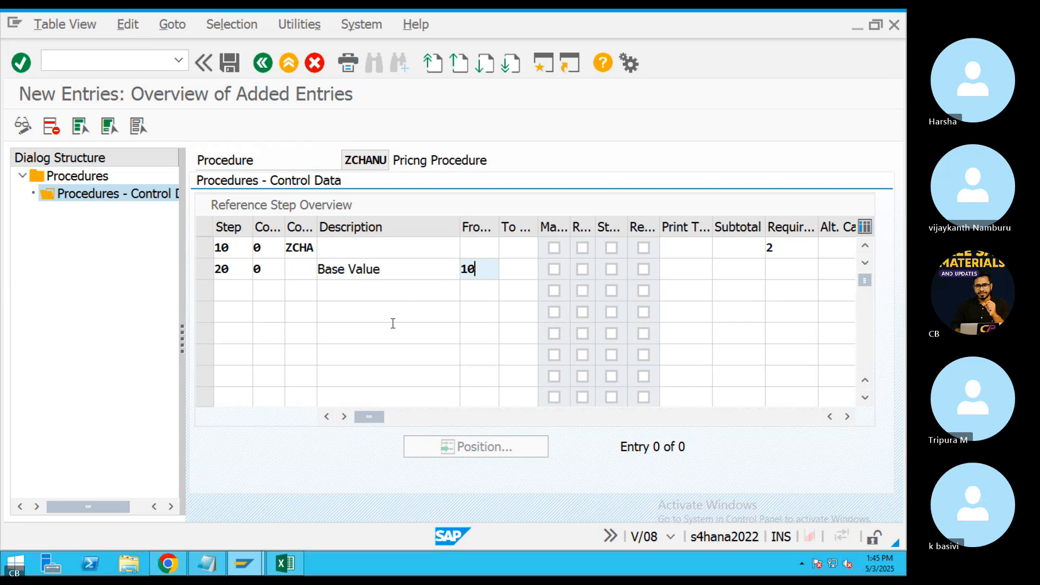
Start a third control data row with step 30 and counter 0.
click(223, 290)
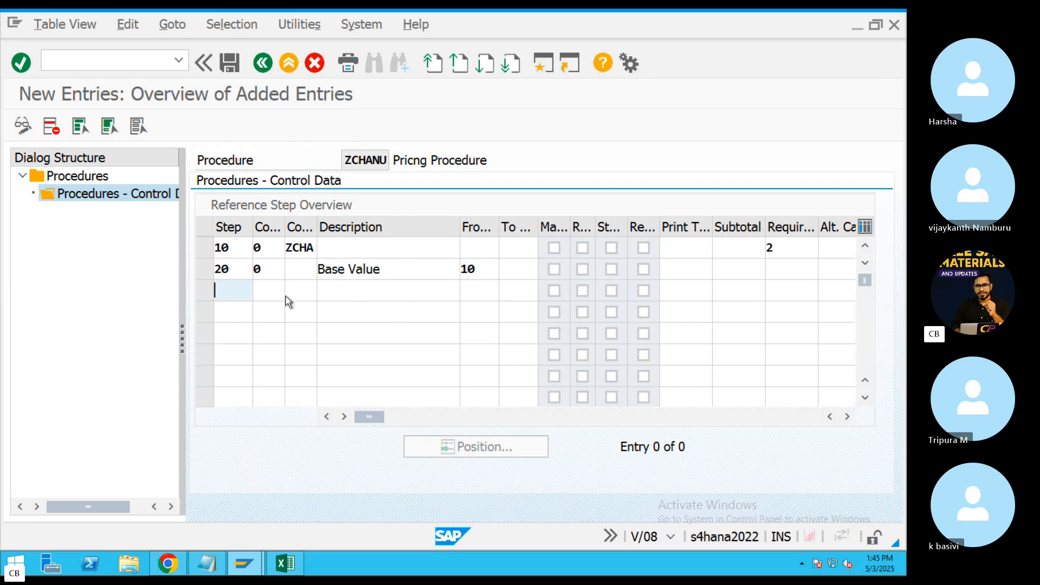
text(30)
click(275, 293)
text(0)
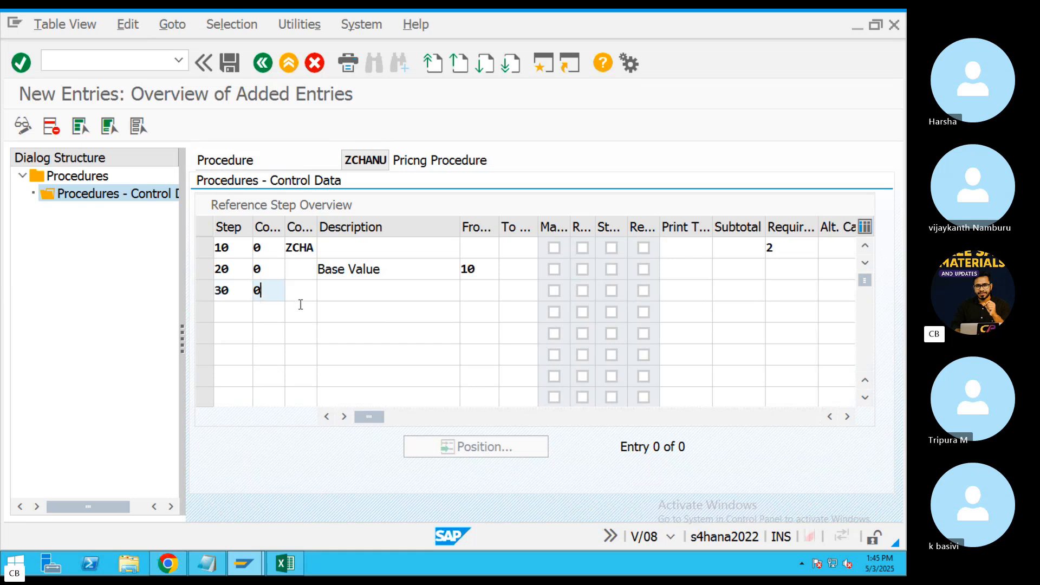
Assign condition type K004 to step 30 of the pricing procedure and set its From step to 20.
click(301, 291)
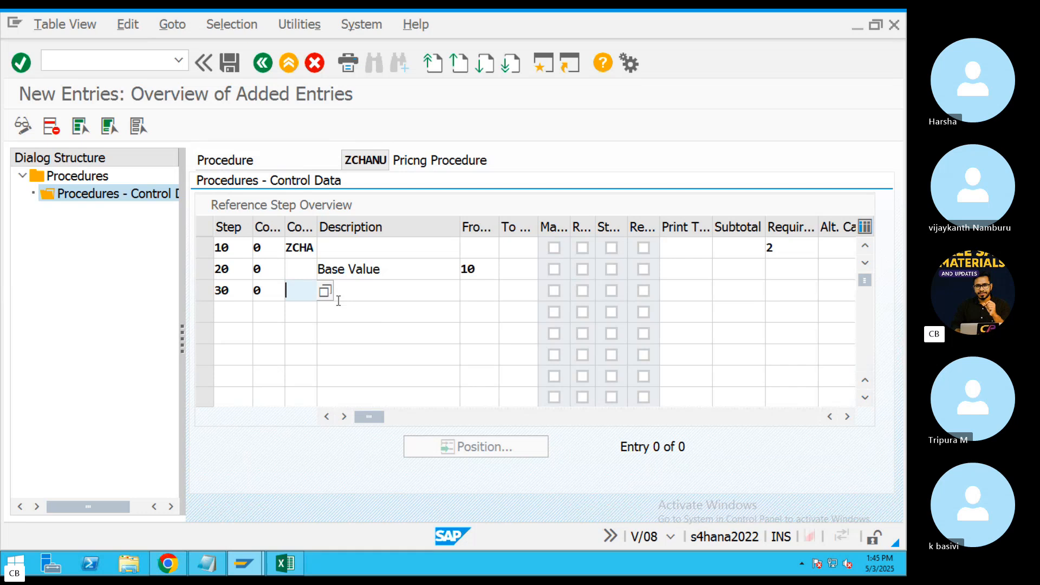
text(K004)
click(475, 297)
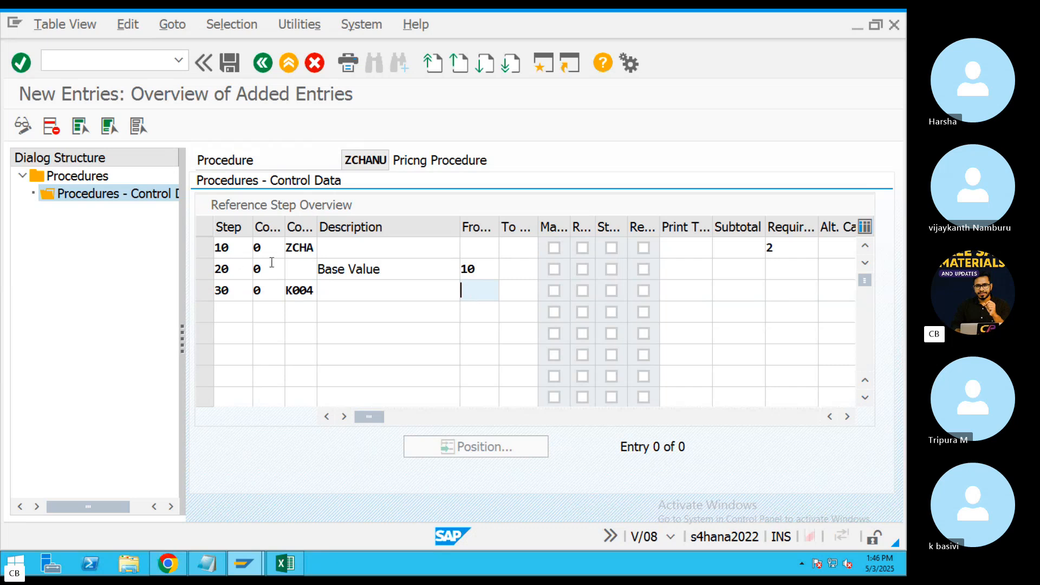
text(20)
click(214, 270)
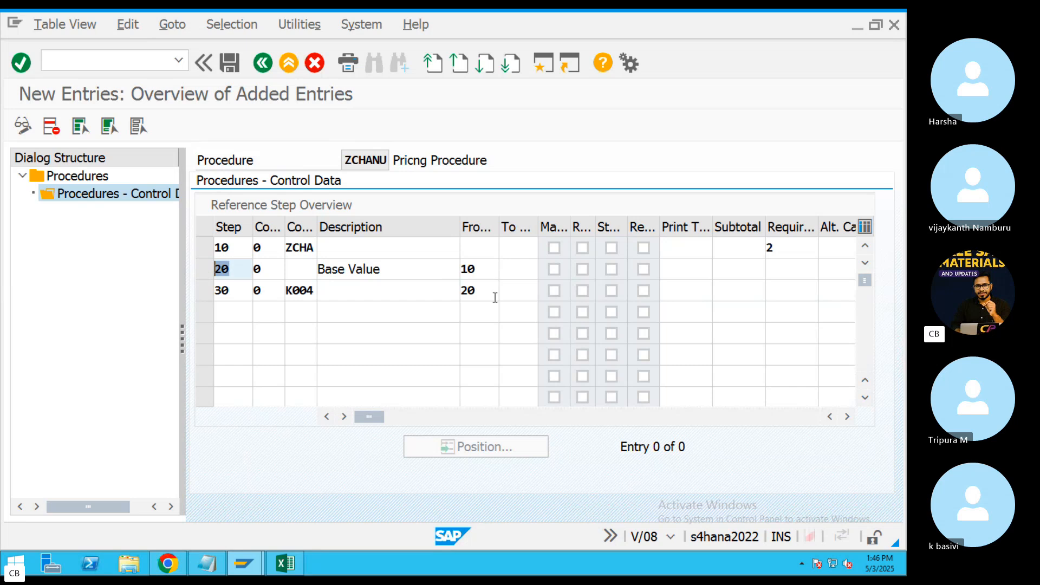
Add step 40 with counter 0, condition type K005 and From step 20 to the pricing procedure.
click(228, 313)
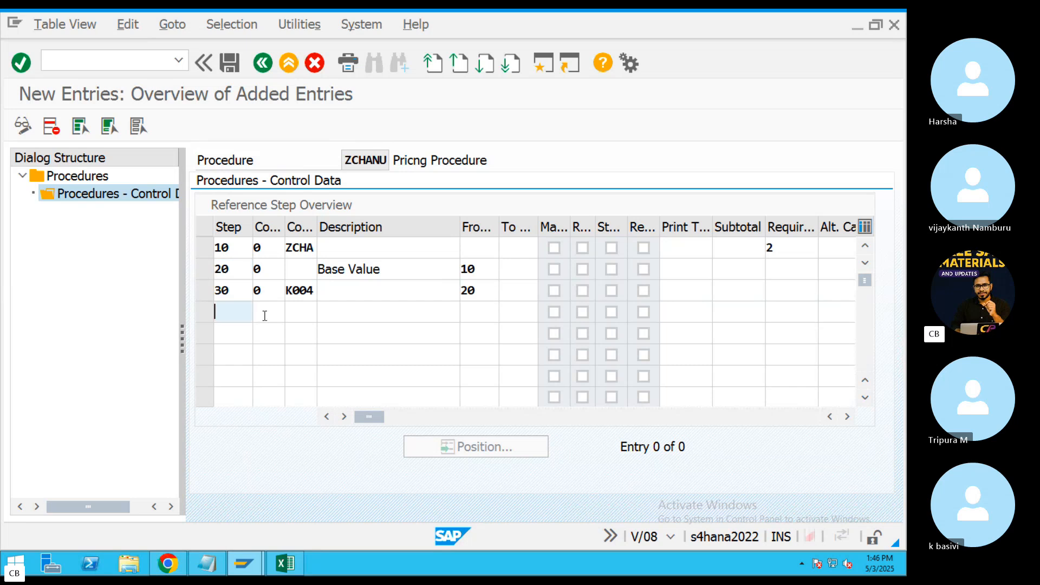
text(40)
click(267, 314)
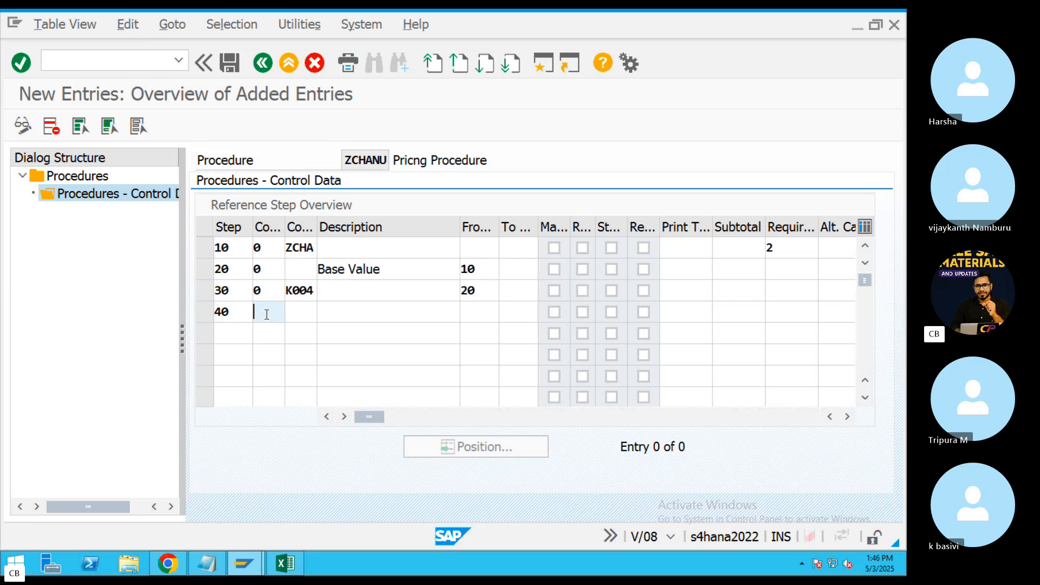
text(0)
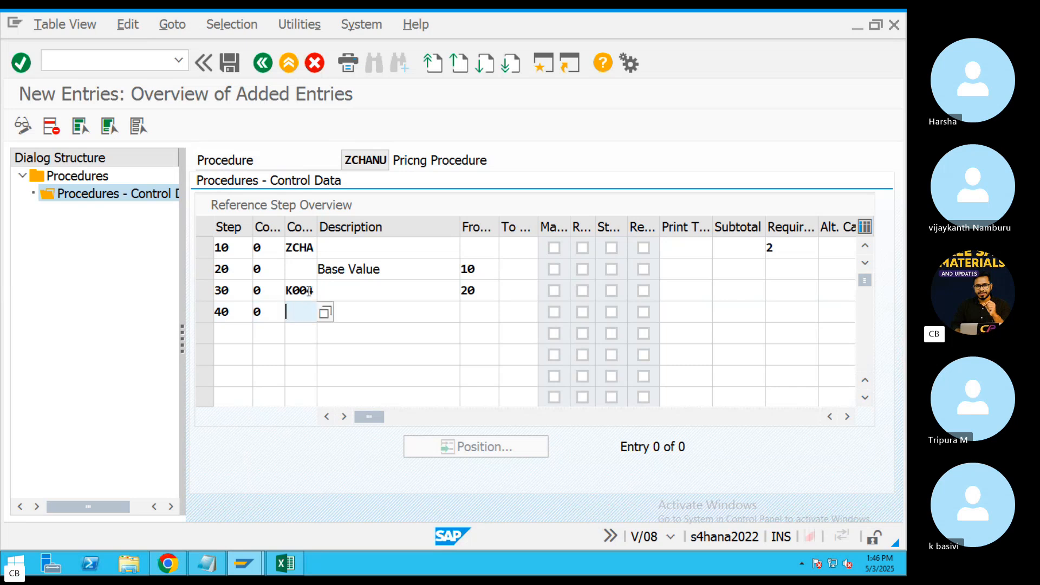
click(293, 290)
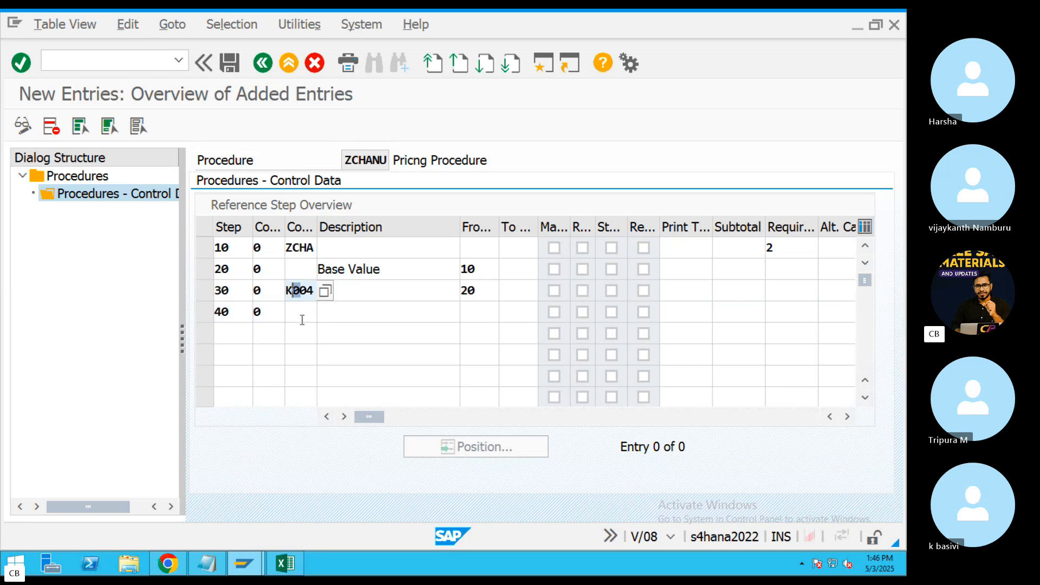
click(299, 314)
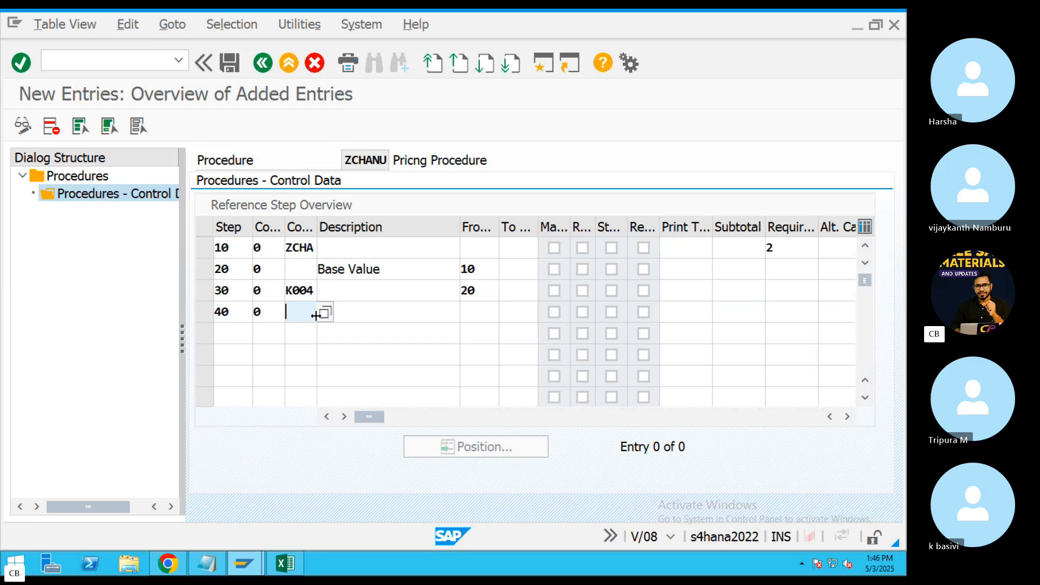
text(K005)
click(476, 311)
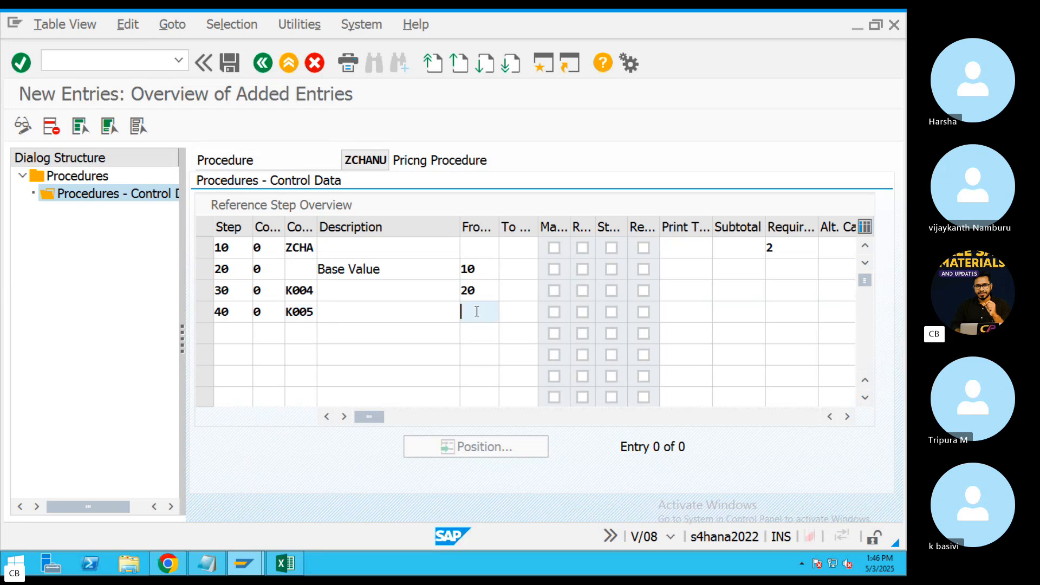
text(20)
click(333, 271)
click(481, 310)
Add step 50 with counter 0, condition type K007 and From step 20 to the pricing procedure.
click(236, 330)
text(50)
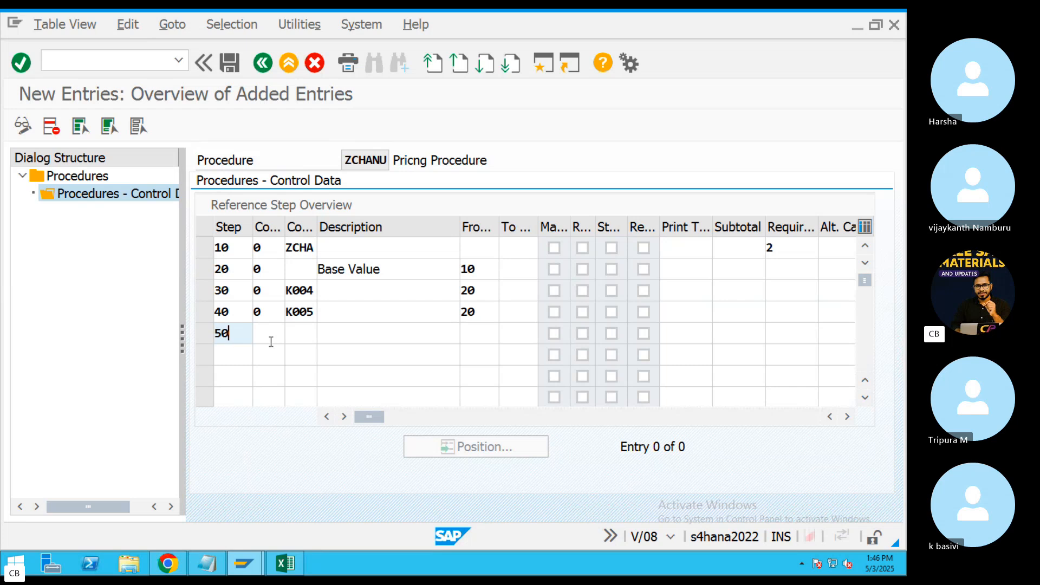
click(273, 340)
text(0)
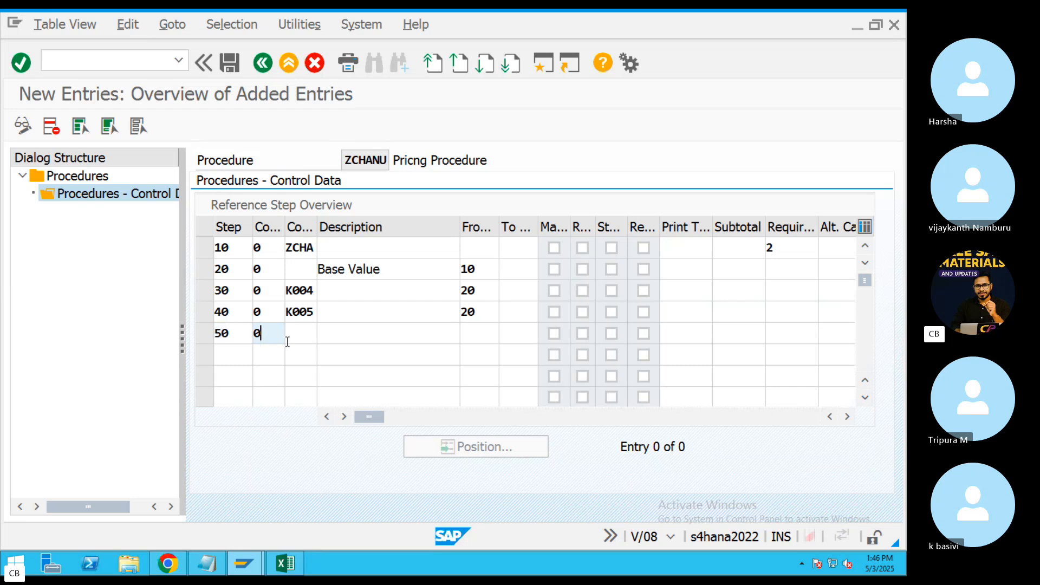
click(297, 334)
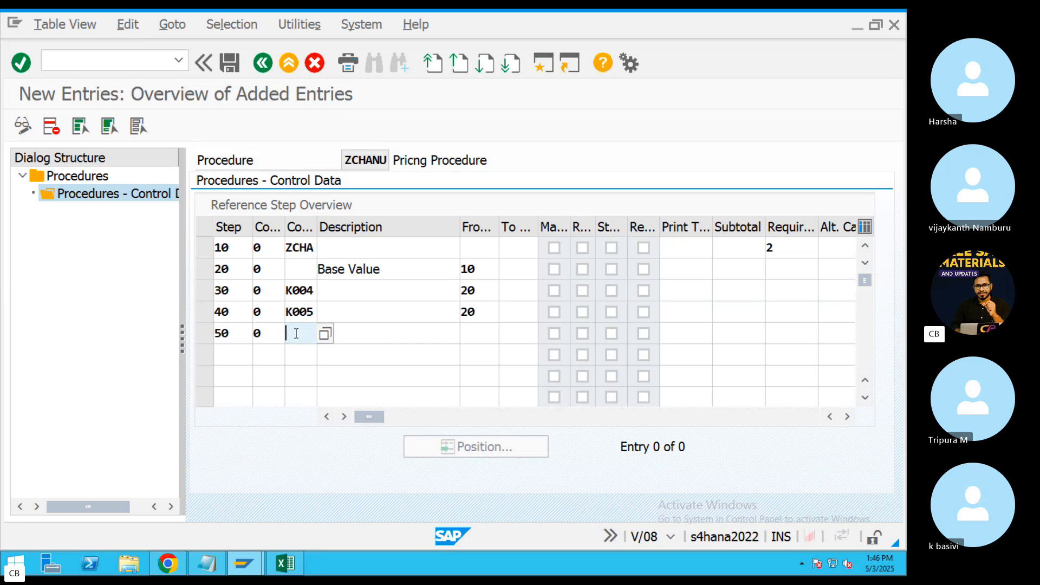
text(K007)
click(488, 327)
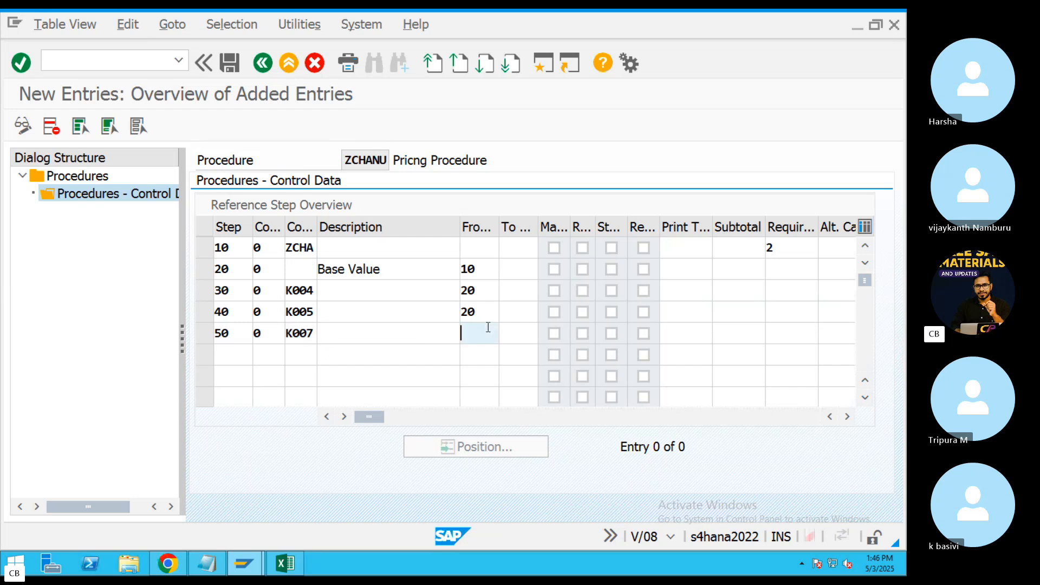
text(20)
key(Return)
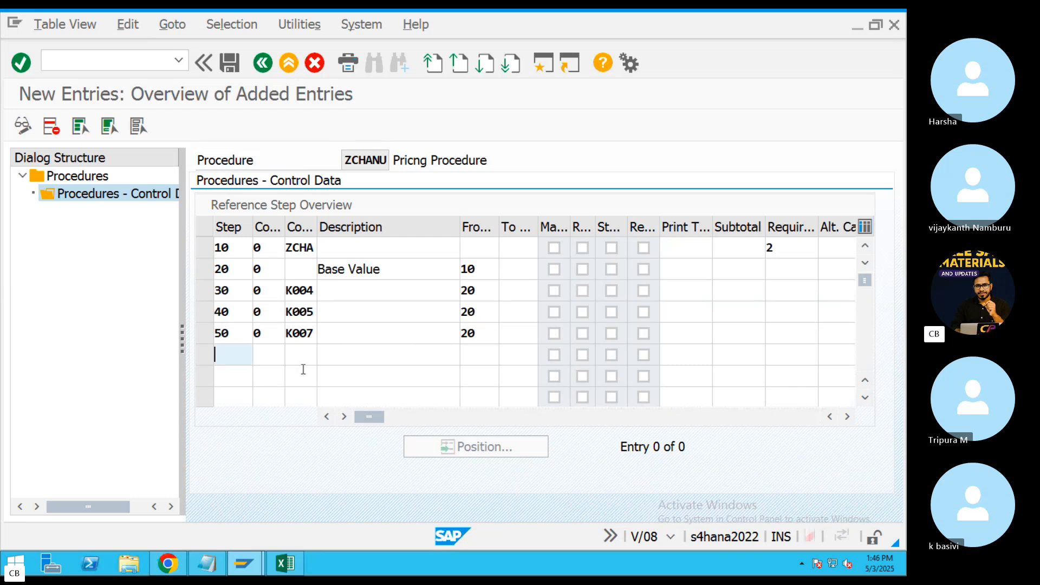
Add step 60 with counter 0 and condition type K00F to the pricing procedure.
text(60)
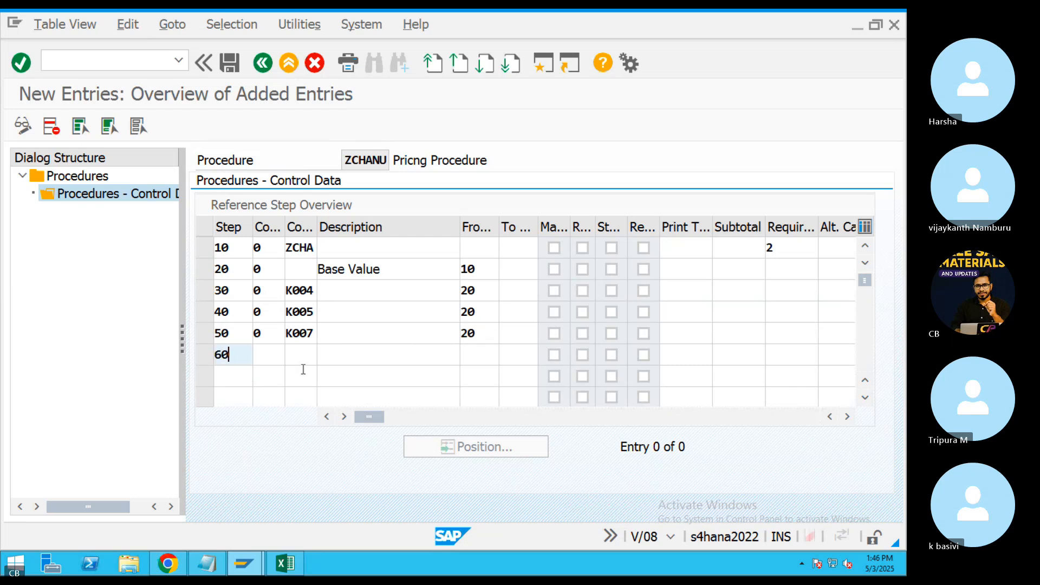
click(269, 358)
text(0)
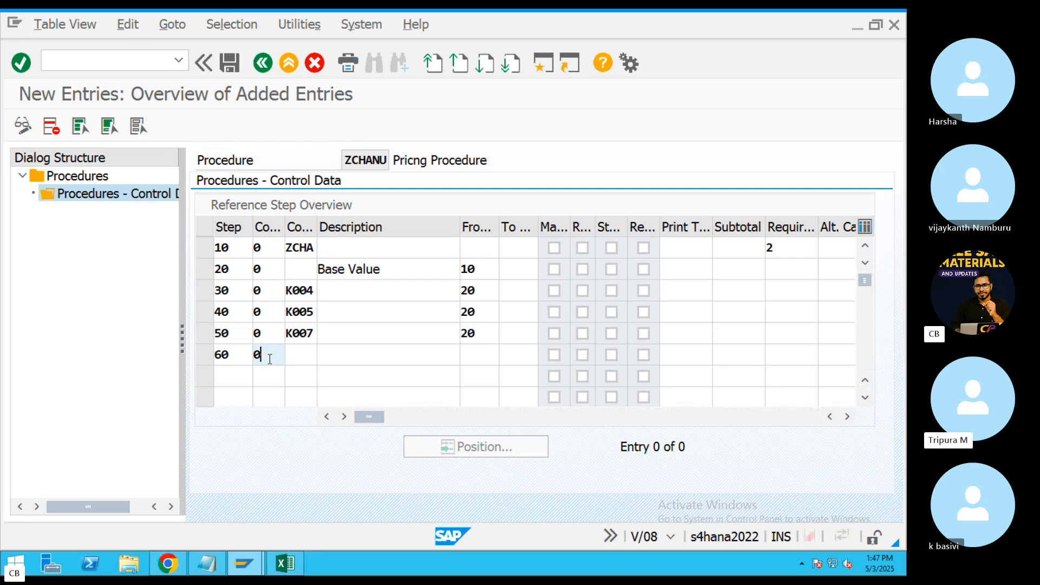
click(303, 357)
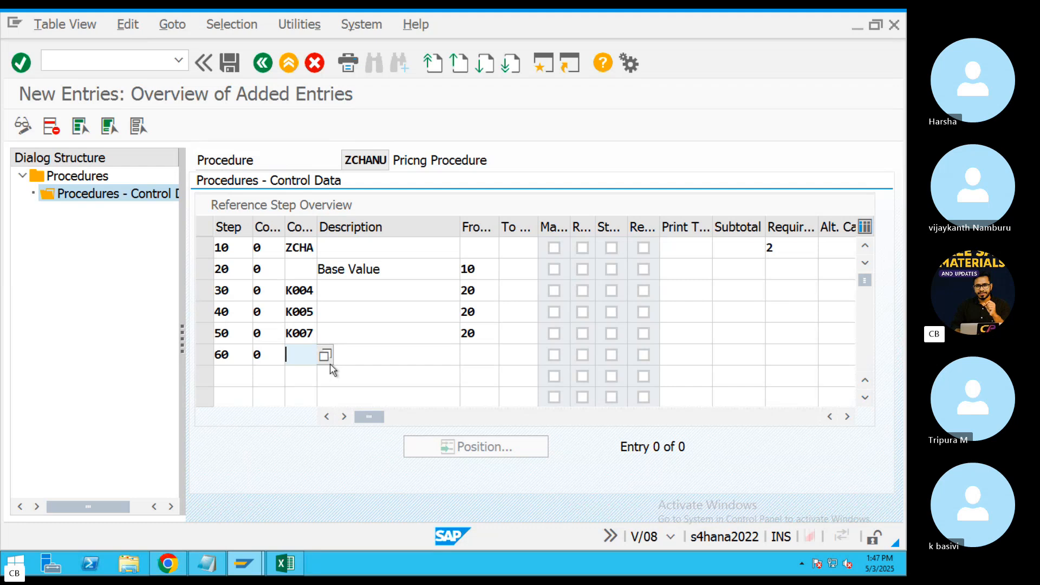
click(325, 356)
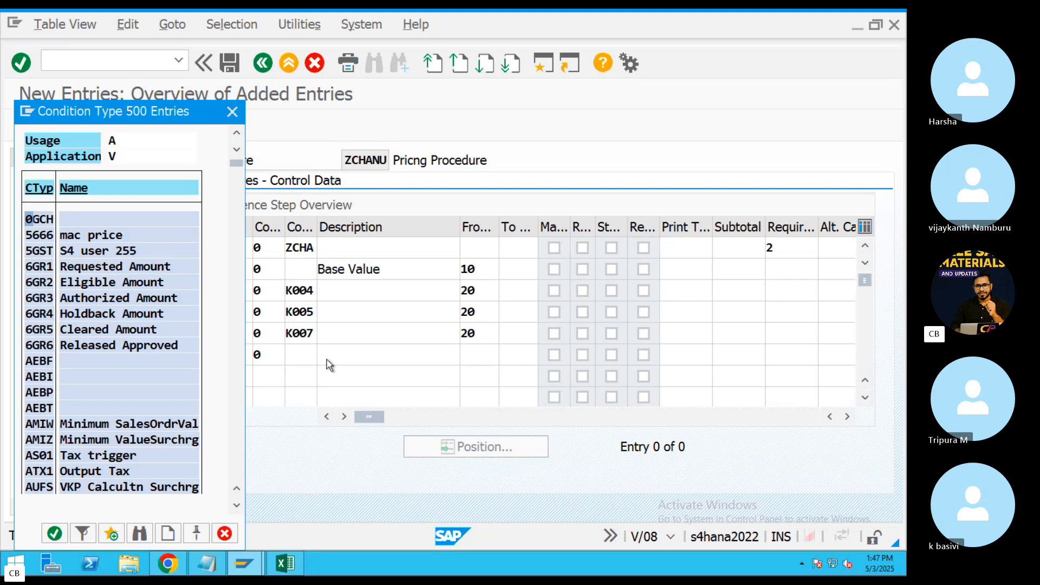
scroll(190, 303, down, 6)
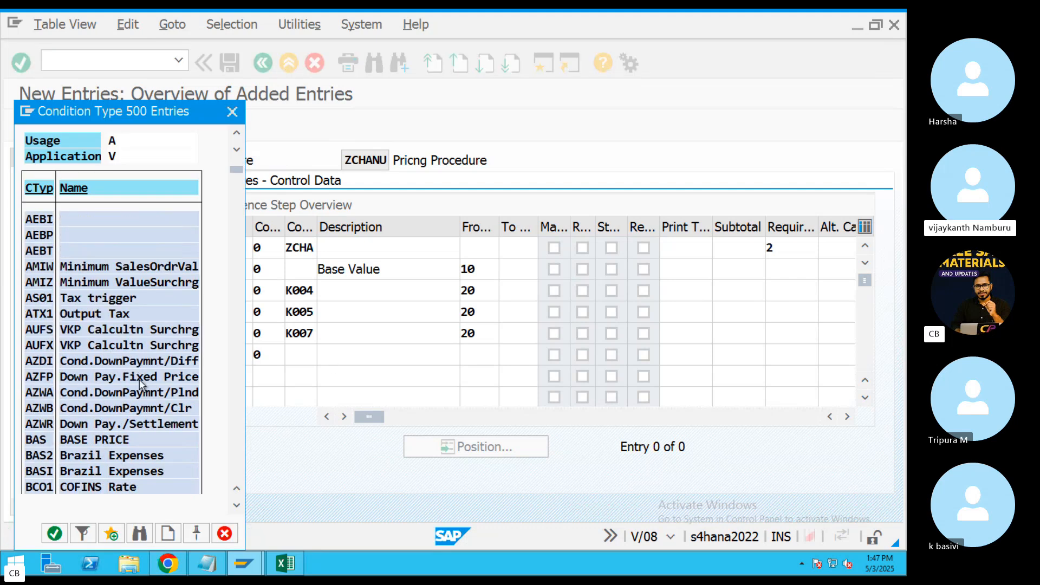
click(232, 111)
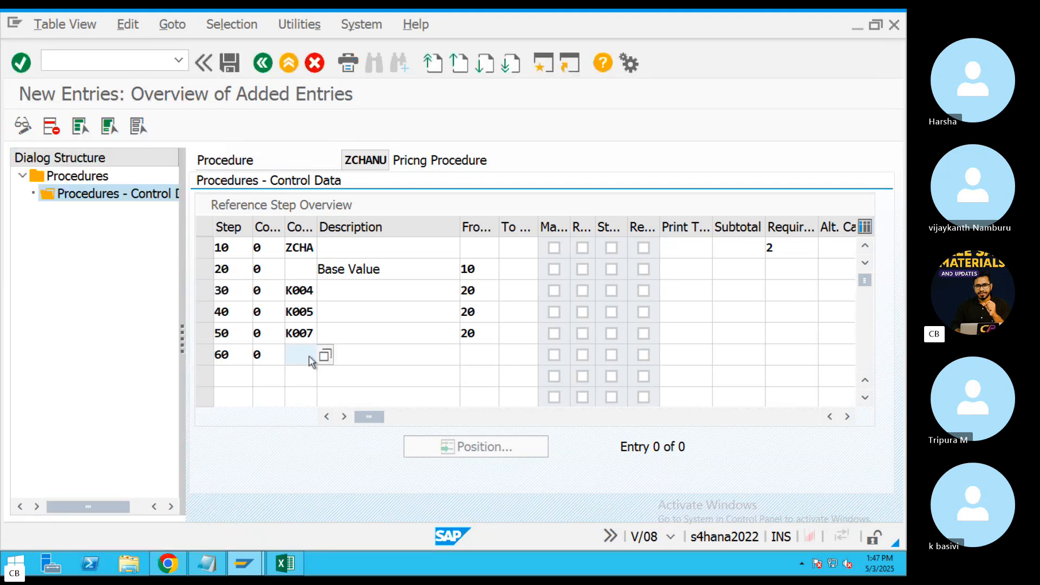
text(K00)
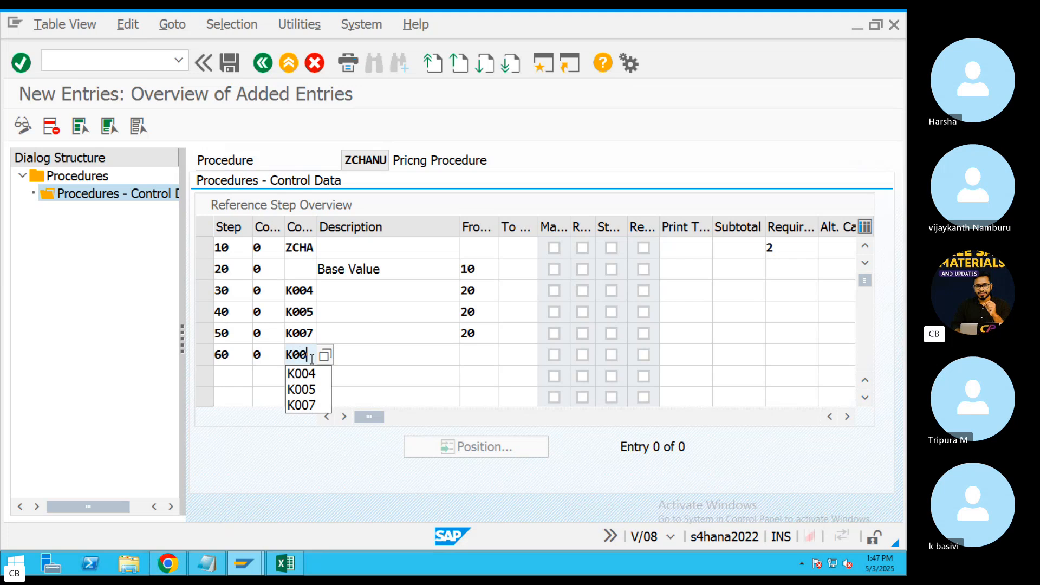
text(7)
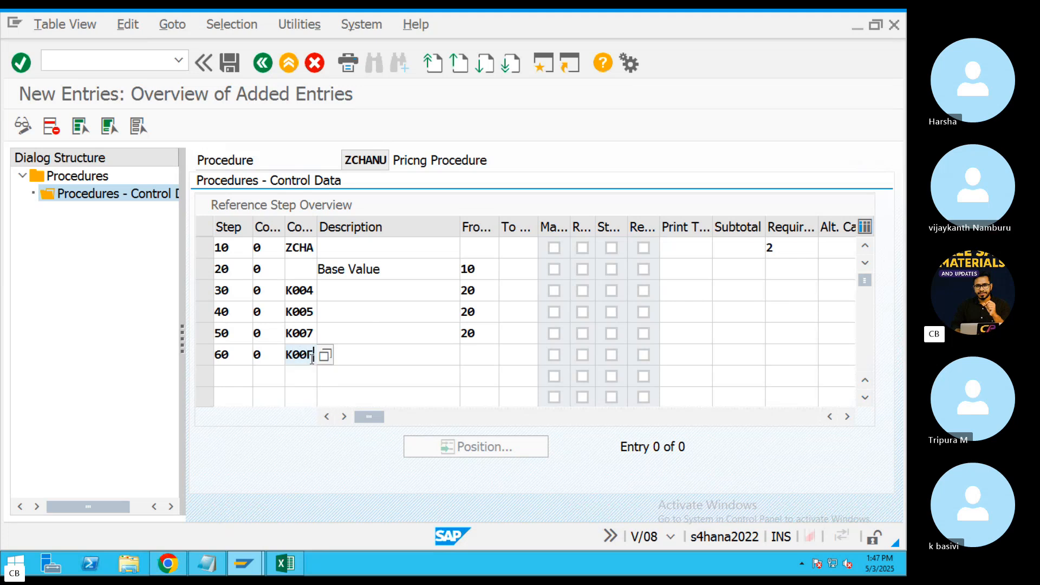
Start the next procedure line as step 70 with counter 0.
click(242, 376)
text(70)
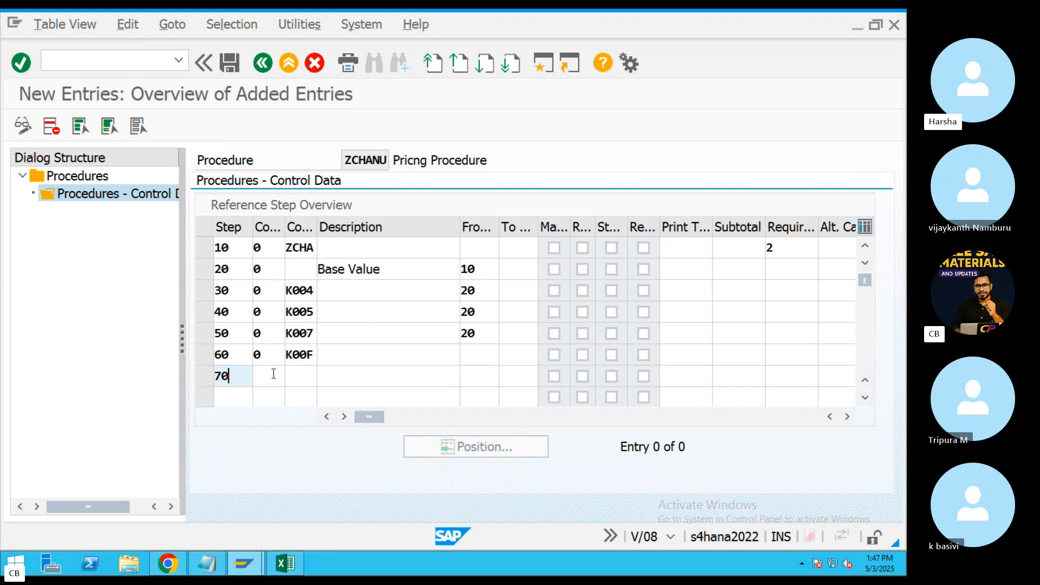
click(273, 374)
text(0)
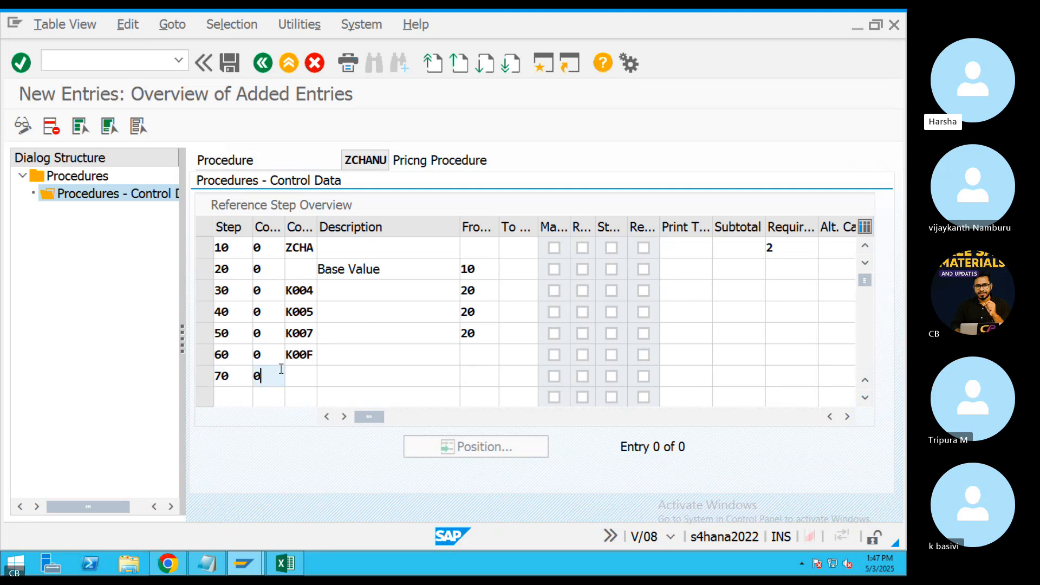
Search the list of possible condition types for step 60 for K00F.
click(316, 356)
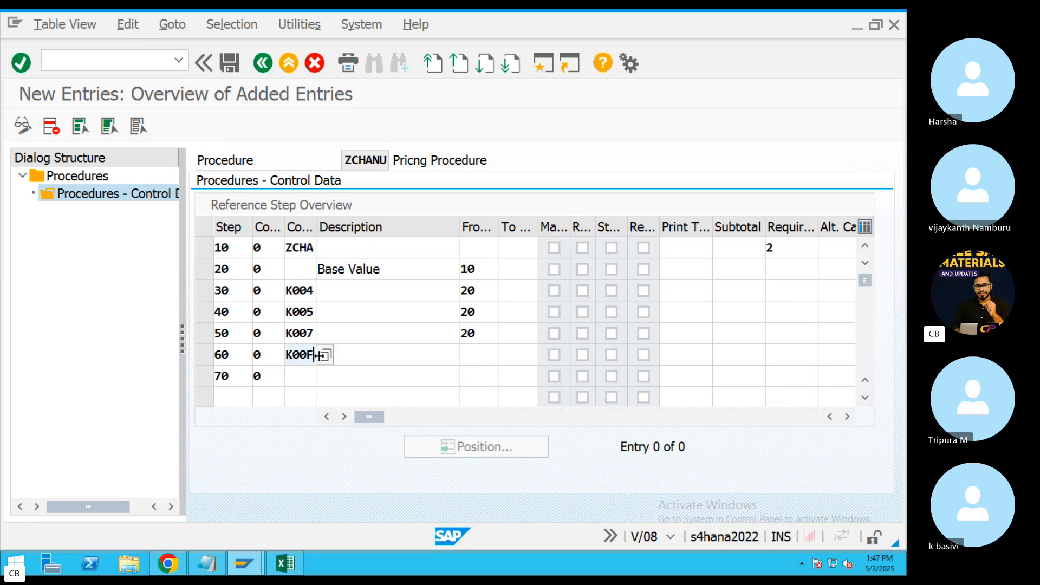
click(325, 356)
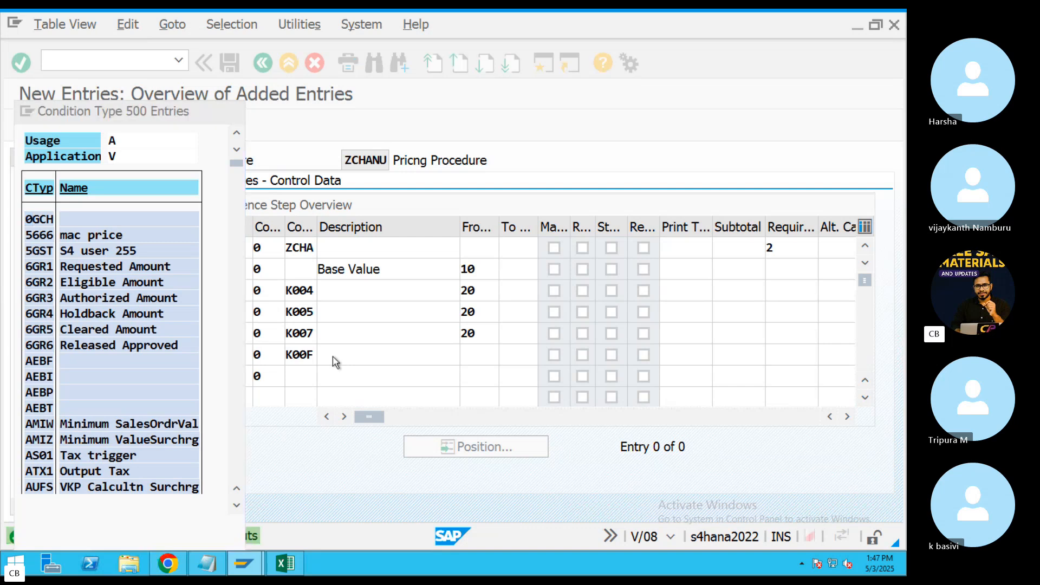
key(ctrl+f)
text(K00F)
key(Return)
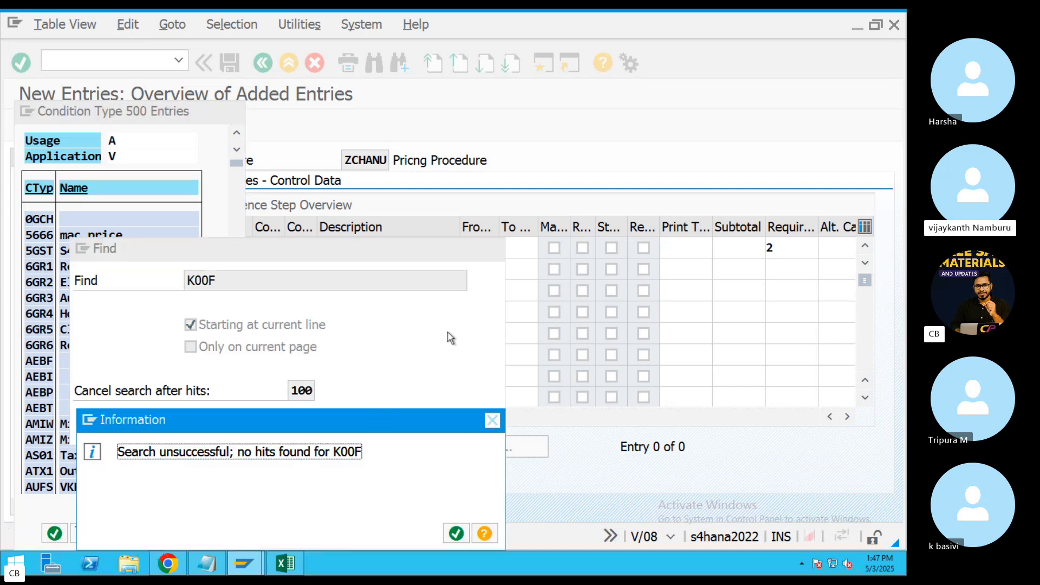
click(492, 420)
key(Escape)
Look through the list of possible condition types for the K entries and close the list without choosing one.
scroll(161, 406, down, 3)
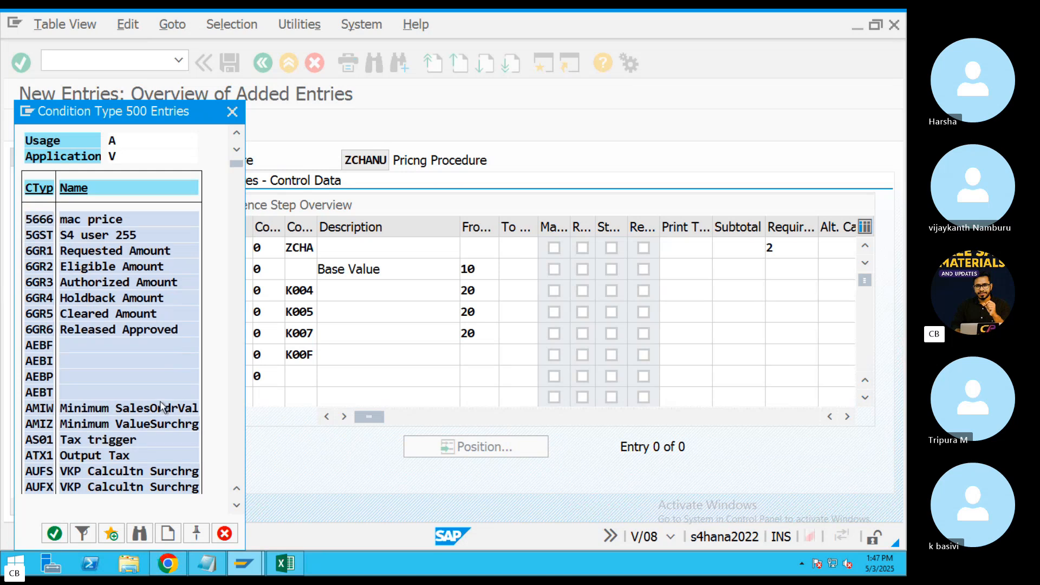
scroll(161, 405, down, 3)
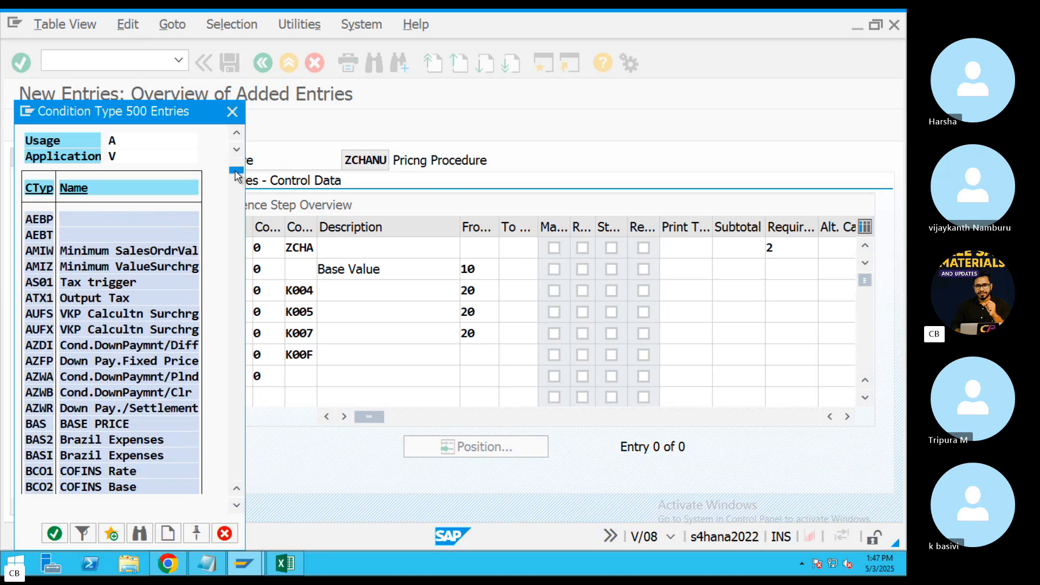
drag(236, 175, 225, 427)
scroll(152, 422, down, 3)
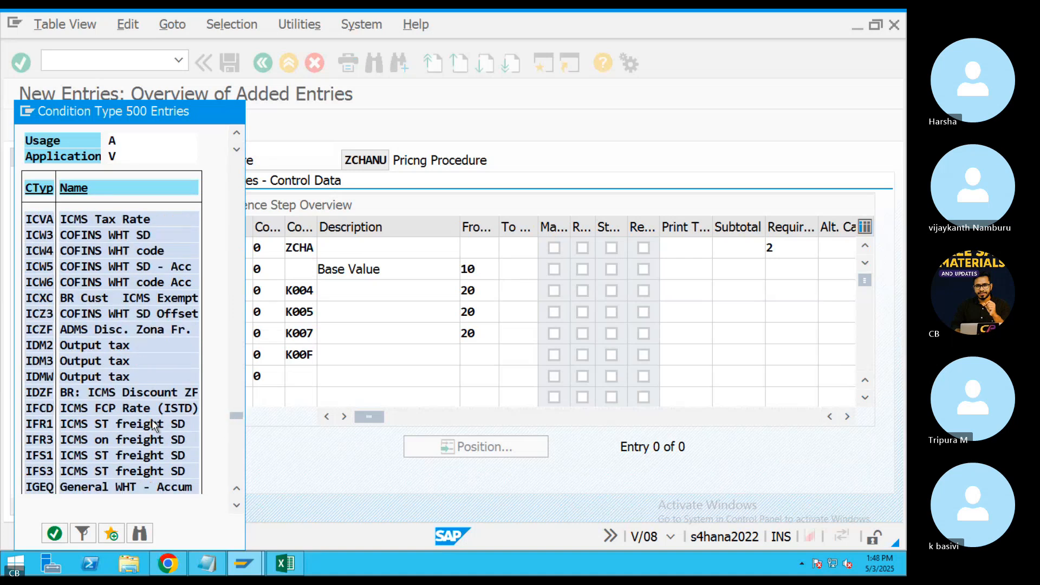
scroll(155, 425, down, 8)
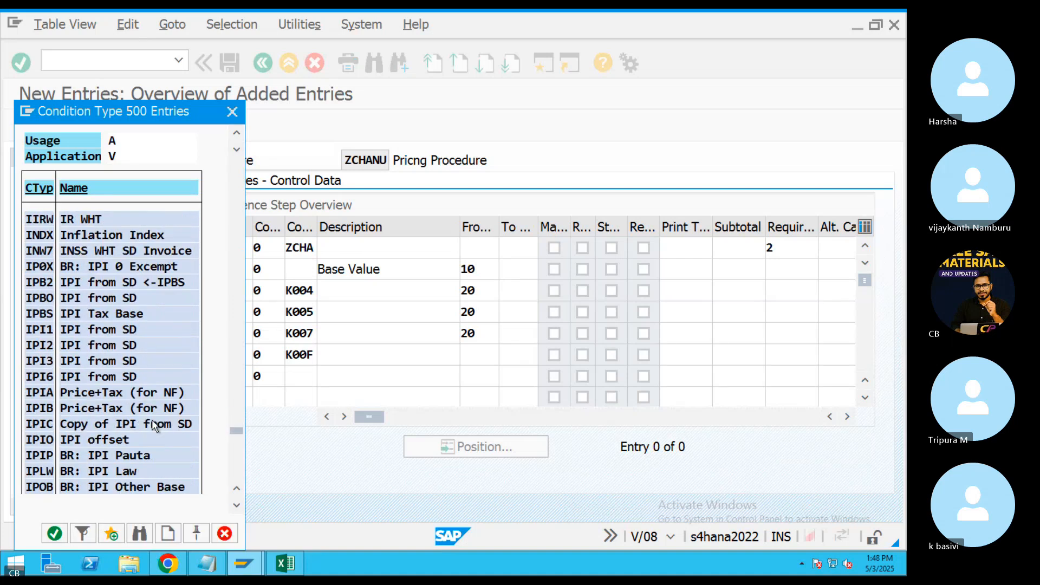
drag(235, 433, 235, 462)
scroll(130, 451, down, 3)
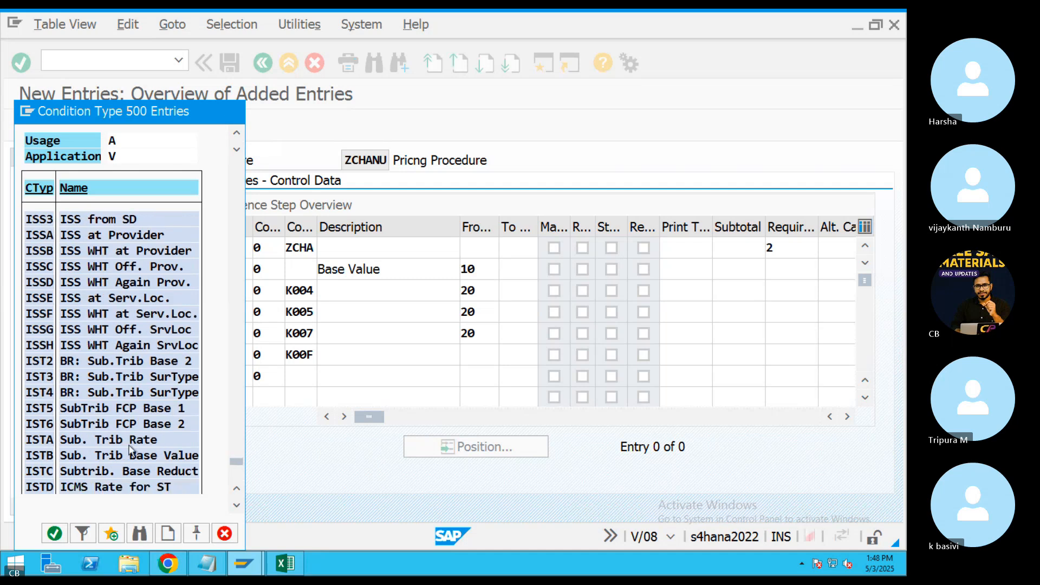
scroll(130, 451, down, 5)
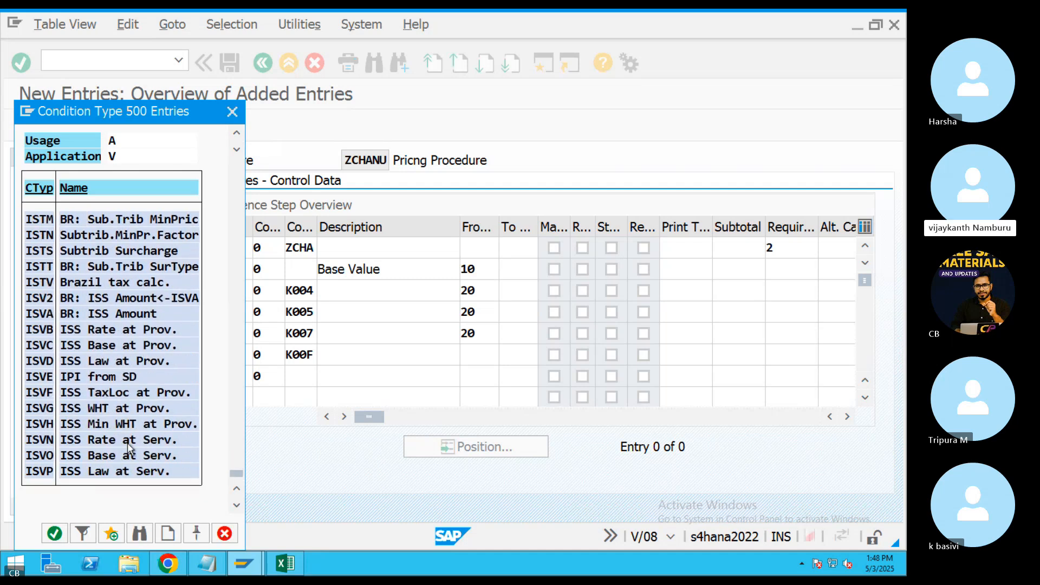
scroll(129, 447, up, 10)
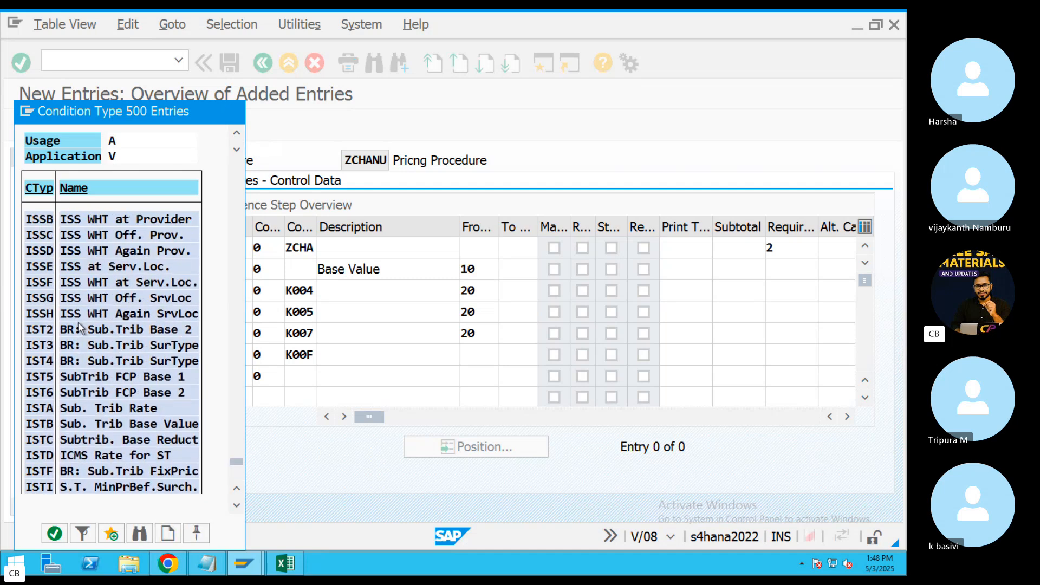
scroll(79, 327, up, 10)
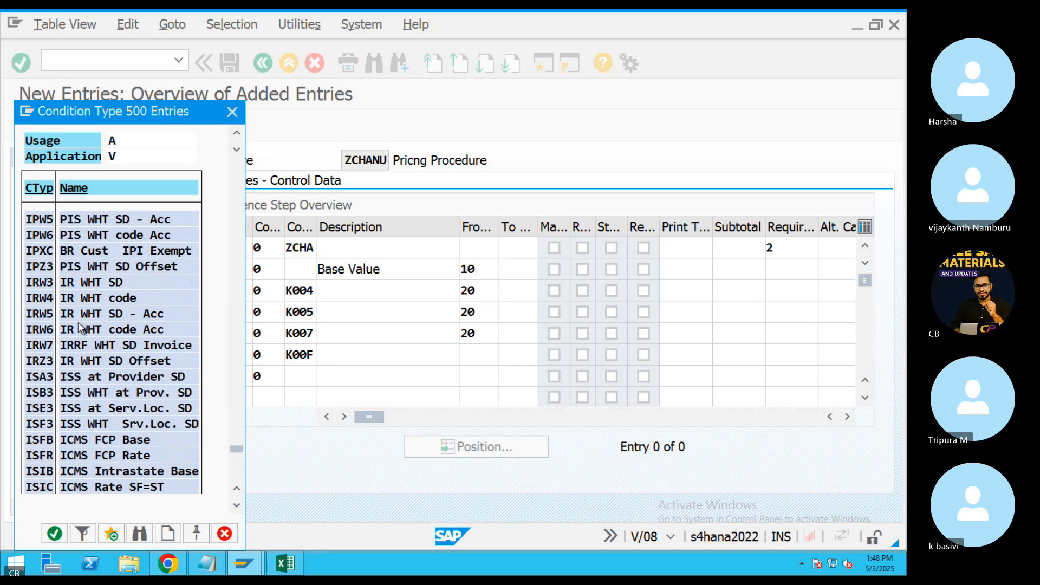
scroll(79, 327, up, 6)
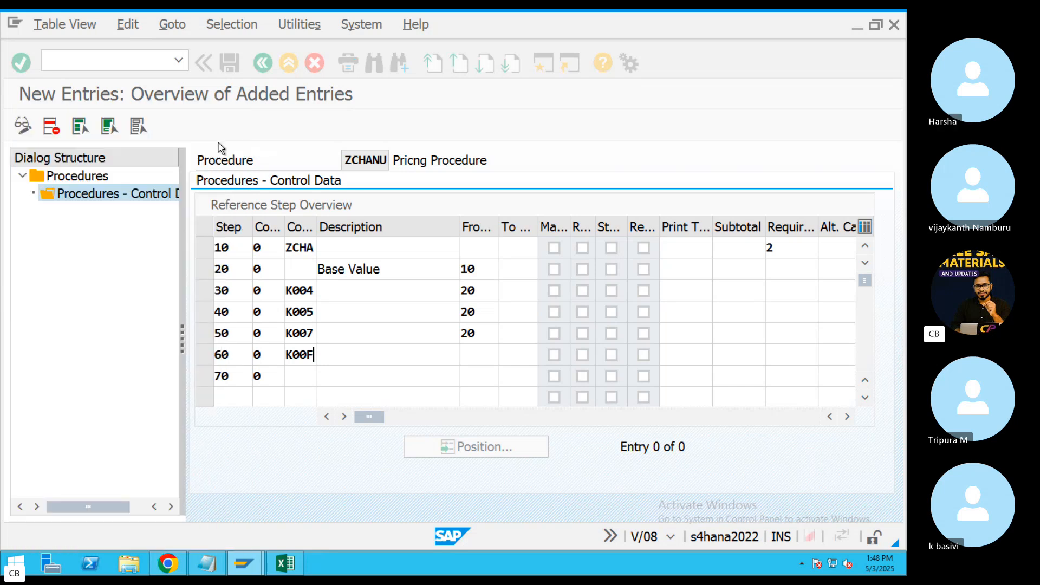
click(232, 112)
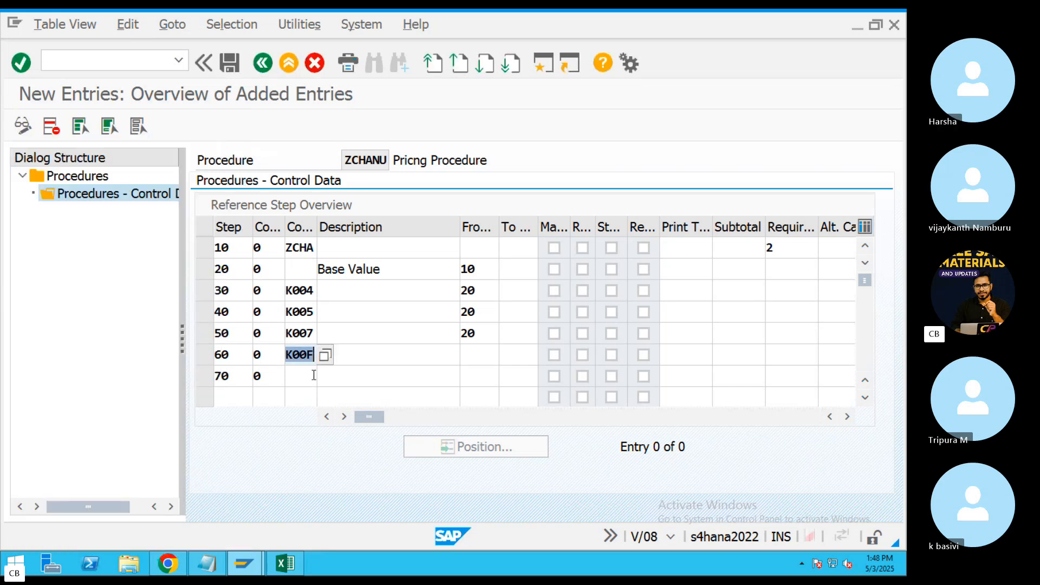
Give step 70 the description Grass Value and set the From step of condition type K00F to 20.
click(340, 377)
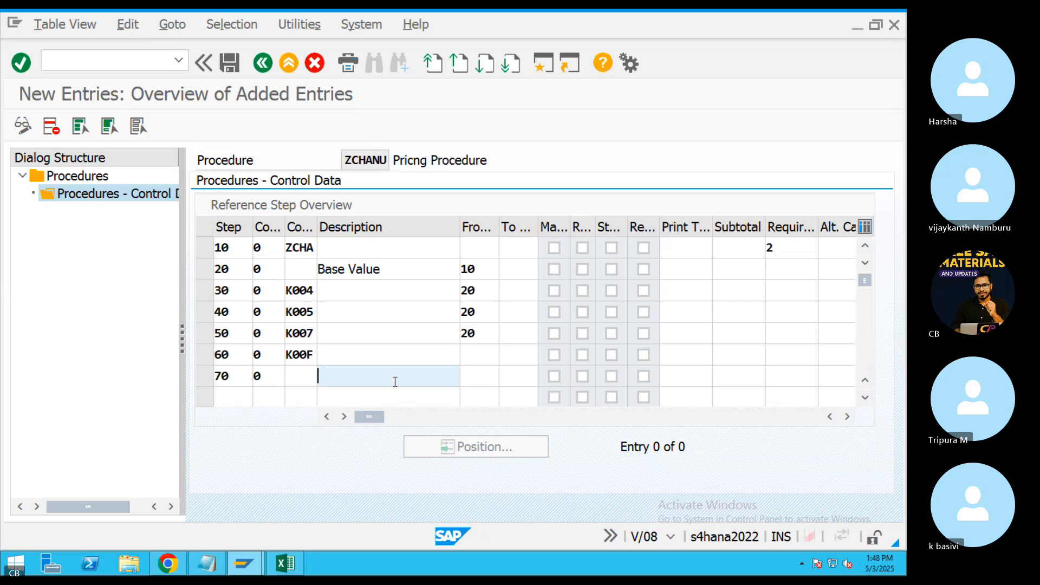
text(Grass Value)
click(479, 358)
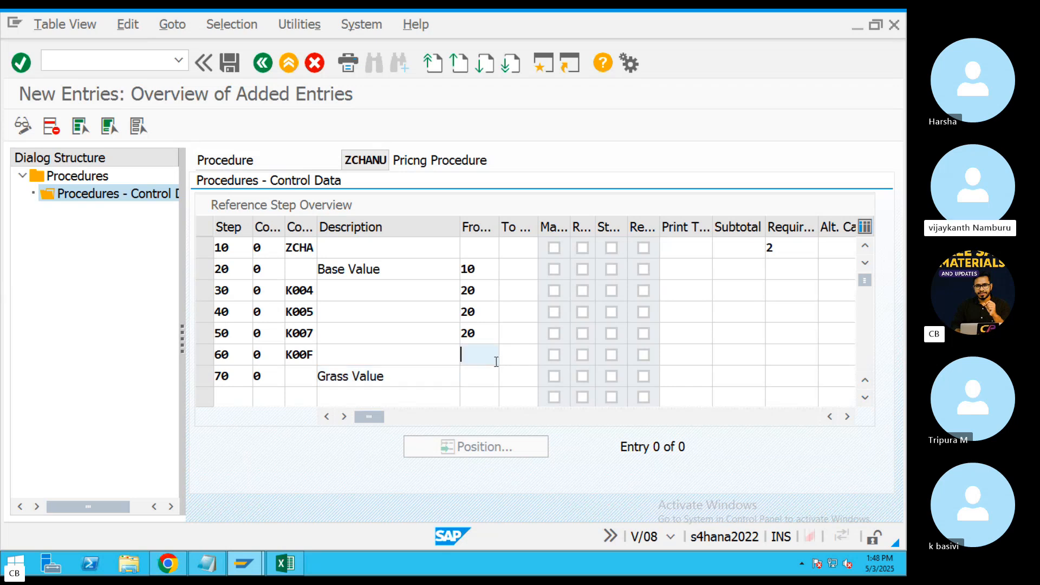
text(2)
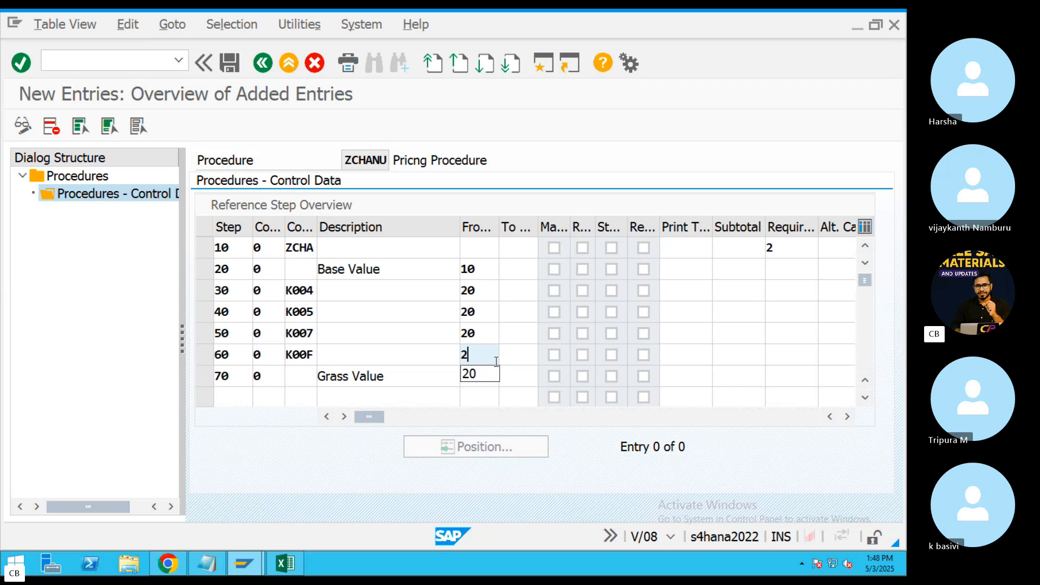
text(0)
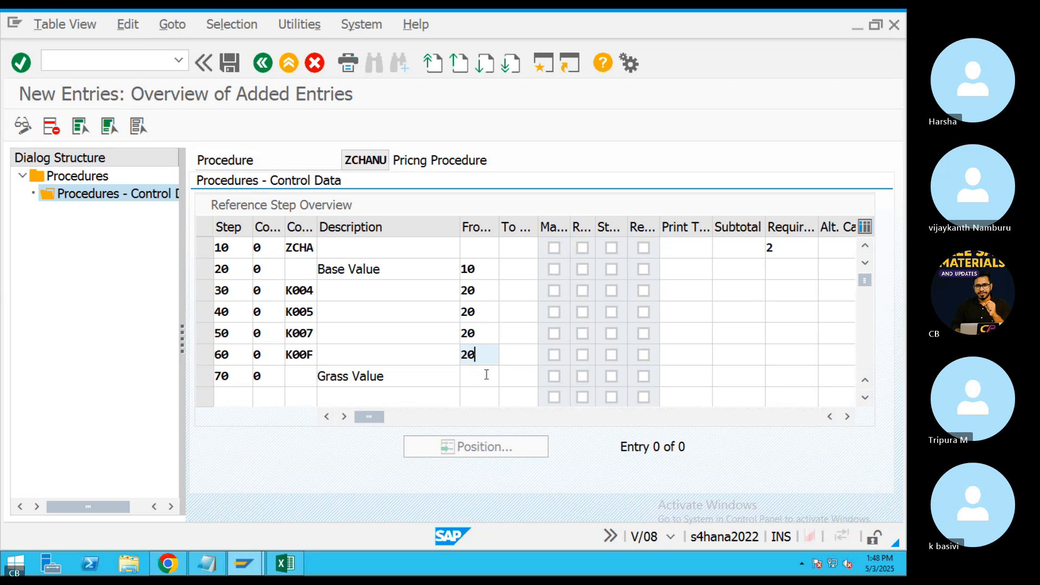
Set the reference range of step 70 from step 20 to step 69.
click(486, 375)
text(20)
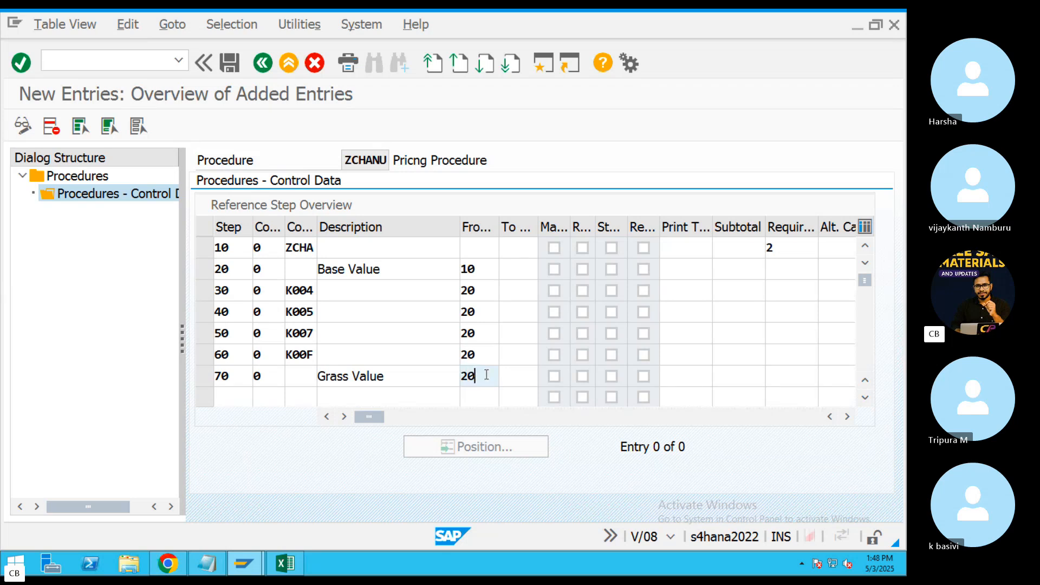
click(534, 378)
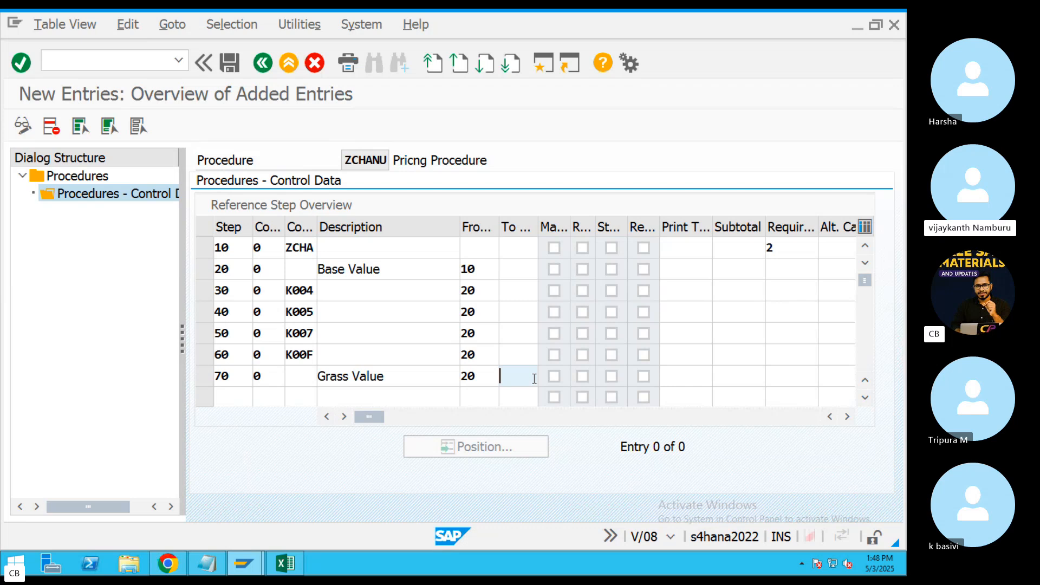
text(69)
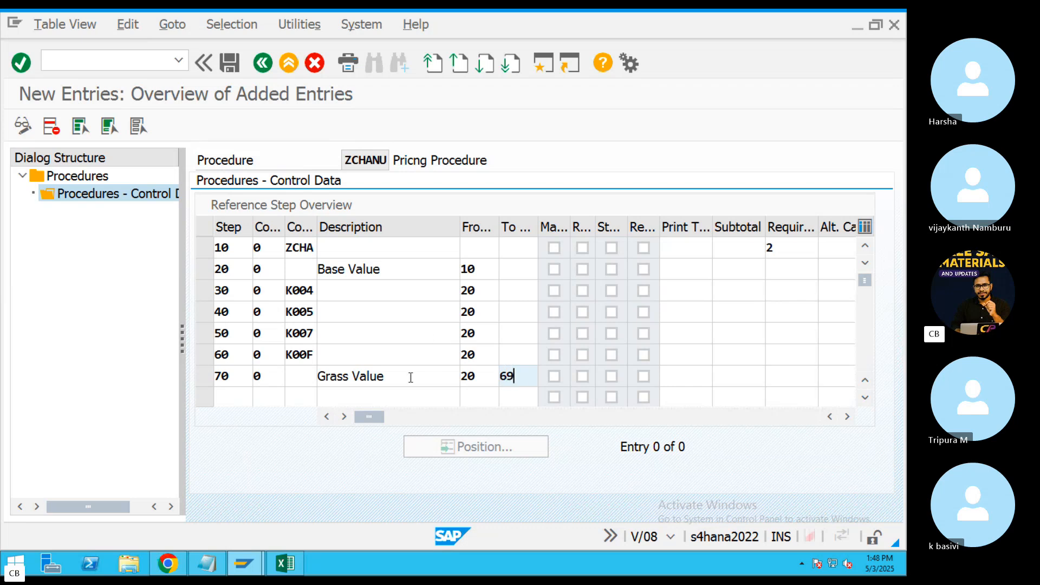
Assign requirement 2 to condition types K004, K005, K007 and K00F in steps 30 to 60.
click(778, 290)
text(2)
click(780, 312)
text(2)
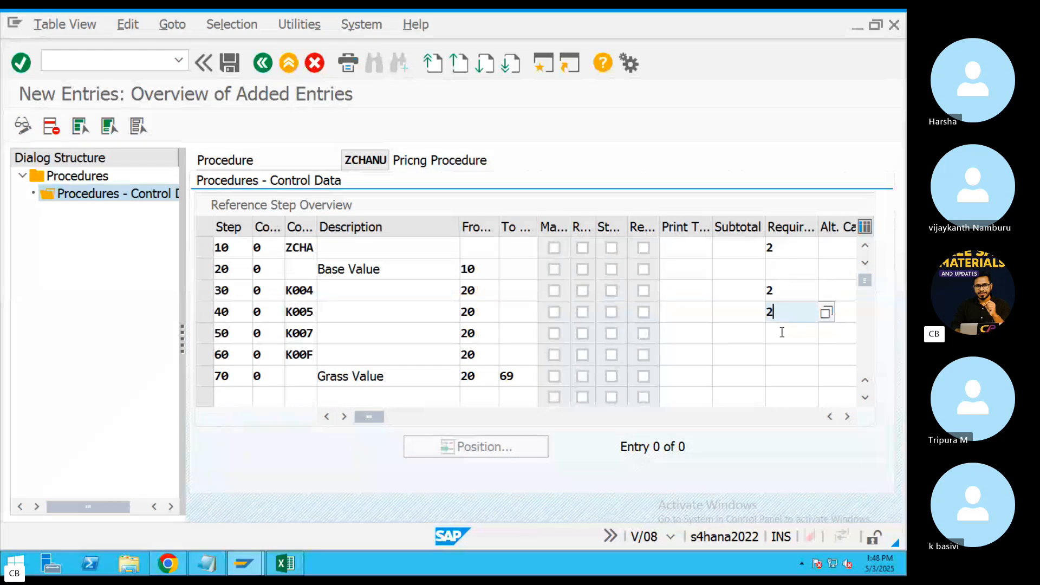
click(781, 332)
text(2)
click(791, 355)
text(2)
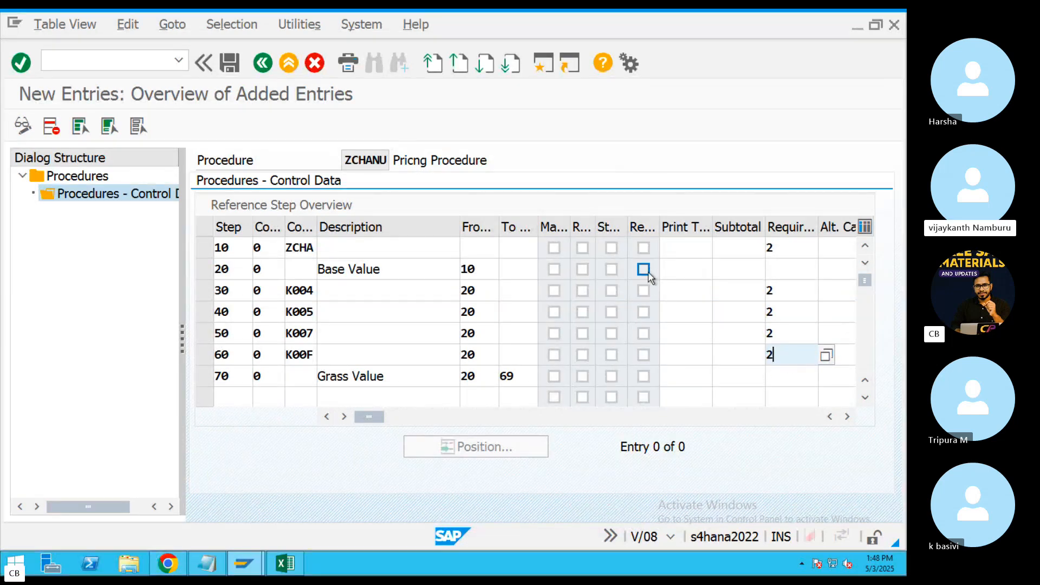
Mark the Grass Value line in step 70 and the Base Value line in step 20 as statistical.
click(643, 376)
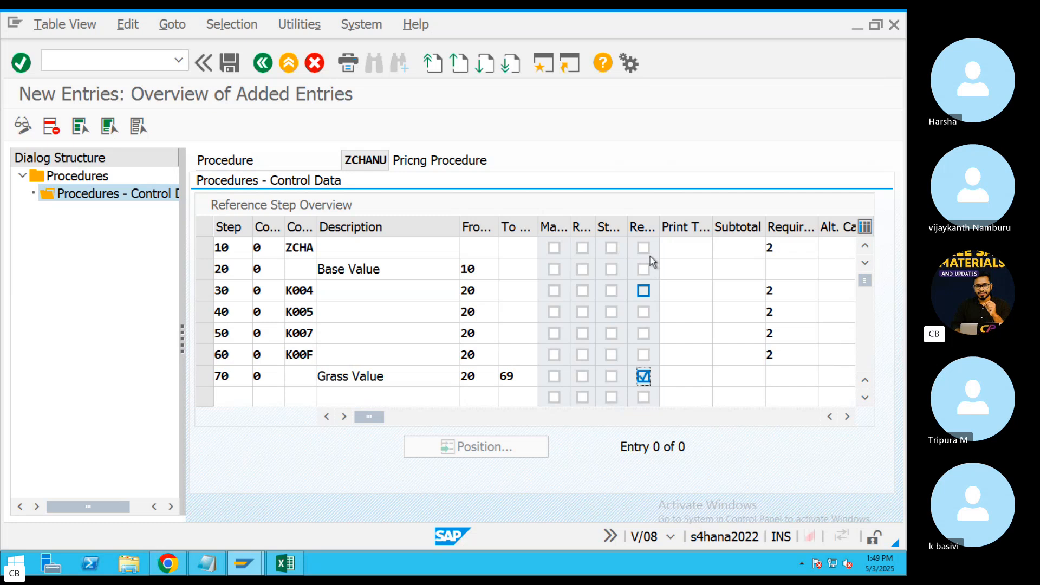
click(612, 378)
click(611, 269)
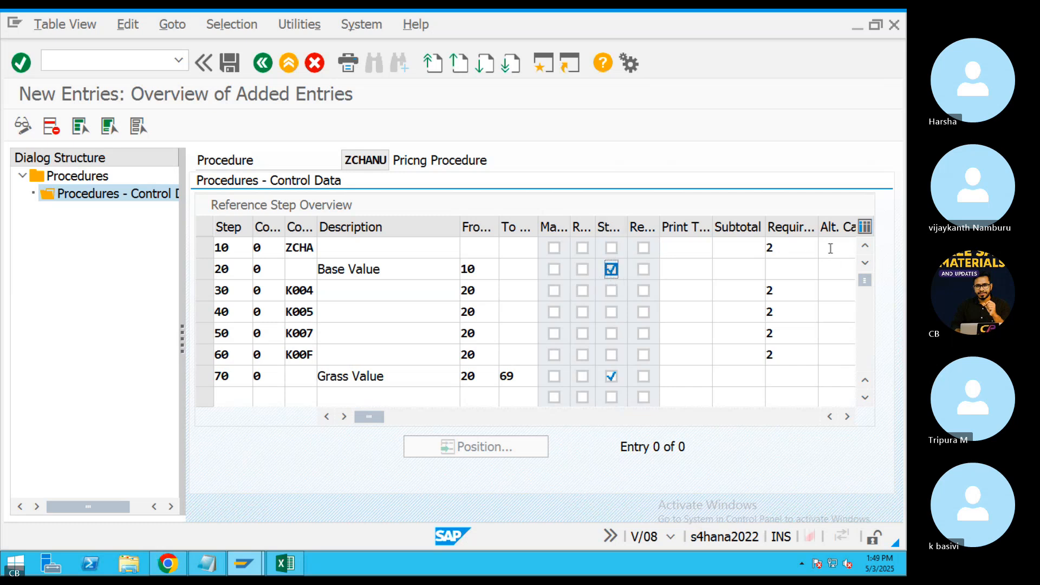
Assign account key ERS to condition types K004 and K005 in steps 30 and 40.
drag(369, 417, 457, 421)
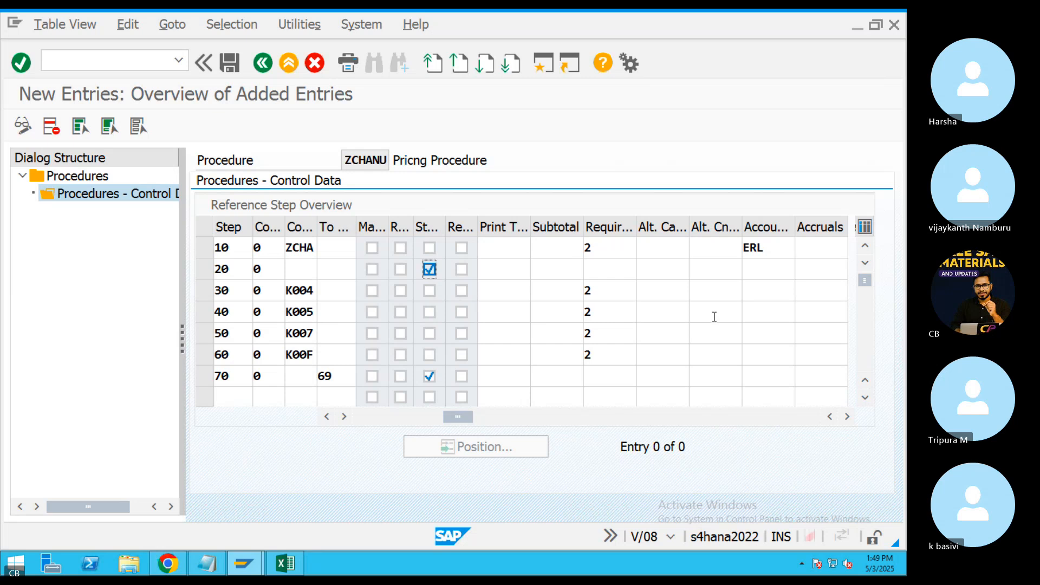
click(751, 285)
text(ERS)
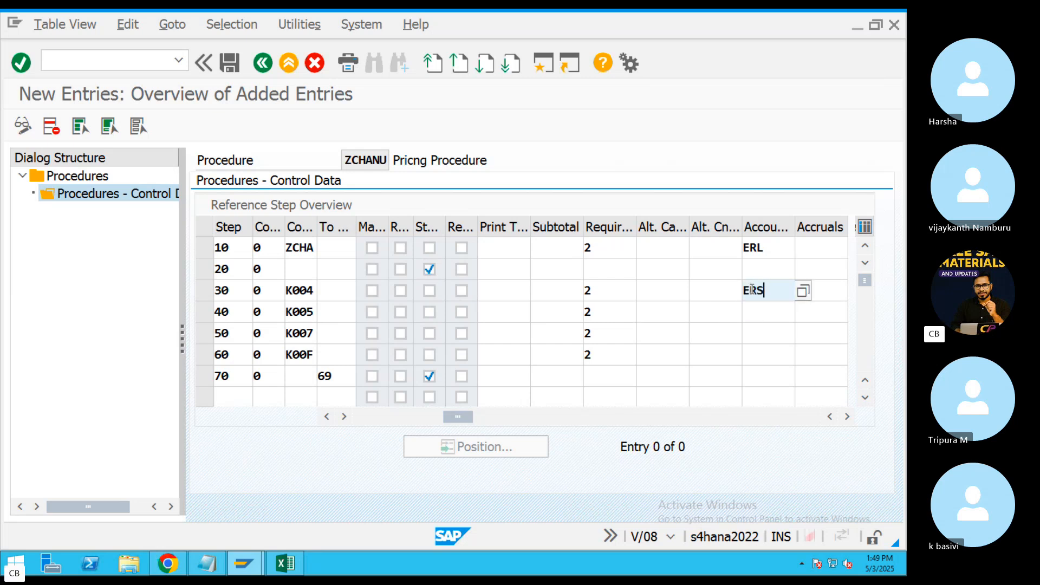
click(756, 307)
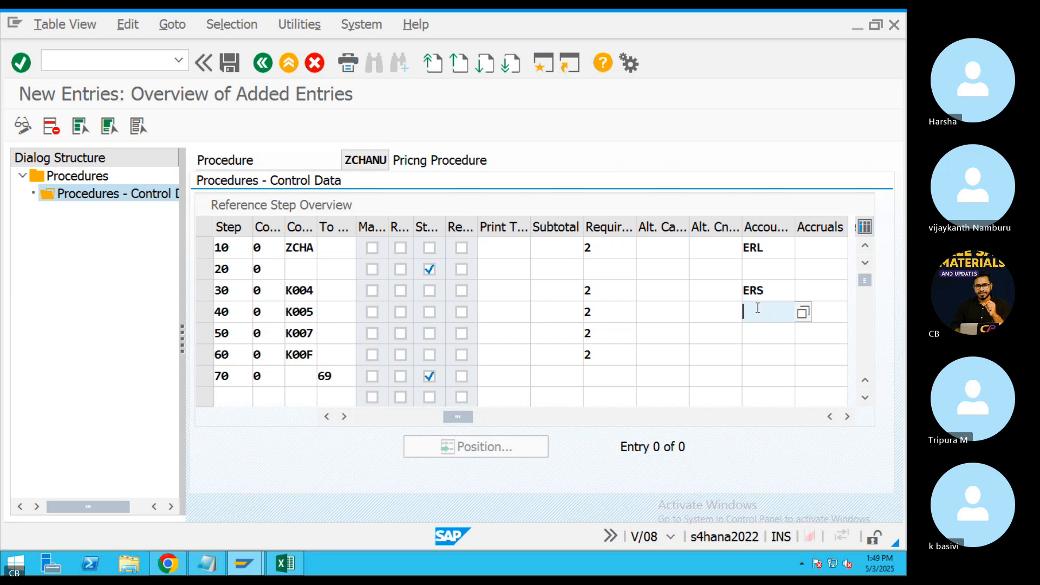
text(SR)
key(BackSpace)
key(BackSpace)
text(ERS)
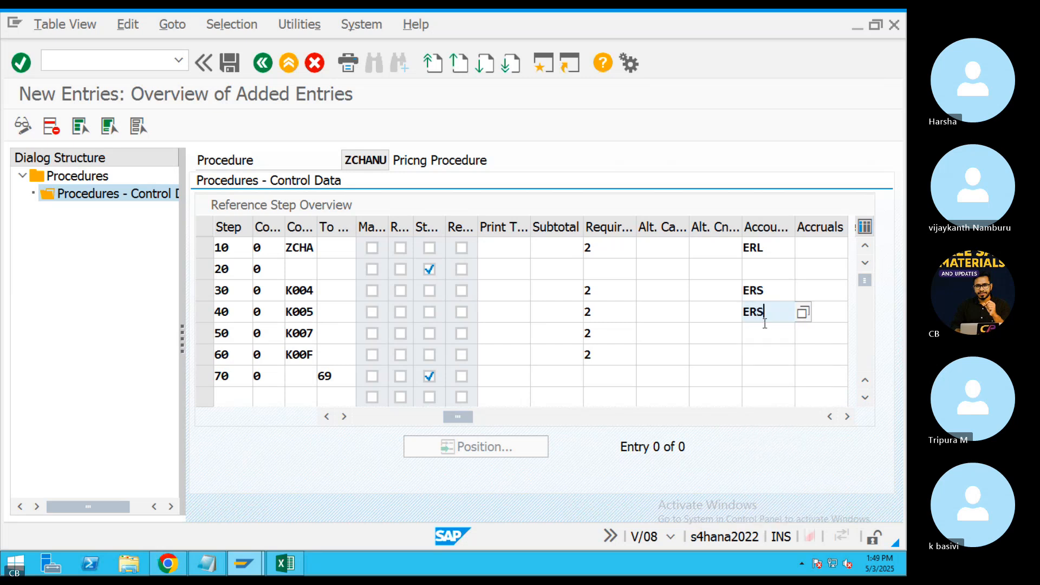
Assign account key ERS to condition types K007 and K00F in steps 50 and 60, and validate the entries.
click(763, 328)
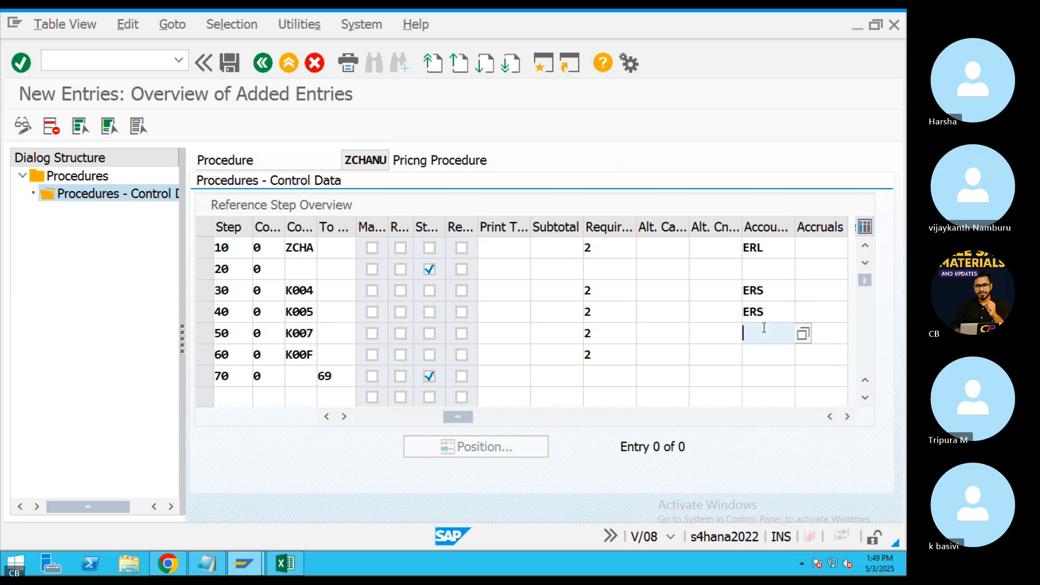
text(ERS)
click(760, 352)
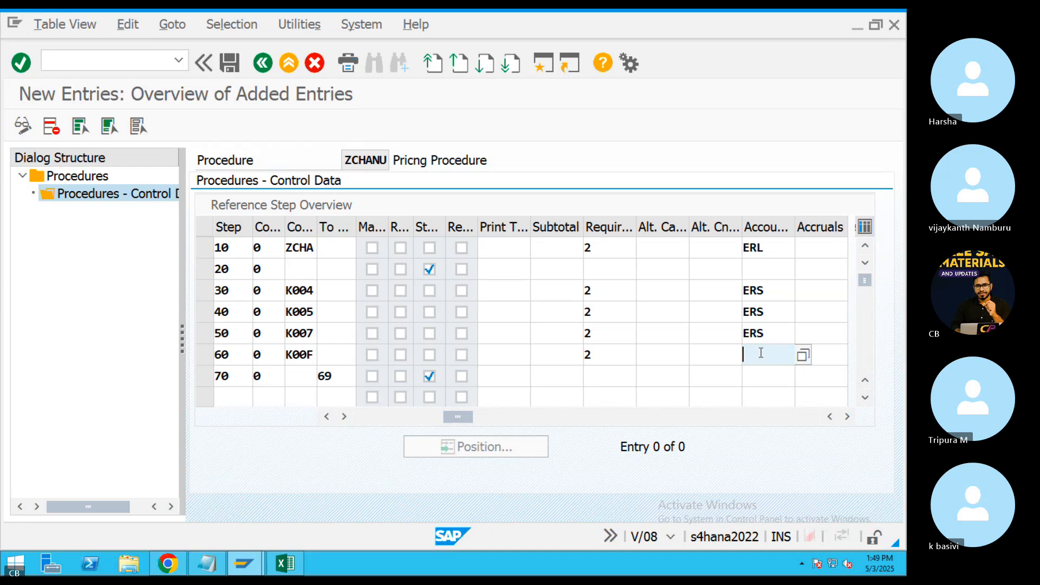
text(ERS)
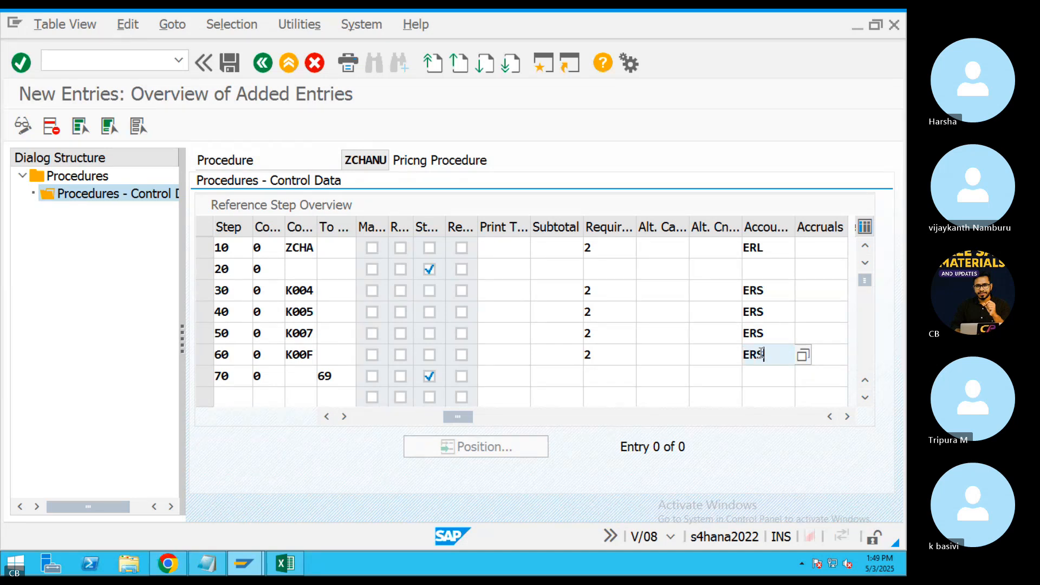
key(Return)
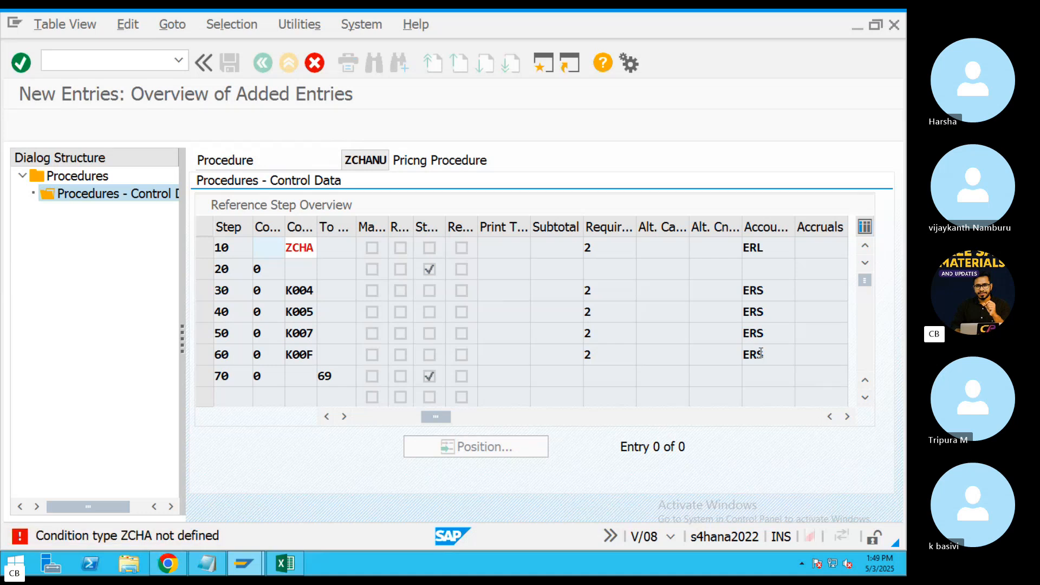
Set the counter of step 10 to 0 and validate the procedure lines again.
click(272, 254)
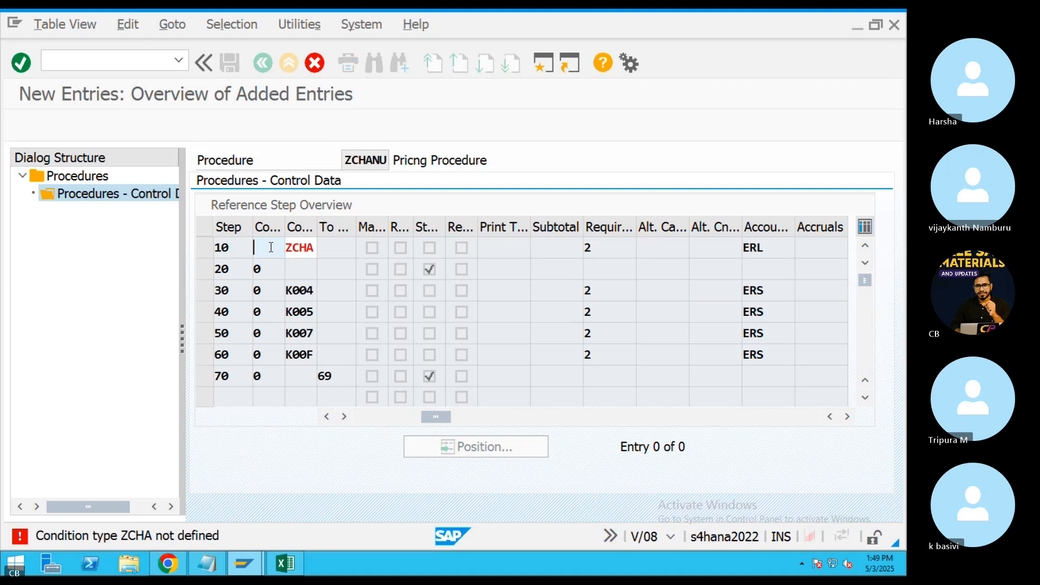
text(0)
key(Return)
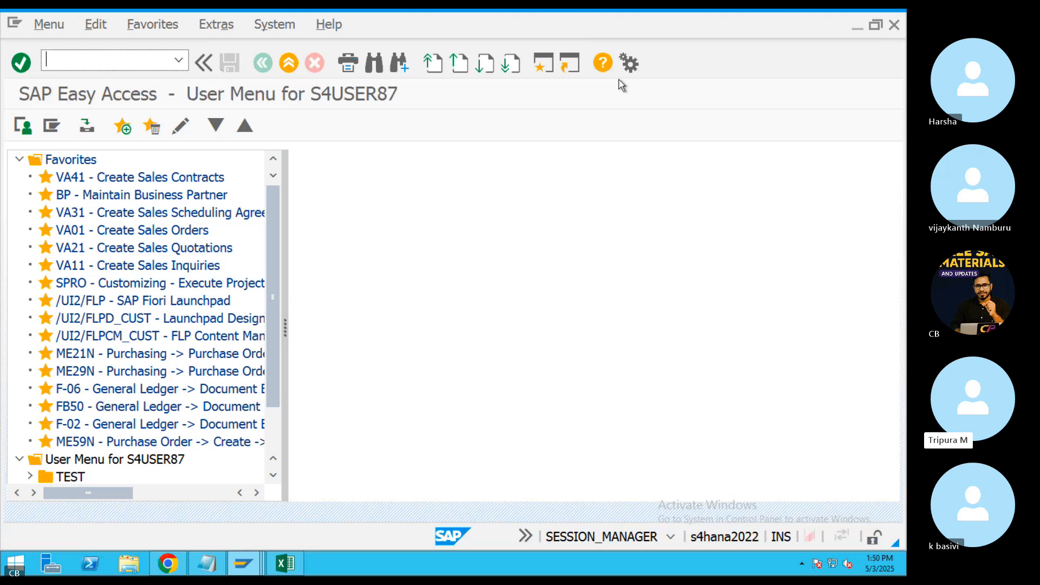
Open transaction V/06 and check the condition types list for ZCHA.
text(V/06)
key(Return)
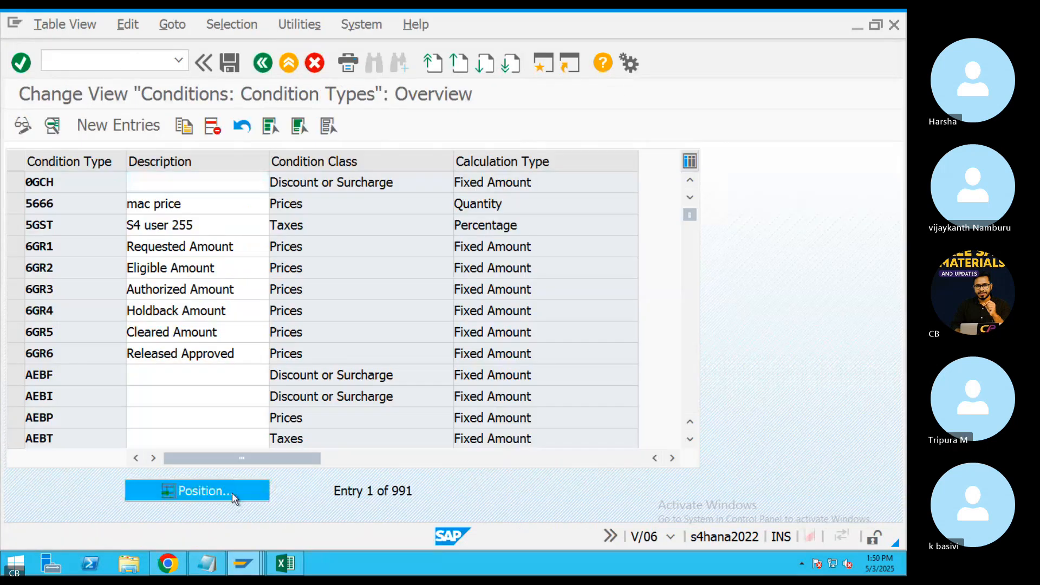
click(231, 493)
text(ZCHA)
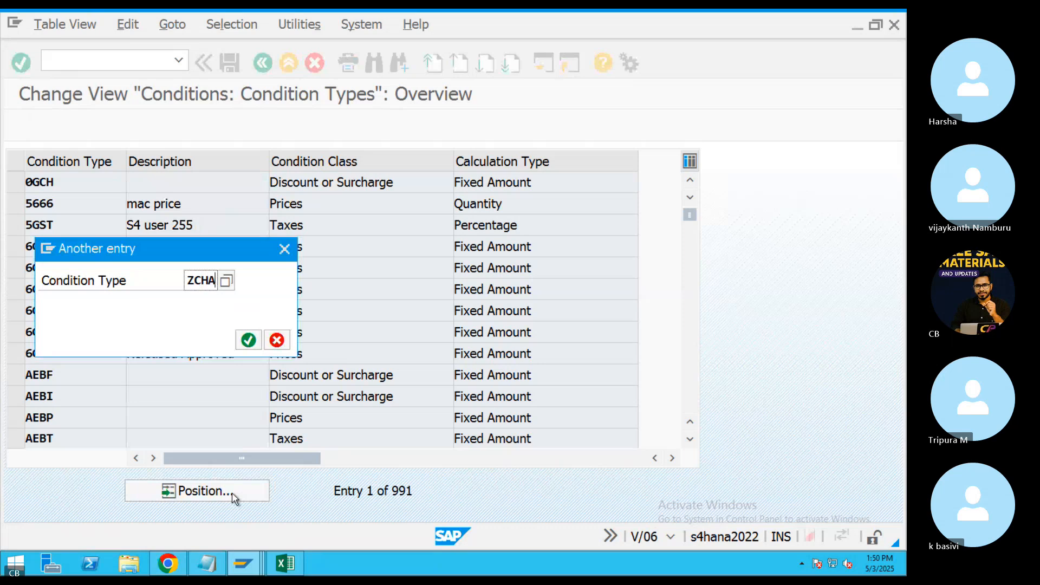
key(Return)
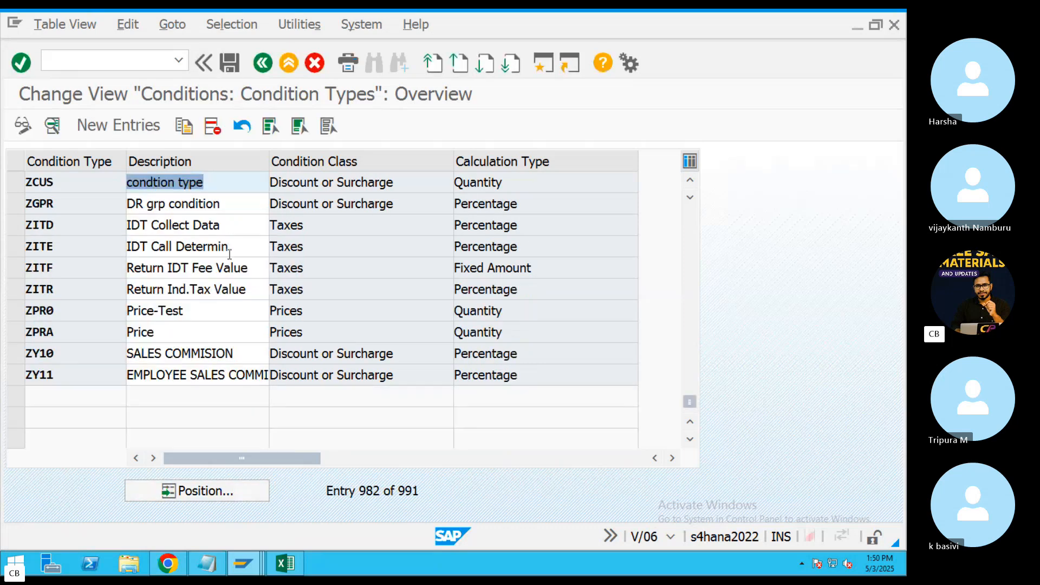
scroll(227, 260, up, 4)
click(229, 493)
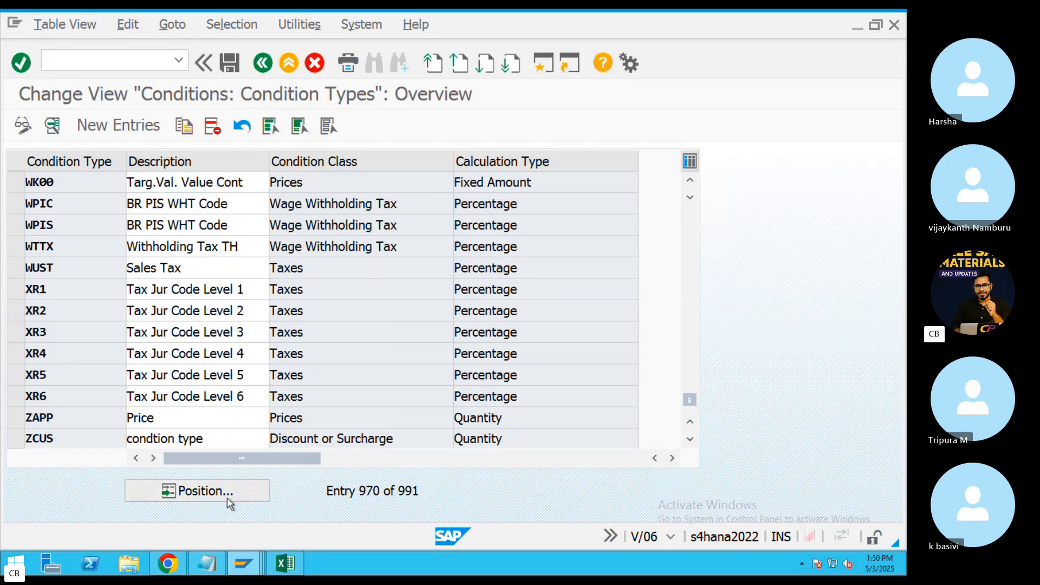
text(ZCHA)
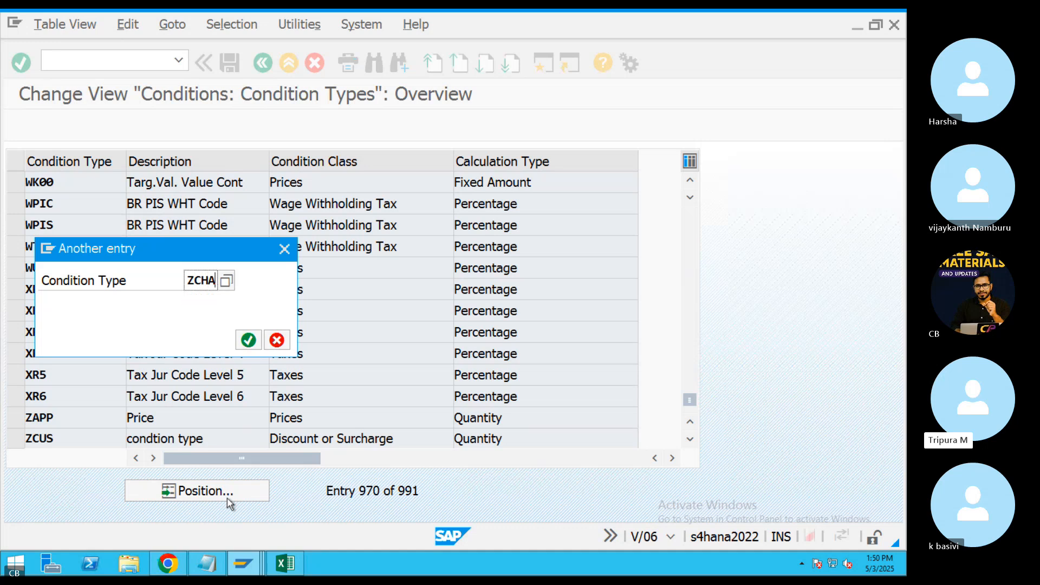
key(Return)
Find condition type PR00 in the condition types list and open its details.
click(229, 491)
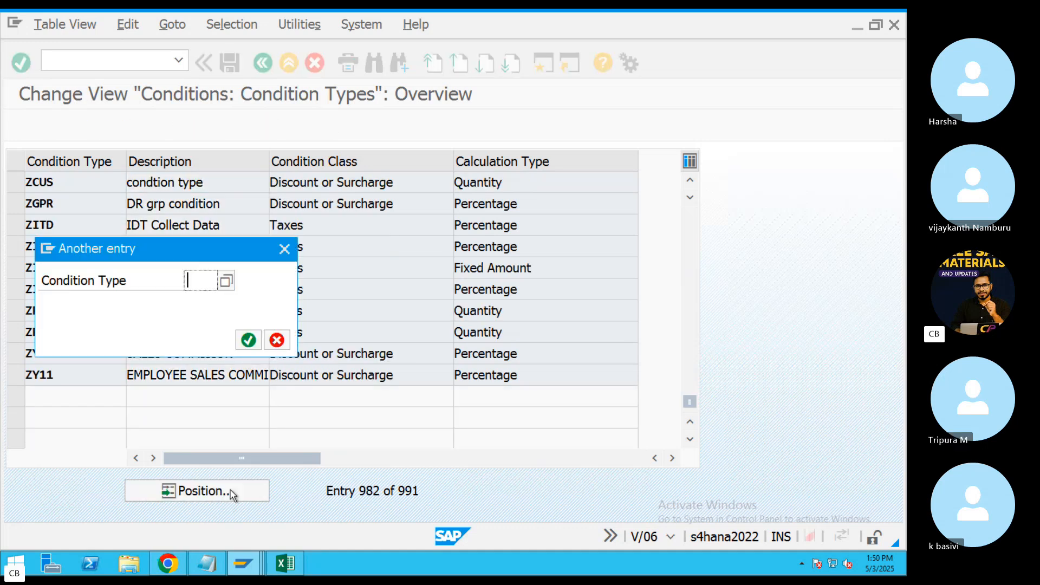
text(R)
key(BackSpace)
text(PR00)
key(Return)
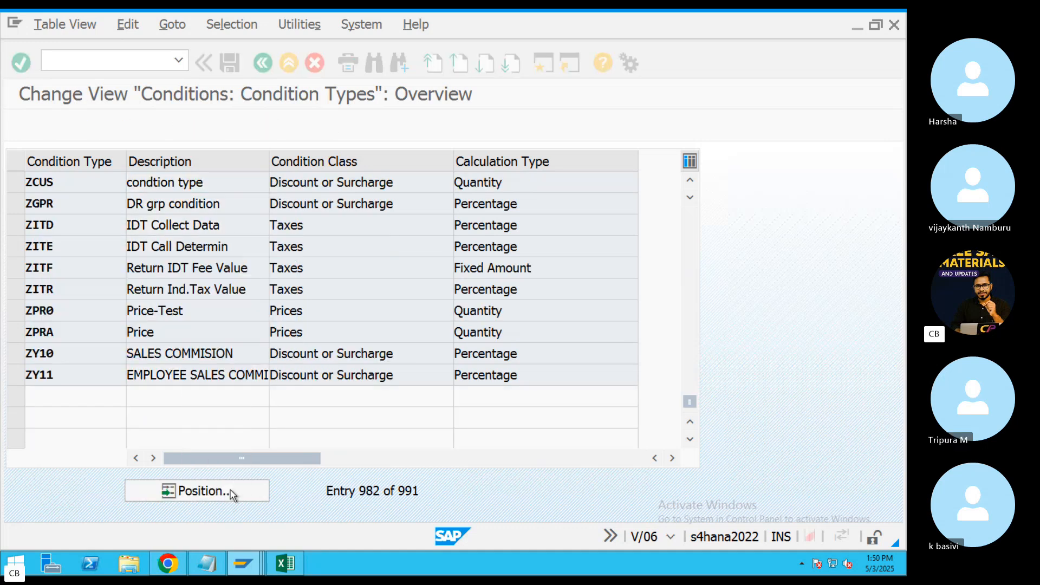
double_click(136, 182)
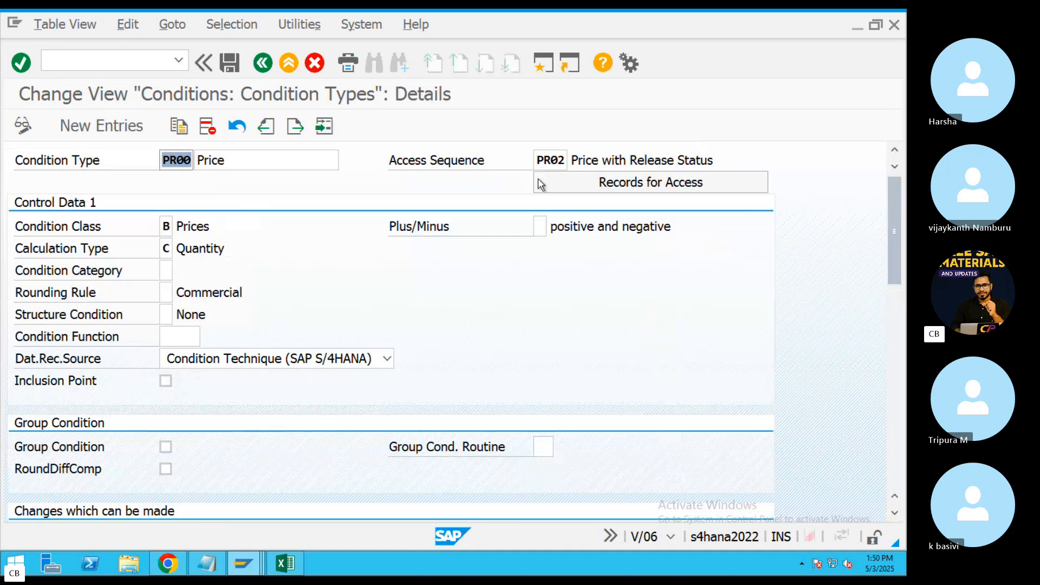
Replace the access sequence of the Price condition type with CHAN.
drag(561, 160, 523, 161)
key(BackSpace)
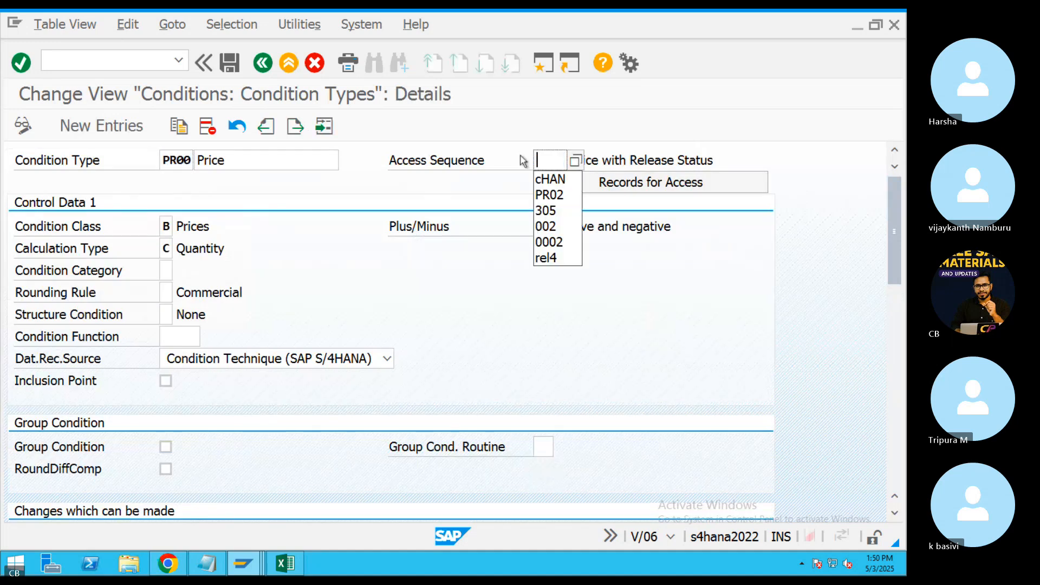
click(549, 179)
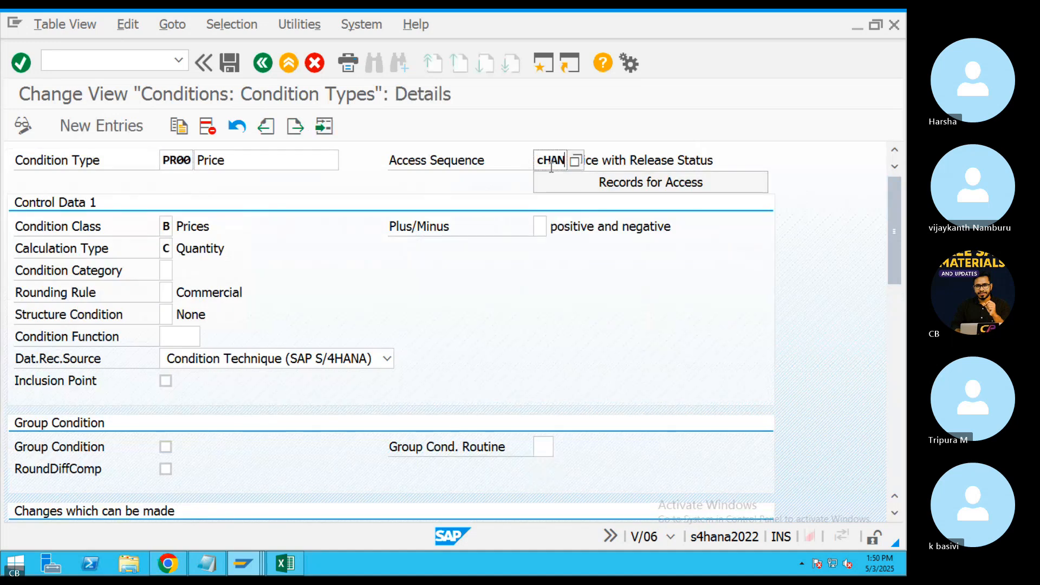
click(543, 161)
key(BackSpace)
text(C)
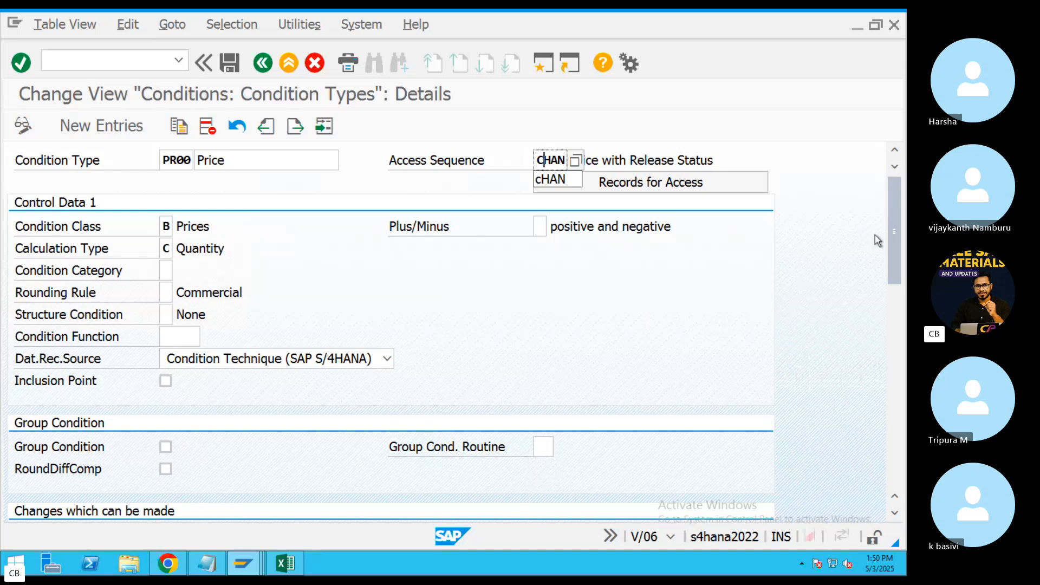
drag(899, 265, 903, 194)
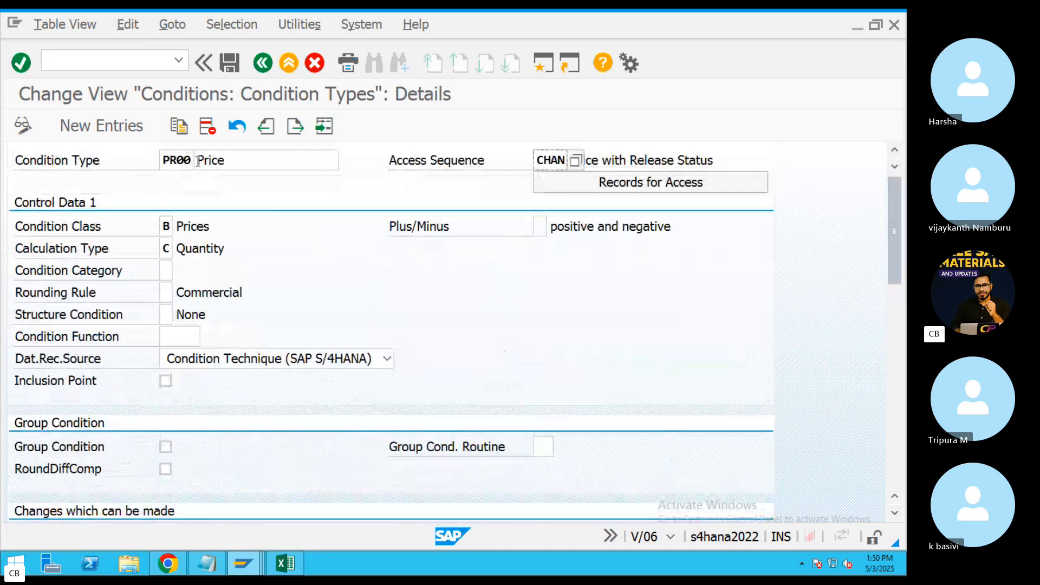
Enter ZCHA as the condition type name and save it under the proposed customizing request.
drag(191, 160, 139, 169)
text(ZHC)
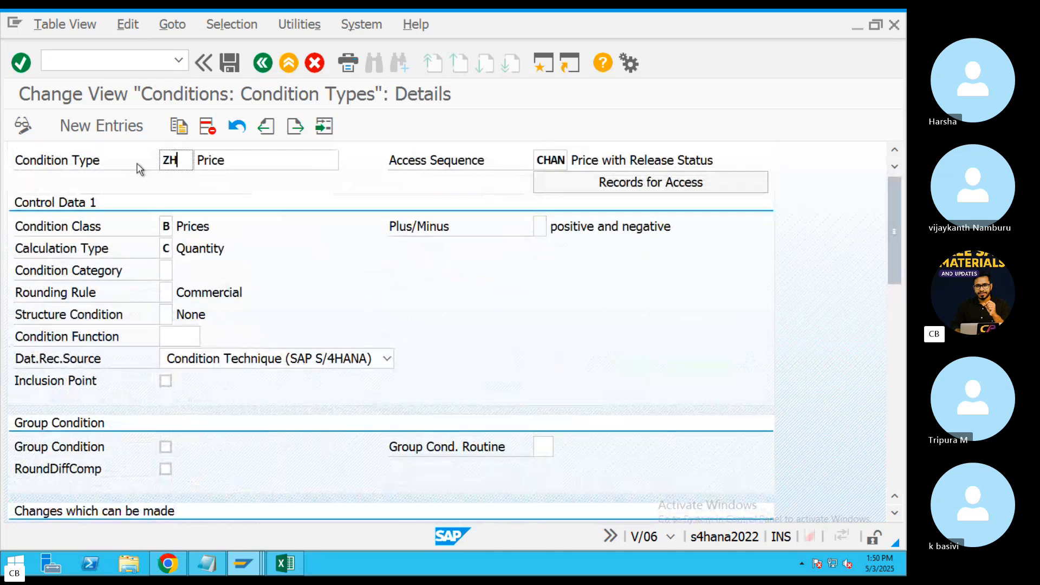
key(BackSpace)
key(BackSpace)
text(C)
key(Down)
key(Return)
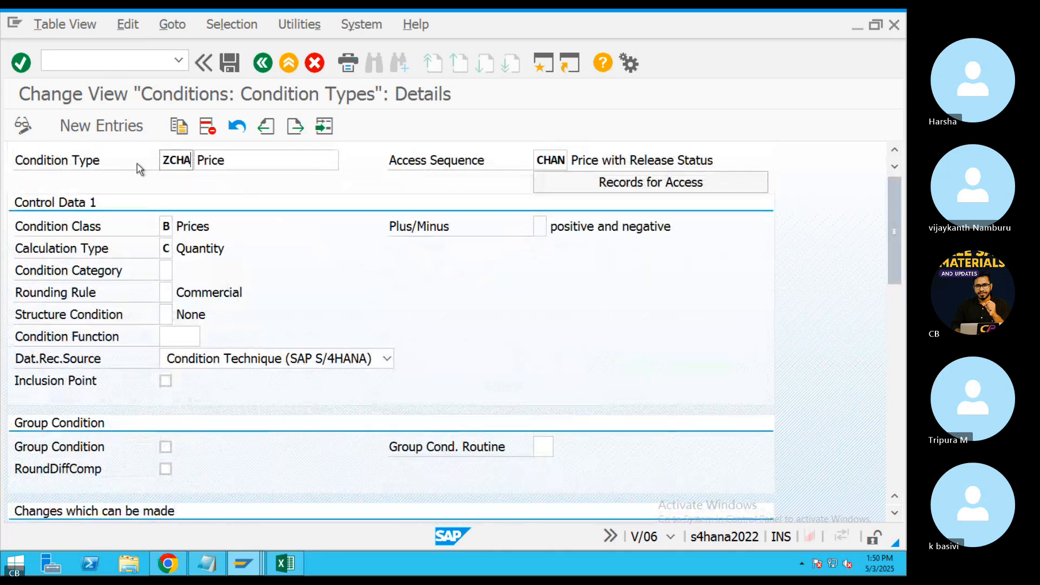
key(Return)
click(229, 63)
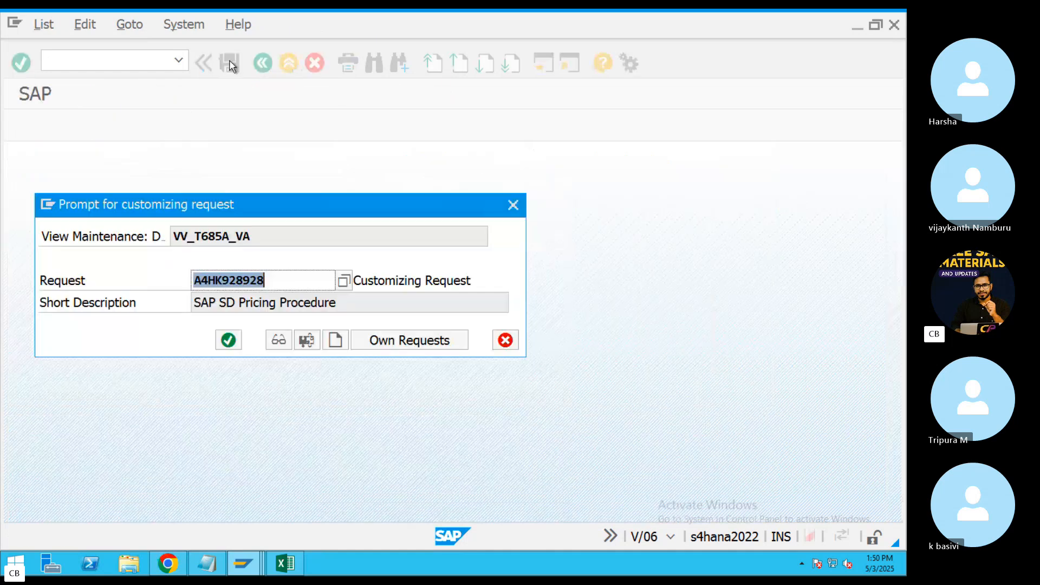
click(228, 340)
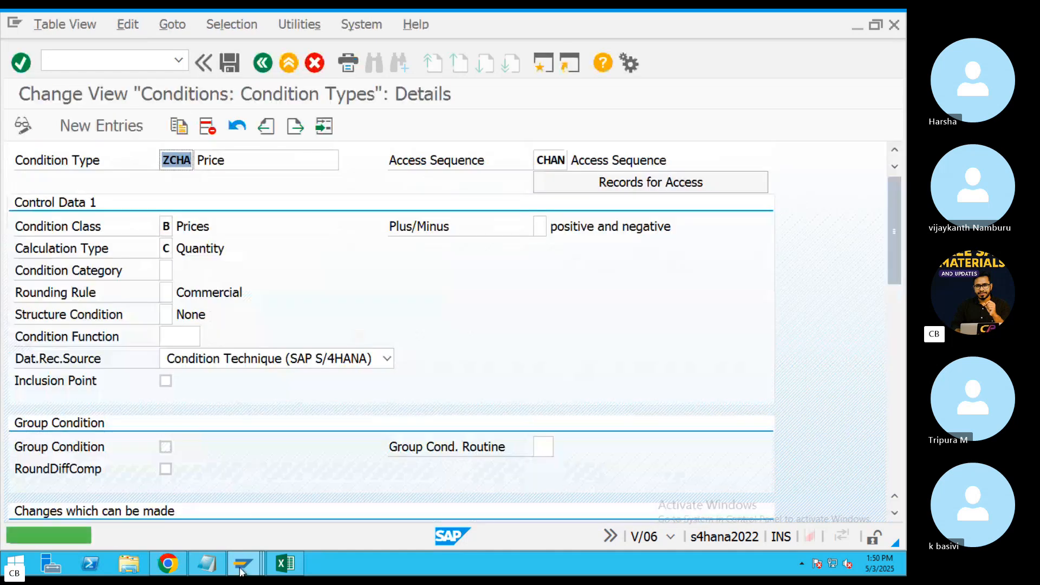
Return to the ZCHANU control data in V/08 and clear condition type K00F from step 60.
mouse_move(247, 566)
click(265, 514)
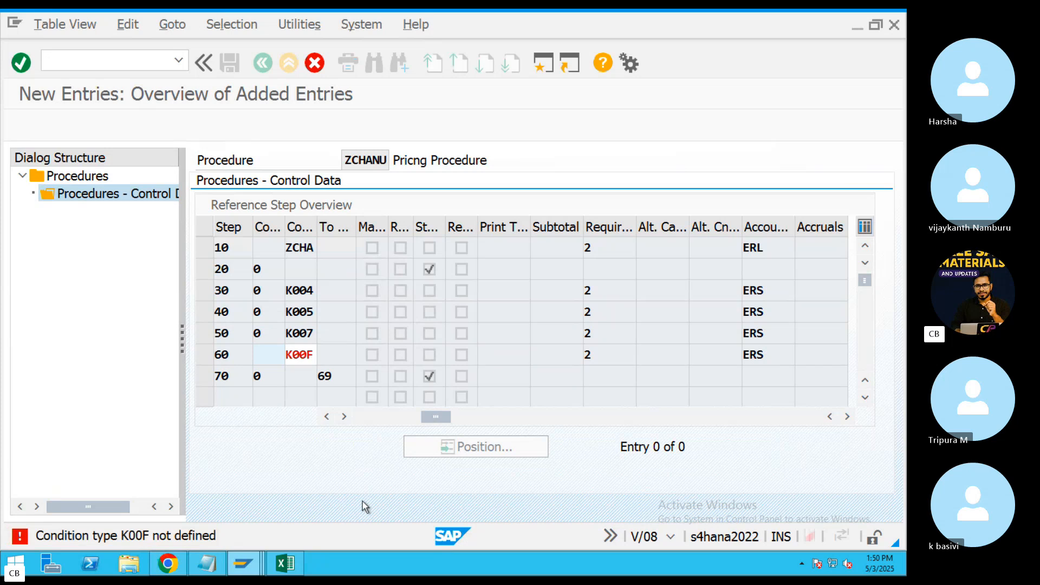
double_click(299, 355)
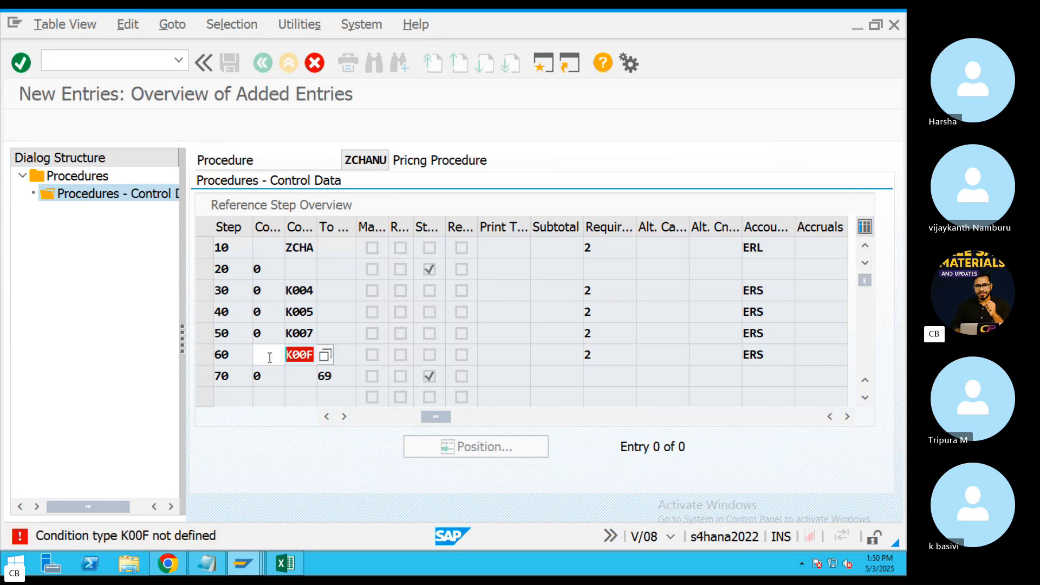
key(BackSpace)
Look up the freight condition type in the V/06 list, starting from K004.
click(256, 561)
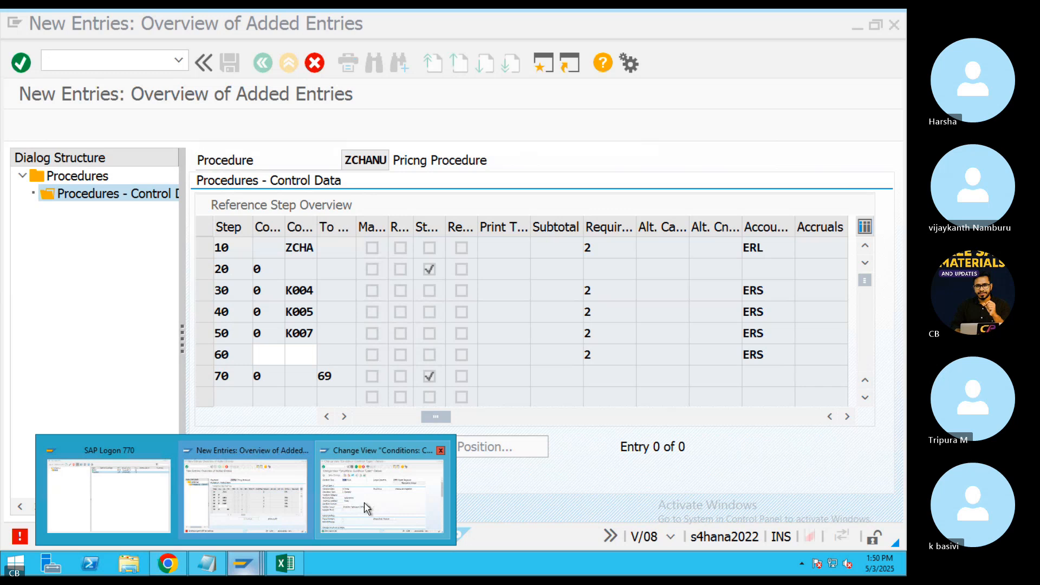
click(365, 507)
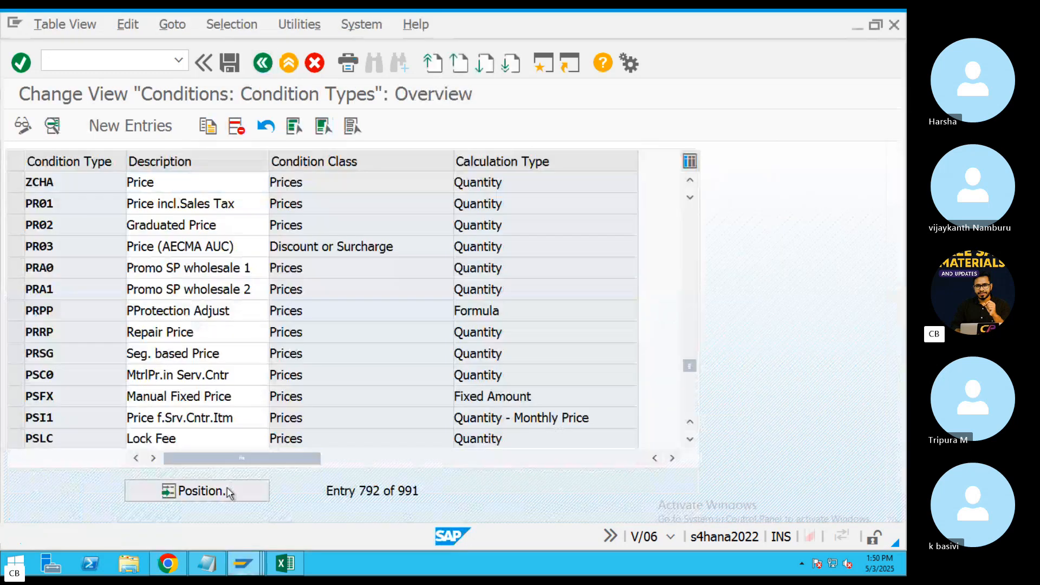
click(229, 490)
text(K004)
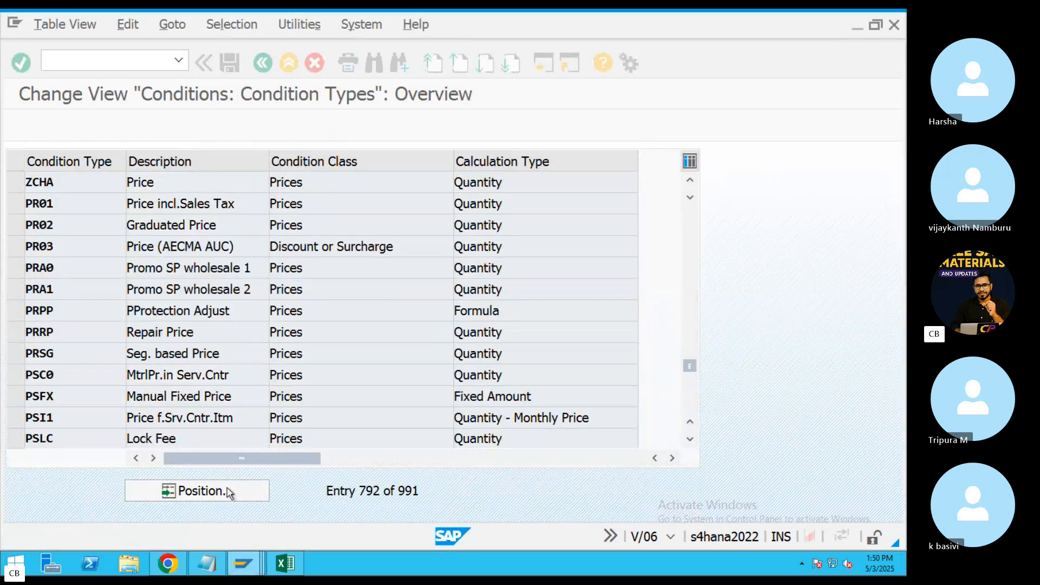
key(Return)
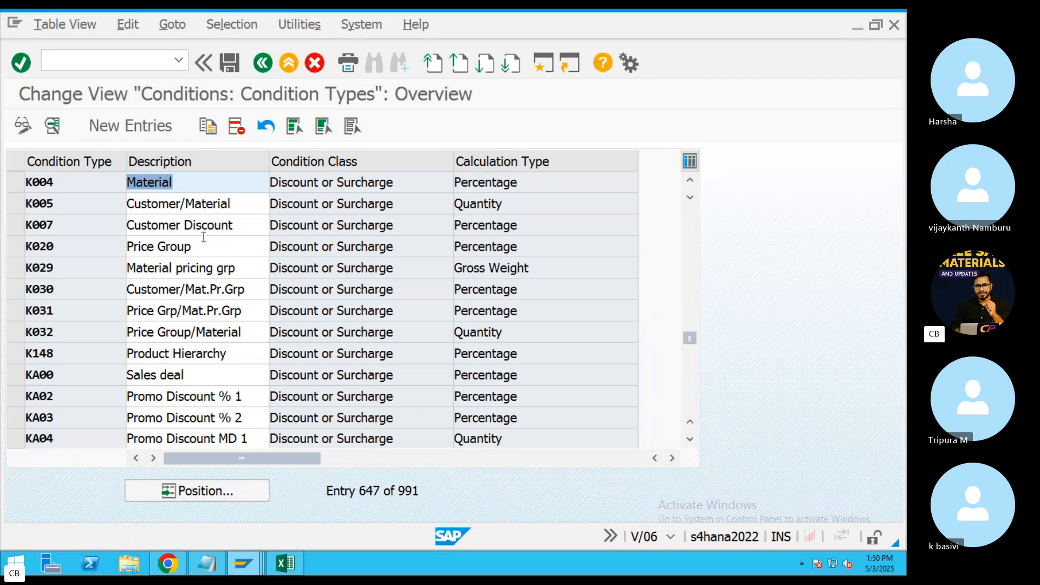
click(210, 206)
drag(193, 225, 146, 225)
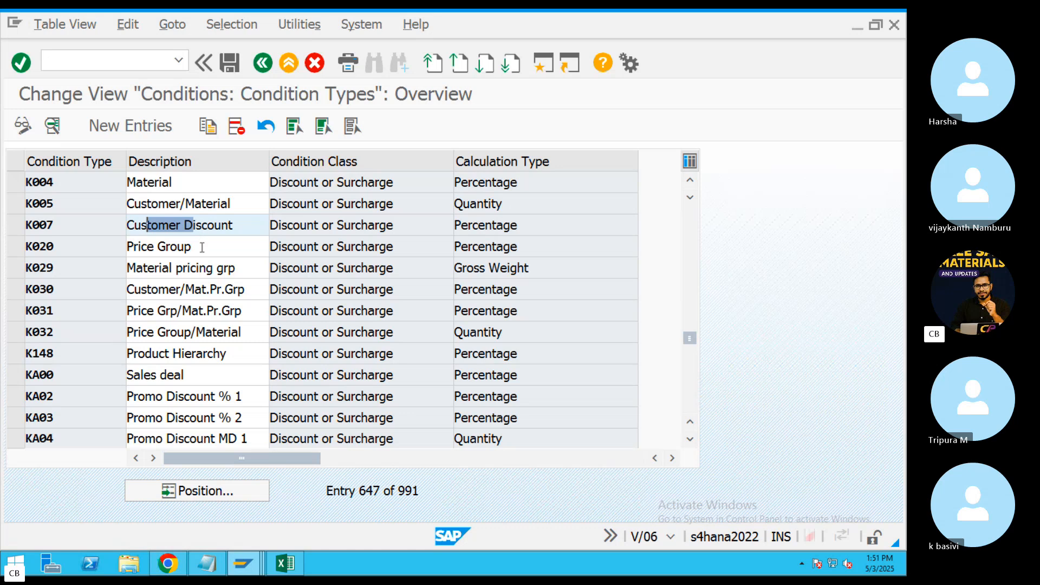
scroll(202, 247, down, 2)
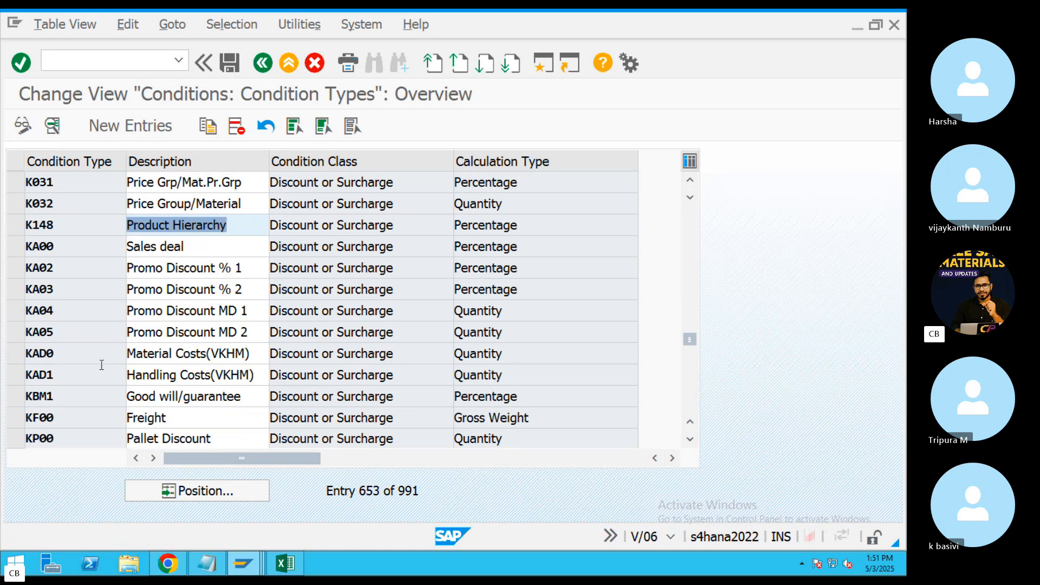
click(68, 416)
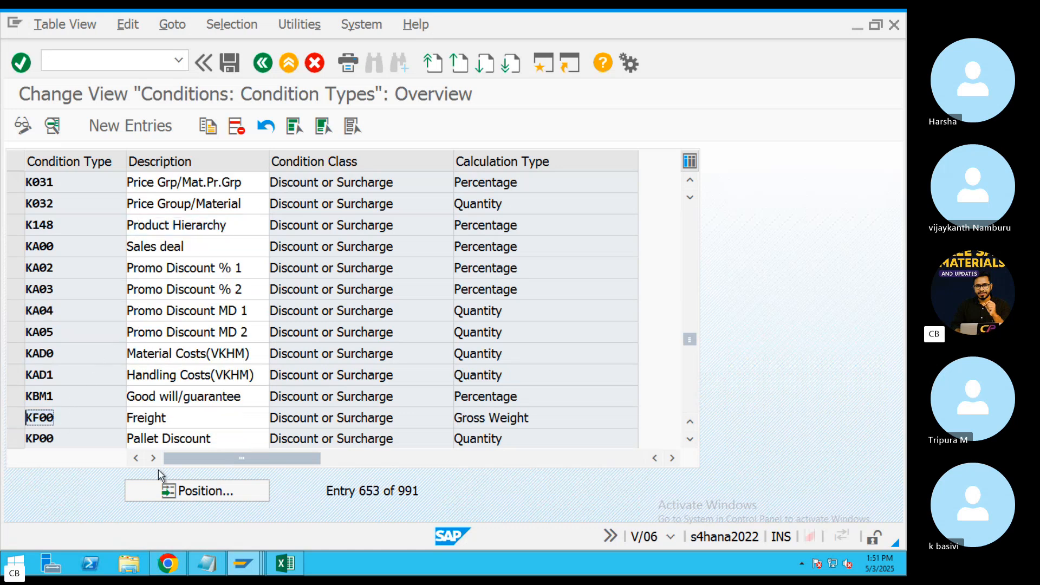
Enter condition type KF00 in step 60 of the ZCHANU control data in V/08, validate the lines and save.
click(232, 562)
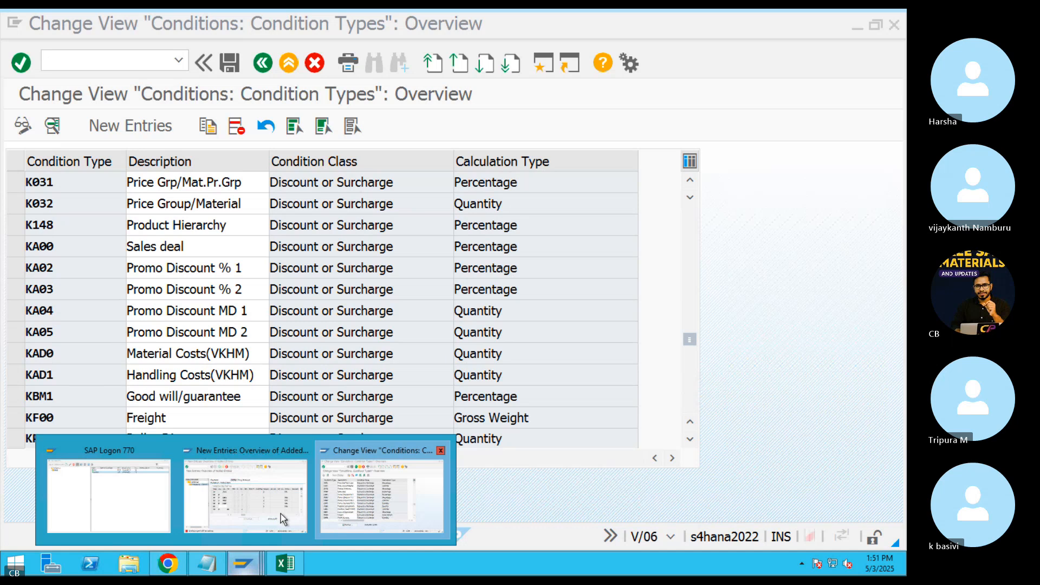
click(285, 492)
text(KF00)
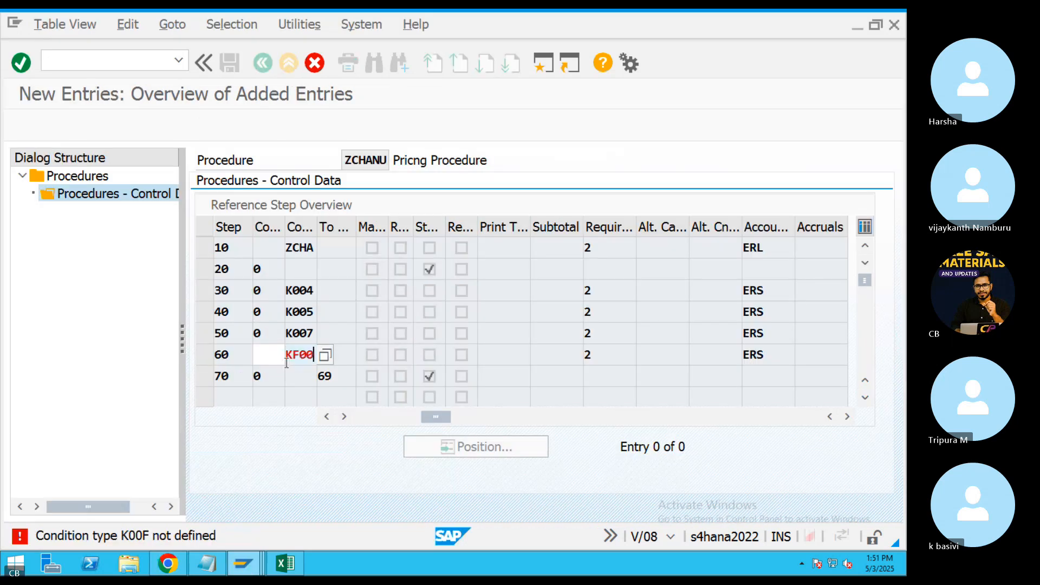
key(Return)
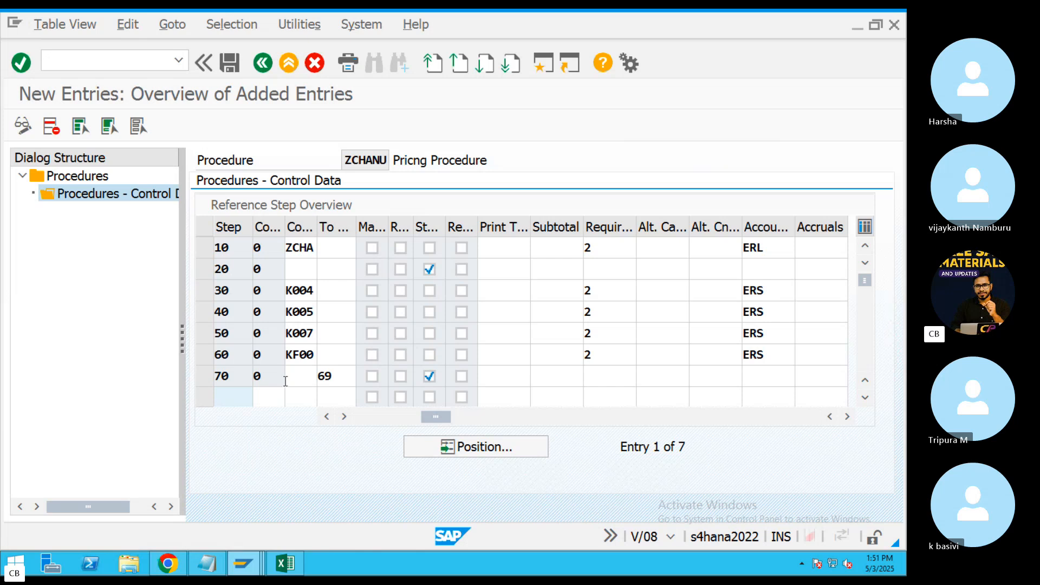
click(394, 418)
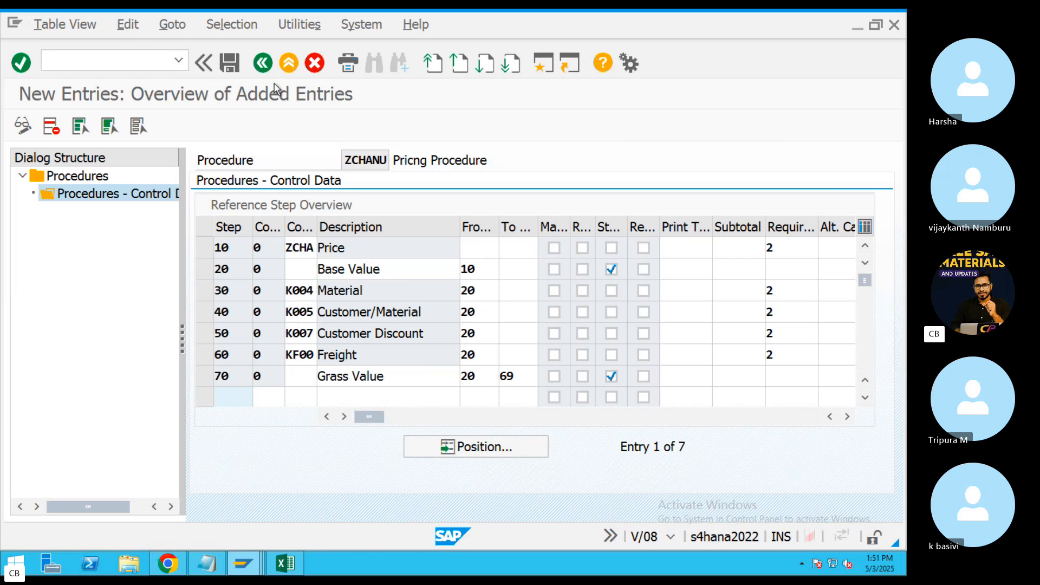
click(232, 64)
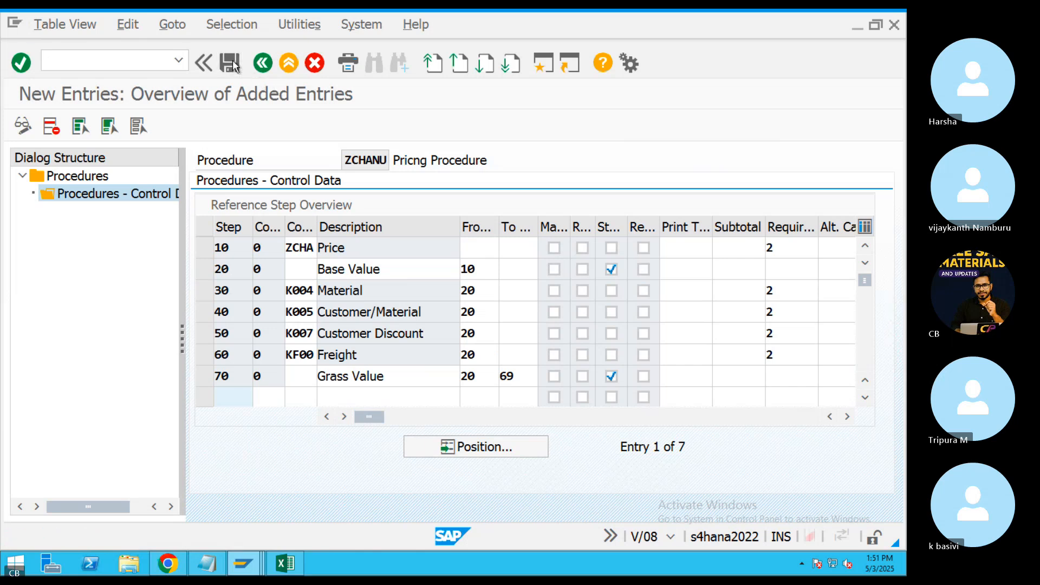
Go back to the procedures overview and reopen the control data of ZCHANU to review it.
click(262, 64)
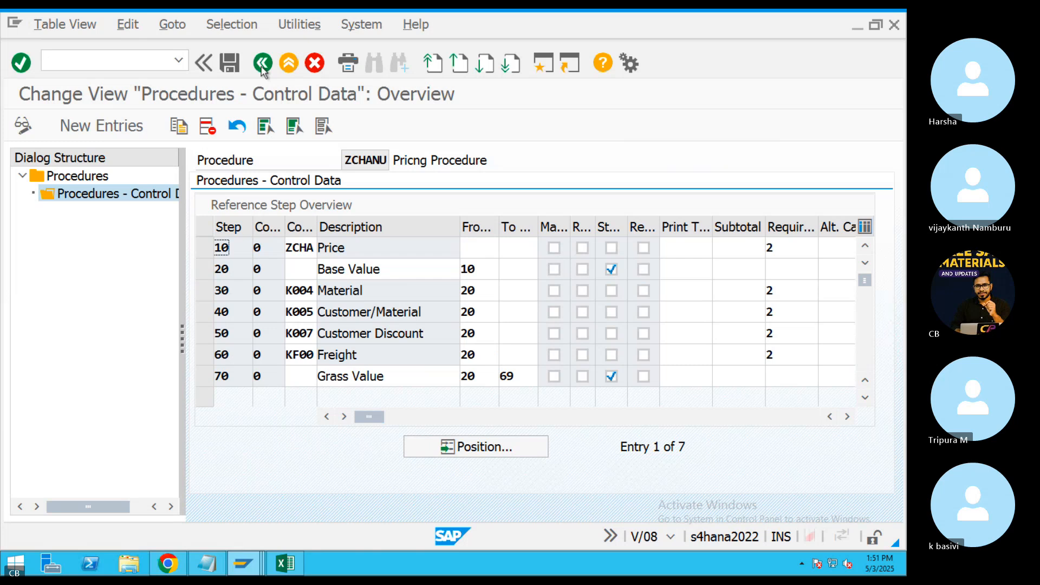
double_click(353, 156)
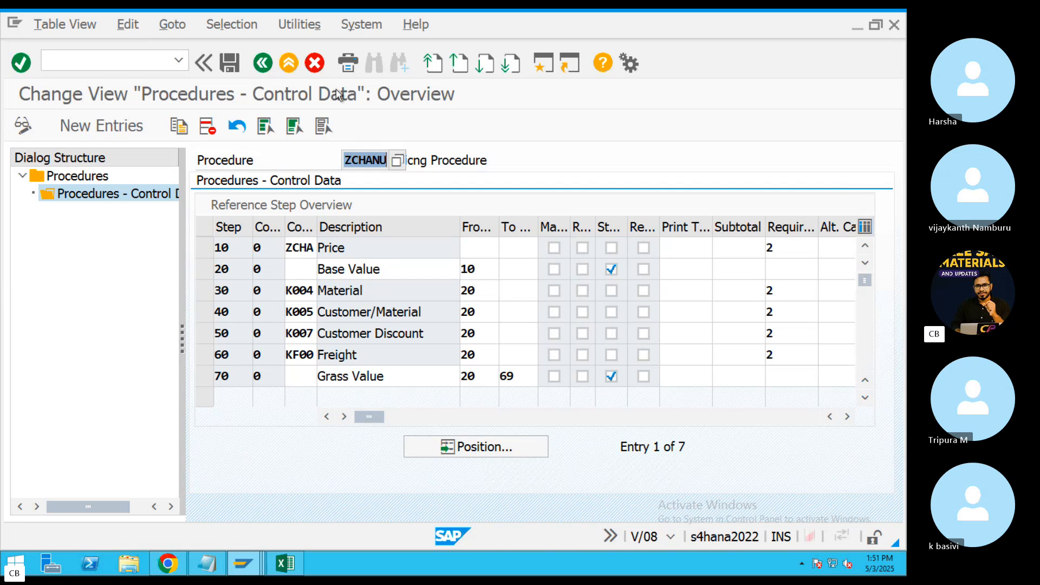
click(264, 64)
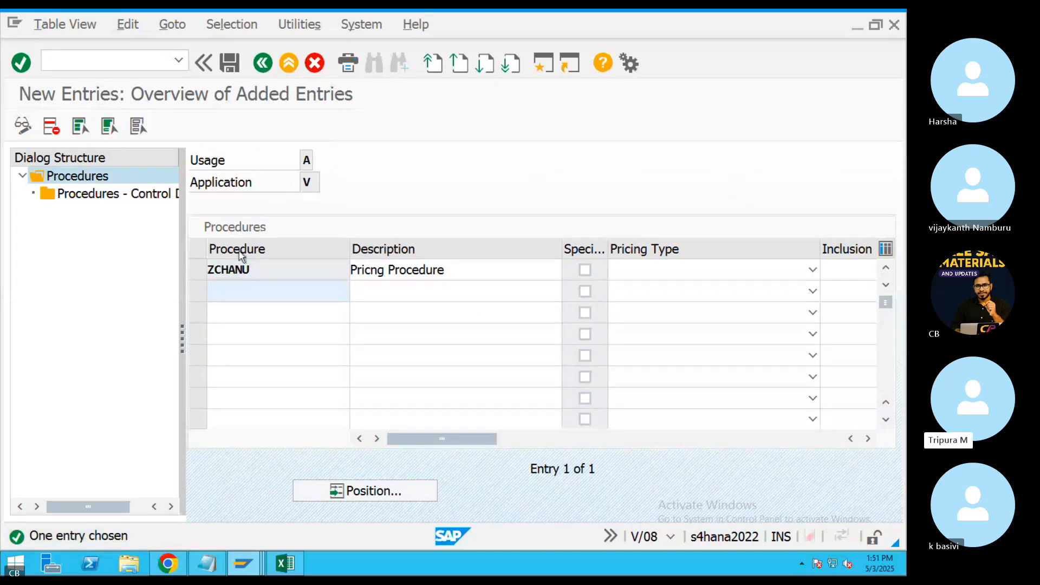
click(201, 273)
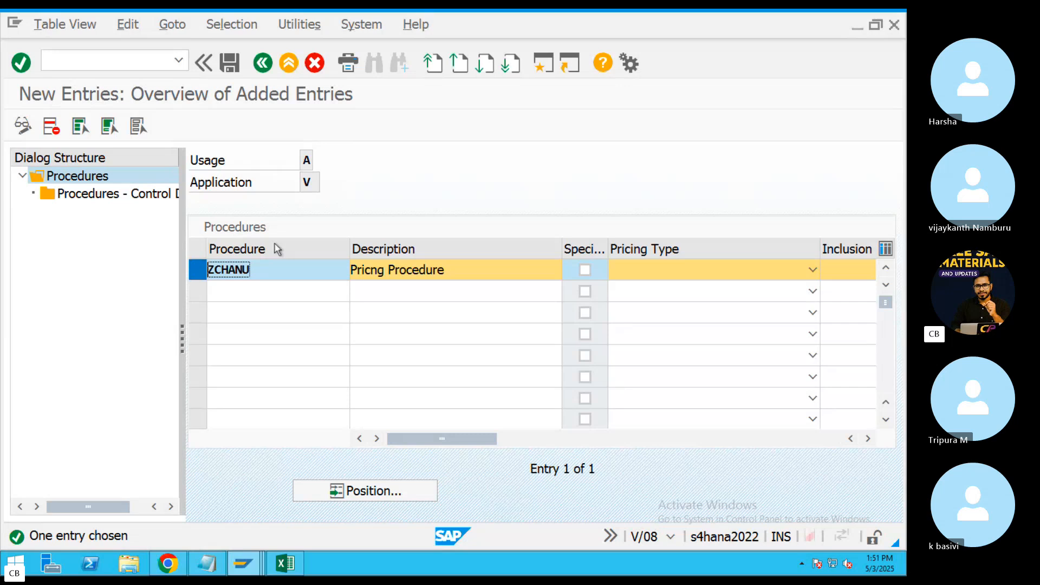
click(125, 195)
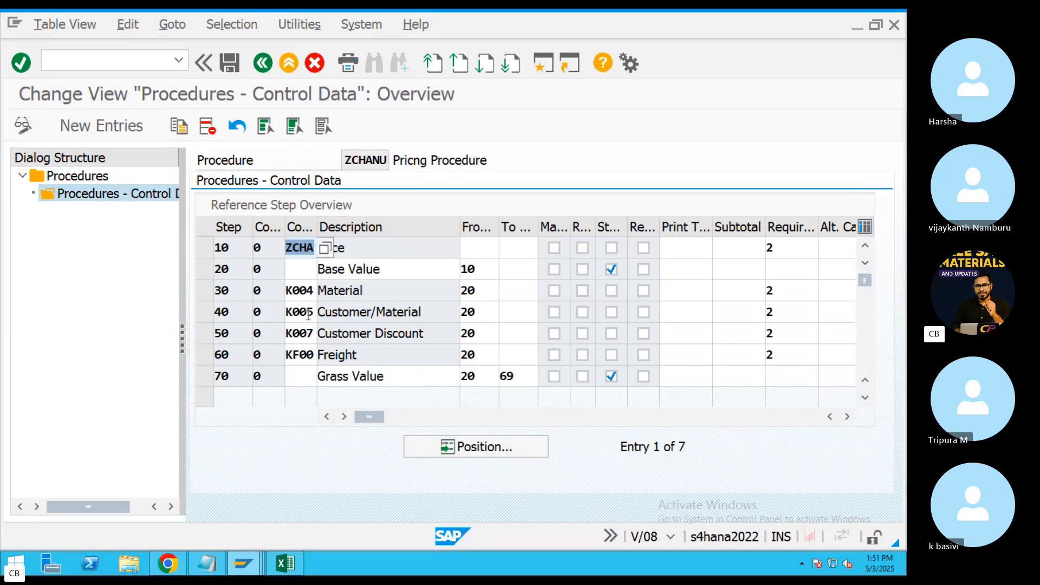
Save the ZCHANU control data, return to the procedures overview and leave V/08.
click(232, 66)
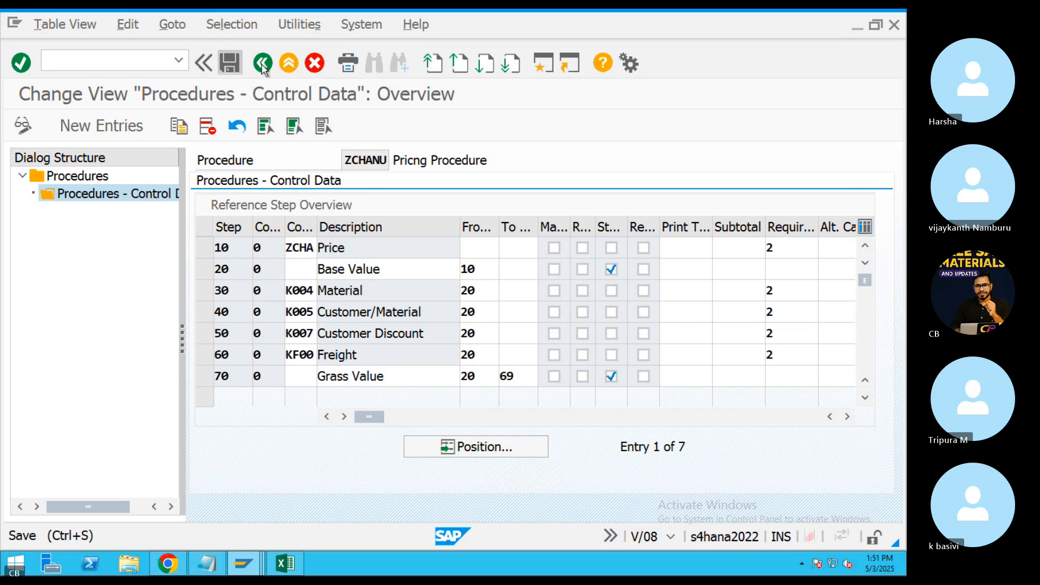
click(264, 68)
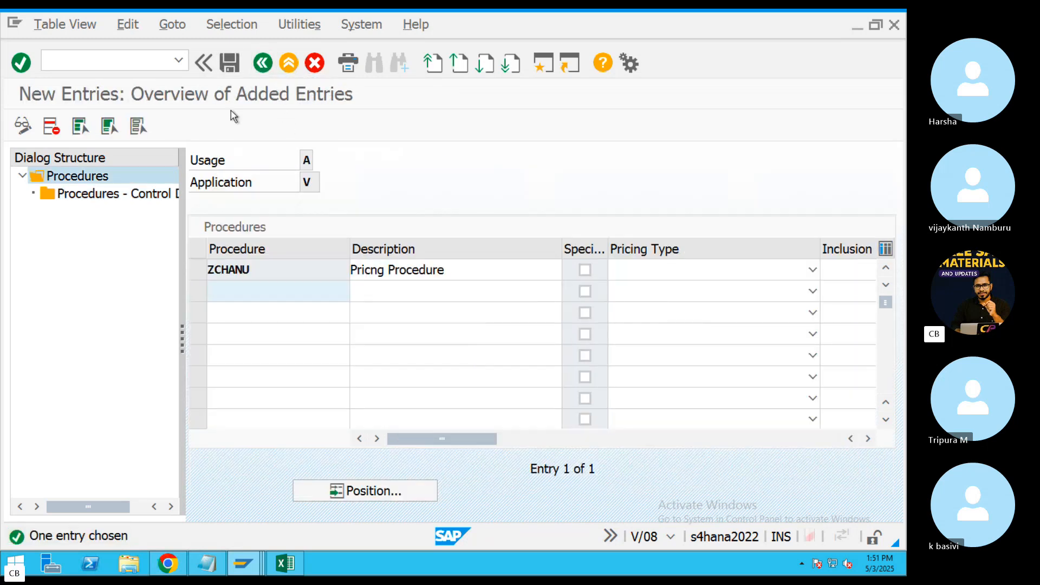
click(202, 269)
click(287, 64)
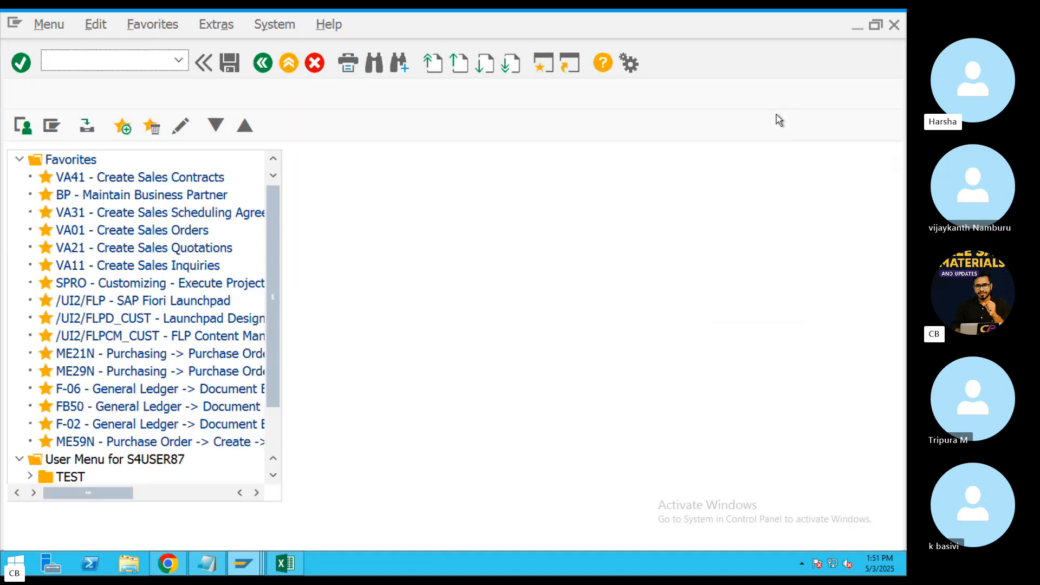
text(OVKK)
key(Return)
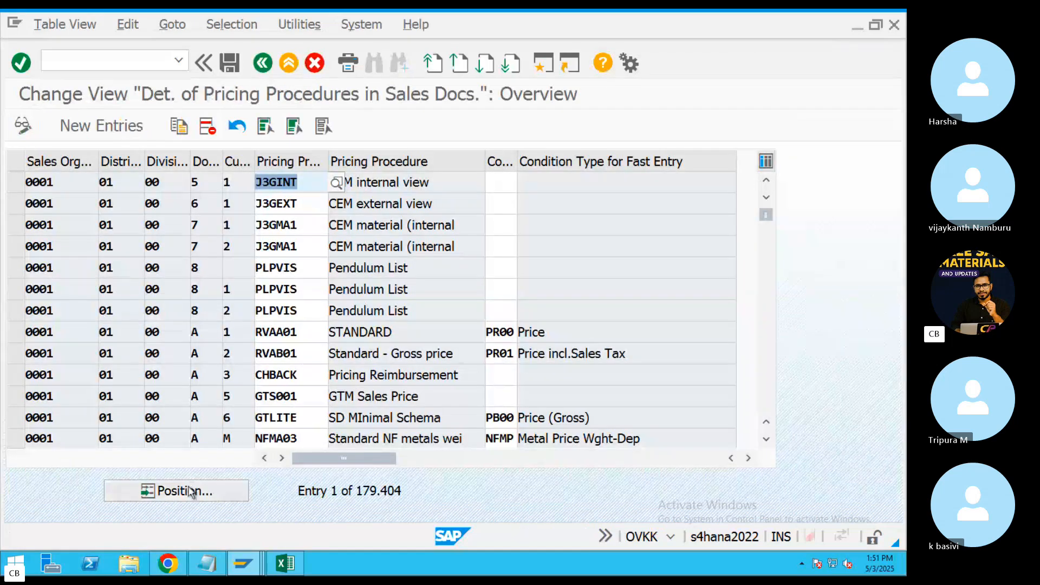
click(228, 498)
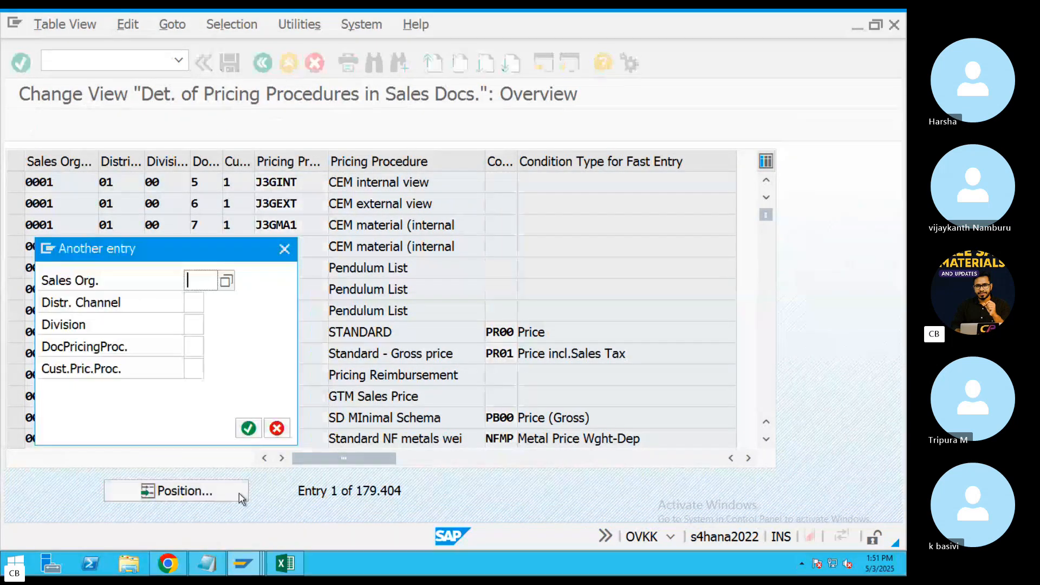
text(CSH)
key(BackSpace)
key(BackSpace)
text(HS0)
click(283, 249)
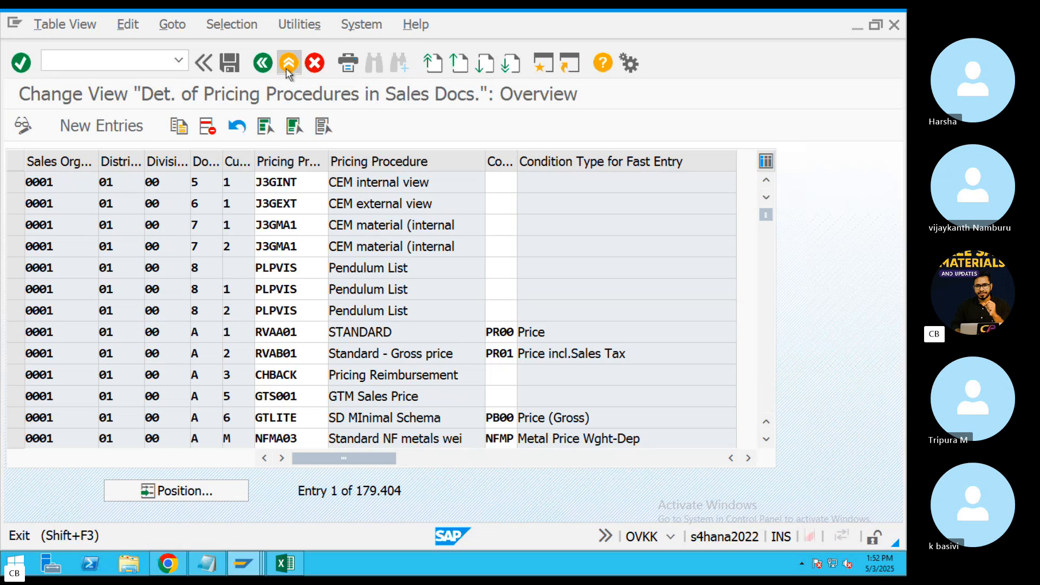
click(289, 63)
Start transaction V/08 to open the pricing procedures overview.
text(V/0)
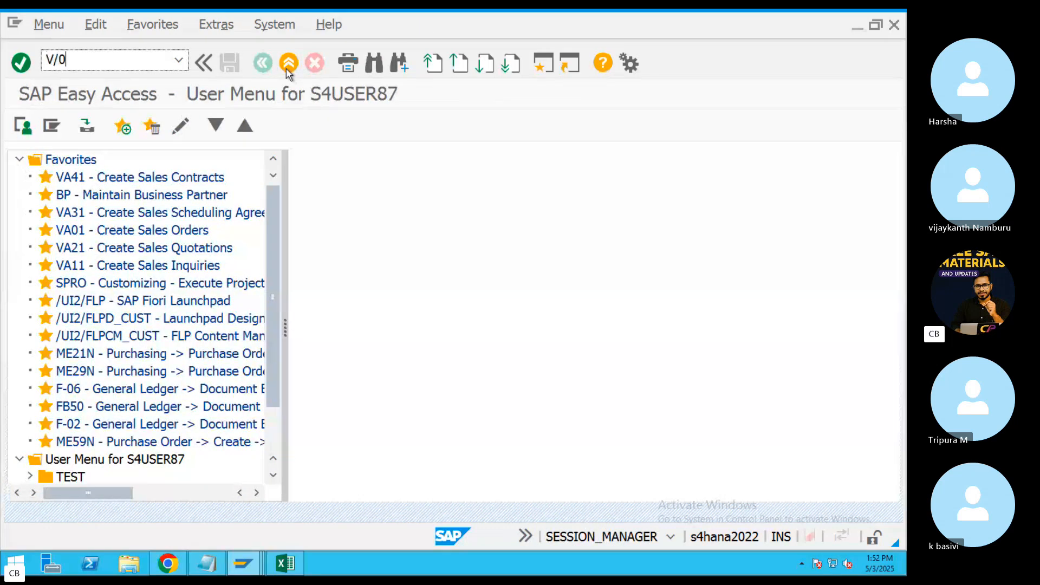
text(6)
text(8)
key(Return)
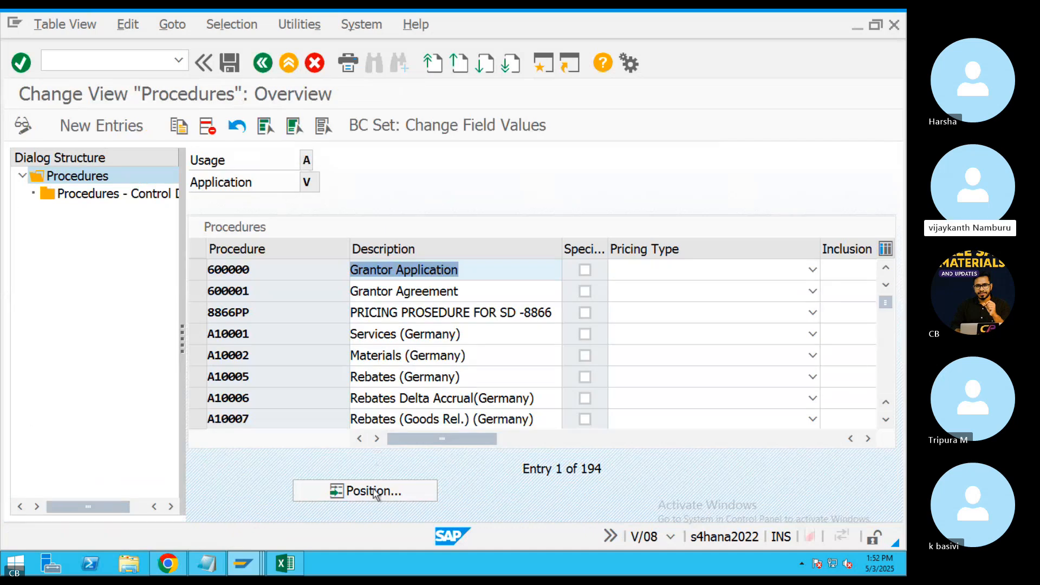
Position the procedures list on ZCHANU and open that procedure's control data.
click(374, 493)
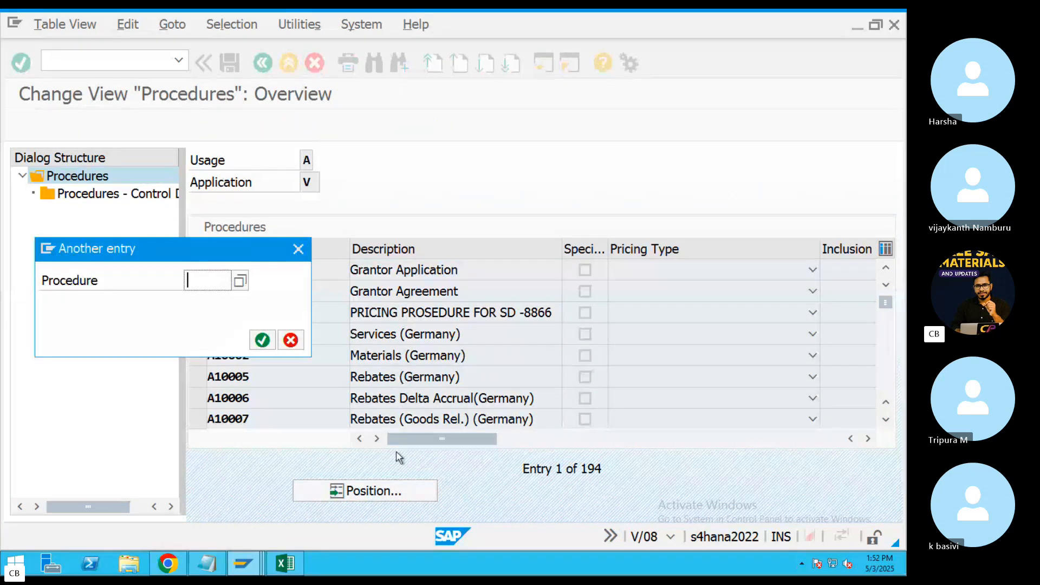
text(ZCHNA)
key(Return)
click(367, 492)
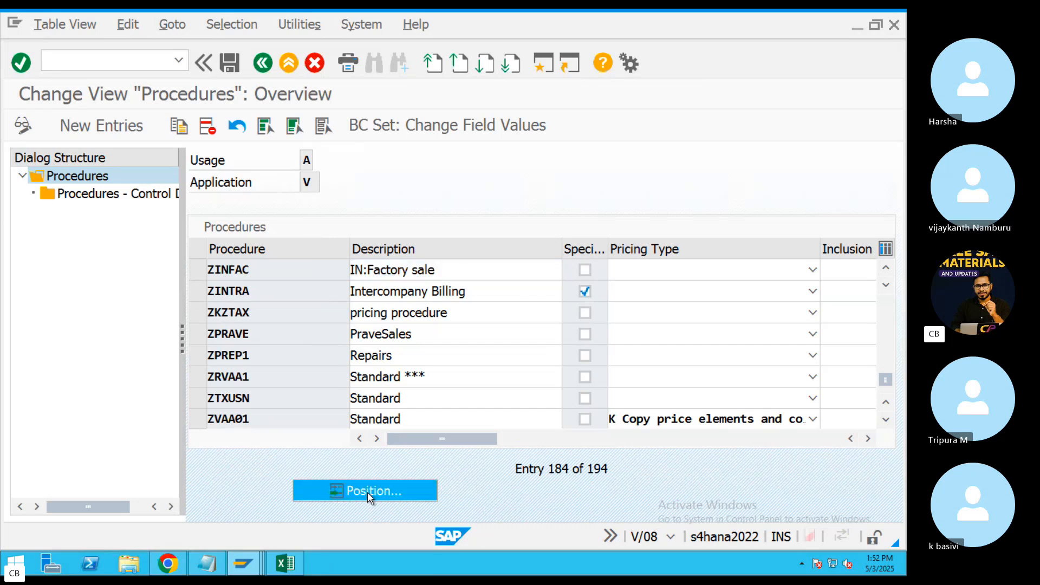
text(ZCHAN*)
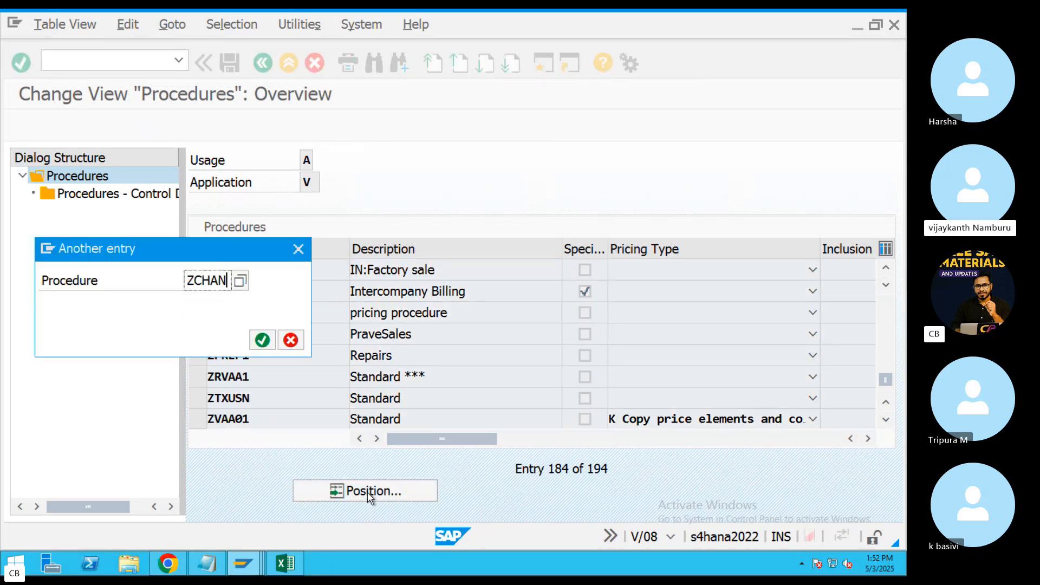
key(Return)
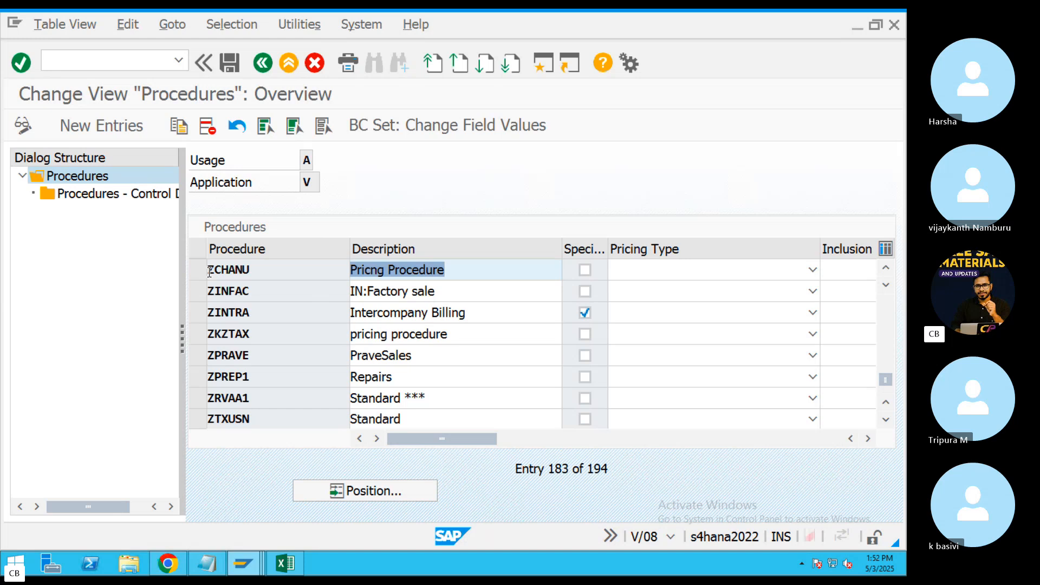
click(205, 271)
double_click(116, 204)
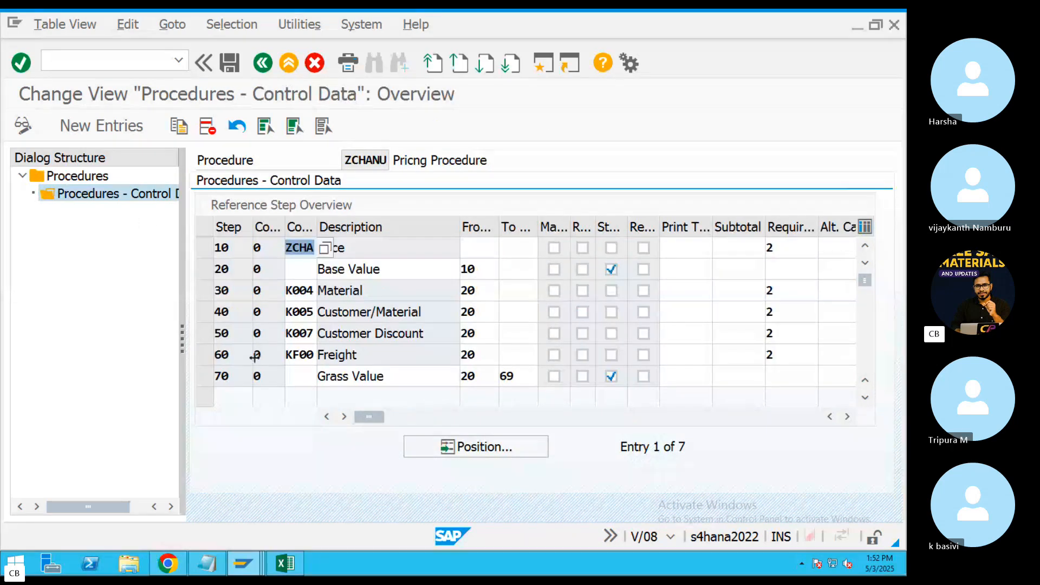
Add a new ZCHANU control data line with step 80, counter 0, condition type MWST and from-step 70.
click(102, 125)
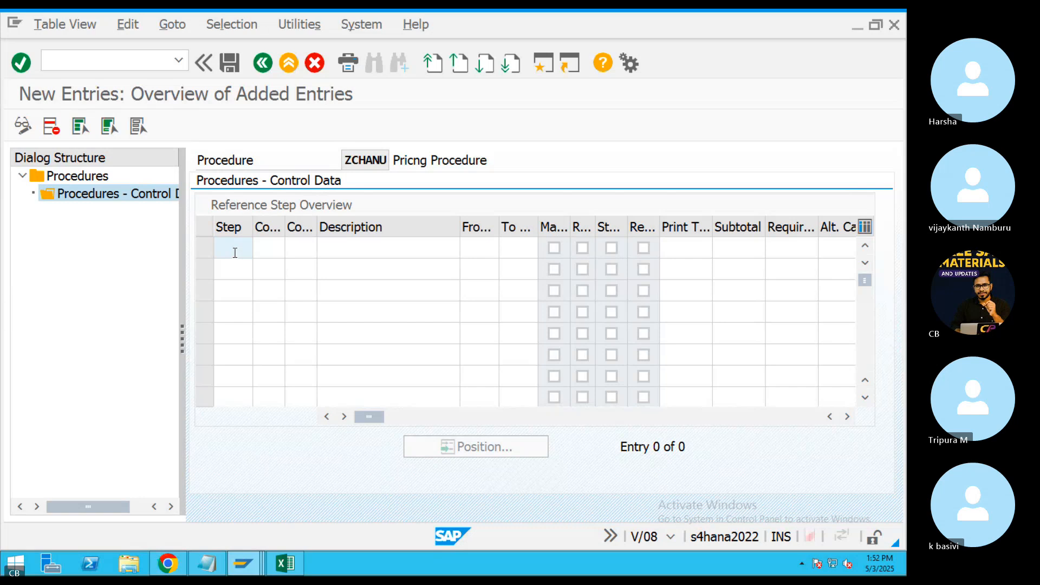
text(80)
click(268, 241)
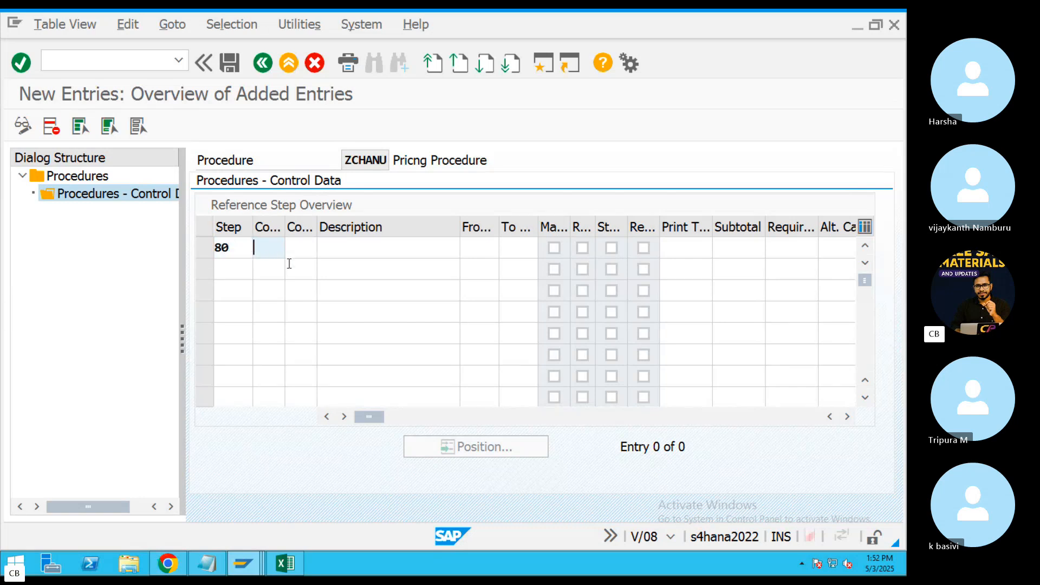
text(0)
click(297, 257)
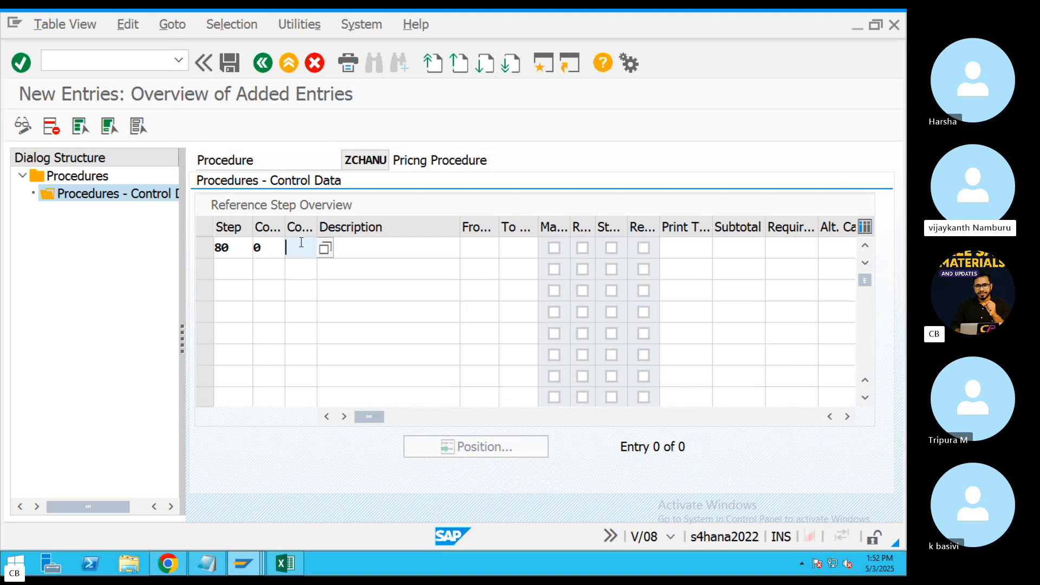
text(MWST)
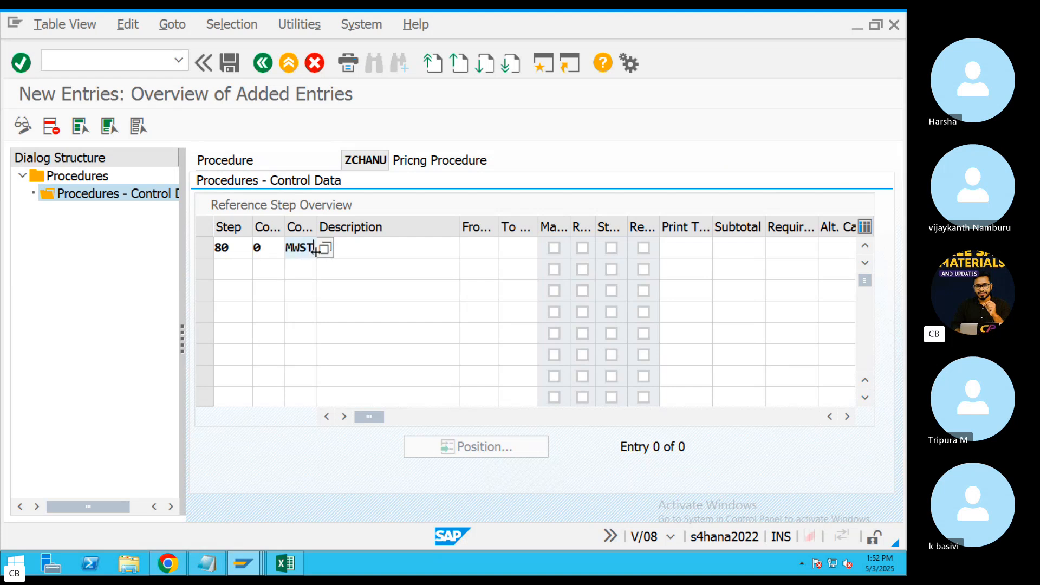
click(476, 253)
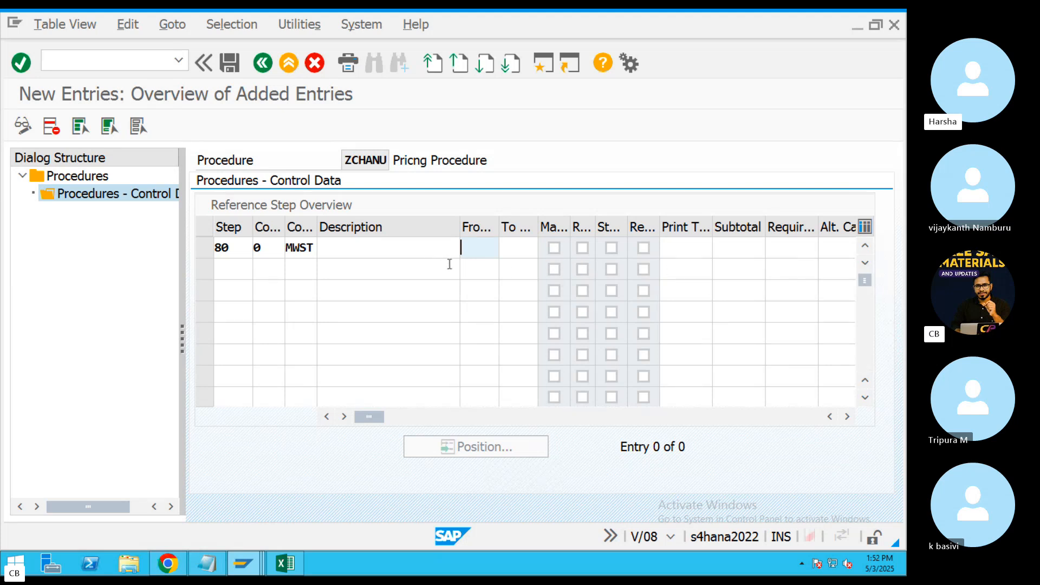
text(7)
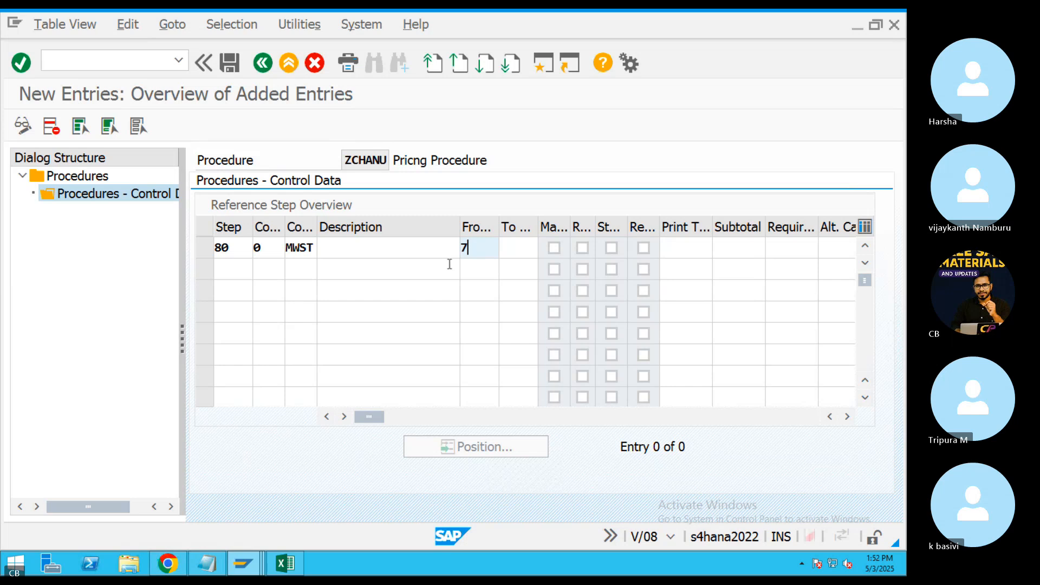
text(0)
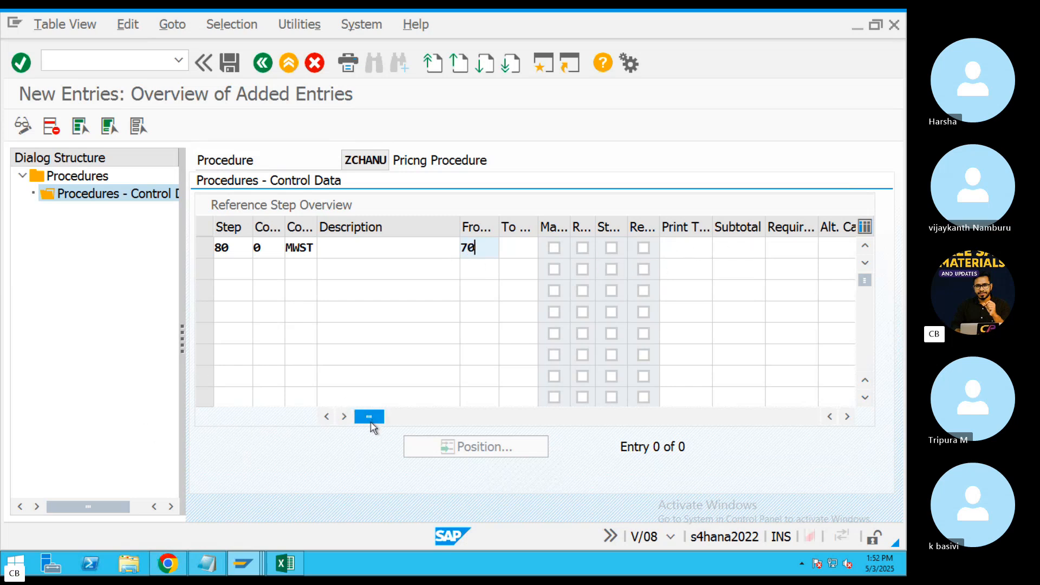
Set requirement 2 and account key MWS for step 80, validate the line and acknowledge the standard proposal.
drag(371, 423, 456, 423)
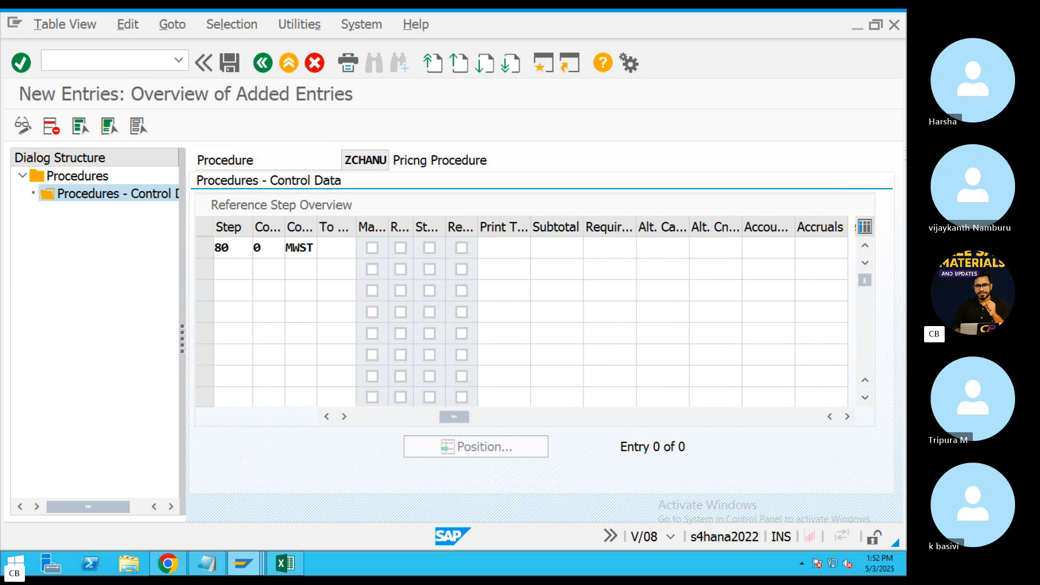
click(615, 247)
text(2)
click(780, 253)
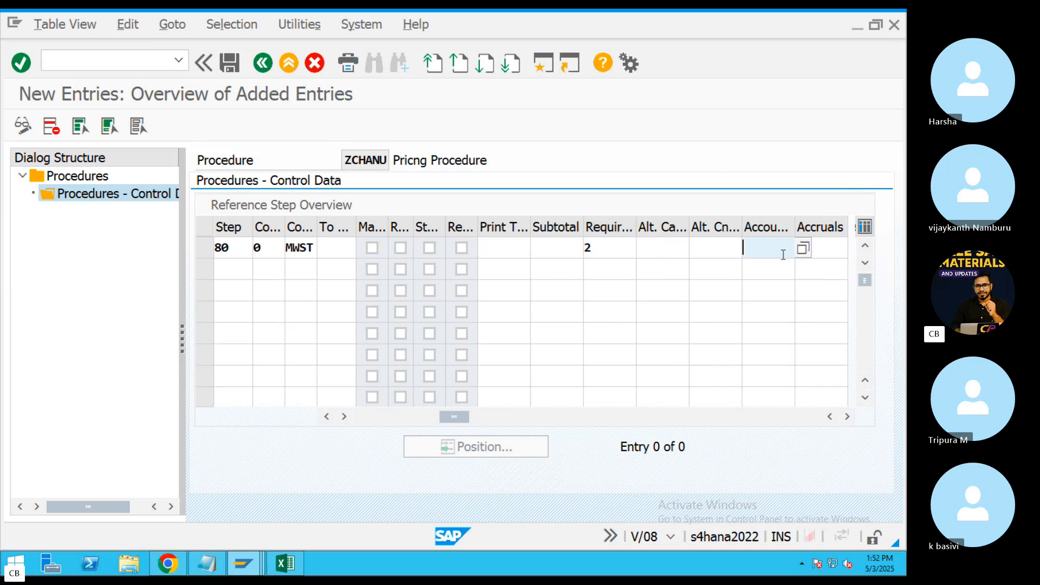
text(MWS)
key(Return)
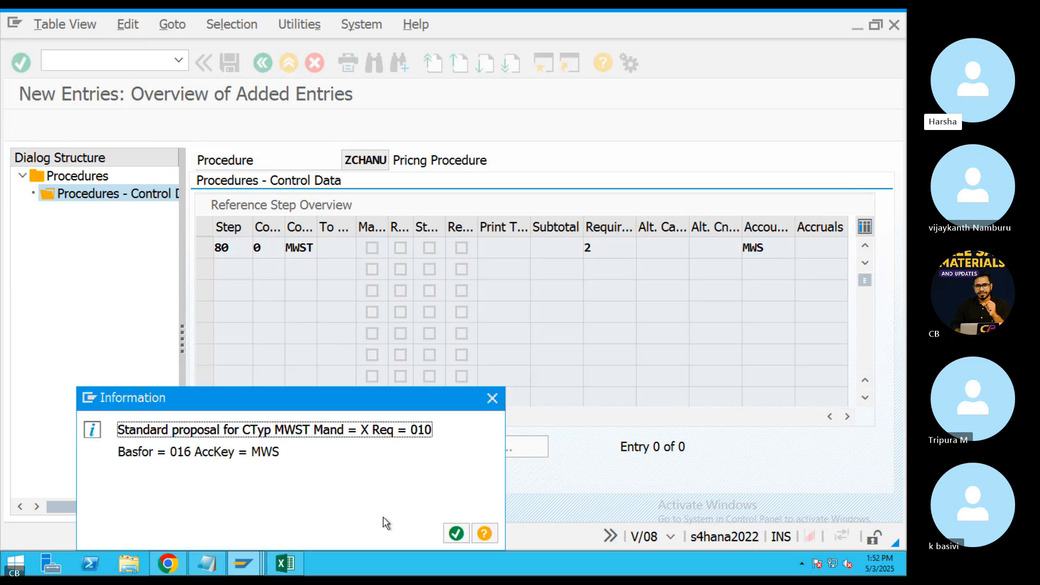
click(456, 534)
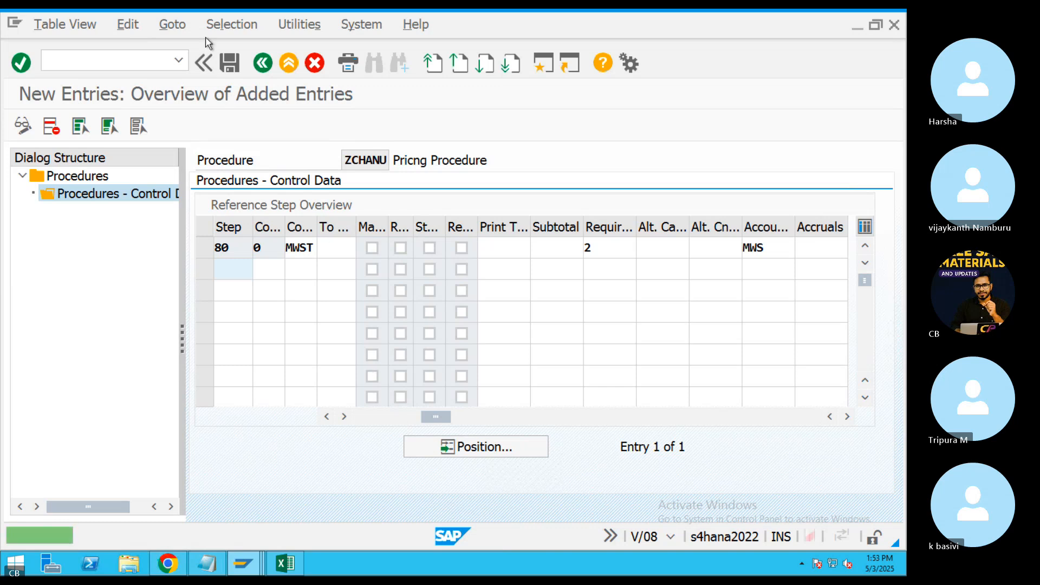
Save the new control data line under the proposed customizing request and leave V/08.
click(228, 63)
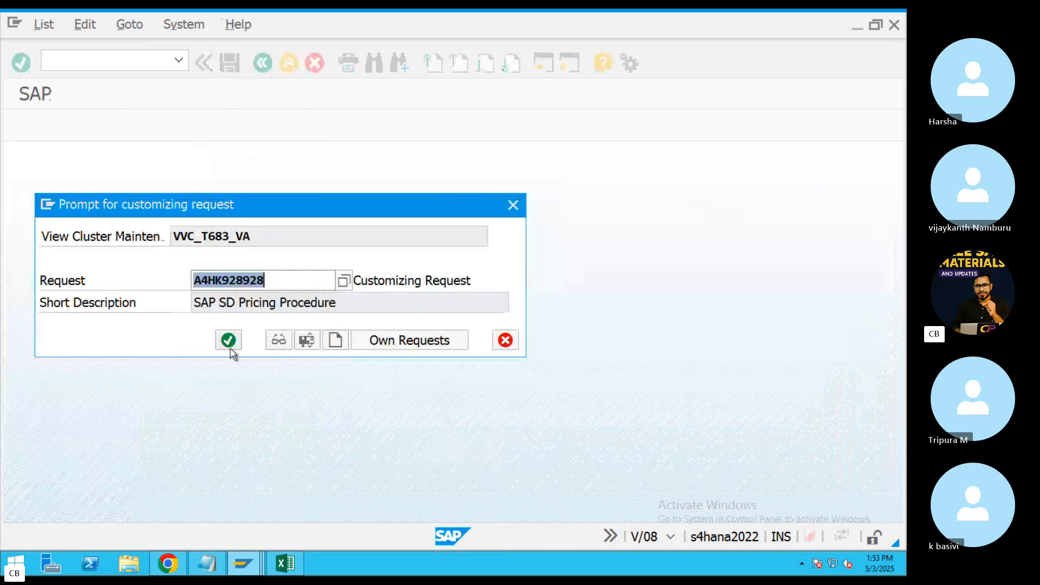
click(229, 344)
click(269, 68)
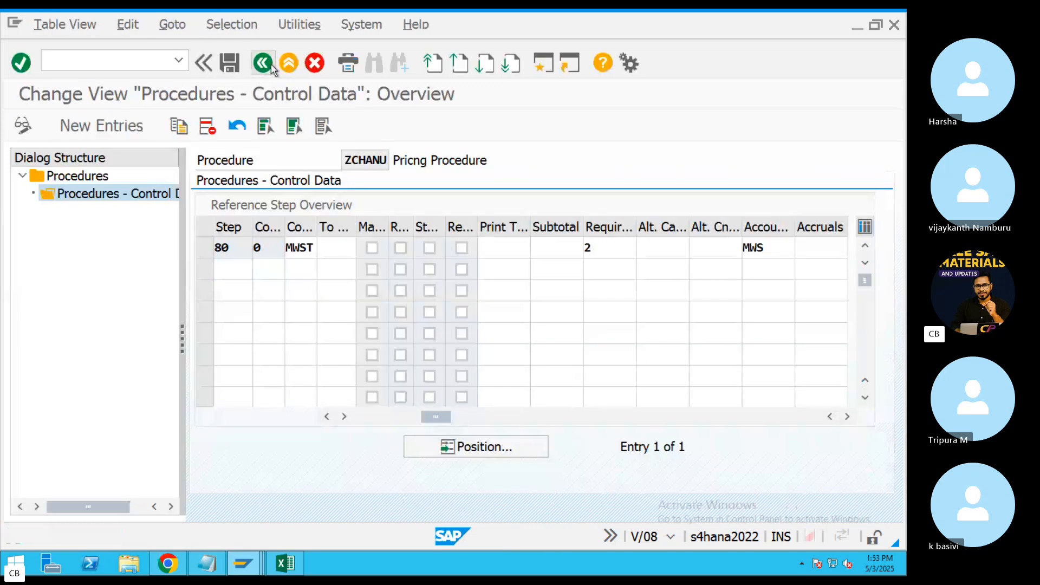
click(265, 65)
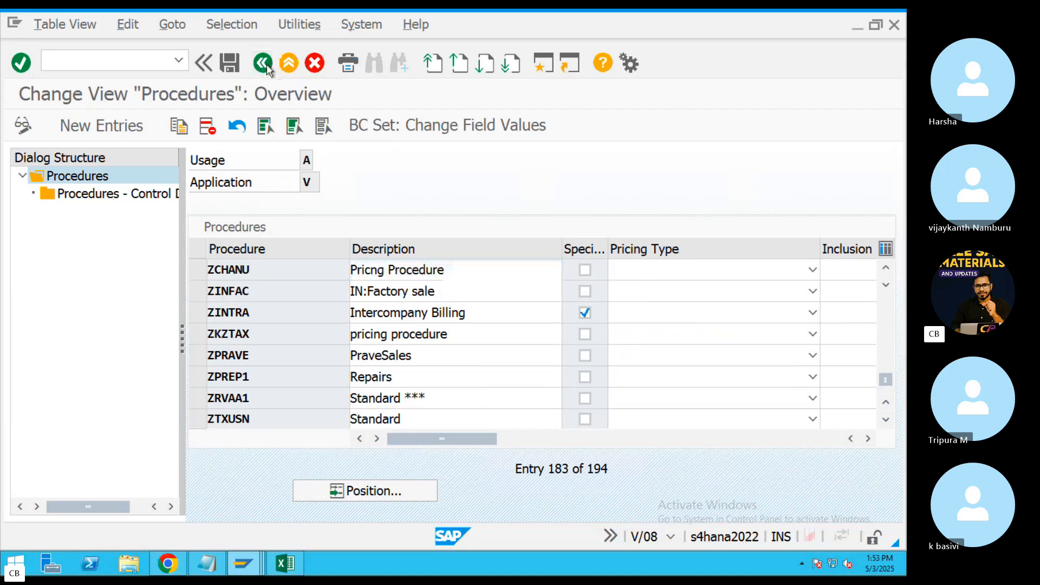
click(265, 65)
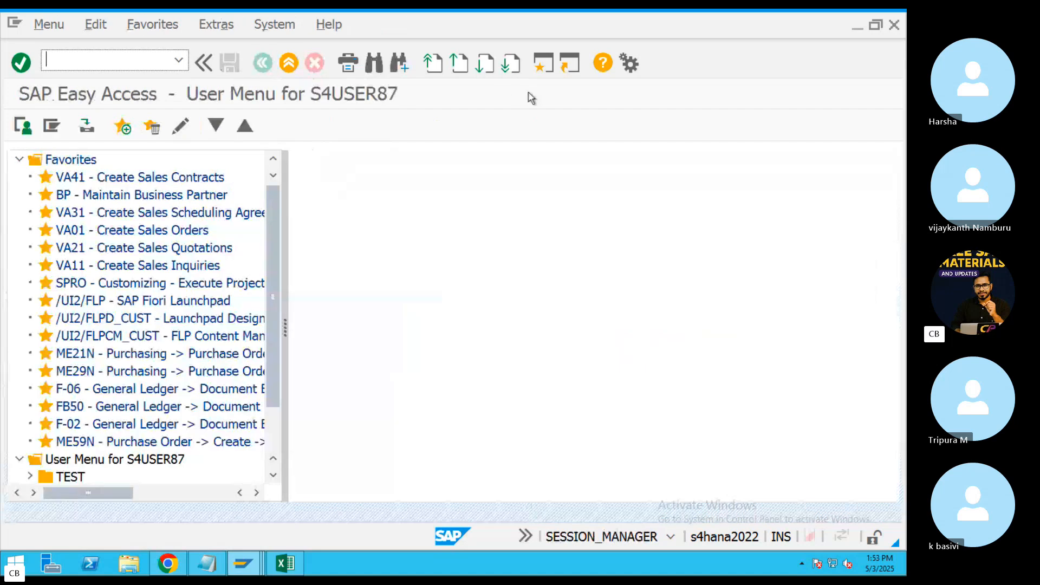
Start transaction OVKK and position the pricing procedure determination list on sales organization CHSO.
text(OV)
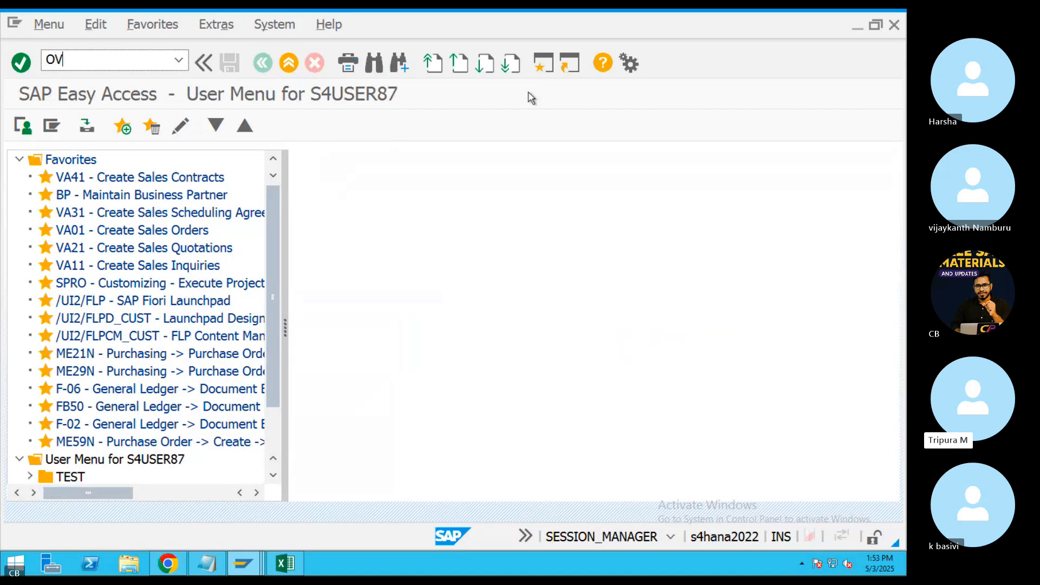
text(KK)
key(Return)
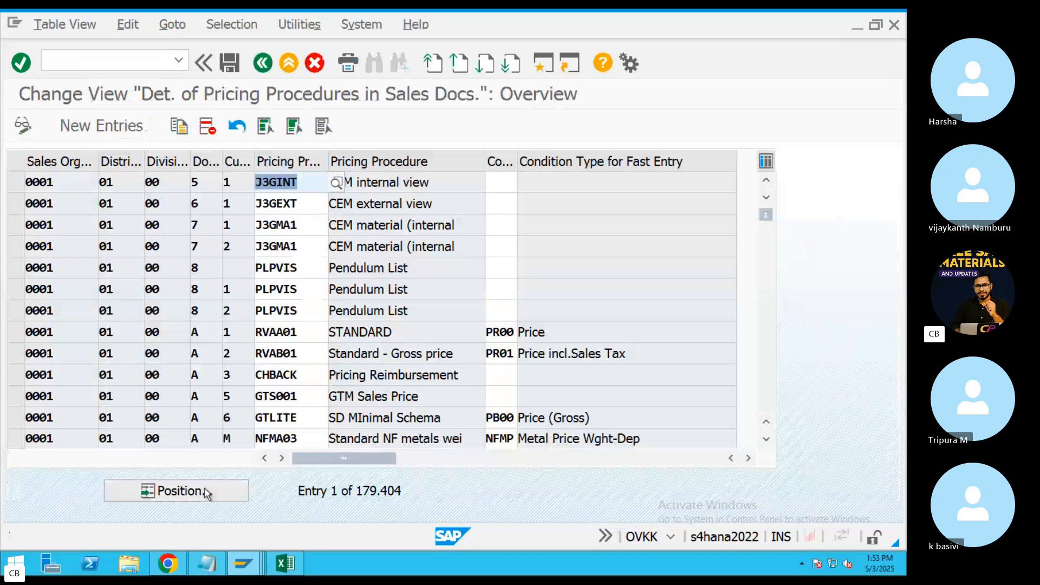
click(208, 490)
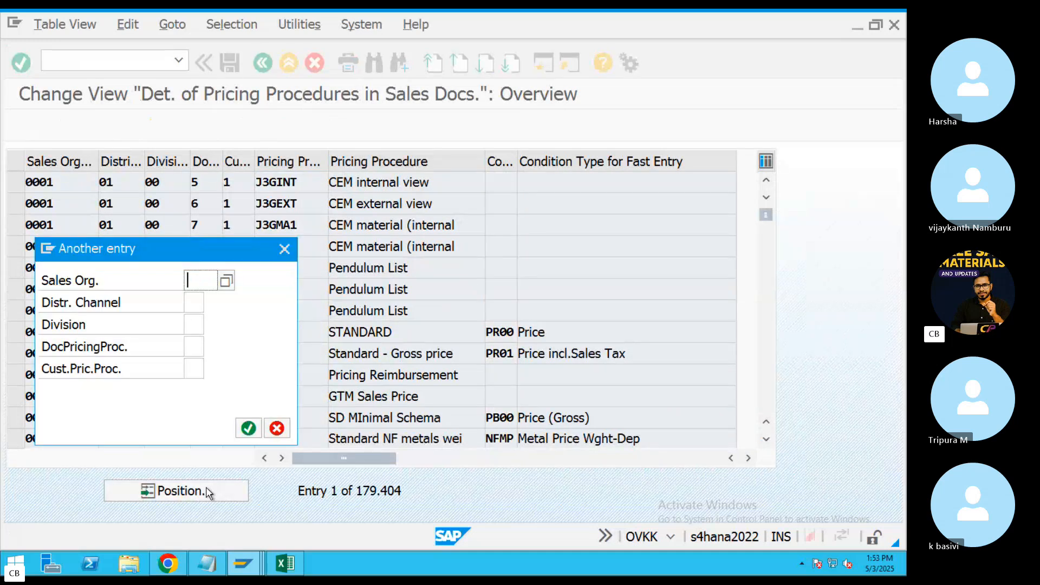
text(CHSO)
key(Return)
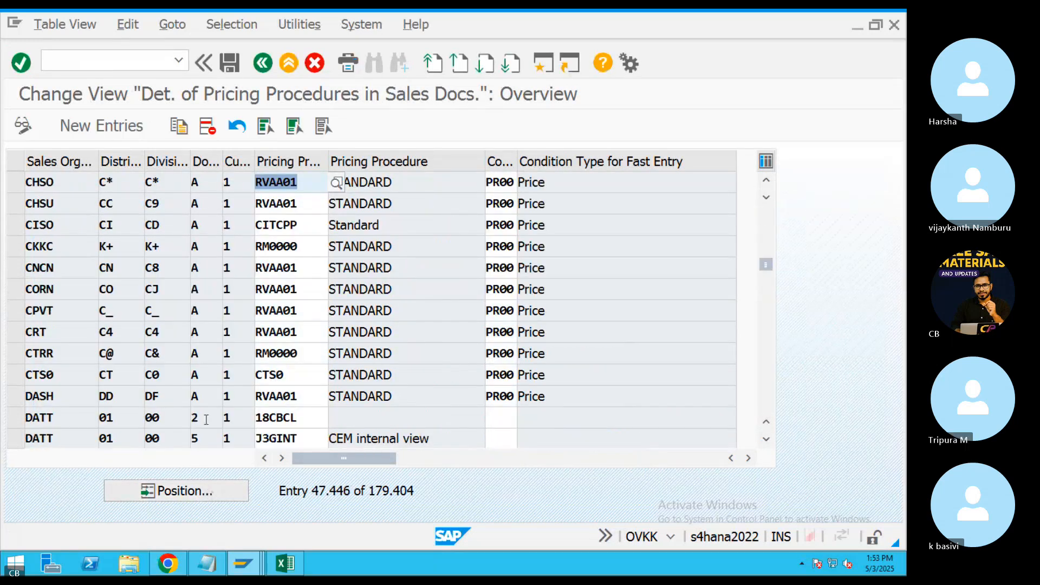
Replace the pricing procedure of the CHSO entry with ZCHANU.
key(BackSpace)
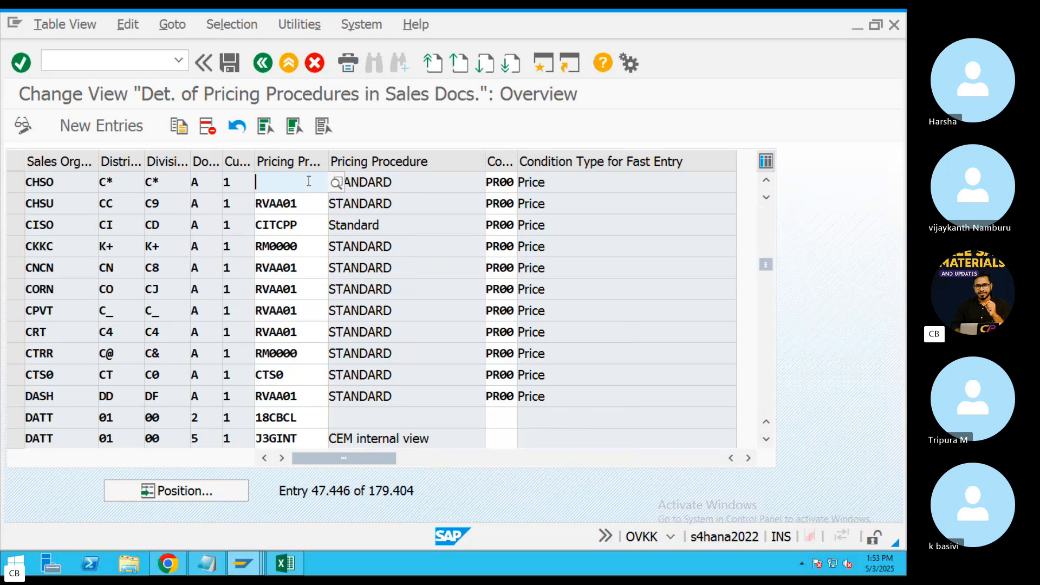
text(ZCH)
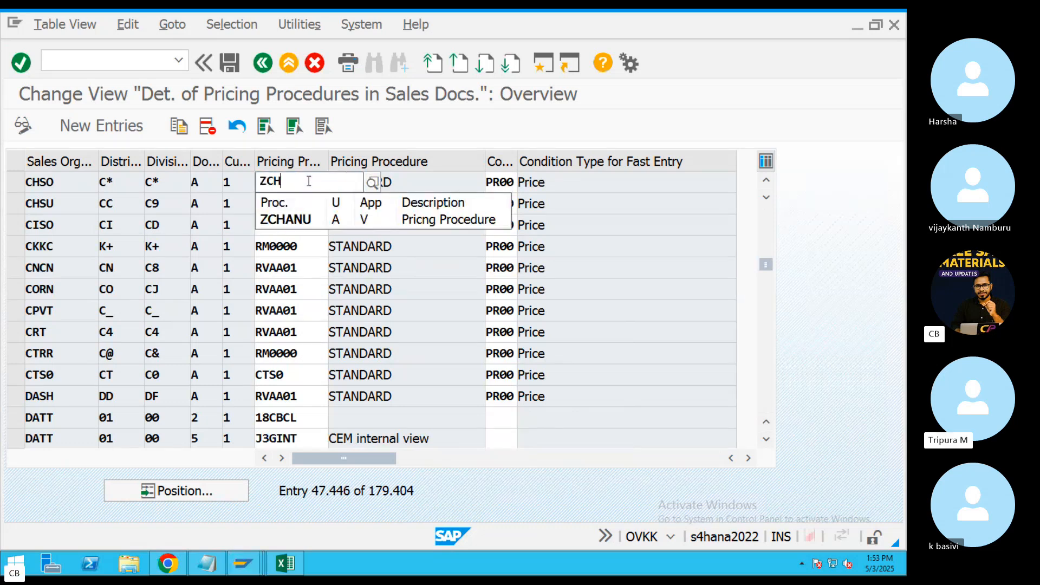
click(301, 219)
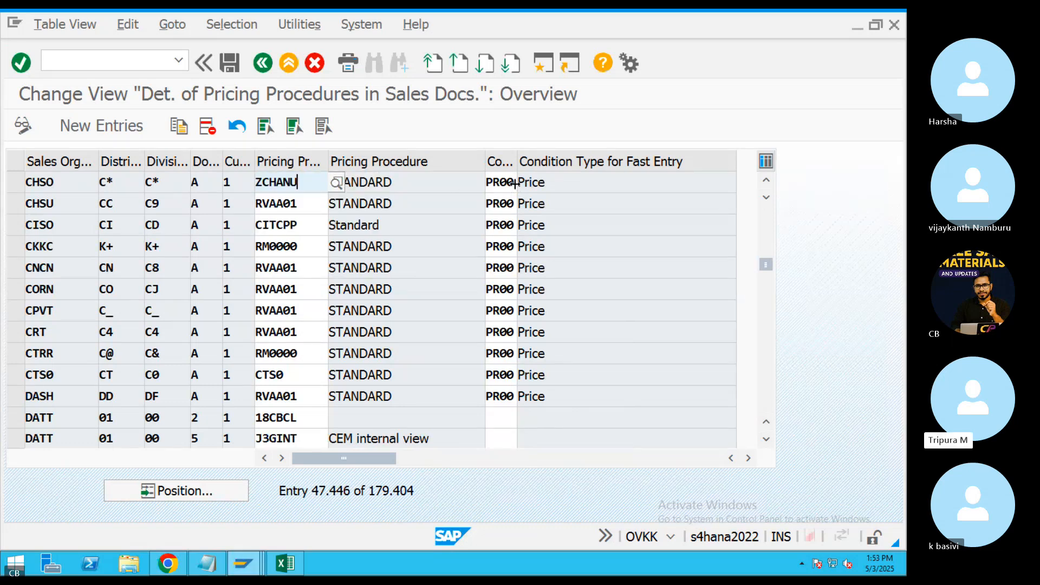
Set the condition type for fast entry of the CHSO entry to ZCHA and validate the line.
click(503, 183)
double_click(502, 183)
key(BackSpace)
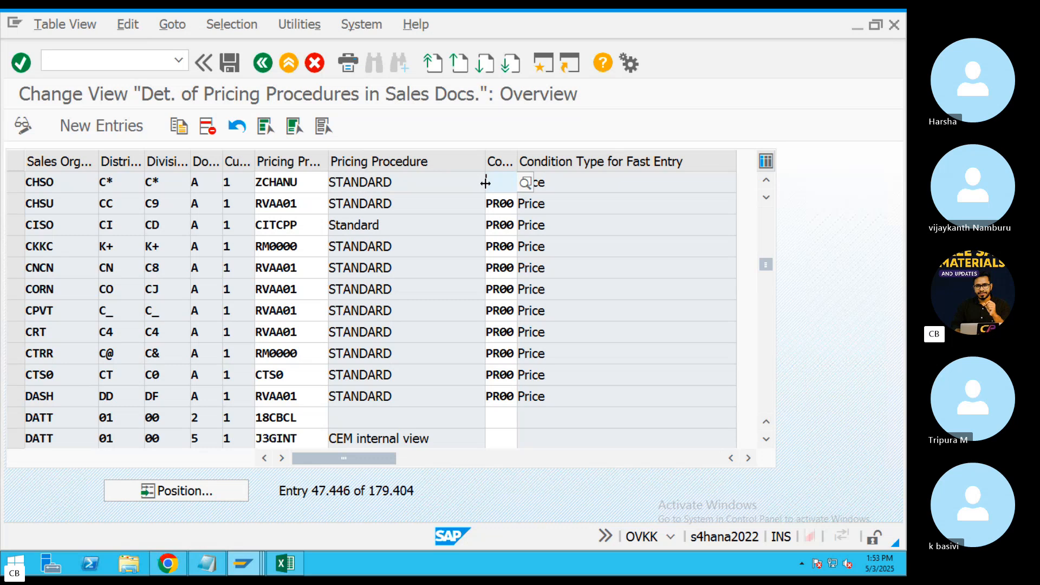
text(ZCHA)
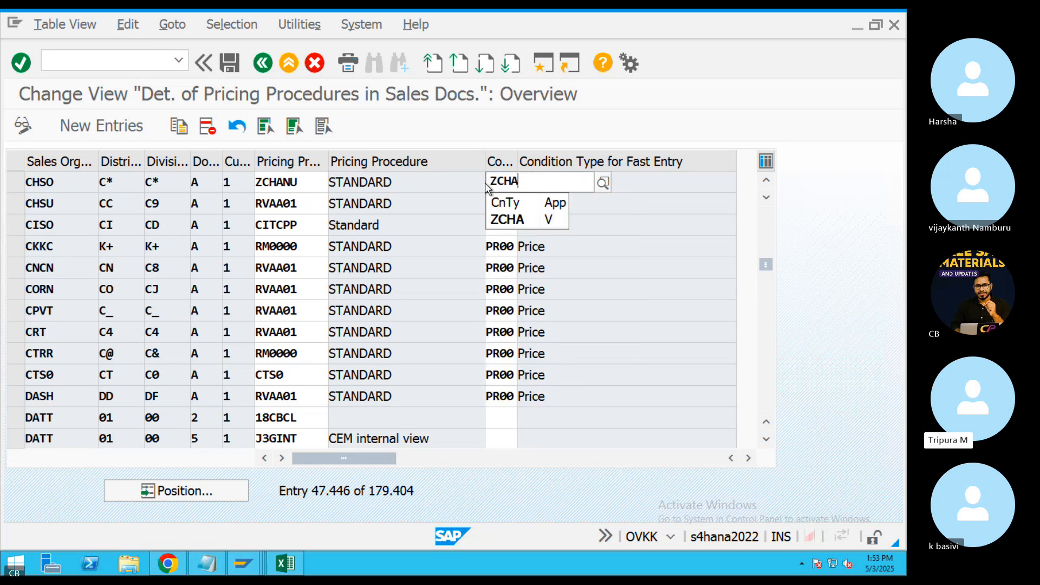
key(Return)
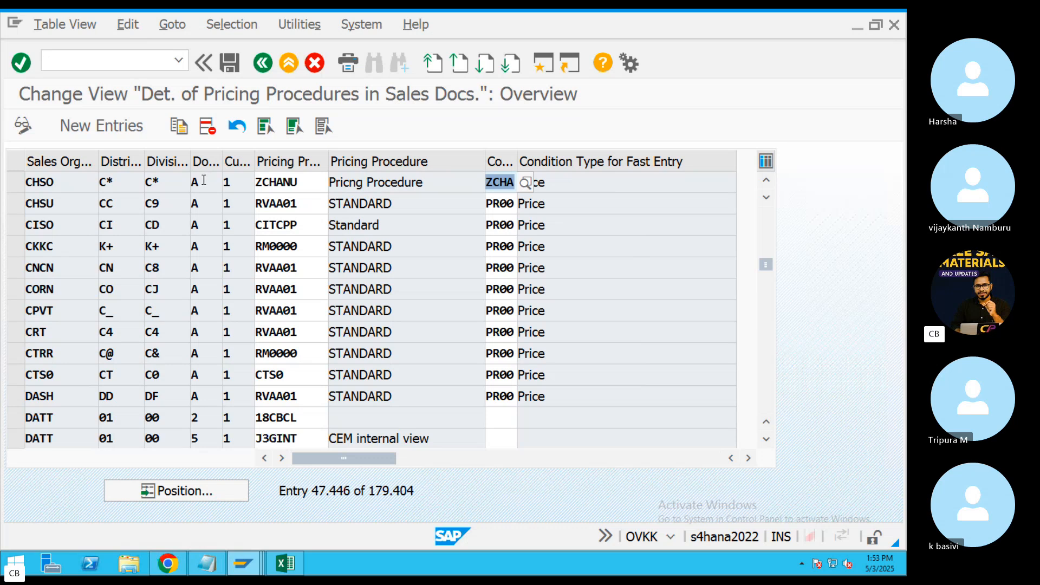
Save the CHSO pricing procedure determination under the proposed customizing request and leave OVKK.
double_click(208, 182)
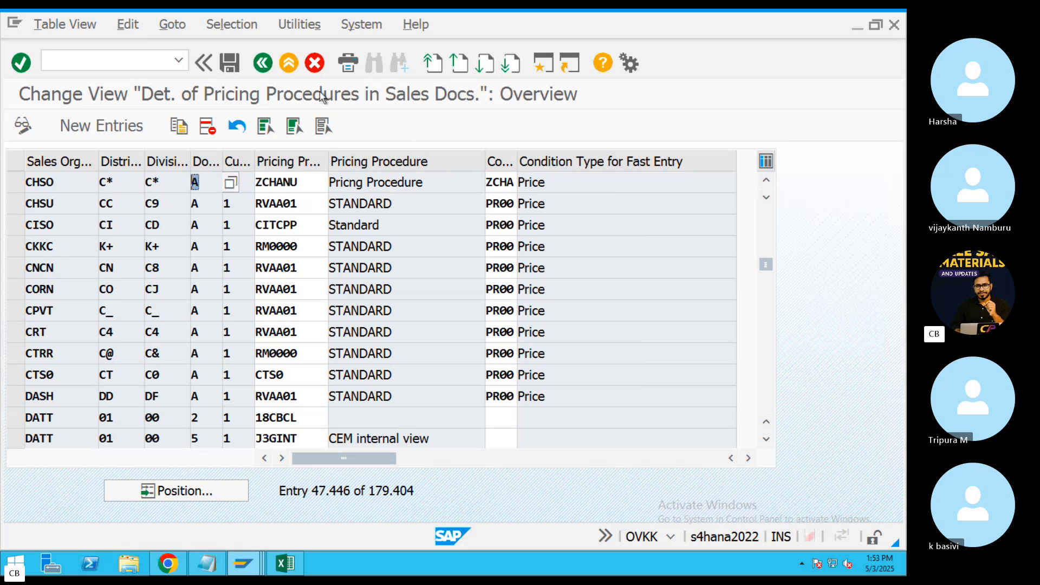
click(231, 63)
key(Return)
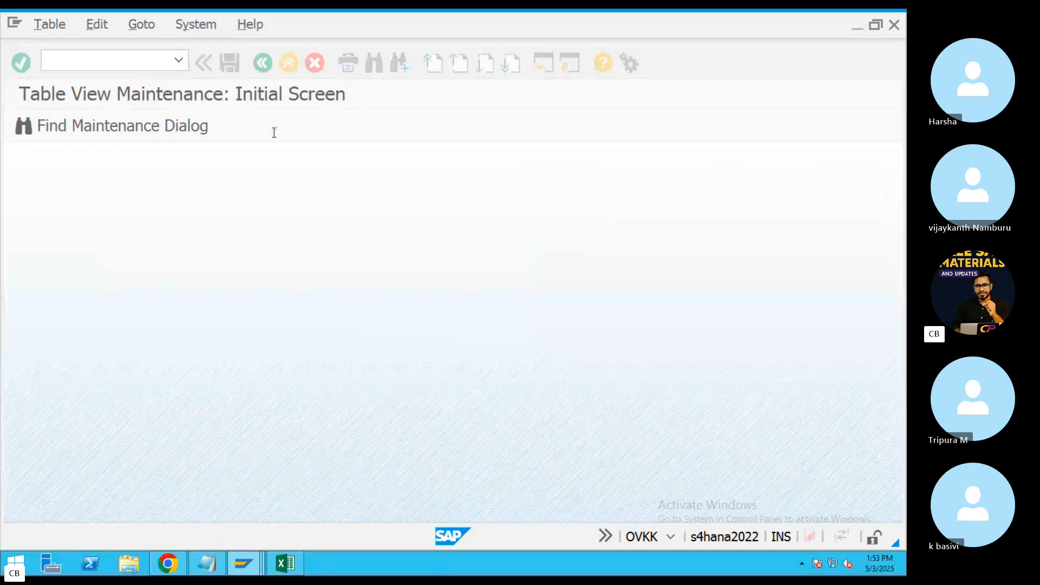
click(262, 62)
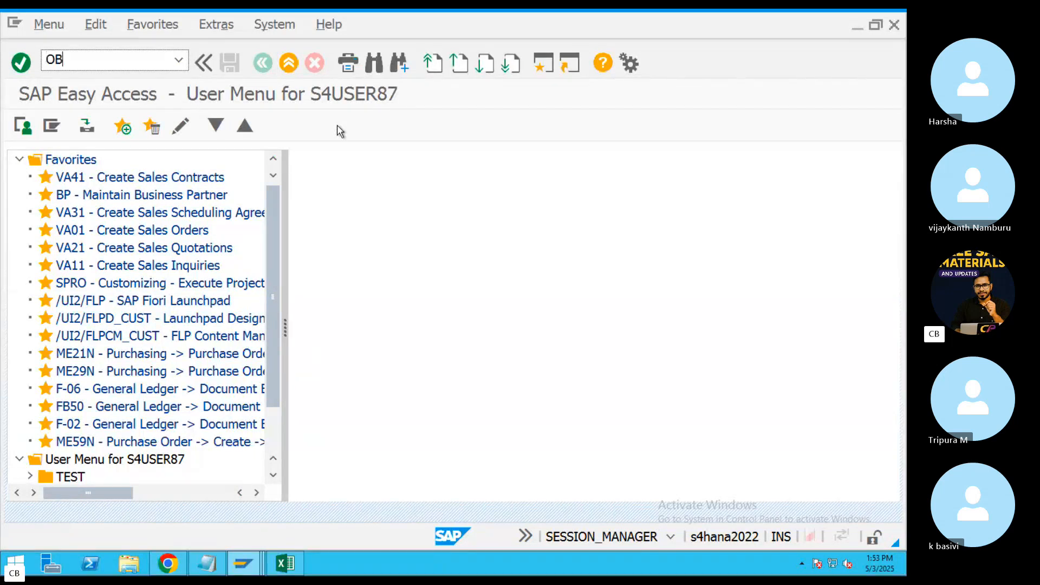
Start transaction OBBG and position the country/region list on IN (India).
text(BG)
key(Return)
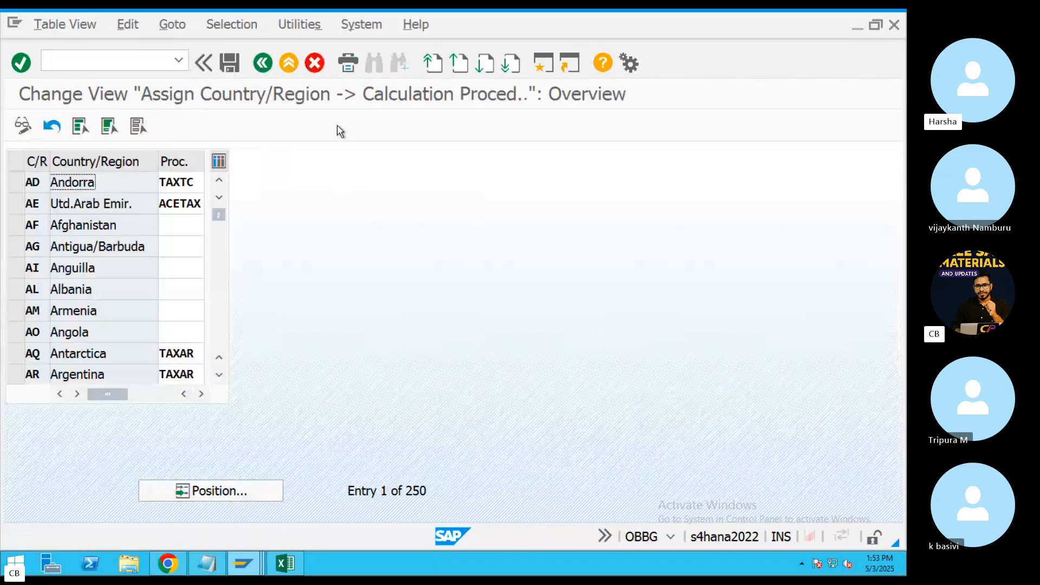
click(232, 492)
text(IN)
key(Return)
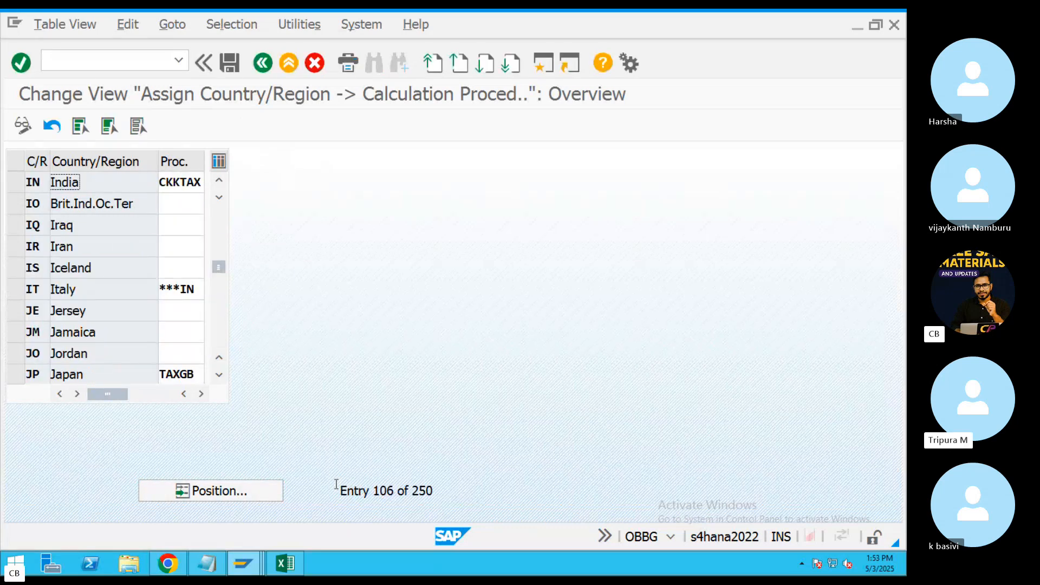
Try to assign calculation procedure MWST to India.
drag(201, 182, 139, 182)
key(BackSpace)
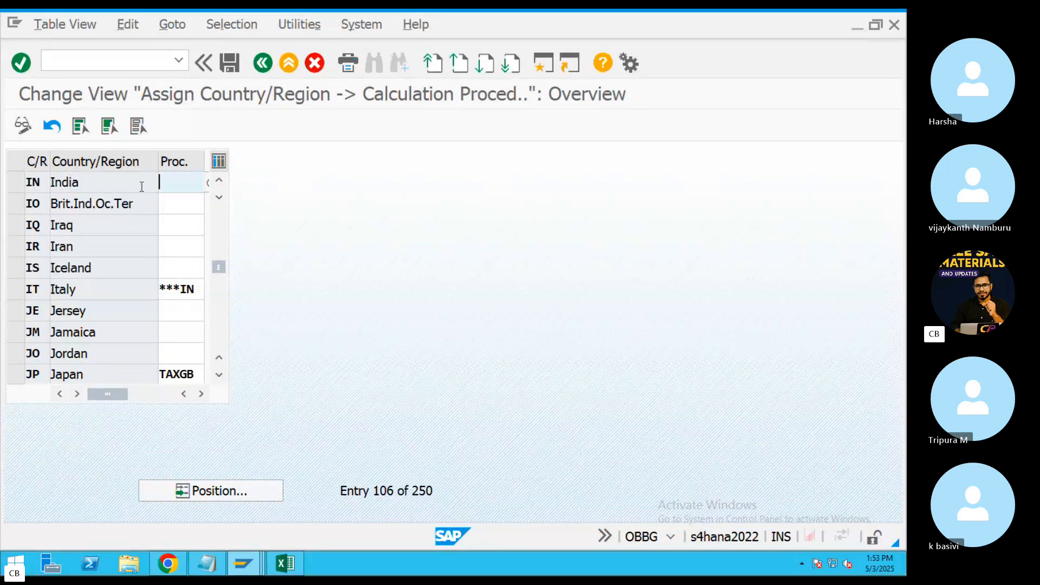
text(MWST)
key(Return)
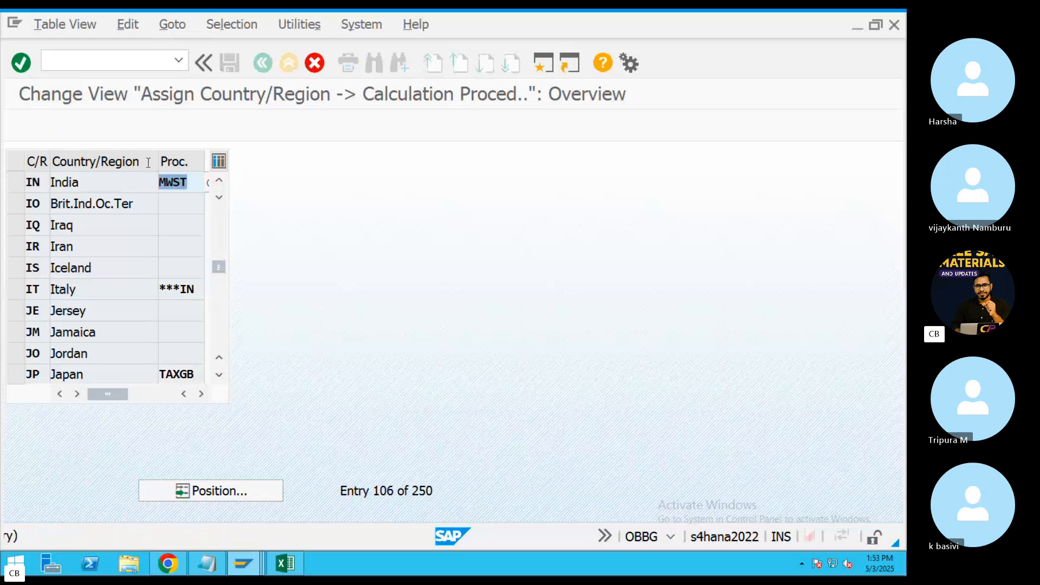
Assign calculation procedure CHTAX to India, save it under the proposed customizing request and leave OBBG.
key(BackSpace)
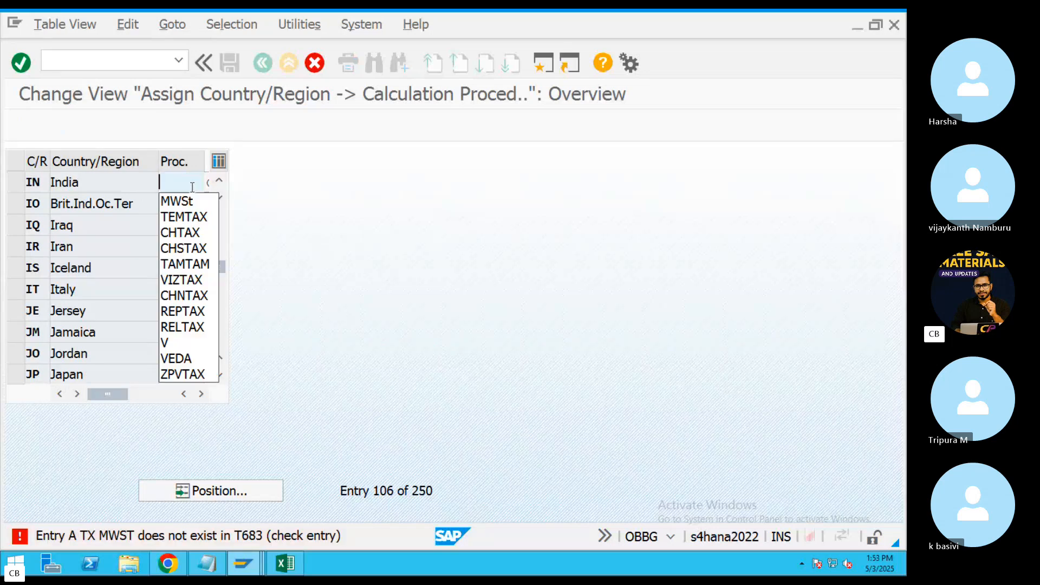
text(CH)
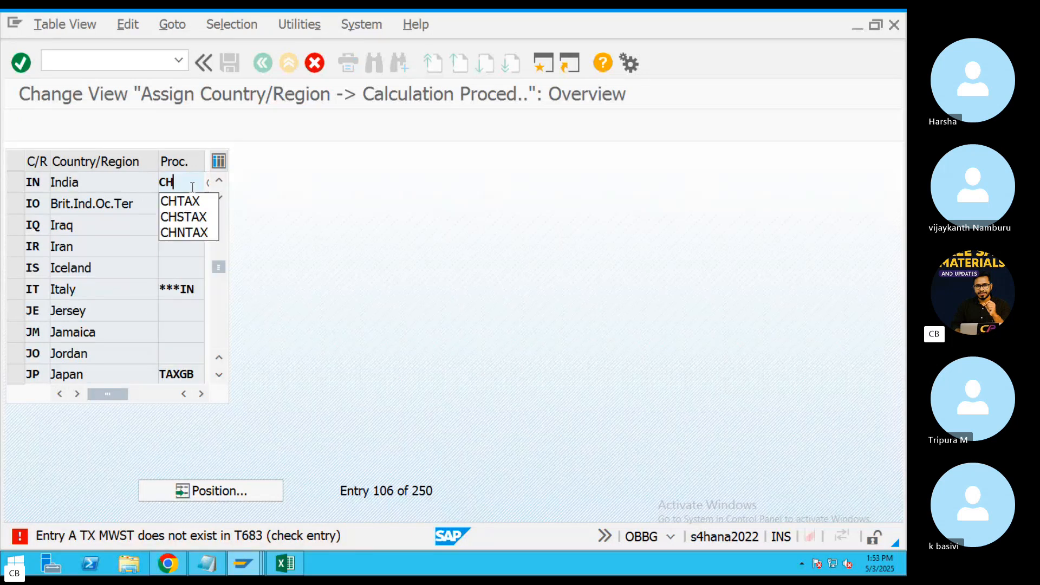
click(193, 200)
key(Return)
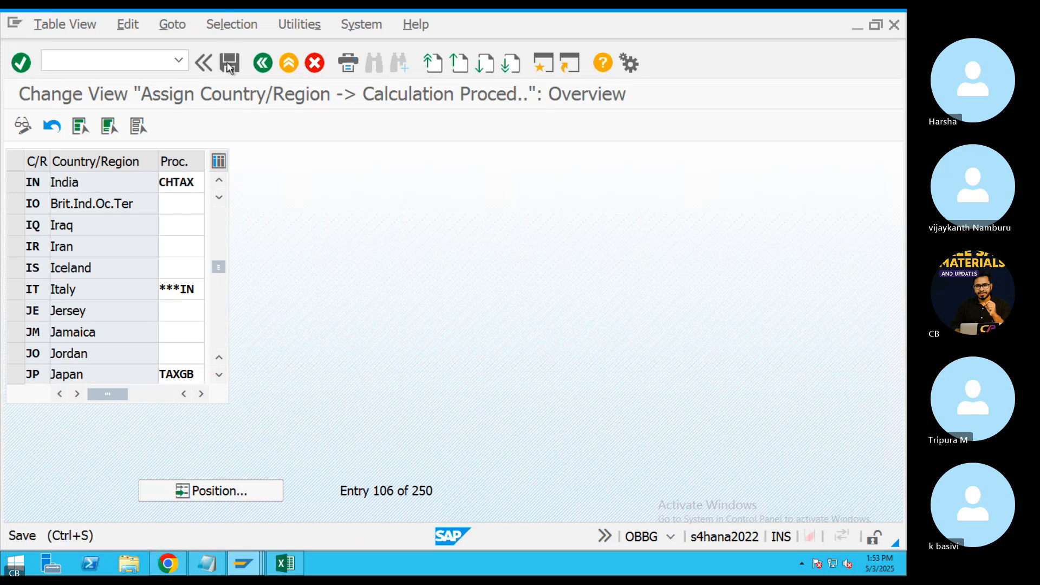
click(230, 63)
click(227, 340)
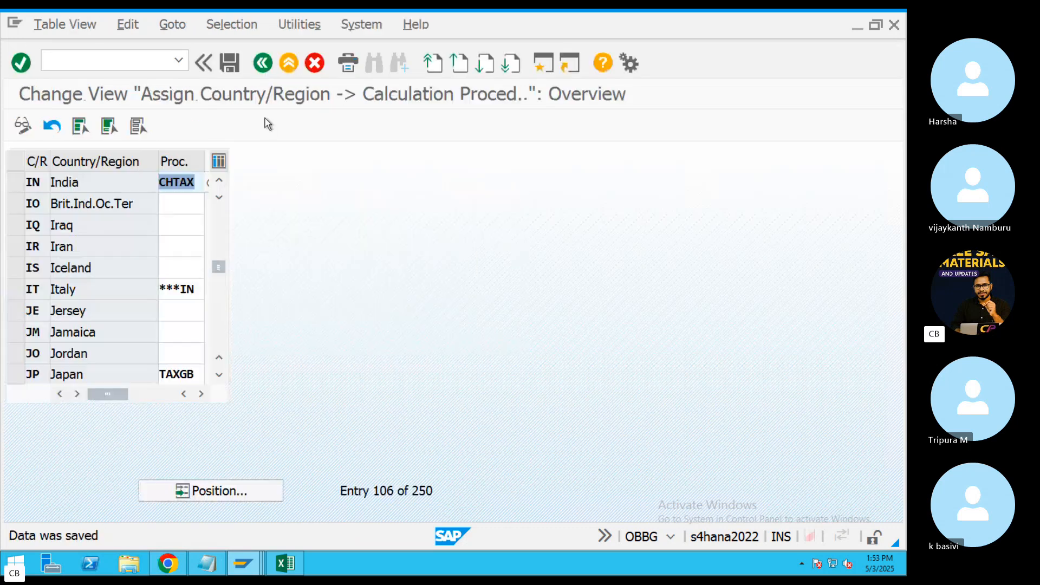
click(262, 63)
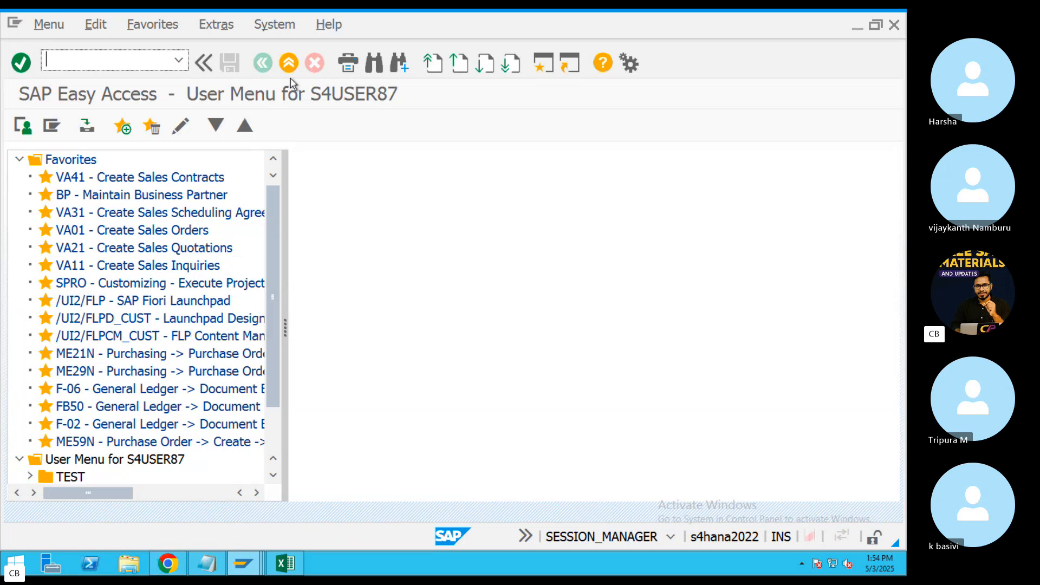
Start transaction VK11 and create condition records for condition type ZCHA.
text(VK11)
key(Return)
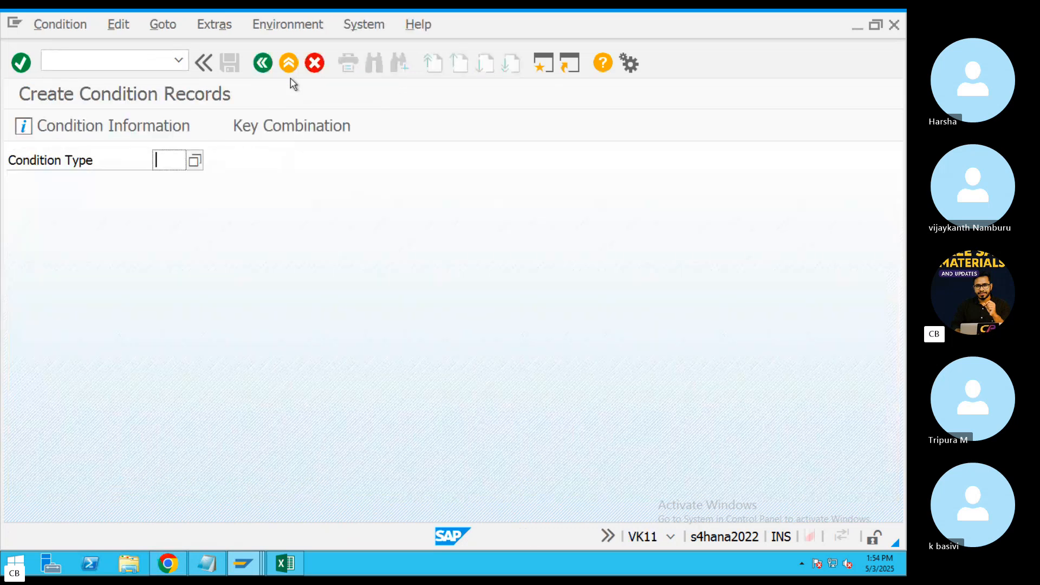
text(P)
key(BackSpace)
text(ZCHA)
key(Return)
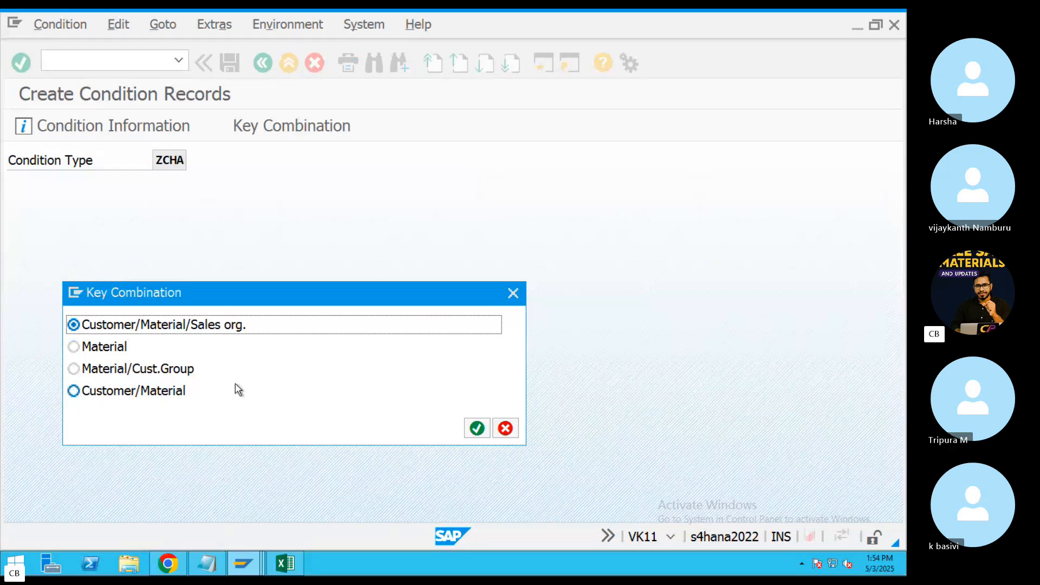
Choose the Customer/Material/Sales org. key combination for the ZCHA condition records.
click(111, 350)
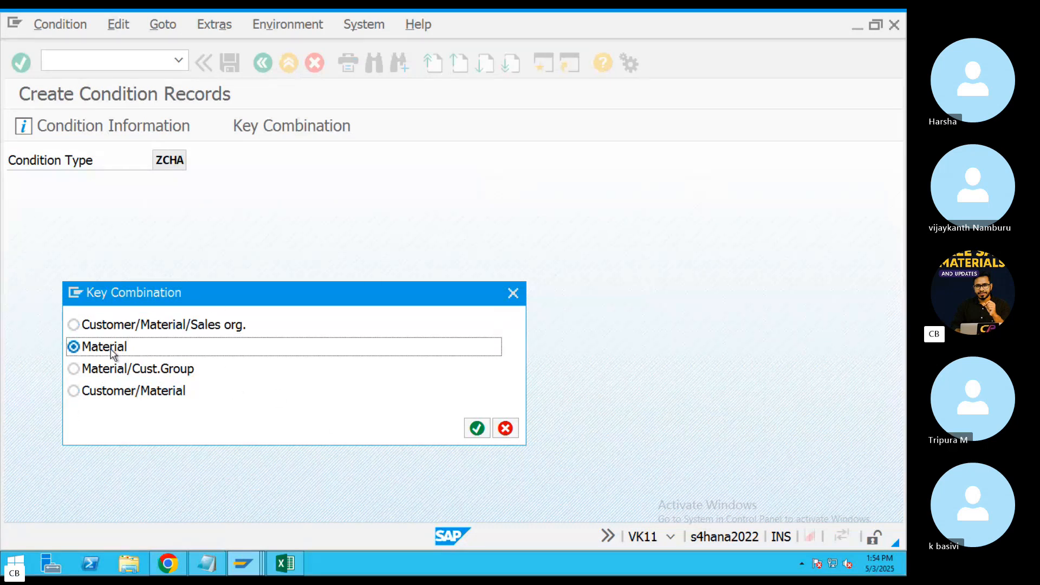
click(151, 373)
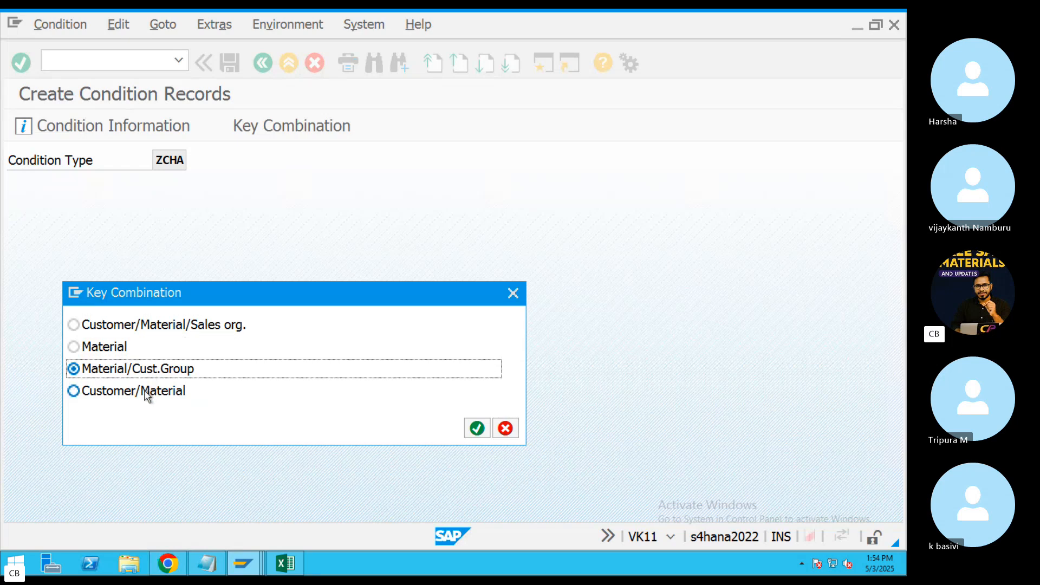
click(146, 394)
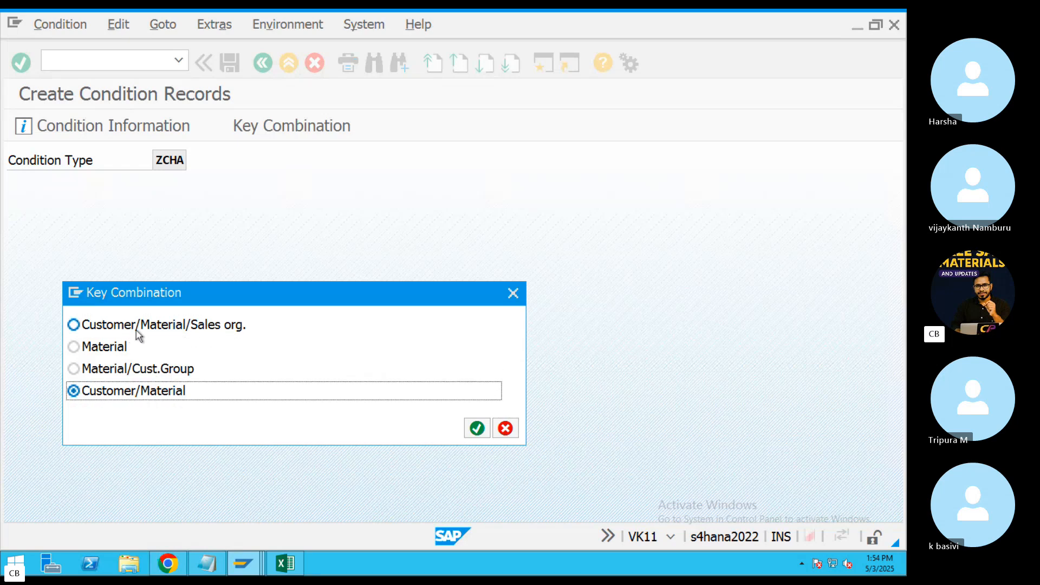
click(129, 331)
click(478, 429)
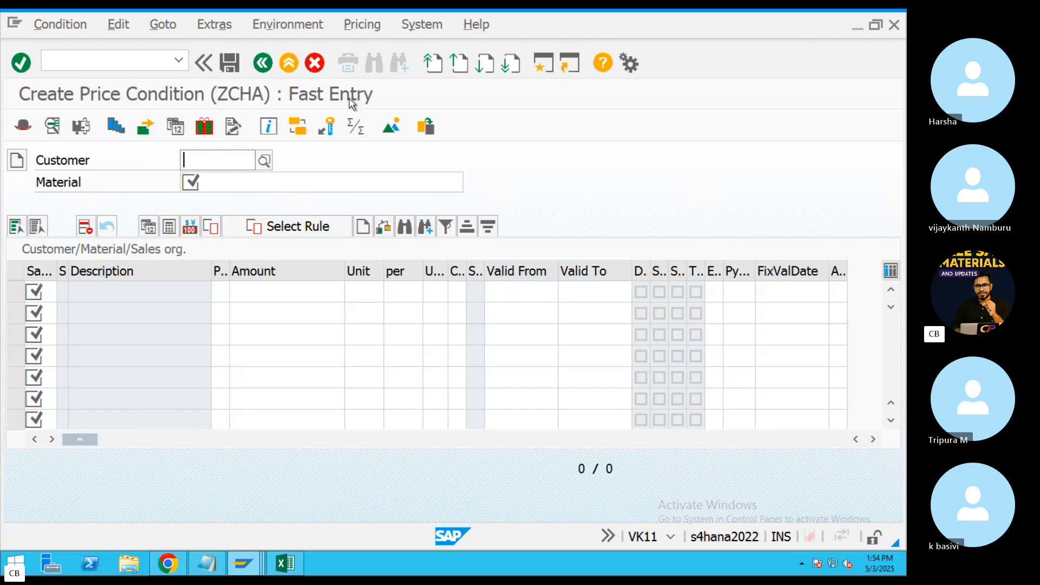
Search the customers of company code CHA9 and pick the one with search term TEST as the condition record's customer.
click(264, 161)
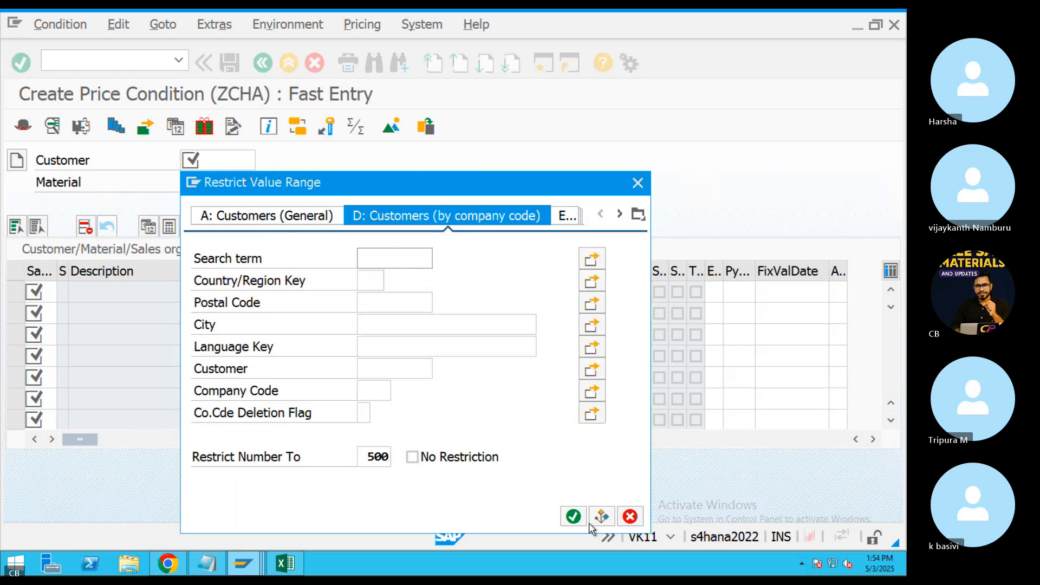
click(382, 394)
click(381, 395)
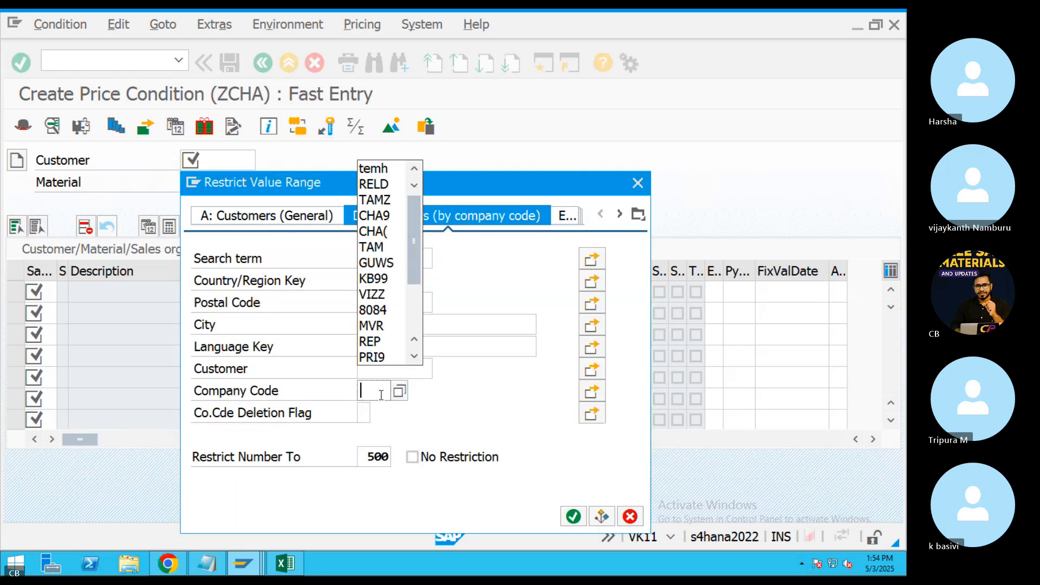
click(480, 435)
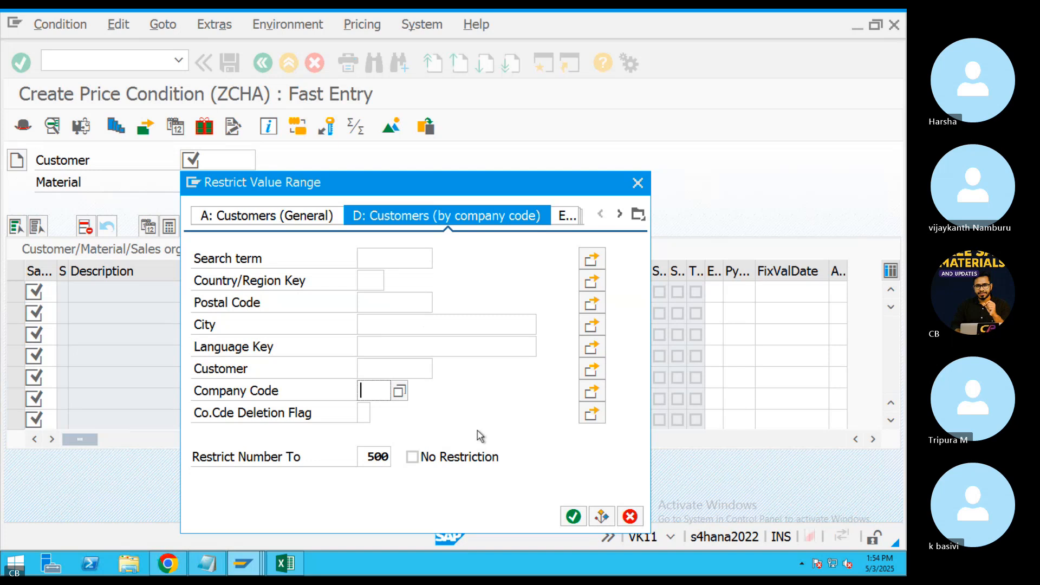
text(CHA9)
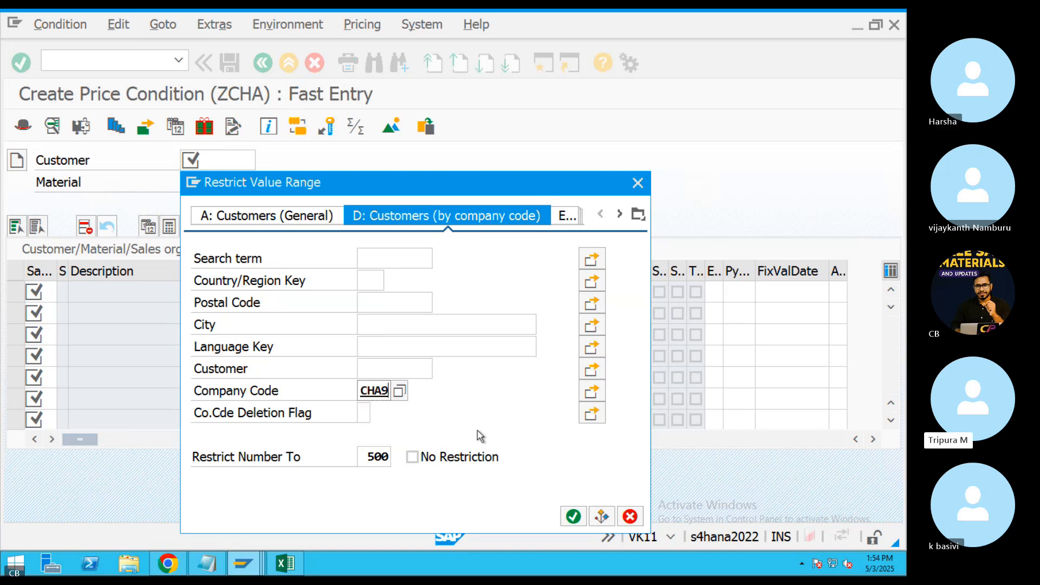
key(Return)
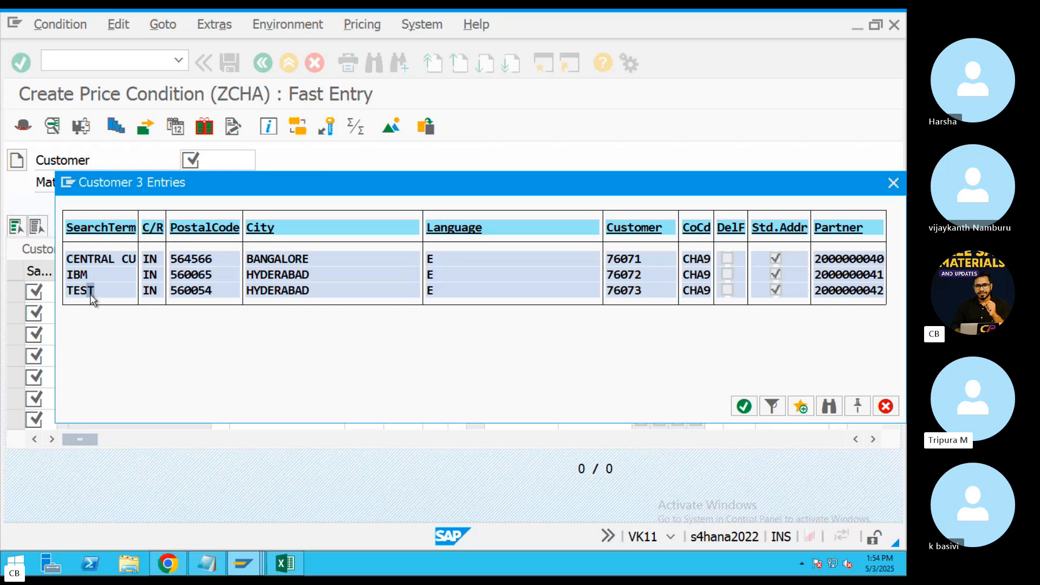
double_click(91, 292)
Open a new session and start transaction MM60 to look up the material for the condition record.
click(217, 186)
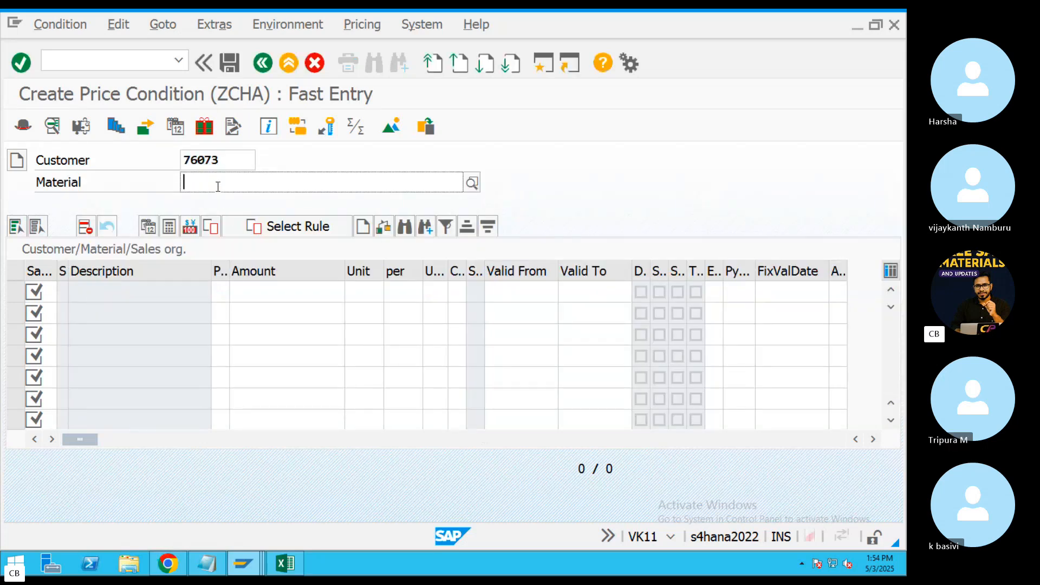
click(546, 64)
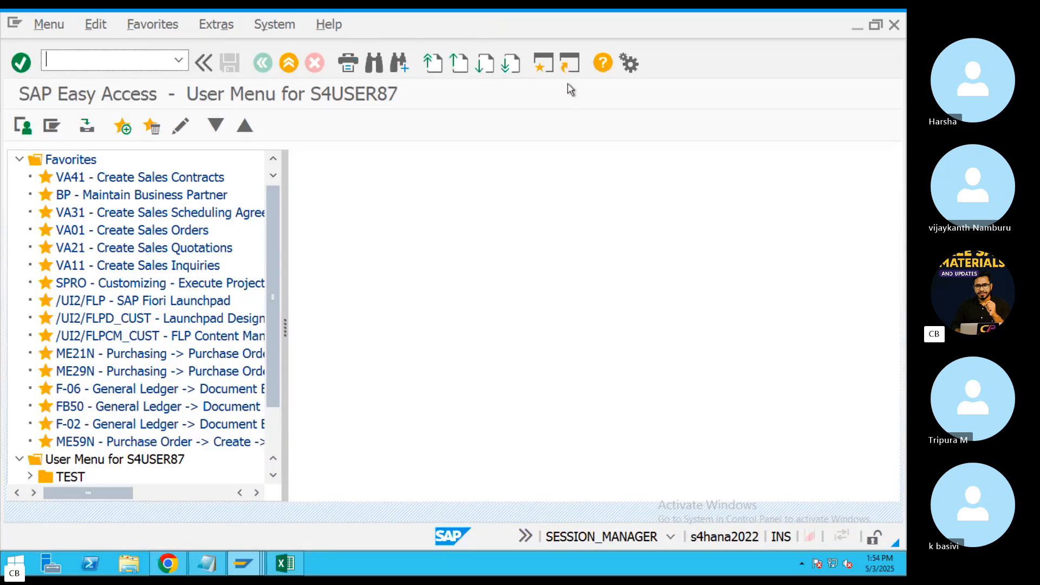
text(MM60)
key(Return)
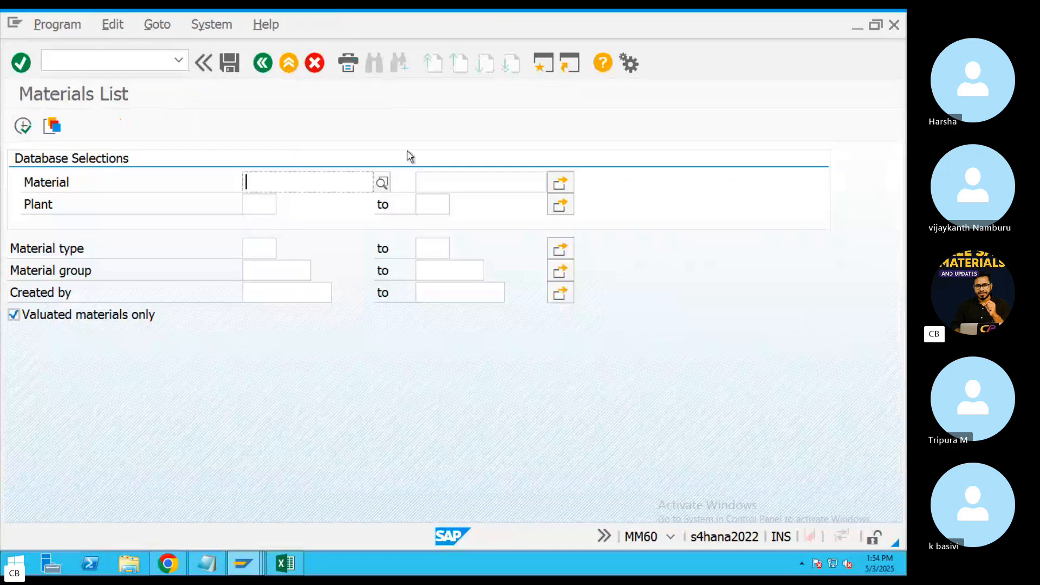
Try to list the valuated materials of plant CHA9.
click(256, 206)
text(CHA)
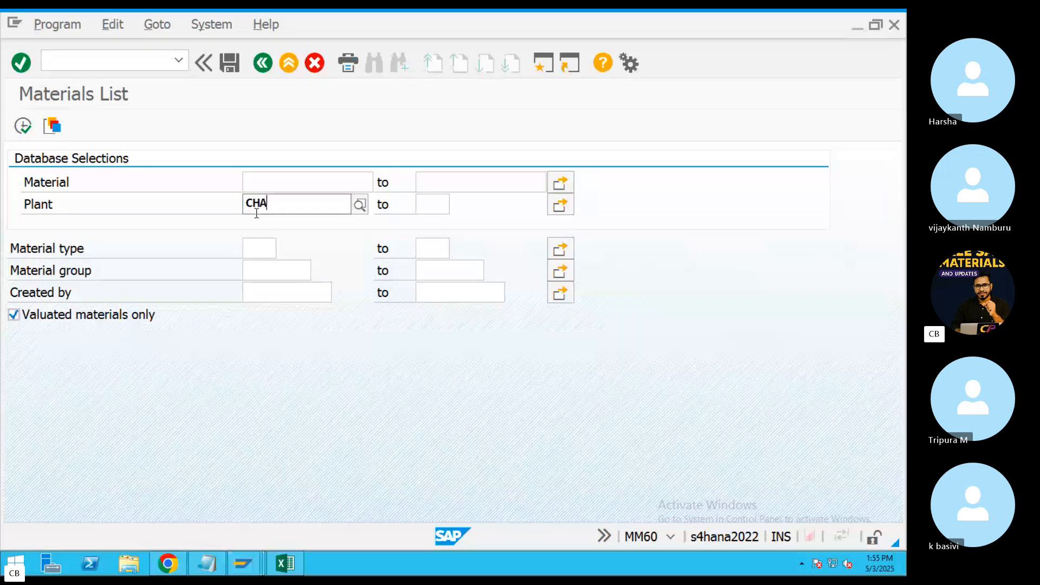
text(9)
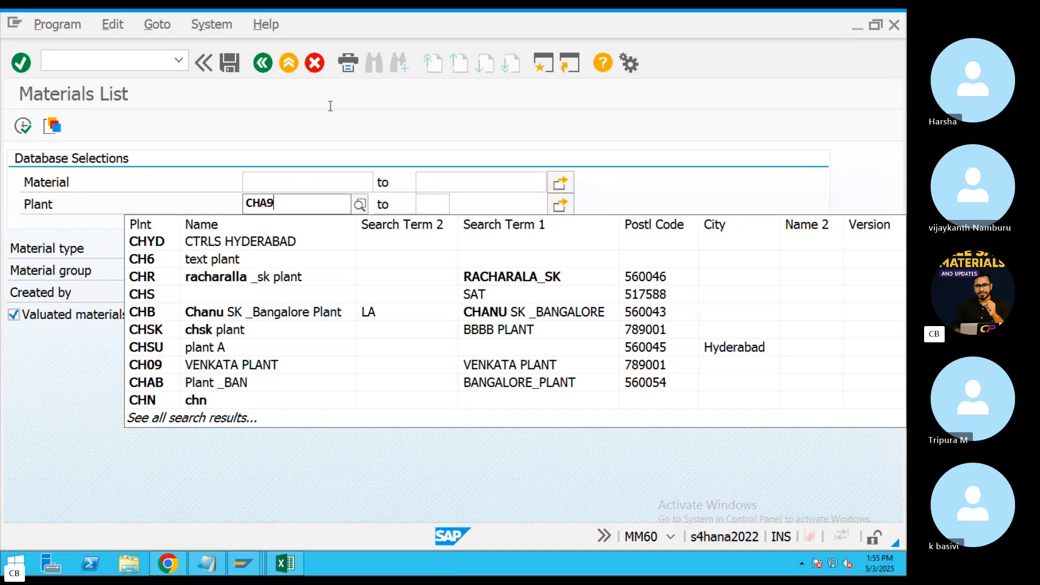
click(23, 125)
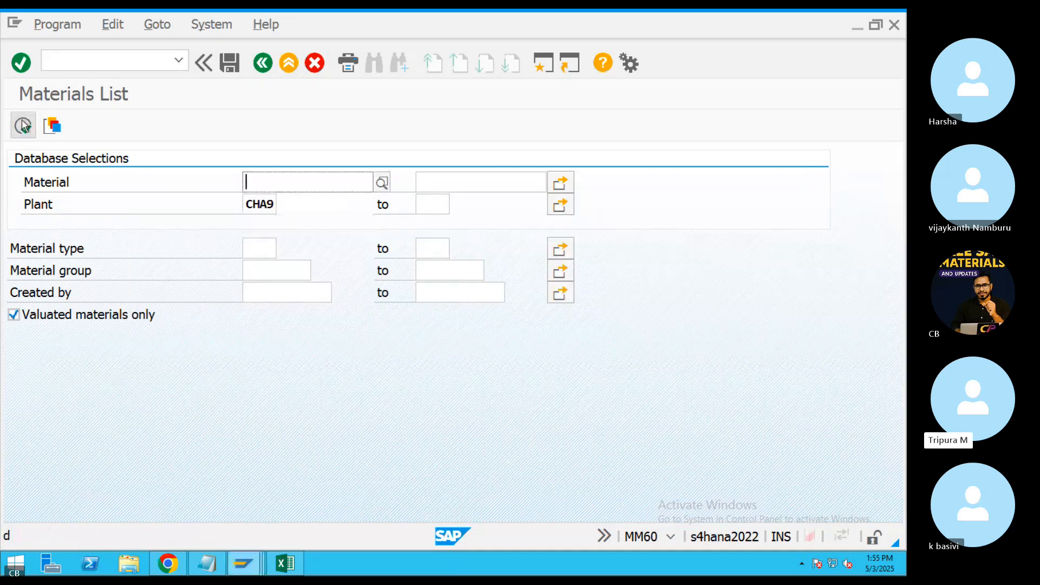
List the valuated materials of plant CHAB and sort them by last change date in descending order.
click(274, 203)
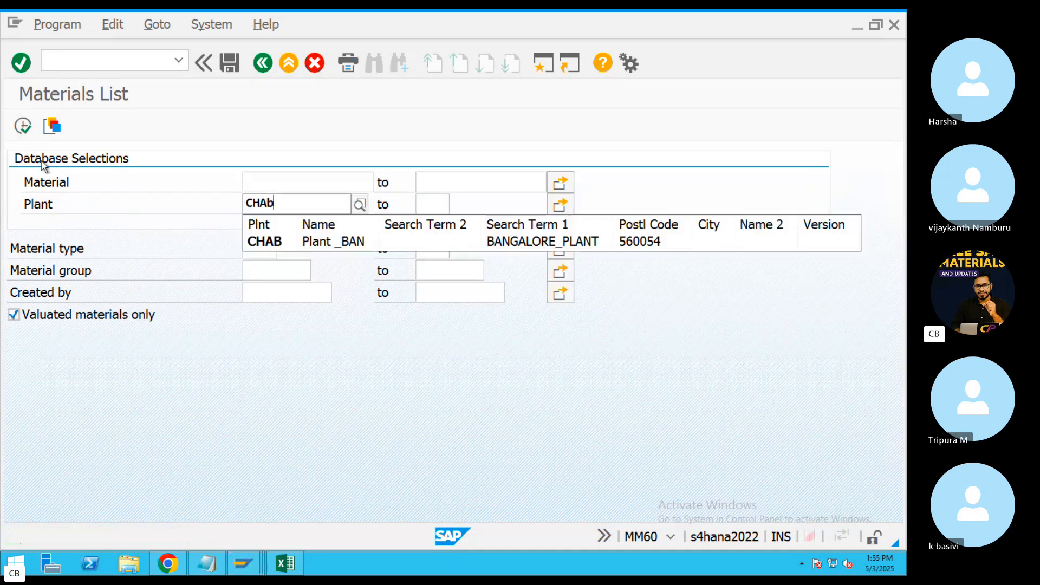
click(22, 126)
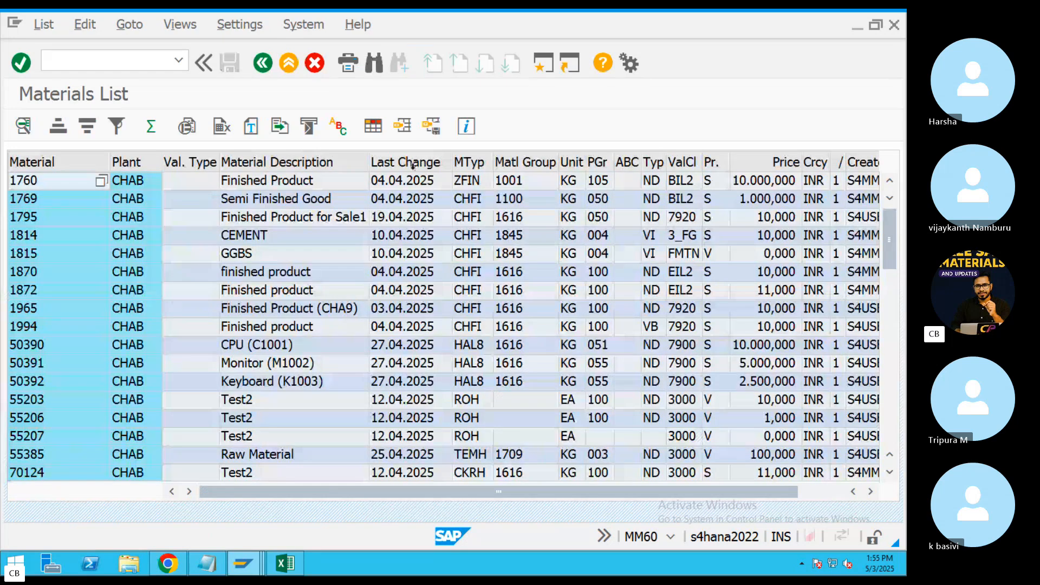
click(413, 165)
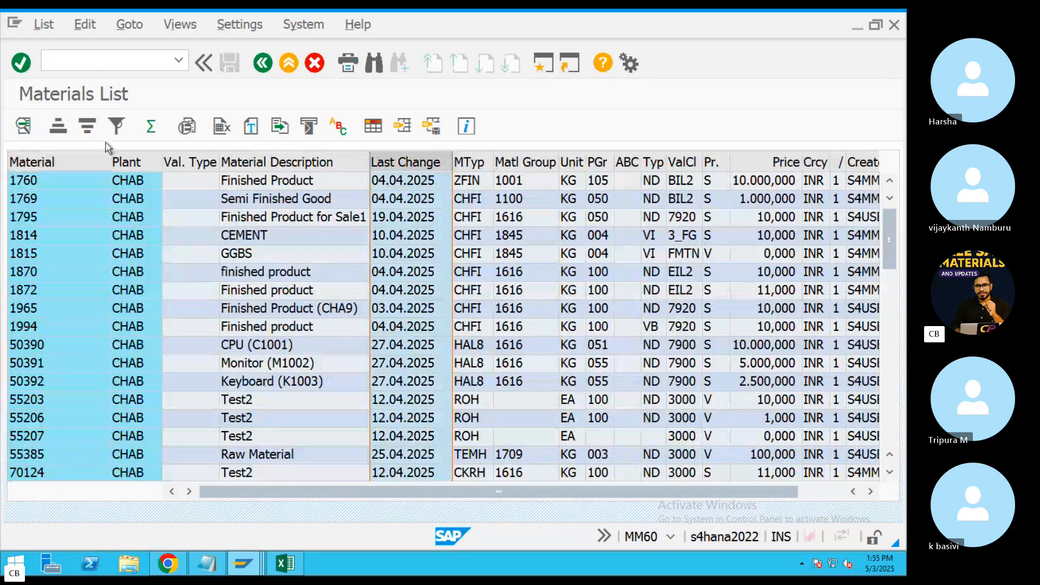
click(89, 130)
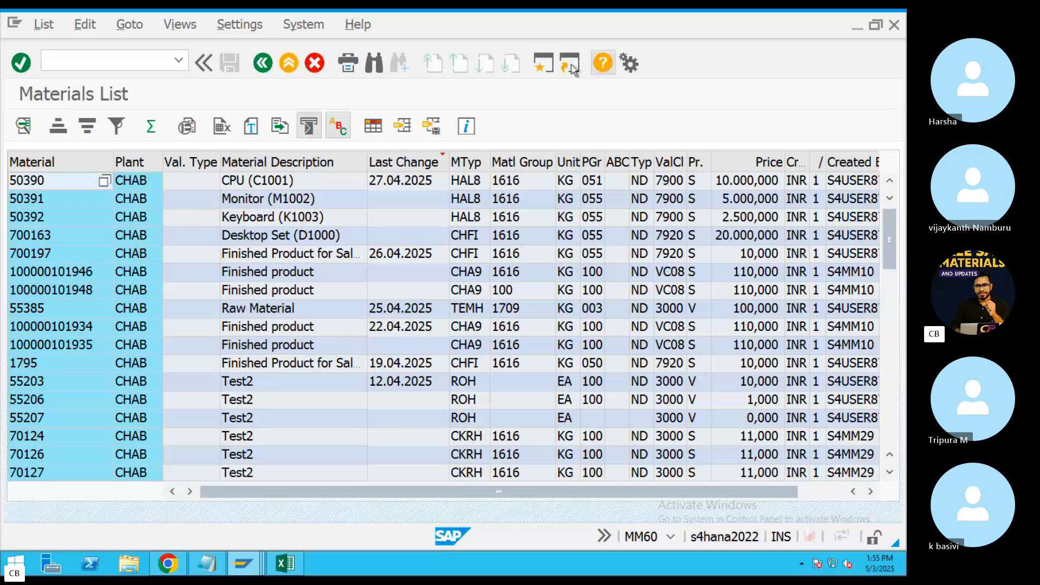
Open a new session and start transaction VA05 to look up sales orders.
key(shift+F3)
text(VA05)
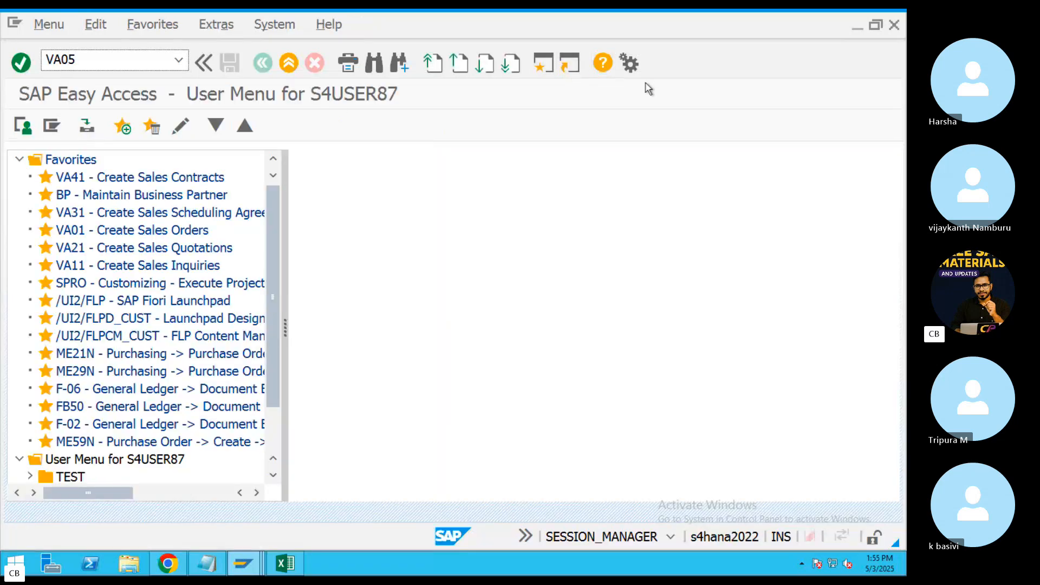
key(Return)
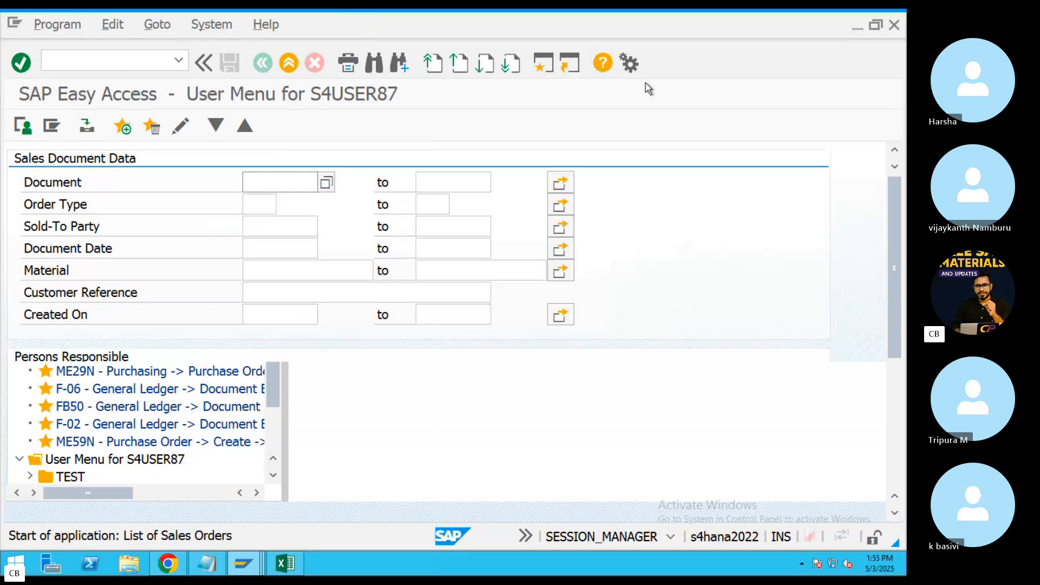
Find the sold-to party with search term TEST in company code CHA9 and list its sales orders to check the materials sold.
click(297, 229)
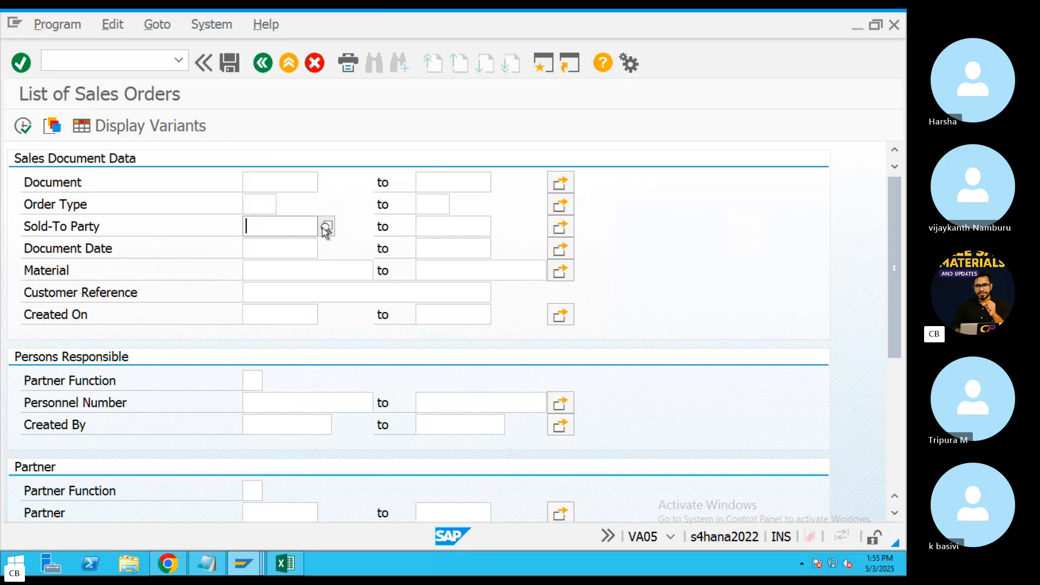
key(F4)
click(426, 408)
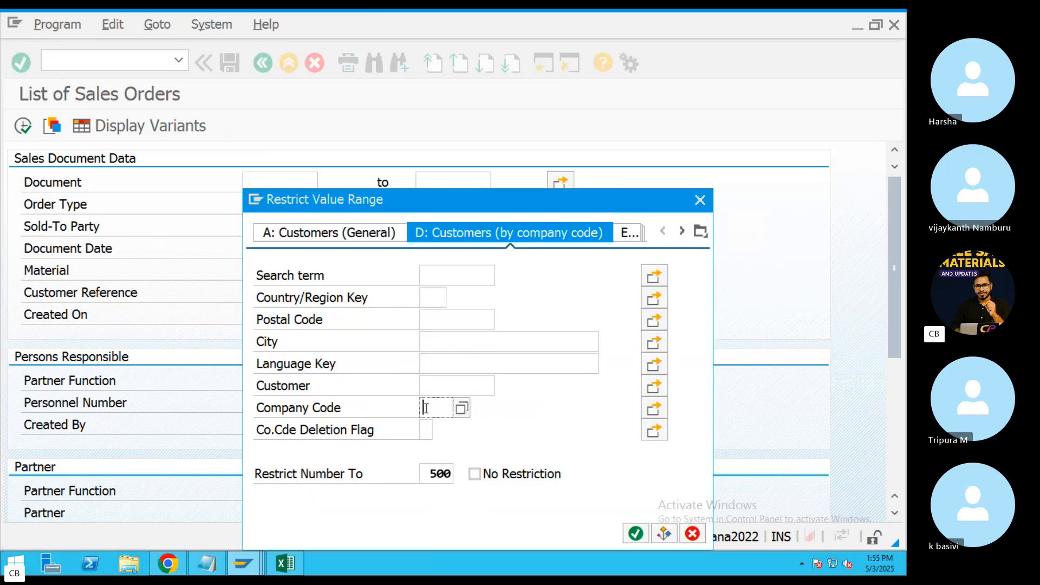
click(448, 187)
click(637, 535)
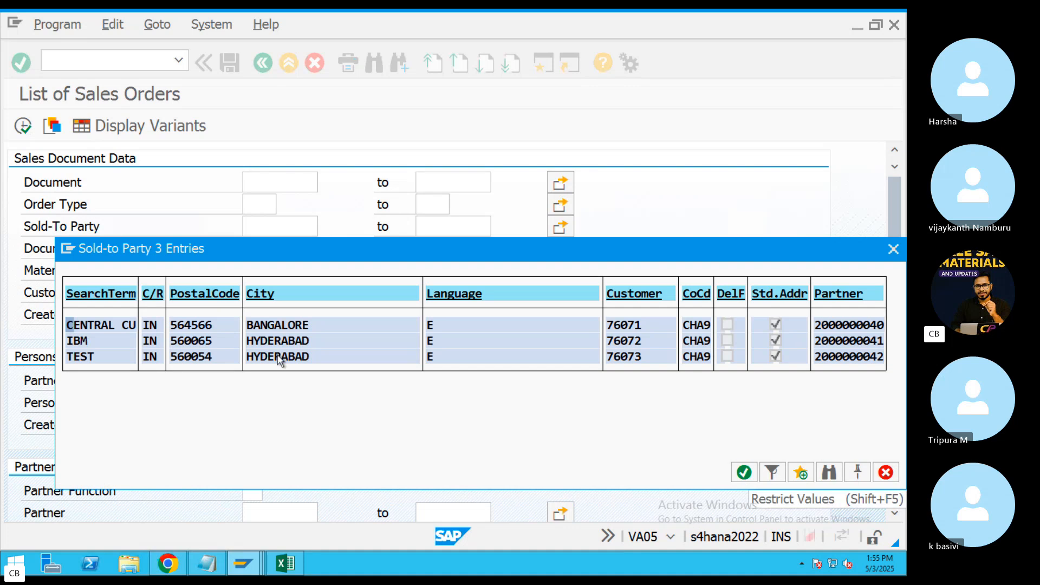
double_click(280, 362)
click(22, 126)
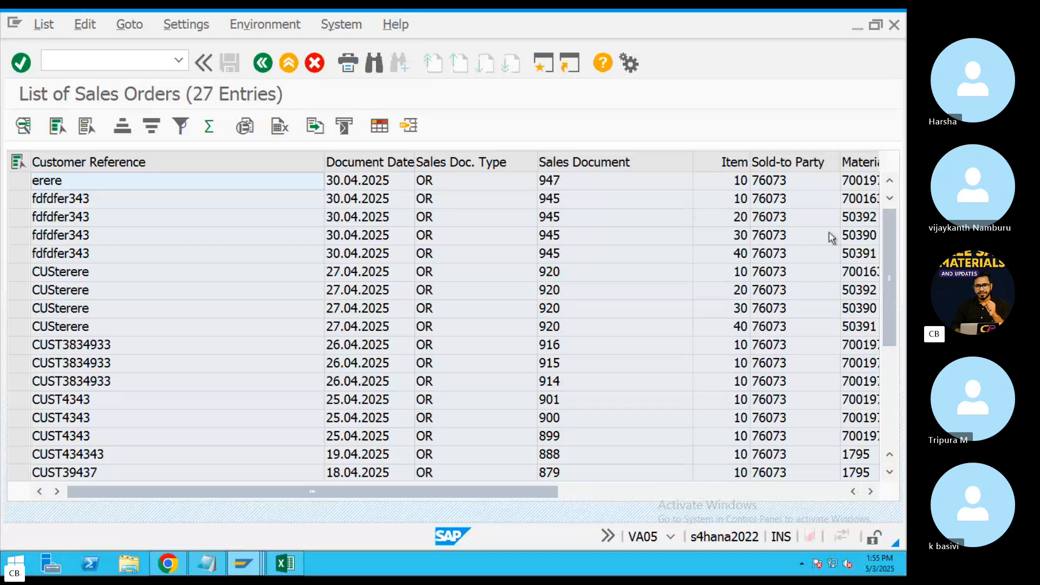
click(857, 184)
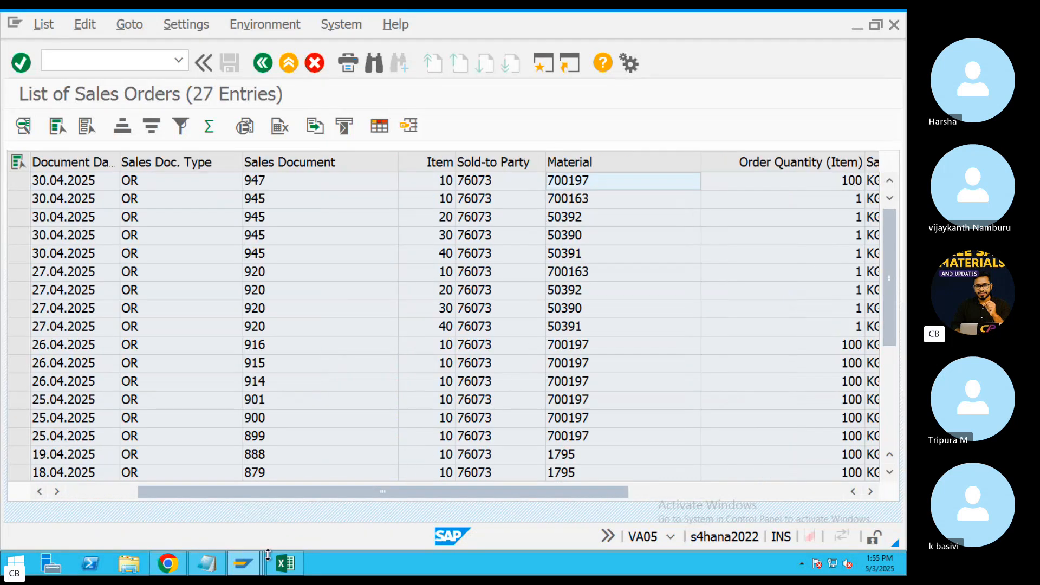
Return to the Materials List session and list material 700197 in plant CHAB to check its material type.
click(254, 564)
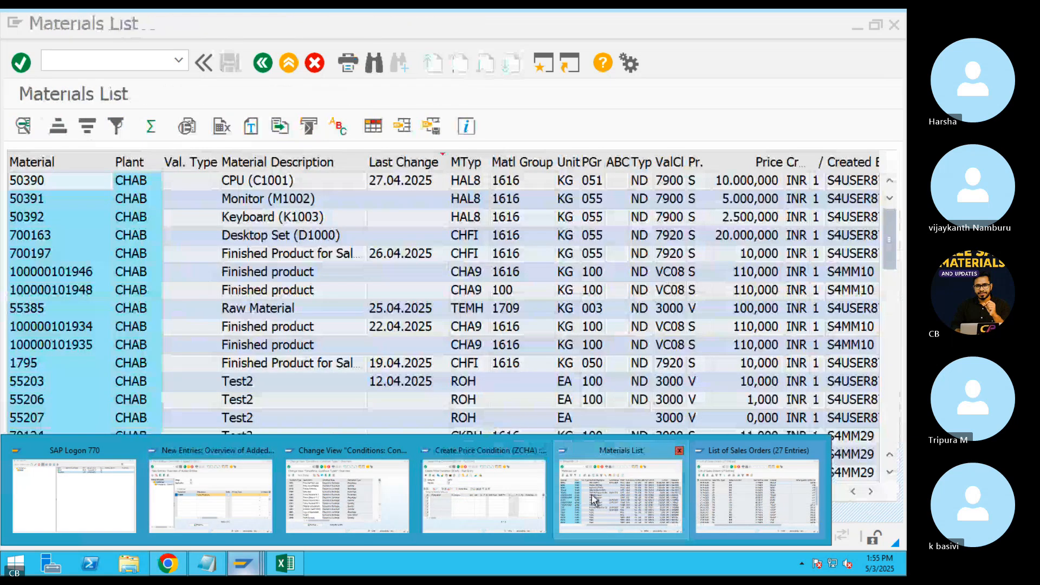
click(594, 499)
click(263, 63)
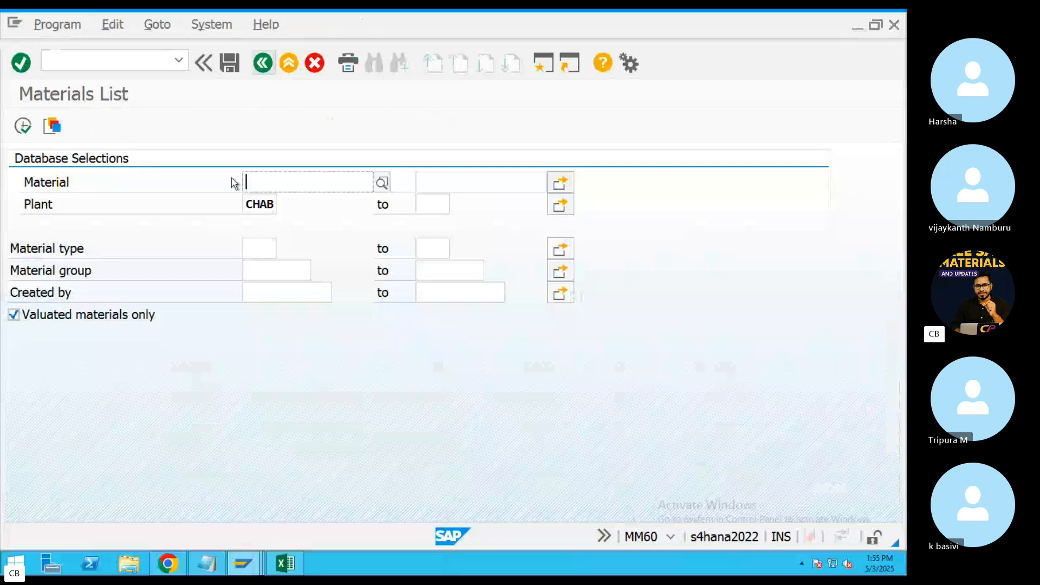
text(700197)
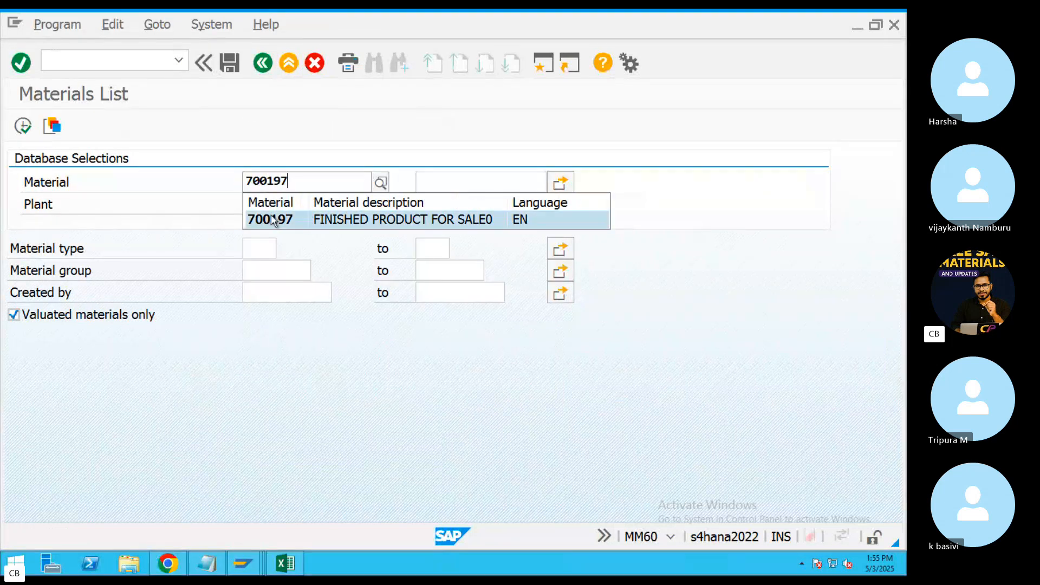
click(272, 221)
click(23, 126)
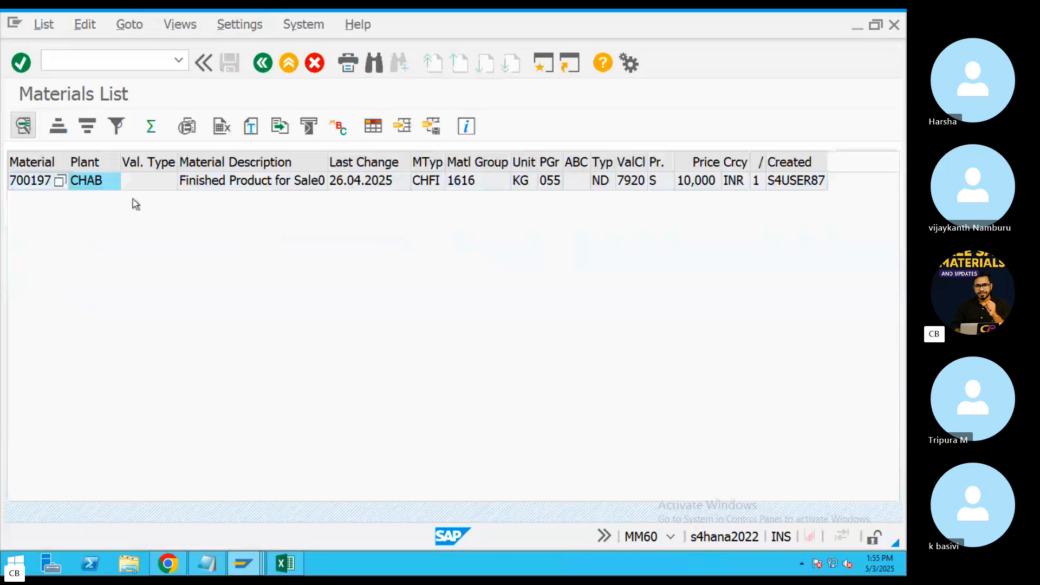
click(430, 183)
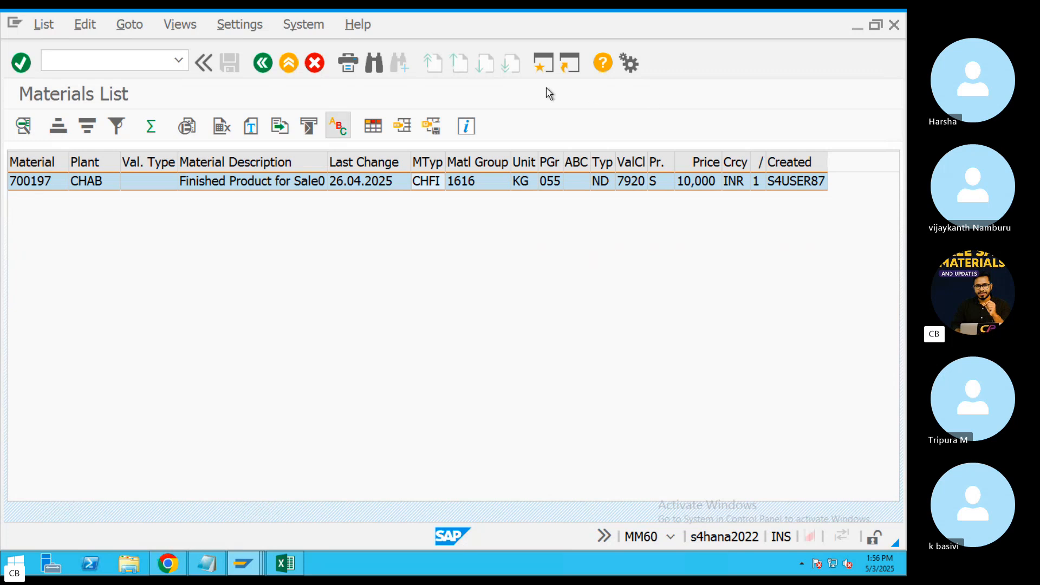
Open a new session and start transaction MM01 to create a material.
click(543, 65)
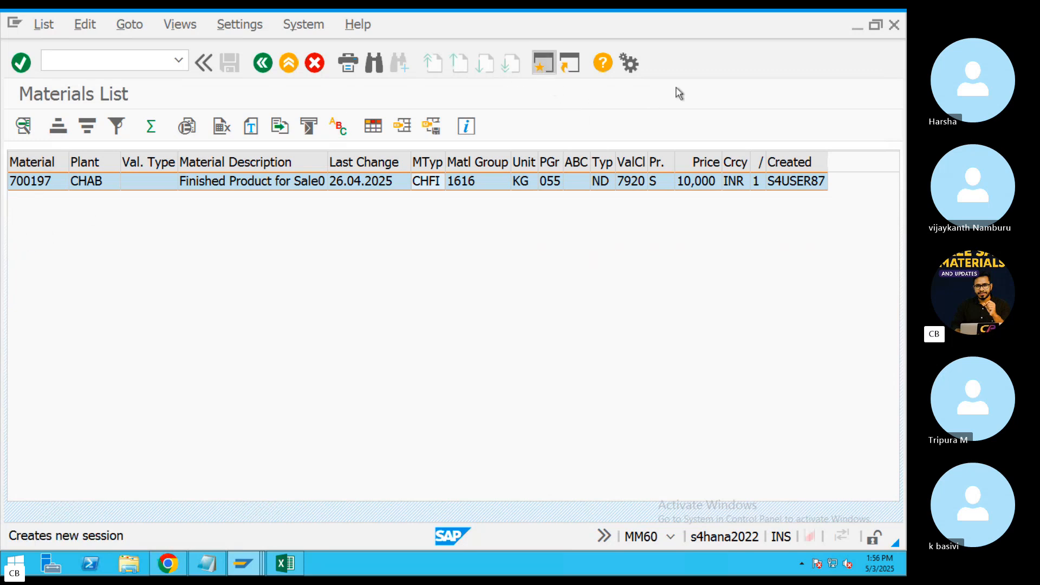
text(MM01)
key(Return)
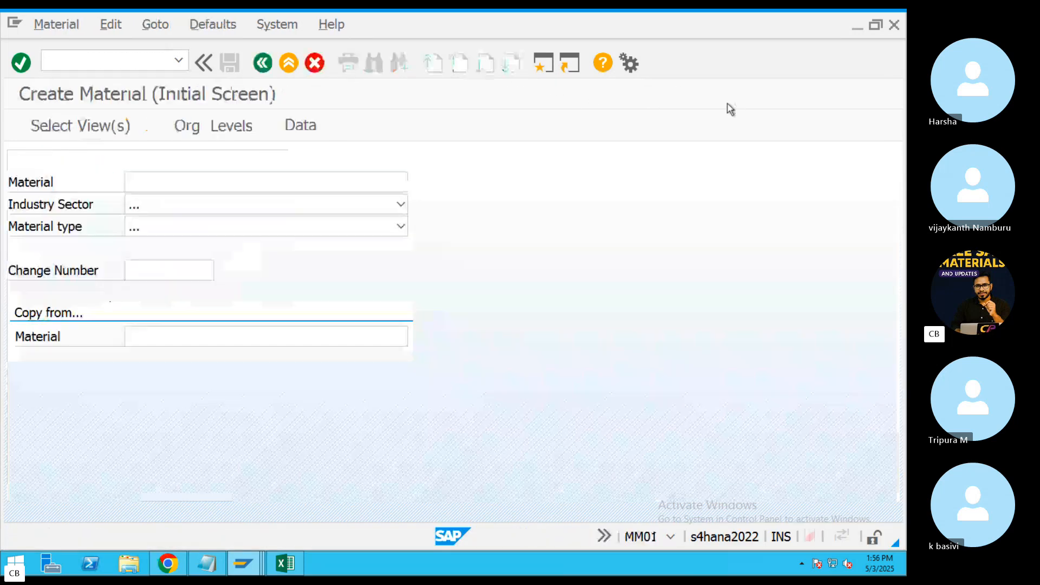
Set the new material's industry sector to 5 manufactring industry and its material type to CHFI FINISHED GOODS (CHA9), and continue to view selection.
click(400, 204)
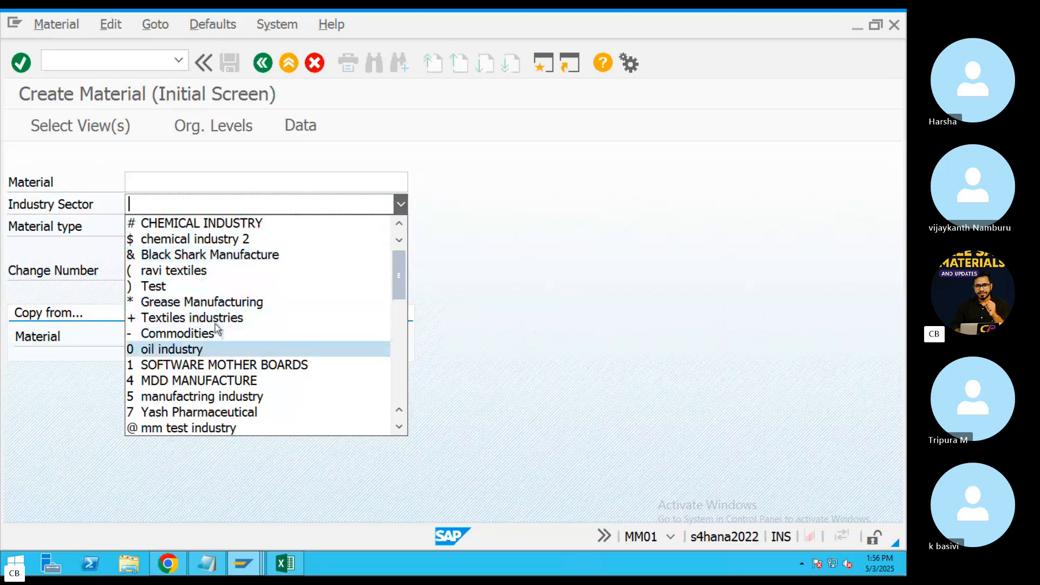
click(222, 396)
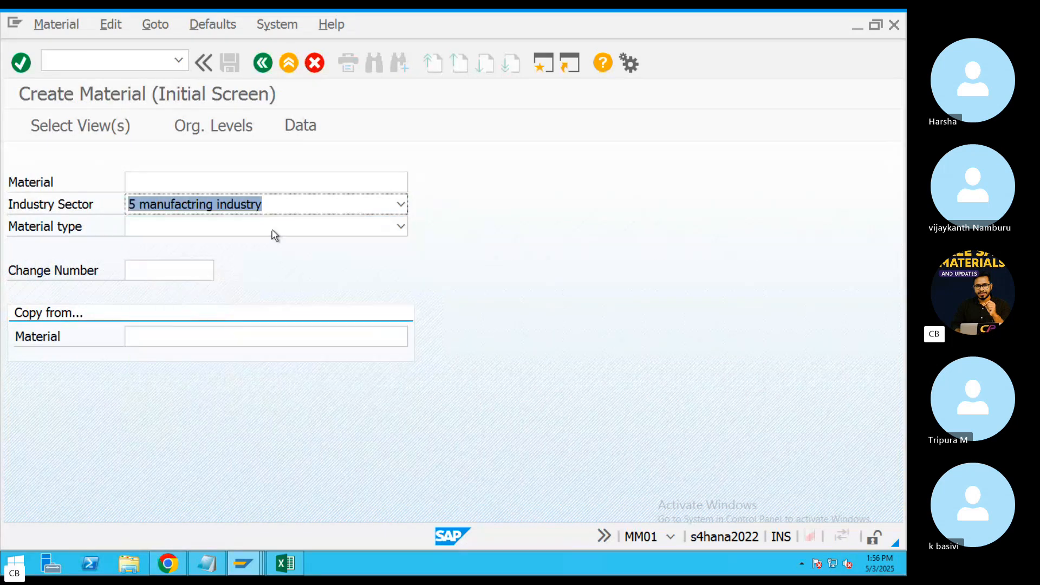
click(275, 235)
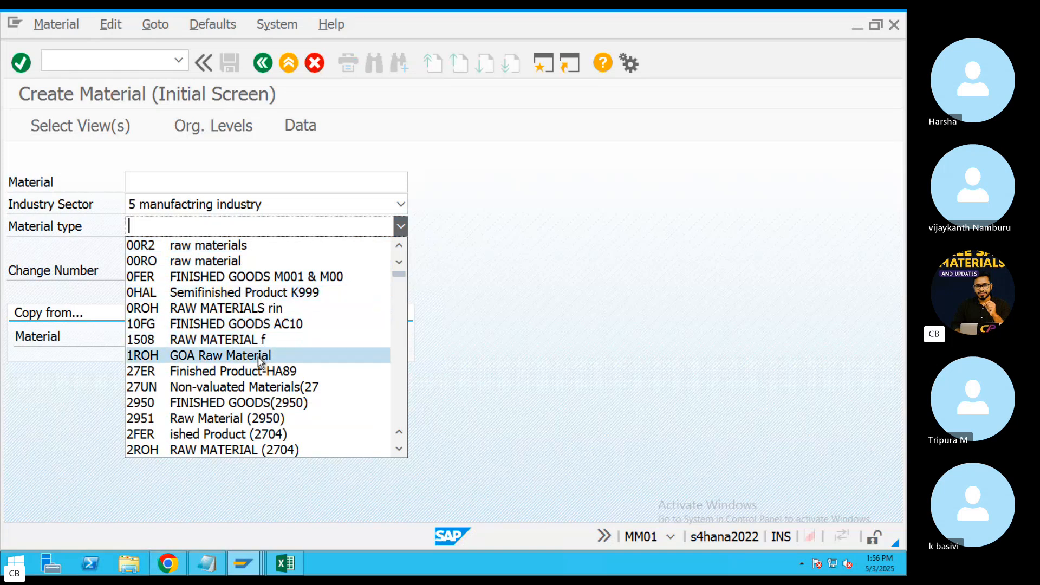
scroll(259, 355, down, 10)
scroll(260, 360, down, 8)
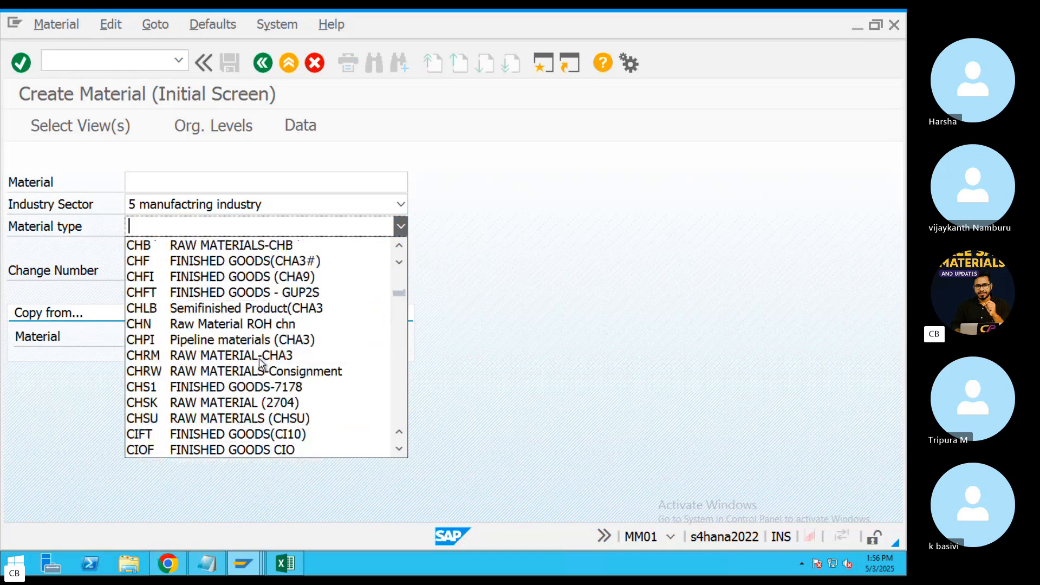
scroll(260, 363, up, 2)
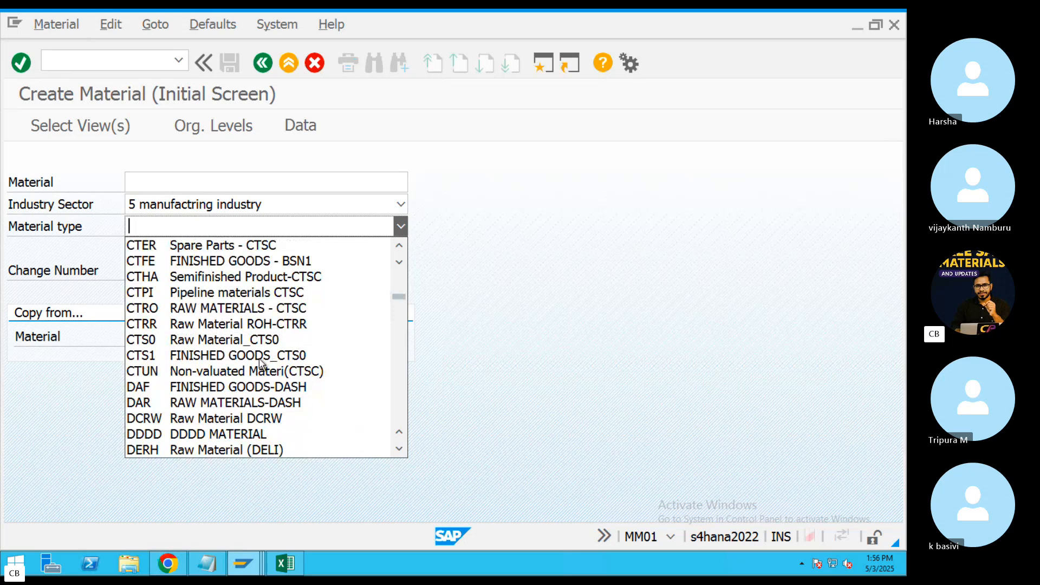
scroll(261, 362, up, 2)
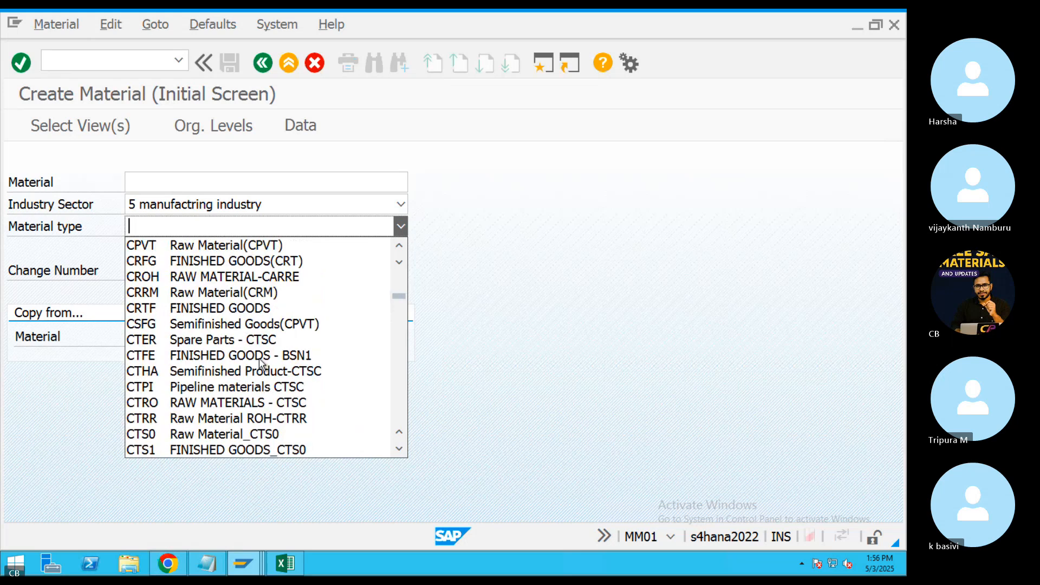
scroll(261, 362, up, 1)
scroll(261, 362, down, 3)
scroll(260, 362, up, 3)
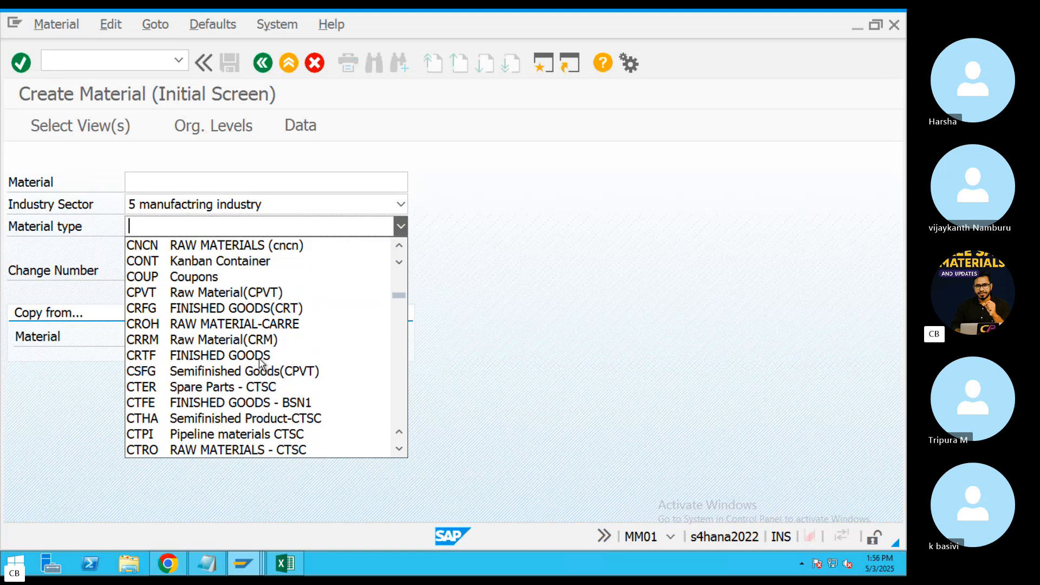
scroll(261, 362, up, 4)
scroll(203, 327, up, 1)
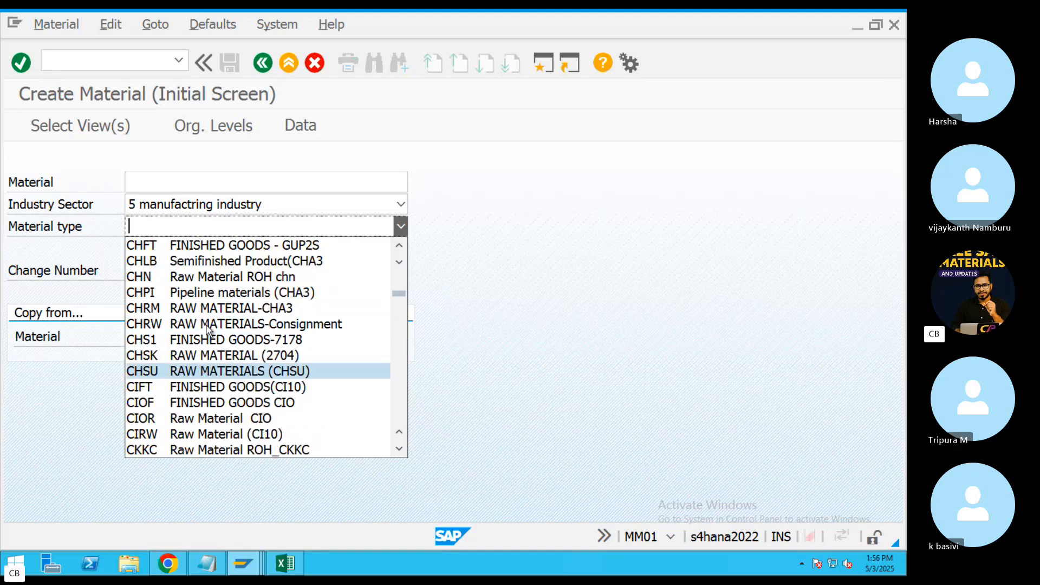
scroll(206, 330, up, 2)
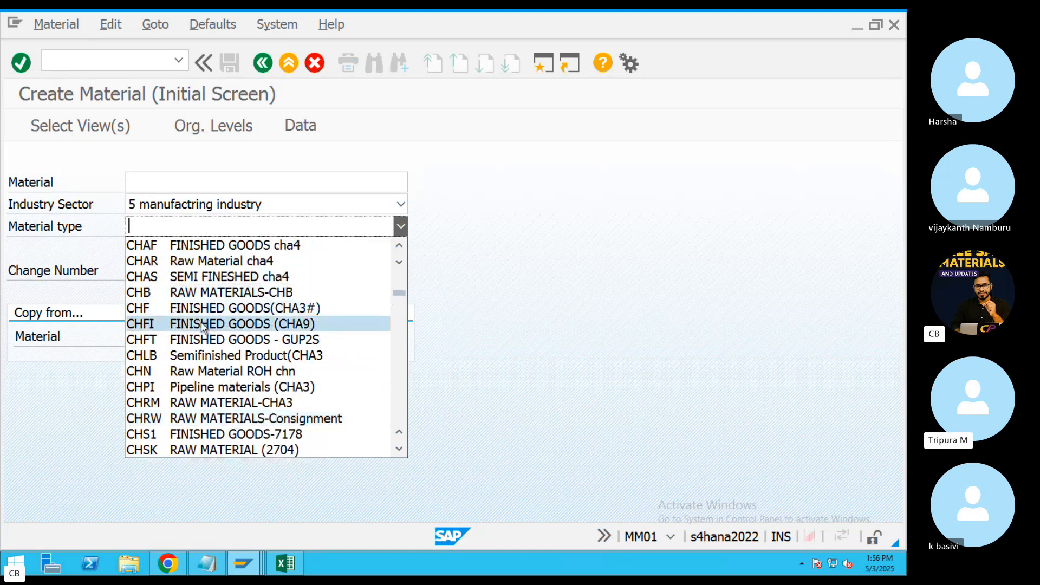
click(208, 320)
key(Return)
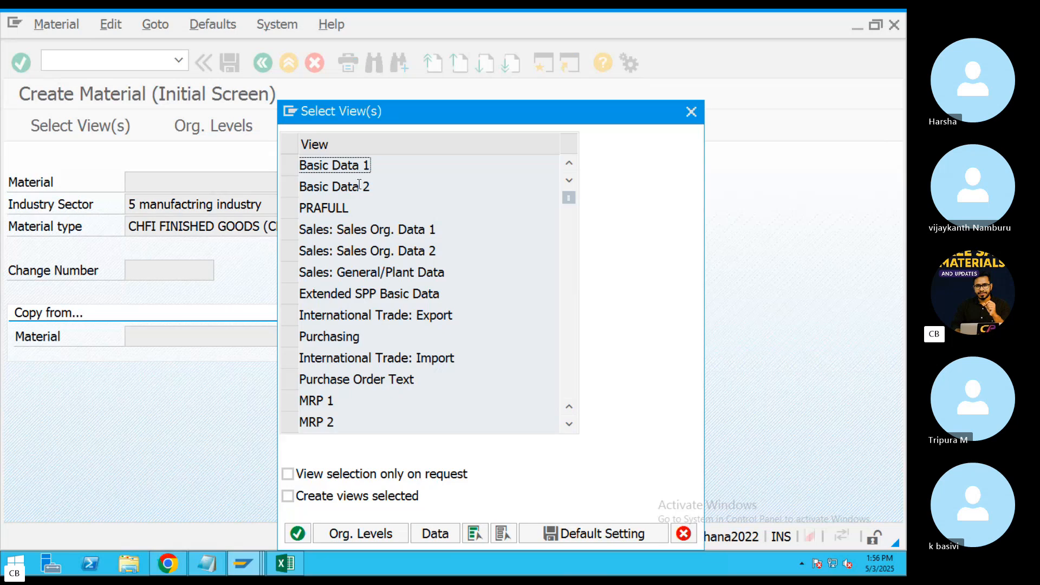
Select the views Basic Data 1, Sales Org. Data 1 and 2, Sales General/Plant Data, Purchasing, MRP 1 and Accounting 1.
click(289, 229)
click(290, 251)
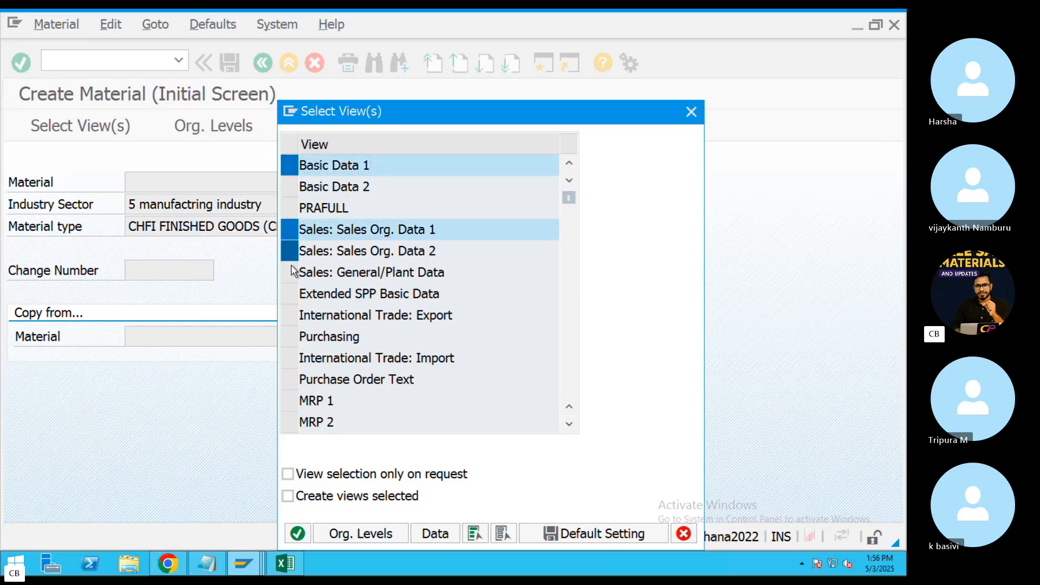
click(290, 272)
click(290, 337)
click(290, 400)
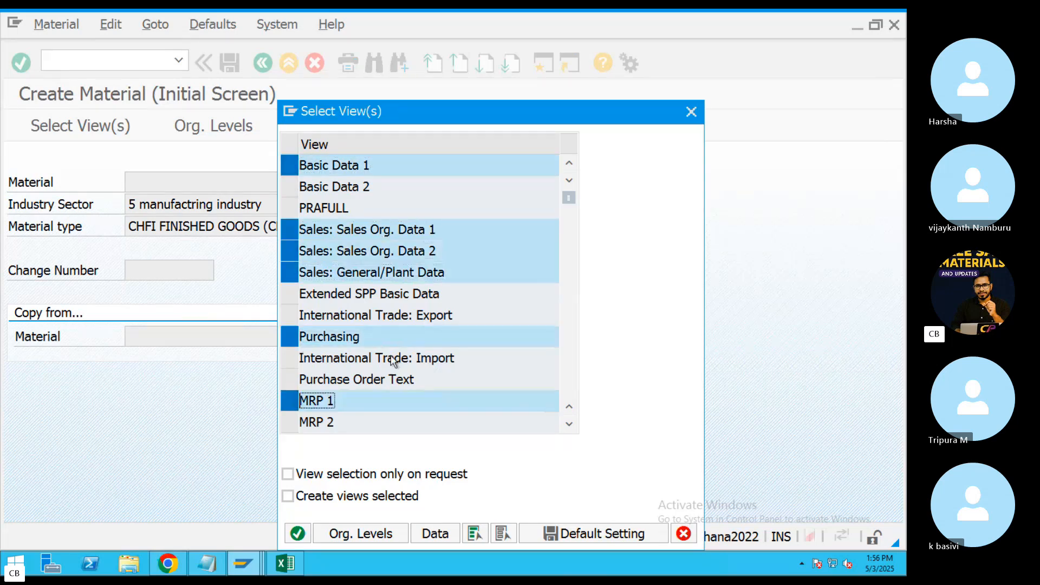
scroll(431, 333, down, 2)
scroll(422, 334, down, 2)
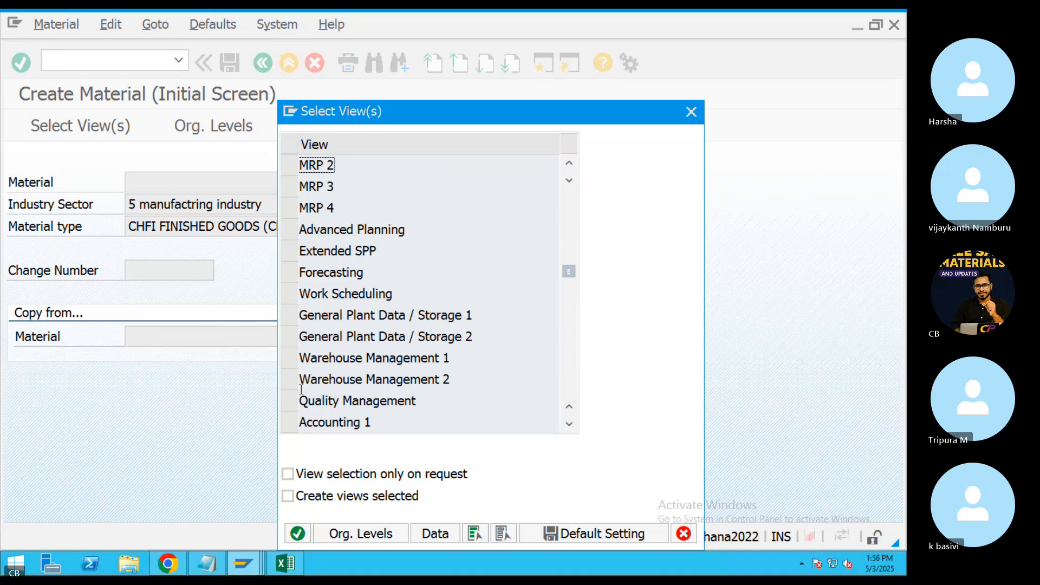
click(289, 422)
scroll(408, 329, up, 4)
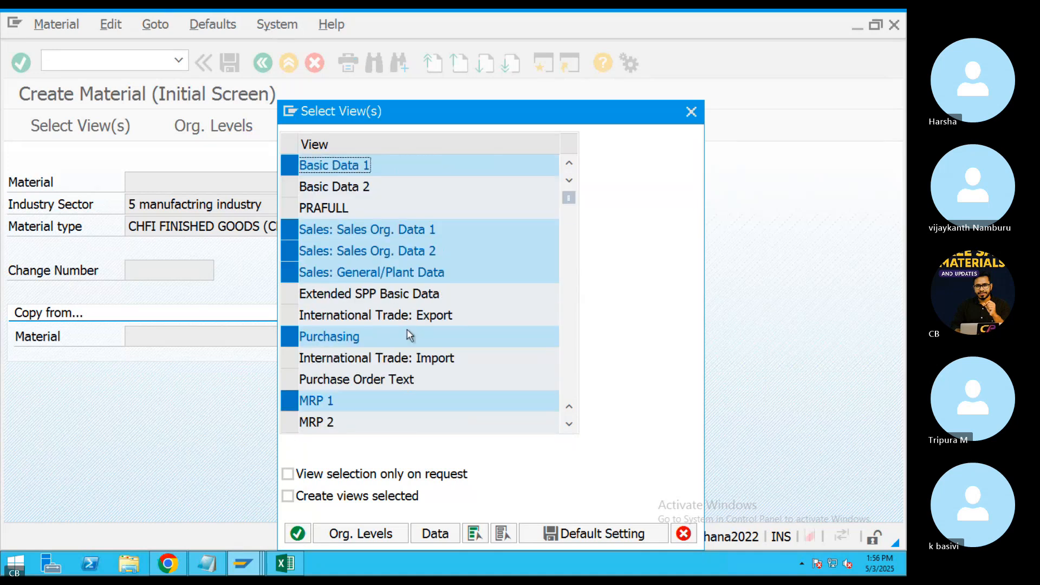
scroll(408, 330, down, 6)
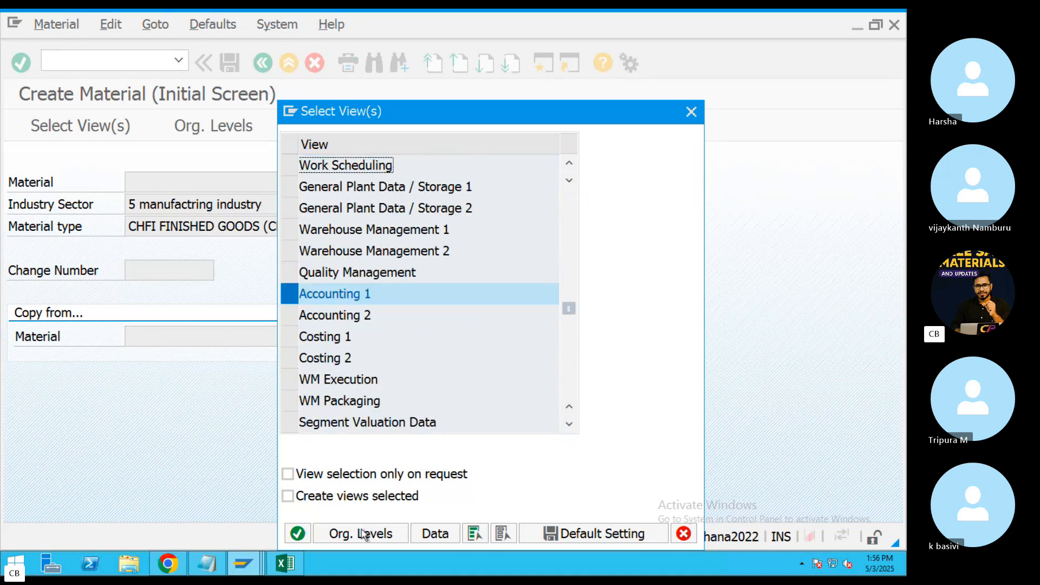
click(359, 534)
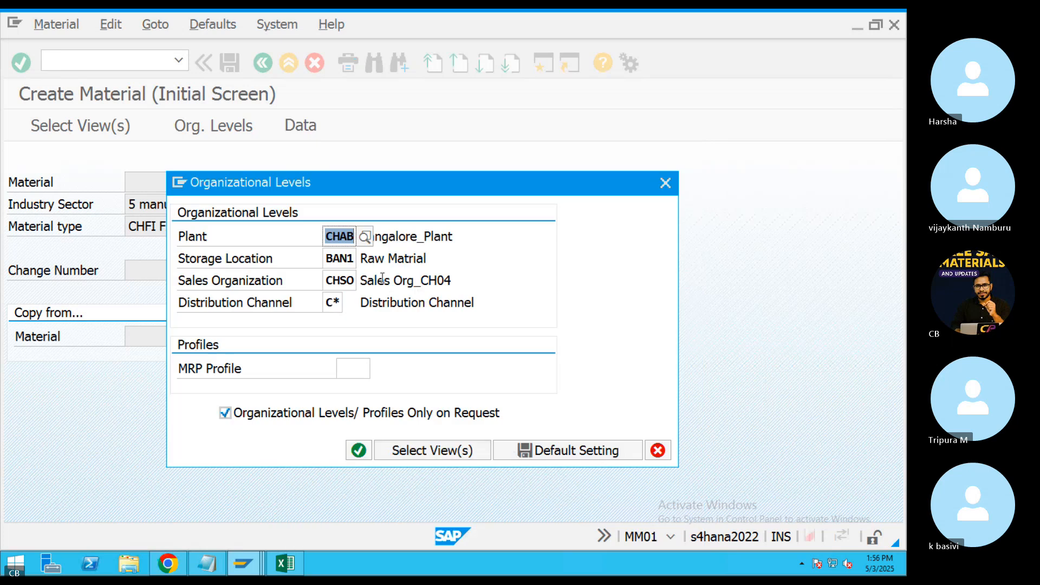
key(BackSpace)
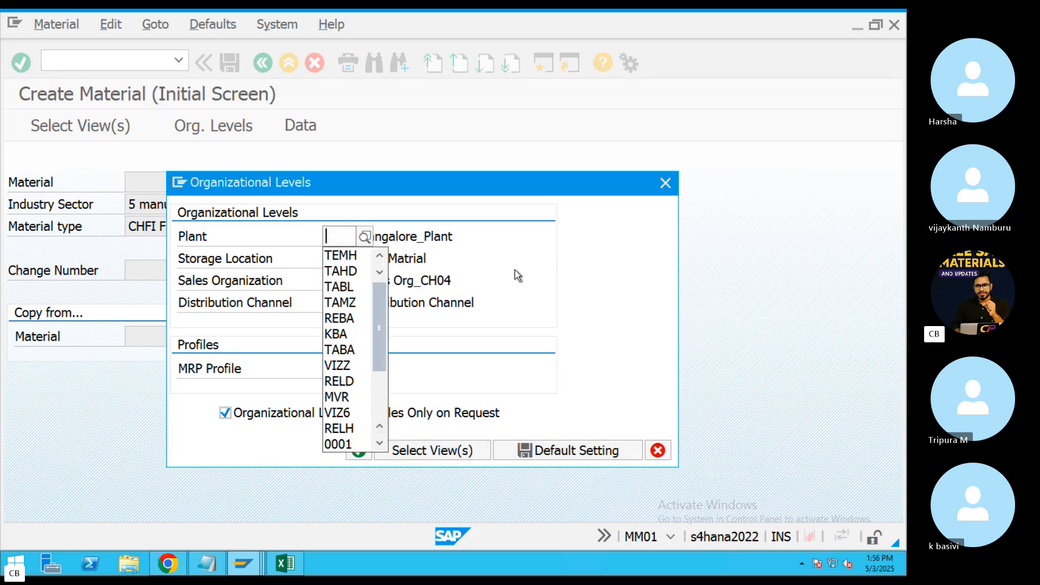
text(CHAB)
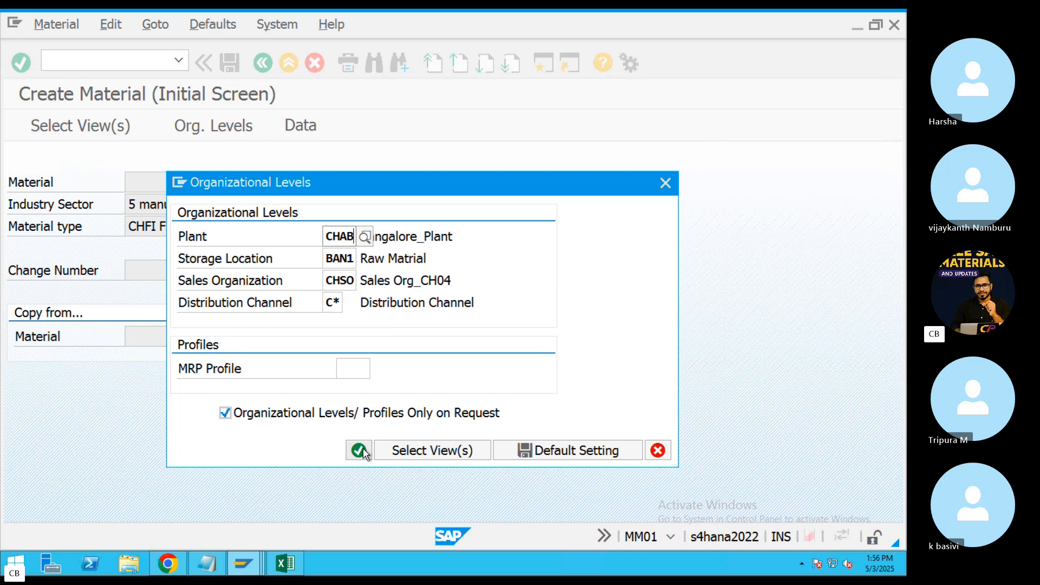
click(665, 183)
Enter material 700197 as the copy-from reference for the new material and continue to view selection.
click(161, 334)
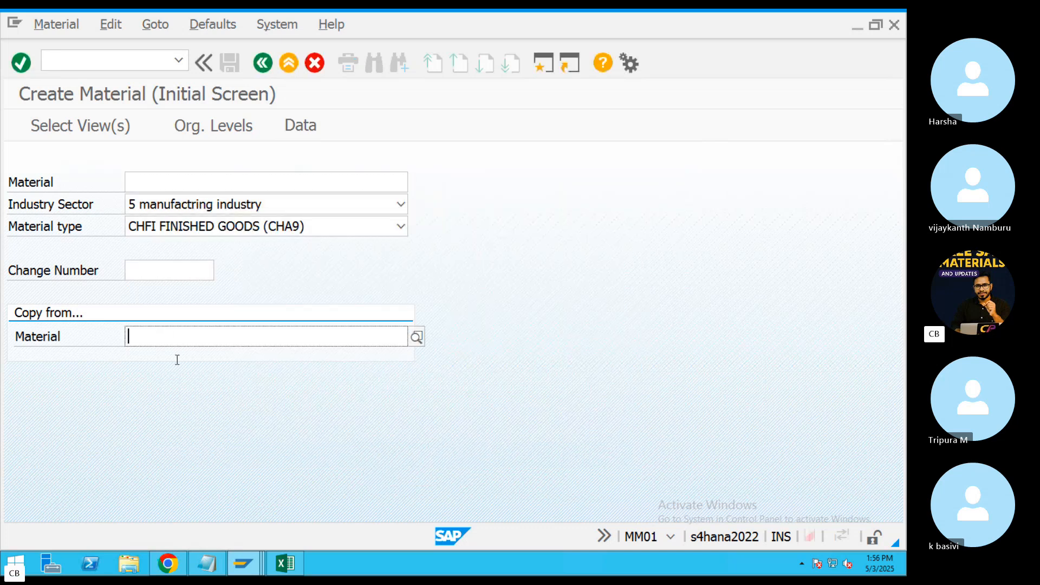
click(243, 566)
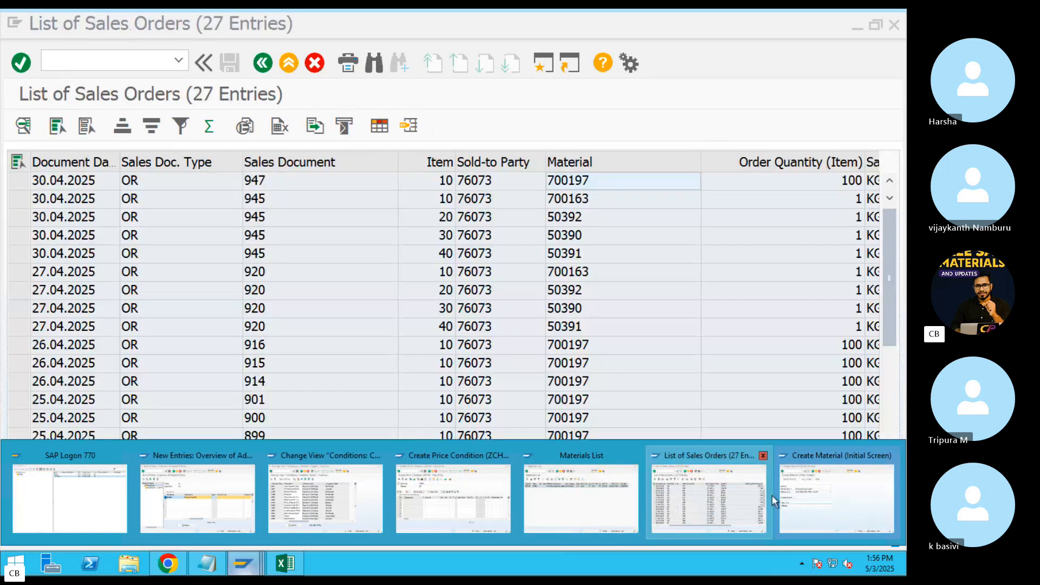
click(783, 495)
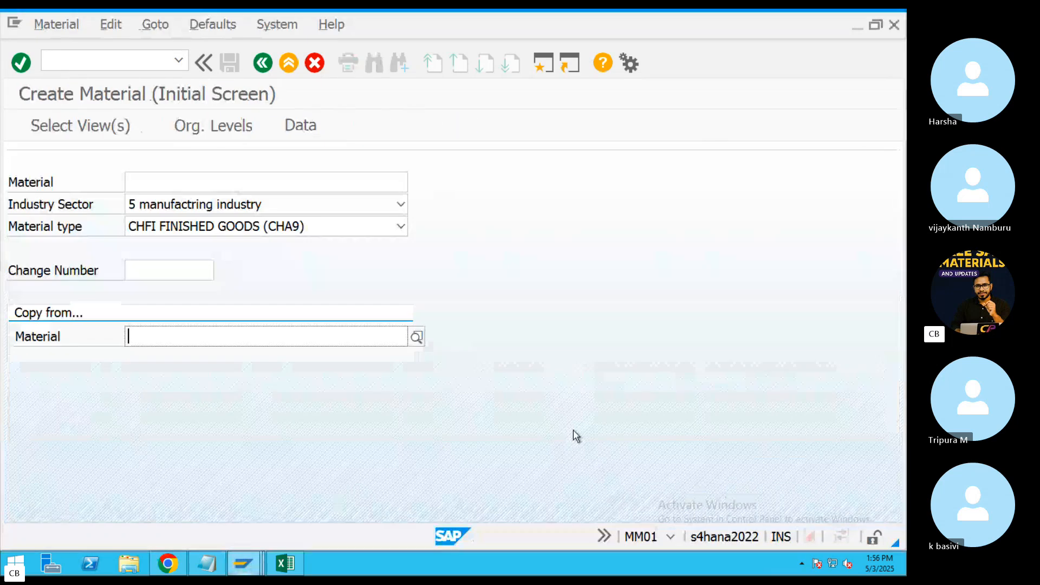
text(8)
key(BackSpace)
text(70)
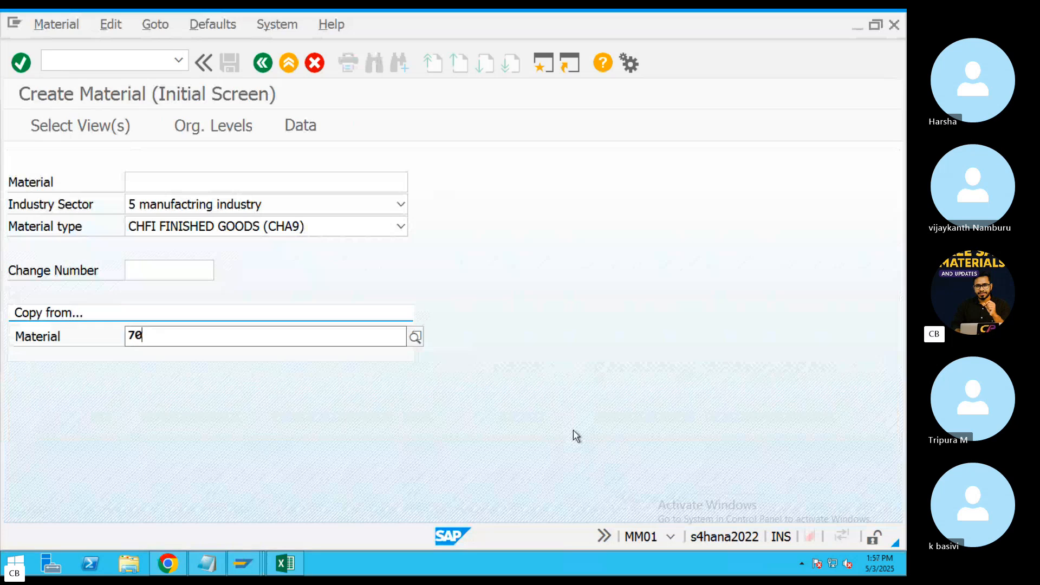
text(0197)
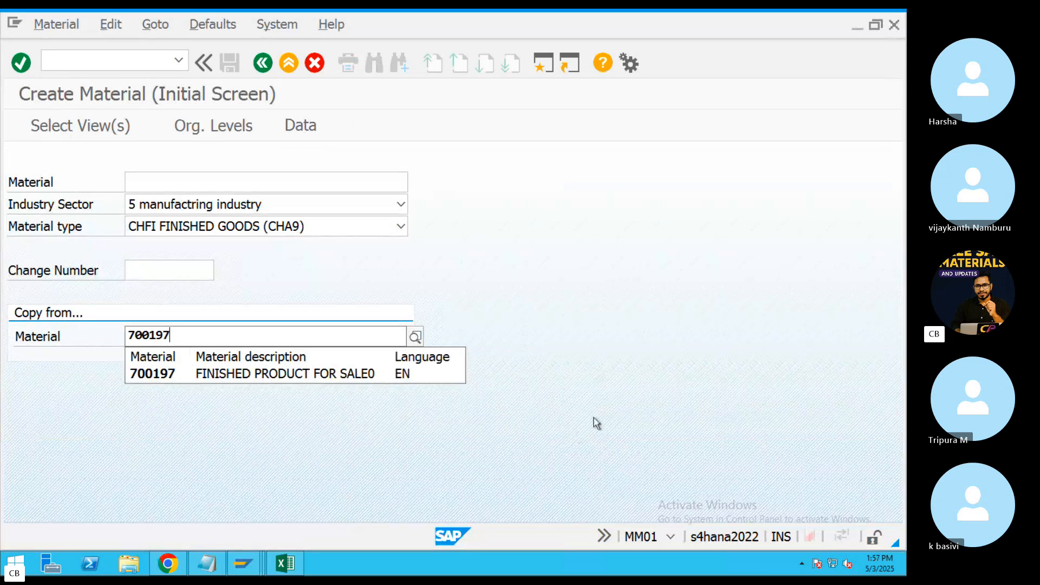
key(Return)
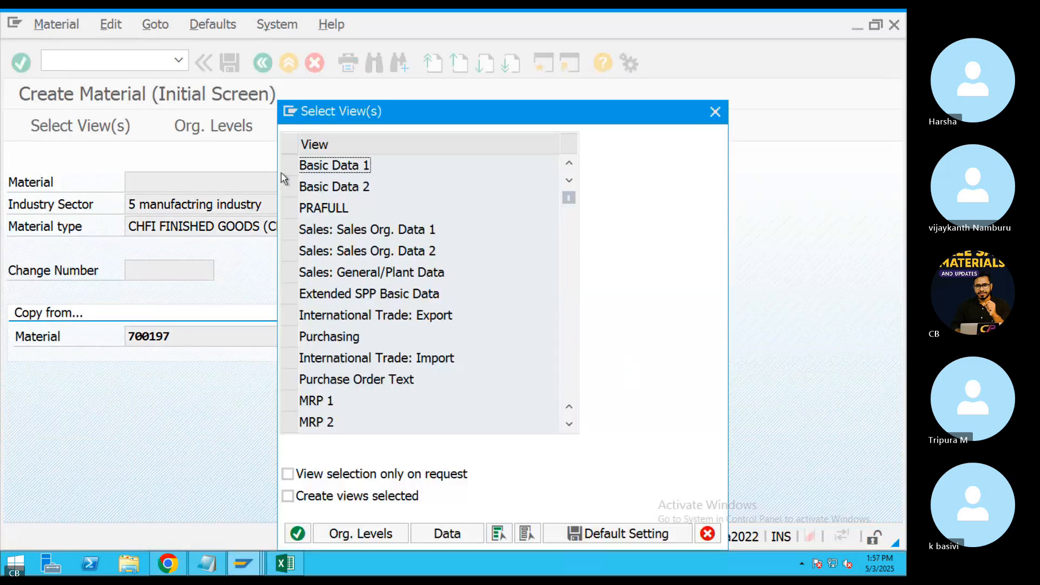
Select the views Basic Data 1, Sales Org. Data 1, Purchasing, MRP 1 and Accounting 1.
click(289, 165)
click(290, 230)
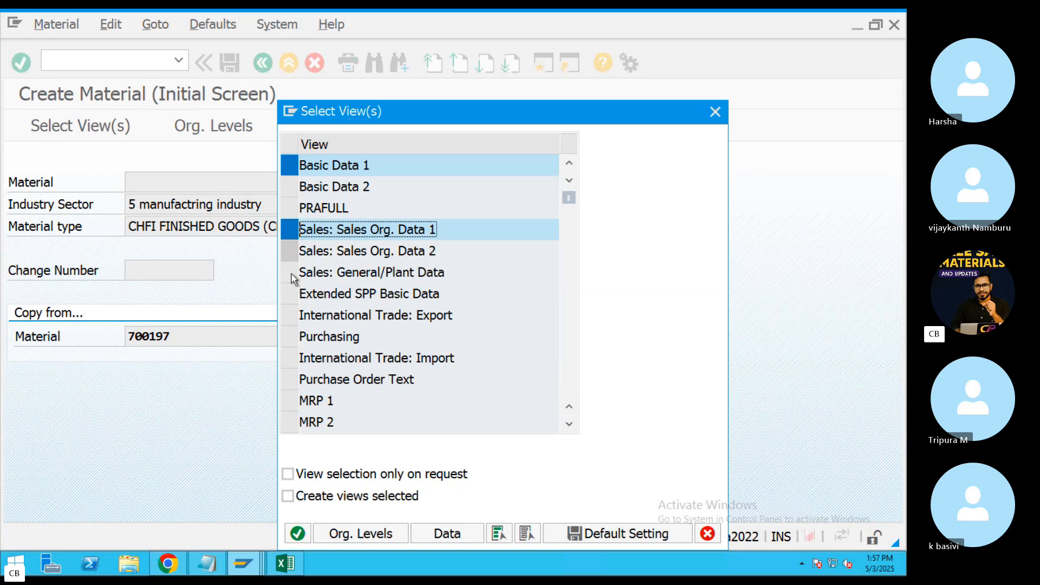
click(289, 336)
click(291, 401)
scroll(293, 406, down, 4)
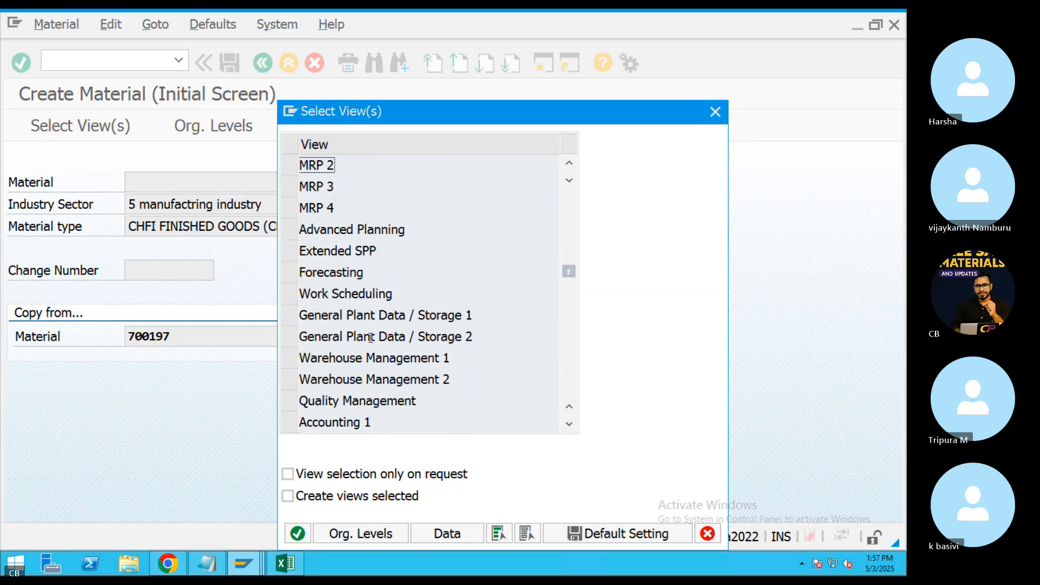
click(289, 422)
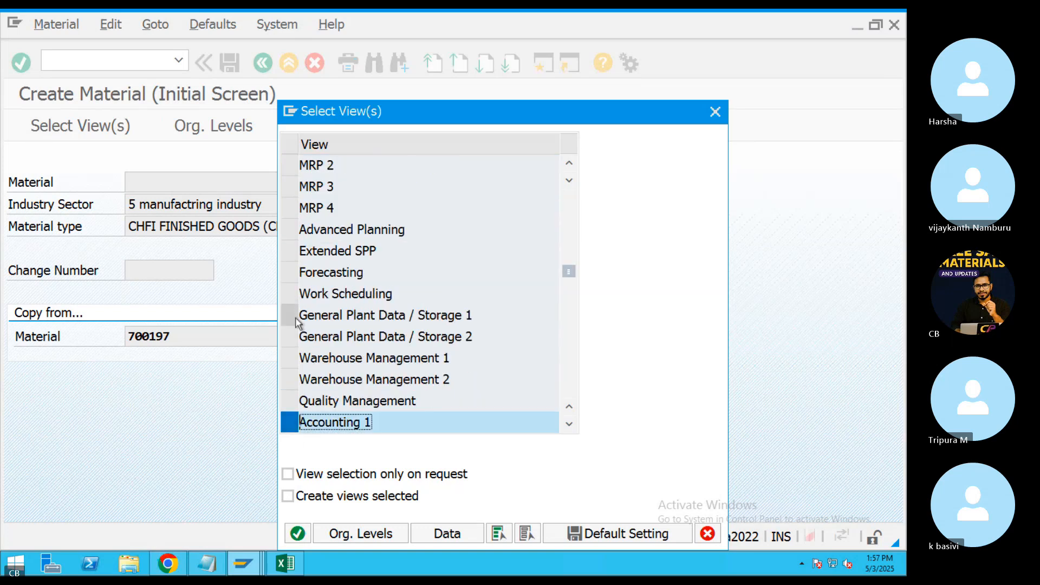
Add Sales Org. Data 2, Sales General/Plant Data and MRP 2 to the selected views.
scroll(346, 336, up, 4)
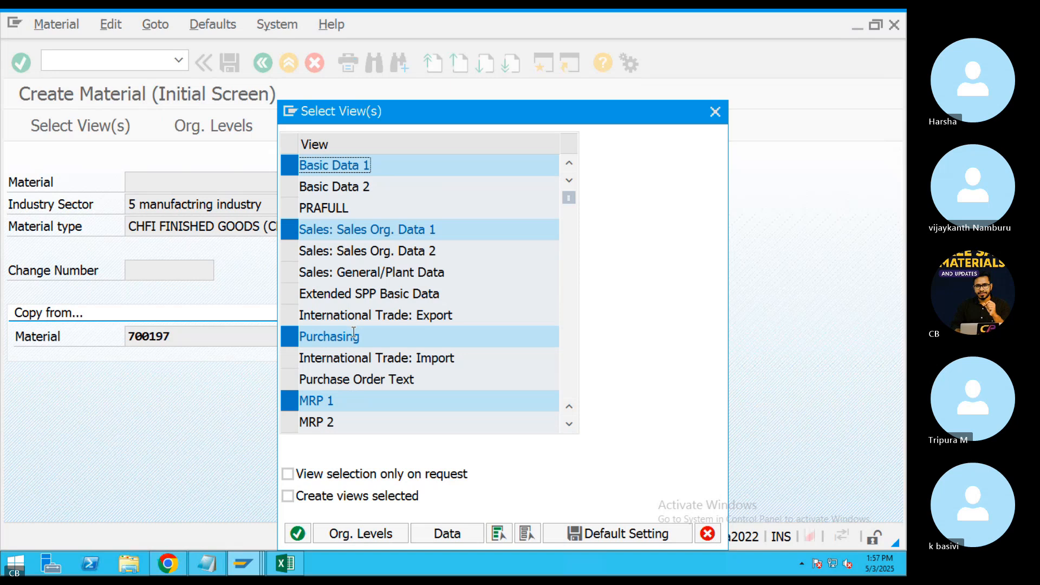
scroll(353, 332, down, 1)
scroll(352, 330, up, 1)
click(311, 269)
scroll(381, 294, down, 2)
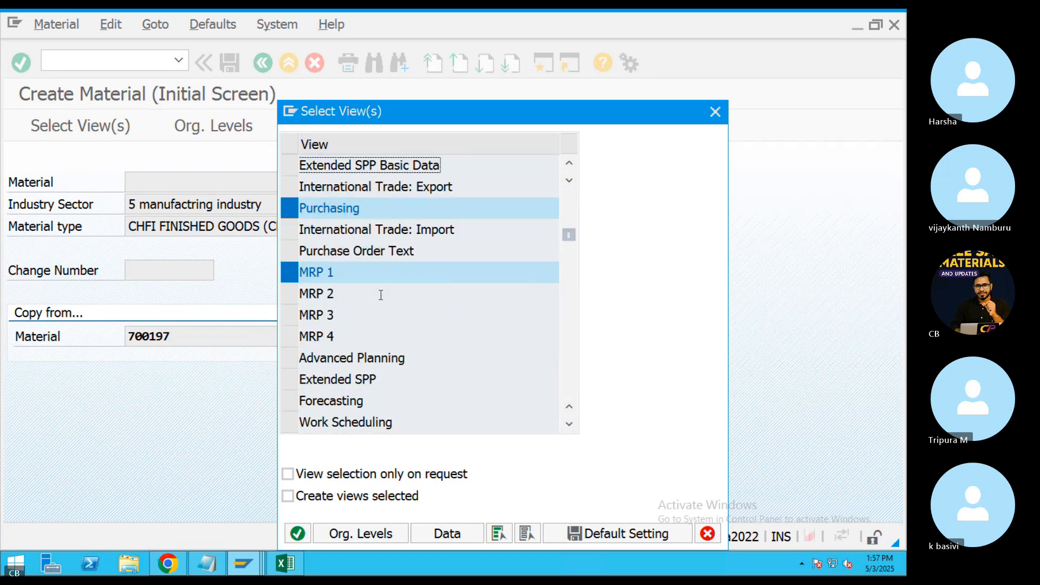
scroll(381, 294, up, 2)
scroll(381, 295, down, 4)
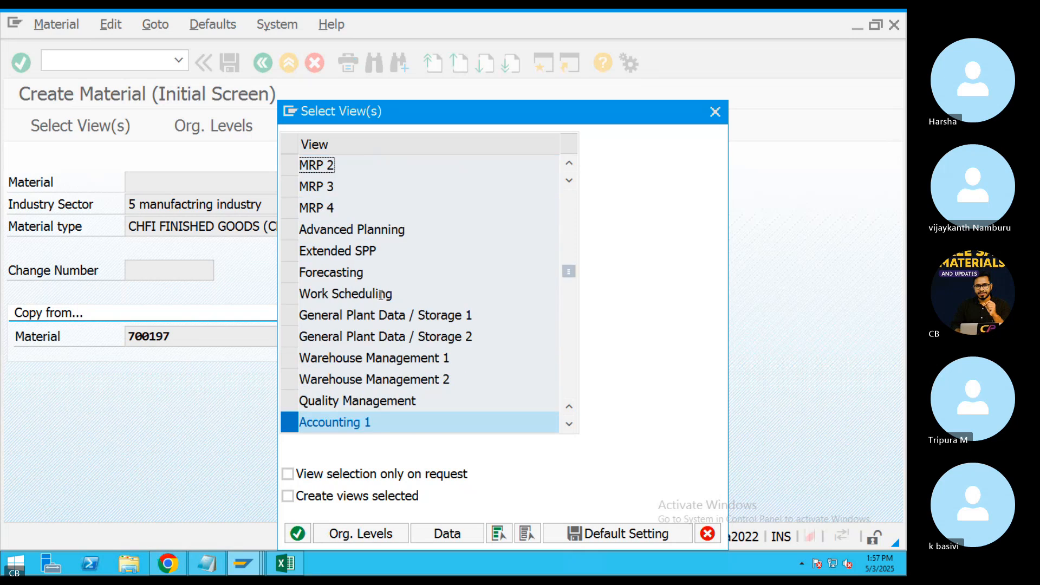
scroll(333, 236, up, 1)
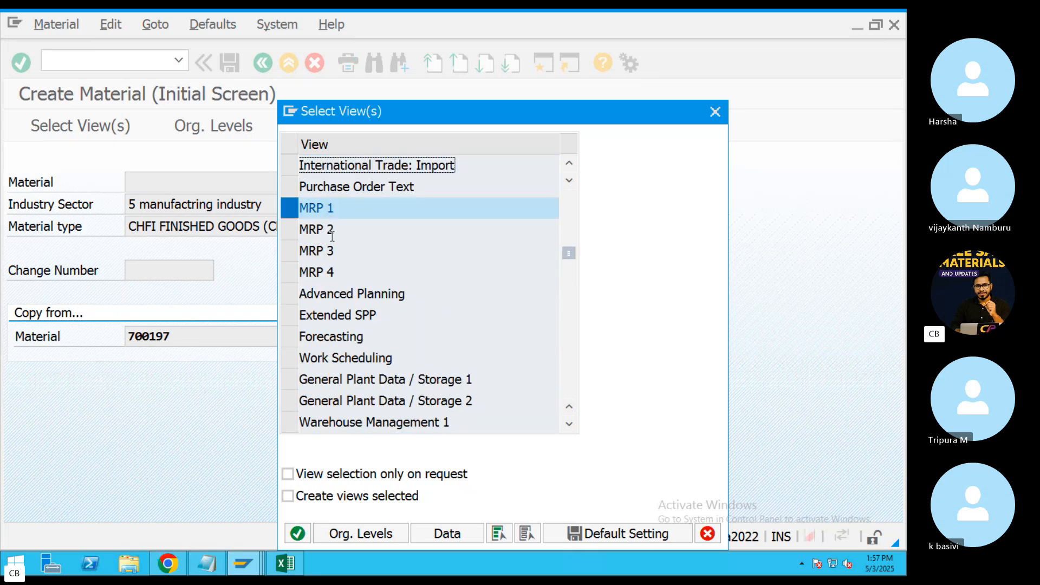
click(297, 232)
scroll(347, 303, down, 4)
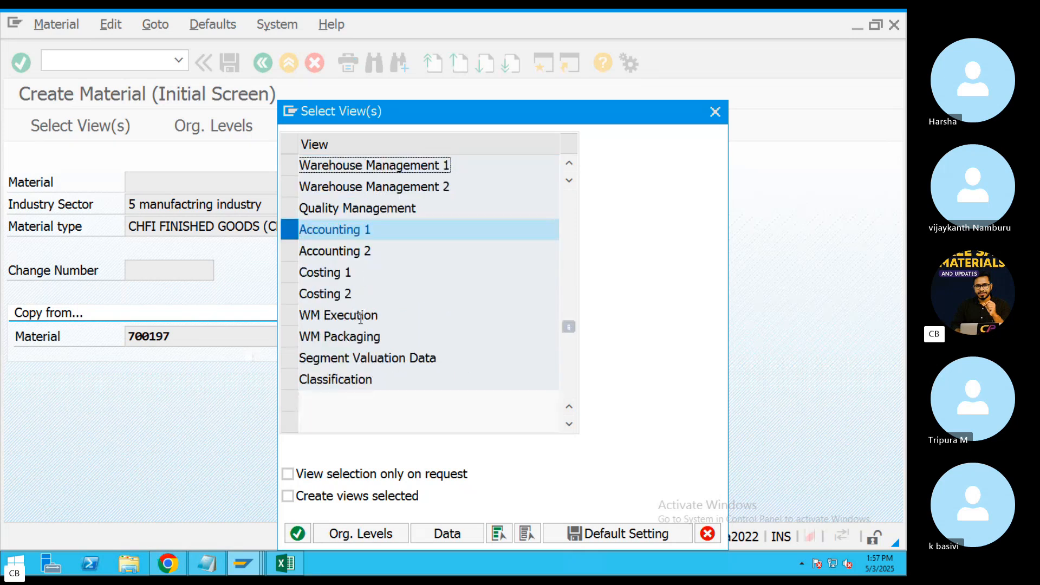
Accept the organizational levels CHAB, BAN1, CHSO and C*, set the description to Finished Product for Sale1, and continue past Basic data 1.
click(359, 533)
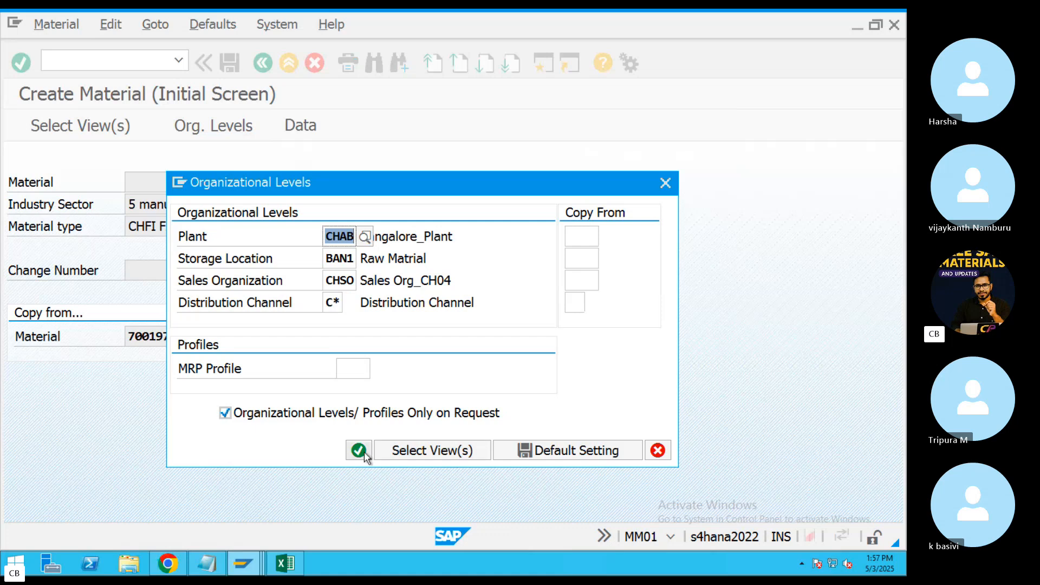
click(359, 450)
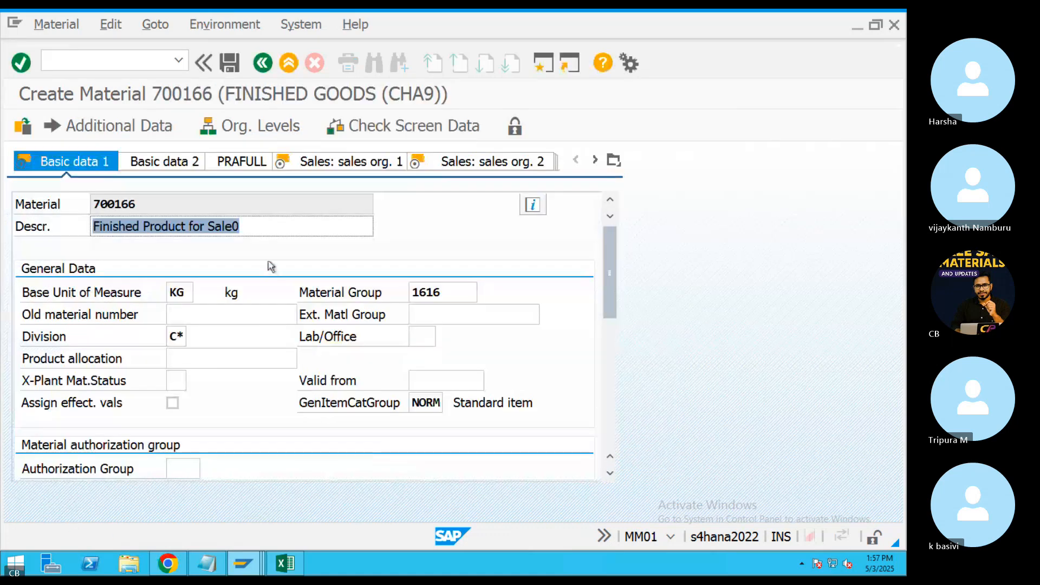
click(262, 230)
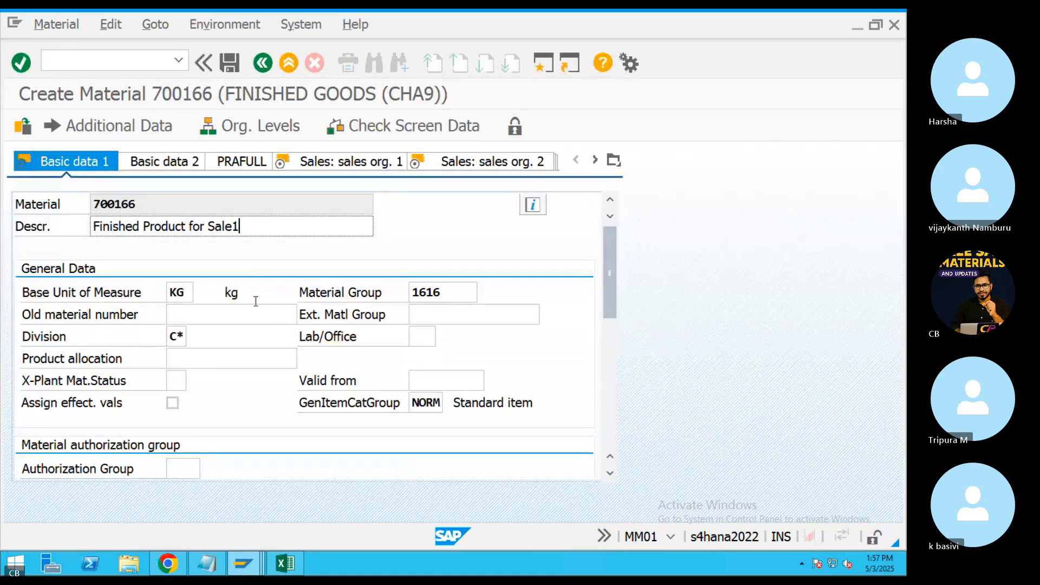
scroll(255, 303, down, 6)
scroll(255, 317, up, 3)
scroll(254, 317, up, 2)
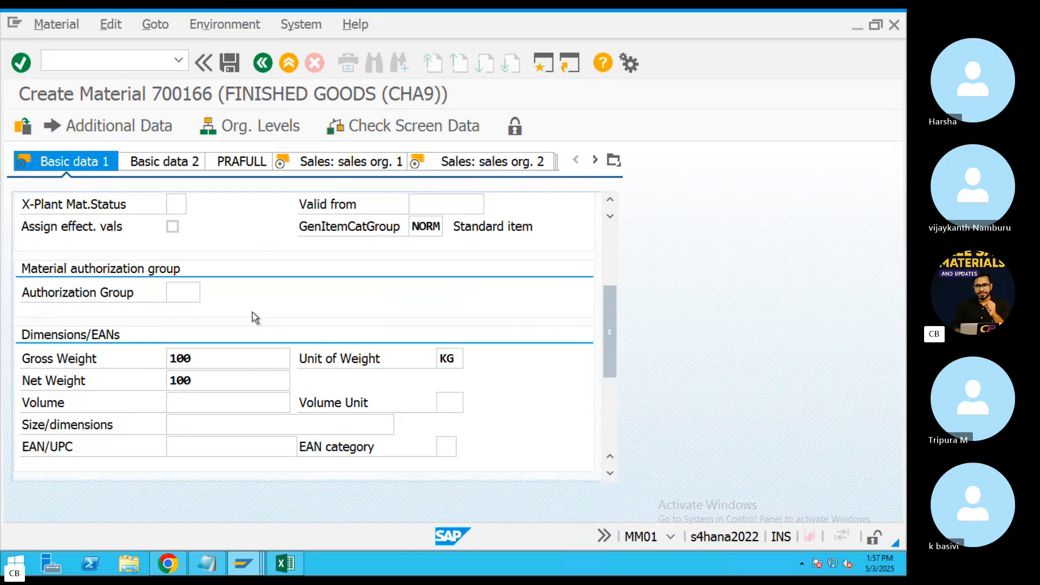
scroll(253, 316, down, 3)
scroll(254, 314, up, 6)
key(Return)
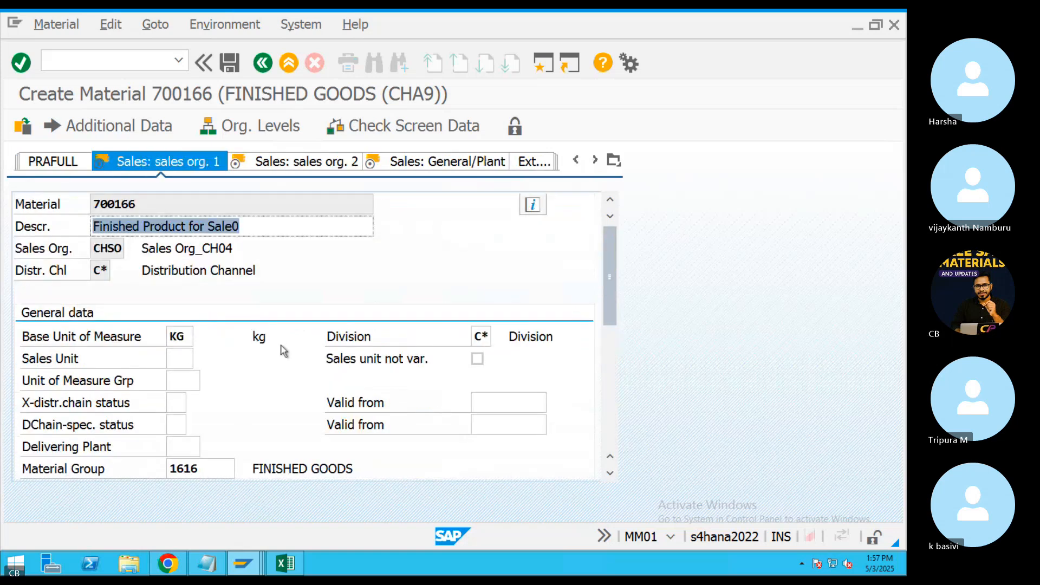
Set the India output tax (MWST) classification to 1 Full tax and continue to the sales org. 2 view.
scroll(281, 346, down, 5)
click(333, 250)
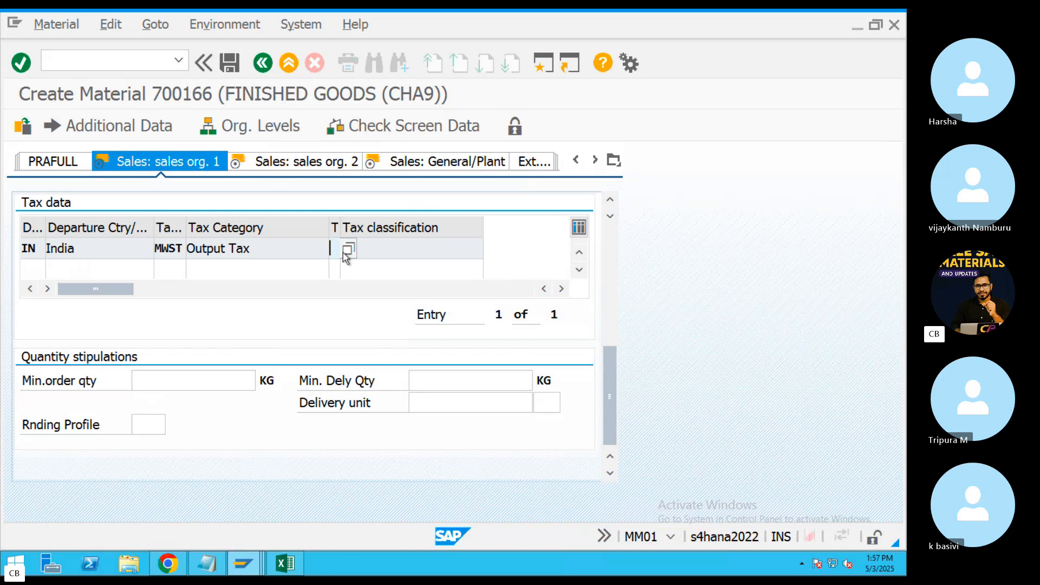
click(348, 250)
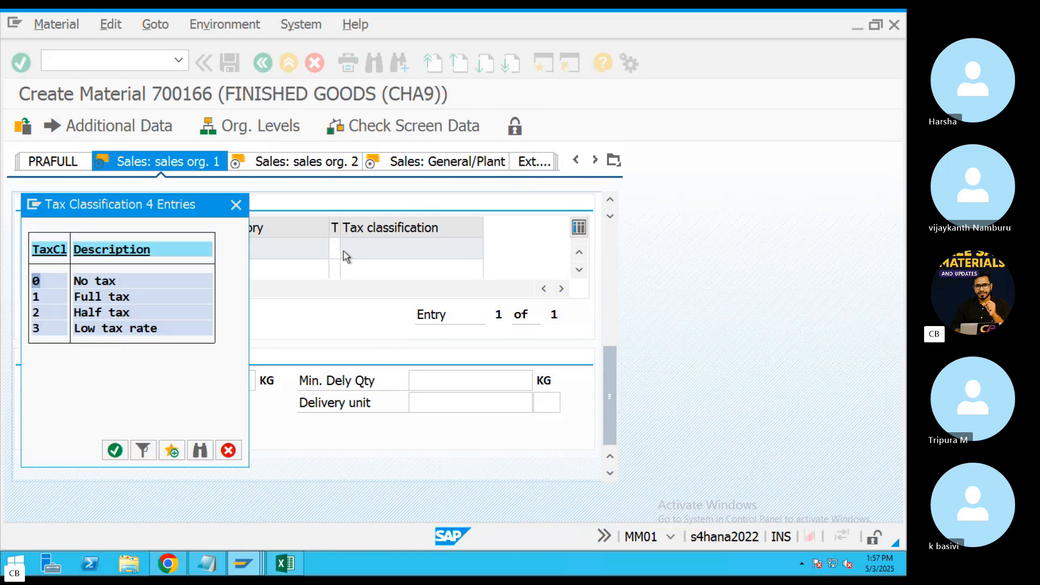
double_click(97, 298)
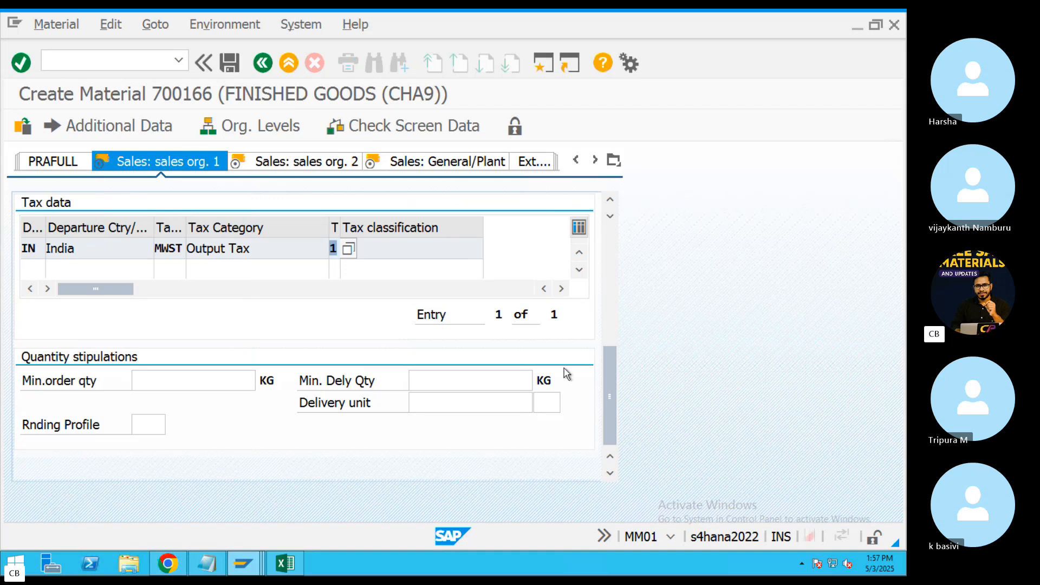
drag(609, 395, 609, 276)
key(Return)
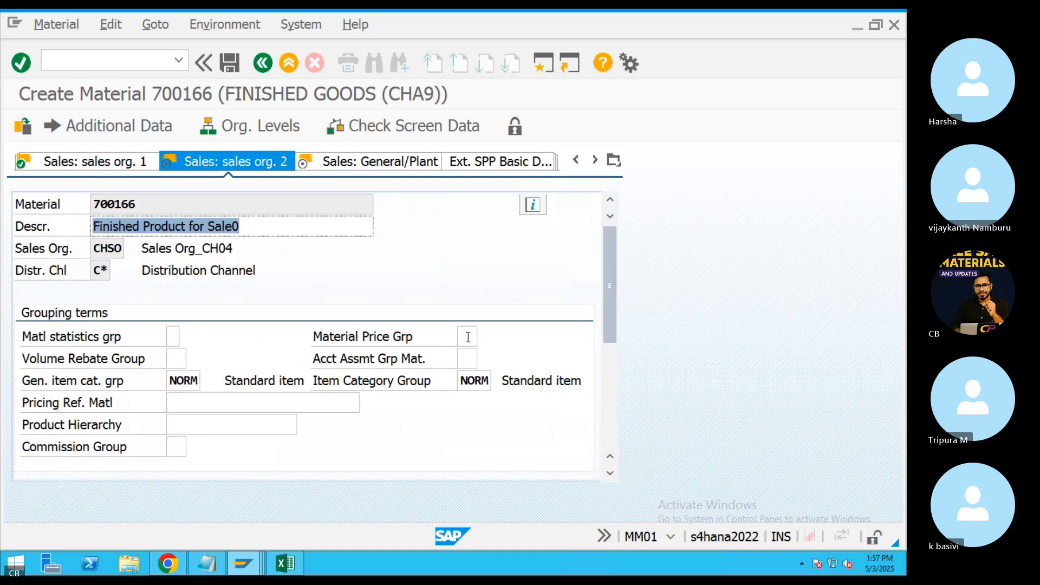
Set the material's account assignment group to 03 finished goods and continue to the Sales: General/Plant view.
click(466, 358)
click(485, 359)
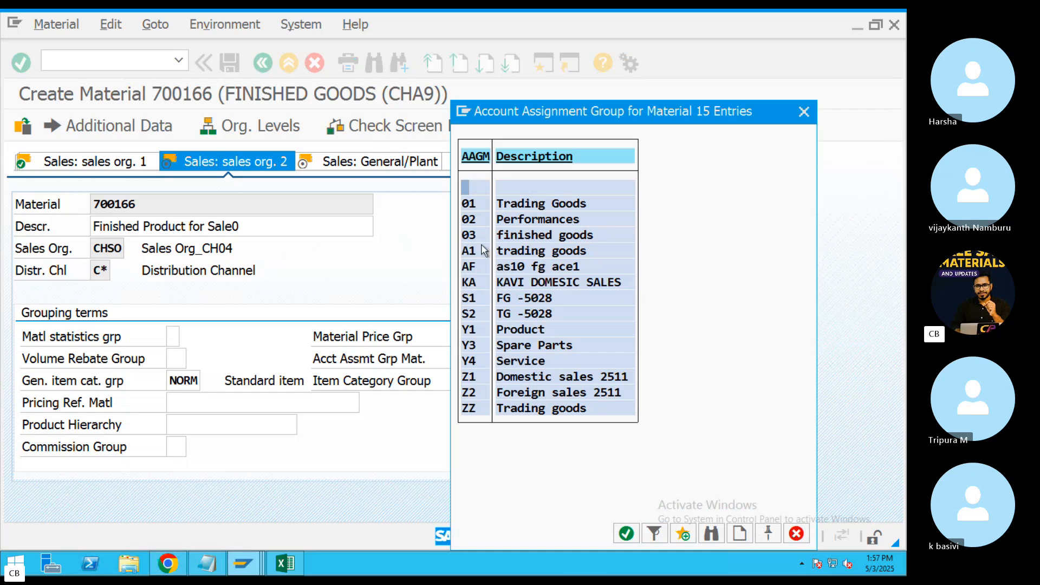
double_click(481, 241)
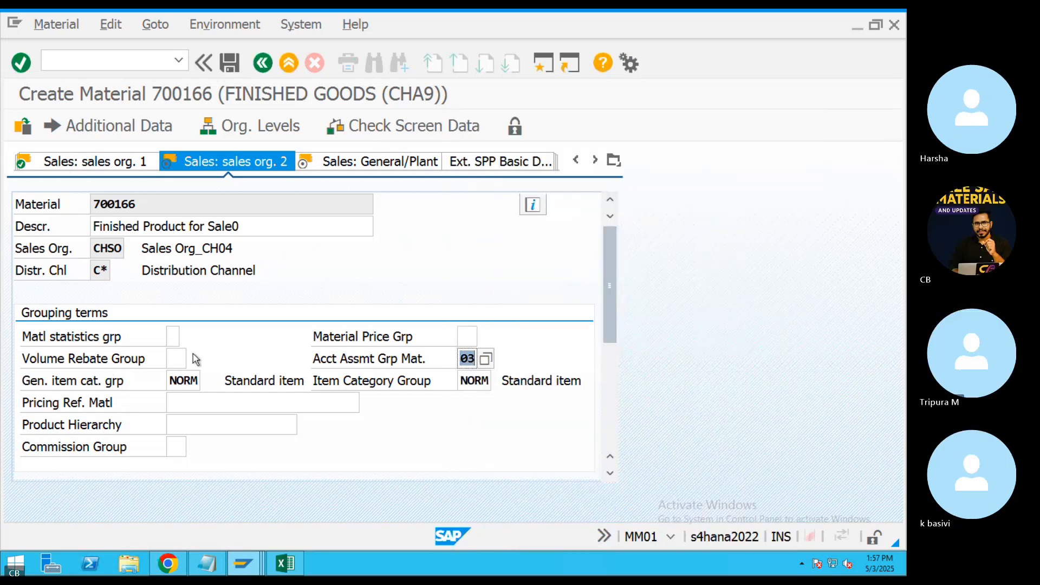
scroll(193, 353, down, 3)
scroll(193, 353, up, 5)
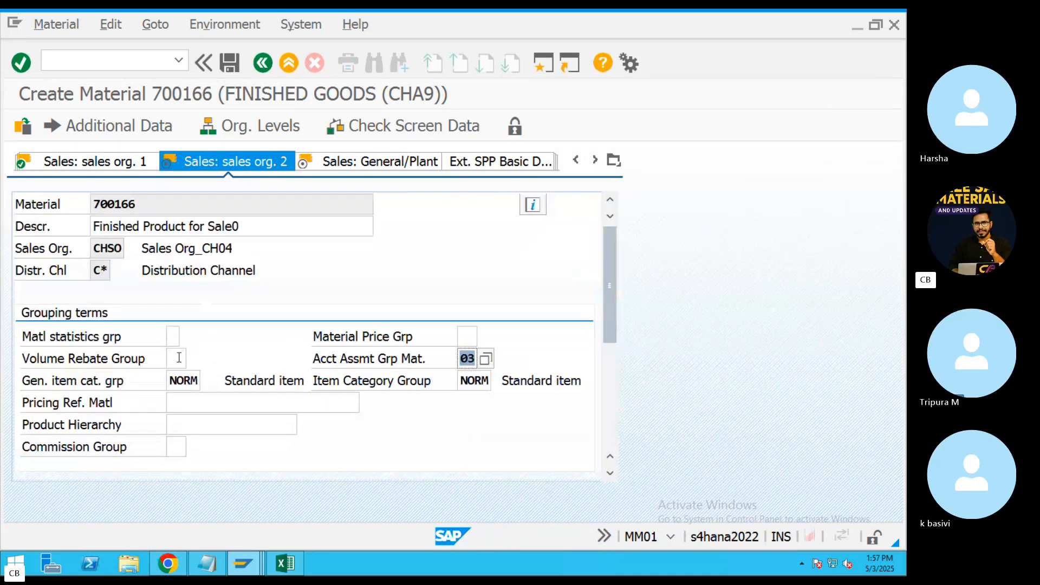
key(Return)
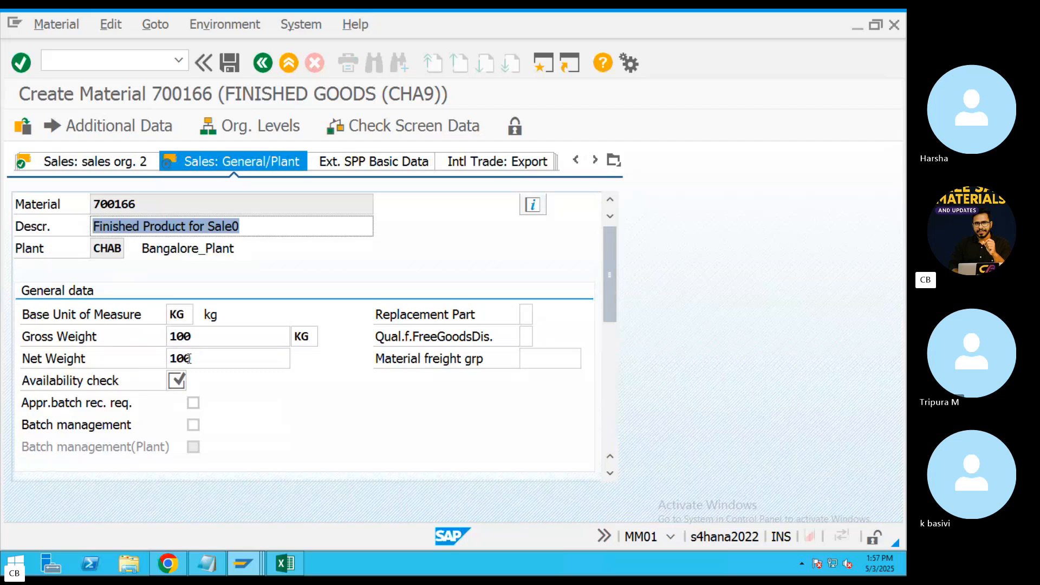
click(188, 381)
click(194, 381)
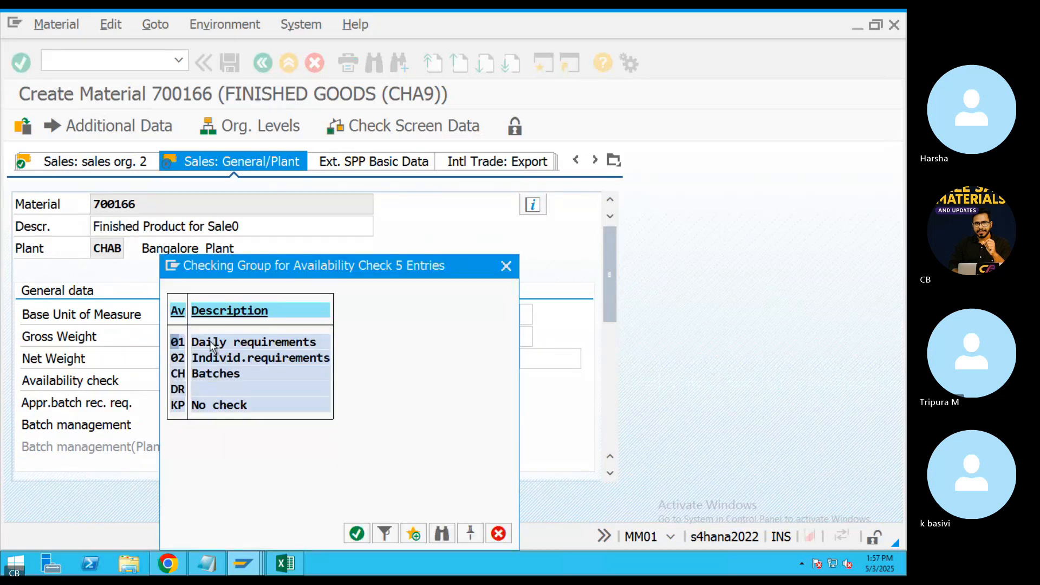
double_click(210, 345)
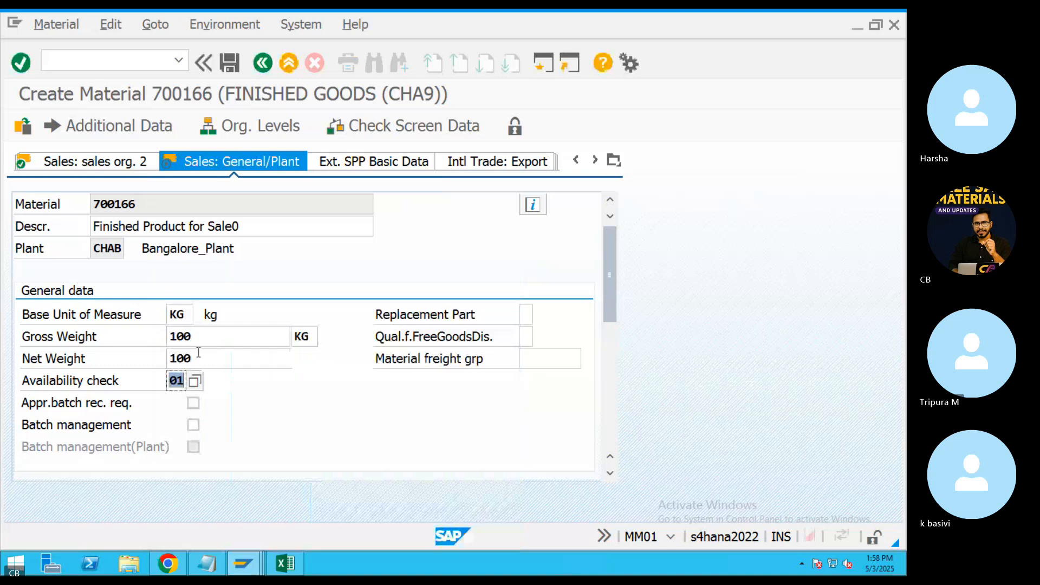
Set the material's availability check to KP No check in the general plant data.
click(196, 382)
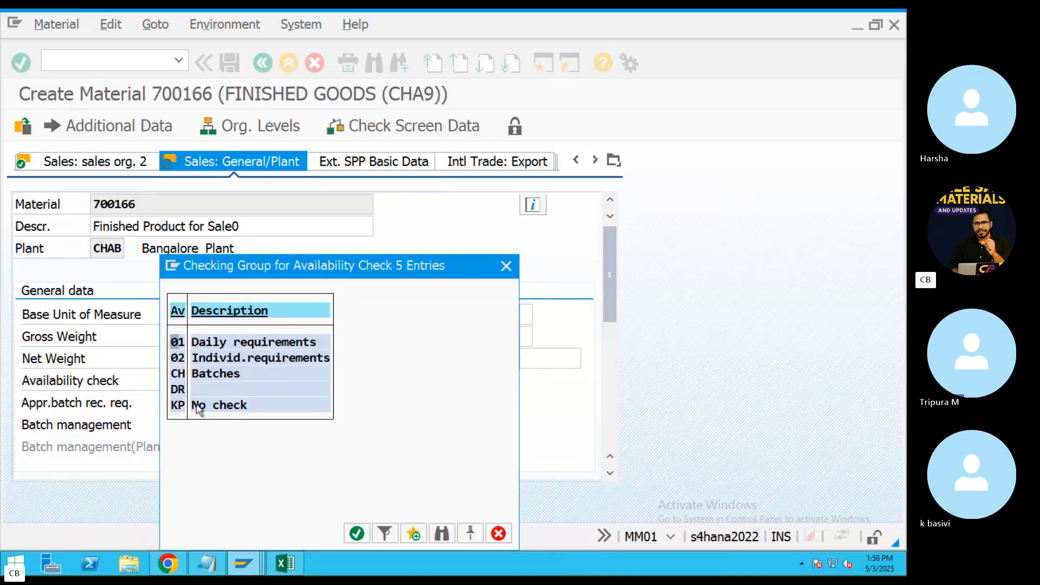
double_click(199, 405)
scroll(82, 381, down, 5)
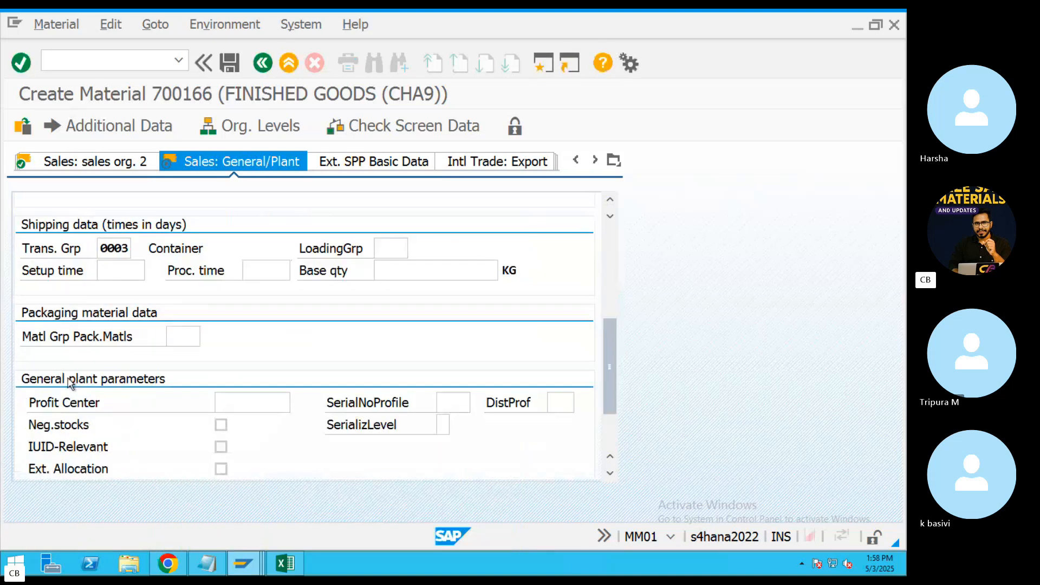
scroll(75, 385, up, 2)
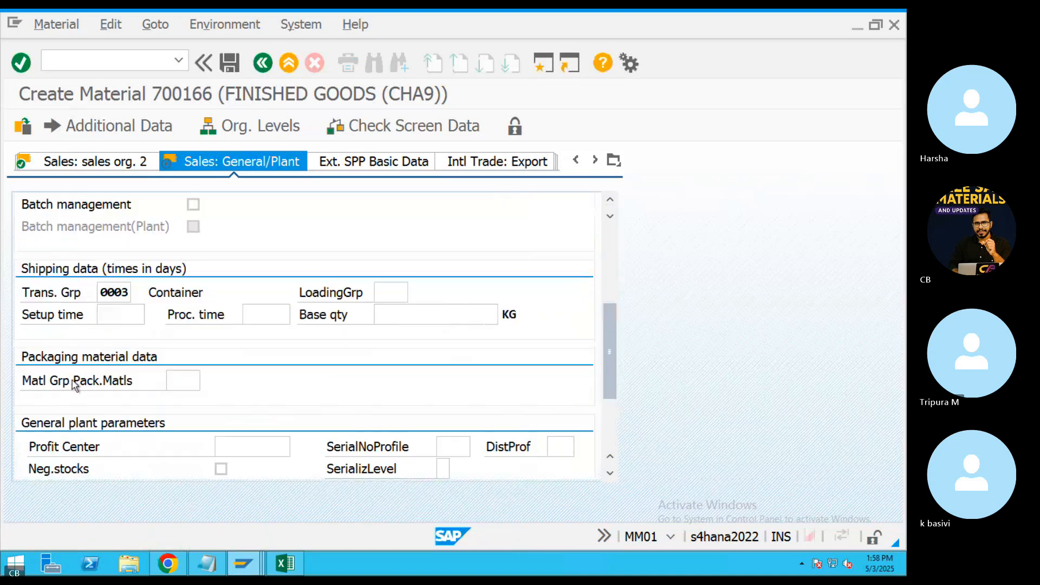
Set the material's loading group to 0003 and continue past the missing profit center to the Purchasing view.
click(390, 295)
click(390, 316)
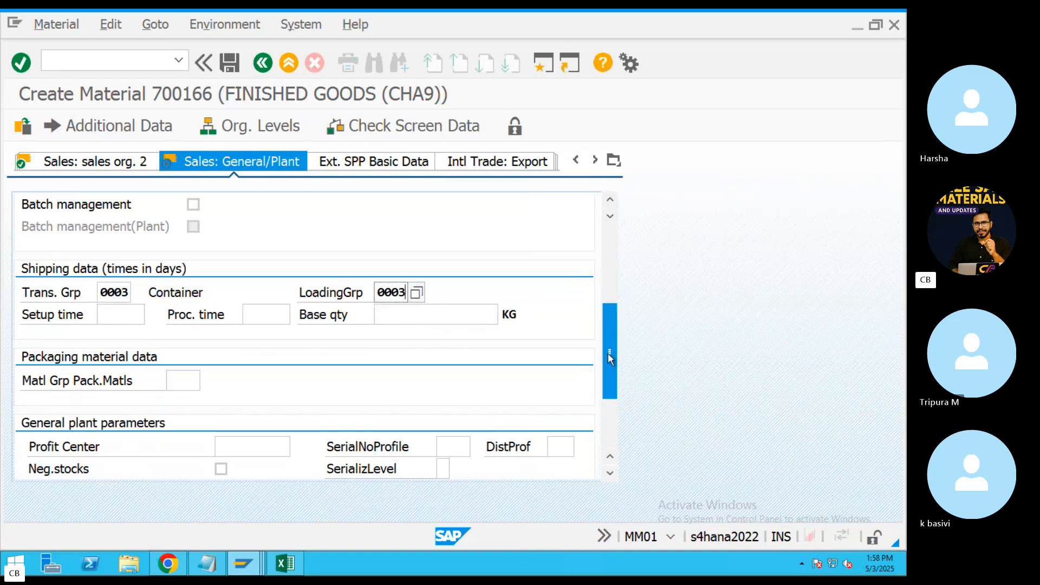
scroll(609, 358, up, 4)
scroll(609, 325, down, 2)
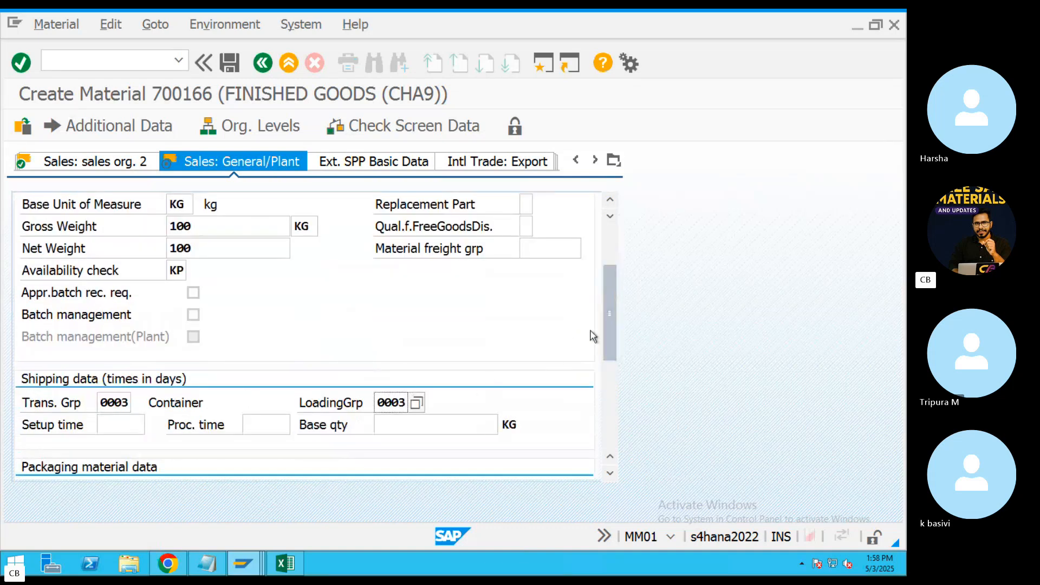
scroll(605, 272, up, 2)
key(Return)
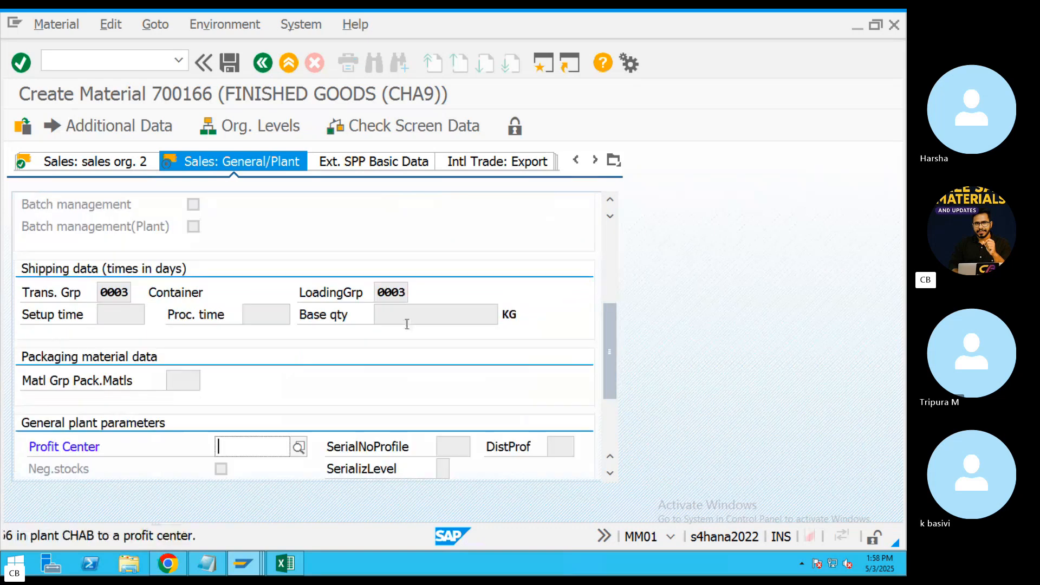
key(Return)
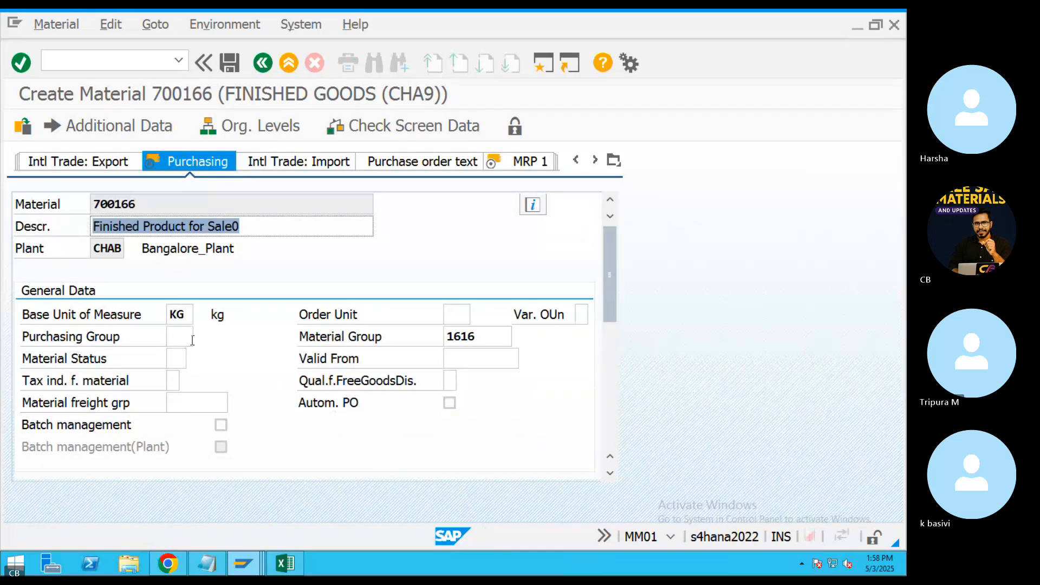
Set the material's purchasing group to 055 and continue to the MRP 1 view.
click(192, 340)
click(197, 338)
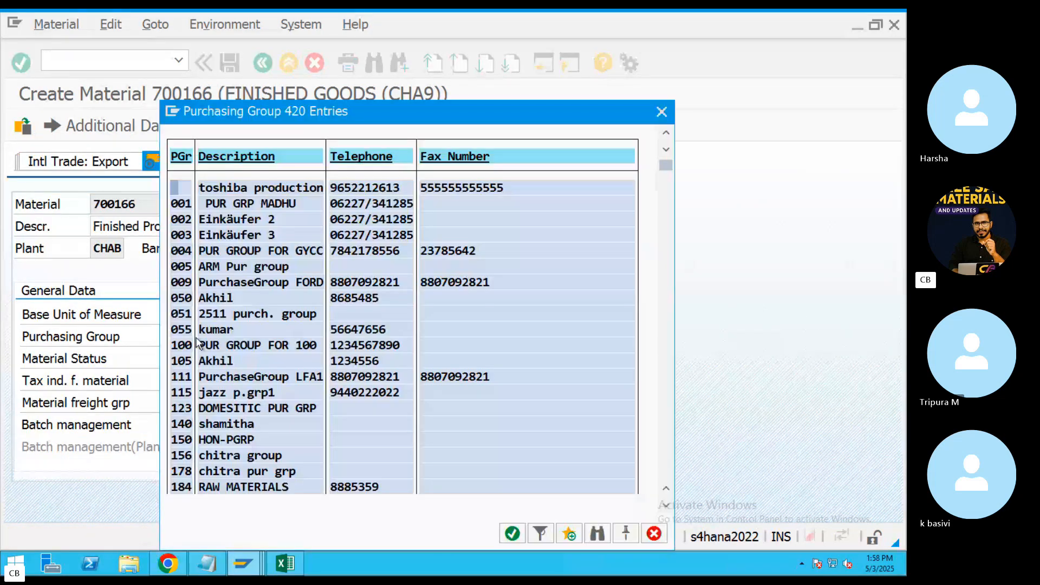
double_click(197, 332)
scroll(353, 376, down, 5)
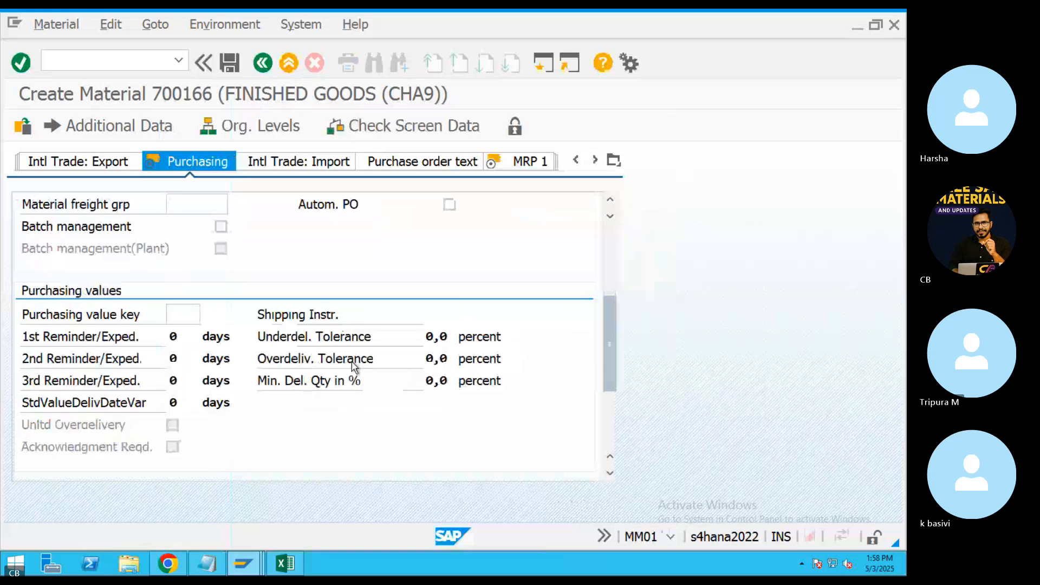
scroll(352, 367, up, 5)
key(Return)
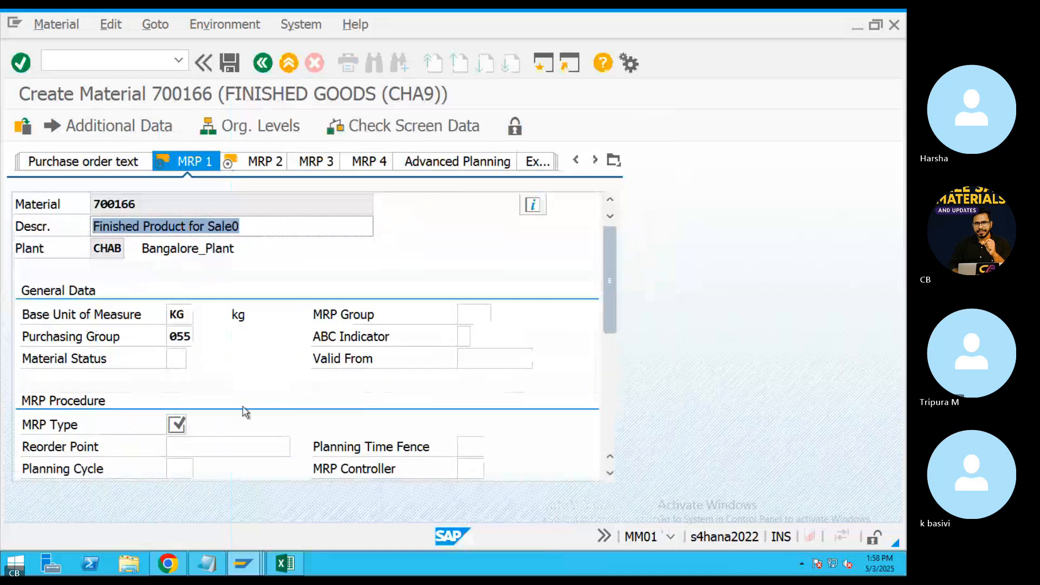
Set the material's MRP type to ND No planning and continue to the MRP 2 view.
click(171, 424)
click(193, 425)
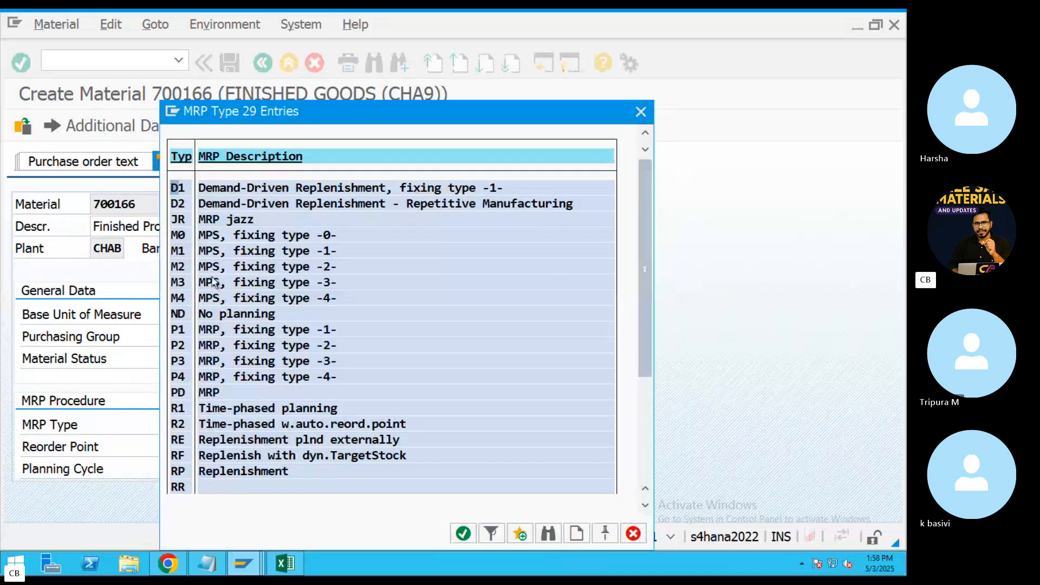
double_click(216, 317)
scroll(277, 343, down, 5)
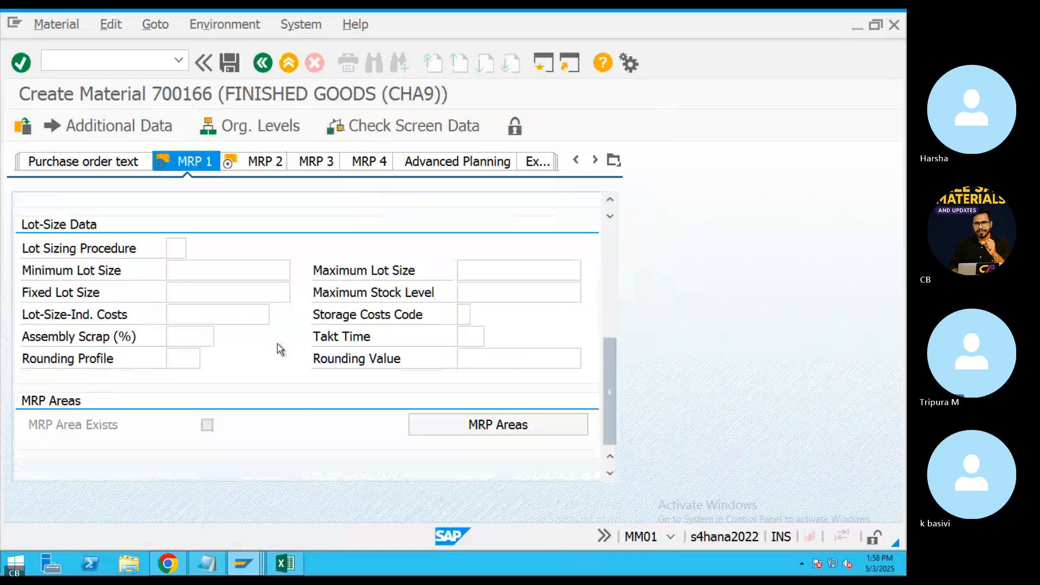
scroll(277, 347, up, 5)
key(Return)
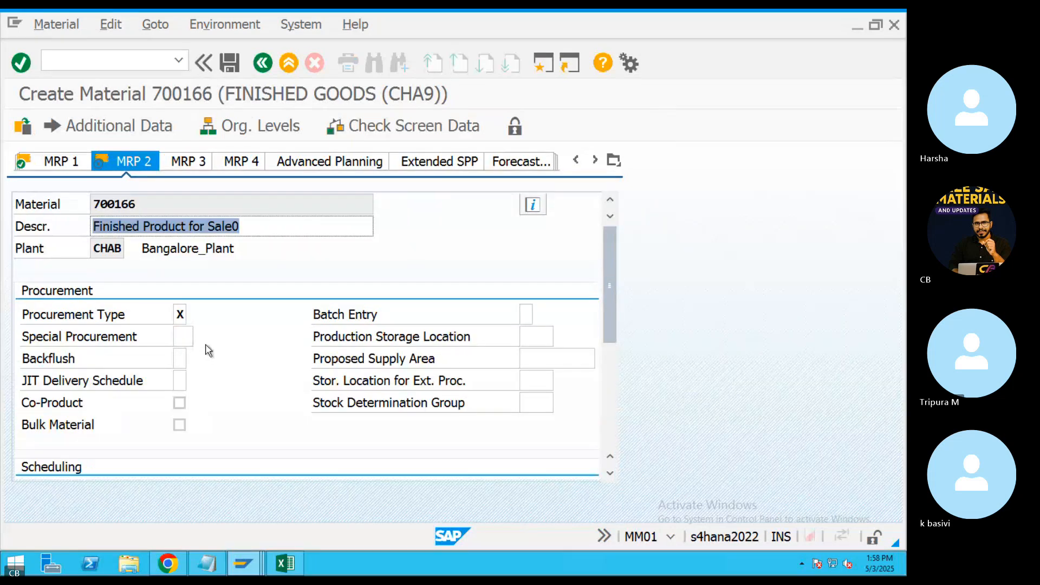
Continue past MRP 2 to Accounting 1 and set the valuation class to 7920 Finished products.
scroll(209, 352, down, 5)
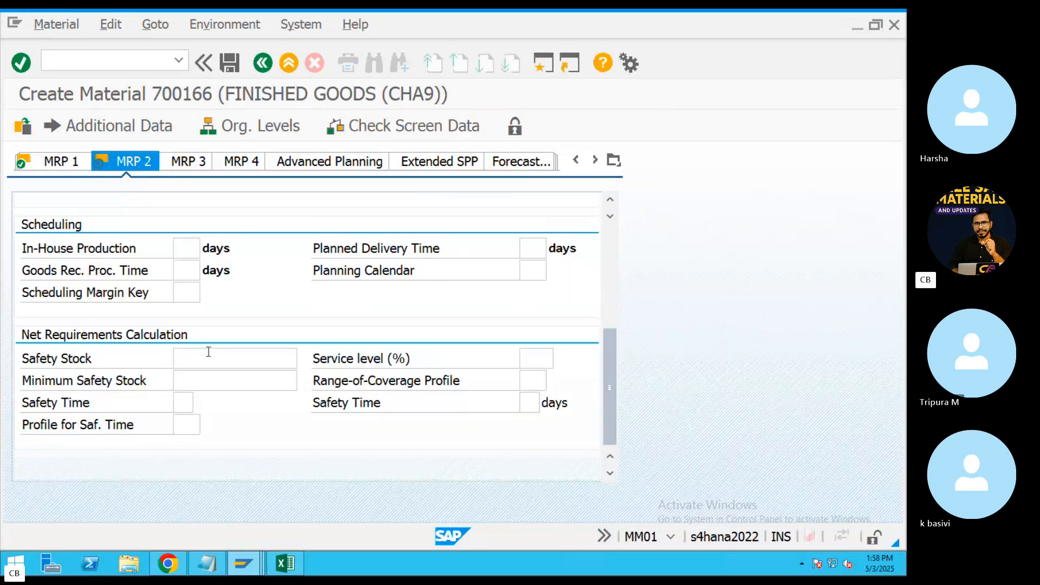
scroll(207, 352, up, 5)
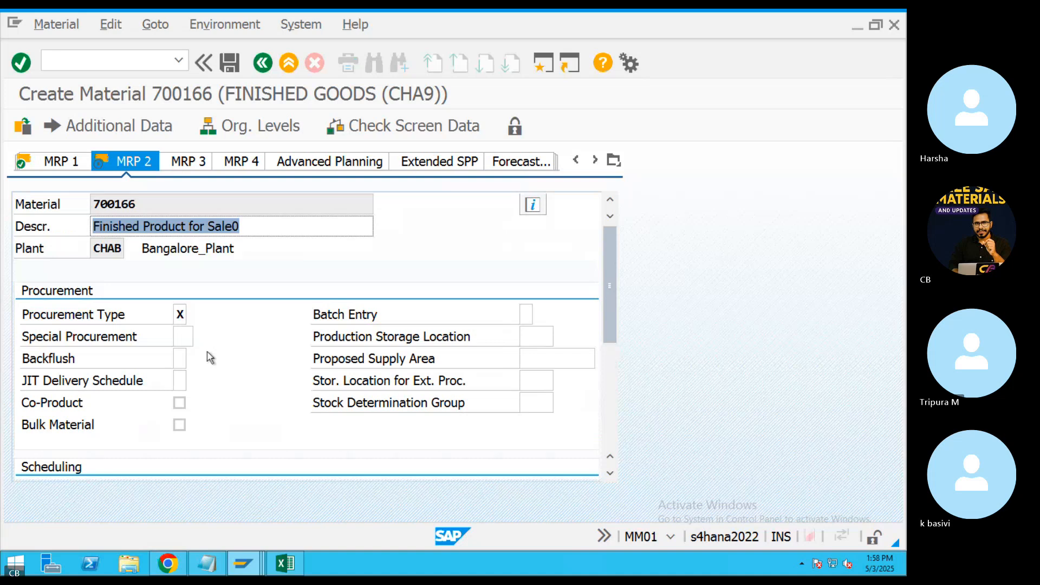
key(Return)
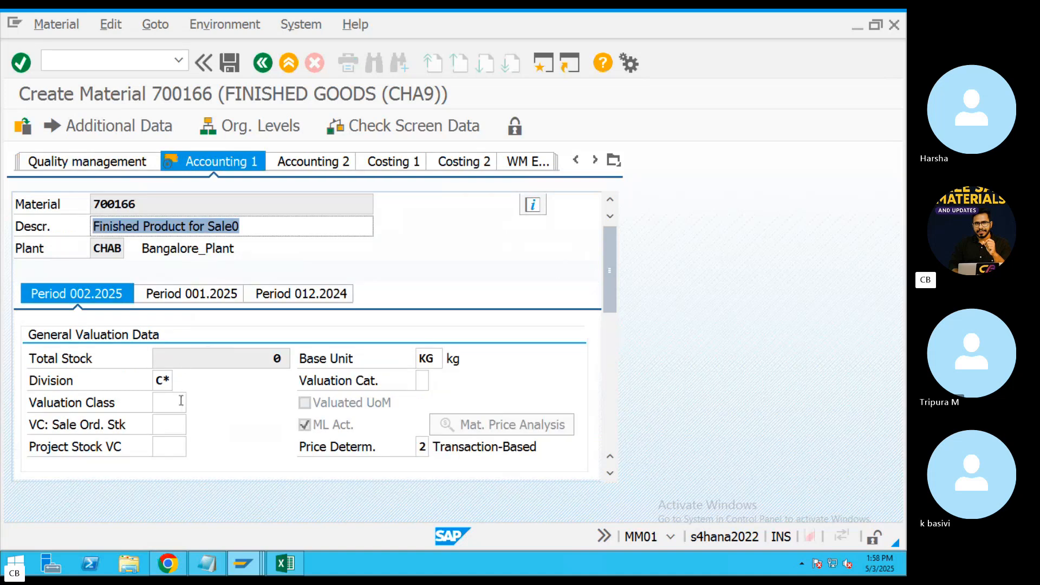
click(180, 400)
key(F4)
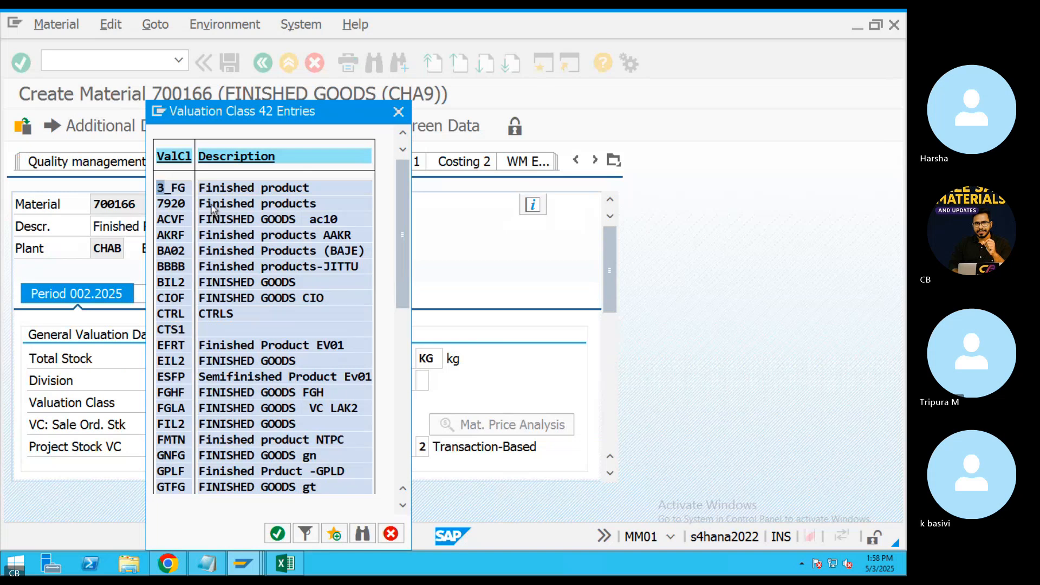
double_click(211, 203)
Set the material's standard price to 100 INR in Accounting 1 and save the new material.
scroll(606, 319, down, 3)
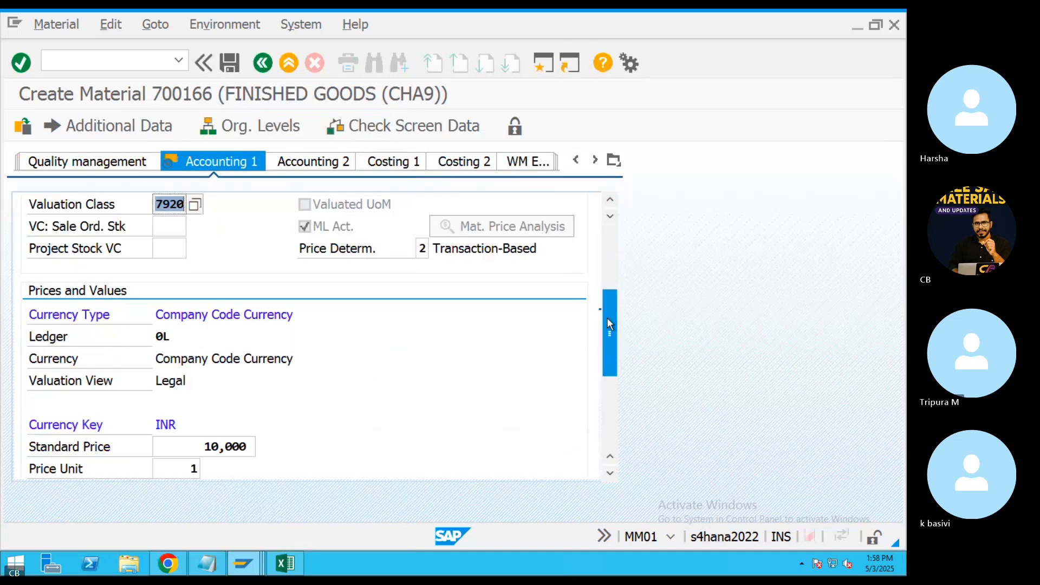
scroll(607, 323, down, 1)
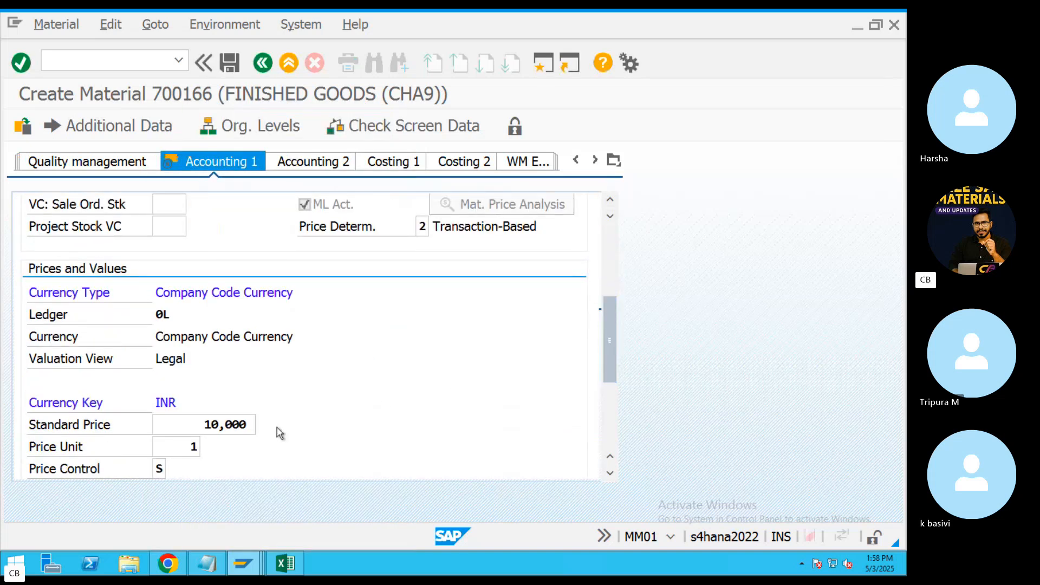
drag(202, 424, 304, 425)
text(100)
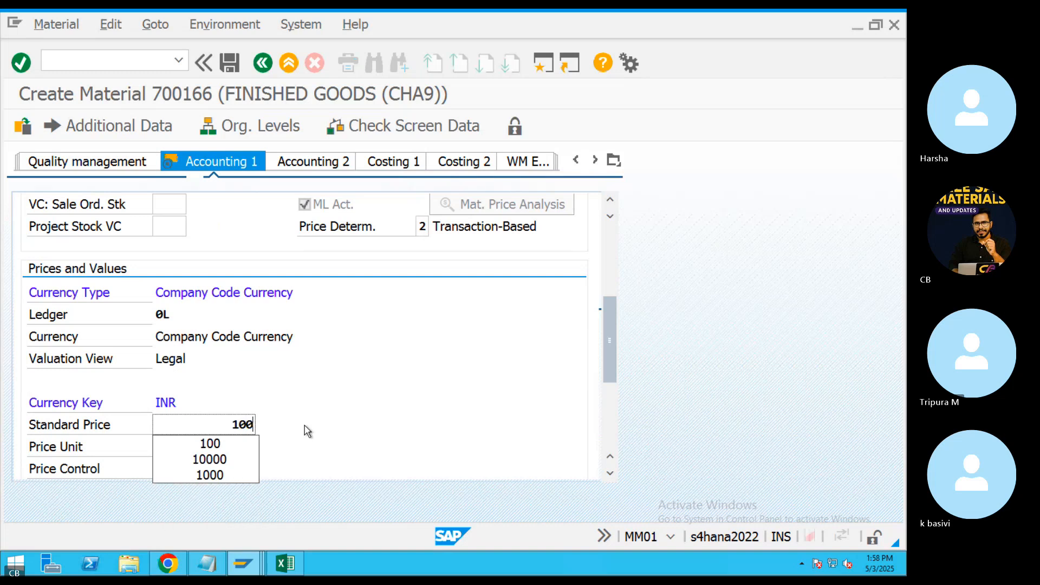
key(Return)
key(Return)
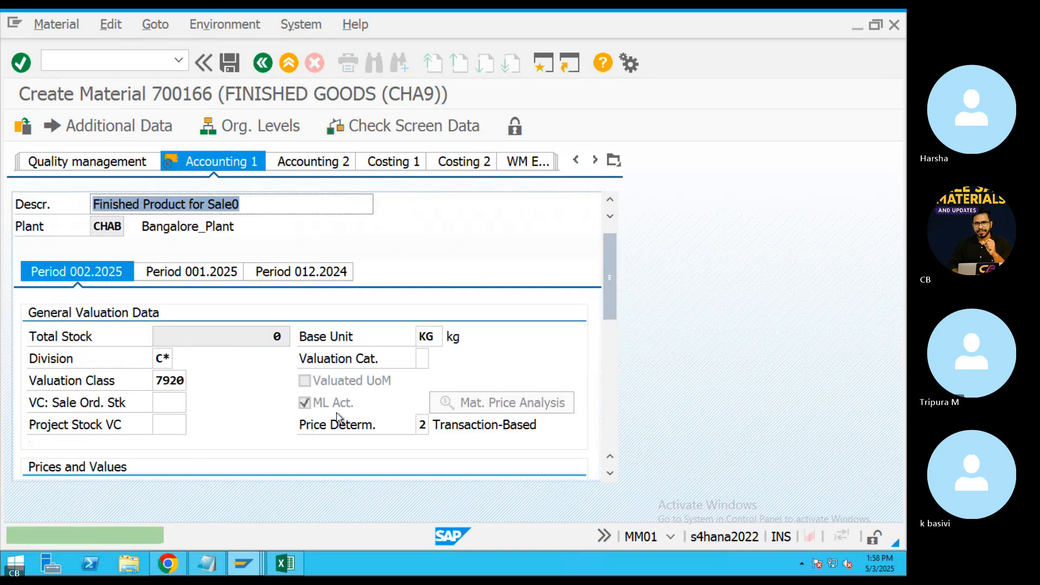
click(278, 419)
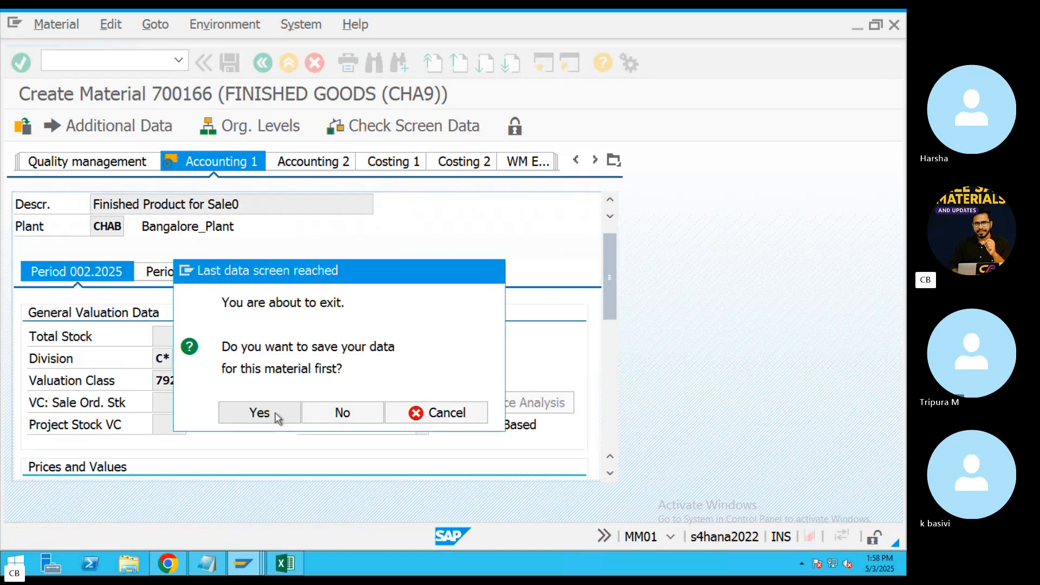
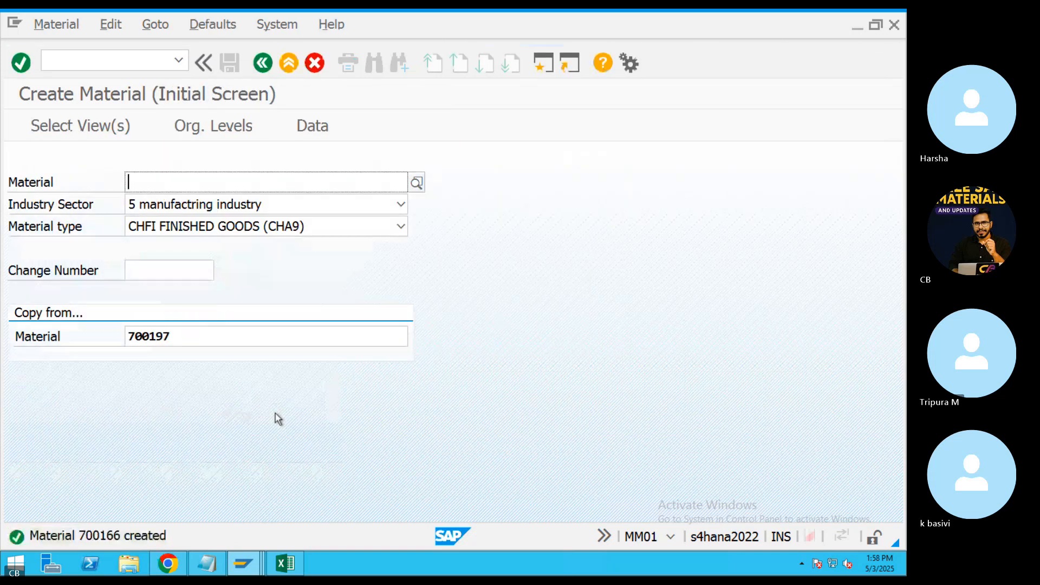
Copy the material creation message from its long text and send it in the Skype group chat.
double_click(108, 536)
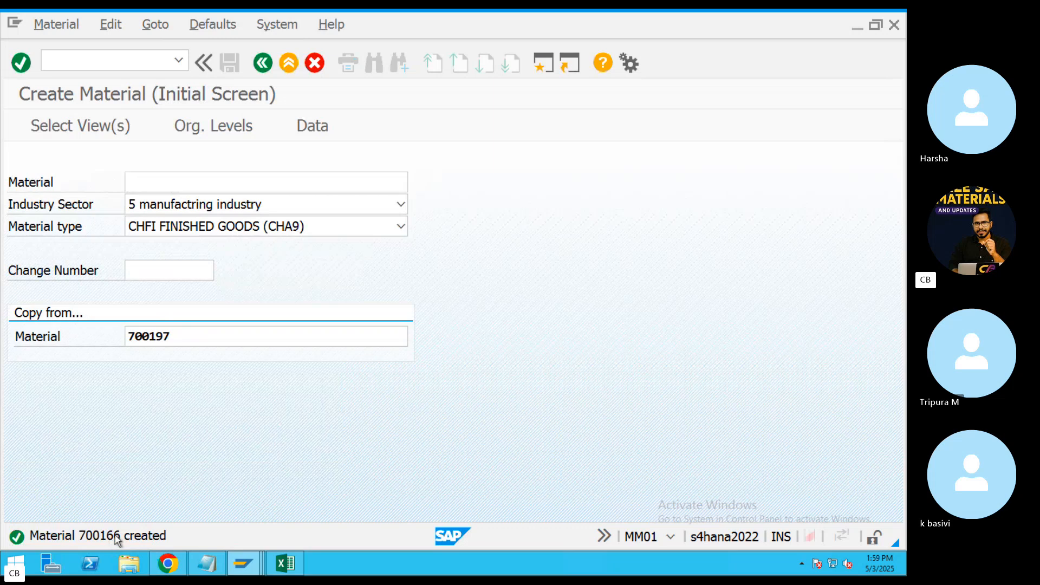
drag(166, 135, 56, 134)
key(super+c)
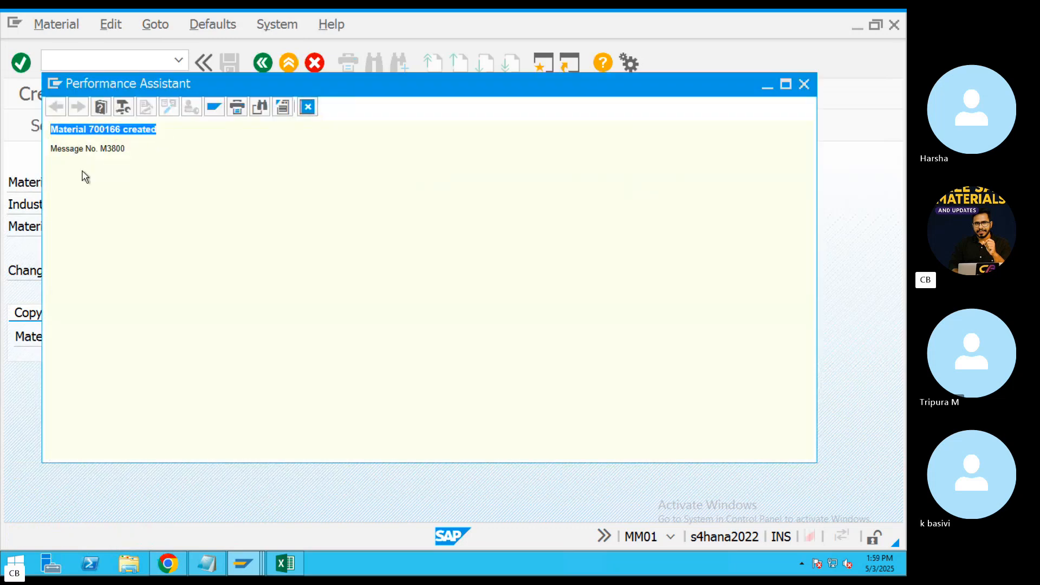
key(ctrl+Left)
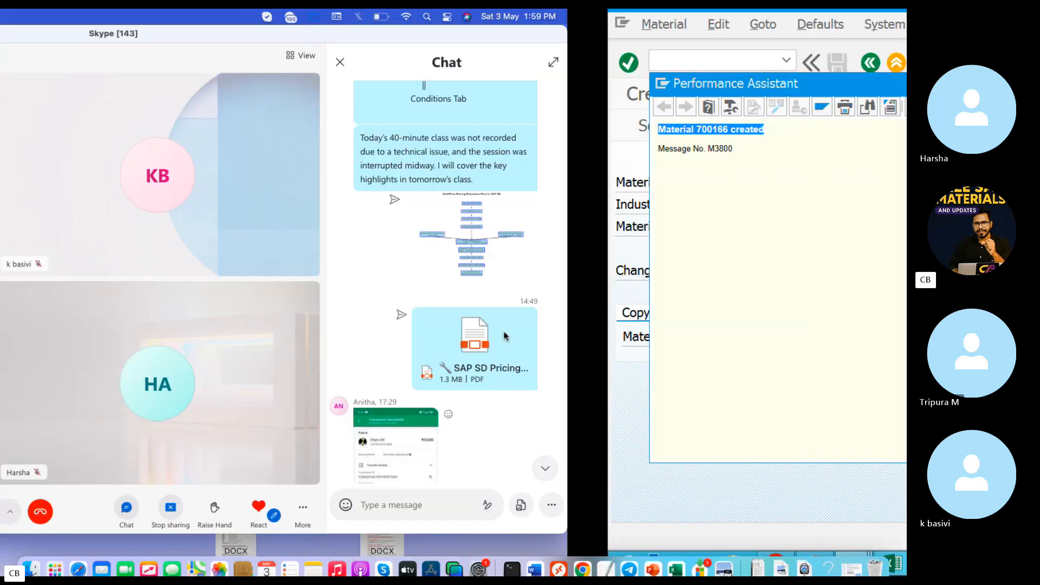
click(712, 502)
key(super+v)
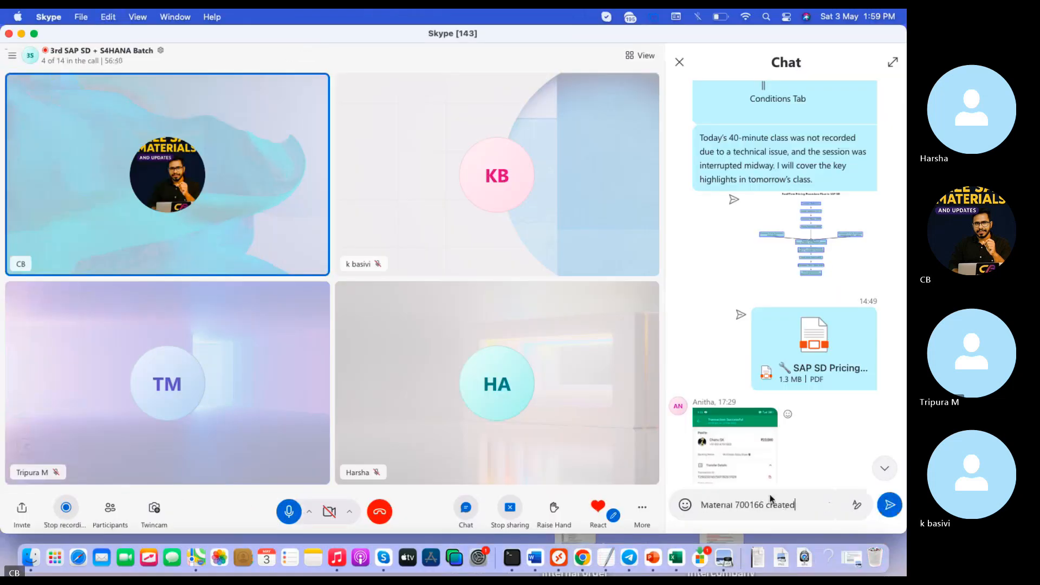
click(890, 504)
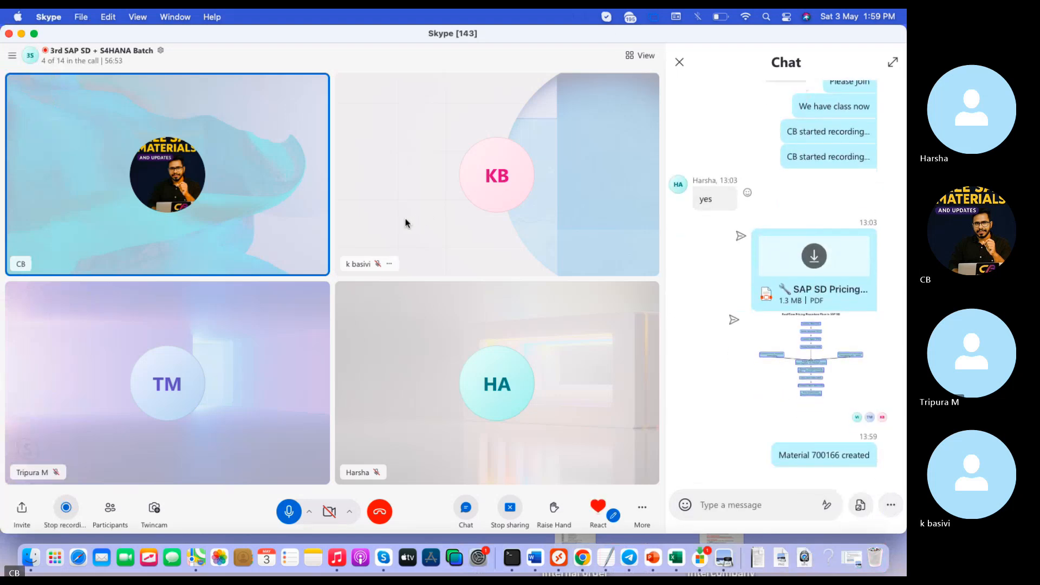
Return to the SAP remote session, close the message help, exit material creation and switch to the ZCHA price condition window.
click(563, 561)
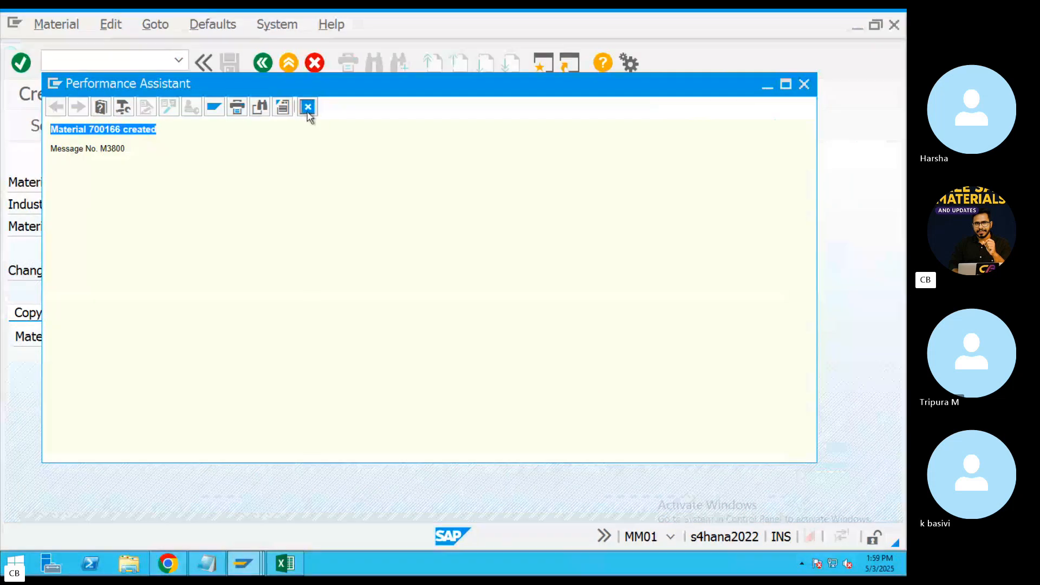
click(306, 112)
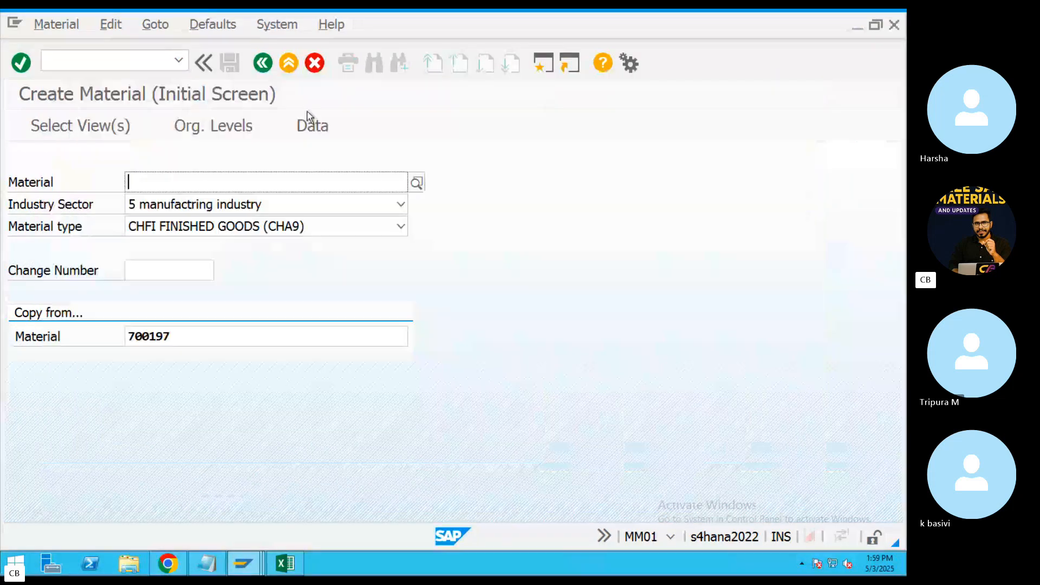
click(288, 64)
mouse_move(254, 570)
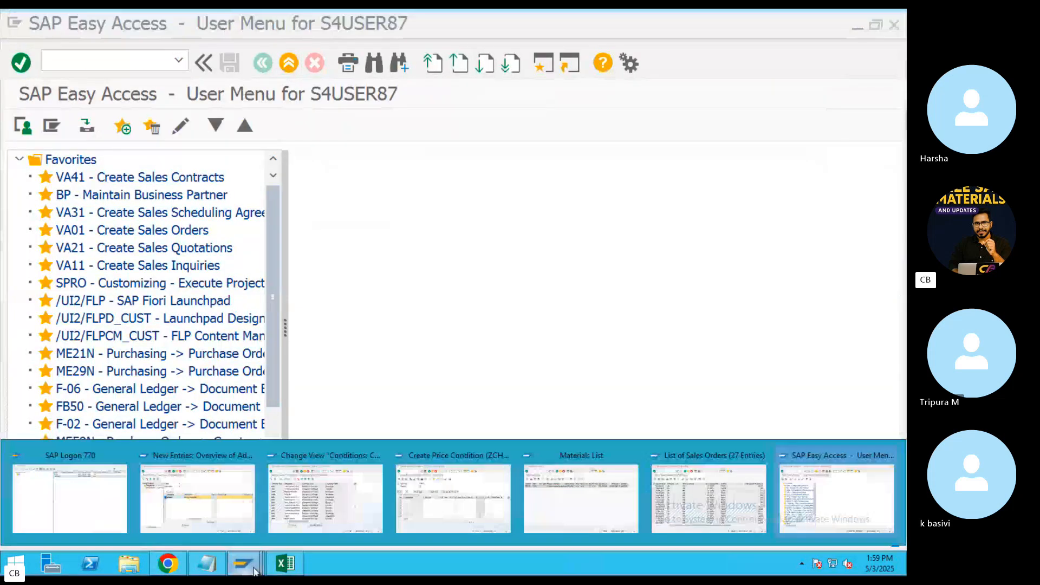
click(504, 525)
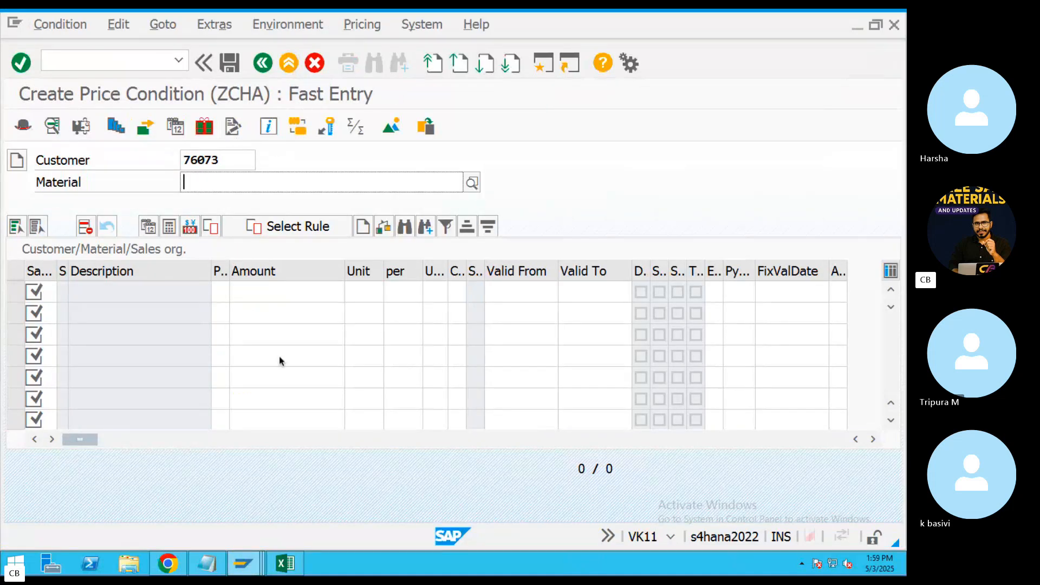
Copy the new material number from the Skype chat and enter 700166 as the material in the ZCHA fast entry.
key(super+Tab)
double_click(812, 439)
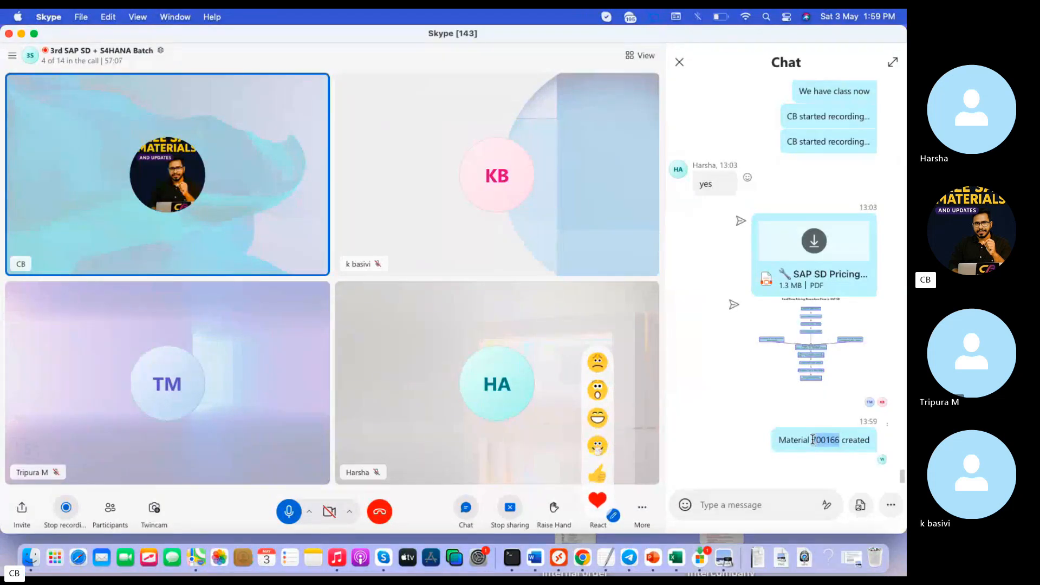
key(super+Tab)
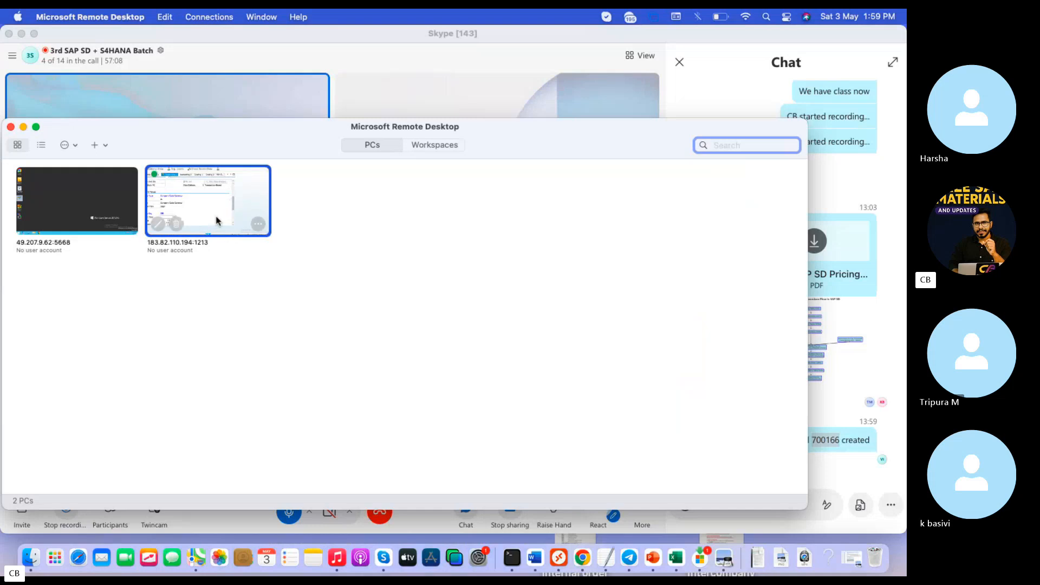
double_click(216, 220)
text(700166)
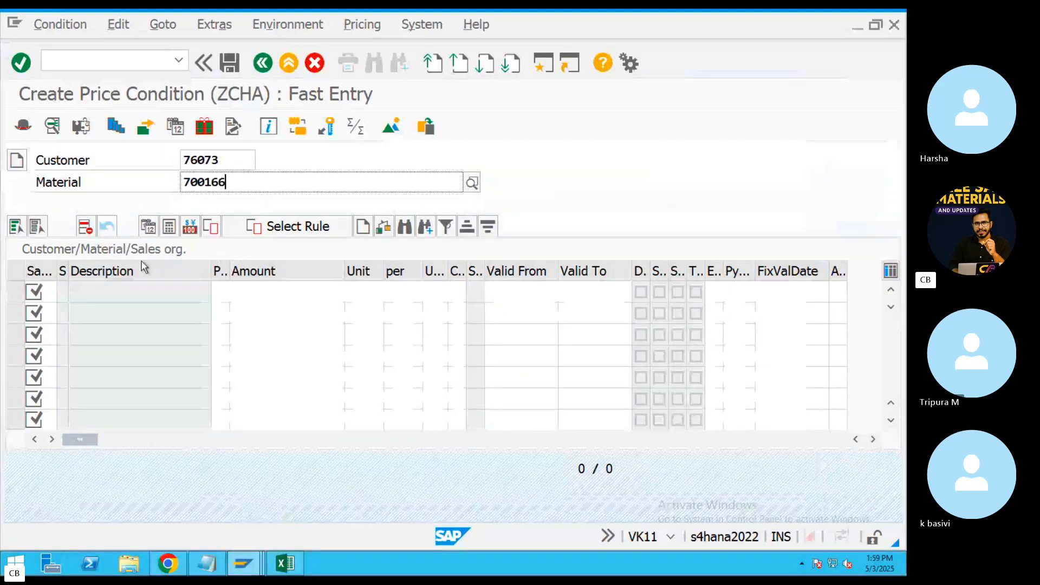
Enter sales organization CHSO in the first row of the Customer/Material/Sales org. condition table.
click(44, 292)
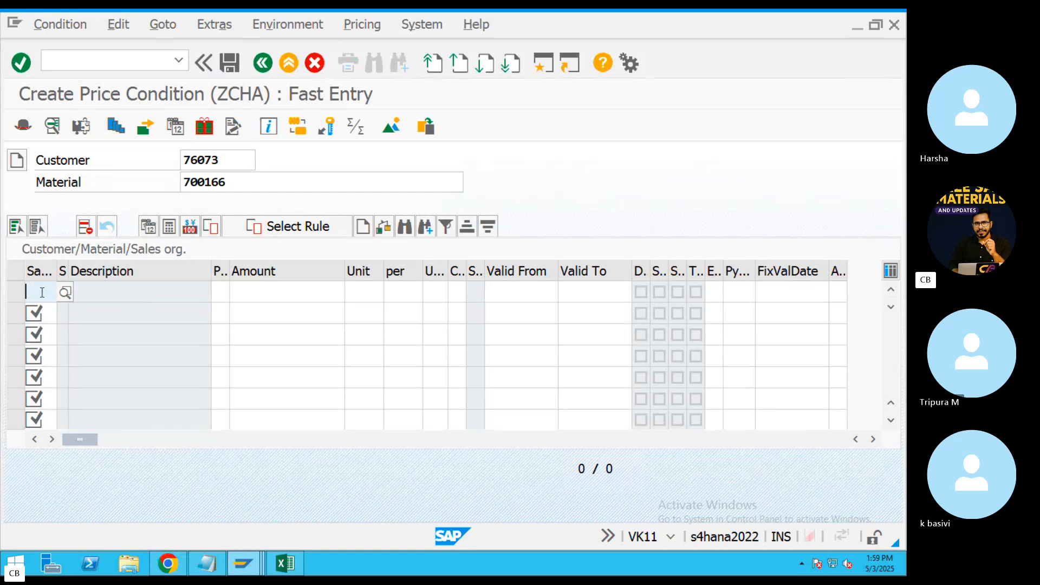
text(CHS0)
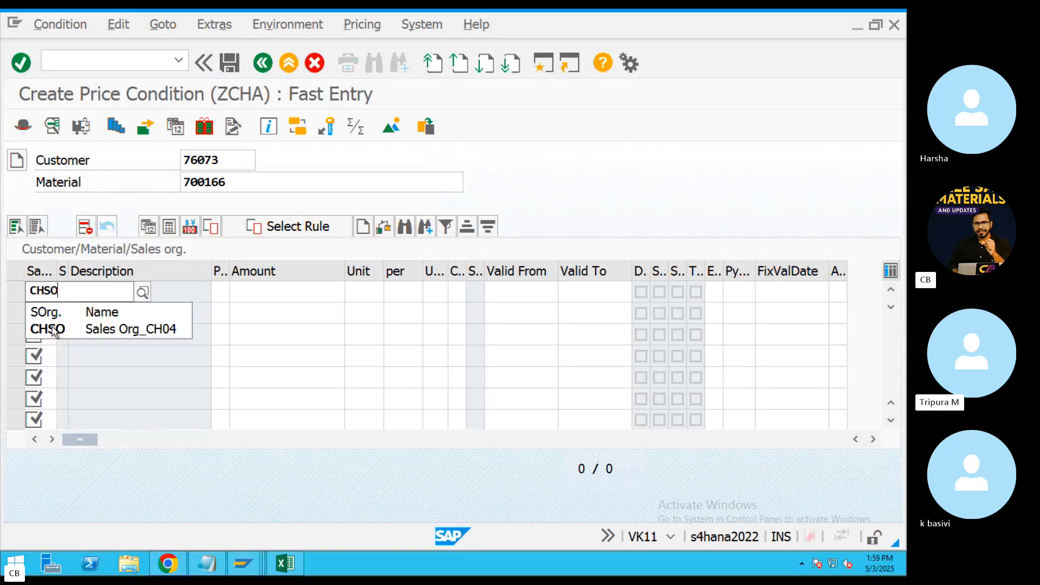
click(53, 330)
key(Tab)
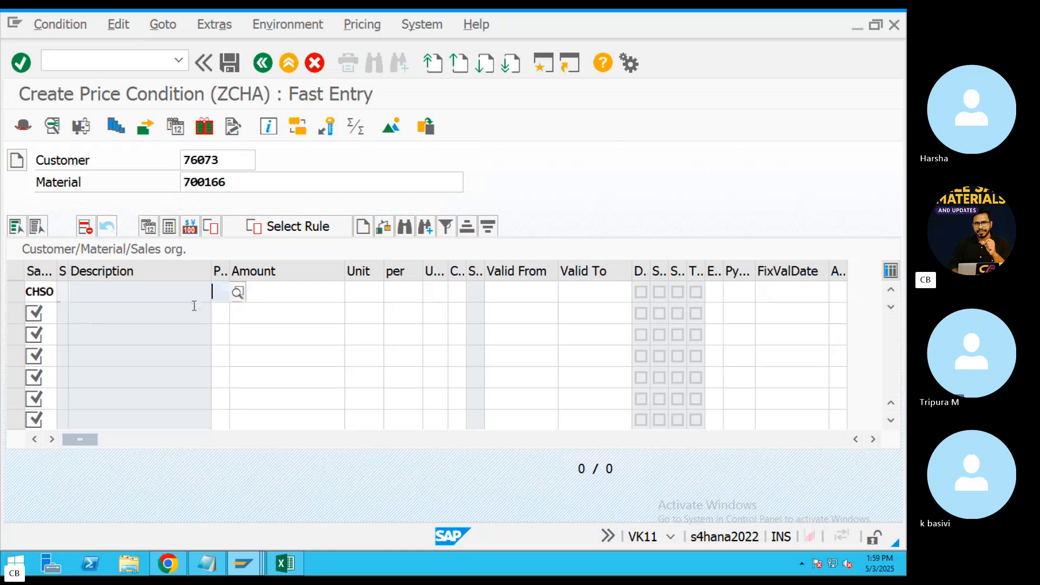
Set the CHSO row's price to 100 INR per 1 KG in the ZCHA condition table.
click(237, 293)
click(320, 367)
click(328, 299)
text(10000)
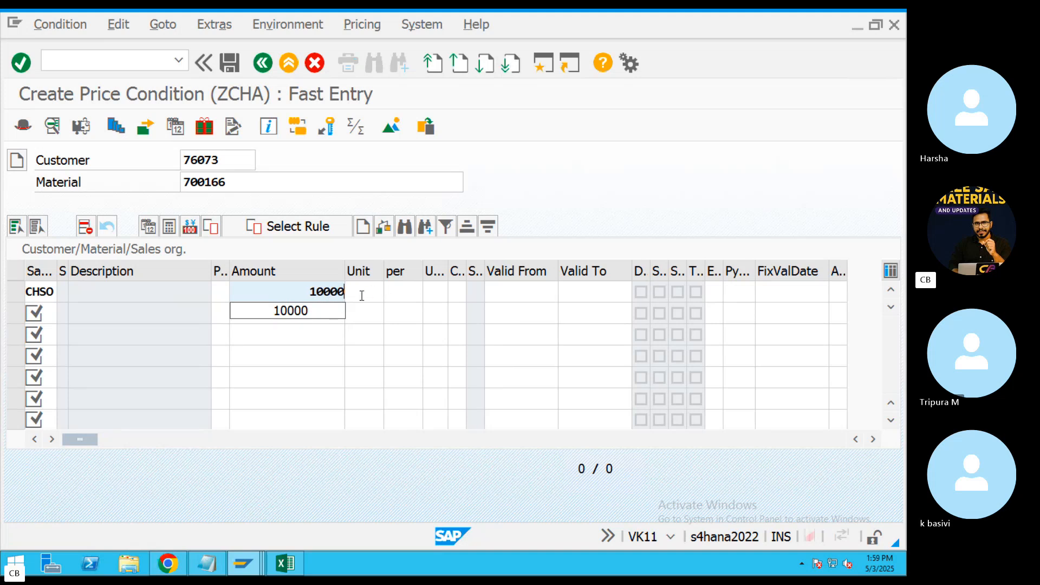
key(BackSpace)
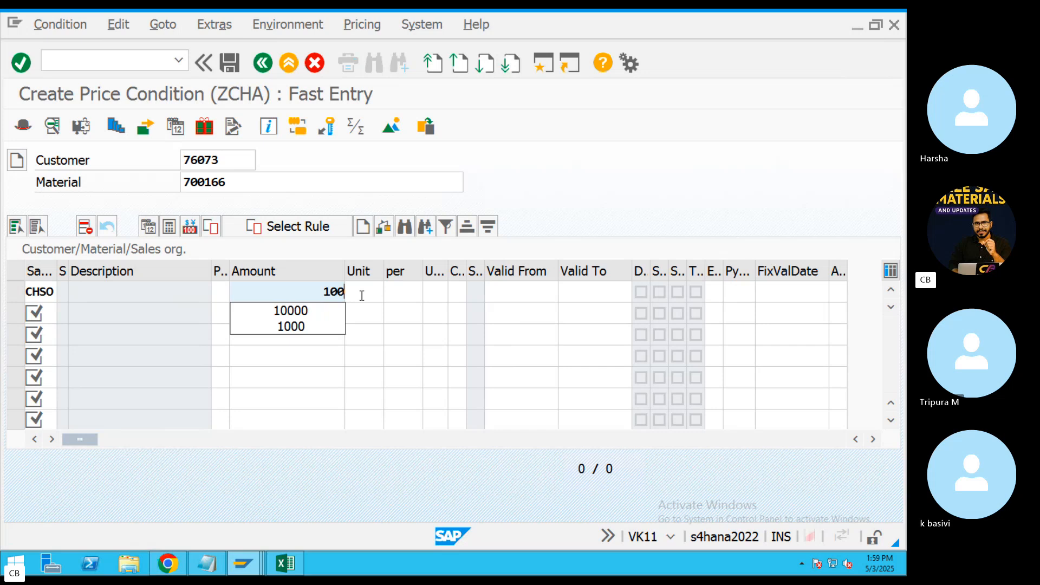
click(362, 296)
click(365, 311)
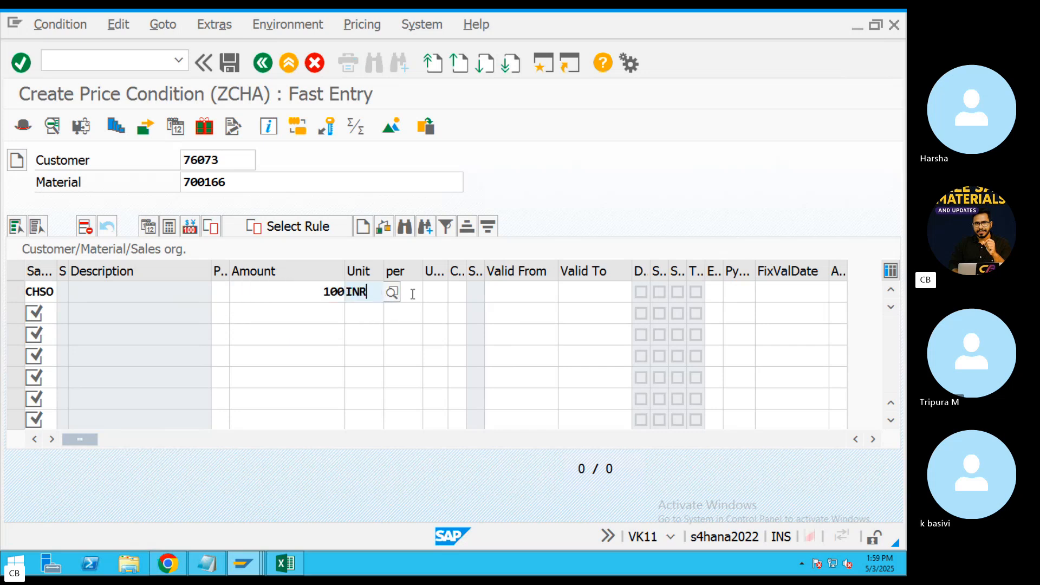
click(411, 293)
click(437, 297)
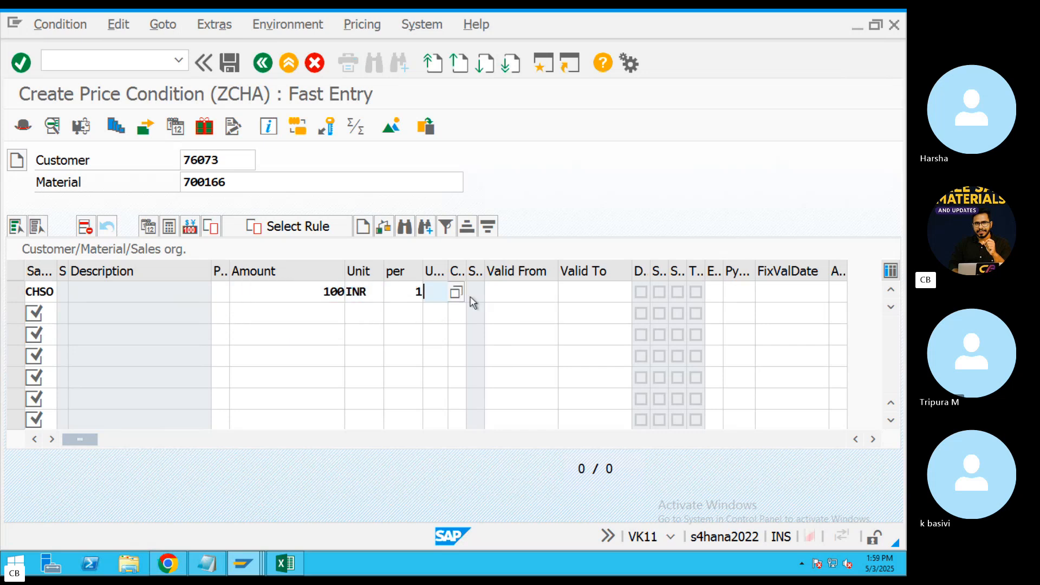
text(kg)
key(Tab)
Give the CHSO row calculation type C and valid-from date 01.04.2025, and save the ZCHA condition record.
click(458, 297)
click(460, 311)
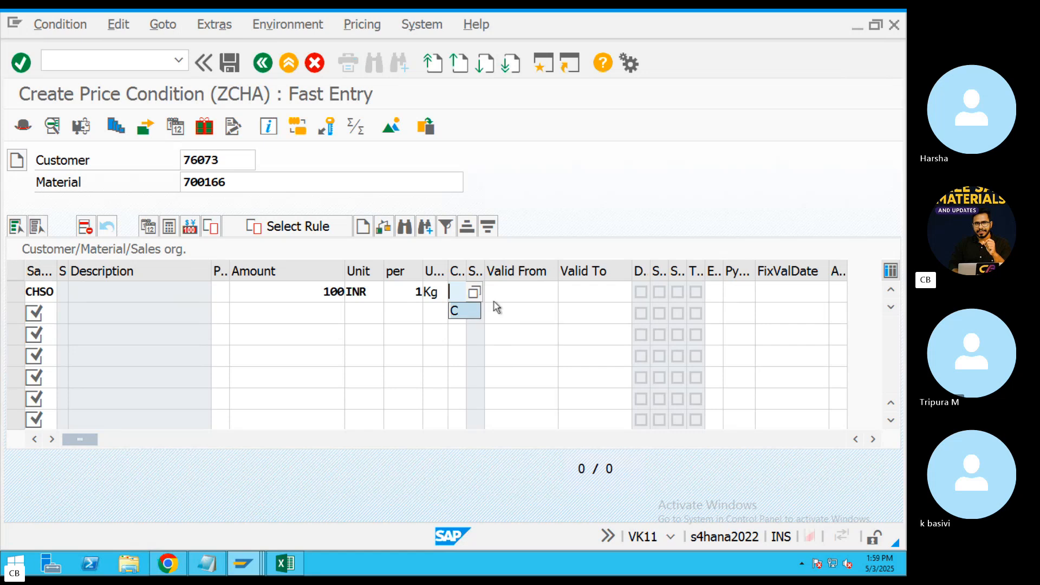
click(529, 297)
click(520, 310)
click(588, 292)
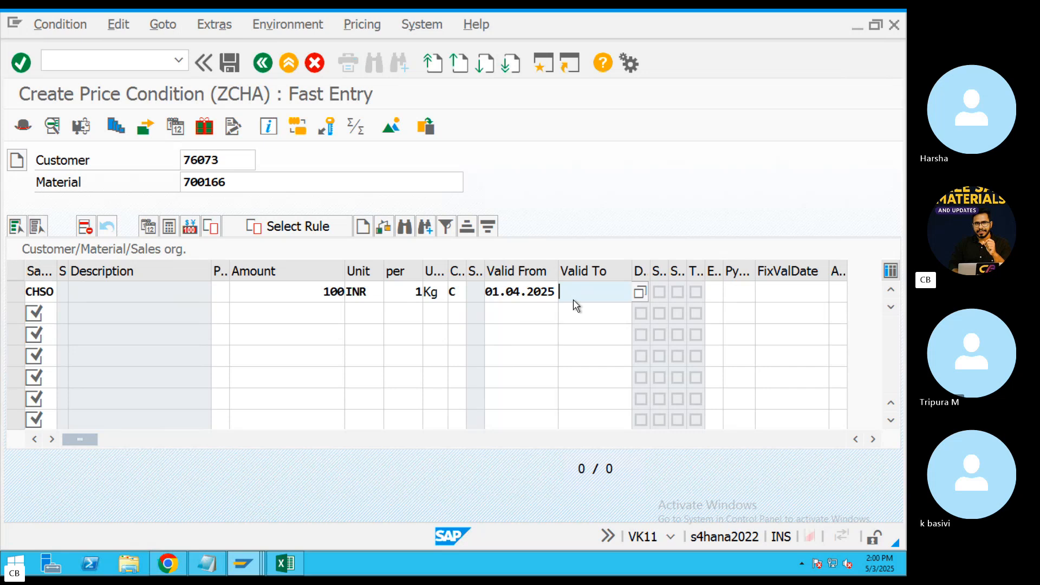
key(Return)
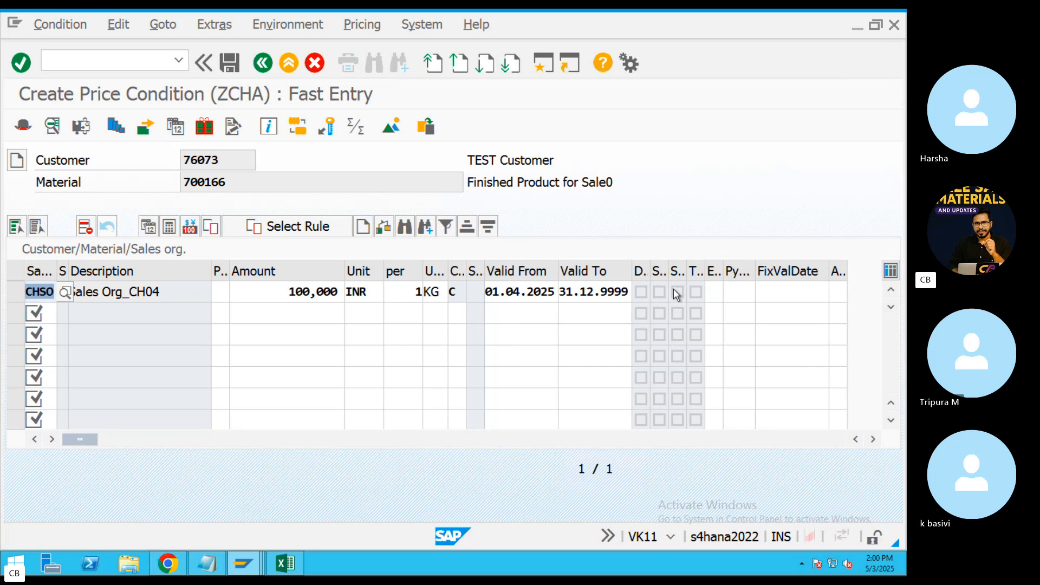
click(230, 63)
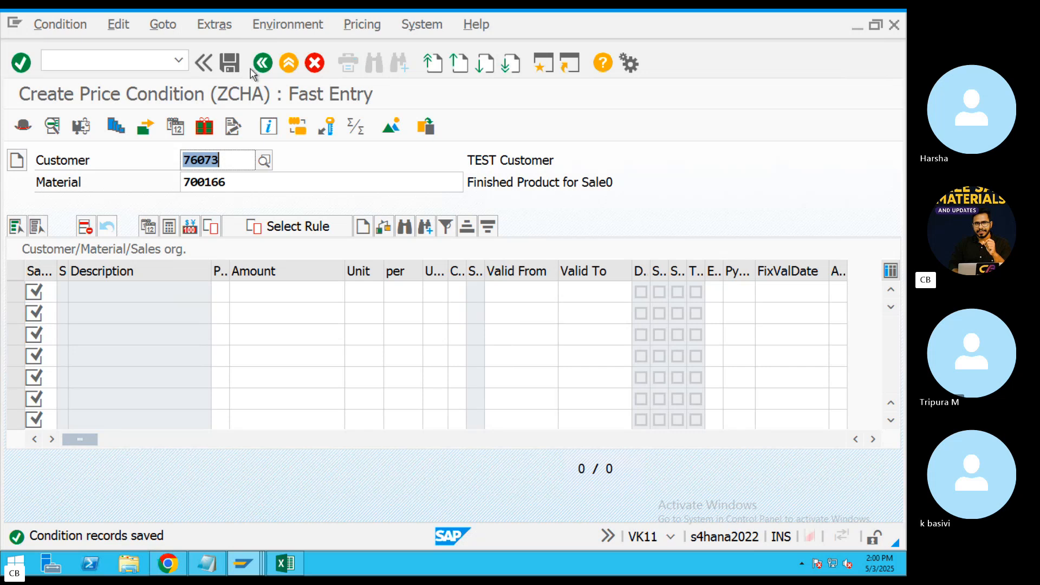
click(253, 68)
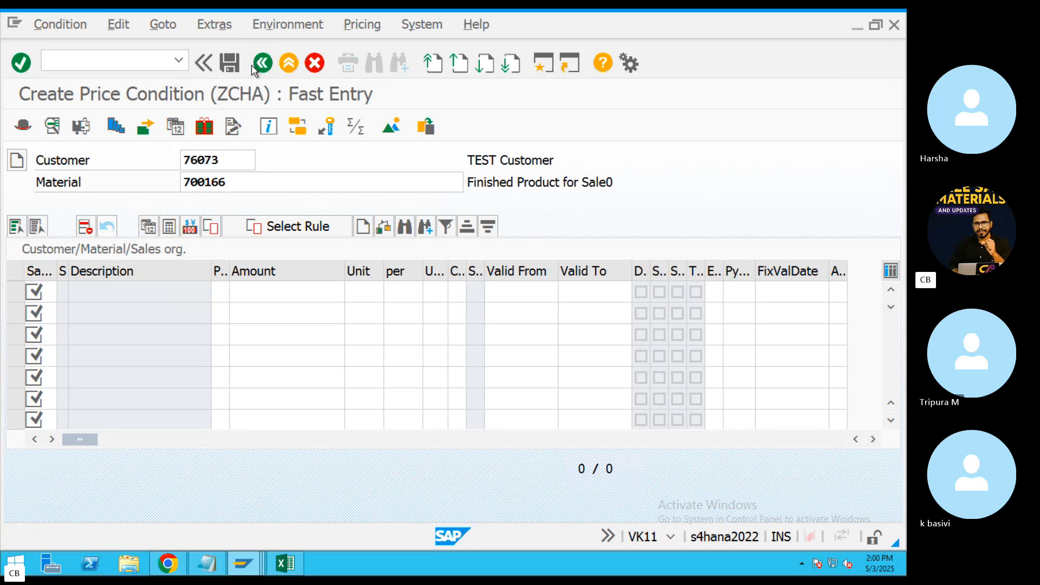
click(263, 64)
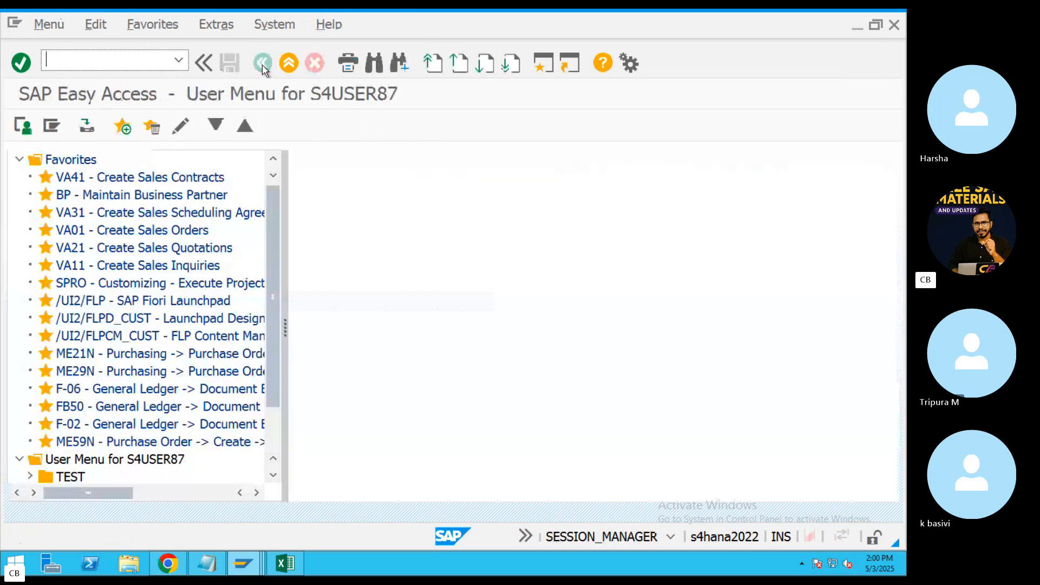
Check which tax calculation procedure is assigned to India (IN) in transaction OBBG.
text(OBBG)
key(Return)
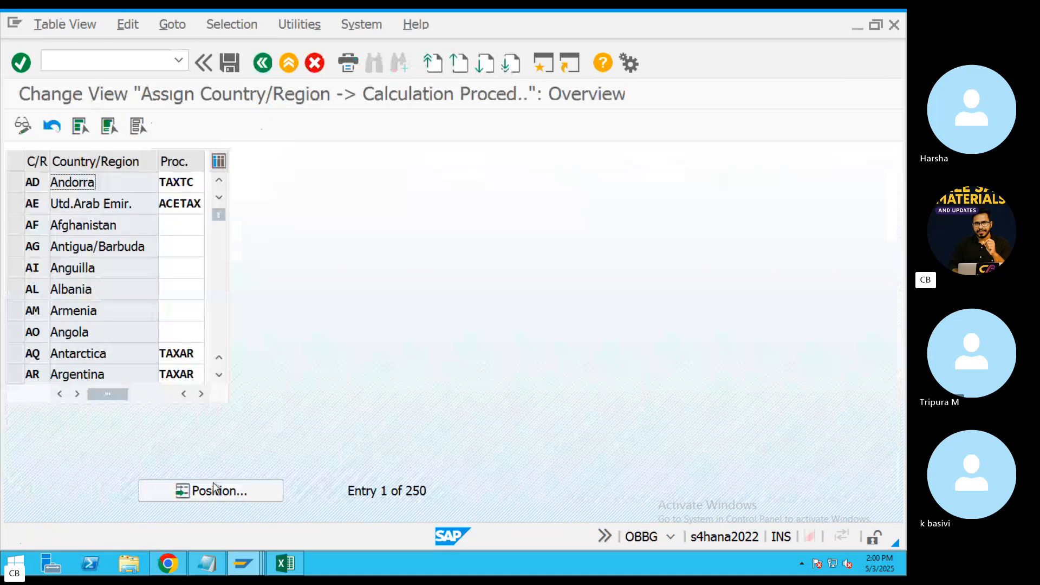
click(214, 489)
text(IN)
key(Return)
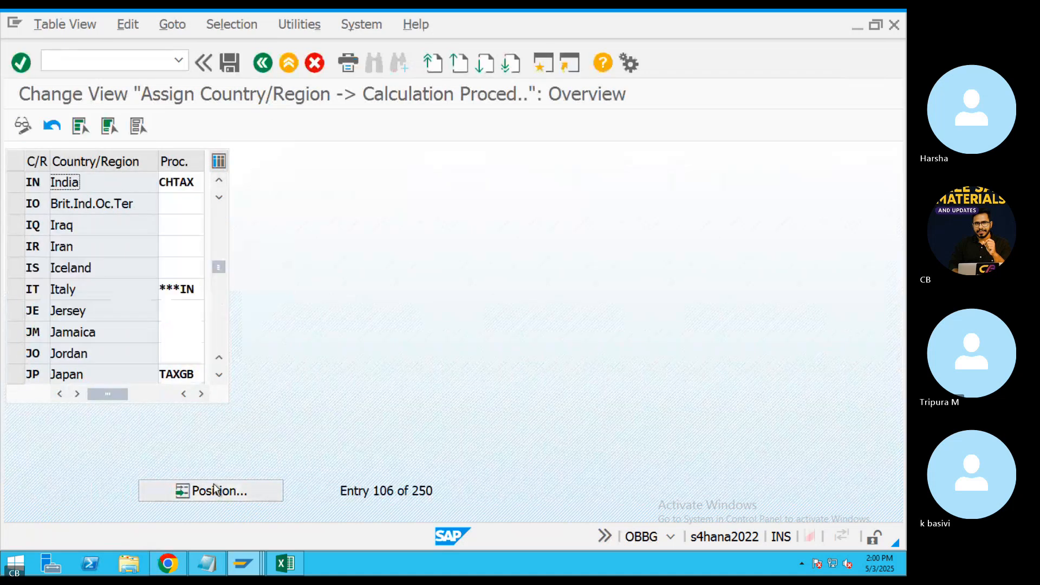
double_click(191, 180)
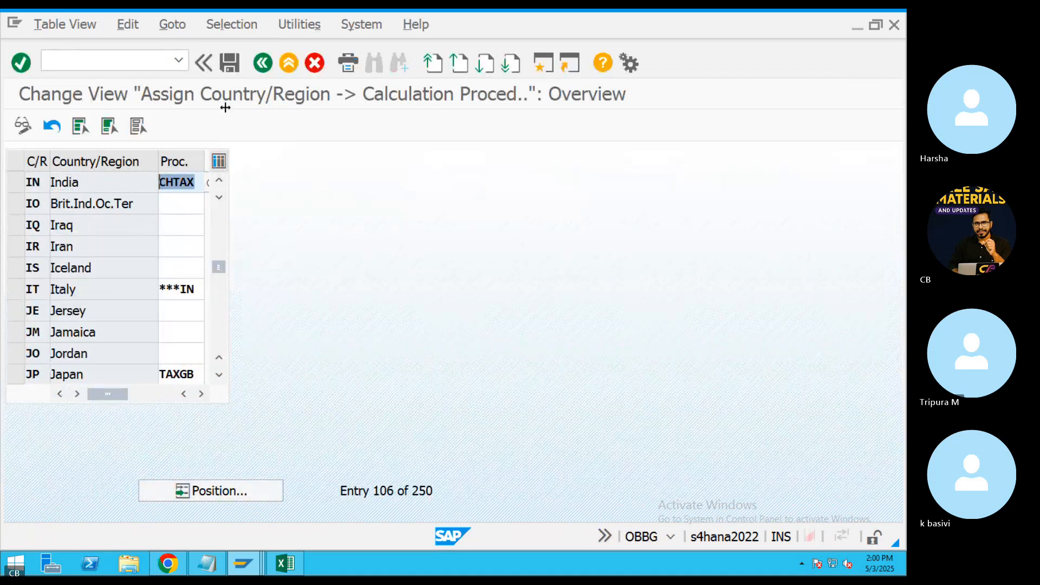
click(288, 64)
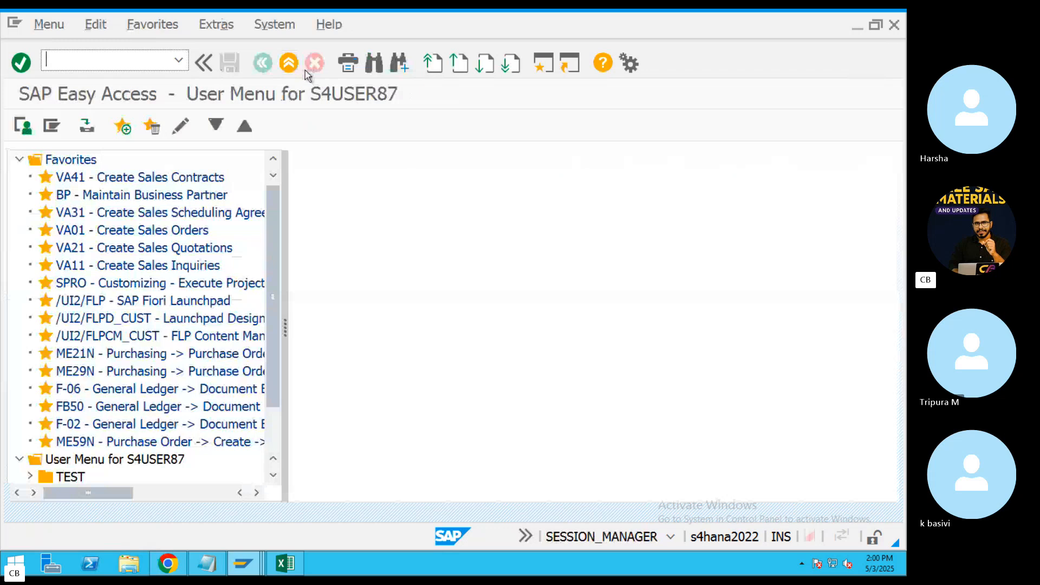
Start a VK11 condition record for type MWST with the Domestic Taxes key combination.
text(VK11)
key(Return)
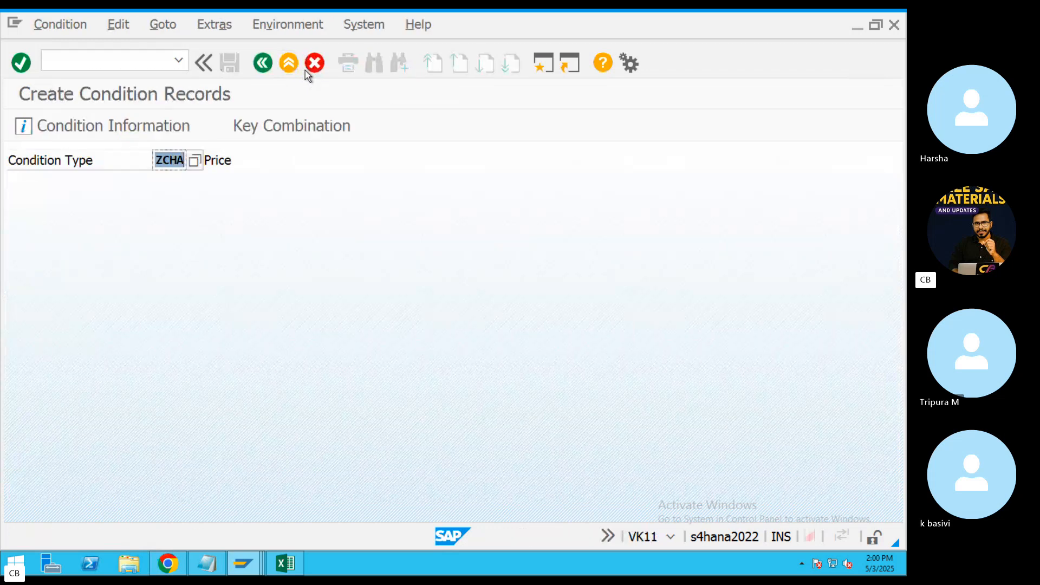
text(MWST)
key(Return)
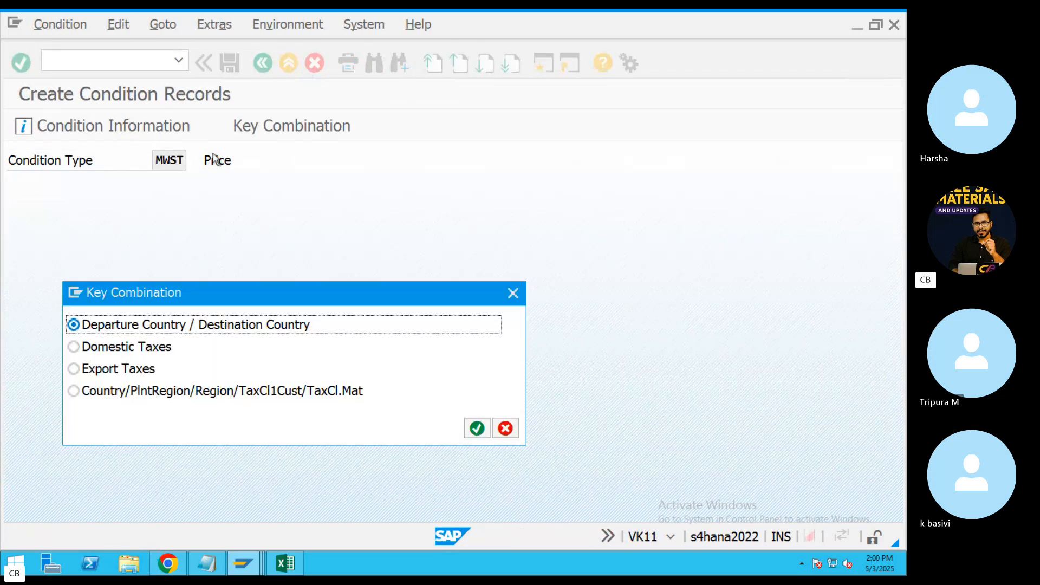
key(Down)
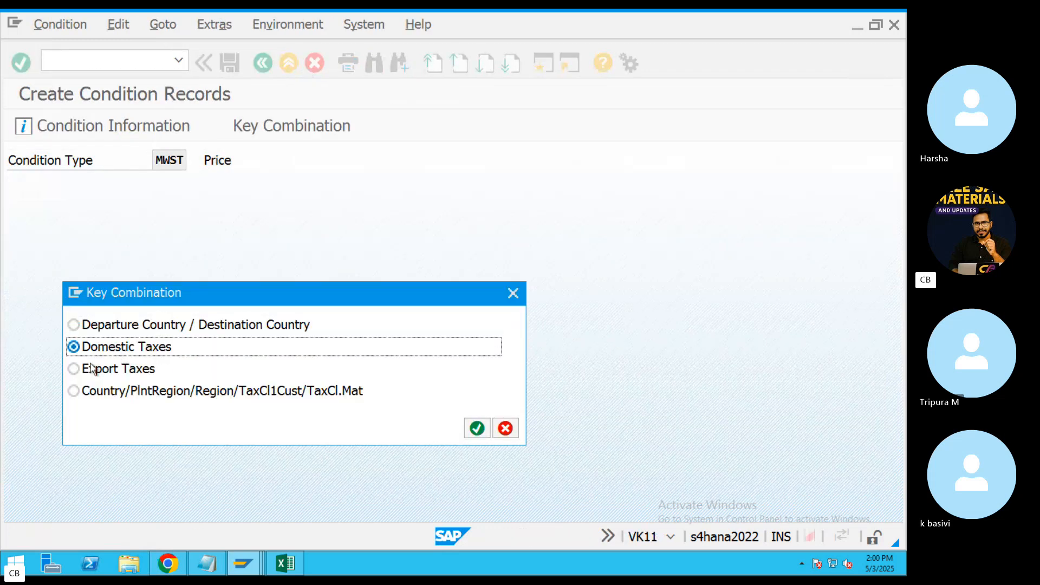
click(477, 428)
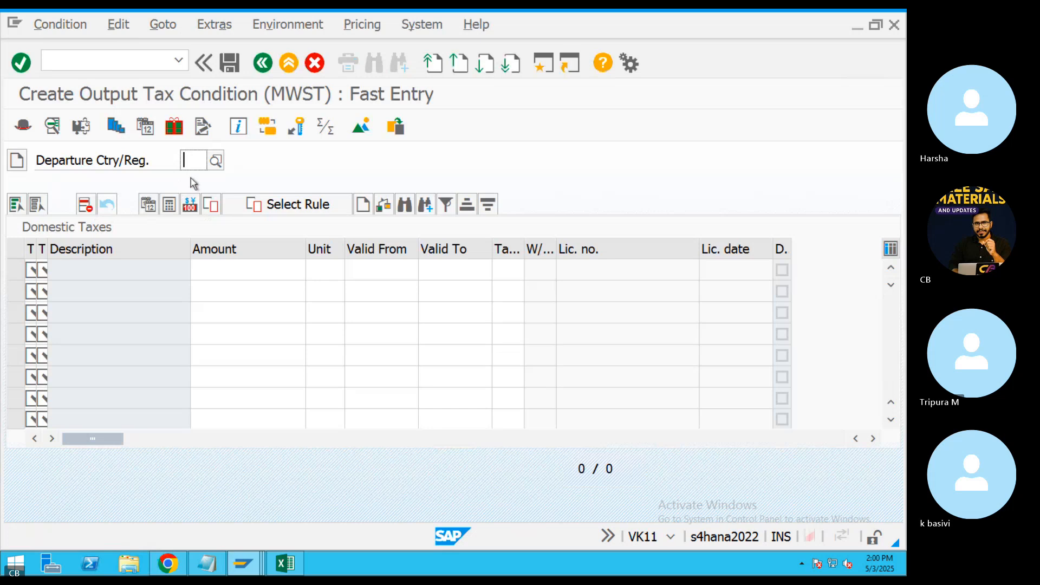
Enter departure country IN and set both the customer and material tax classifications to 1 in the first row.
text(IN)
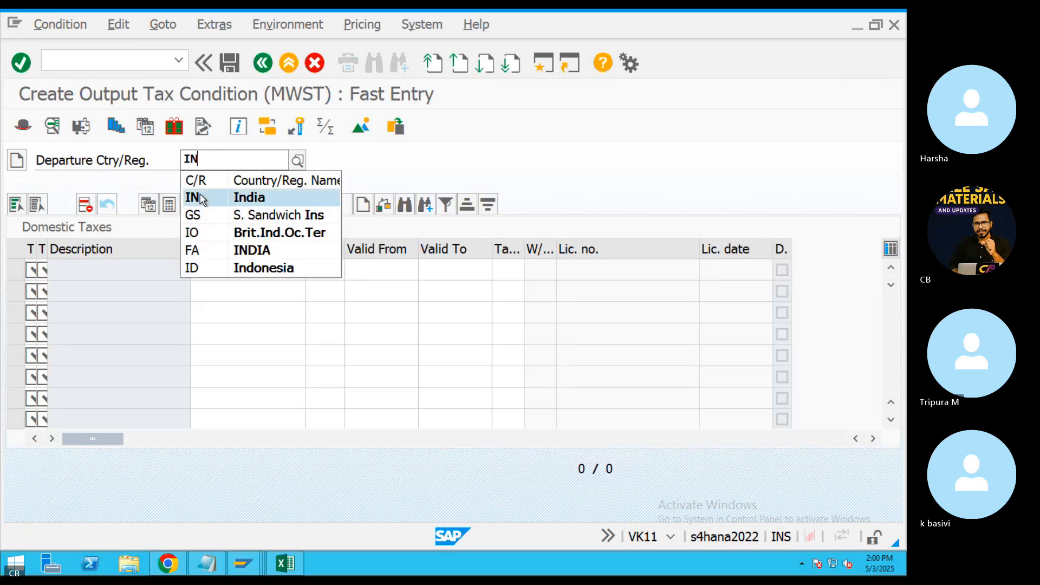
click(34, 264)
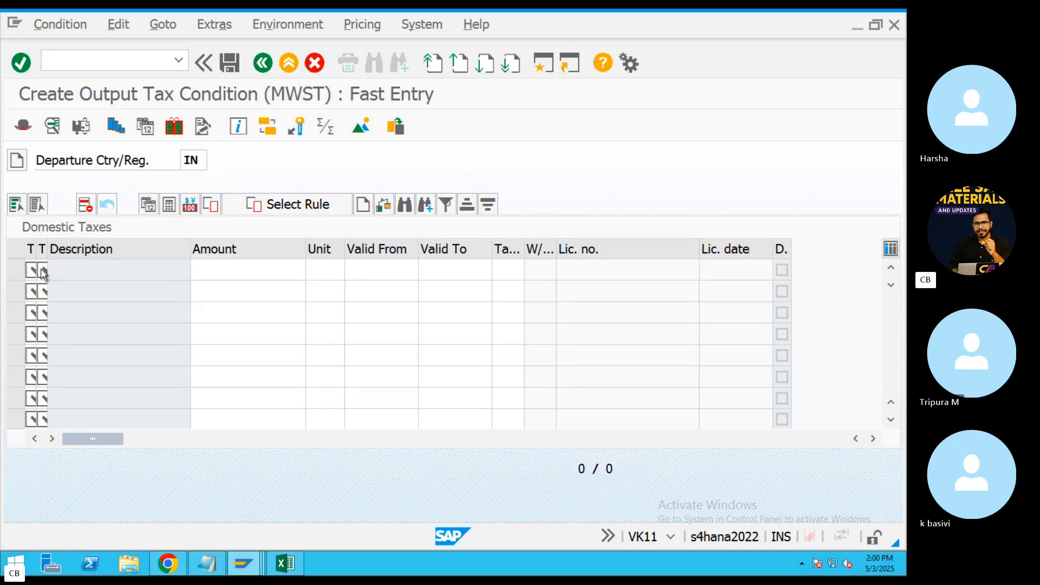
click(43, 273)
scroll(44, 273, down, 6)
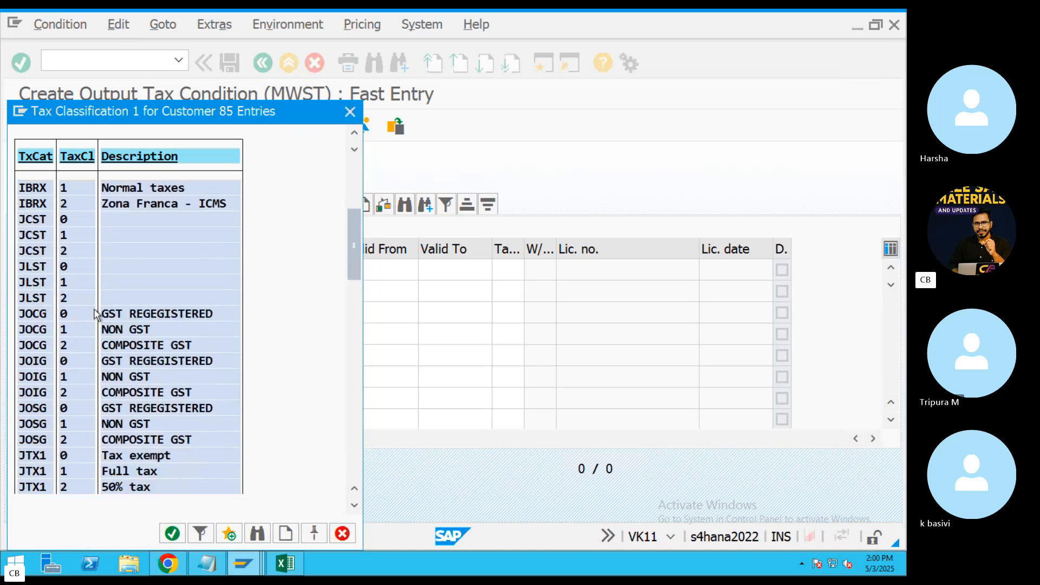
scroll(97, 314, down, 5)
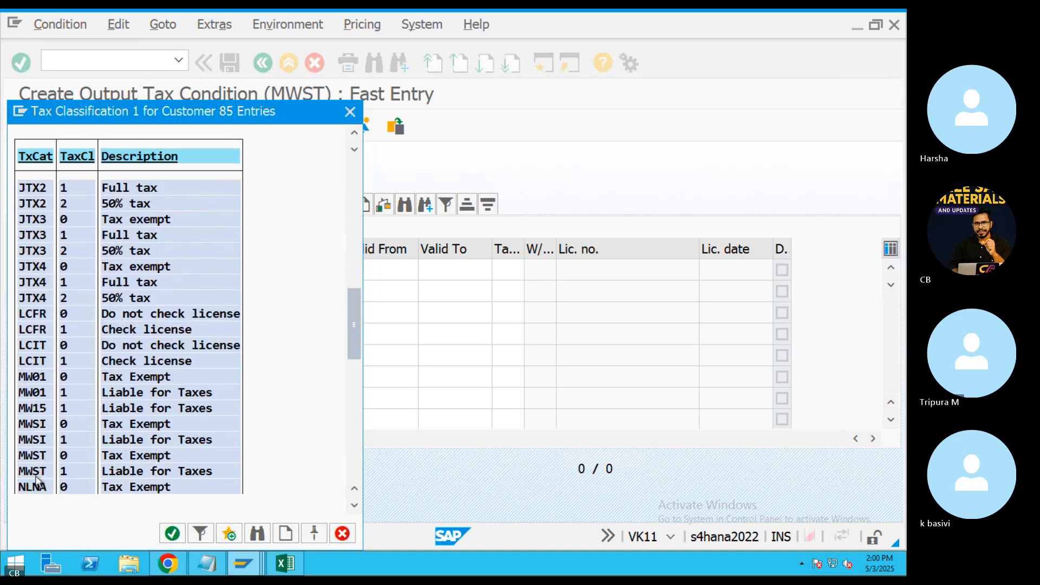
double_click(125, 475)
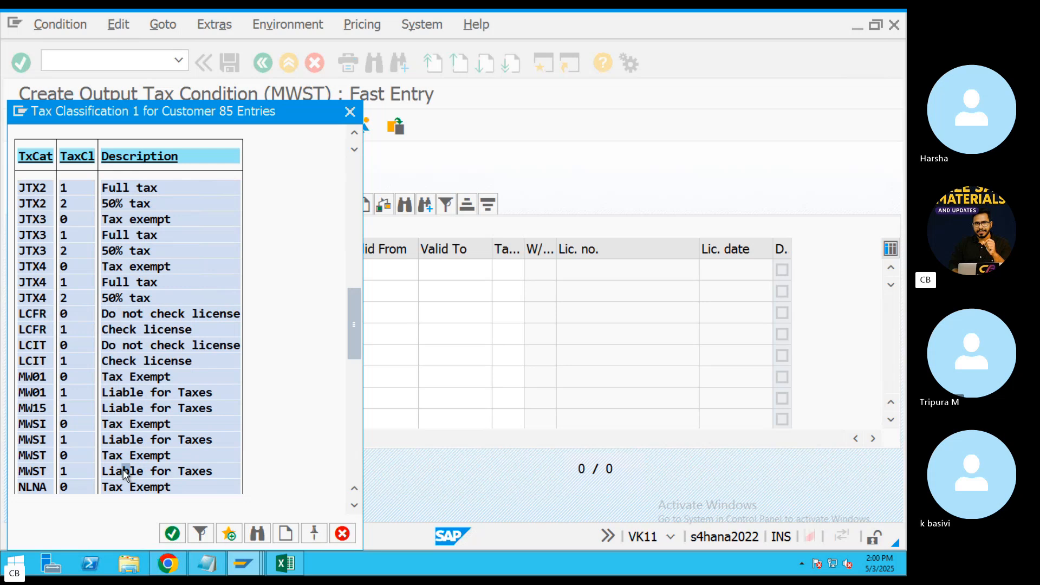
click(45, 269)
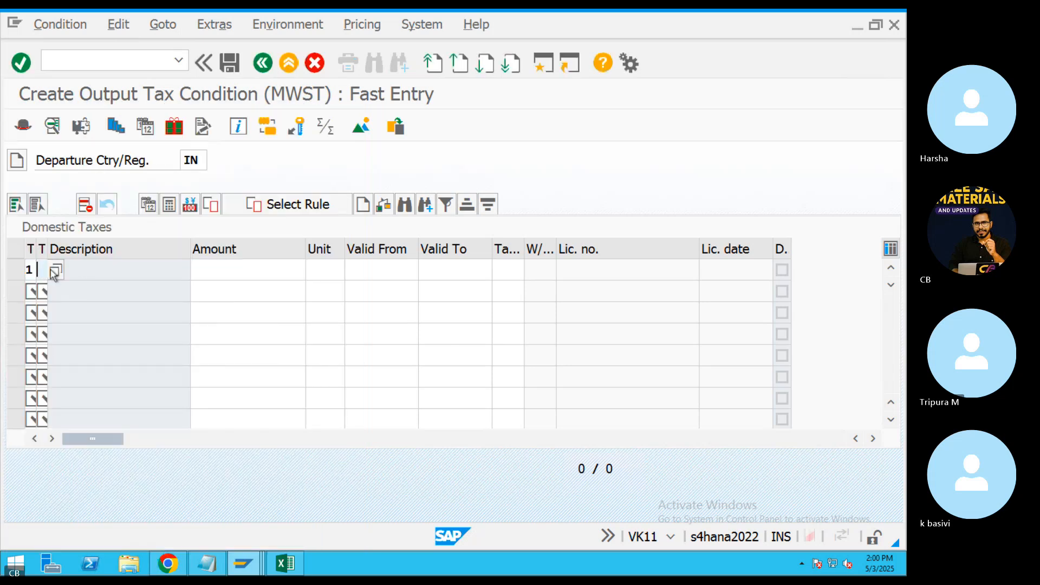
click(54, 269)
double_click(84, 295)
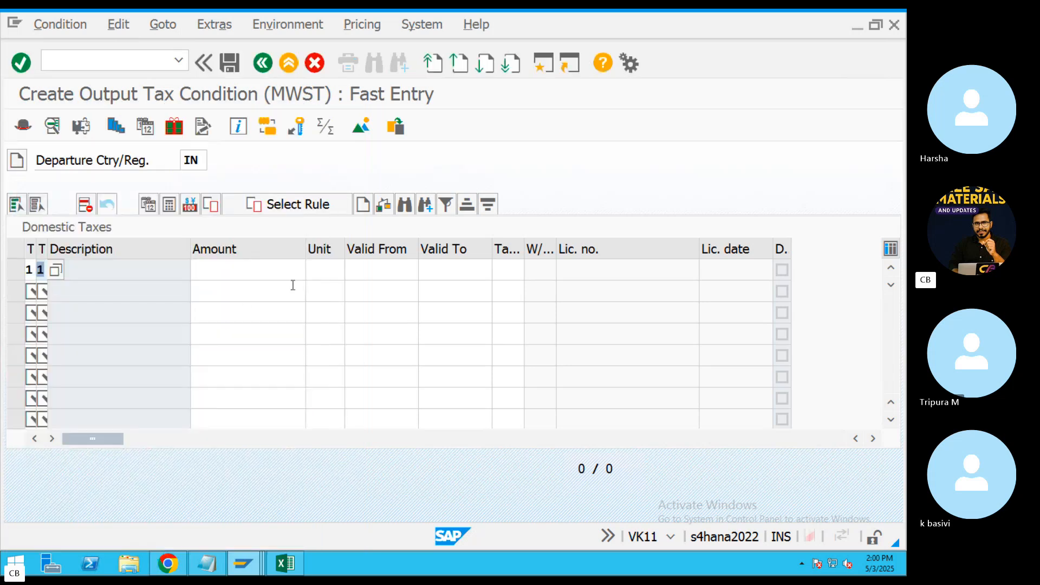
Set valid-from date 01.04.2025 and tax code C8 on the tax row, and save the MWST record, accepting the overlapping validity period.
click(316, 273)
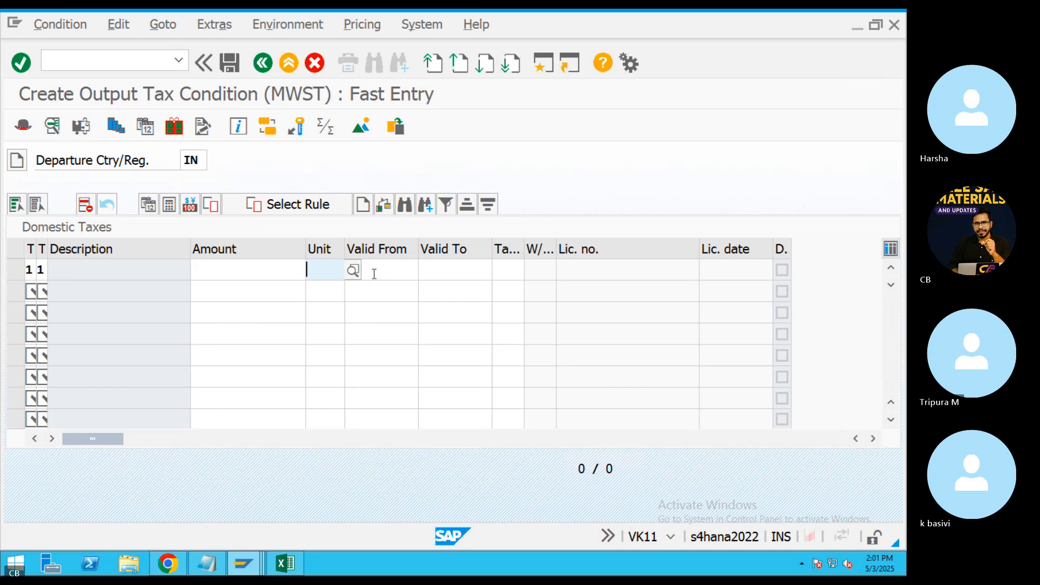
click(374, 273)
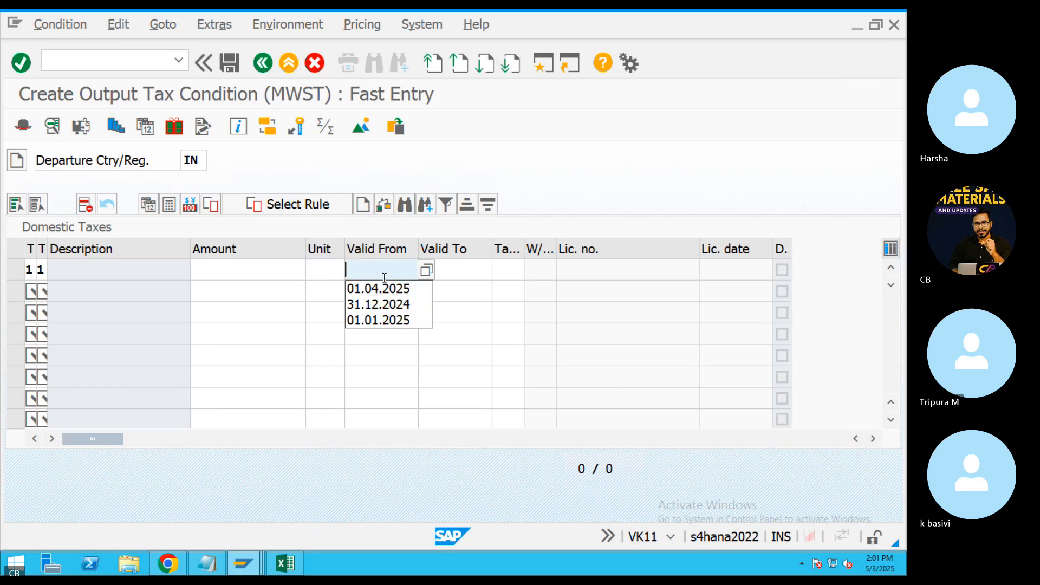
click(382, 287)
click(503, 270)
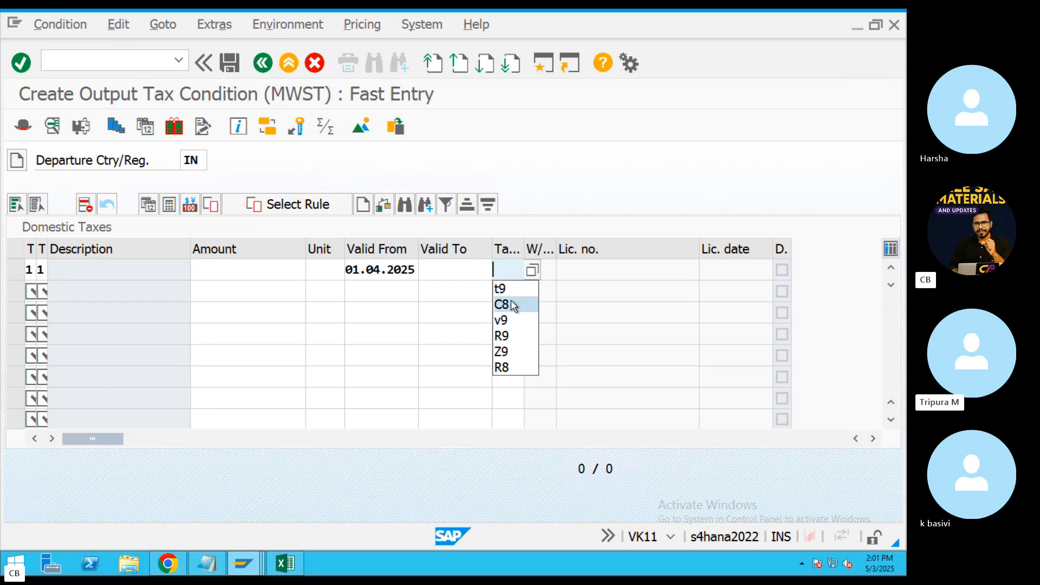
click(513, 306)
key(Return)
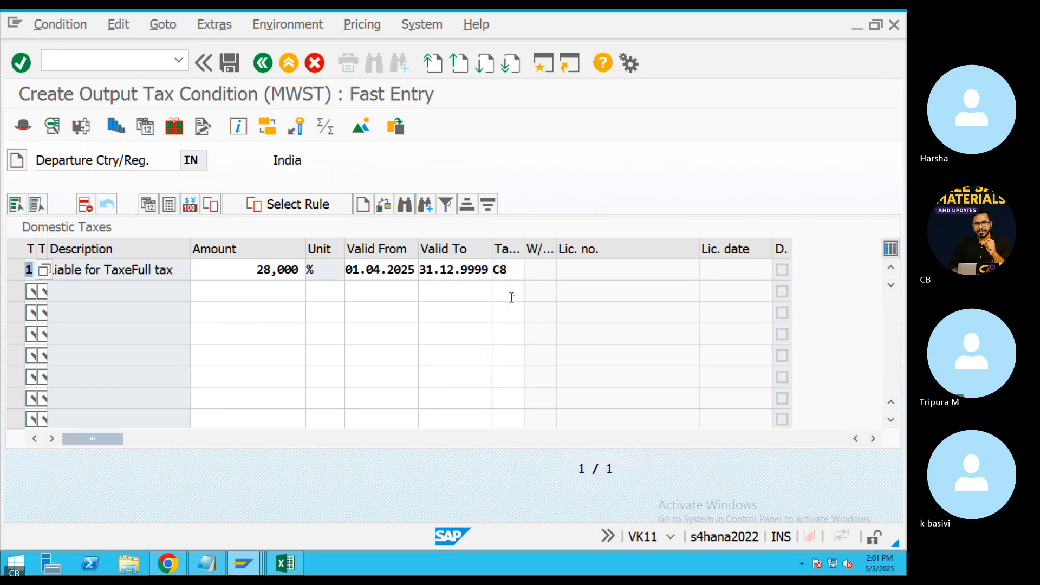
click(230, 63)
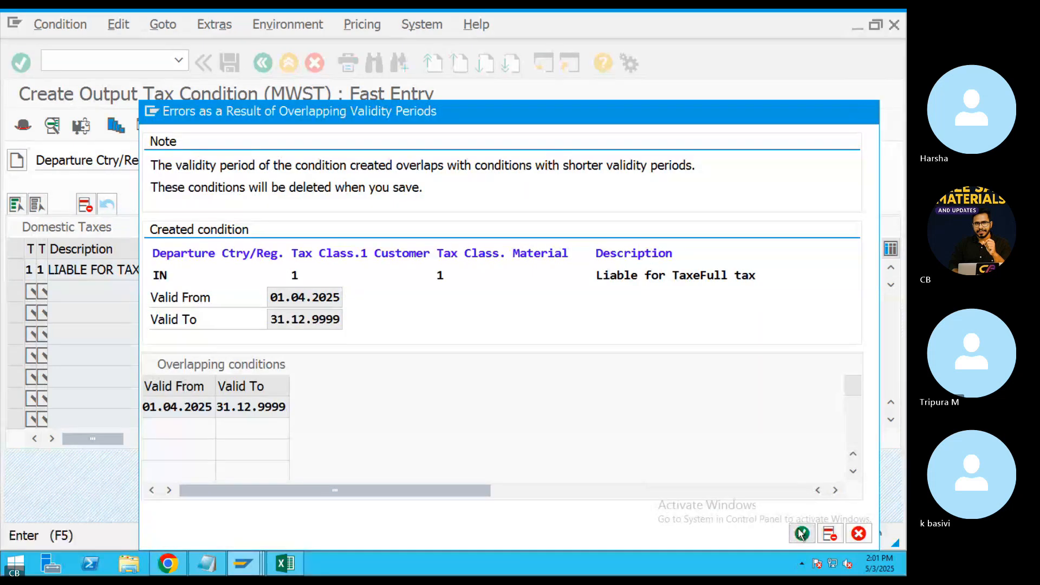
click(801, 533)
click(288, 62)
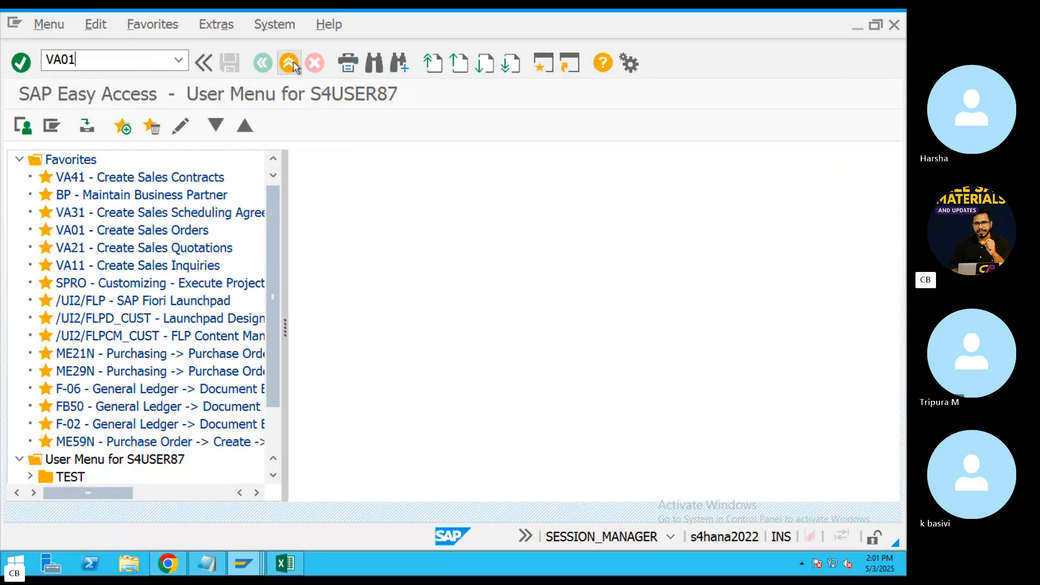
Start transaction VA01 with order type OR, distribution channel C* and division C* for sales organization CHSO.
key(Return)
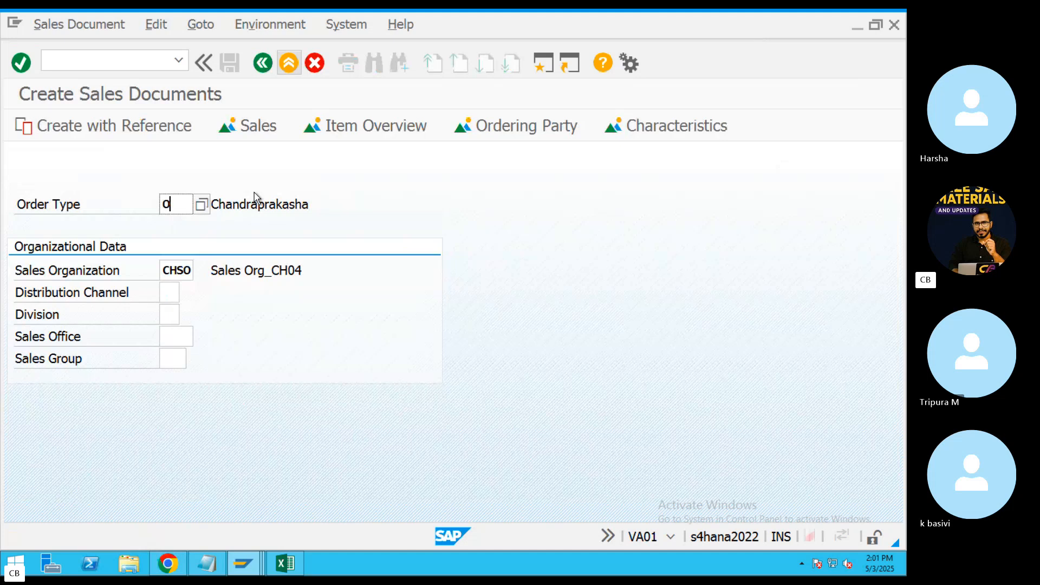
click(170, 296)
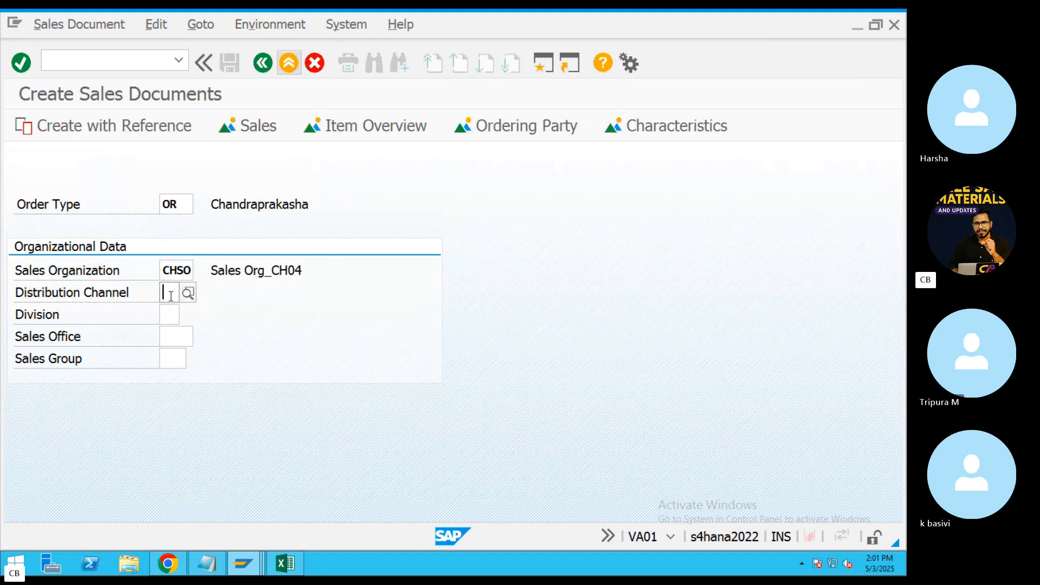
text(C)
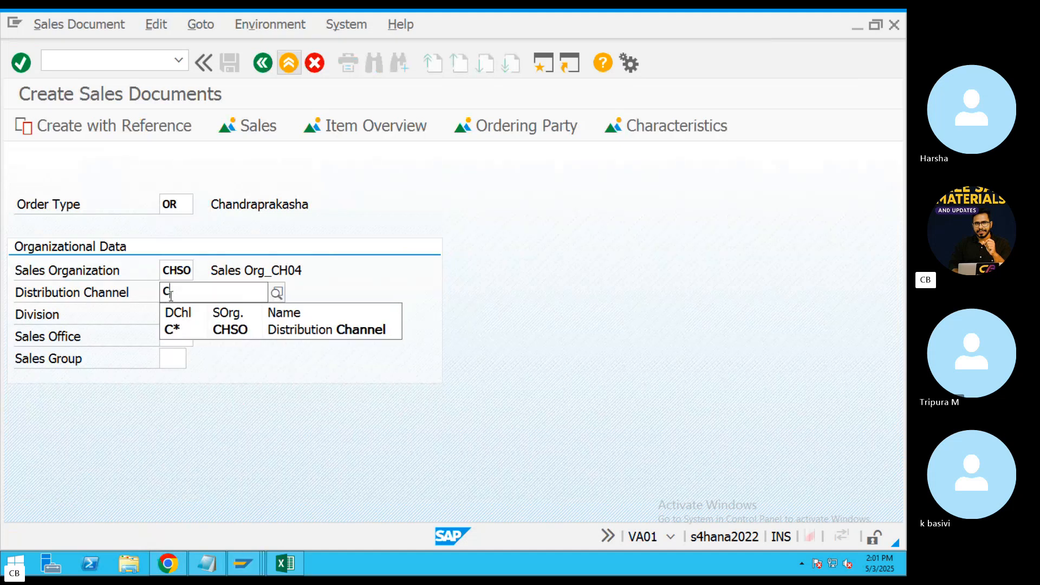
click(175, 330)
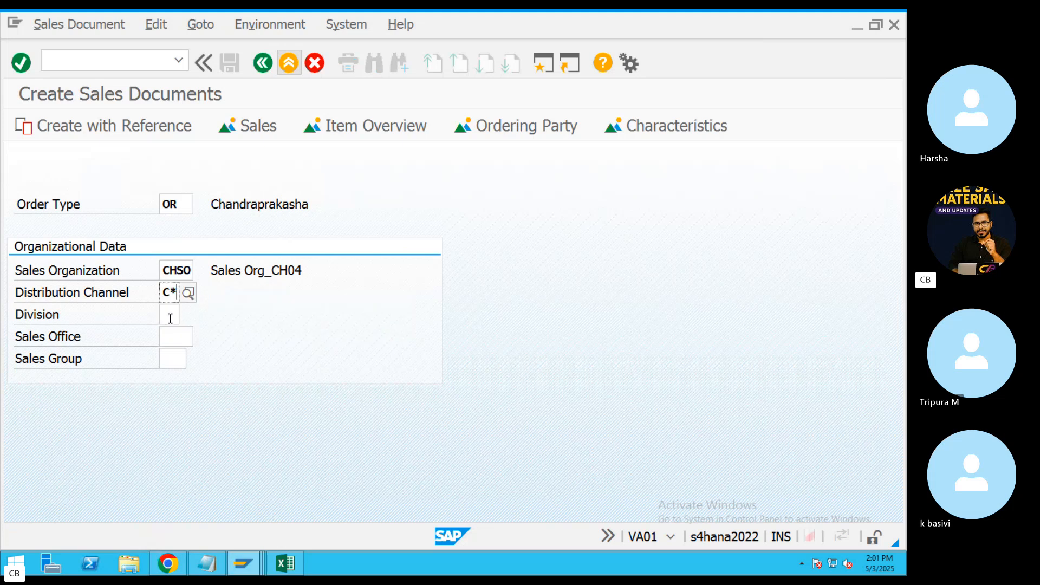
click(197, 316)
text(C*)
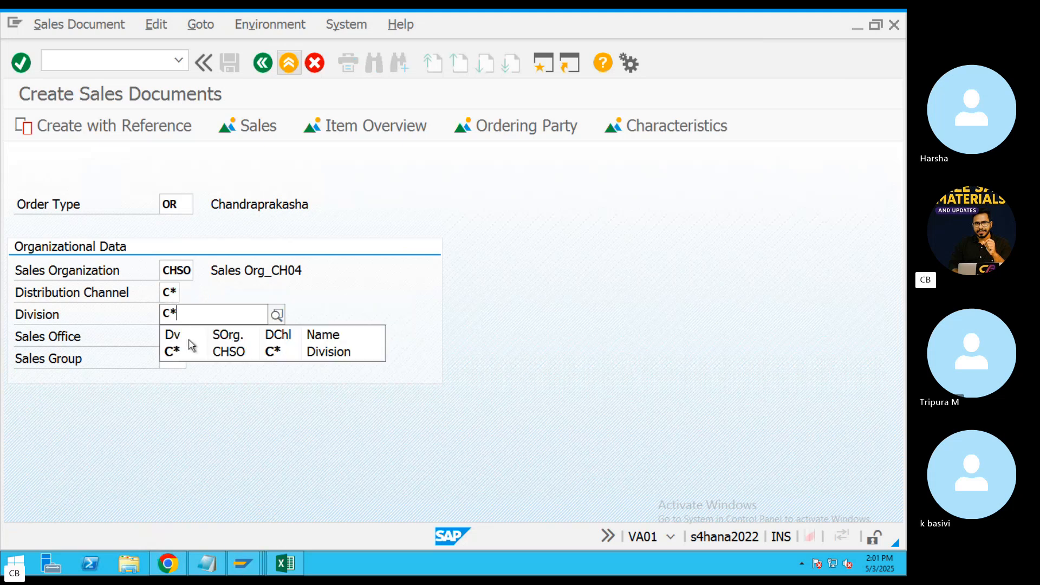
click(173, 350)
Choose sales office CHSO and sales group CHG, and open the standard order's overview.
click(174, 336)
click(201, 337)
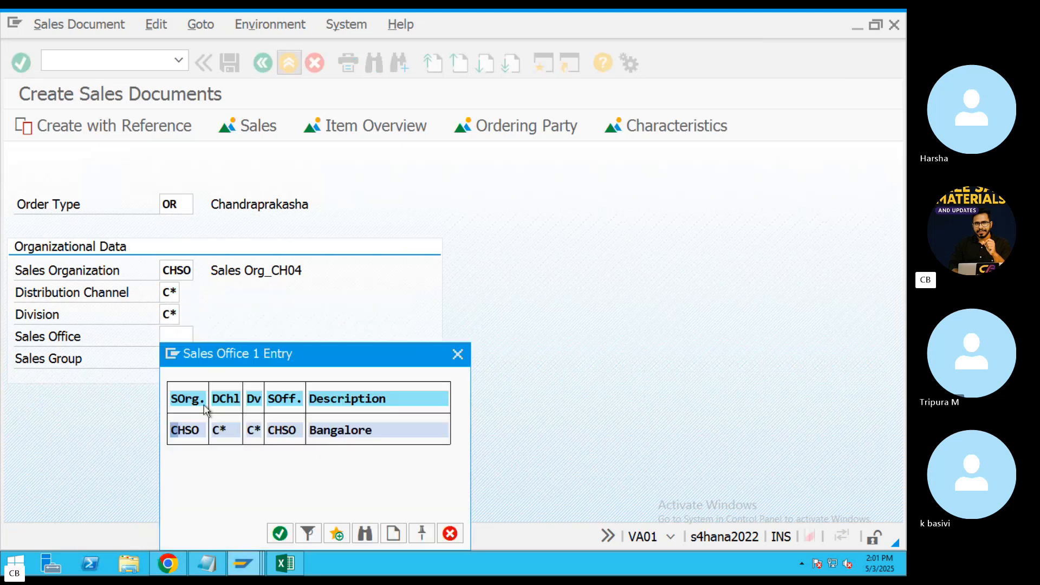
double_click(181, 427)
click(186, 359)
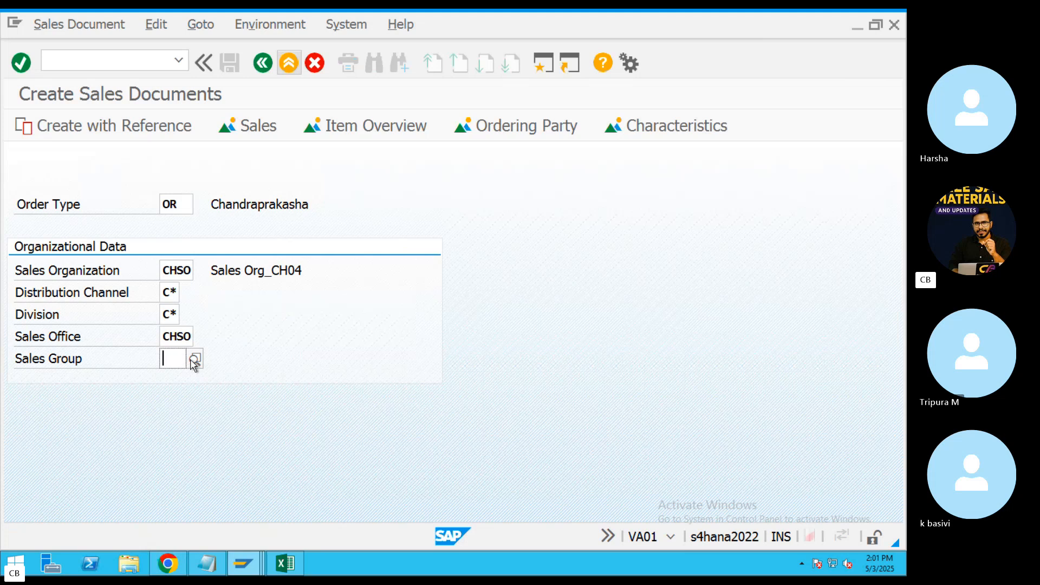
click(194, 358)
double_click(182, 427)
key(Return)
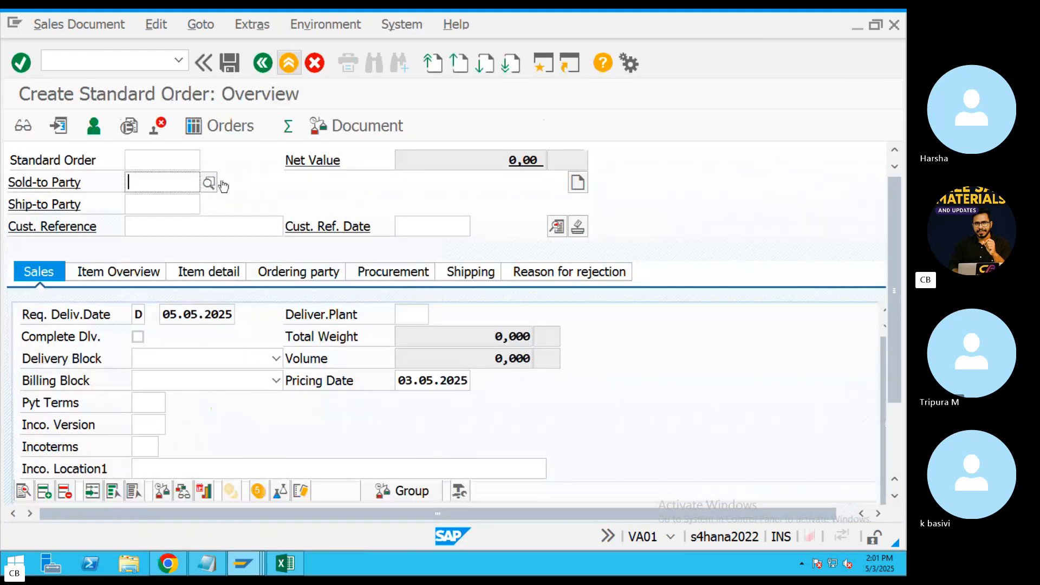
Select the customer with search term TEST in Hyderabad as sold-to party and enter the customer reference.
click(208, 182)
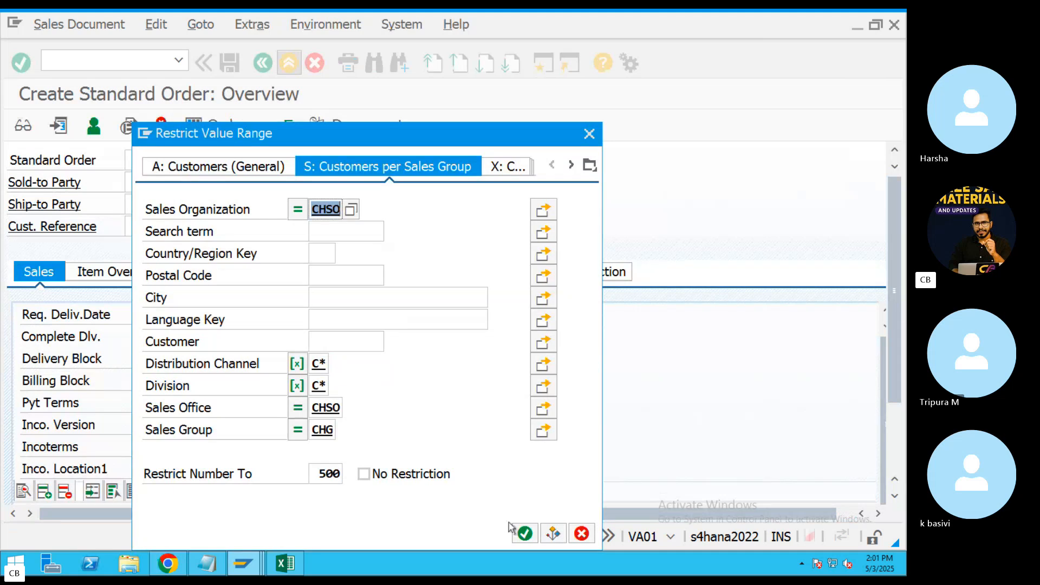
click(523, 532)
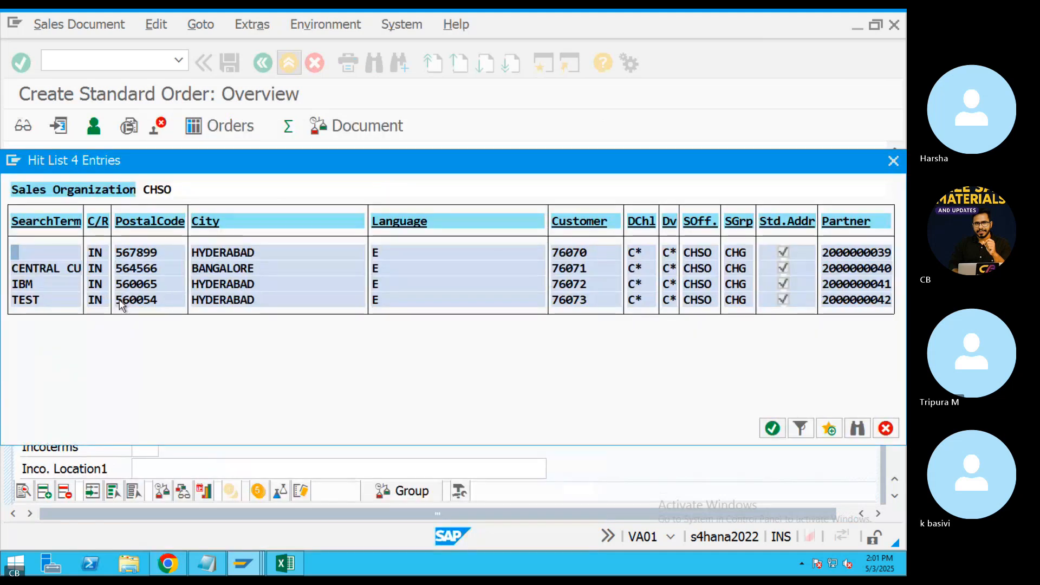
double_click(121, 304)
click(156, 231)
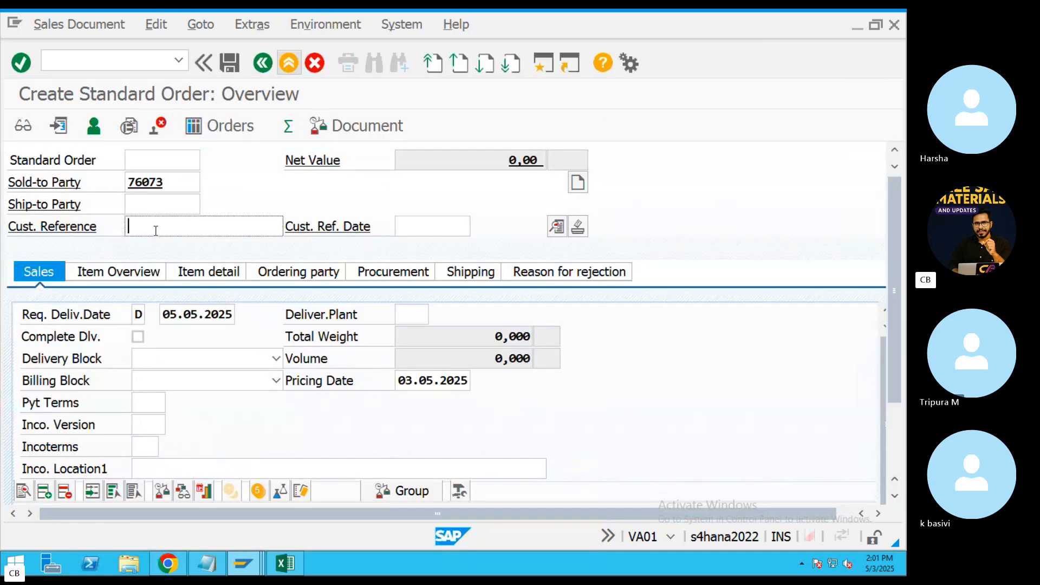
text(CUST343)
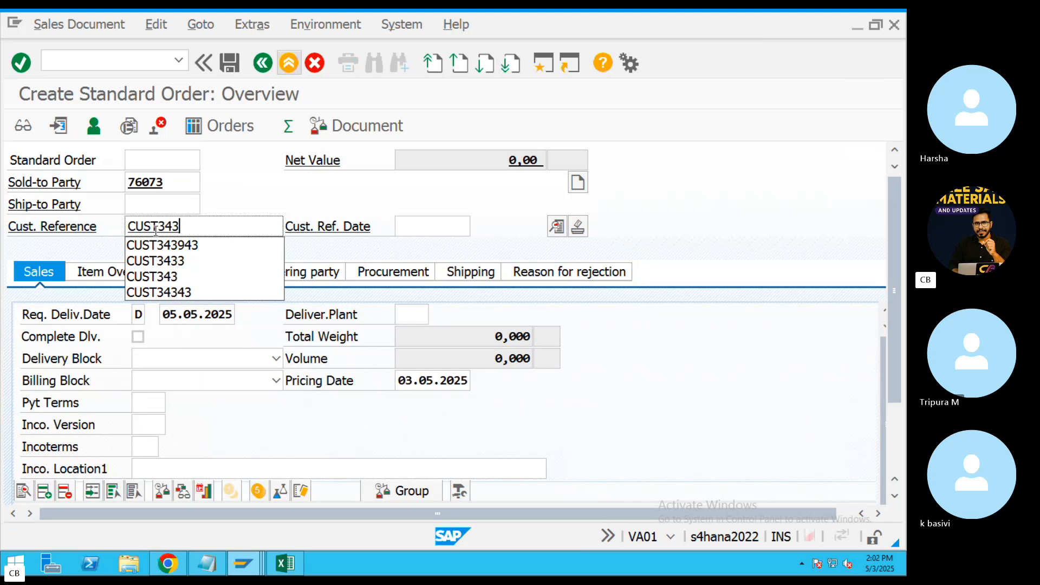
Set the customer reference date to 03.05.2025 and choose CHAB (Bangalore_Plant) as the delivering plant.
click(441, 225)
click(479, 226)
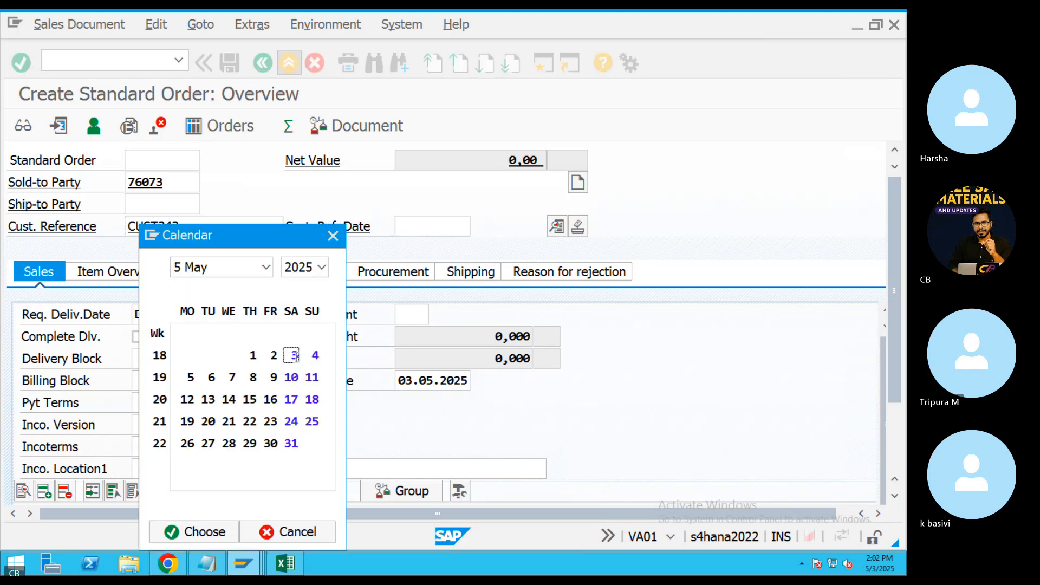
double_click(293, 357)
click(404, 318)
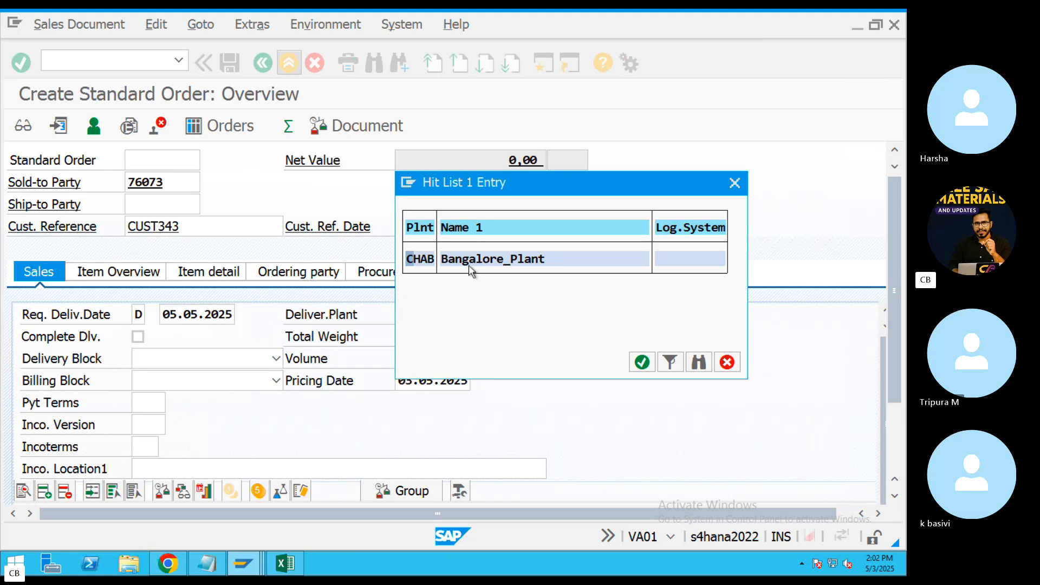
double_click(468, 262)
Choose payment terms 0001 for the order, and return to the order from the business partner display.
click(158, 400)
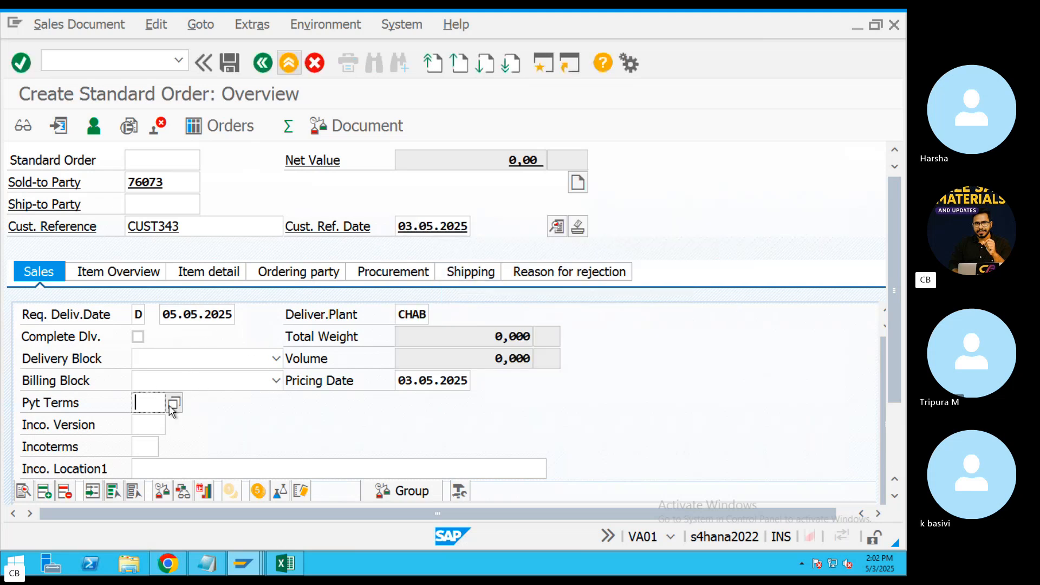
click(171, 403)
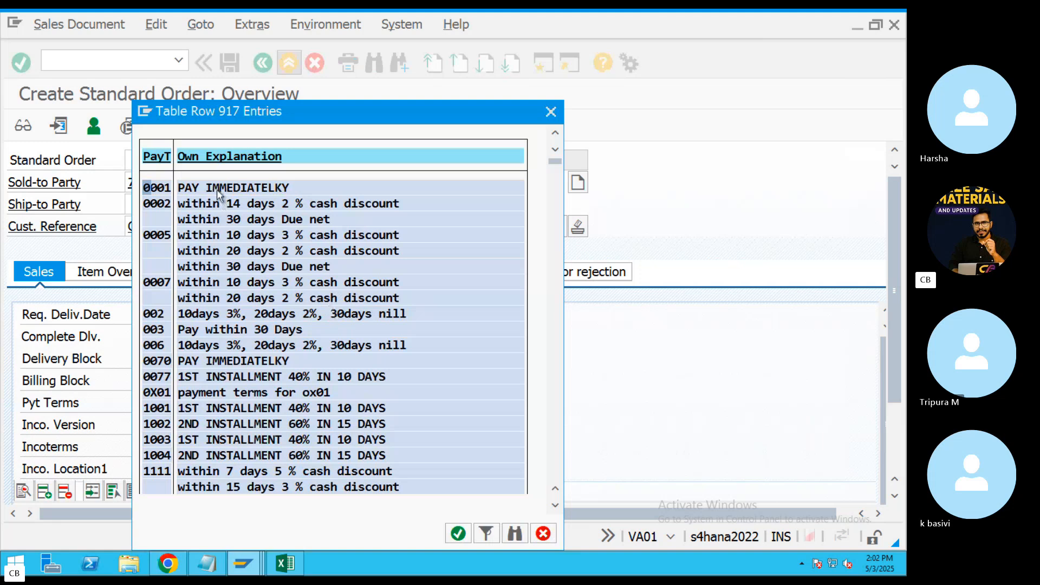
double_click(217, 189)
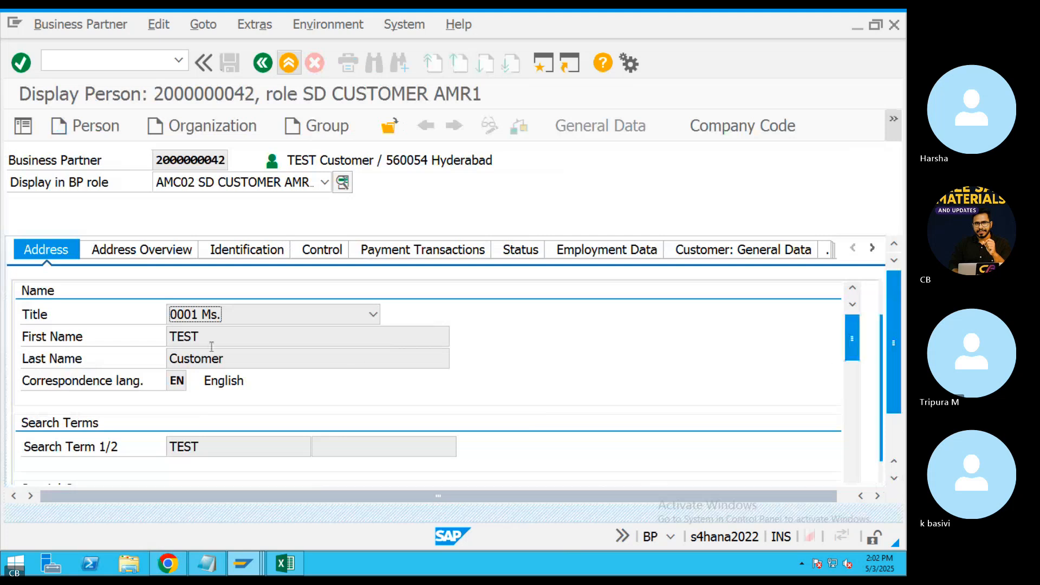
click(262, 64)
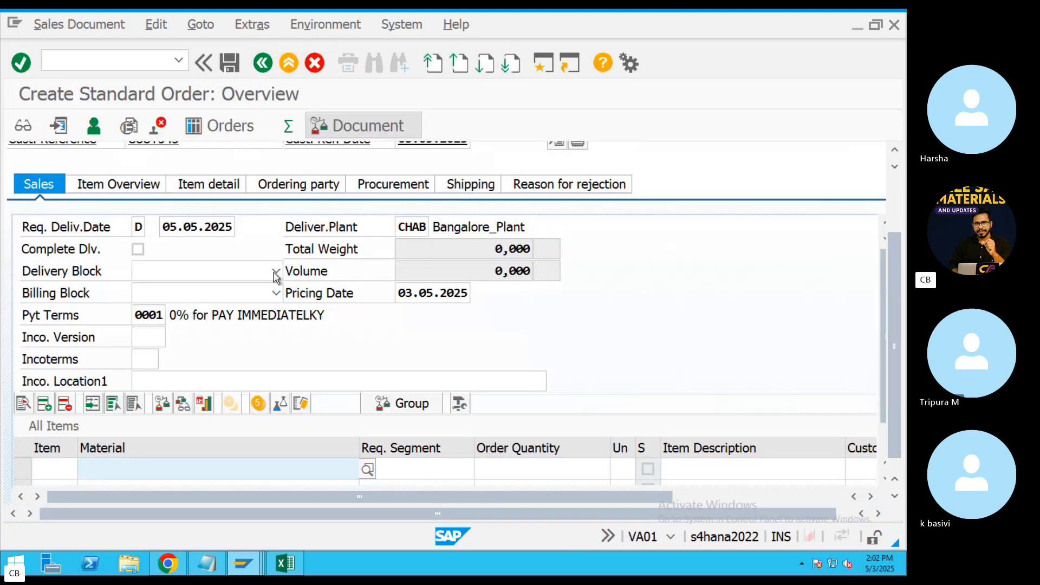
Set the order's Incoterms to CFR with HDY as Incoterms location 1.
click(152, 359)
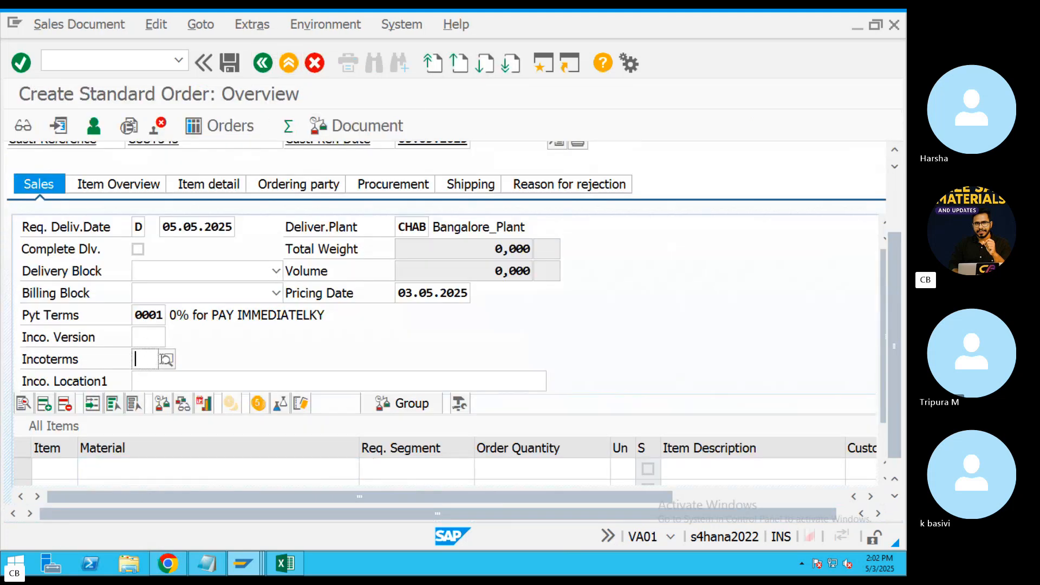
click(167, 360)
key(Return)
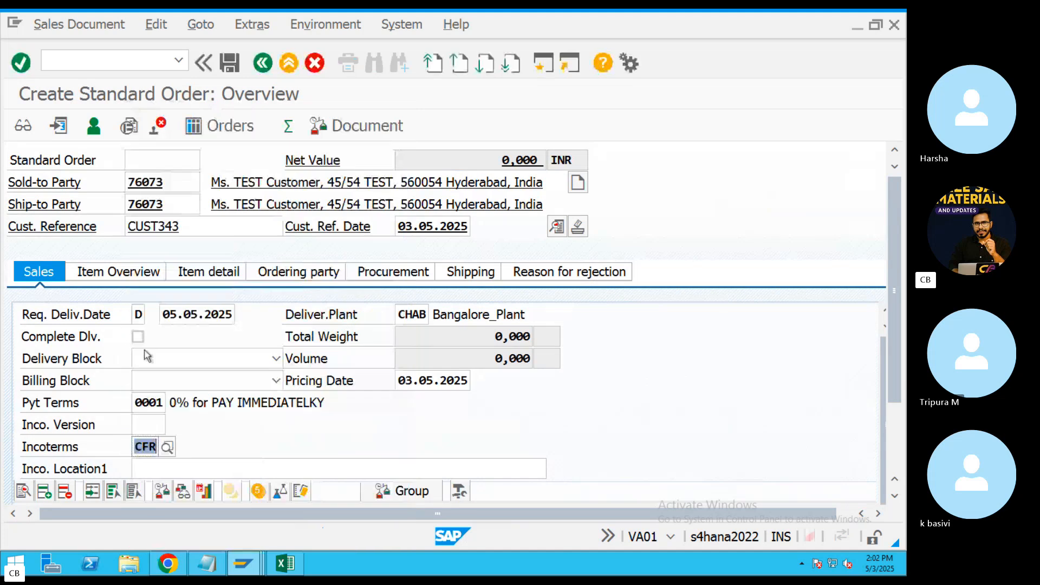
scroll(896, 396, down, 3)
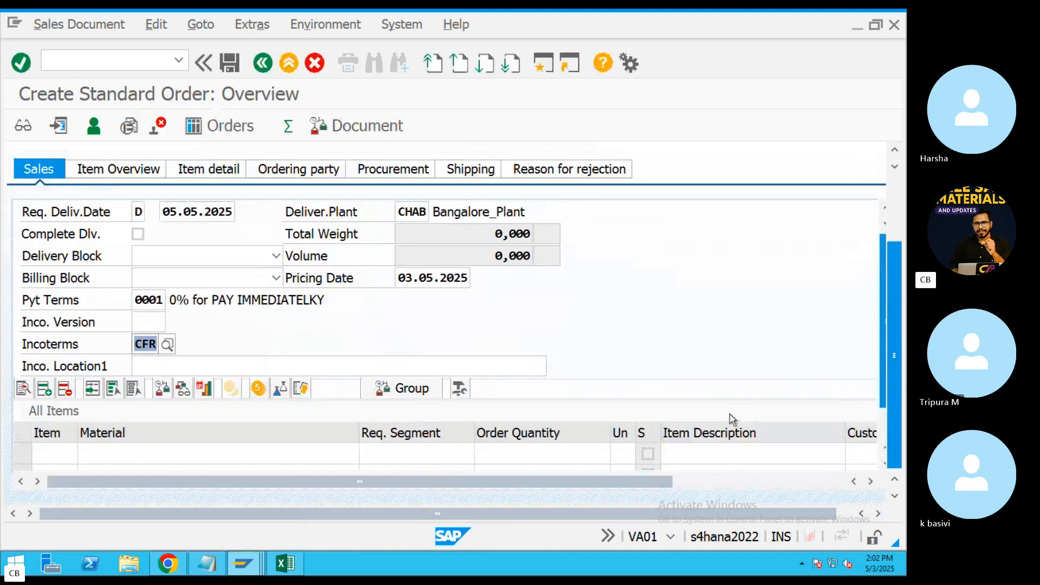
click(153, 367)
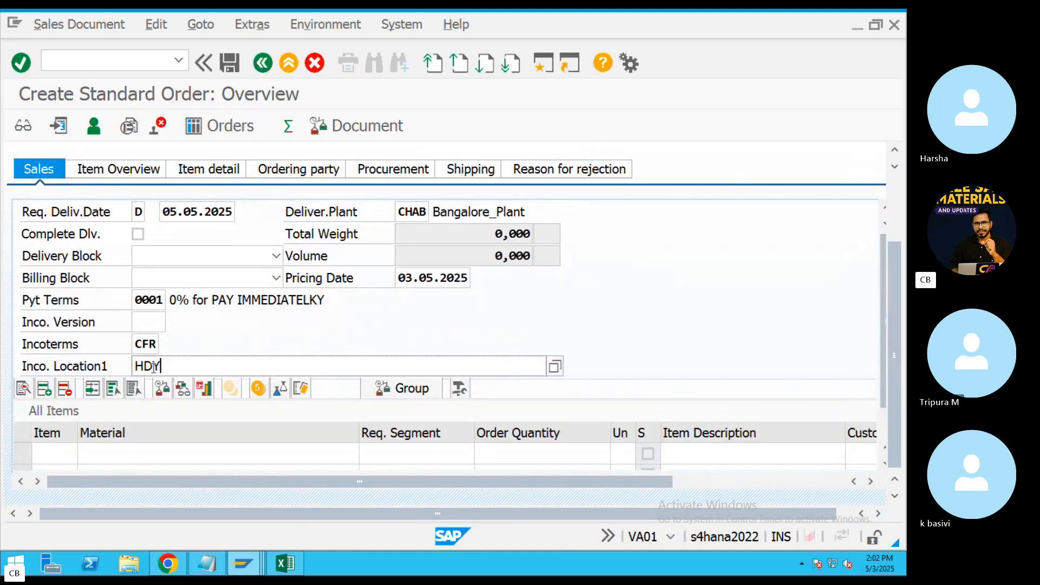
Copy material number 700166 from the Skype chat and enter it as the material of the first order item.
click(119, 450)
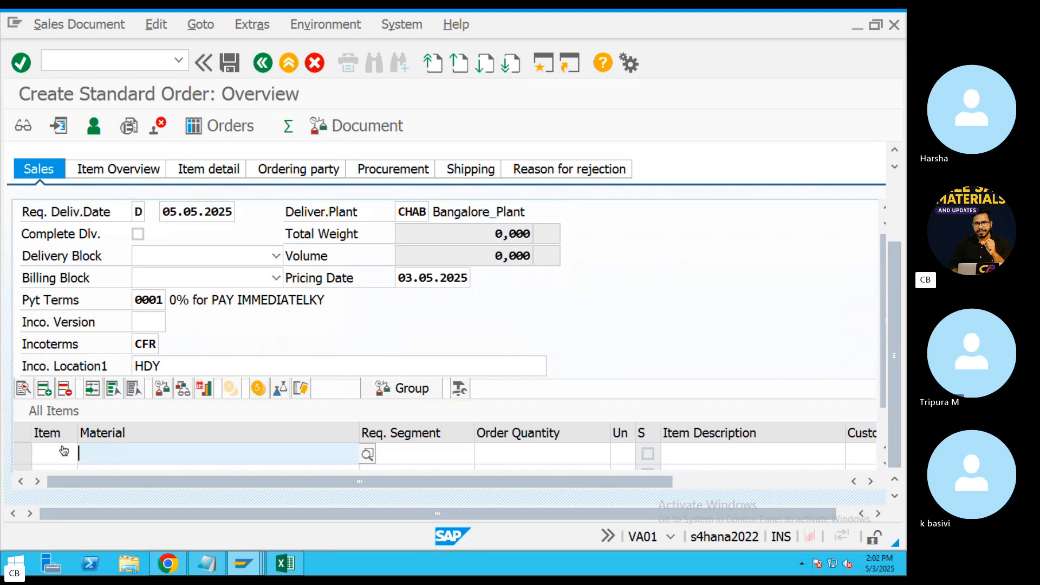
key(super+Tab)
drag(843, 441, 817, 444)
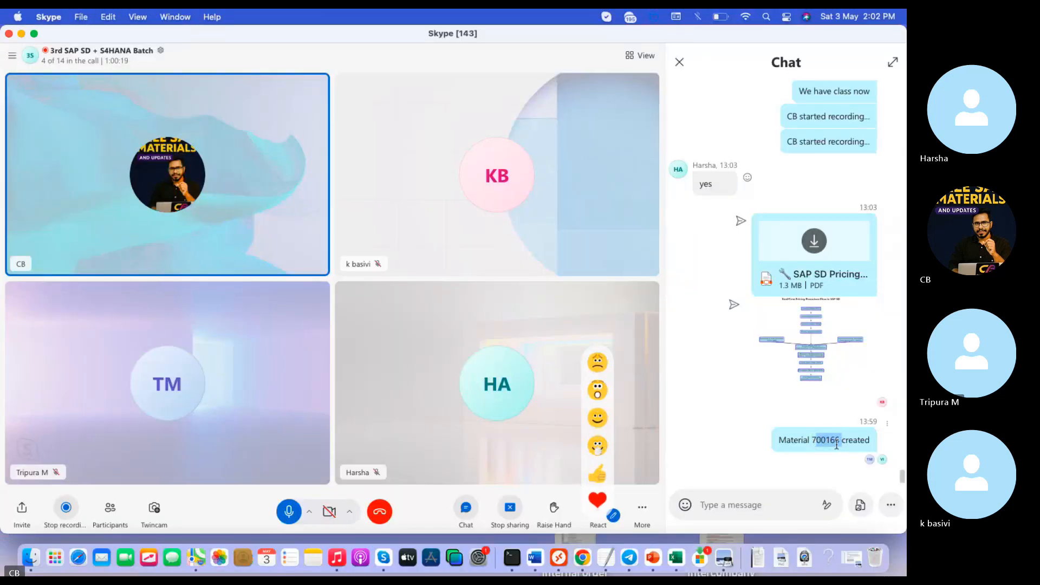
click(840, 442)
double_click(840, 443)
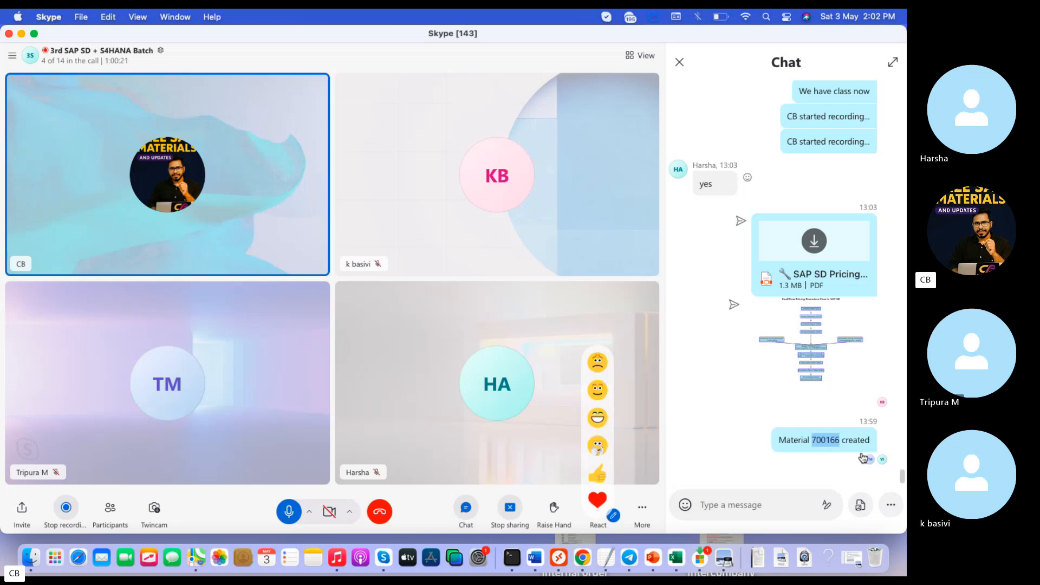
key(super+c)
key(super+Tab)
click(248, 204)
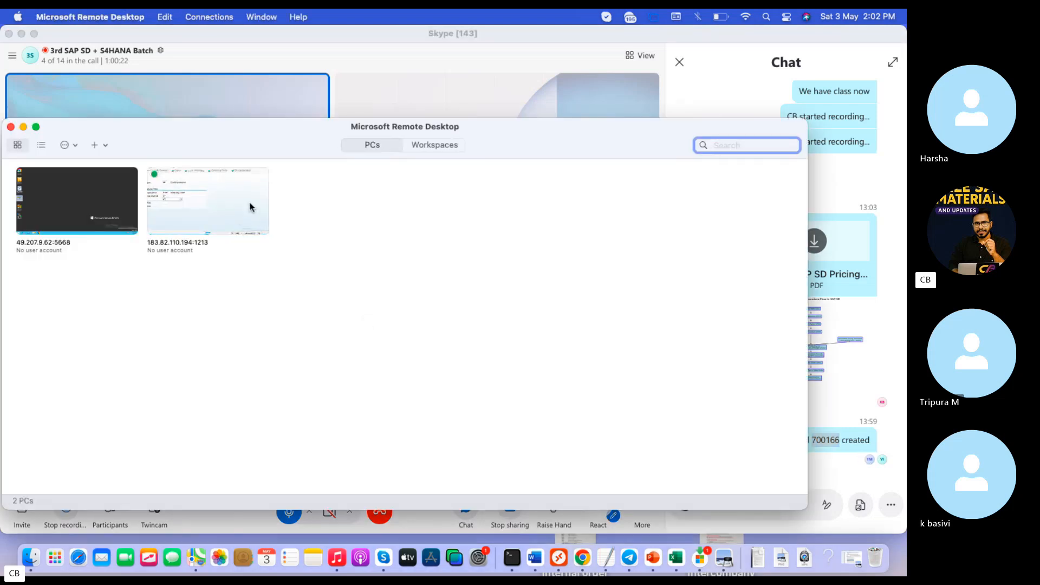
key(Return)
key(super+v)
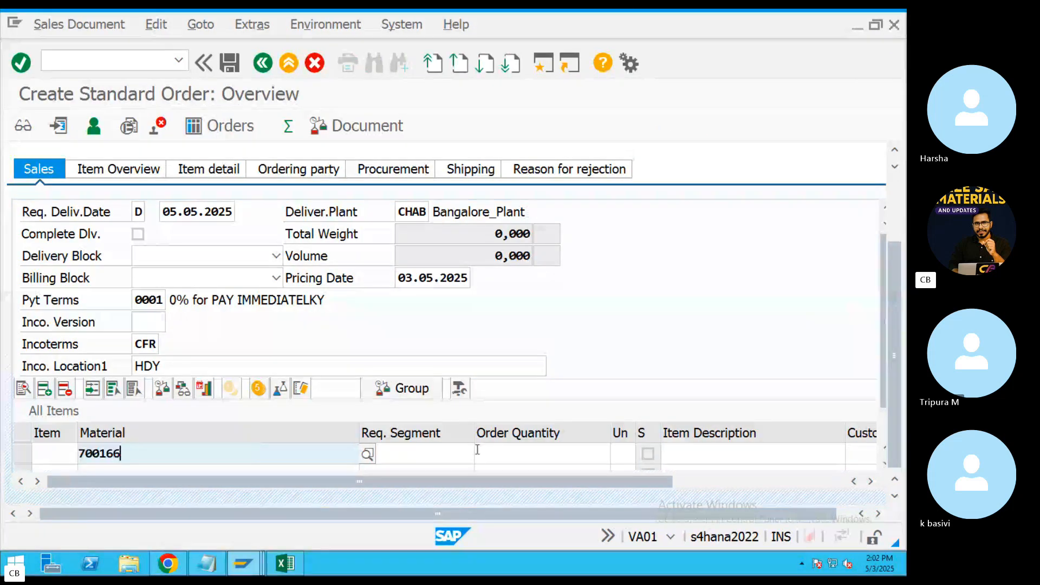
Set the order quantity of material 700166 to 100 and move on to the item's further columns.
click(491, 450)
text(100)
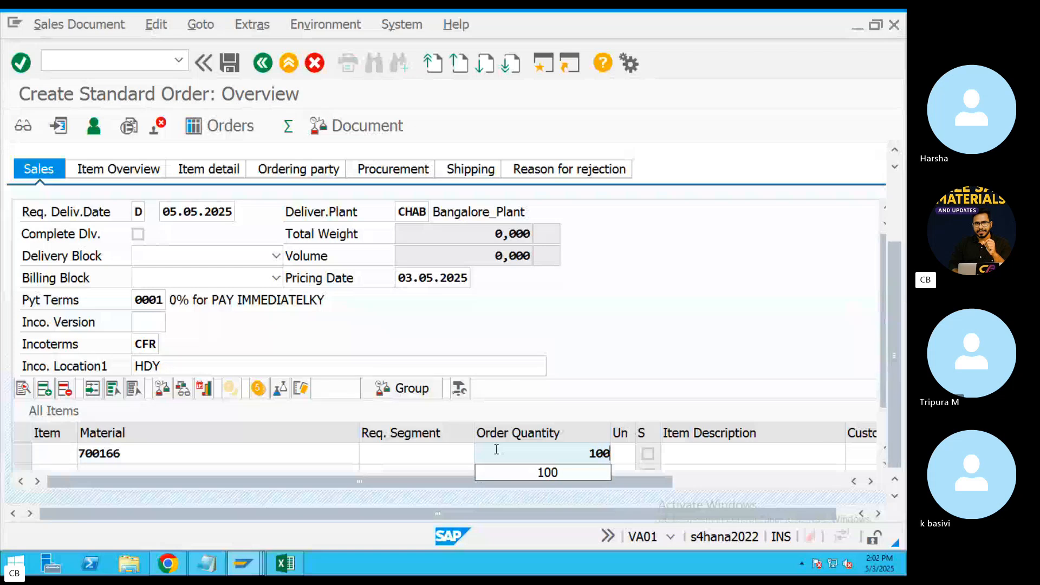
key(Tab)
key(Tab)
key(Tab)
key(Tab)
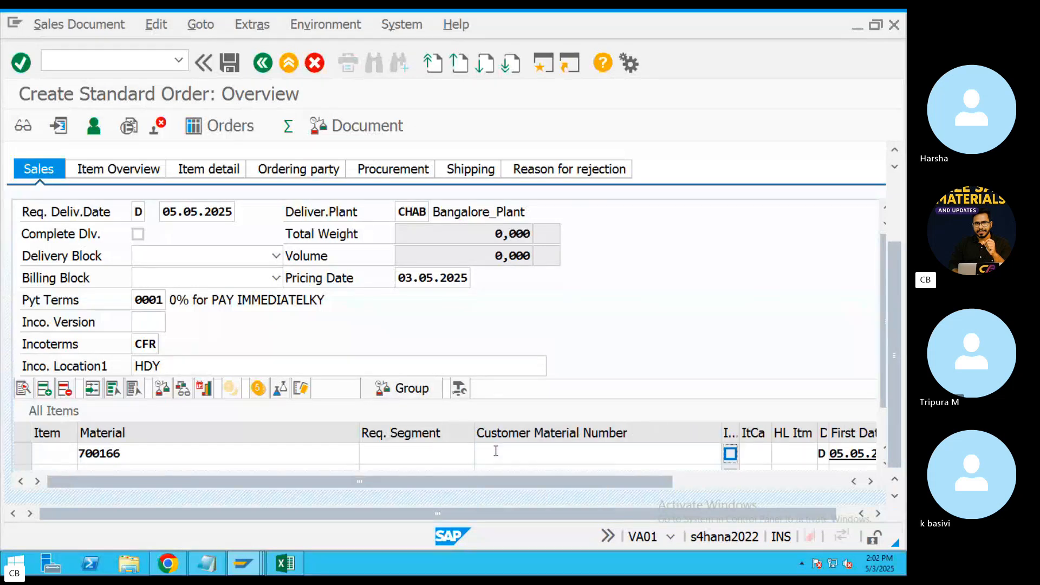
Set the requested delivery date to 03.05.2025 and choose 03.05.2025 again as the customer reference date.
click(458, 283)
click(232, 212)
click(237, 214)
double_click(293, 357)
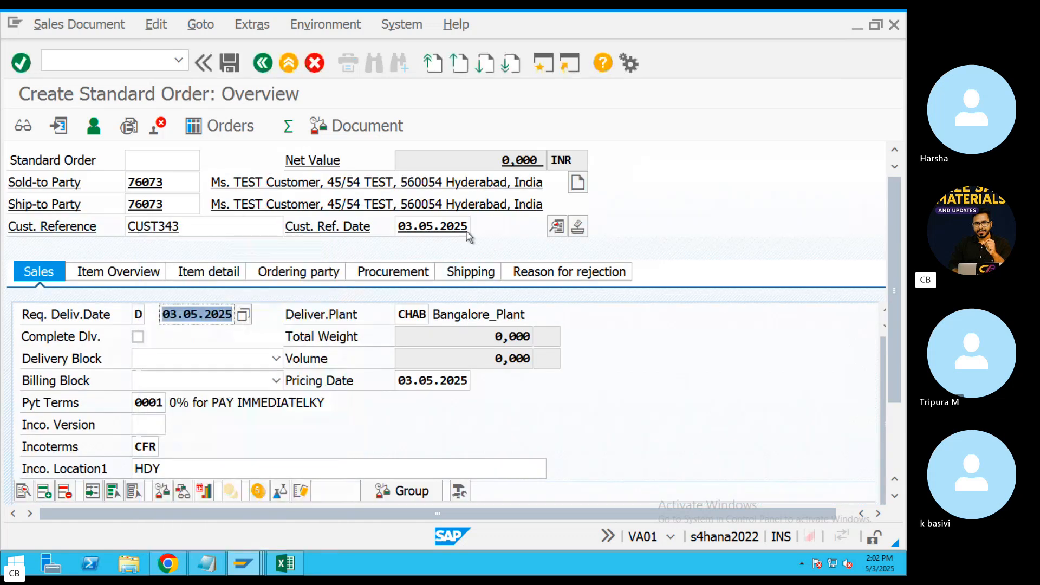
click(466, 227)
click(479, 227)
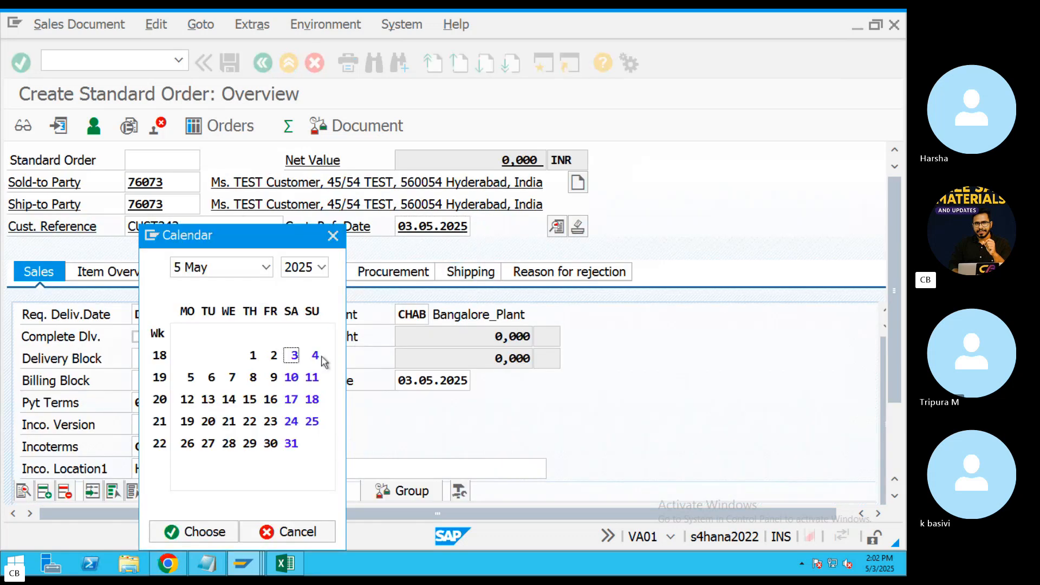
double_click(293, 356)
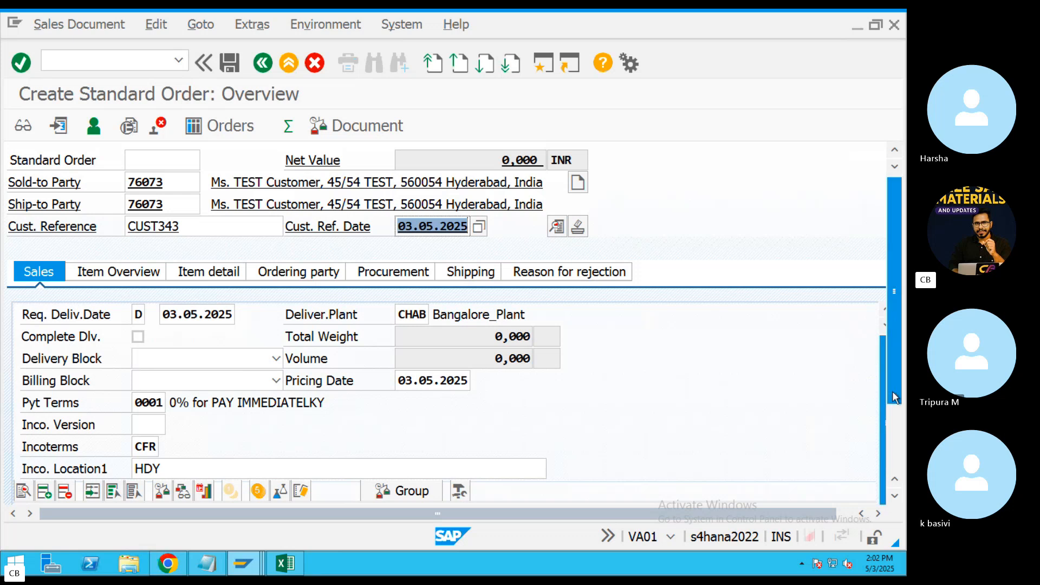
Set the first delivery date of the order item for material 700166 to 03.05.2025.
scroll(886, 424, down, 2)
drag(636, 482, 770, 482)
click(713, 454)
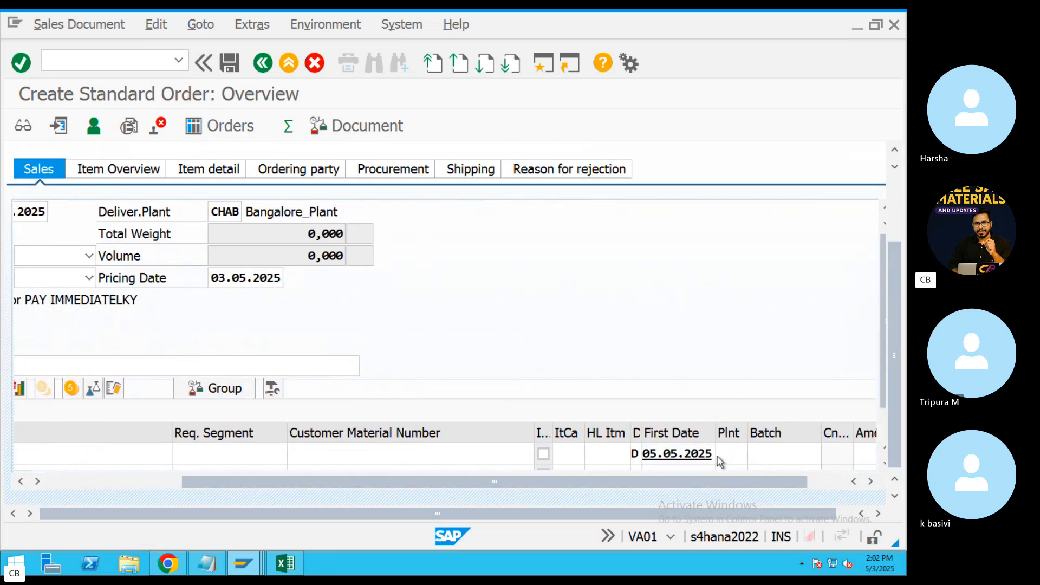
click(721, 456)
double_click(293, 354)
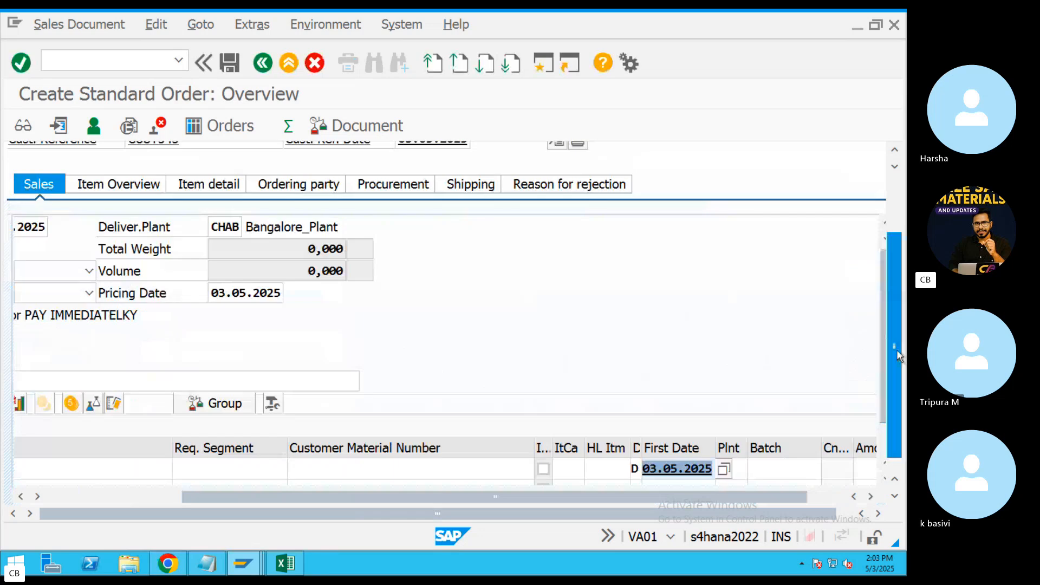
Go to the item's plant field, submit the order entries for processing and acknowledge the information about the redetermined billing date.
click(743, 467)
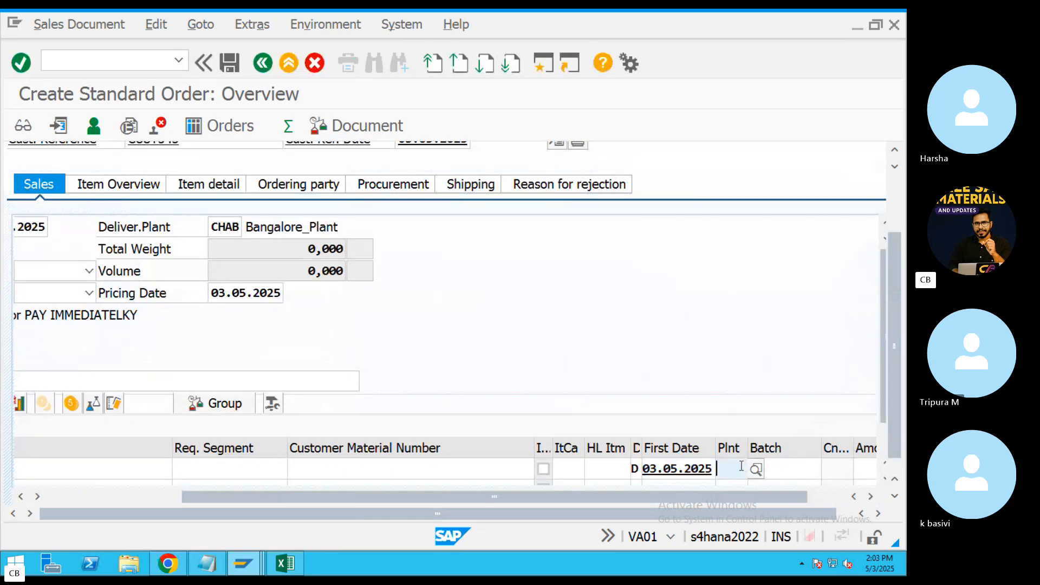
click(740, 466)
click(734, 345)
key(Return)
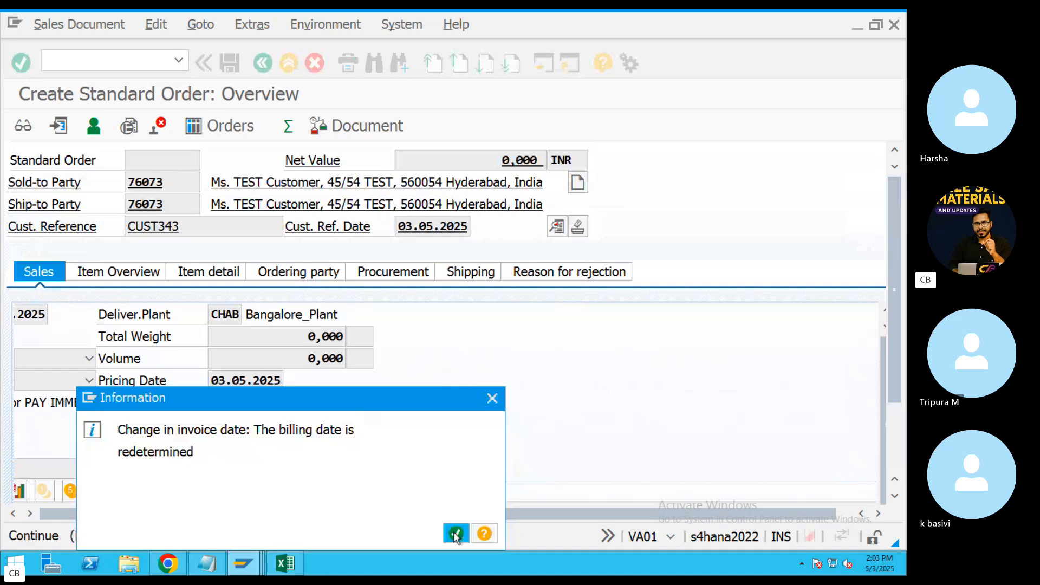
click(455, 535)
click(456, 535)
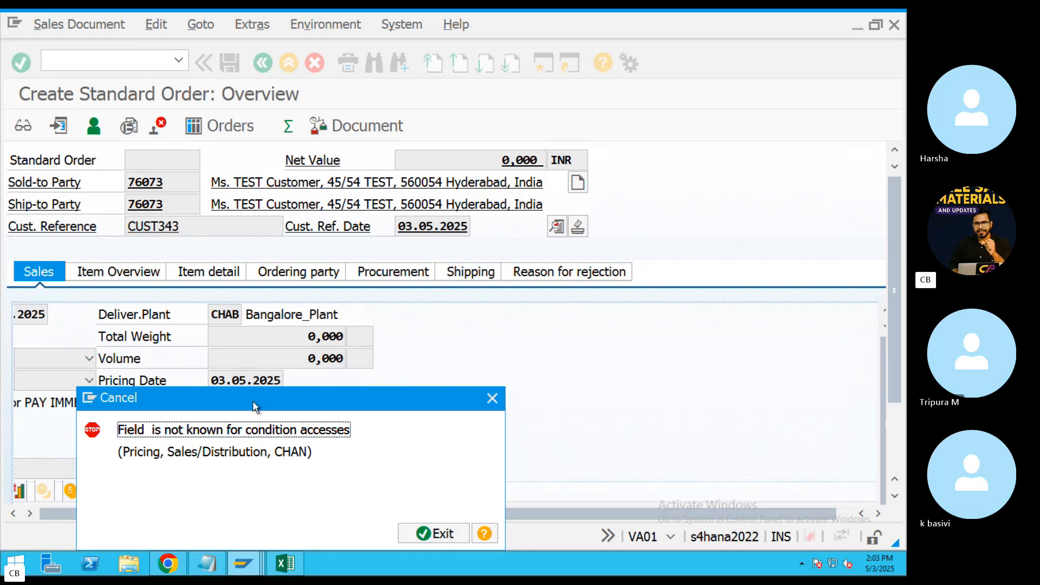
Move the error message clear of the order data and examine its wording on condition accesses for CHAN.
drag(252, 400, 271, 311)
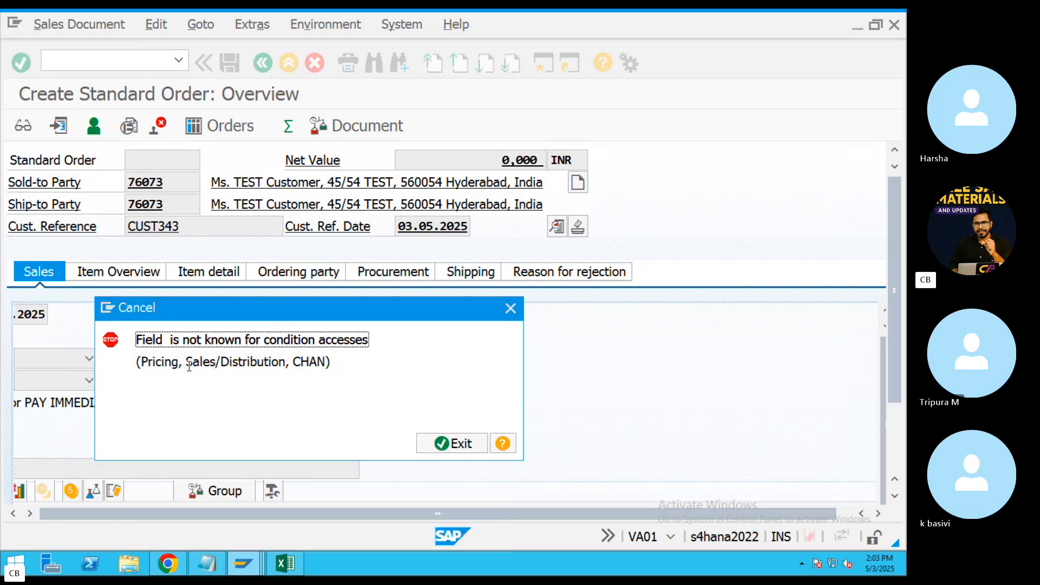
drag(187, 366, 215, 366)
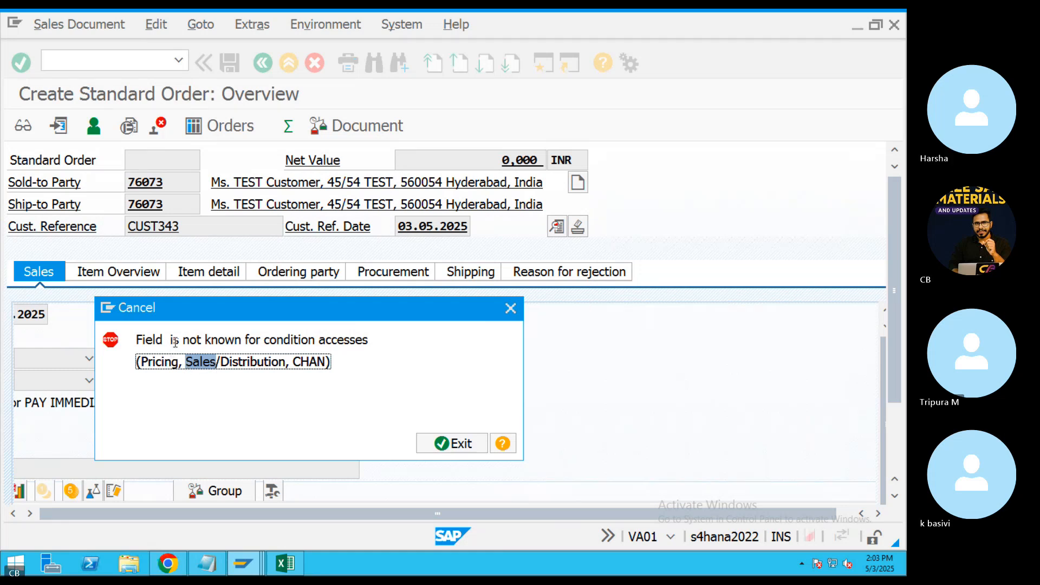
drag(171, 340, 211, 340)
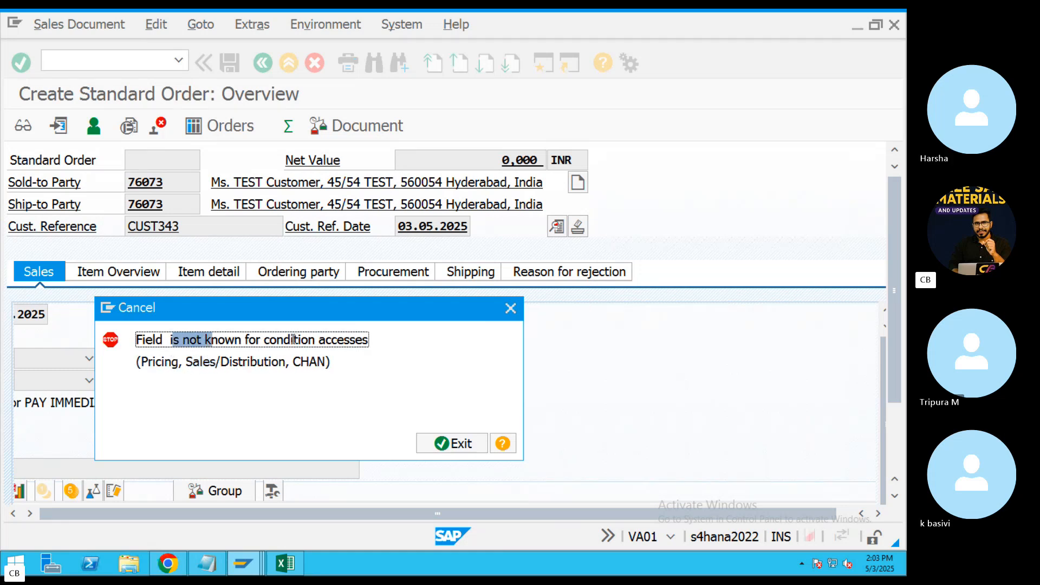
drag(277, 339, 345, 341)
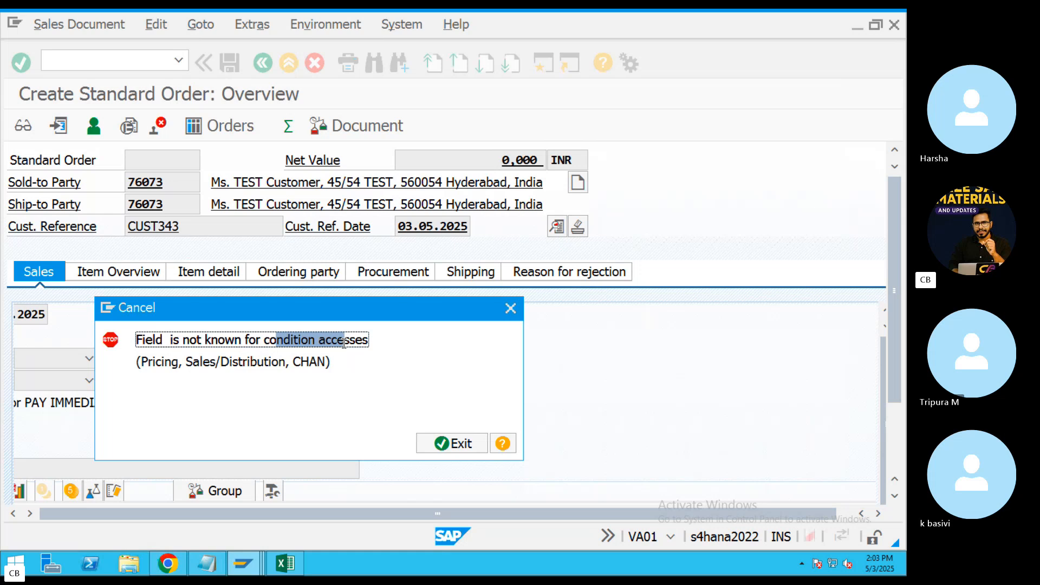
click(148, 341)
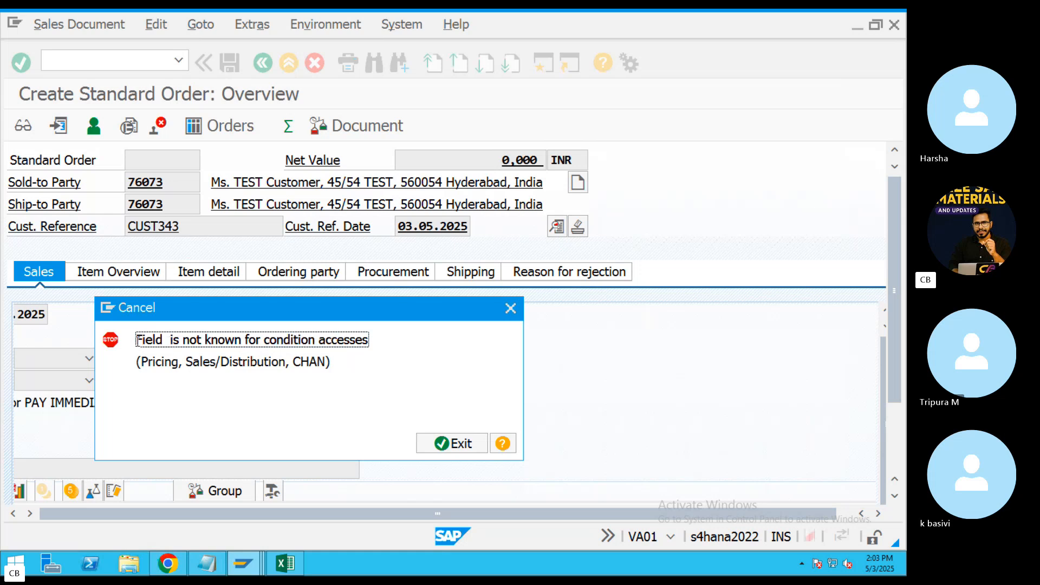
drag(136, 340, 321, 341)
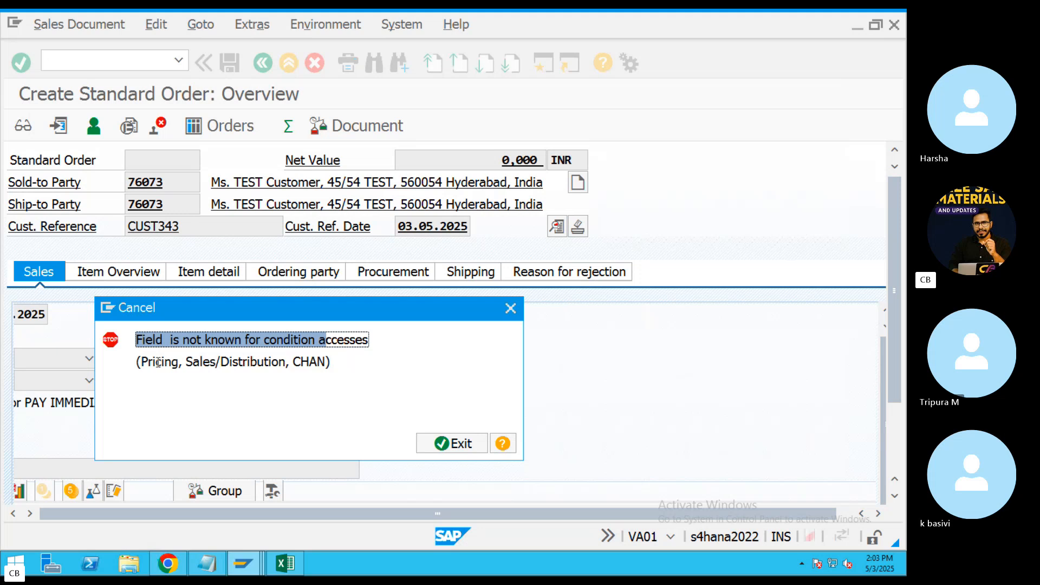
drag(153, 362, 359, 381)
Read the error's detailed help, focusing on the diagnosis for access sequence CHAN, and close the help.
click(495, 444)
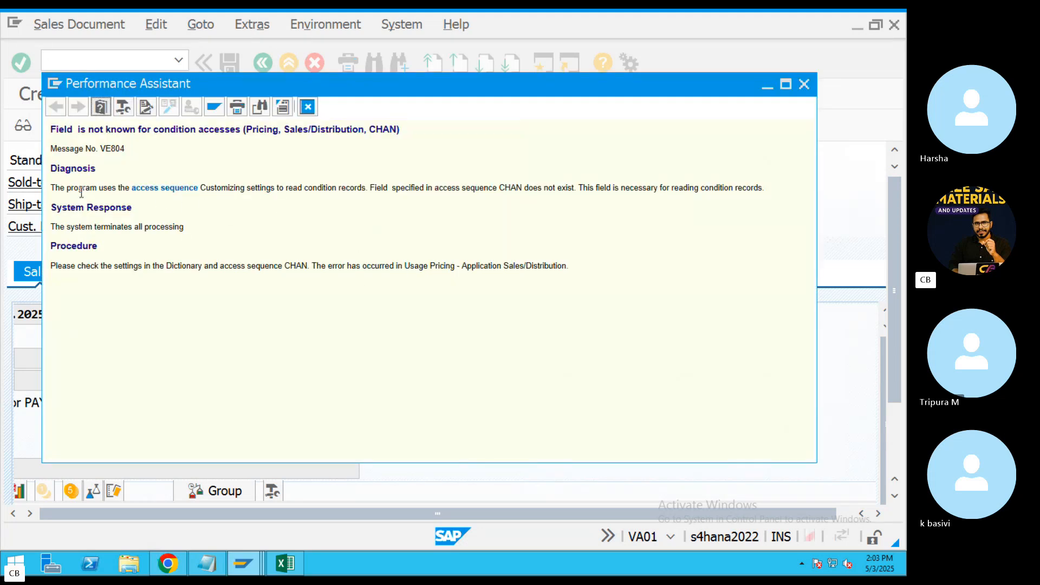
drag(67, 190, 352, 200)
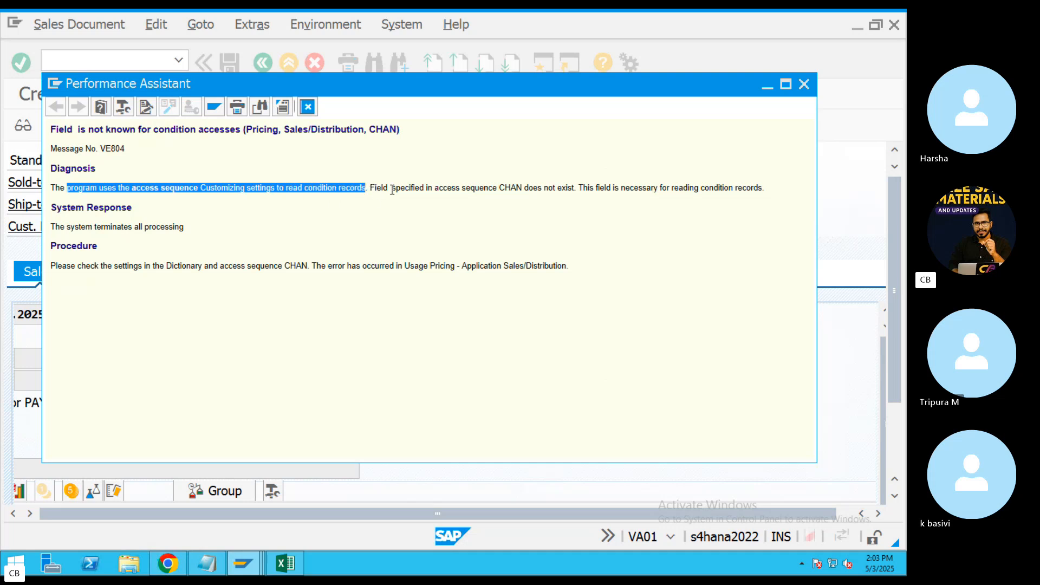
drag(370, 188, 425, 196)
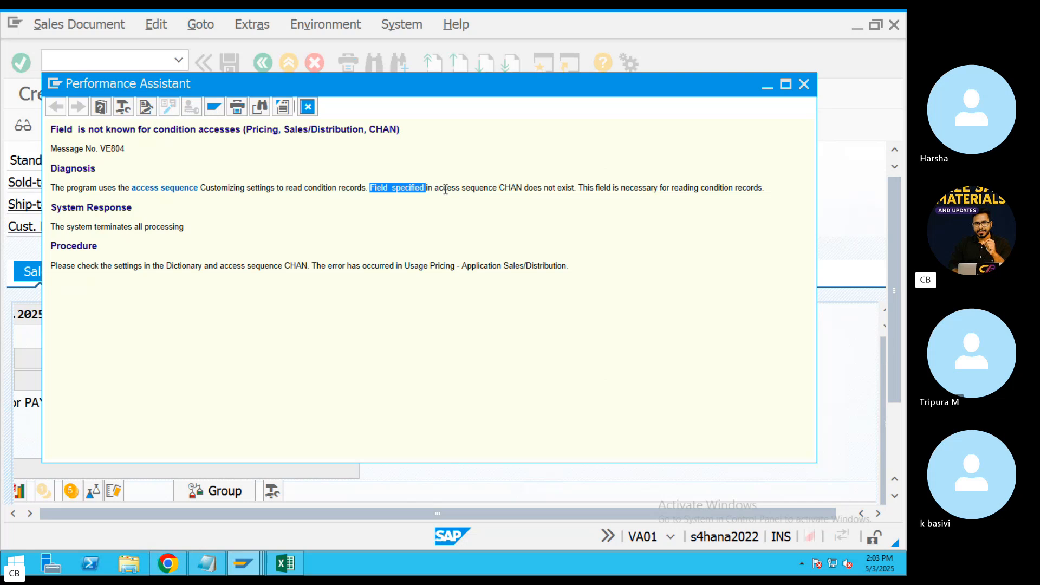
drag(445, 190, 542, 192)
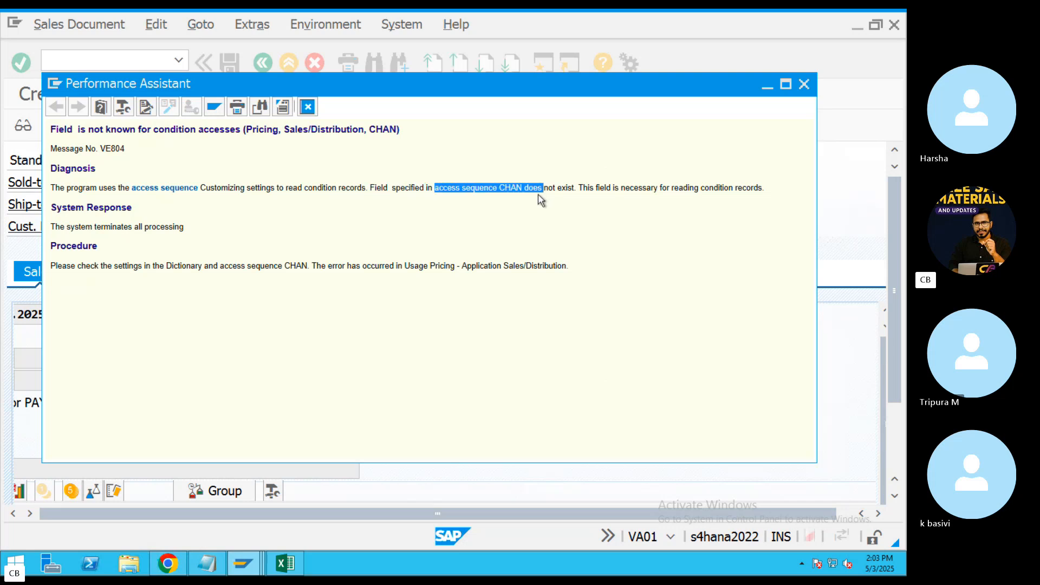
drag(612, 189, 760, 191)
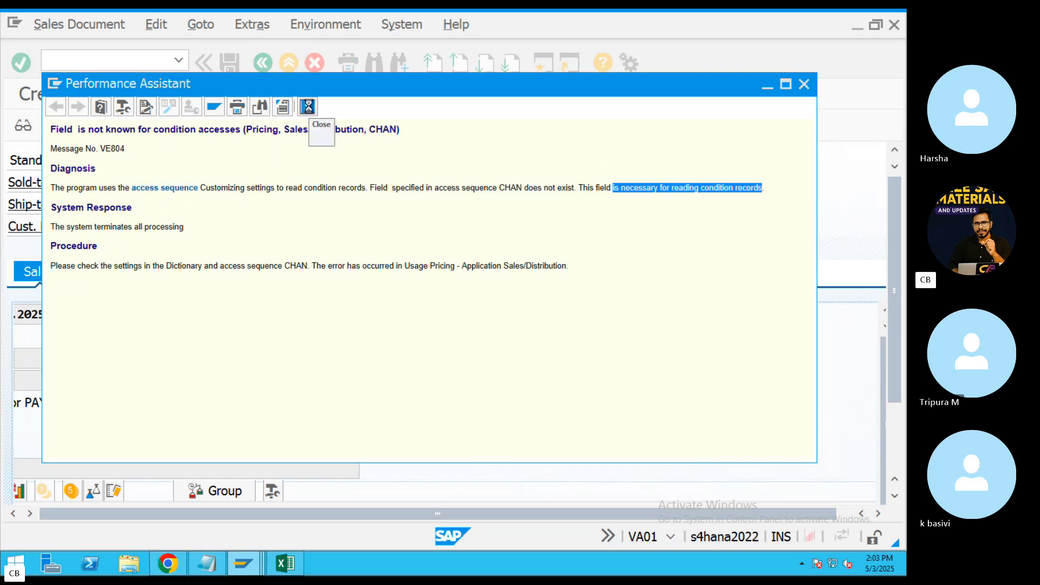
click(307, 107)
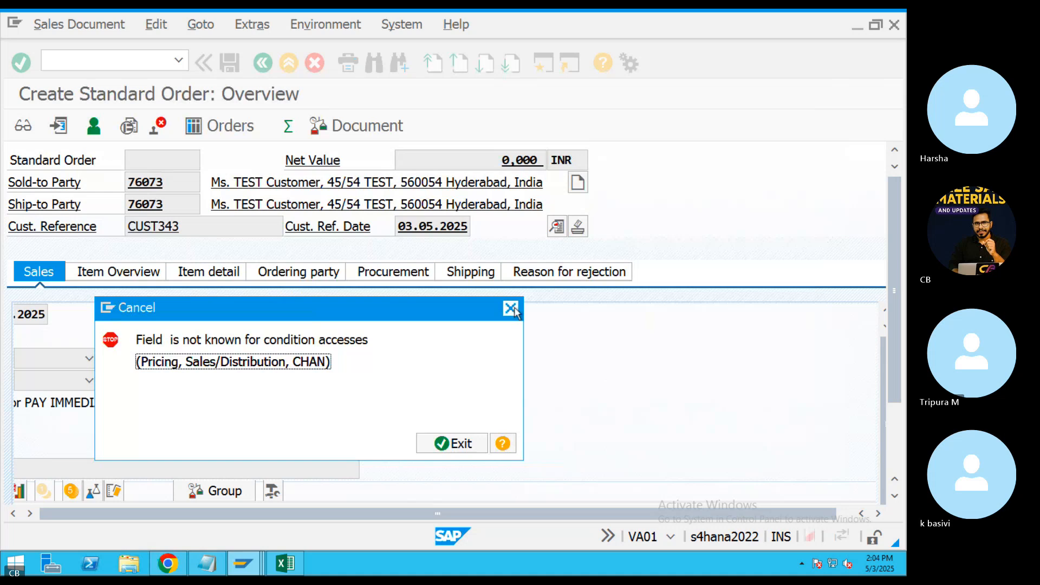
Dismiss the error, leaving the sales order, and start transaction V/07 for access sequence maintenance.
click(510, 308)
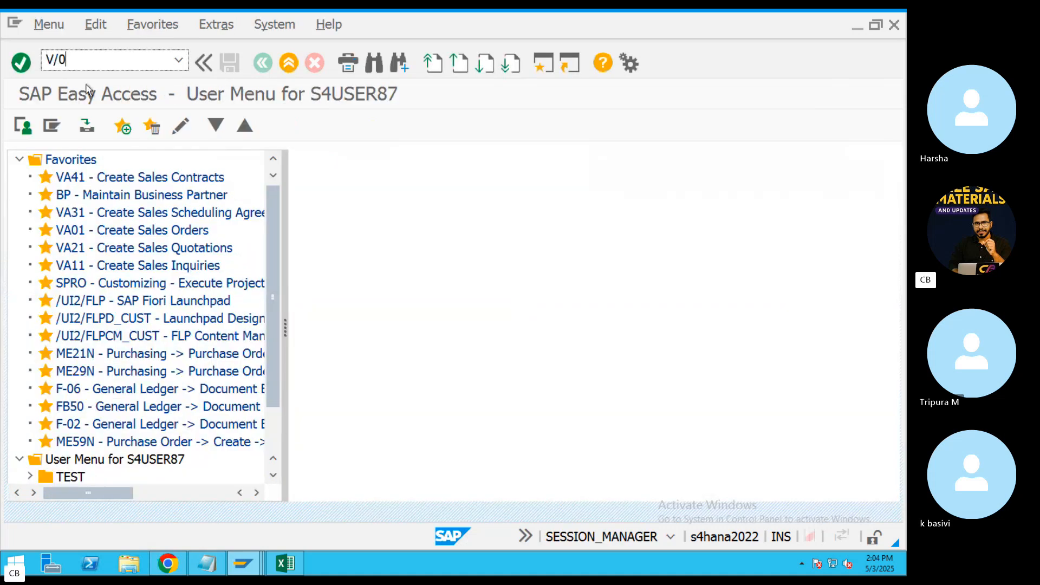
key(Return)
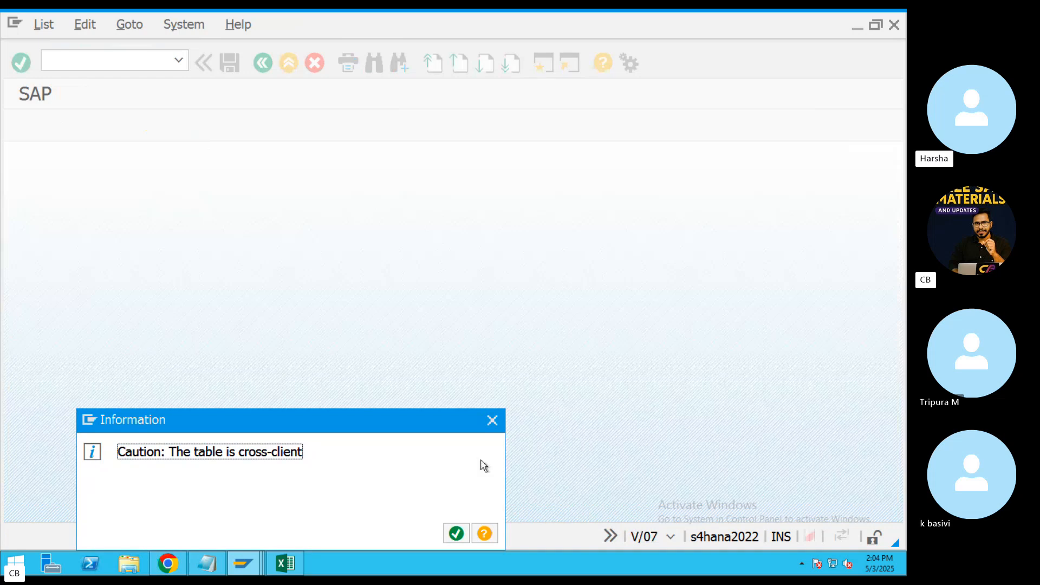
Acknowledge the cross-client caution and look for access sequence ZCHA among the Z entries of the Access Sequences overview.
click(457, 533)
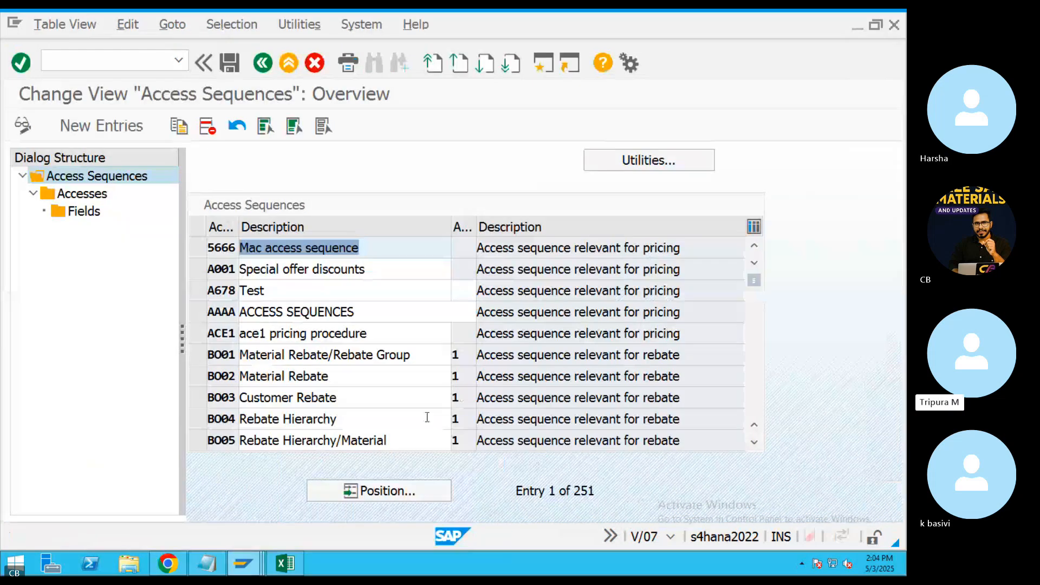
click(391, 495)
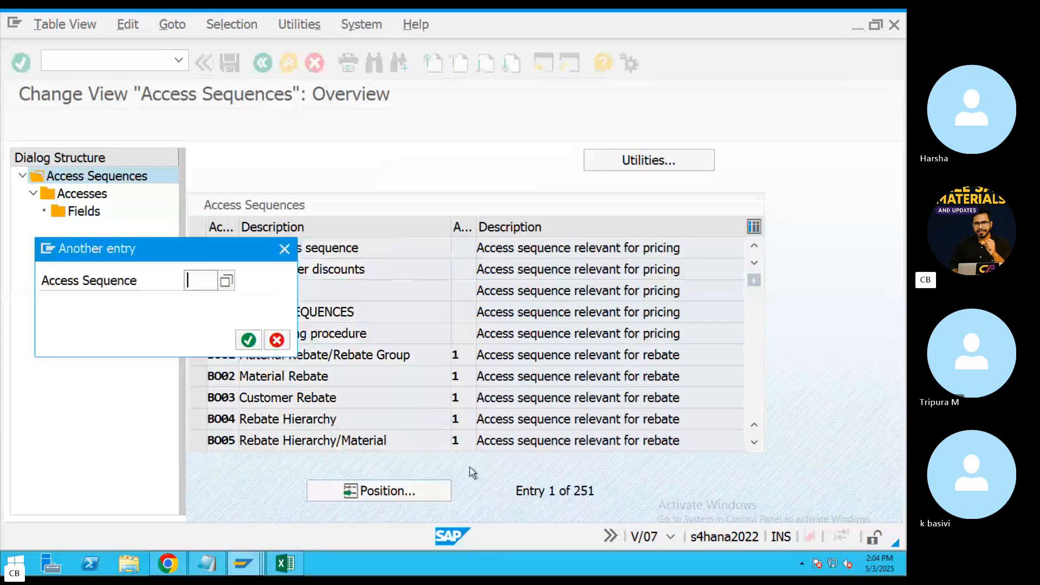
text(zcha)
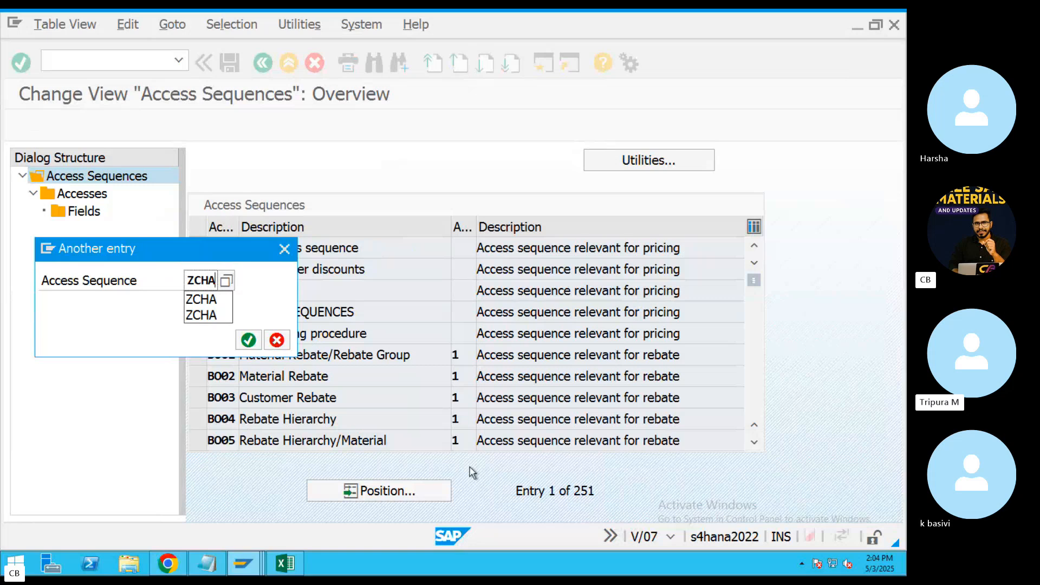
key(Return)
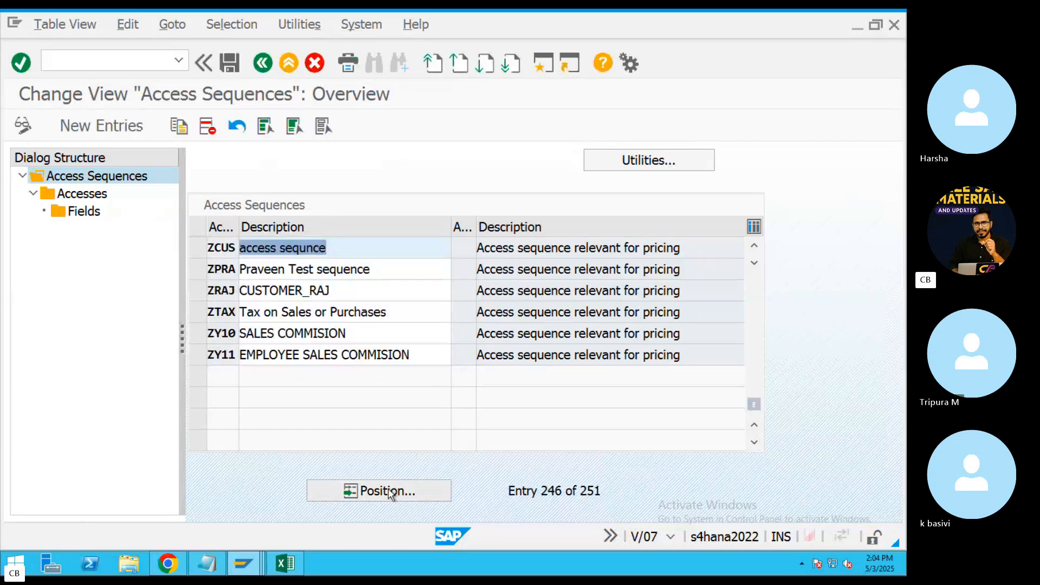
click(383, 497)
text(z)
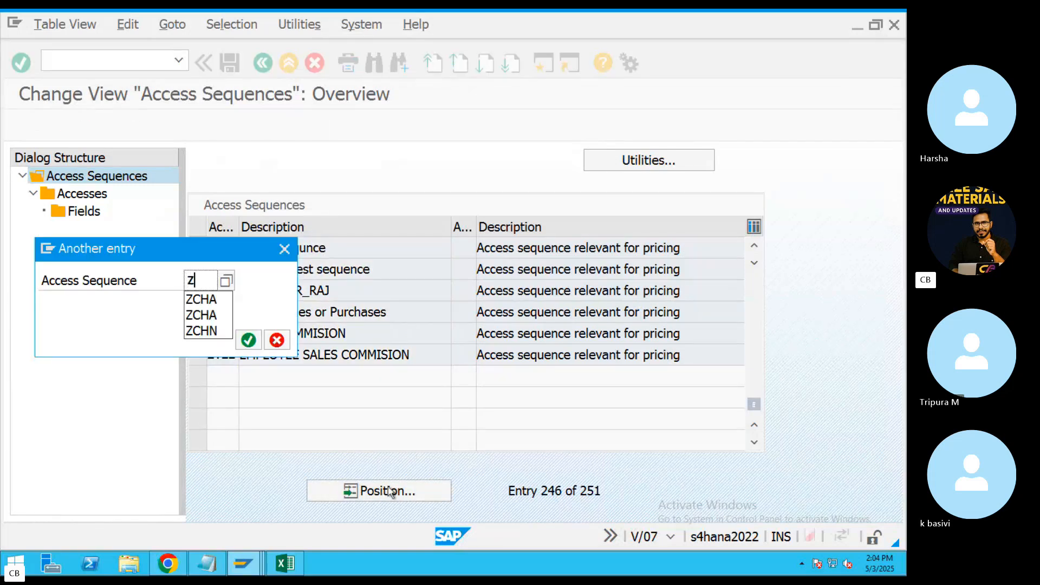
key(Return)
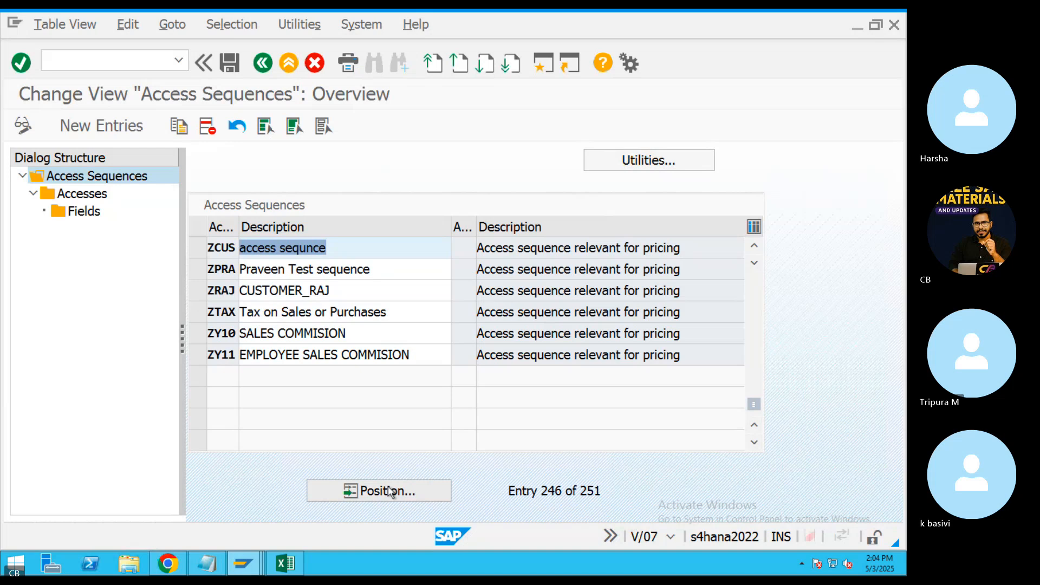
scroll(272, 349, up, 1)
scroll(273, 349, up, 1)
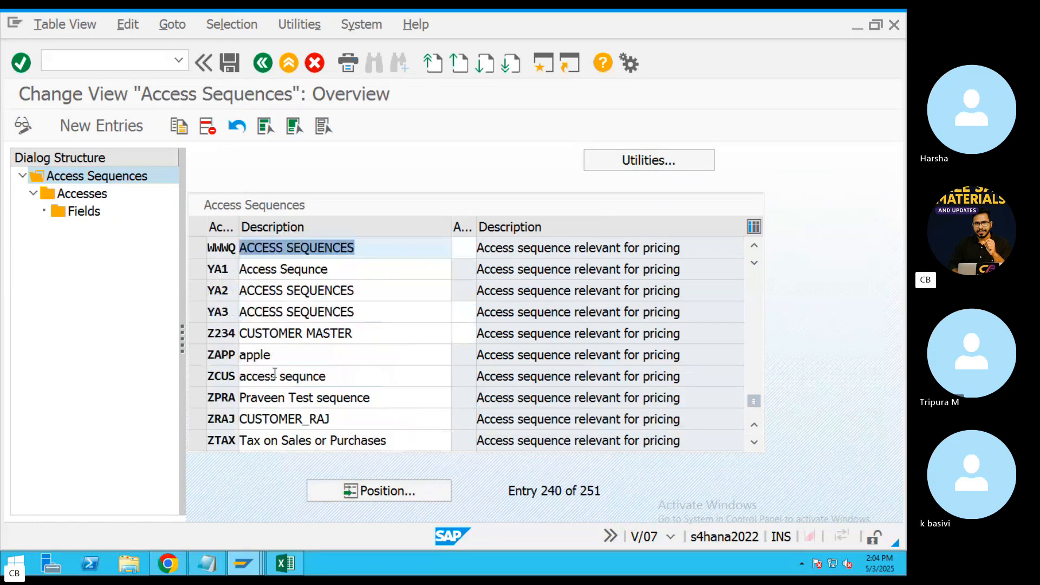
Position the overview at access sequence CHAN and open its accesses.
click(363, 492)
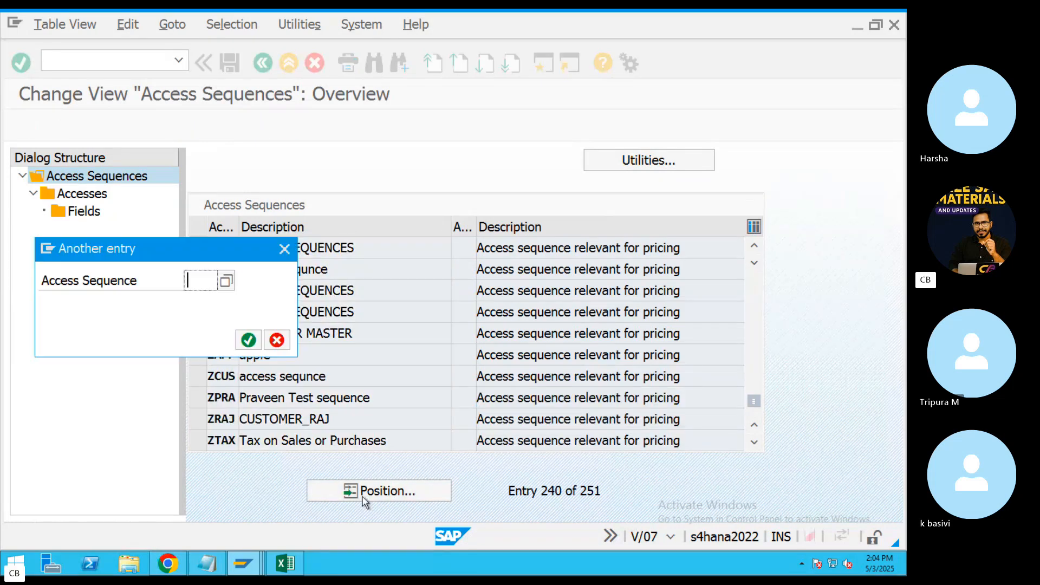
text(chan)
key(Return)
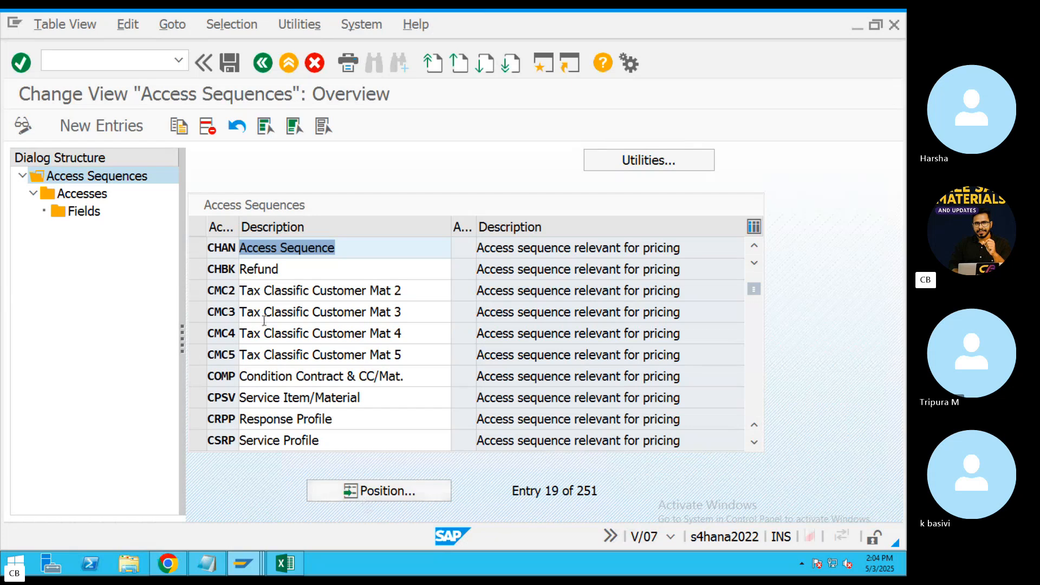
click(200, 249)
double_click(76, 196)
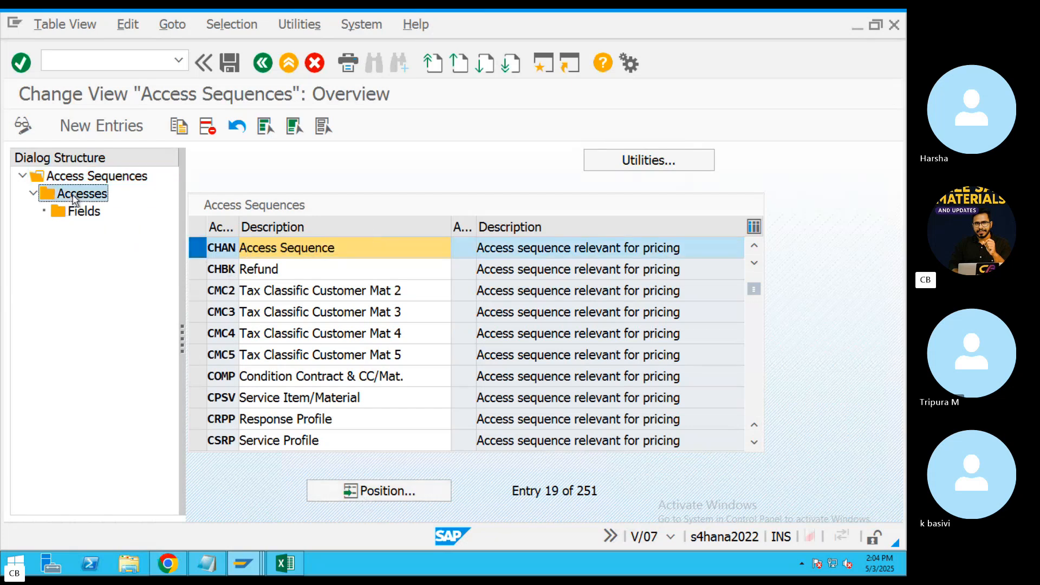
Examine the fields of access 1 with table 566, especially condition field HIENR, and return to the accesses.
click(204, 248)
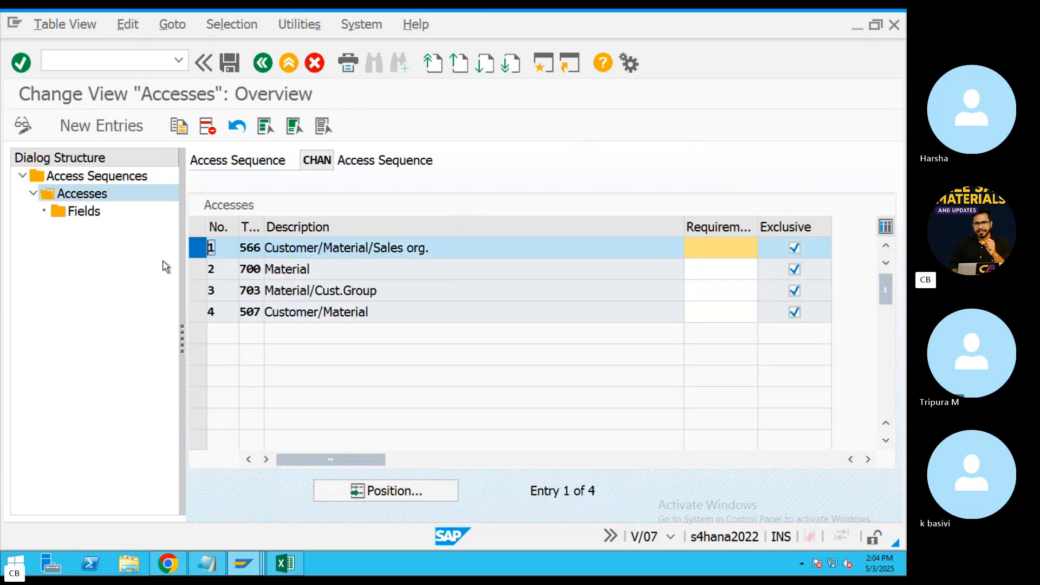
double_click(85, 212)
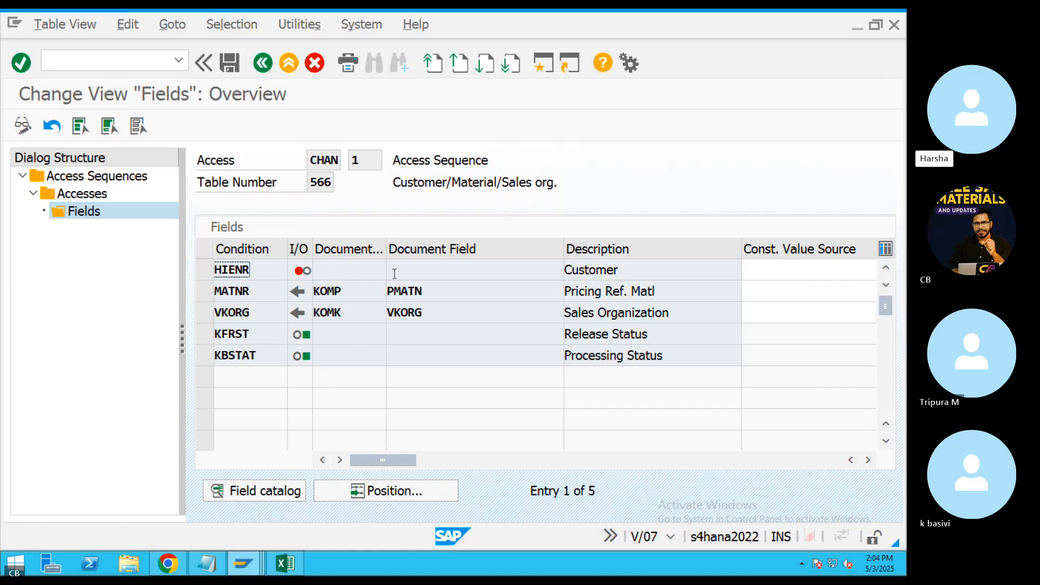
click(353, 272)
drag(253, 267, 214, 271)
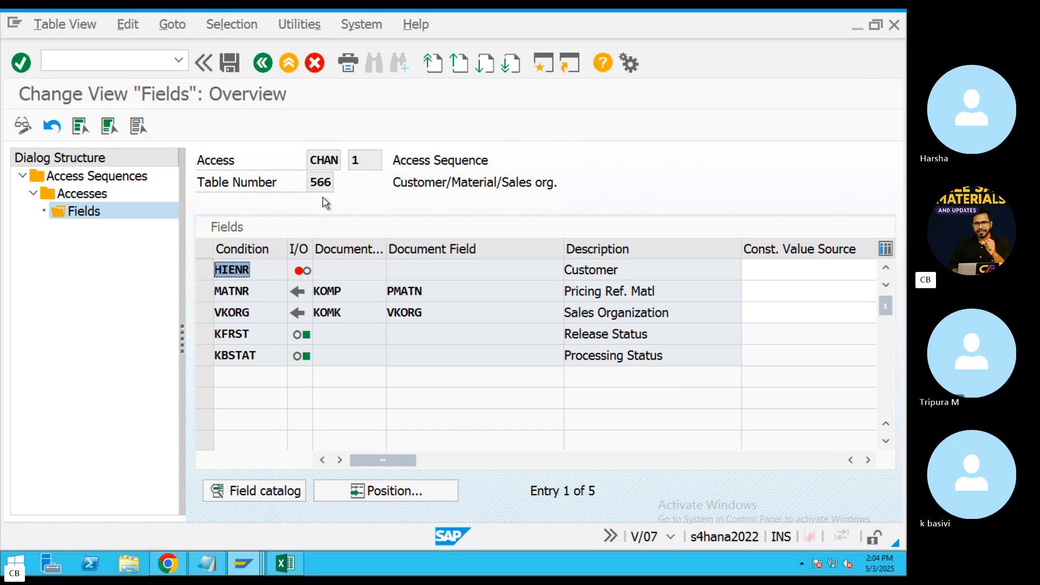
double_click(321, 182)
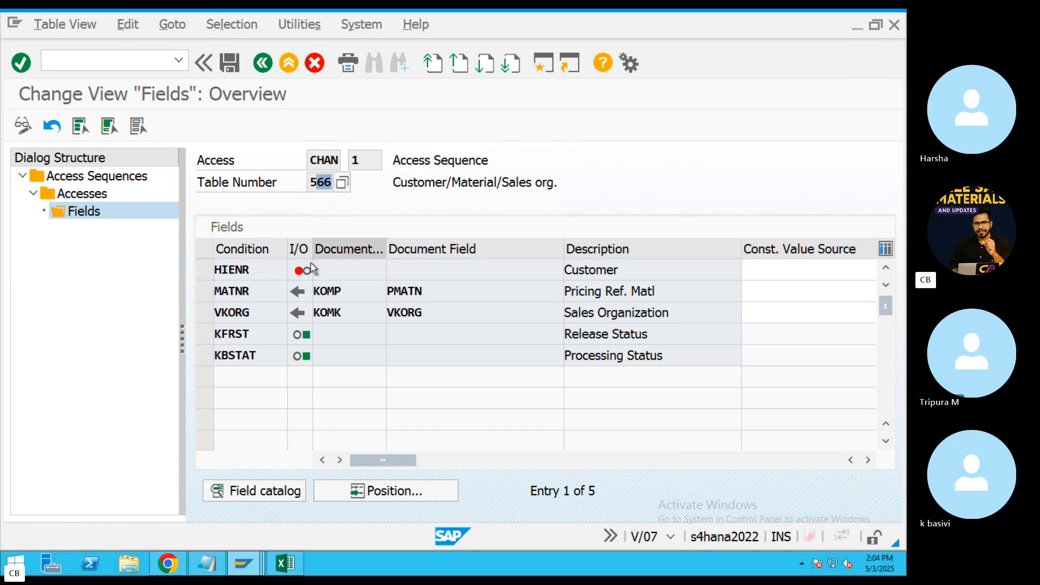
click(262, 63)
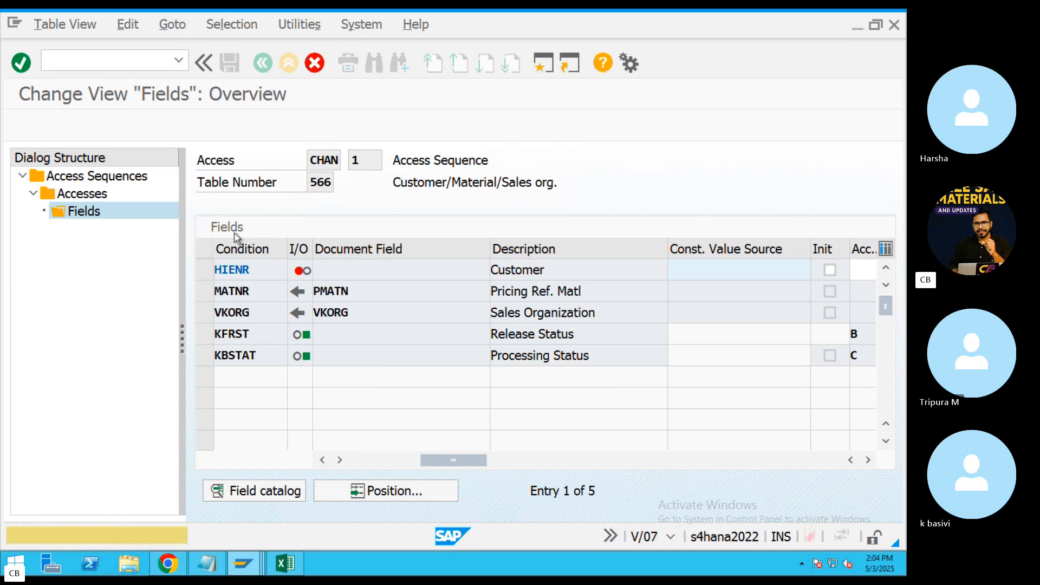
click(318, 65)
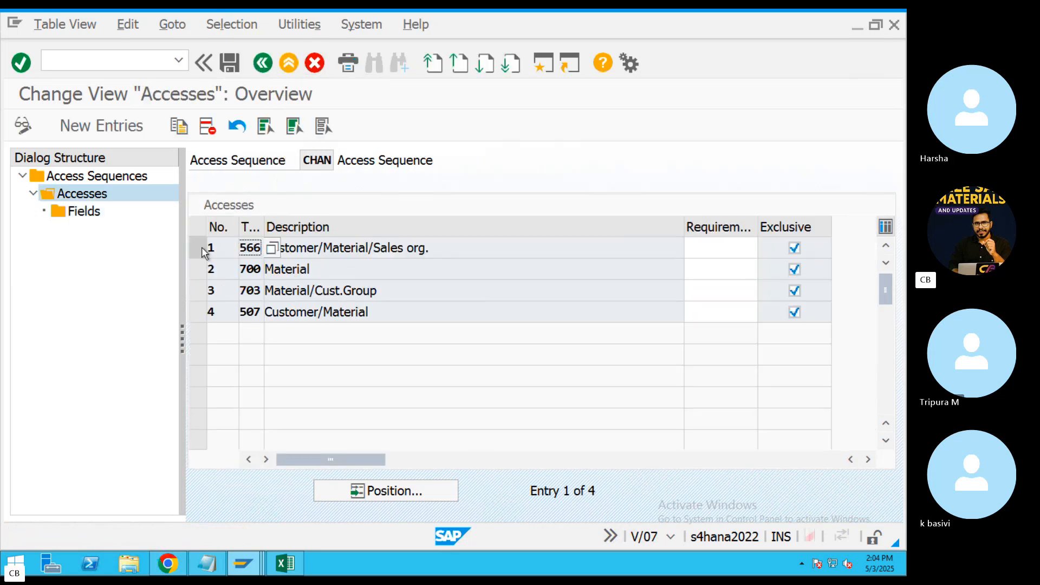
Delete access 1 (table 566) from access sequence CHAN with all dependent entries and save to the Pricing Procedure Config_MM workbench request.
click(196, 247)
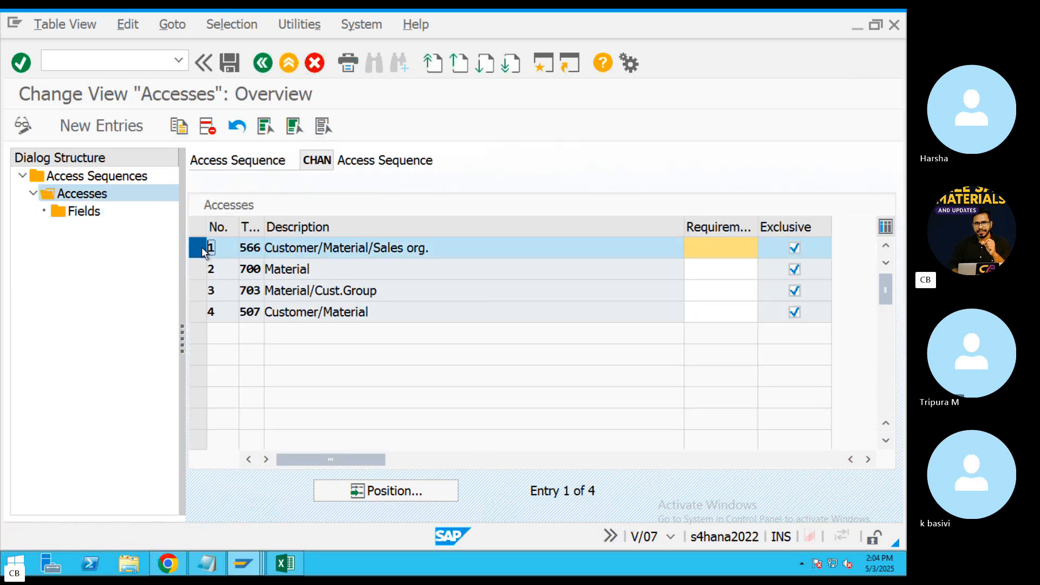
click(208, 128)
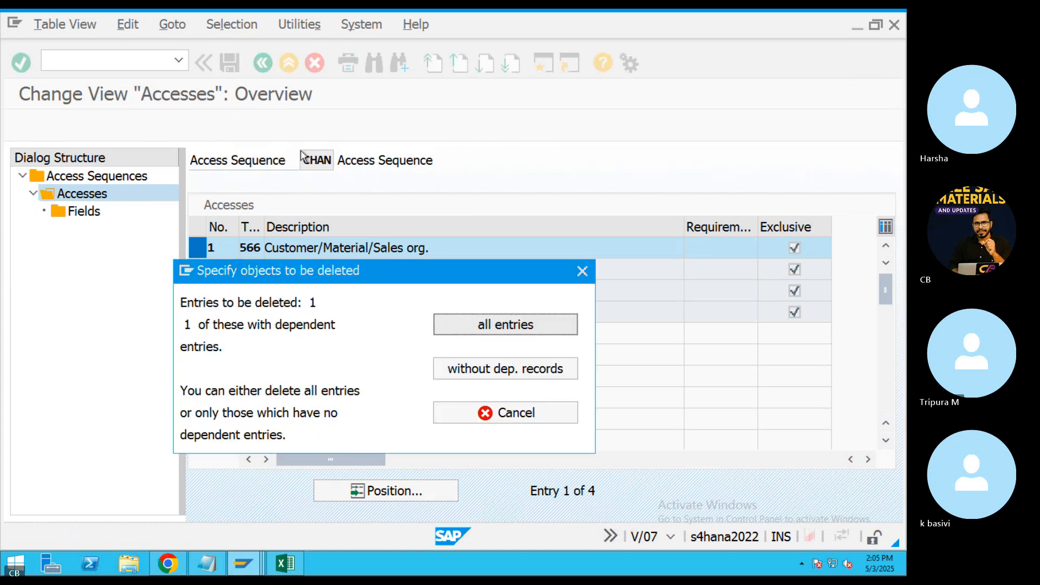
click(511, 326)
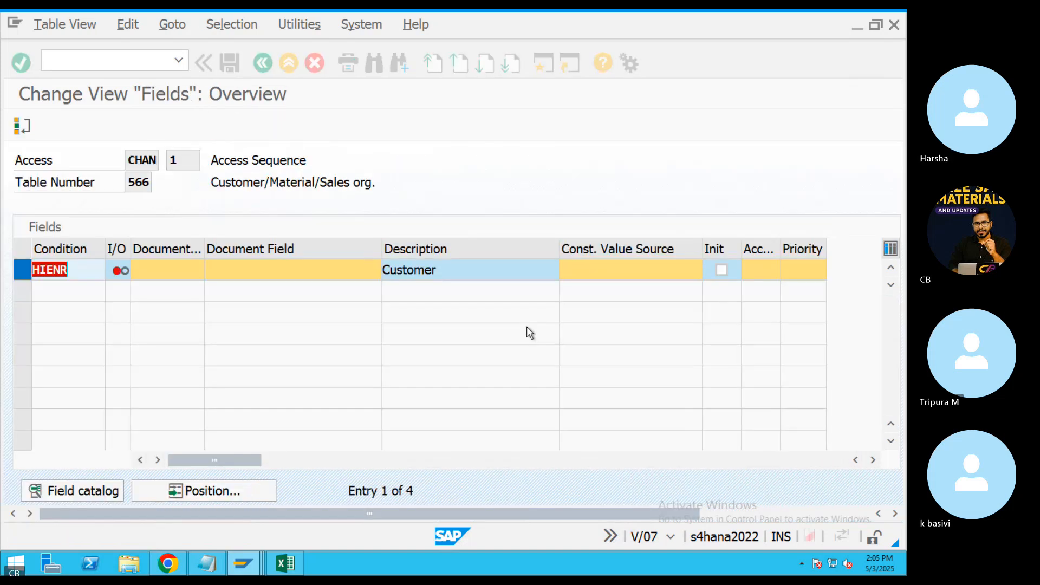
key(Return)
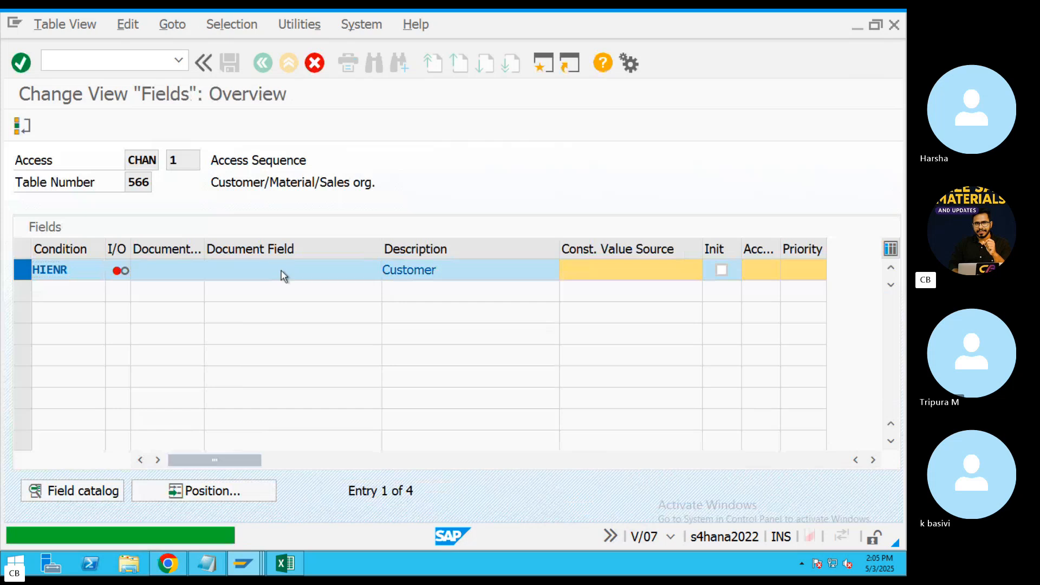
key(Return)
key(Return)
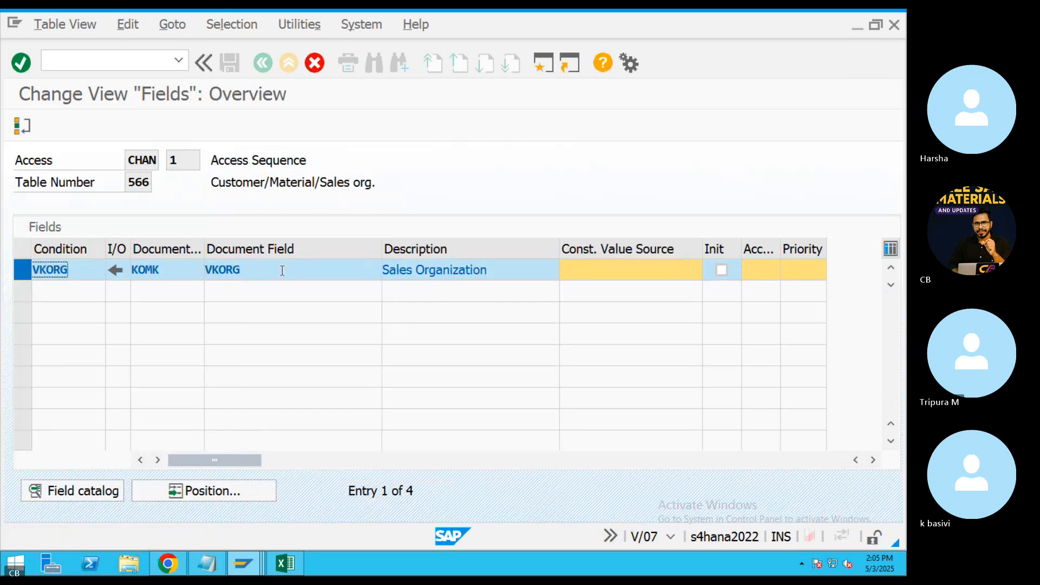
key(Return)
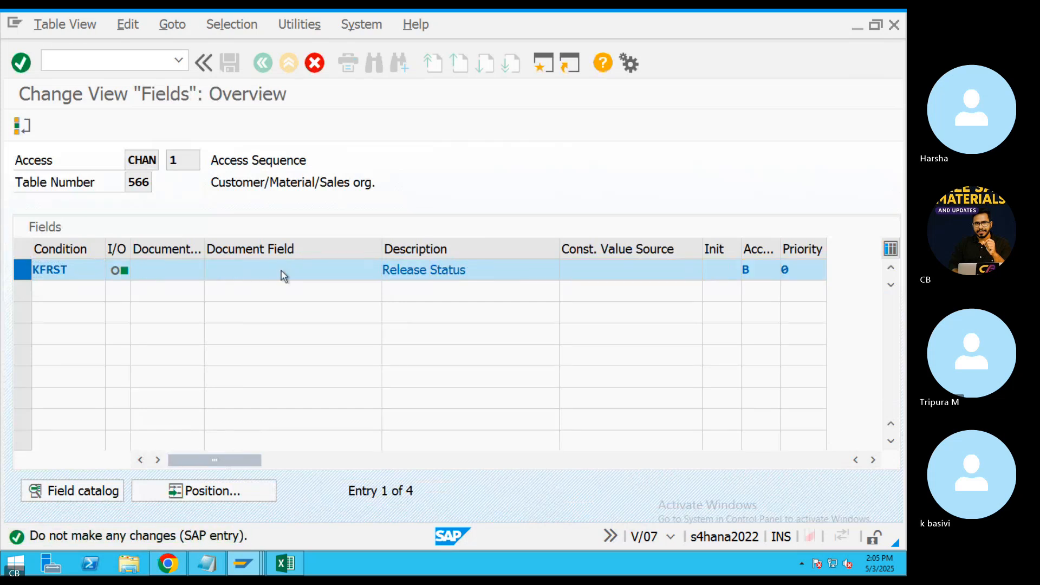
key(Return)
key(Return)
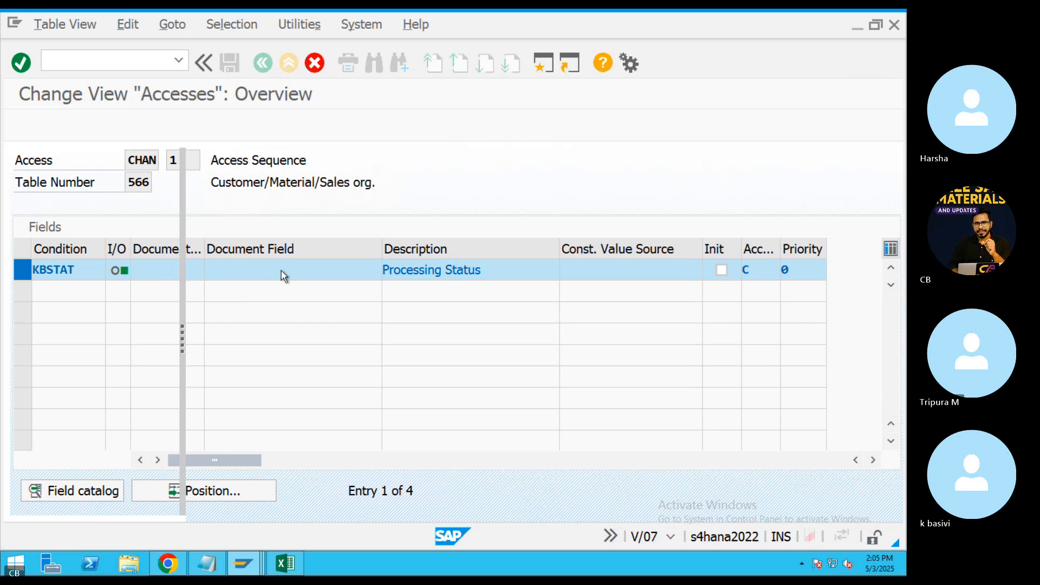
click(456, 533)
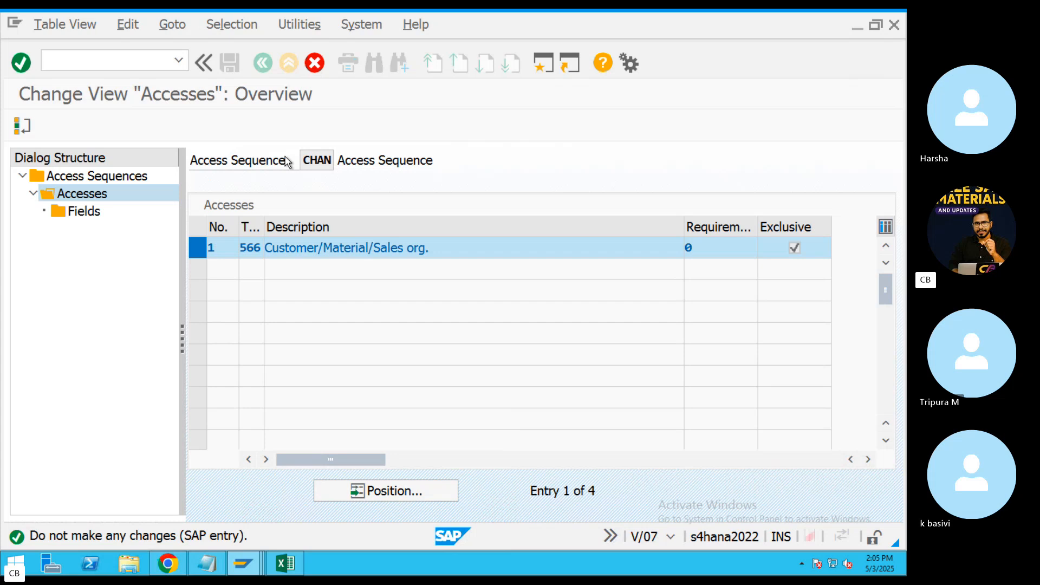
key(Return)
click(229, 64)
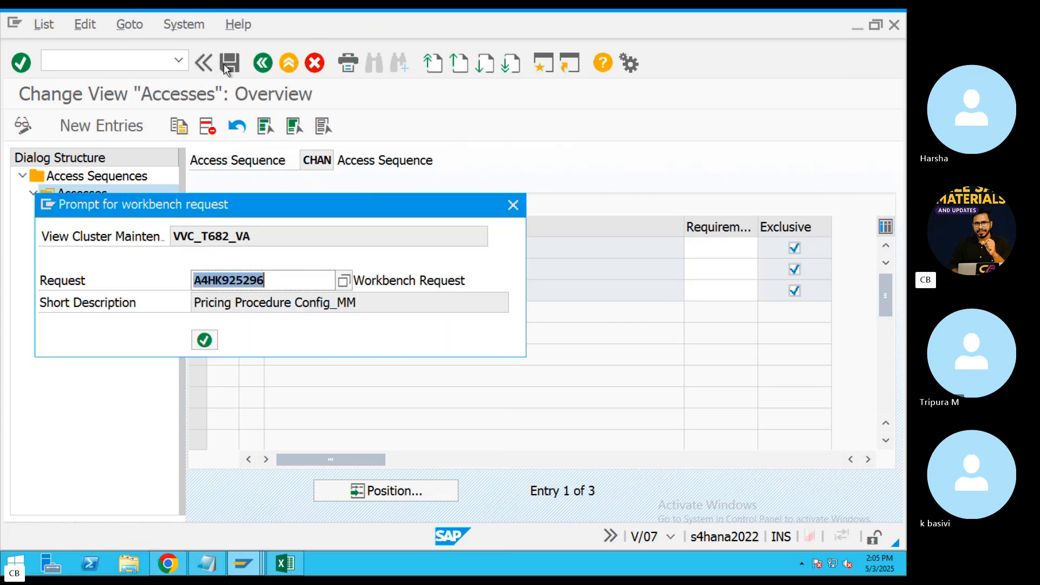
click(206, 342)
Open a new GUI window and start transaction V/03 for creating a condition table.
click(547, 70)
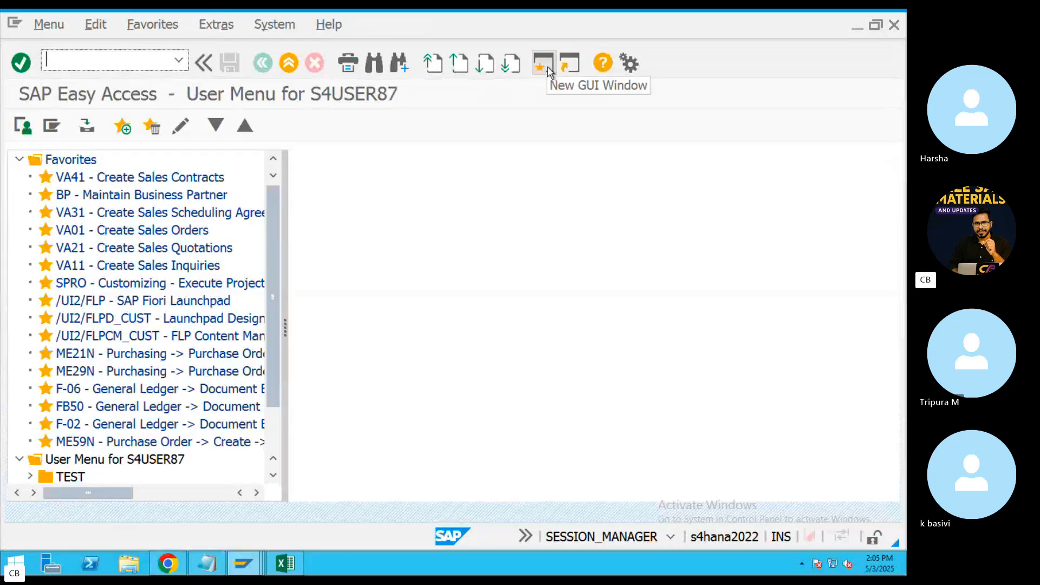
text(v/03)
key(Return)
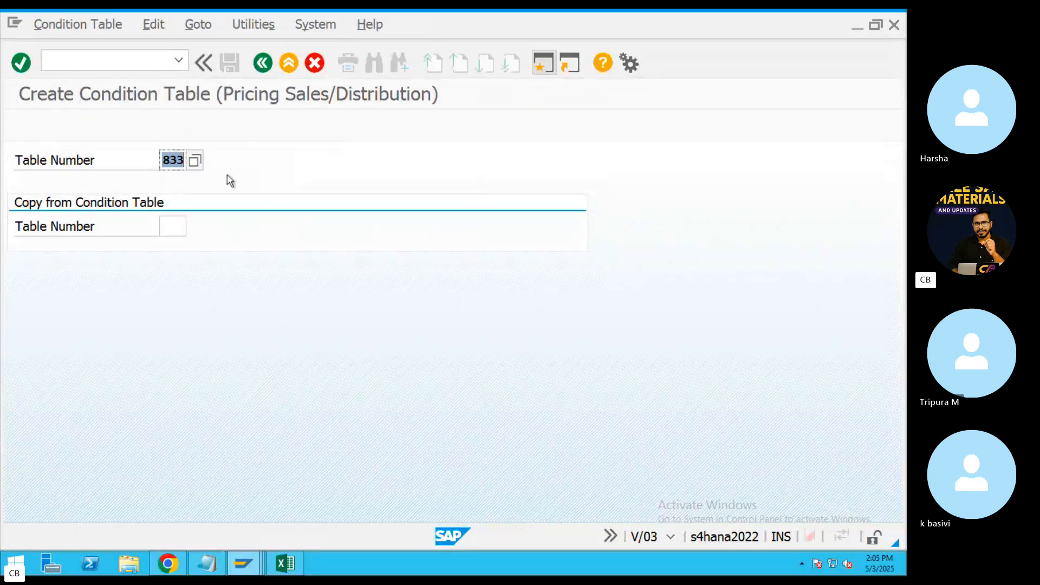
Look through the existing condition tables and choose table 505 (Sales org./Distr. Chl/Material) as the table number.
click(196, 163)
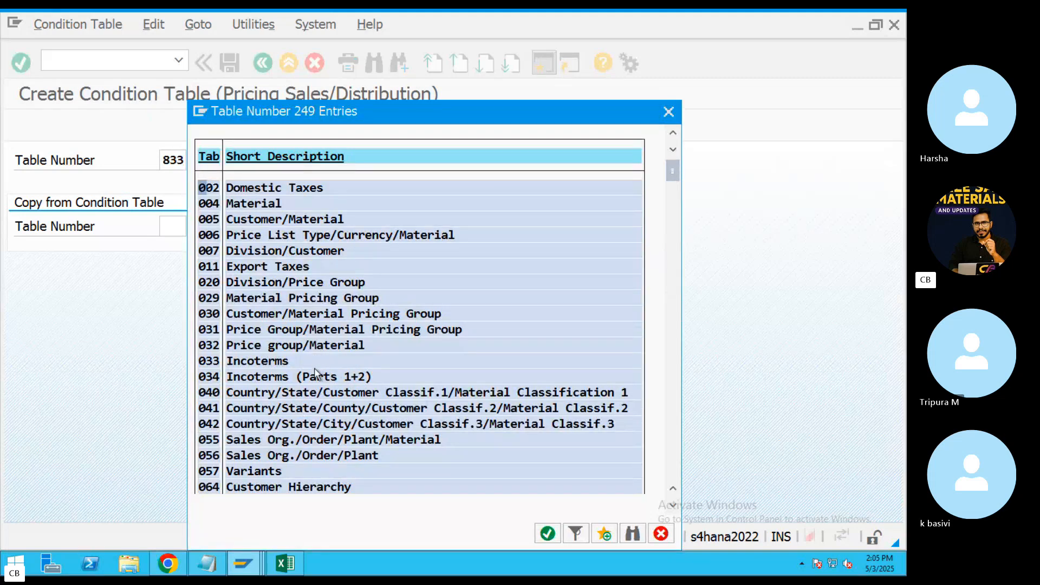
scroll(315, 373, down, 1)
scroll(315, 372, down, 6)
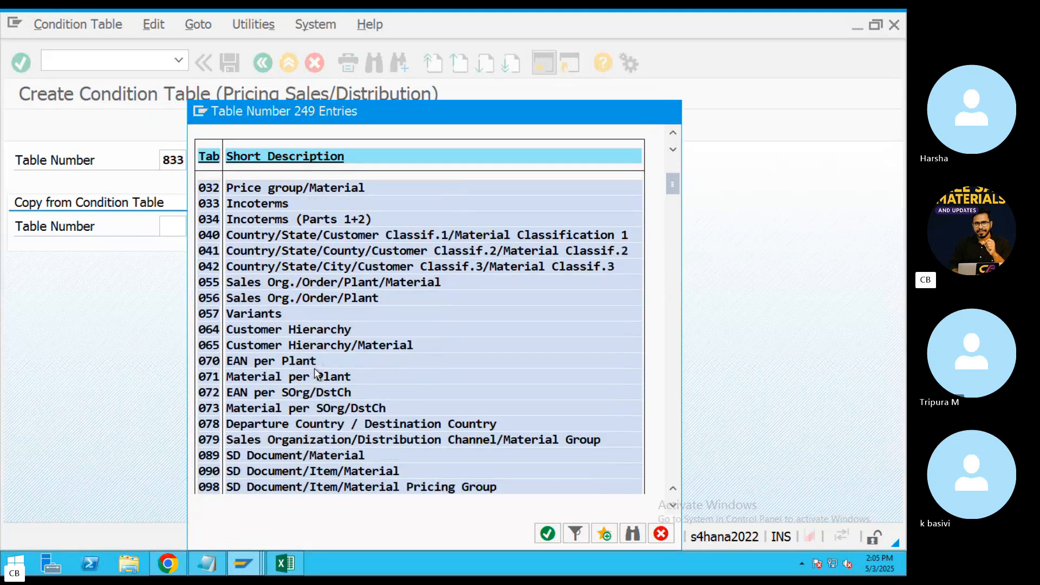
scroll(315, 373, down, 3)
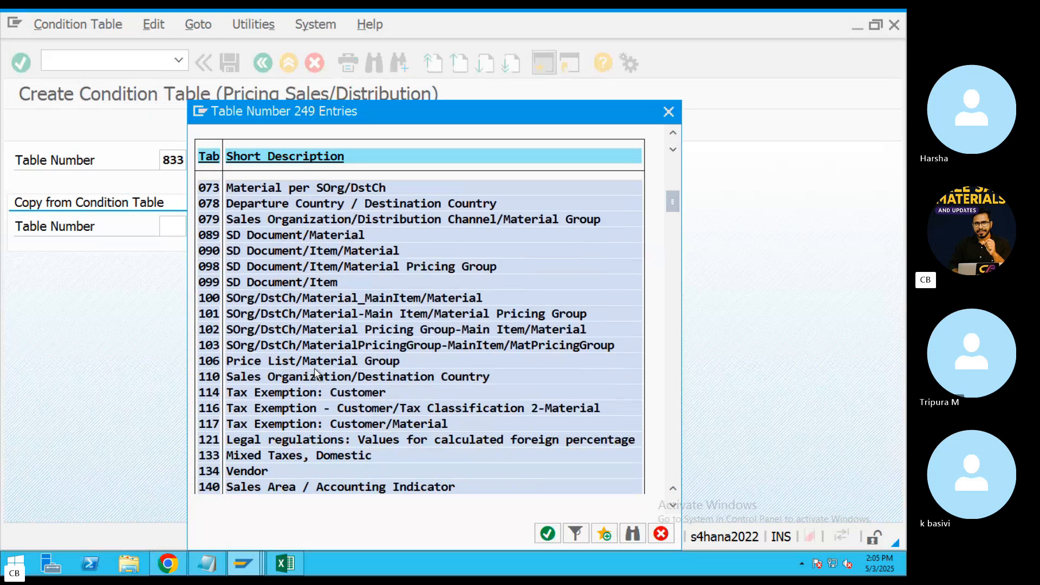
scroll(317, 374, down, 5)
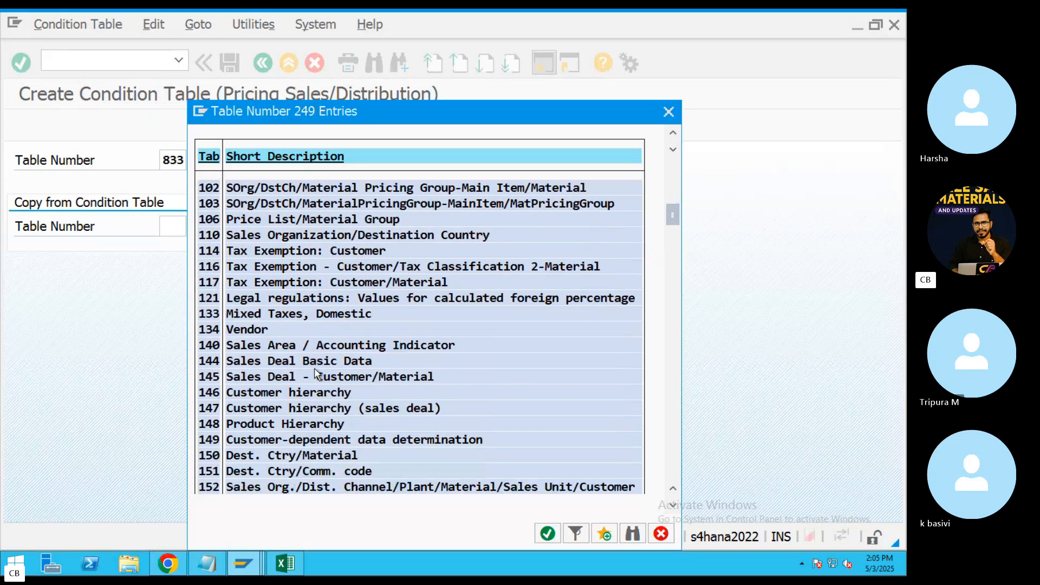
drag(675, 229, 673, 370)
scroll(442, 382, down, 1)
scroll(441, 382, down, 5)
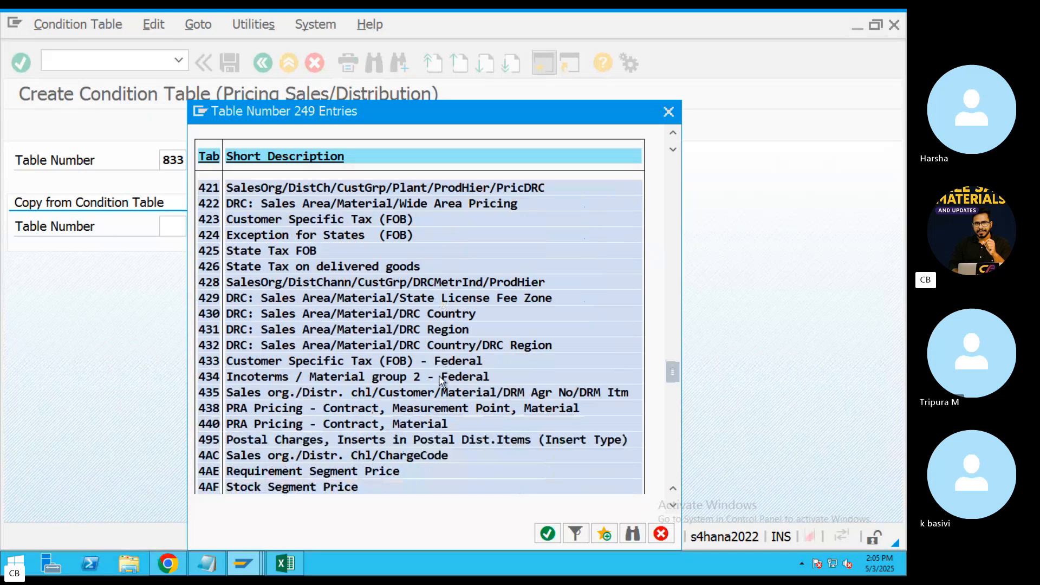
scroll(440, 382, down, 3)
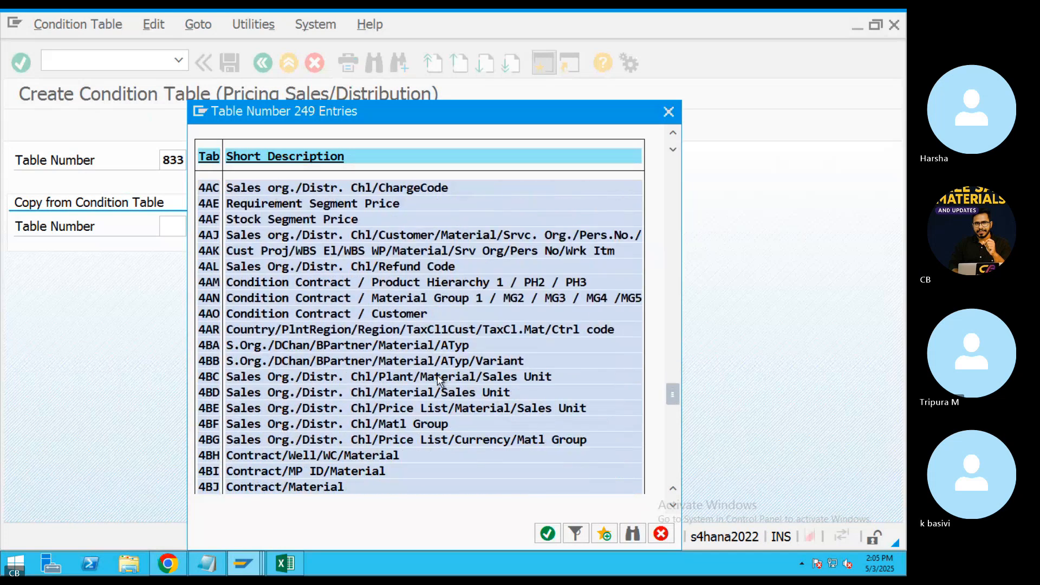
scroll(439, 382, down, 2)
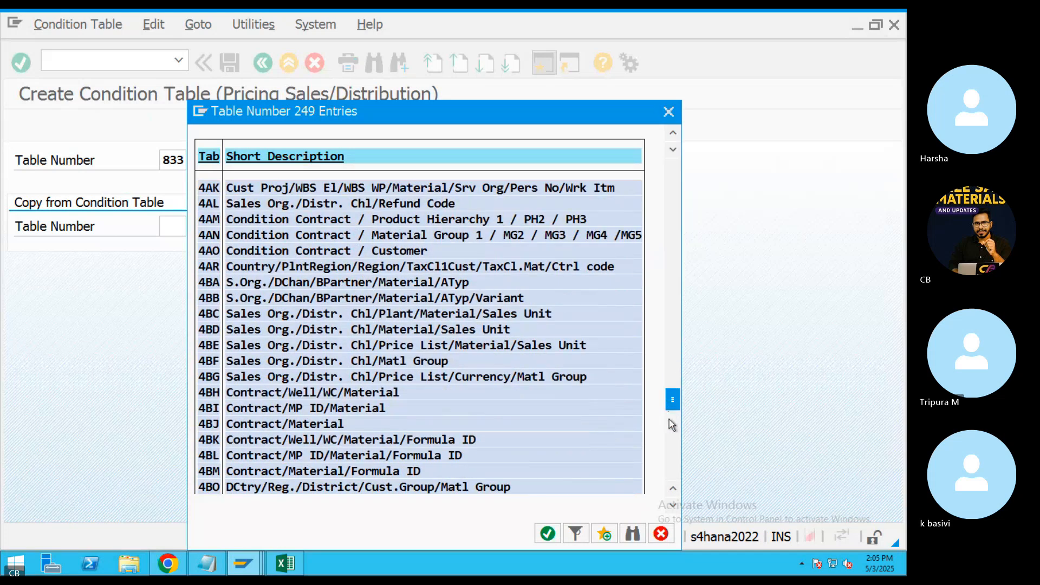
scroll(669, 424, down, 6)
drag(670, 424, 669, 448)
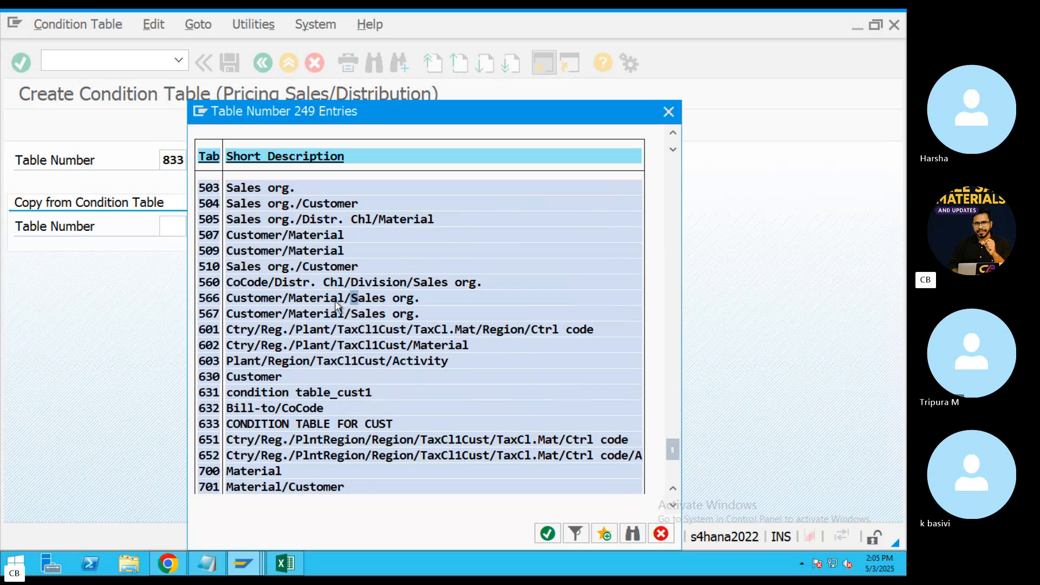
double_click(244, 219)
key(Return)
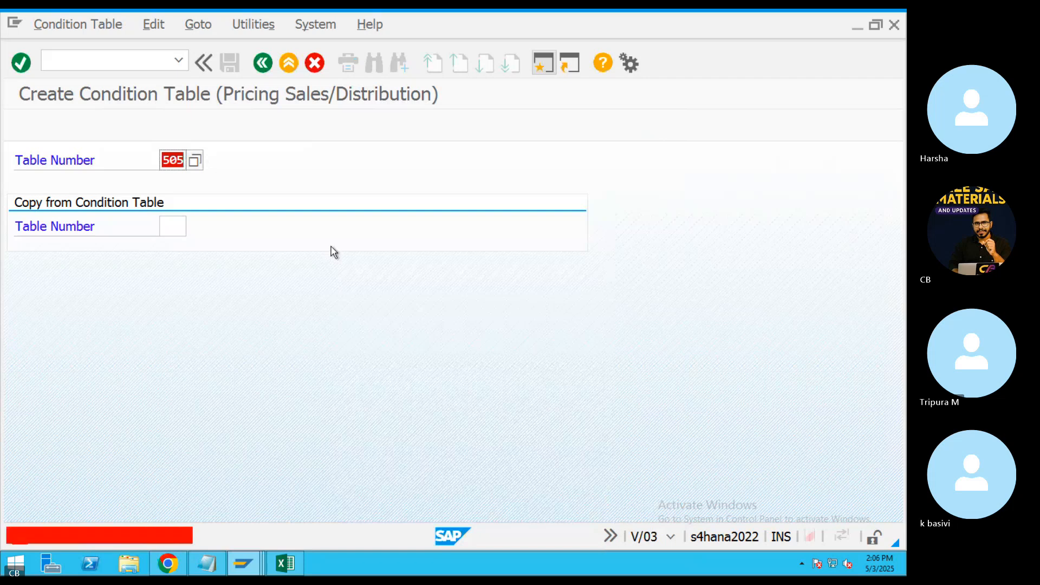
Display condition table 505 and examine the technical names of its selected fields for sales organization, distribution channel and material.
click(78, 23)
key(Return)
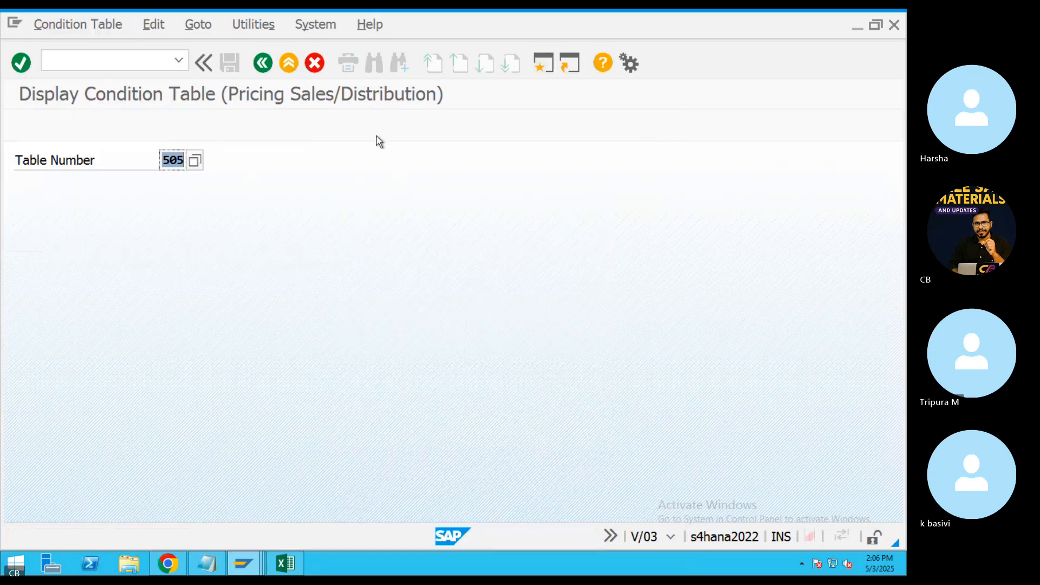
key(Return)
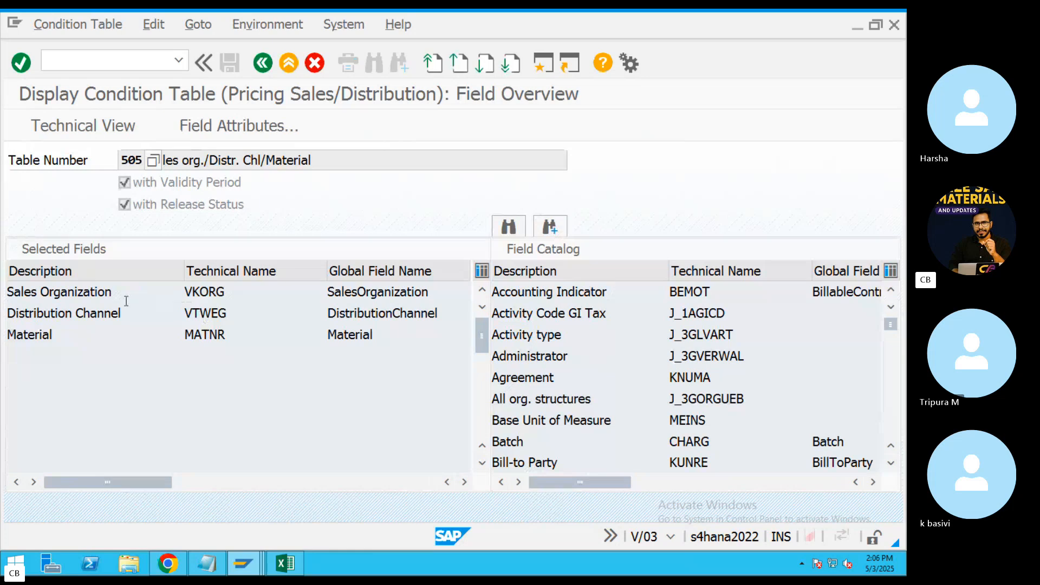
click(86, 296)
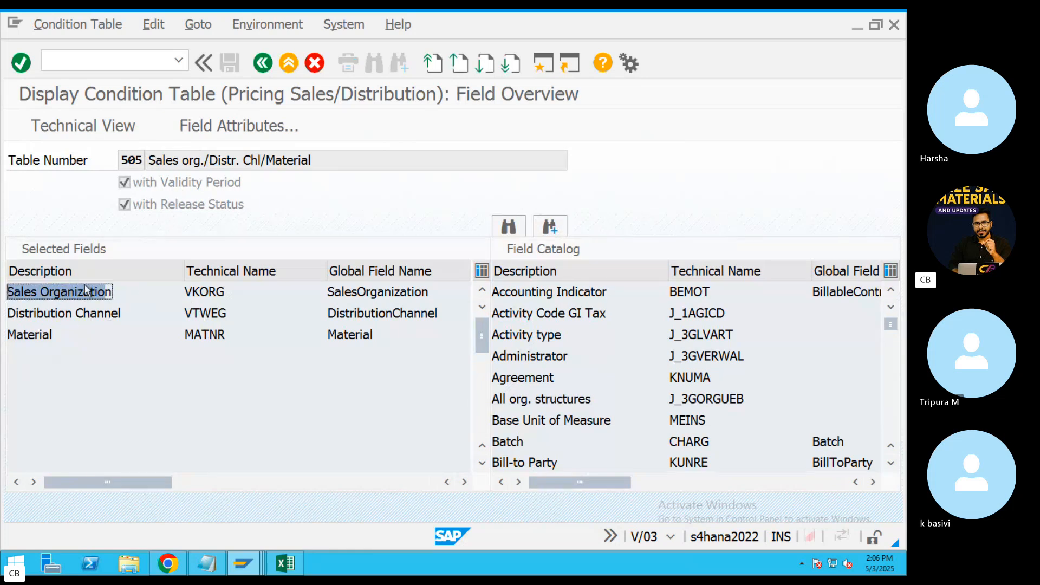
click(188, 327)
drag(242, 290, 176, 293)
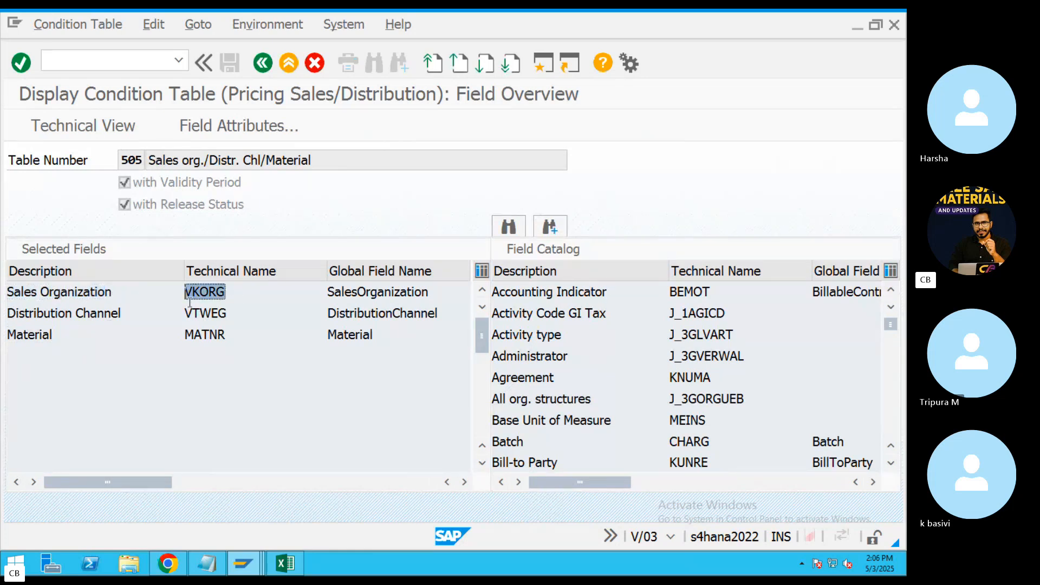
drag(234, 318, 171, 316)
drag(232, 293, 178, 294)
drag(233, 315, 179, 314)
drag(232, 334, 177, 334)
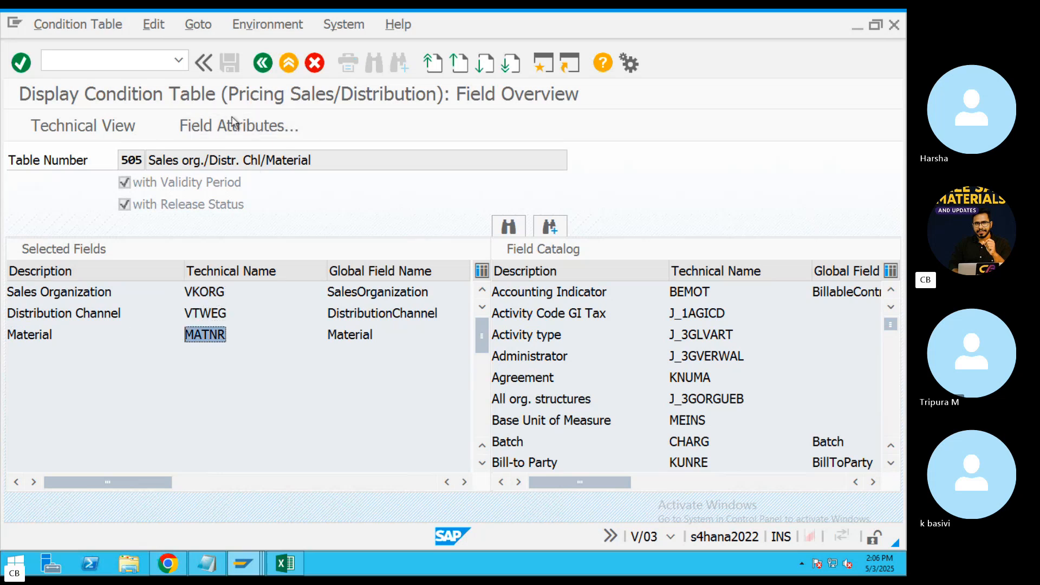
Return to the access sequence window and add access 1 with table 505 to CHAN, marked as exclusive.
click(243, 563)
click(405, 520)
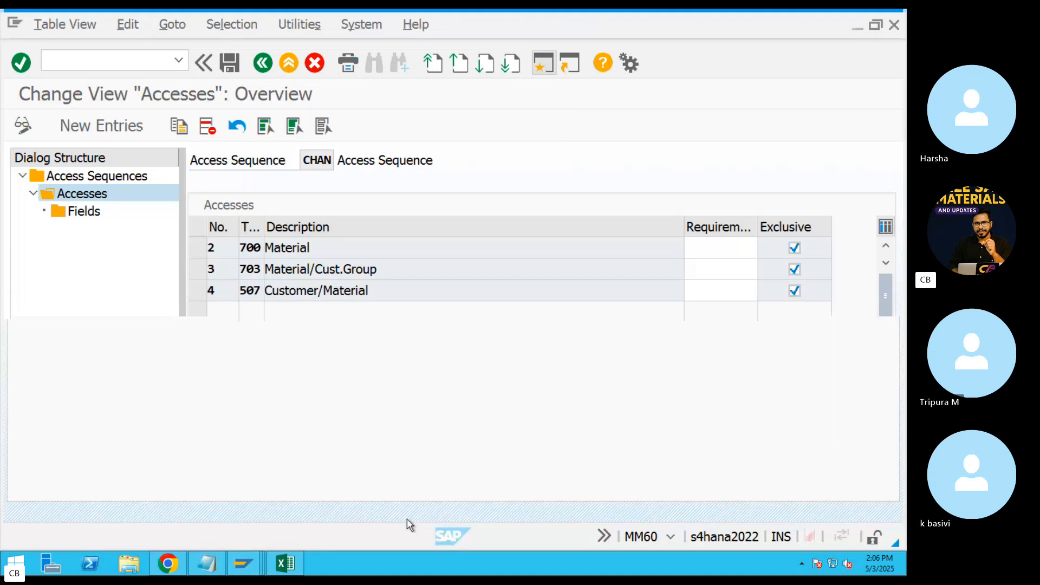
click(131, 128)
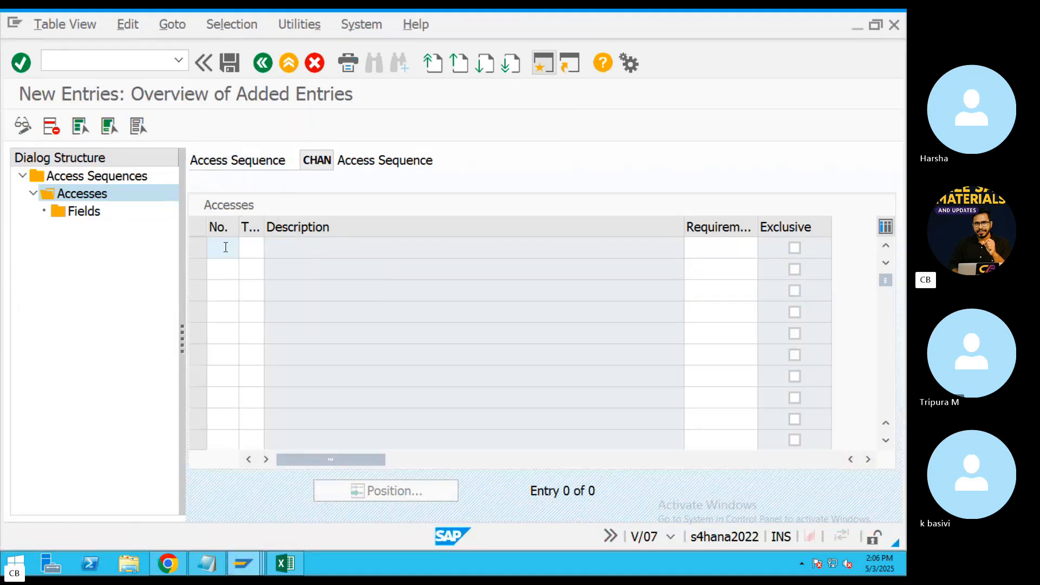
text(01)
click(248, 249)
text(505)
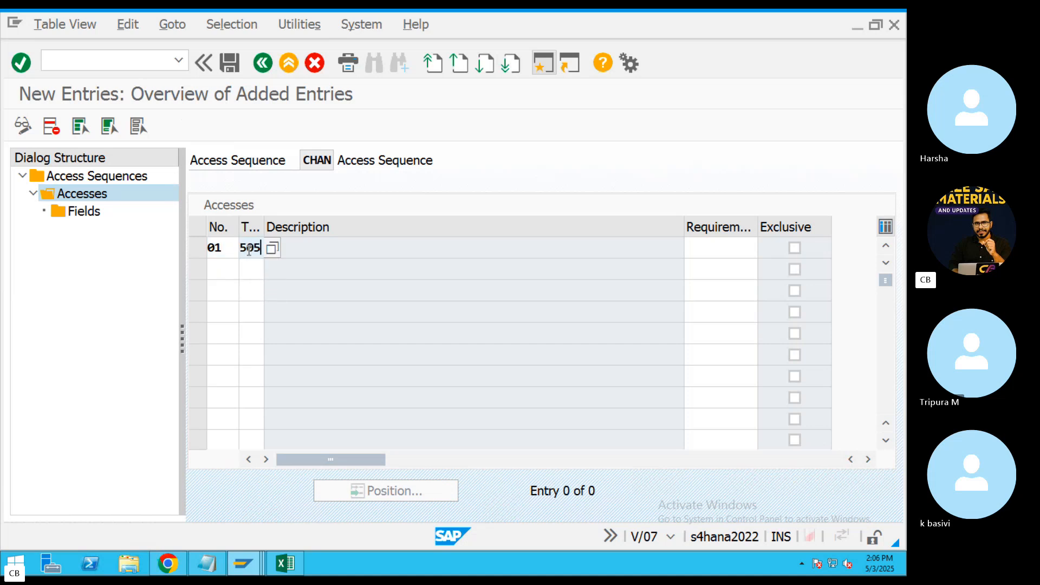
key(Return)
click(456, 533)
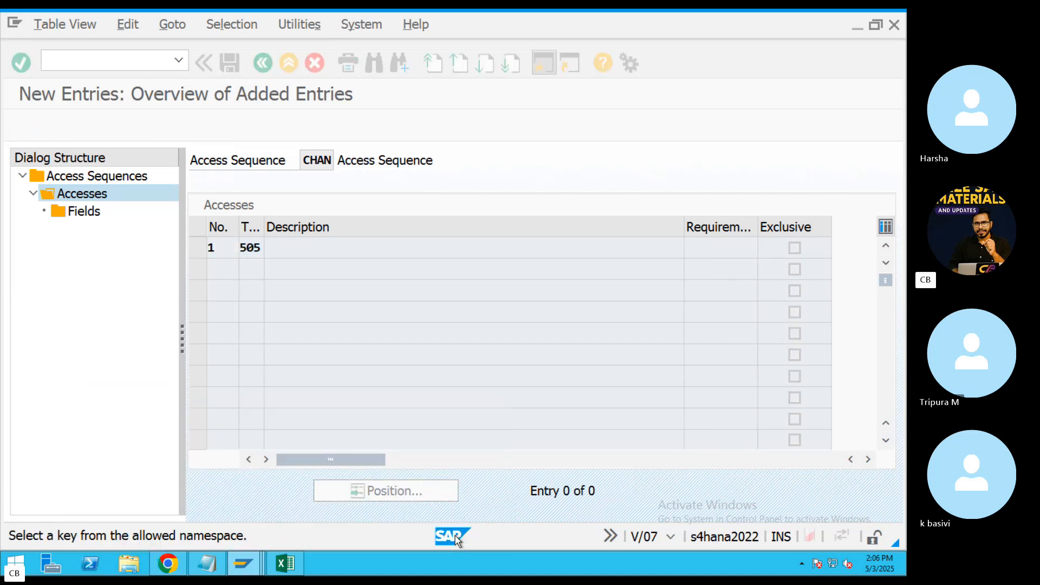
key(Return)
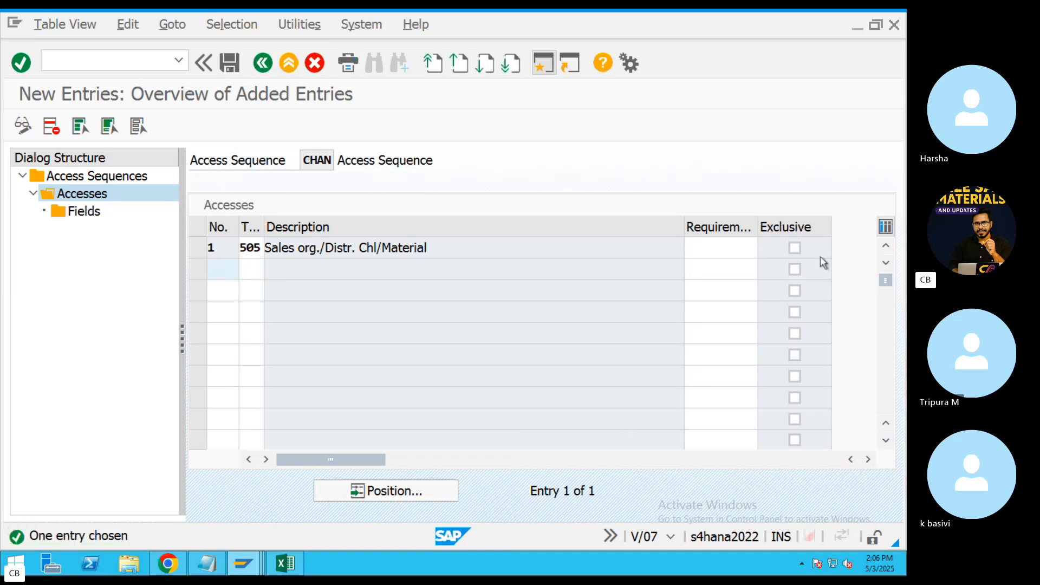
click(794, 247)
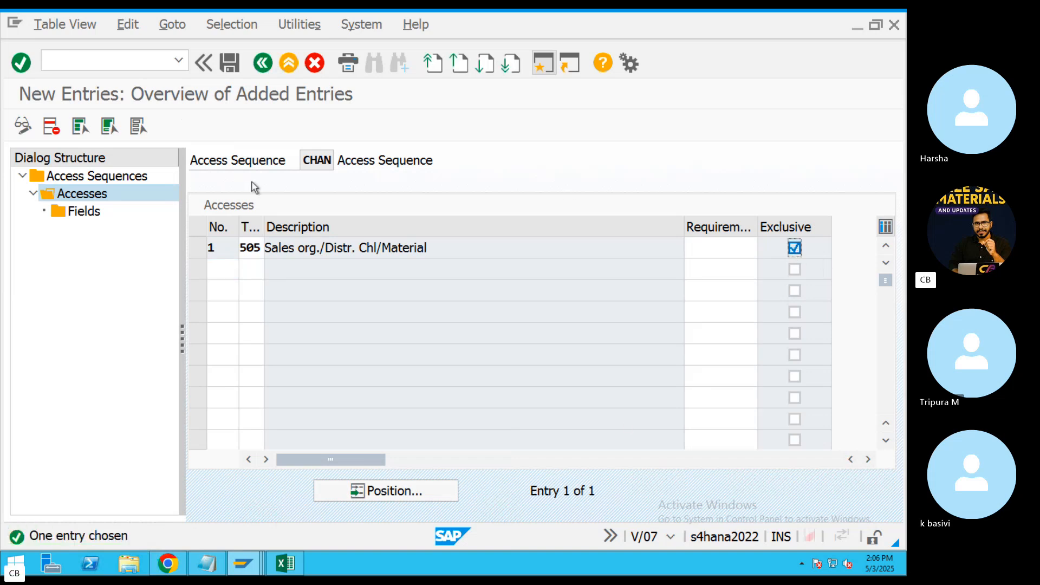
Save the new access for table 505, acknowledging the local development class information and the SAP entry warning.
click(229, 64)
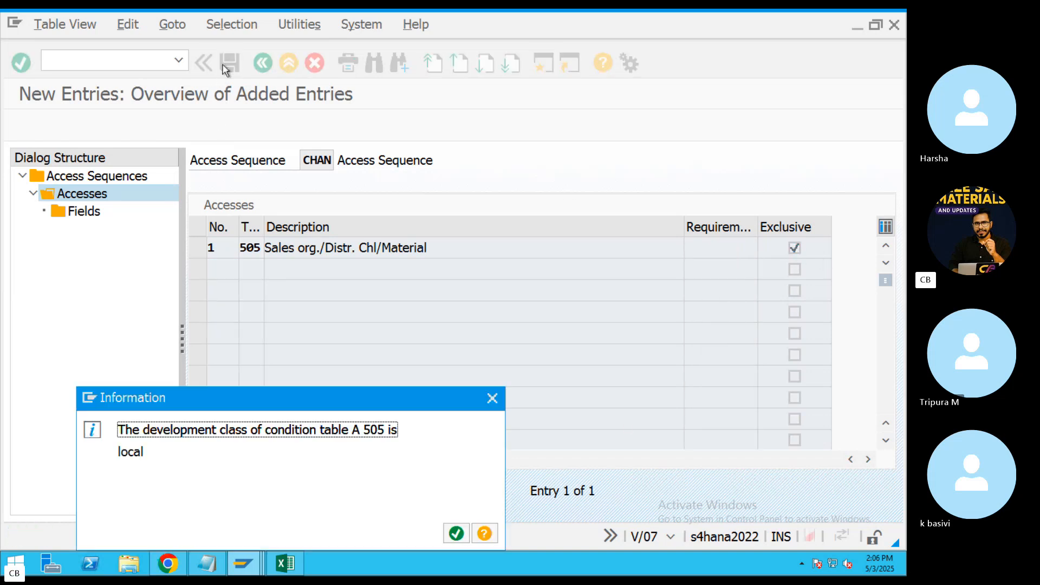
click(455, 534)
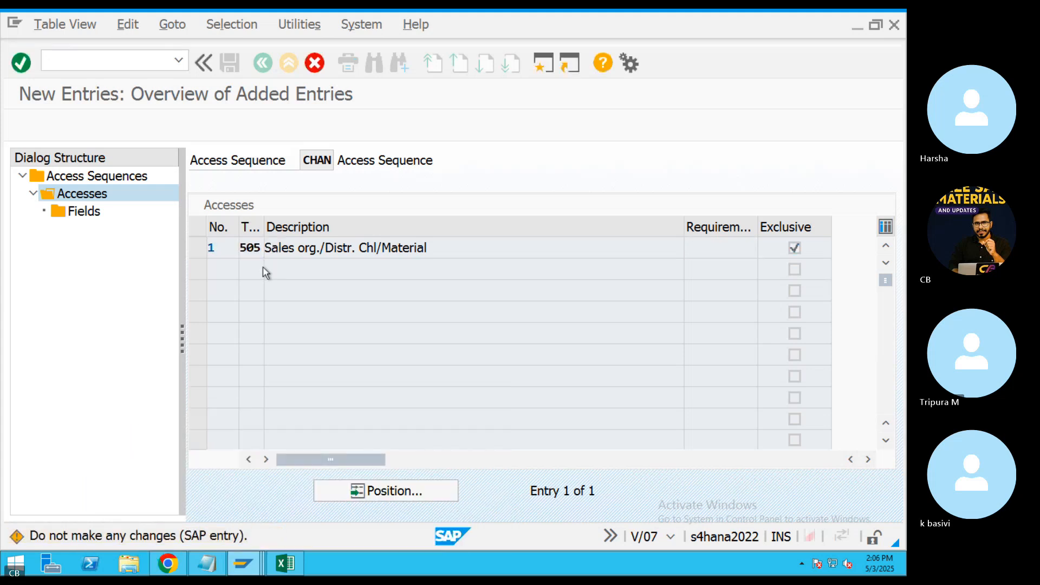
key(Return)
click(456, 534)
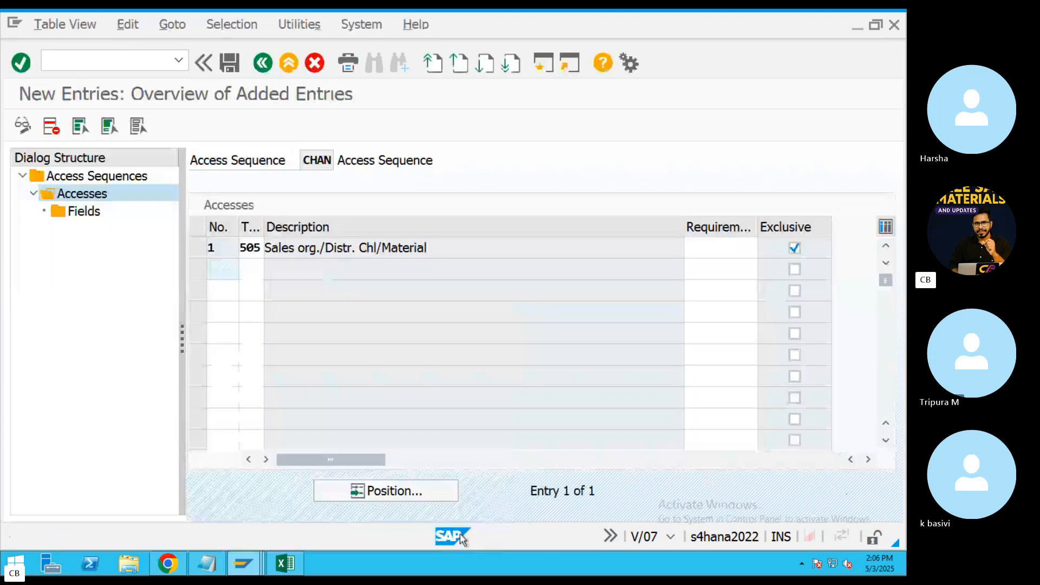
Open the fields of access 1 to make its field assignment, check the document structures and return to the accesses overview.
click(197, 248)
double_click(89, 214)
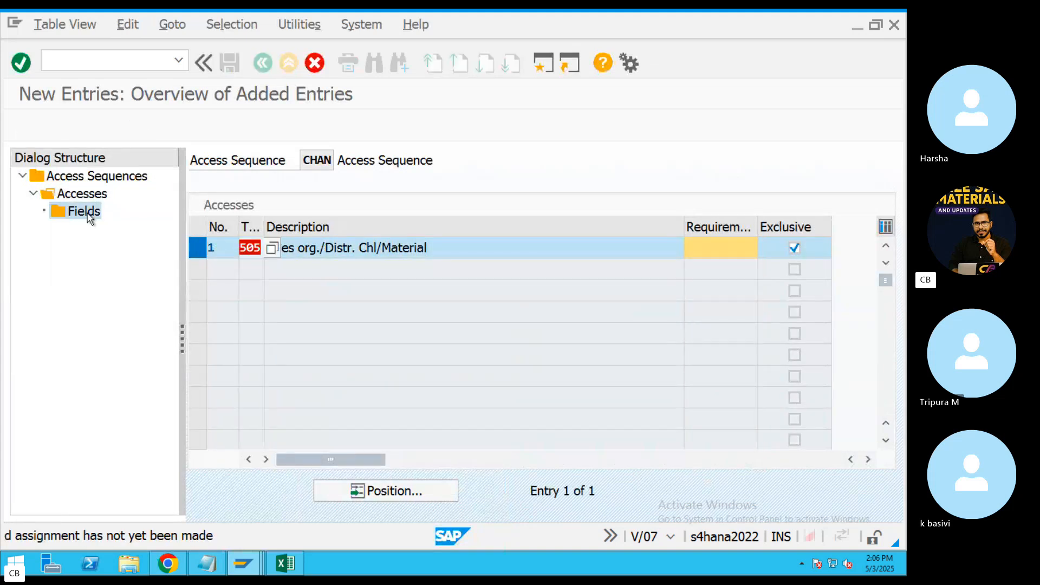
key(Return)
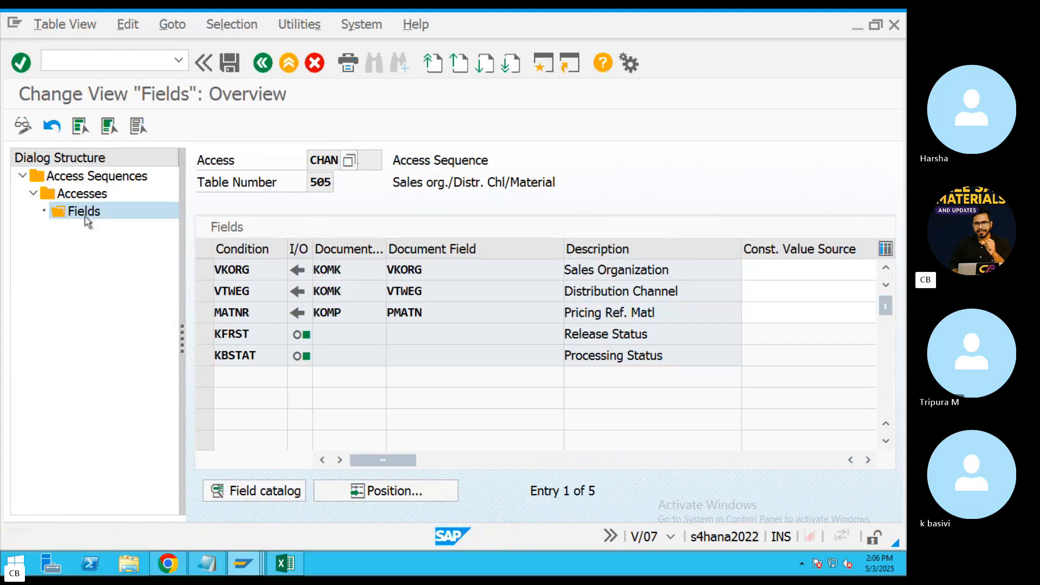
click(327, 273)
drag(313, 272, 372, 323)
click(324, 330)
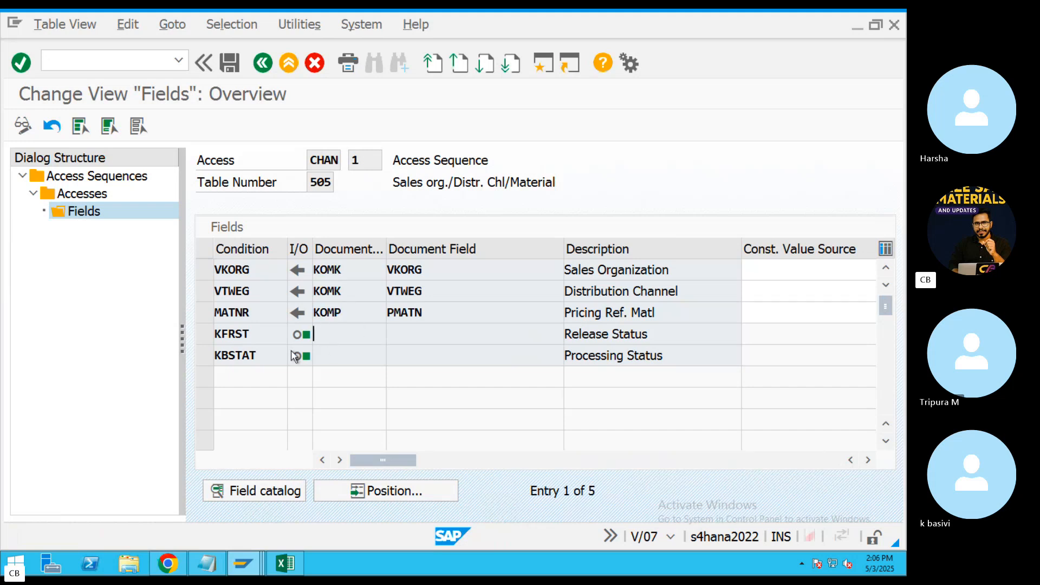
click(261, 72)
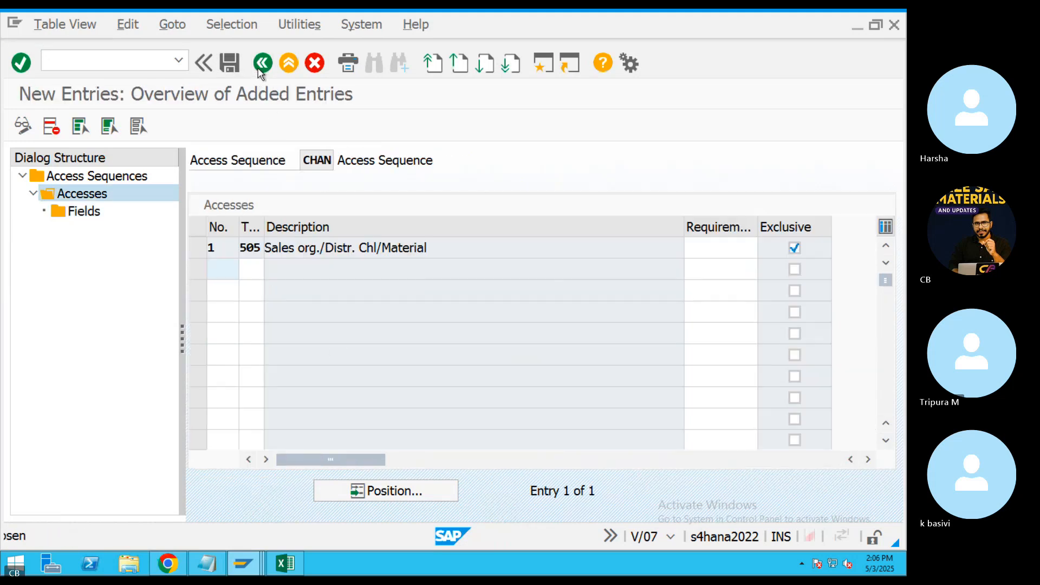
click(261, 71)
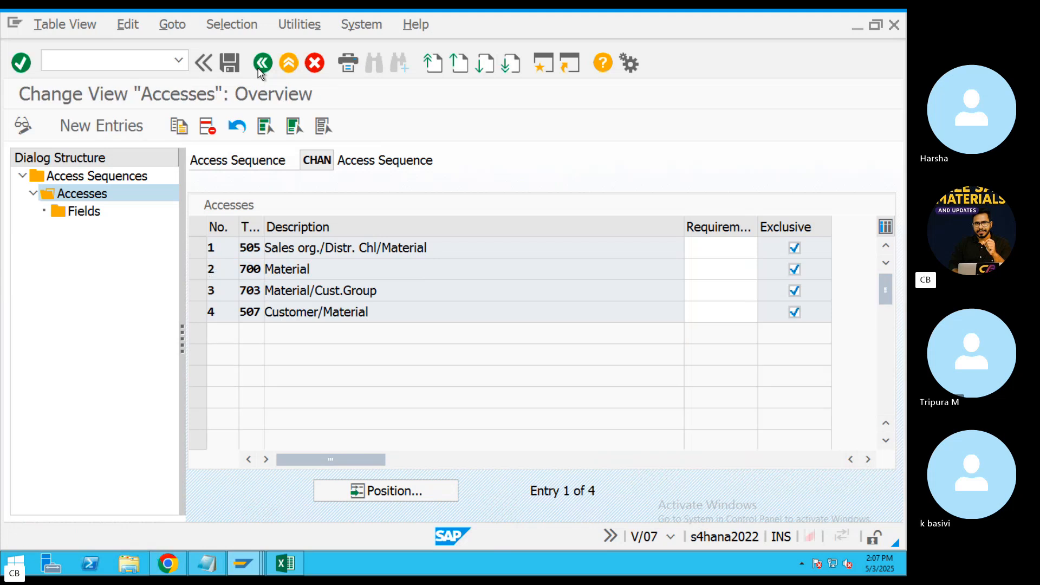
Reopen the accesses of access sequence CHAN and check the condition fields of access 1 with table 505.
click(261, 72)
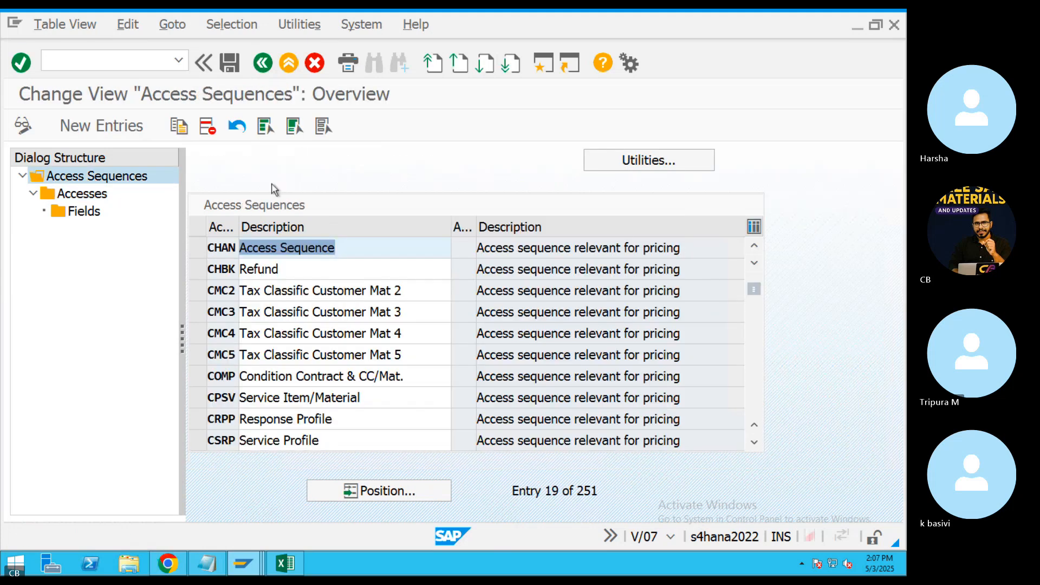
click(194, 250)
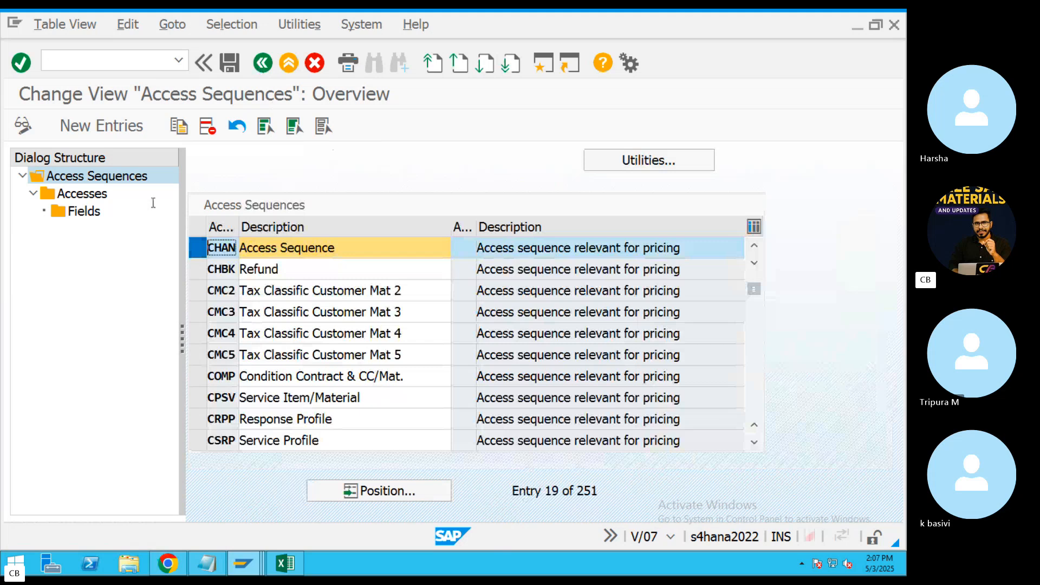
click(96, 197)
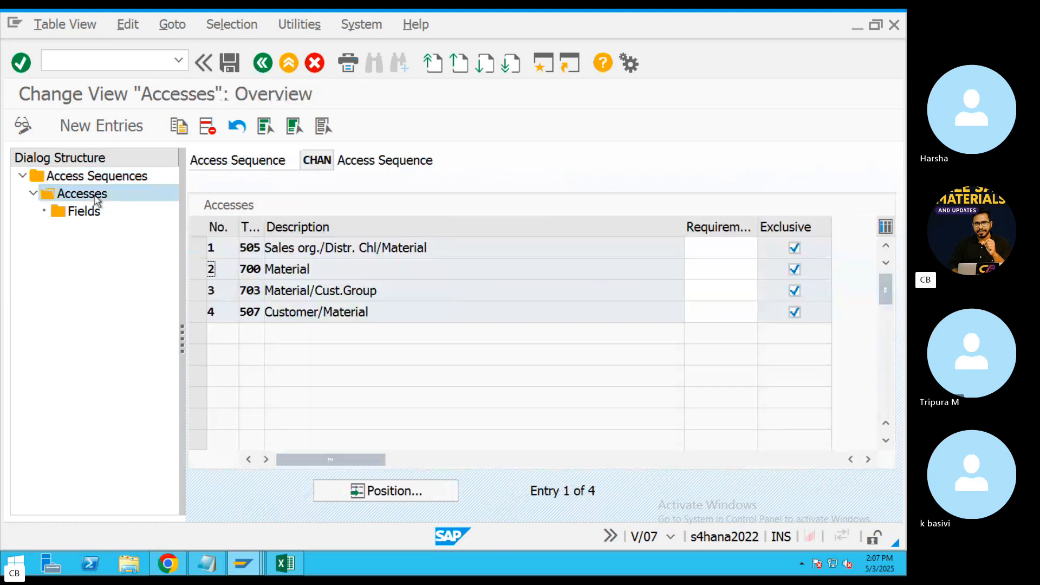
click(197, 247)
click(89, 212)
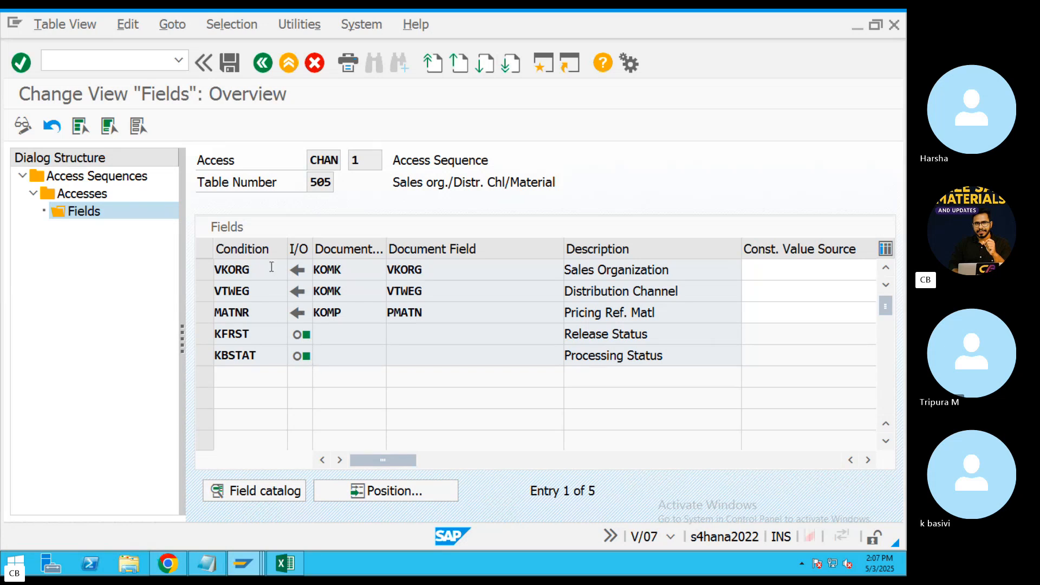
double_click(271, 267)
double_click(246, 292)
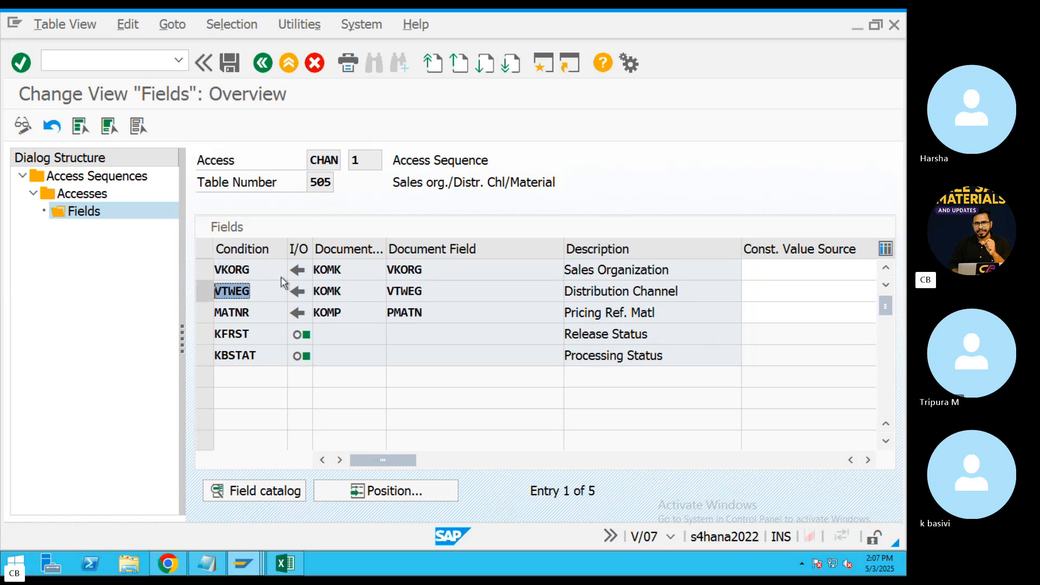
click(262, 63)
Check the condition fields of access 2 with table 700 in CHAN and leave the access sequence maintenance.
click(197, 269)
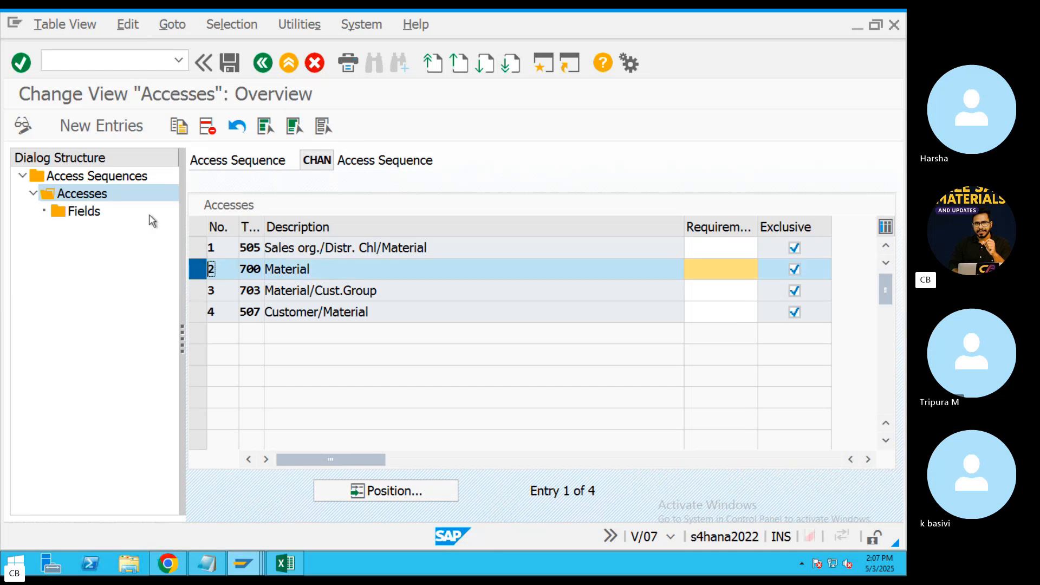
double_click(84, 211)
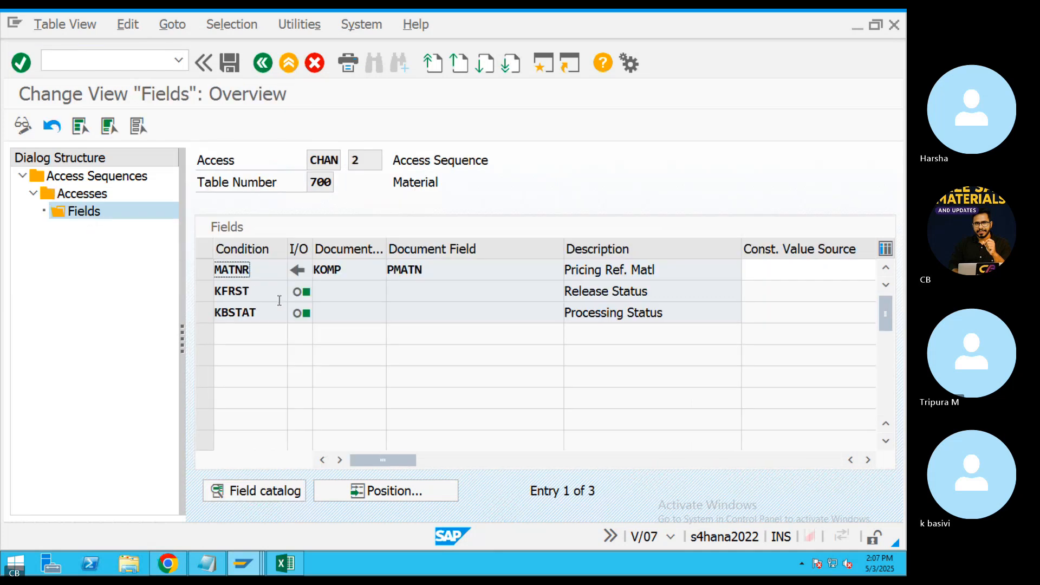
click(262, 63)
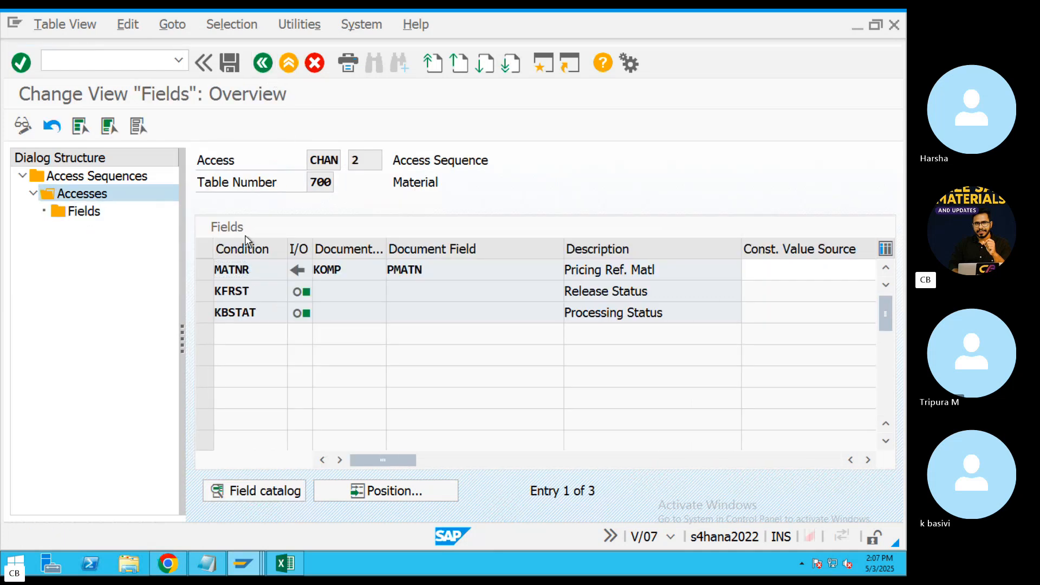
click(203, 281)
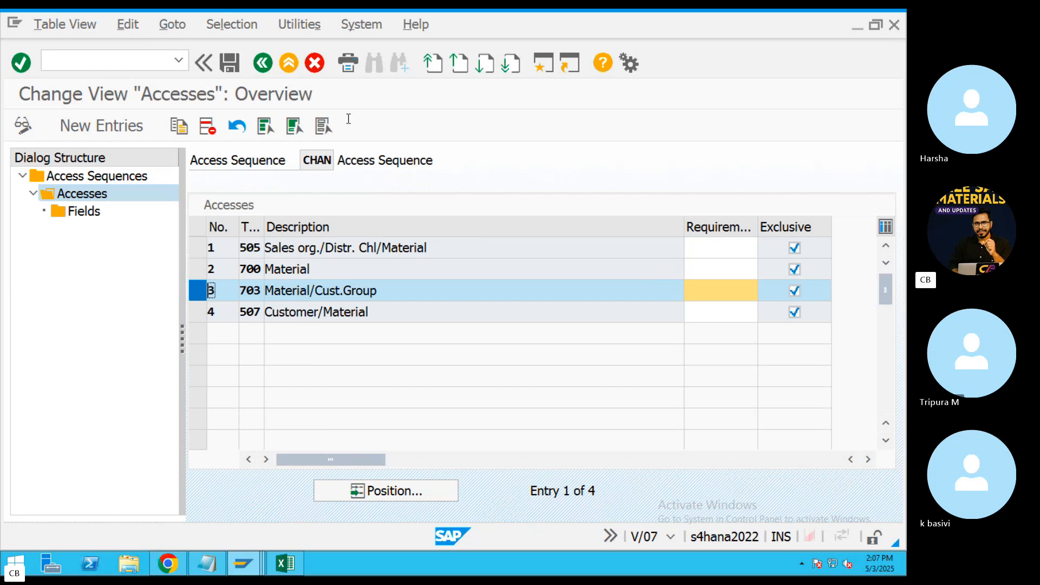
click(313, 63)
click(326, 371)
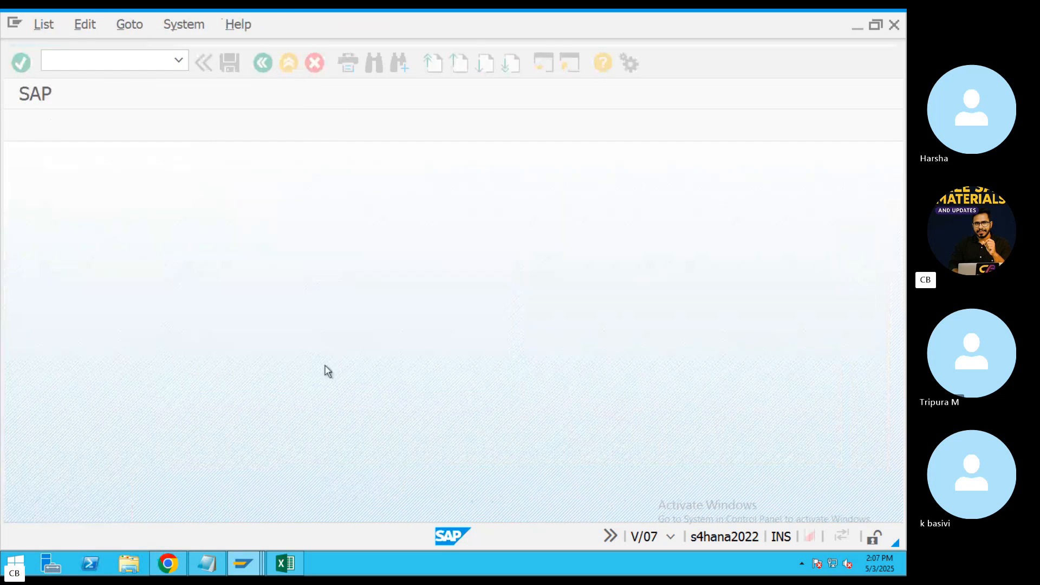
Start condition record creation with VK11 for condition type ZCHA, using the key combination Sales org./Distr. Chl/Material.
text(VL)
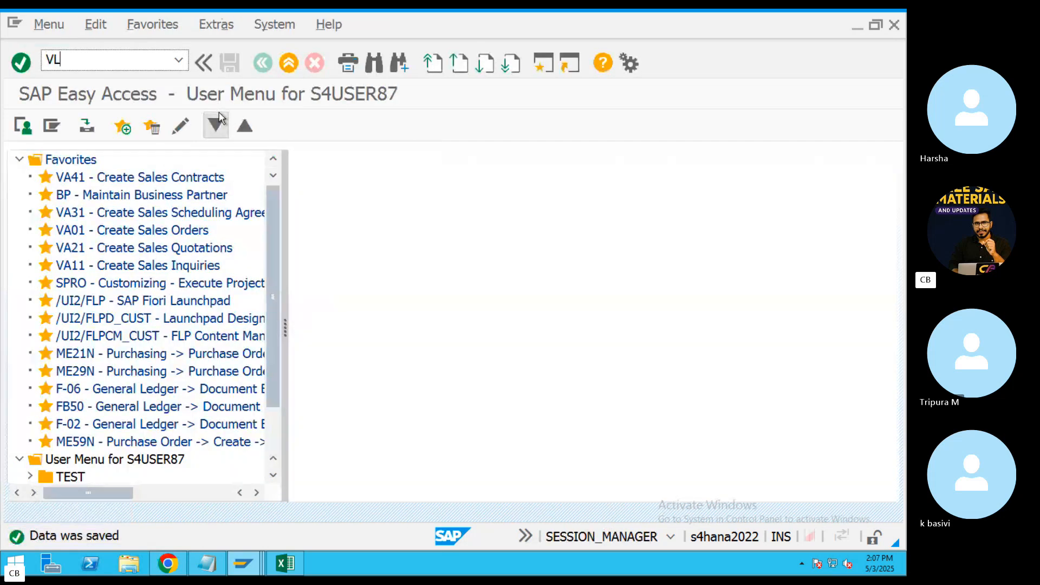
key(Return)
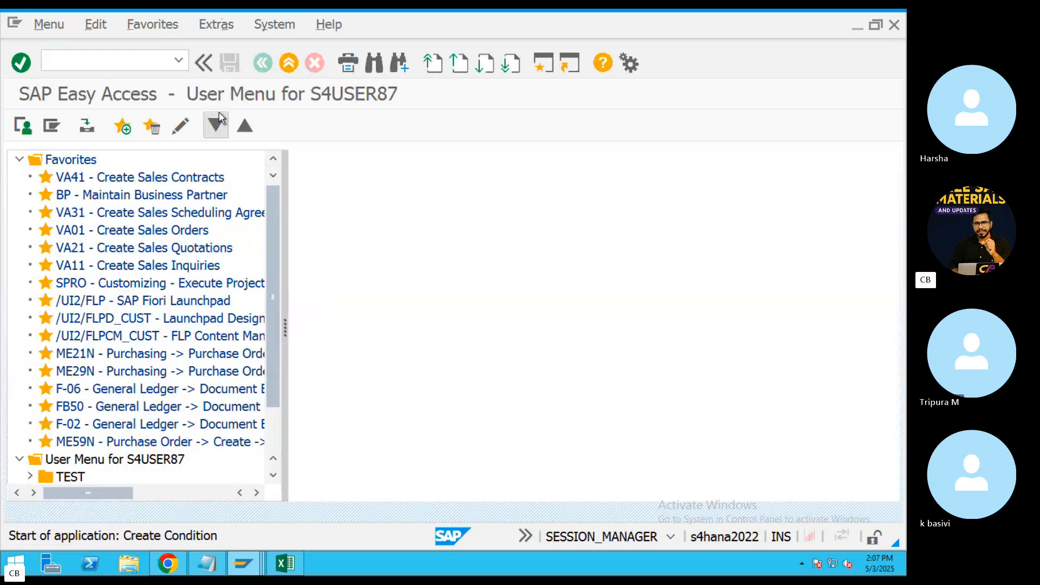
key(Delete)
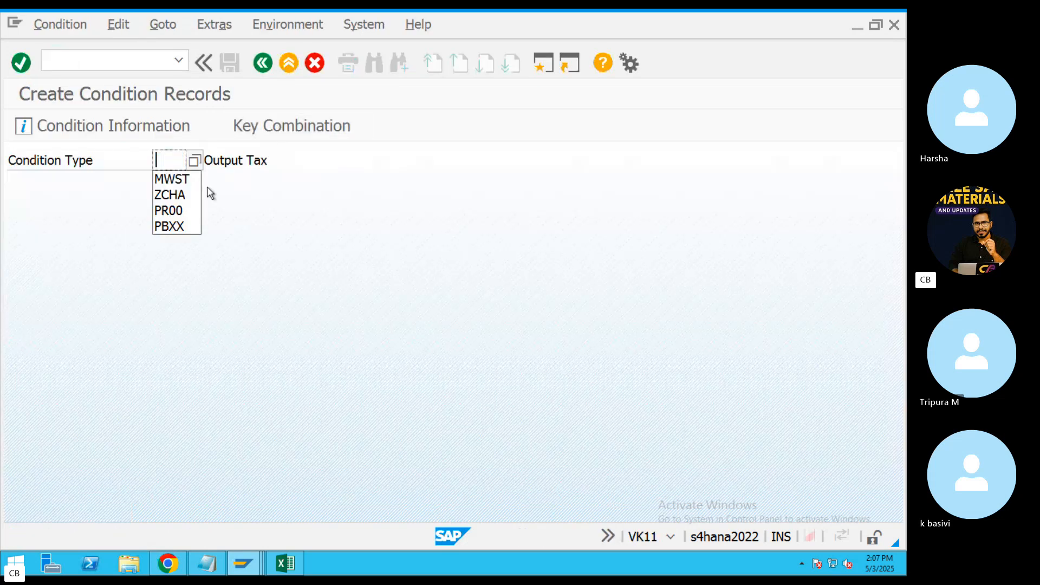
key(Return)
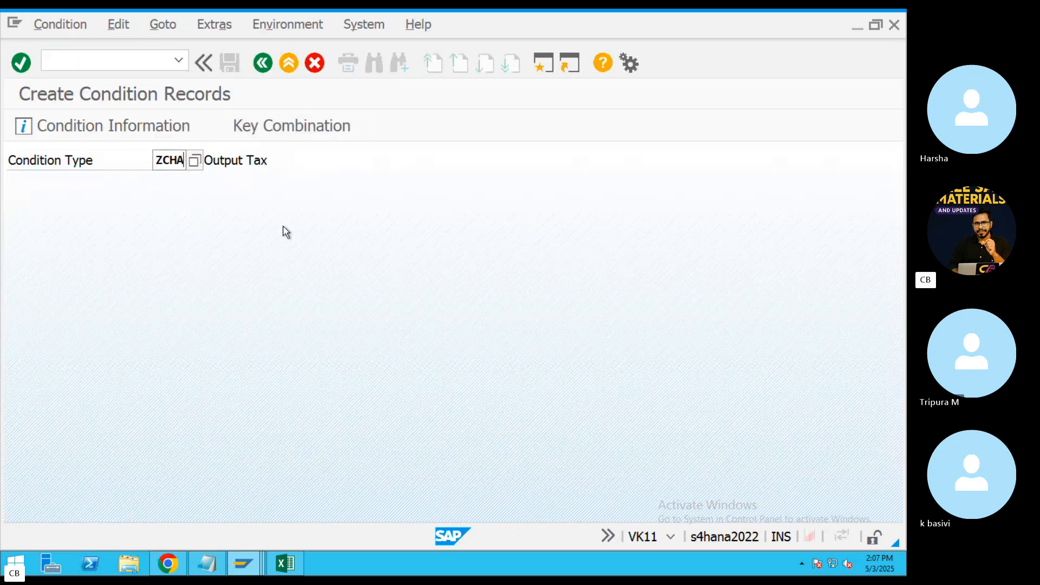
key(Return)
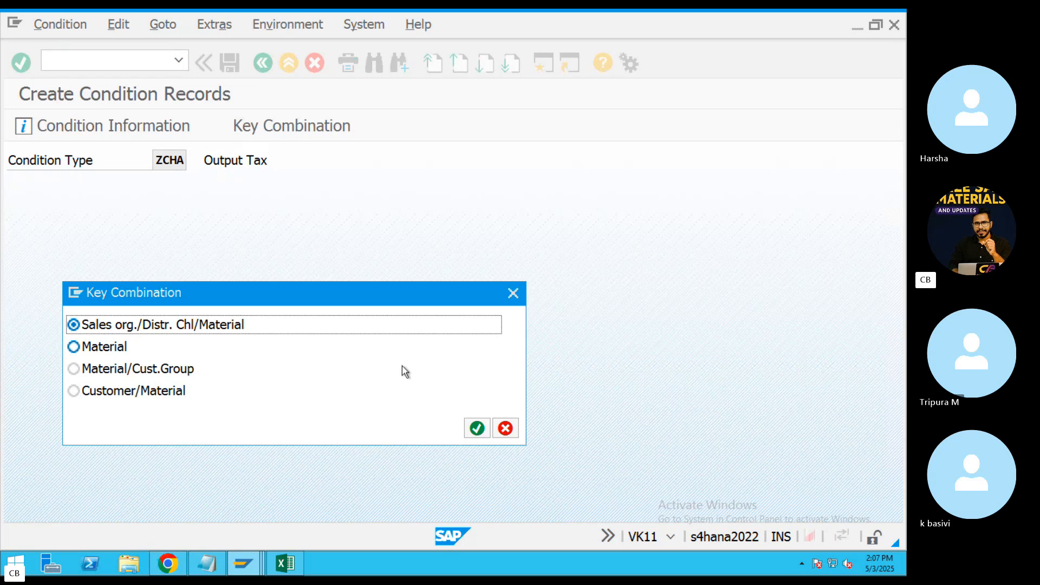
click(477, 428)
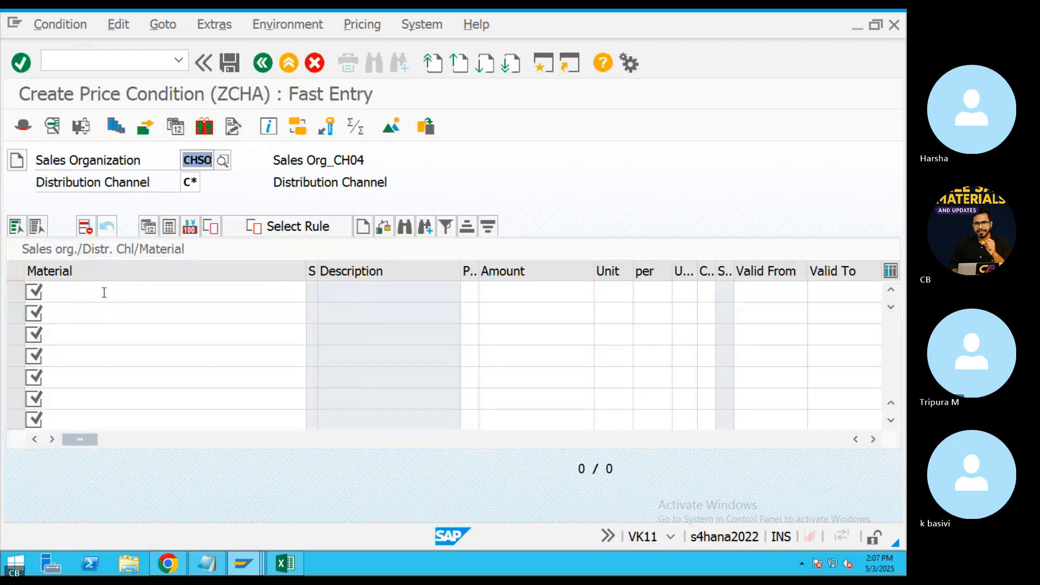
Enter a condition record for material 700166 with an amount of 100 INR per 1 Kg.
click(103, 292)
click(103, 310)
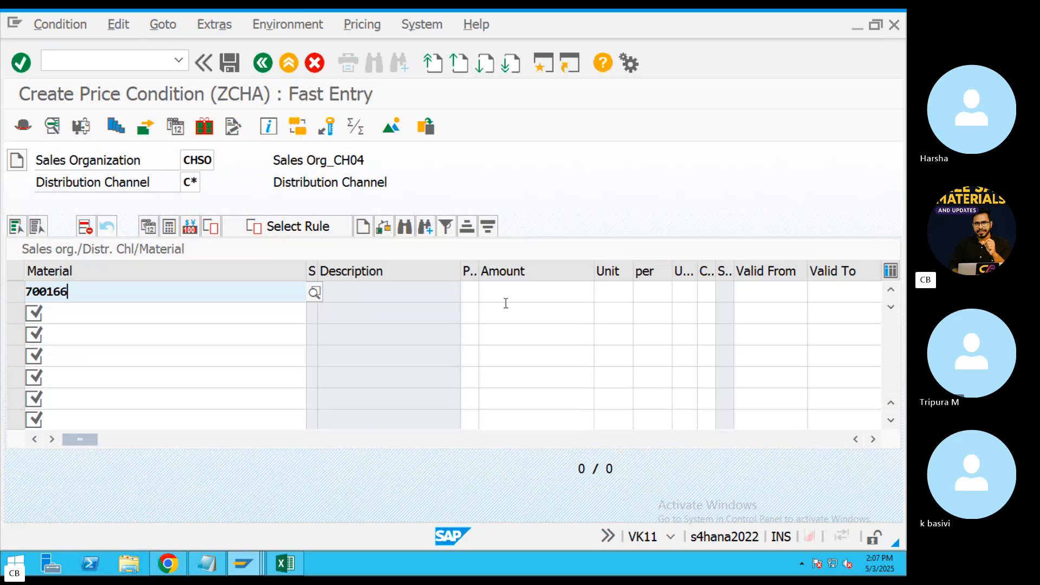
click(472, 291)
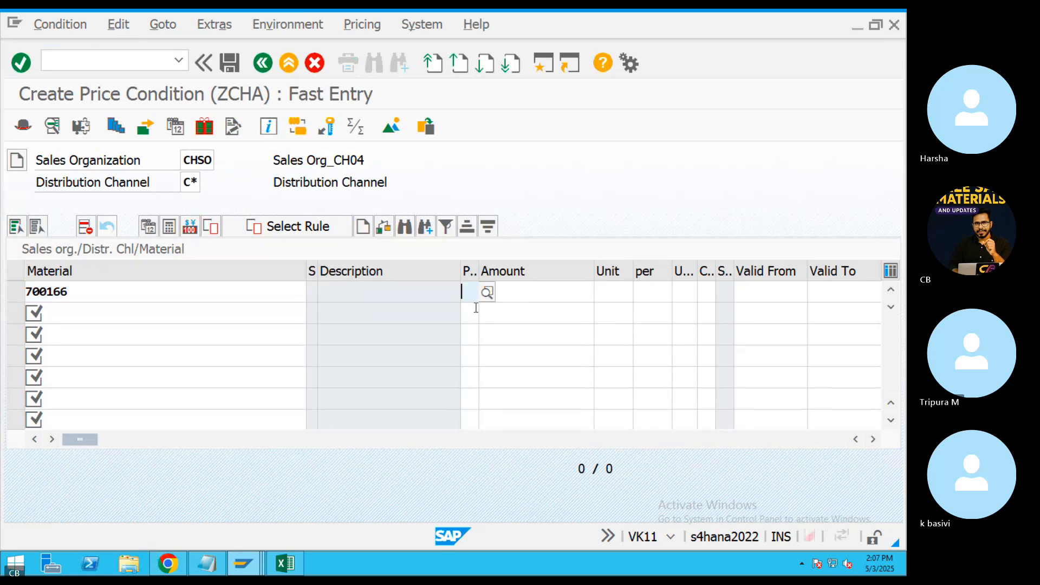
click(539, 295)
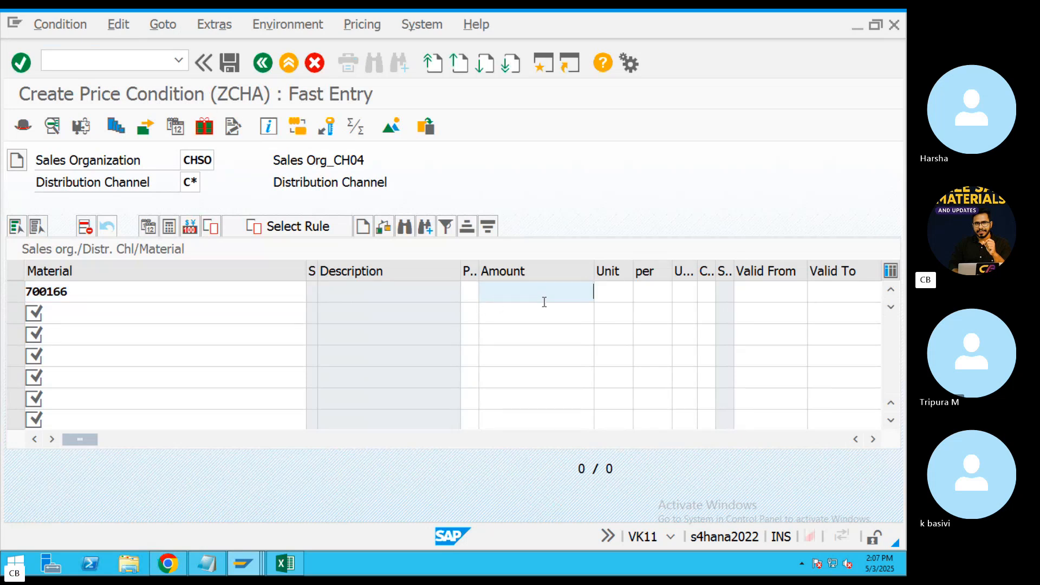
text(100)
click(614, 296)
click(624, 313)
click(658, 295)
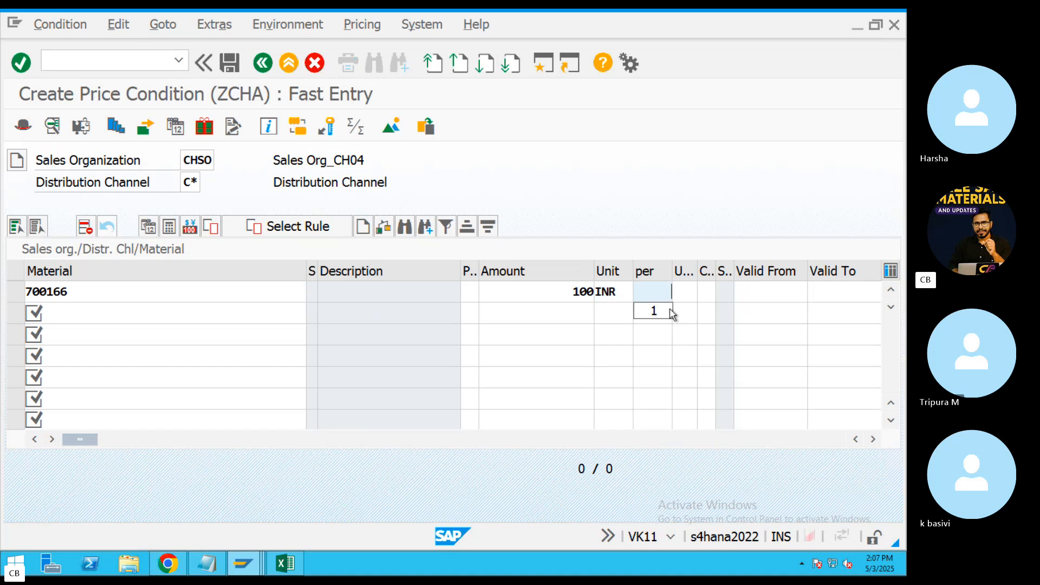
click(670, 312)
Set the record's valid-from date to 01.04.2025 and its calculation type to C, and save the condition record.
click(764, 295)
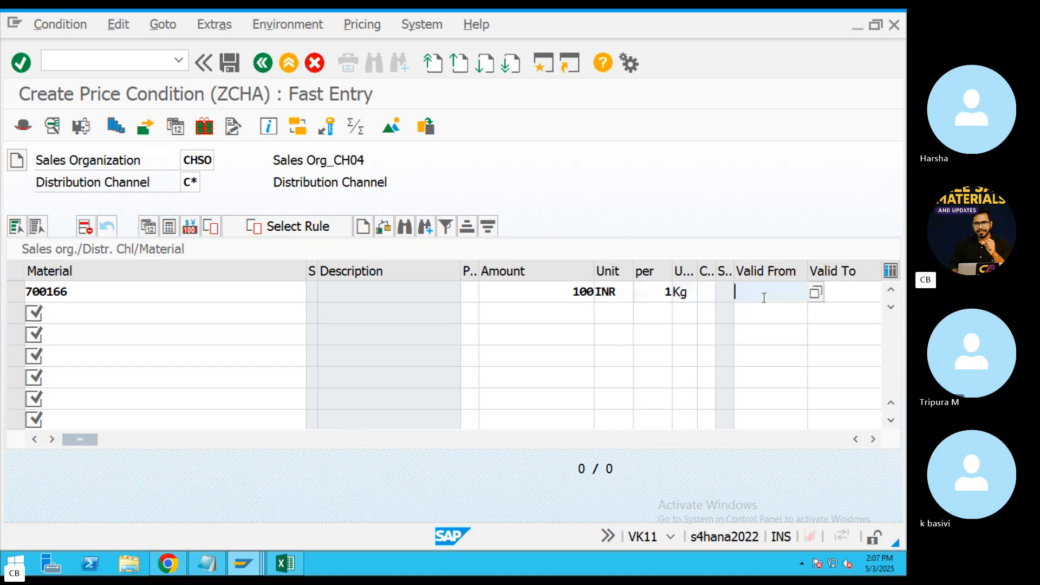
click(765, 310)
click(709, 295)
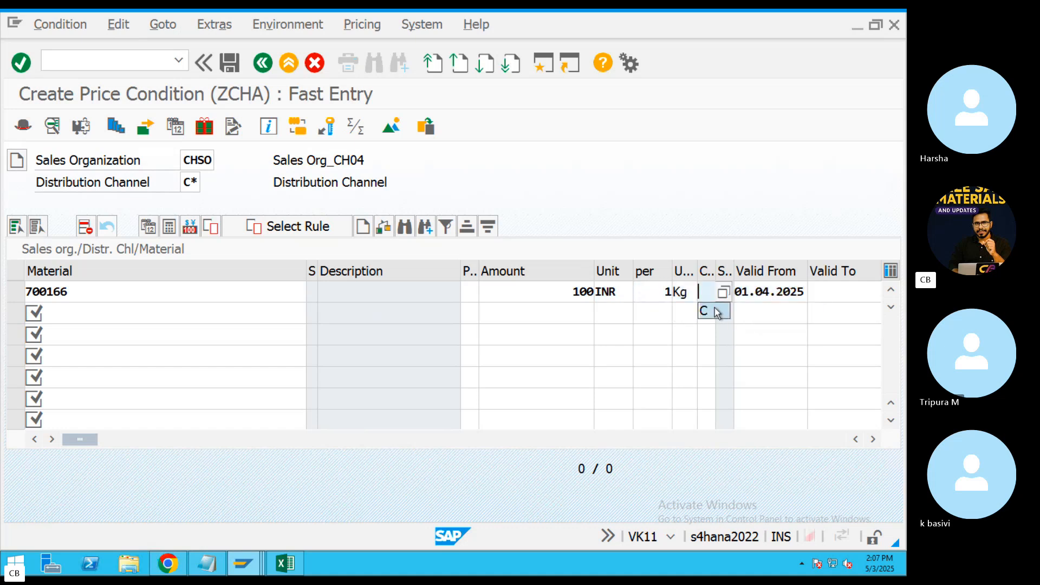
text(C)
drag(99, 440, 165, 450)
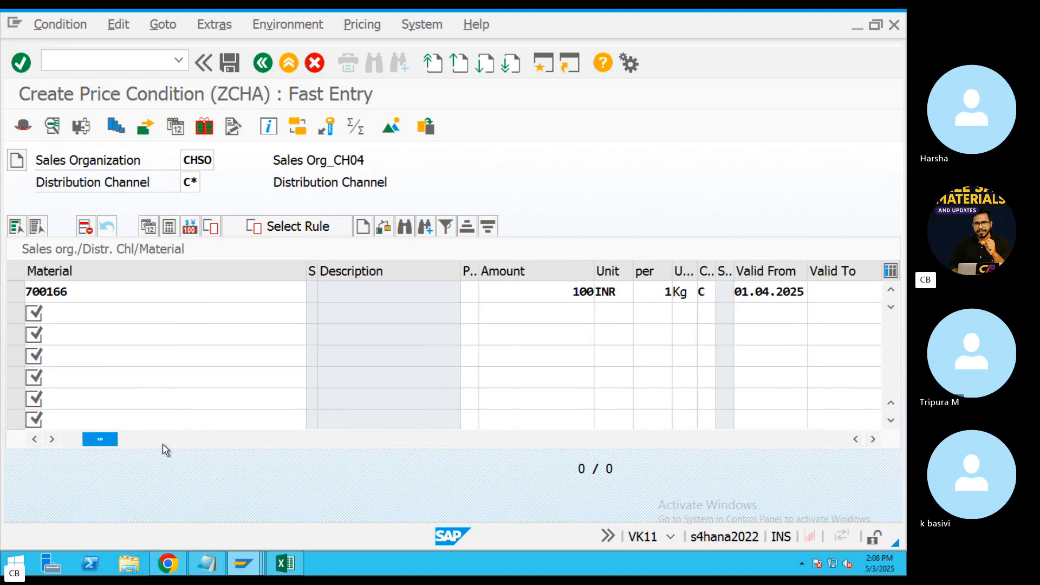
key(Return)
click(230, 63)
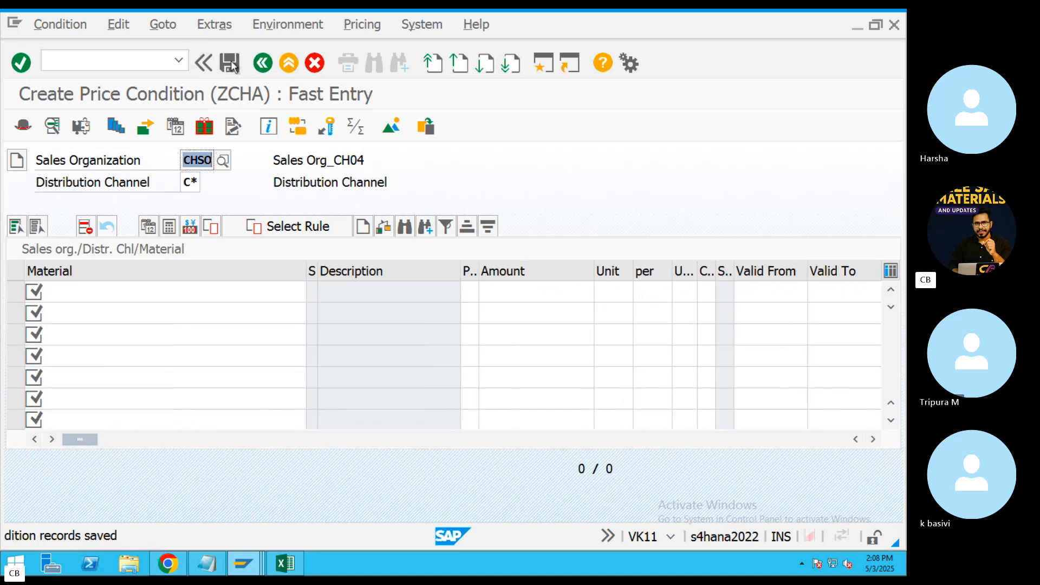
Leave condition record creation and close the spare SAP sessions, including the new procedure entries and the condition table 505 display.
click(287, 69)
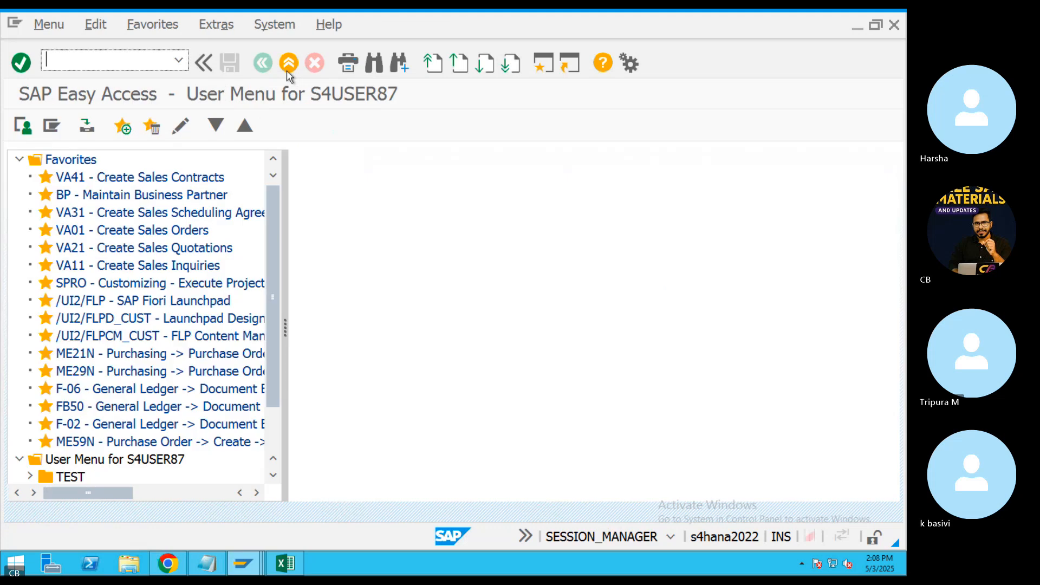
text(VA01)
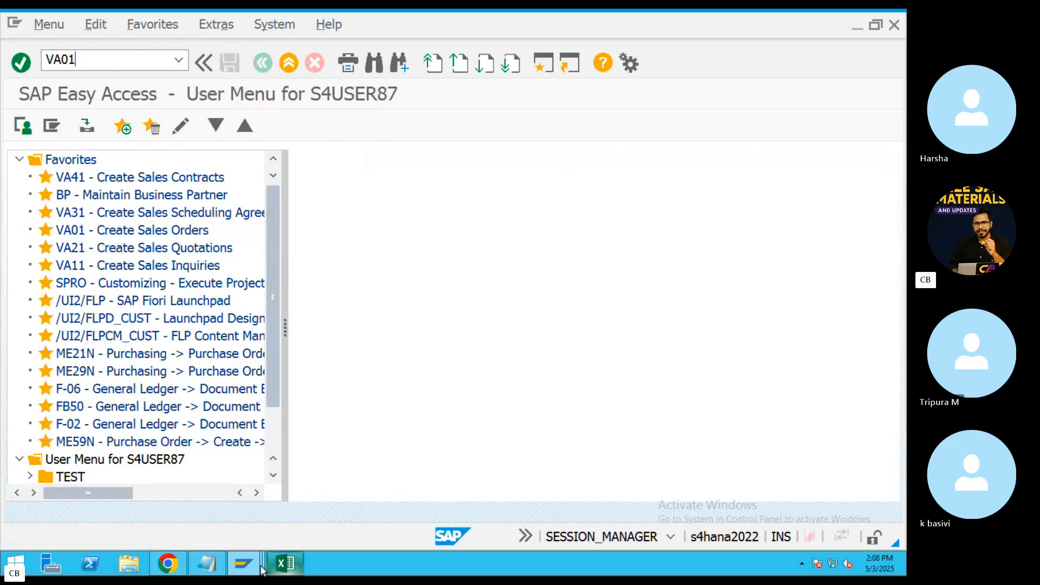
click(243, 563)
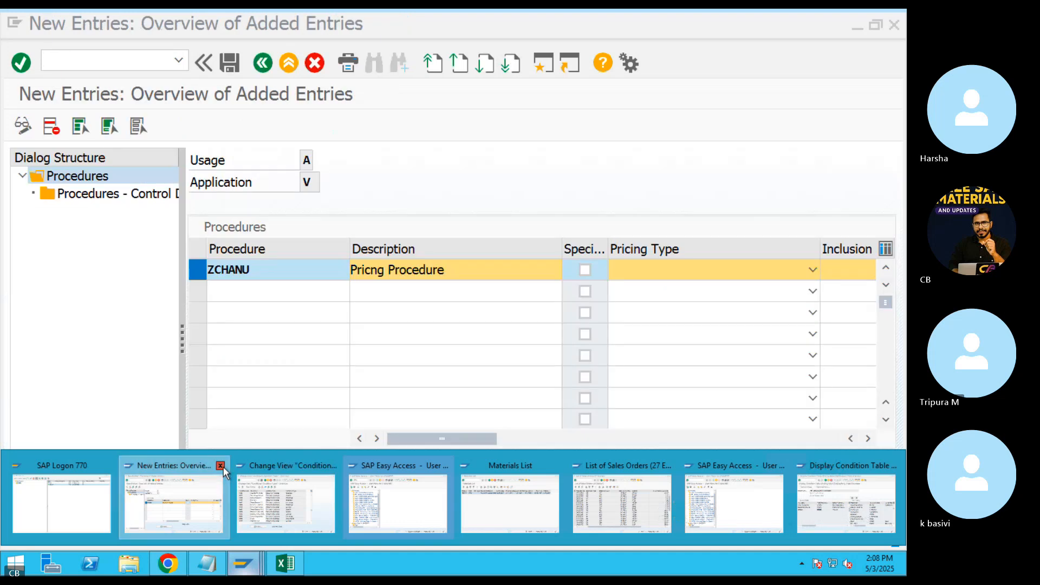
click(221, 466)
click(250, 454)
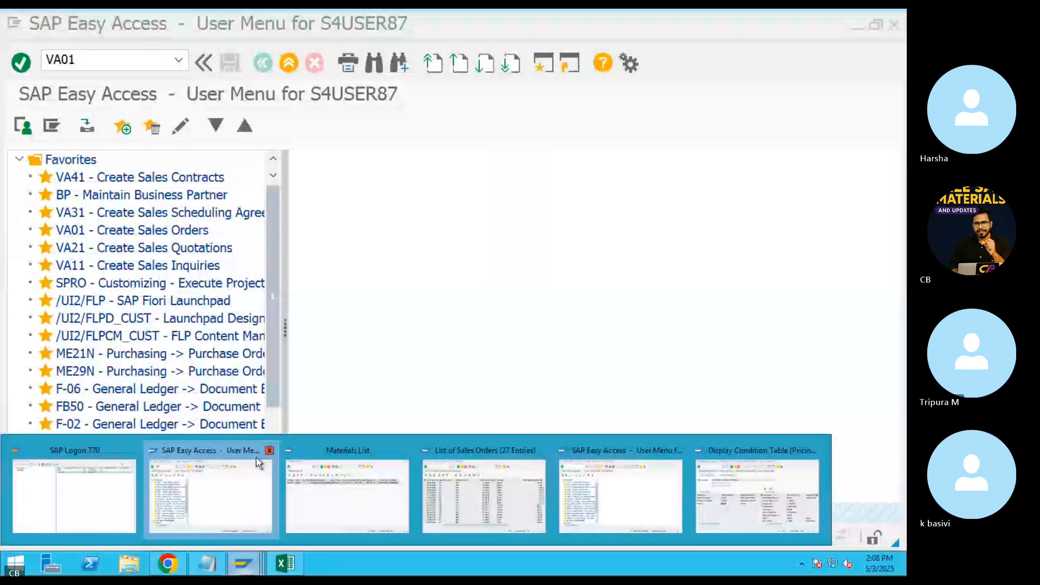
click(269, 449)
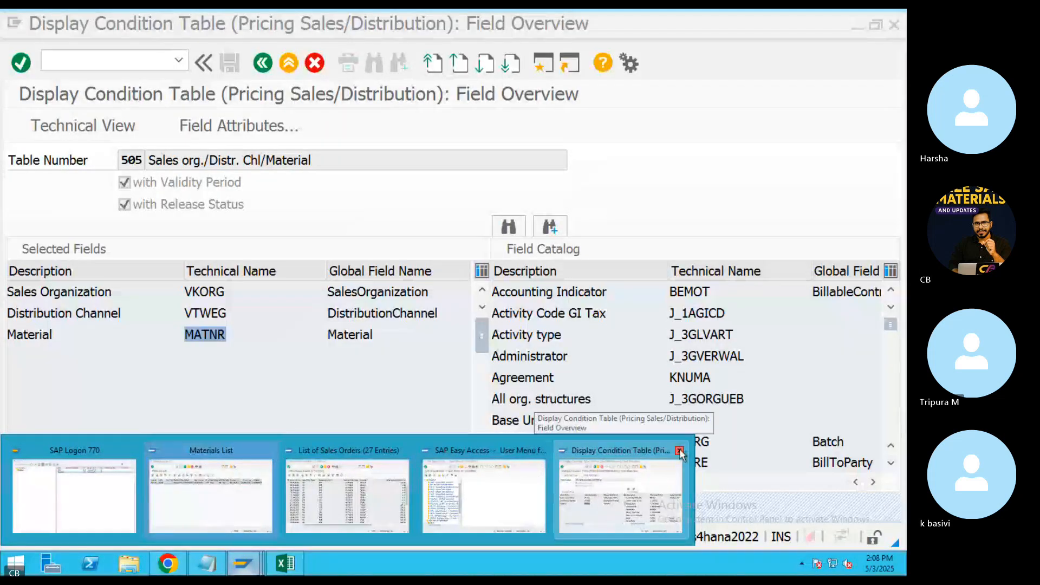
click(679, 450)
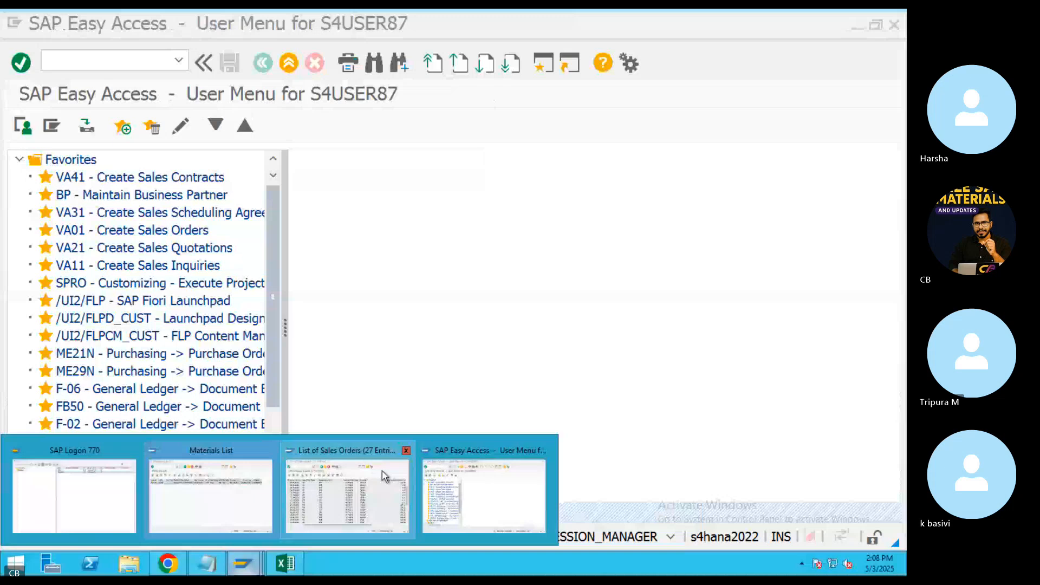
Switch to the sales order list session, exit to the start menu and open a new standard order with VA01.
click(352, 477)
click(287, 64)
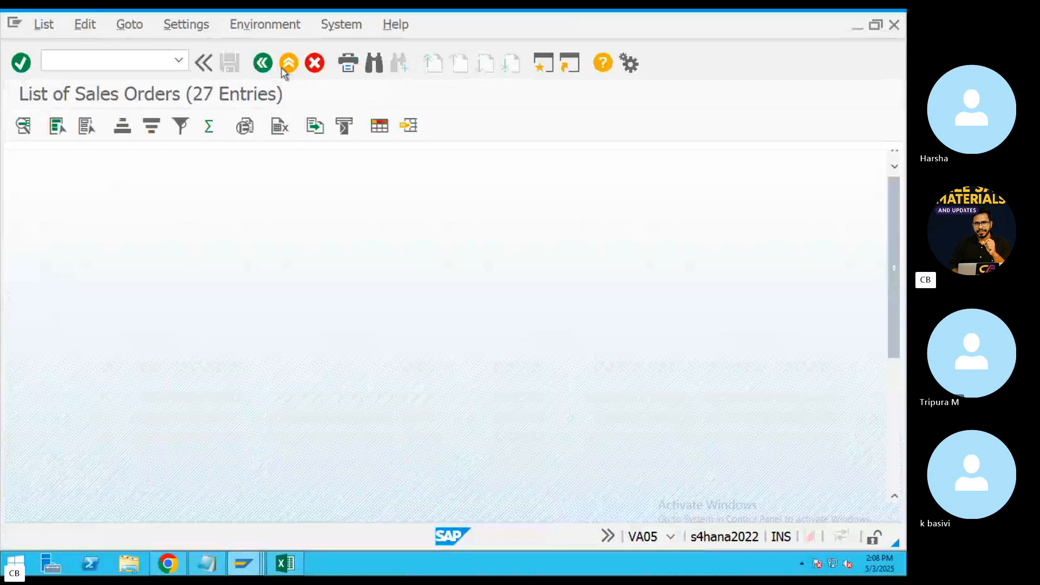
click(287, 64)
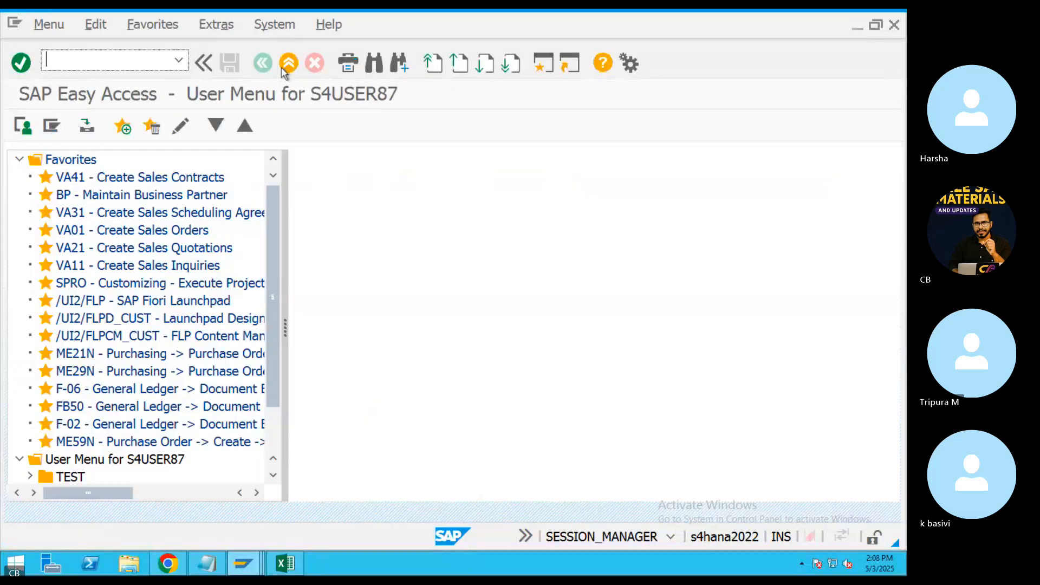
text(VA01)
key(Return)
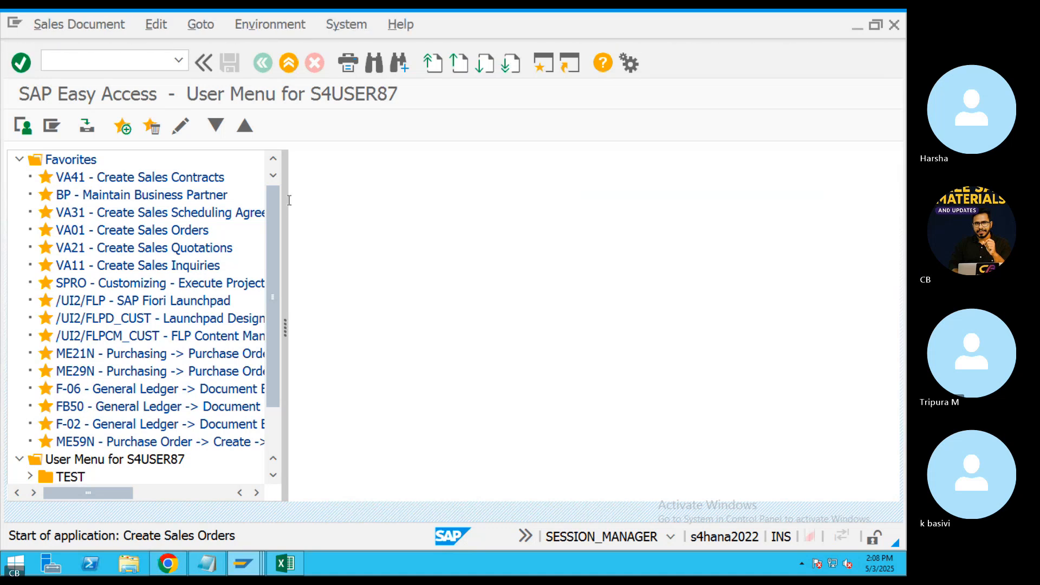
key(Return)
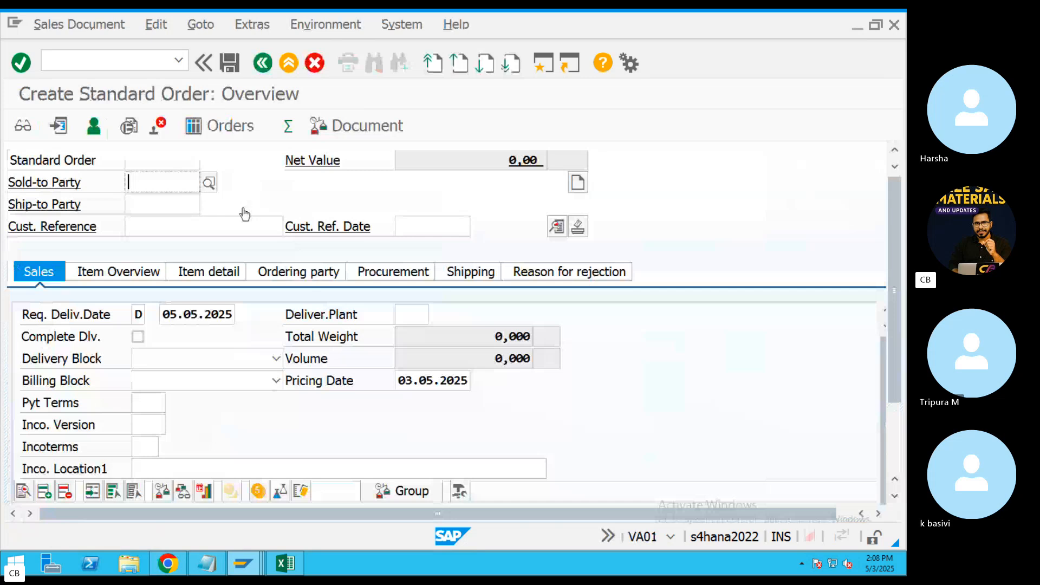
Enter the customer number as sold-to party, clear the ship-to party entry and confirm the order header.
click(165, 183)
click(165, 205)
click(168, 204)
click(168, 204)
click(174, 224)
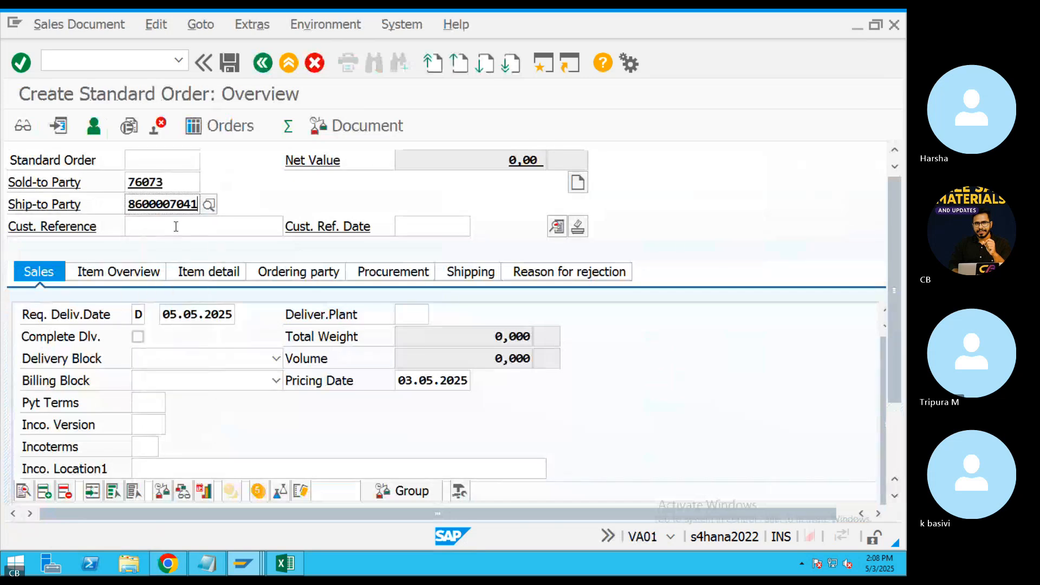
key(BackSpace)
key(BackSpace)
key(BackSpace)
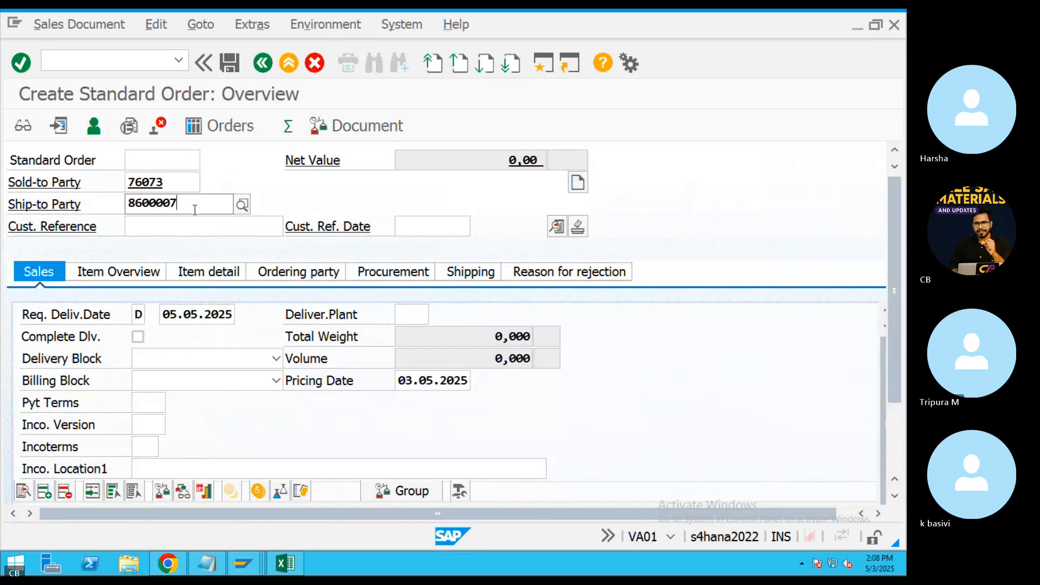
key(BackSpace)
key(BackSpace)
key(BackSpace)
key(BackSpace)
key(BackSpace)
key(BackSpace)
key(BackSpace)
key(Return)
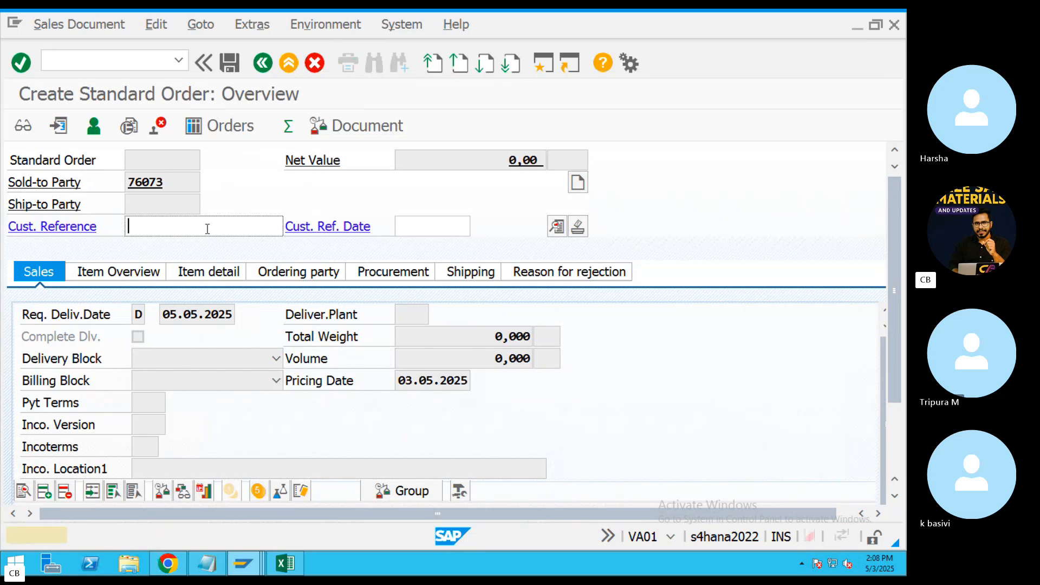
Fill in the customer reference with reference date 03.05.2025 and set the payment terms to 0001.
click(202, 227)
click(190, 241)
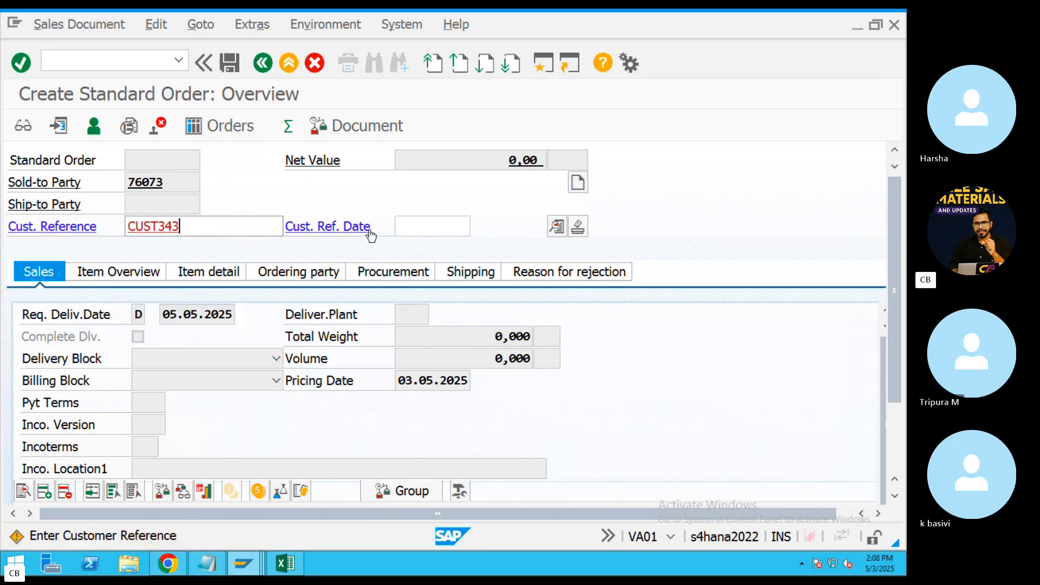
click(420, 226)
click(433, 246)
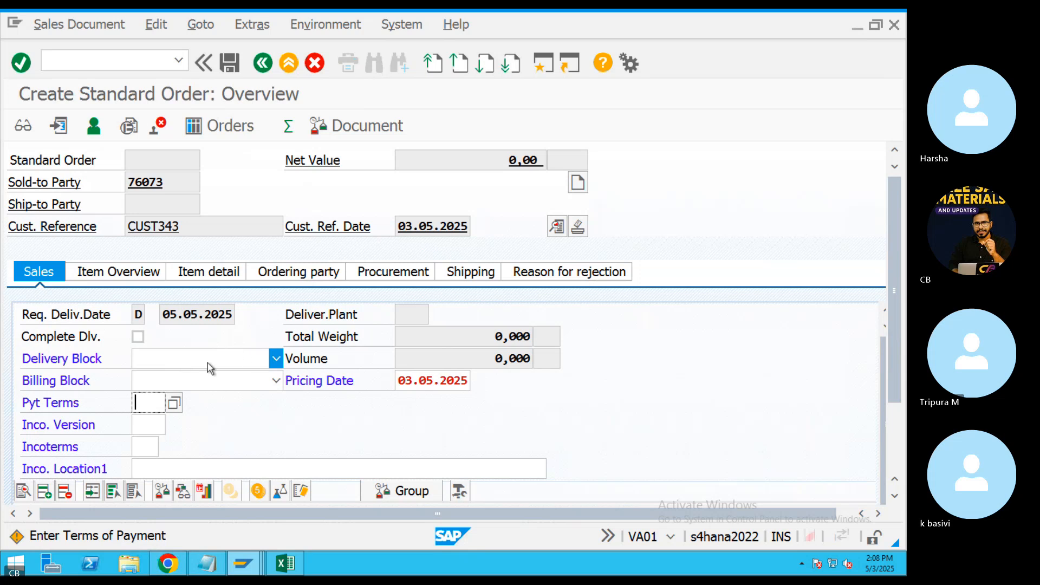
click(153, 404)
click(153, 422)
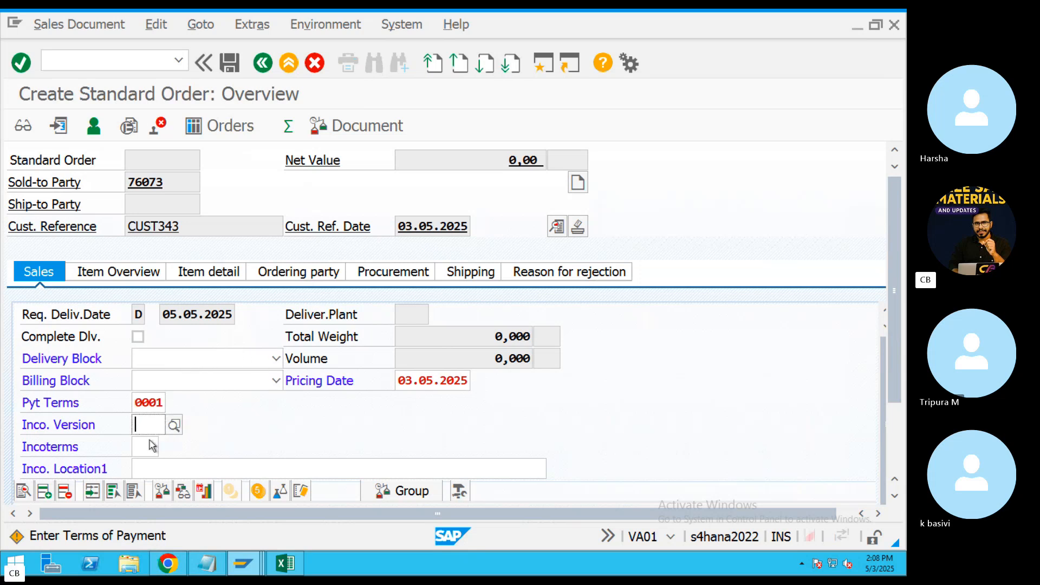
Set the order's Incoterms to CFR with location HDY, confirm the entries and return to the order overview.
click(147, 447)
click(145, 462)
click(171, 466)
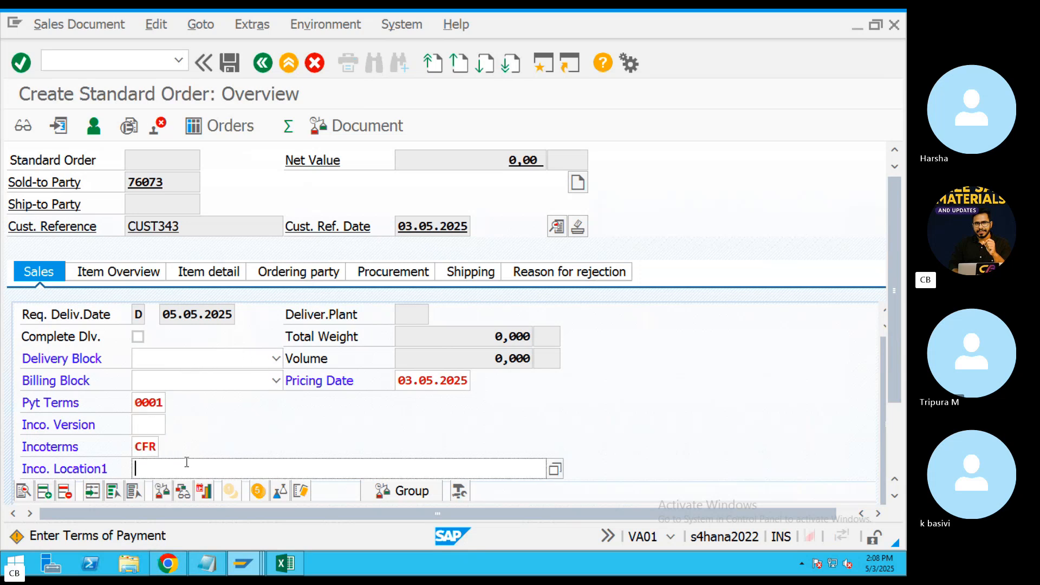
text(HDY)
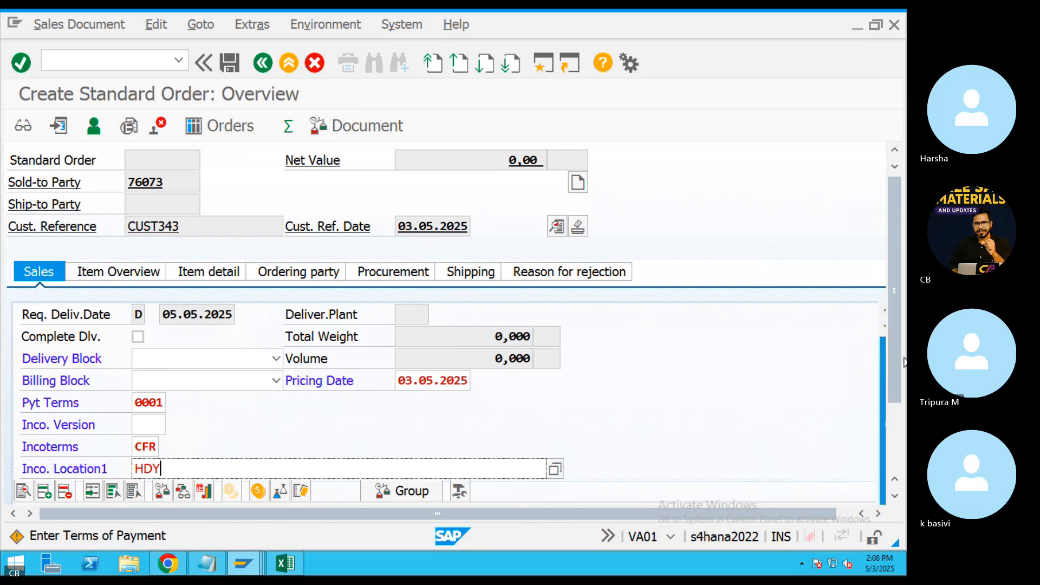
drag(892, 402, 887, 469)
key(Return)
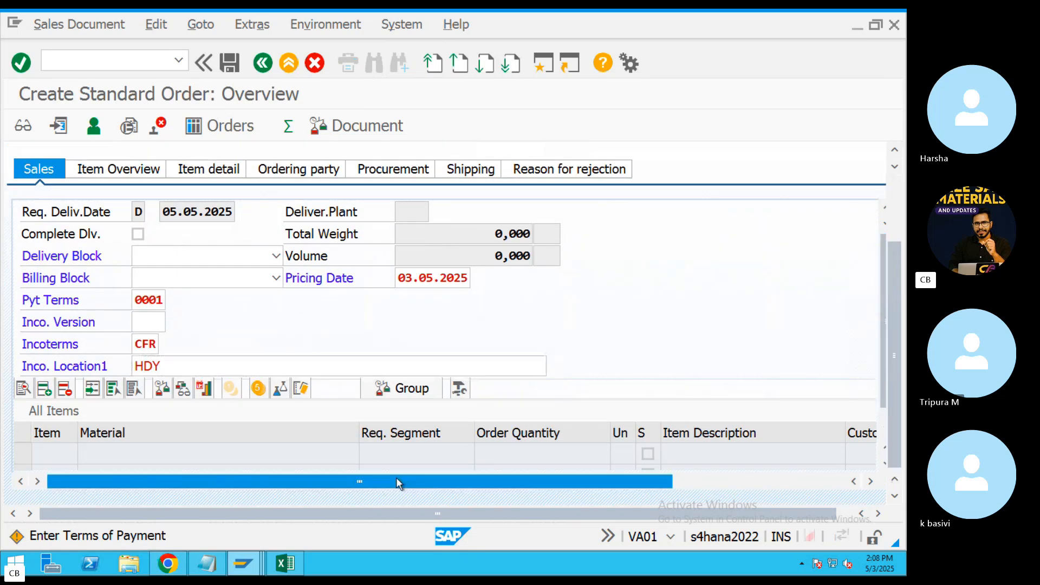
click(456, 533)
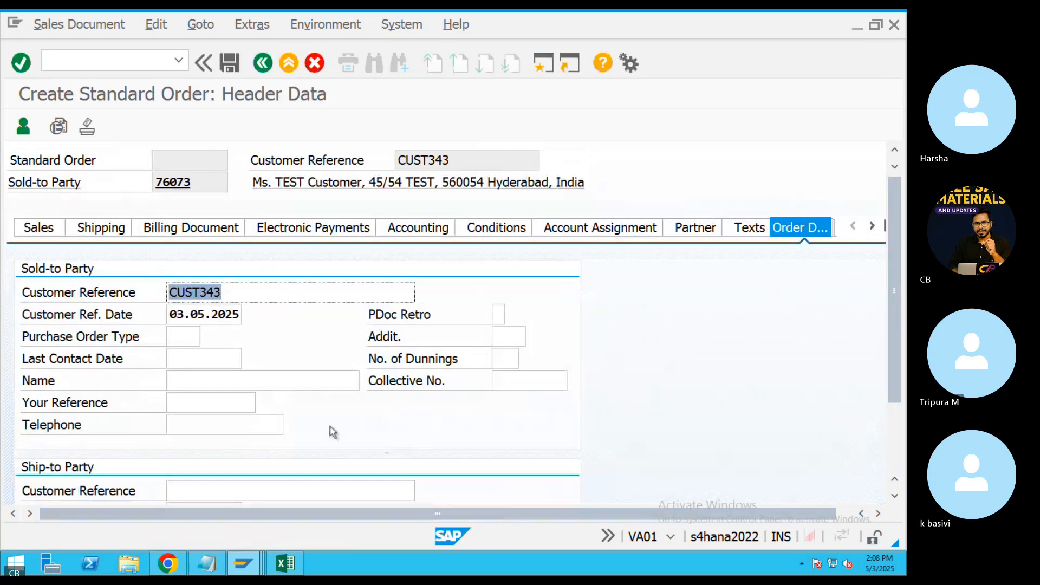
click(263, 62)
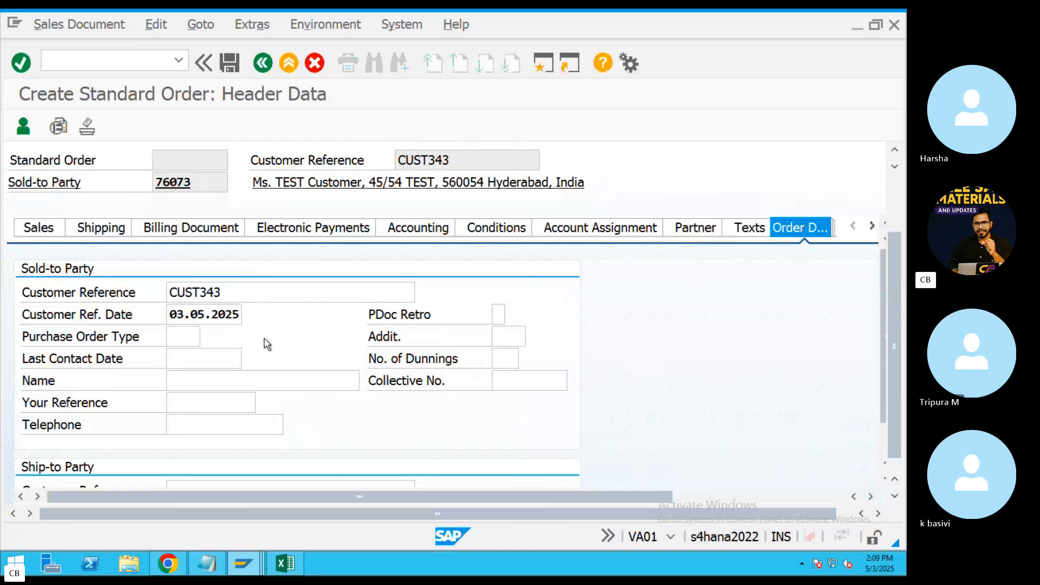
Enter material 700166 with an order quantity of 100 as the first order item.
click(170, 464)
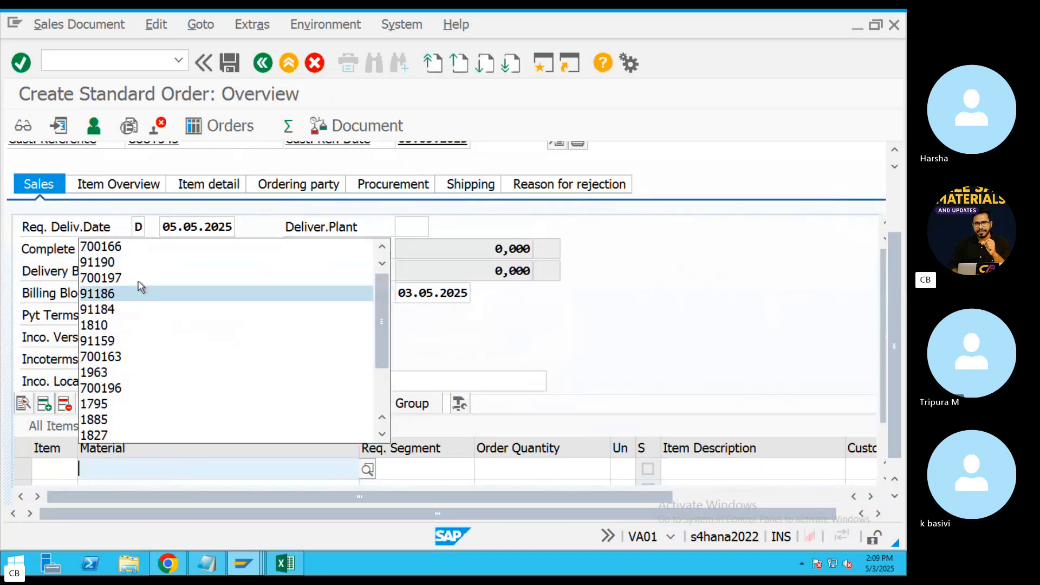
click(132, 246)
click(521, 464)
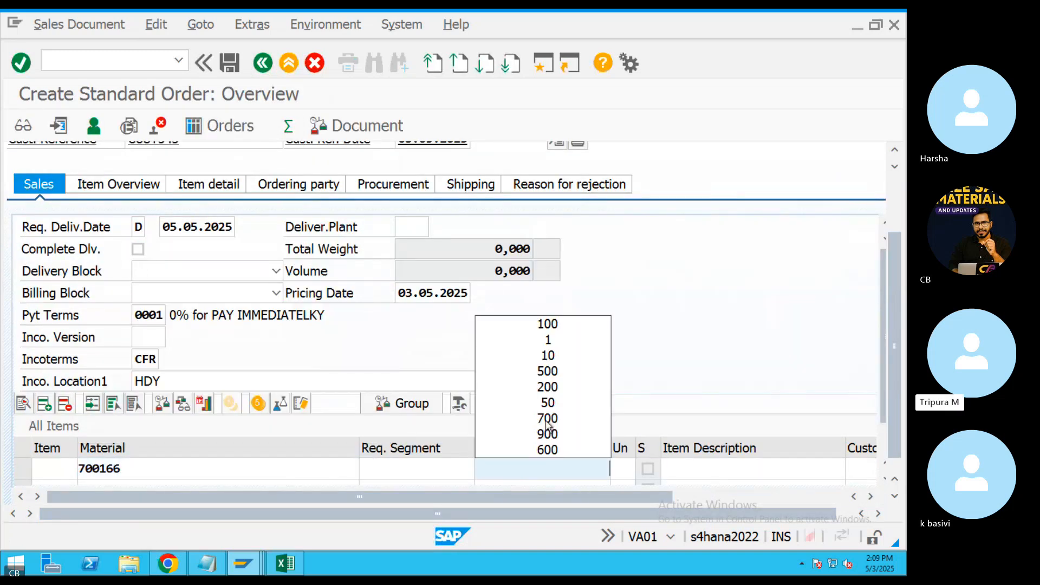
click(548, 324)
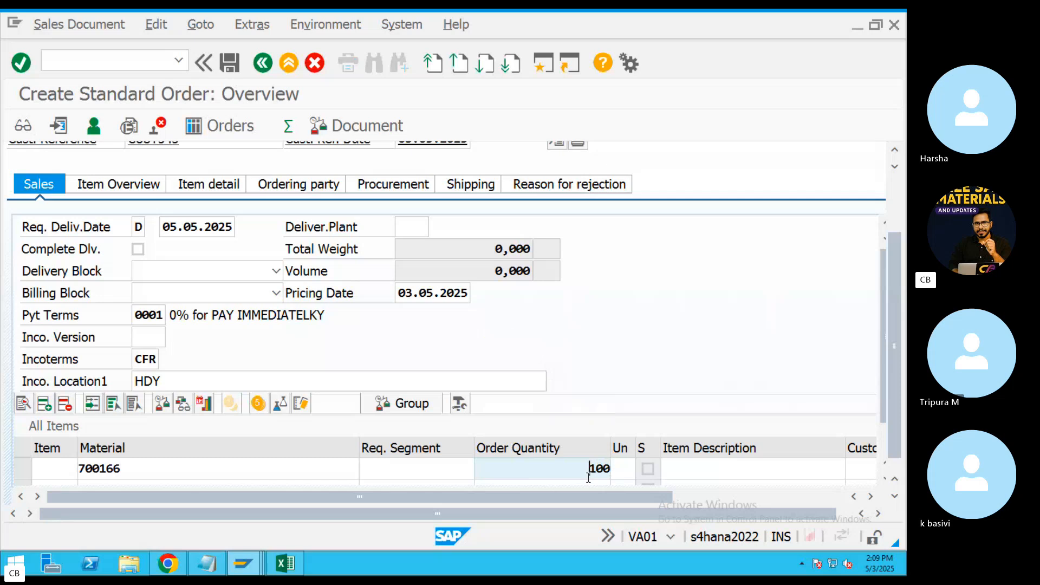
Set the plant of the order item with material 700166 to CHAB.
key(Tab)
key(Tab)
key(Tab)
key(Tab)
key(Tab)
key(Tab)
key(Tab)
key(Tab)
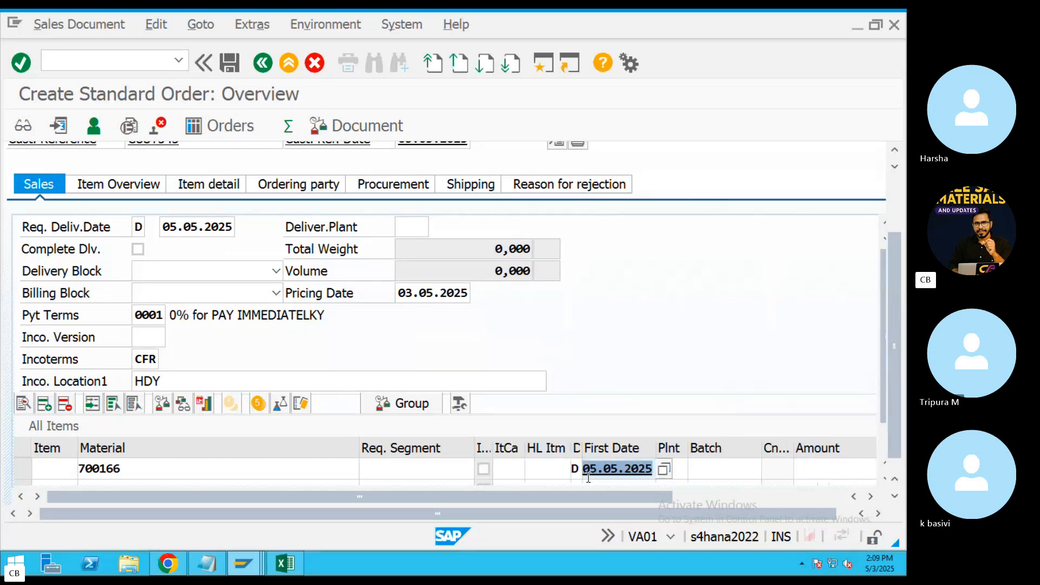
click(672, 468)
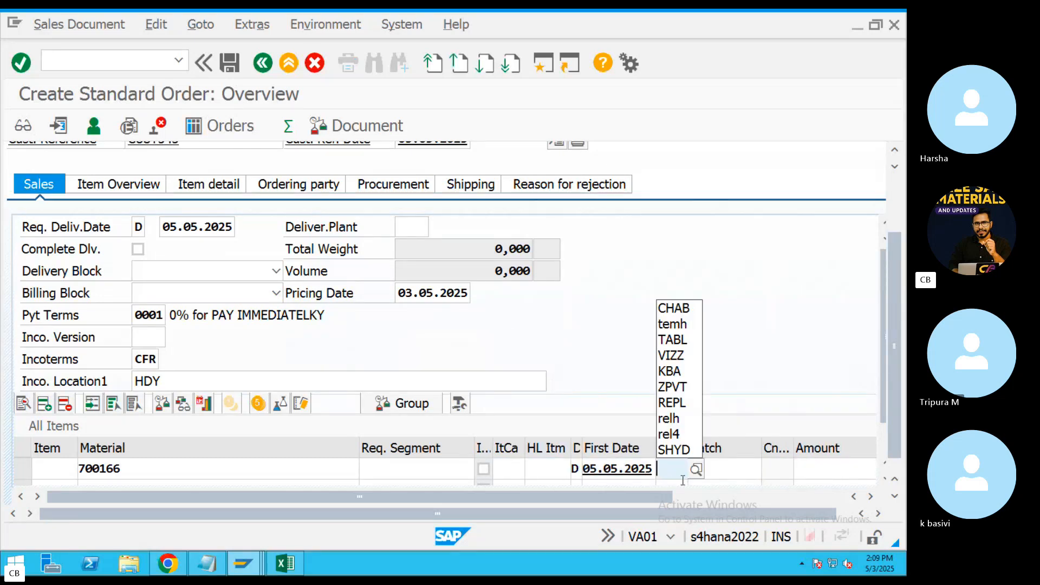
click(674, 306)
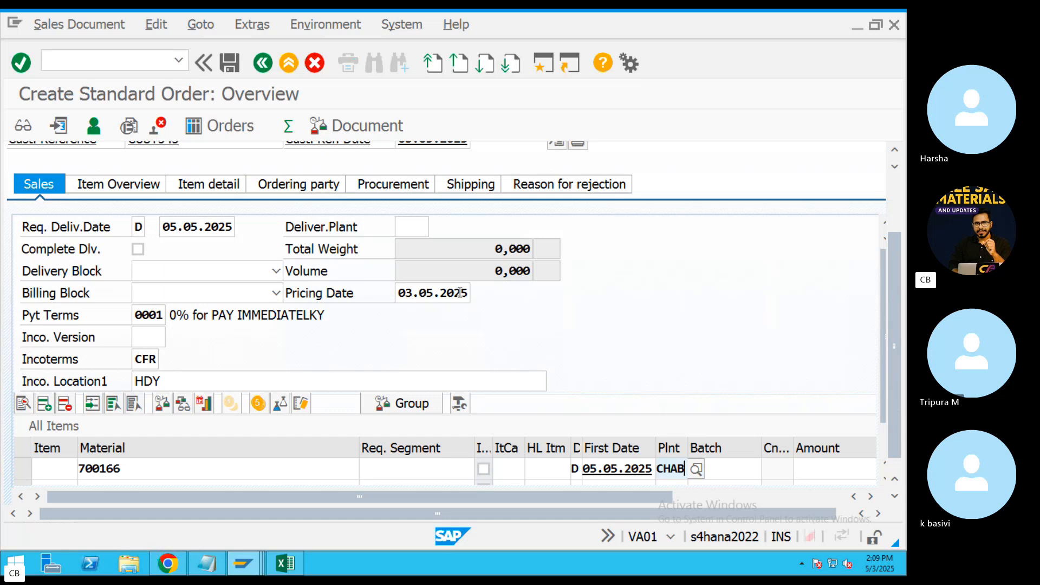
Change the order's pricing date to 05.05.2025 and confirm the order data.
click(463, 293)
click(480, 293)
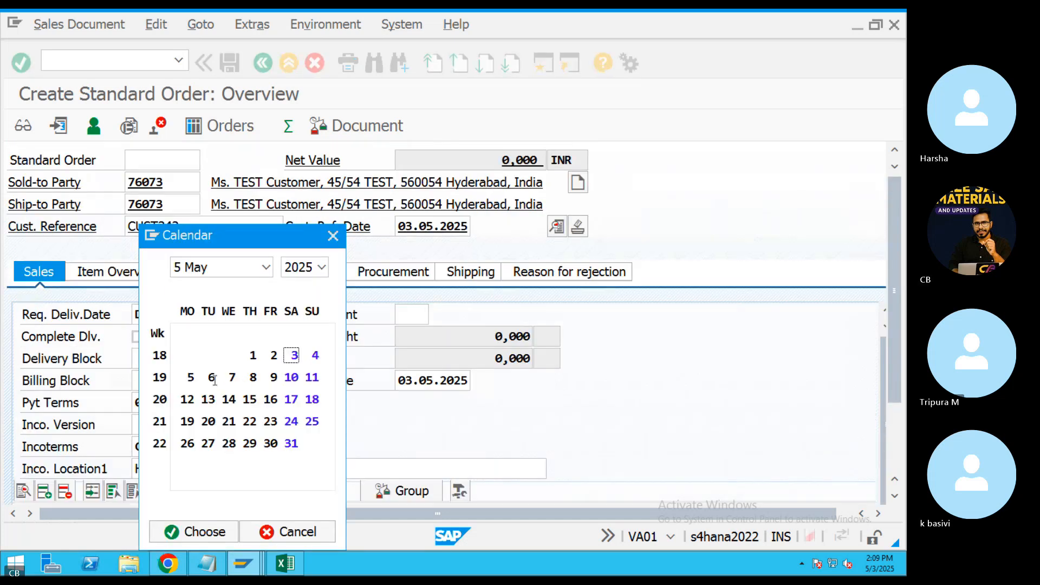
double_click(192, 377)
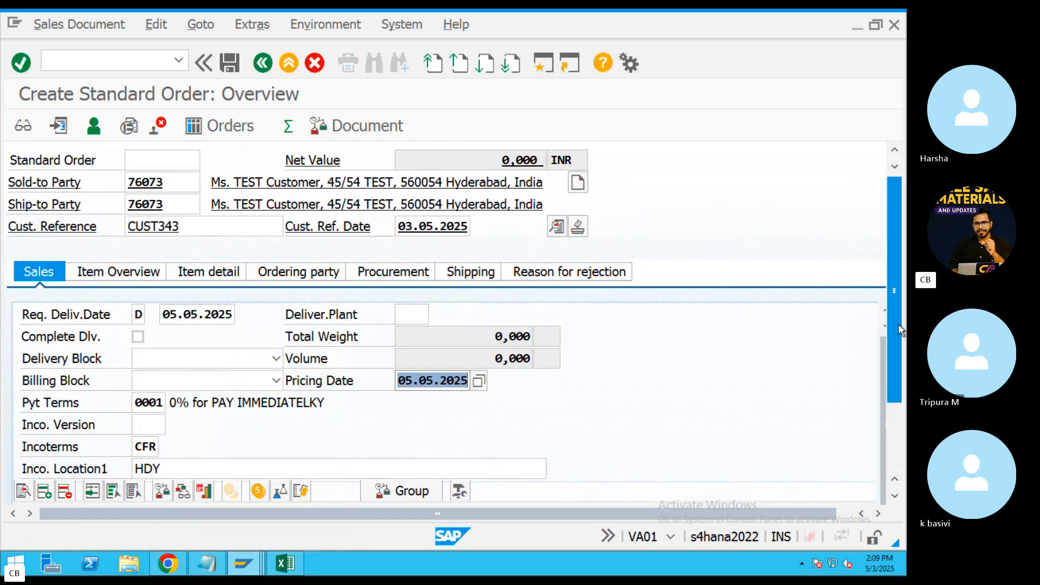
drag(896, 428, 894, 455)
key(Return)
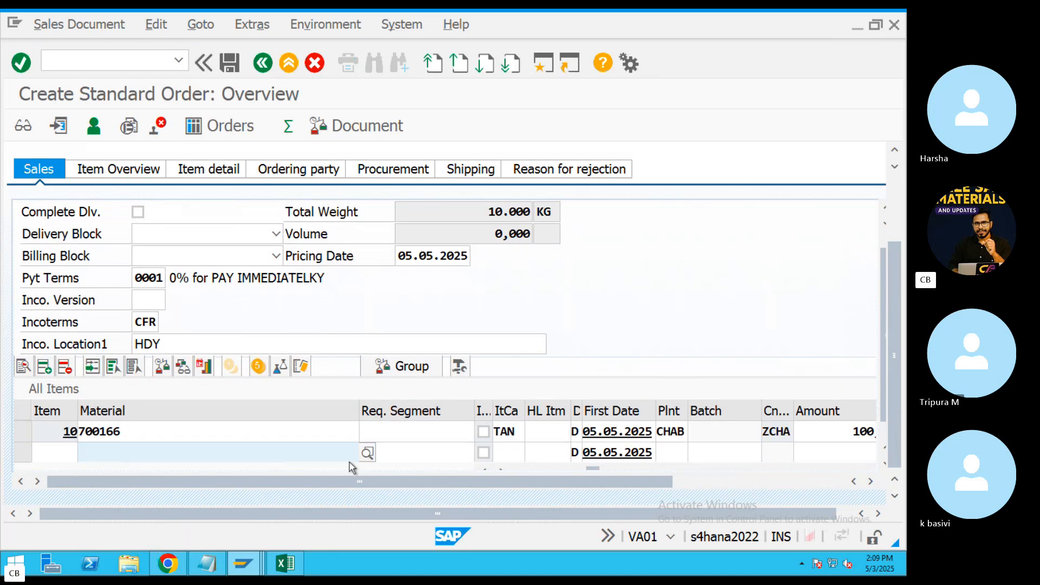
Check the item's condition amount and net price, and the net value in the order header.
drag(348, 482, 570, 487)
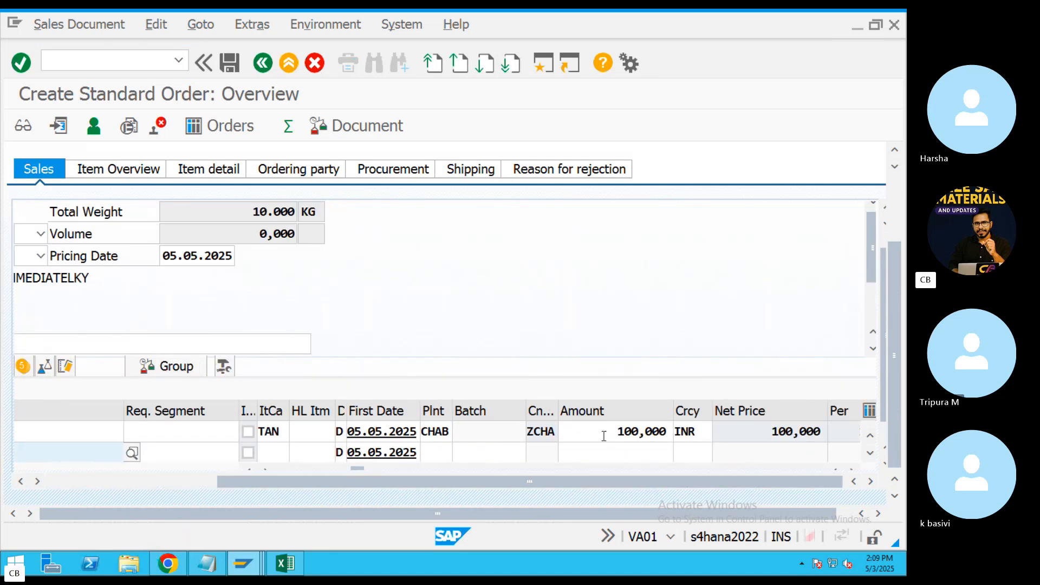
drag(603, 433, 697, 436)
drag(760, 441, 819, 432)
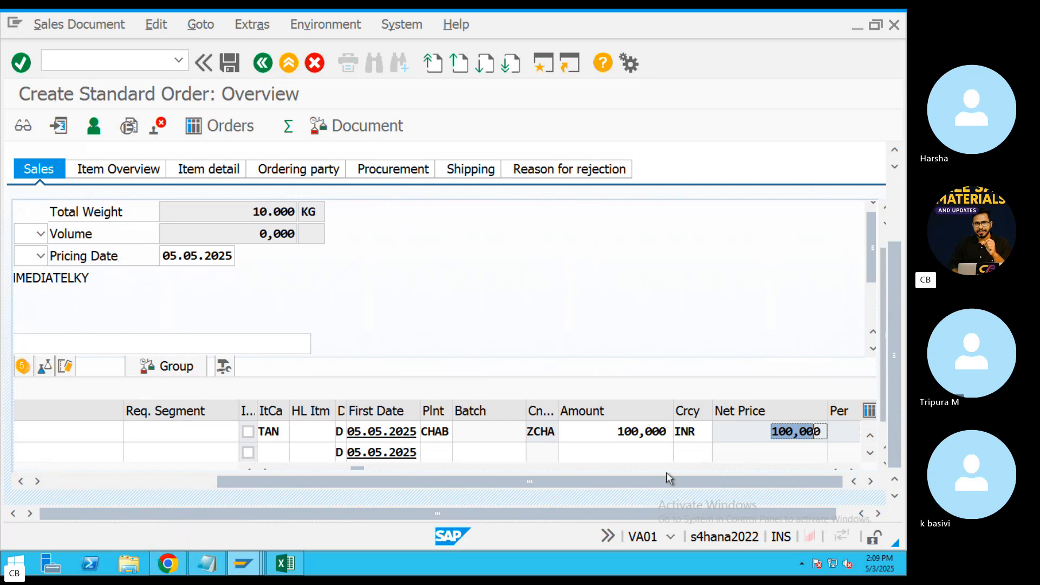
scroll(542, 400, up, 5)
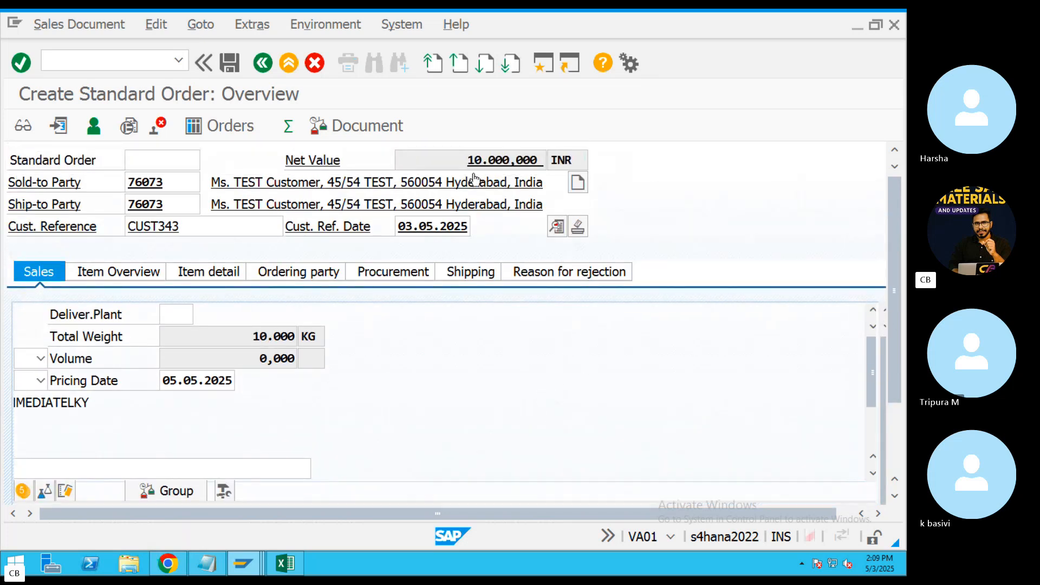
drag(464, 162, 606, 160)
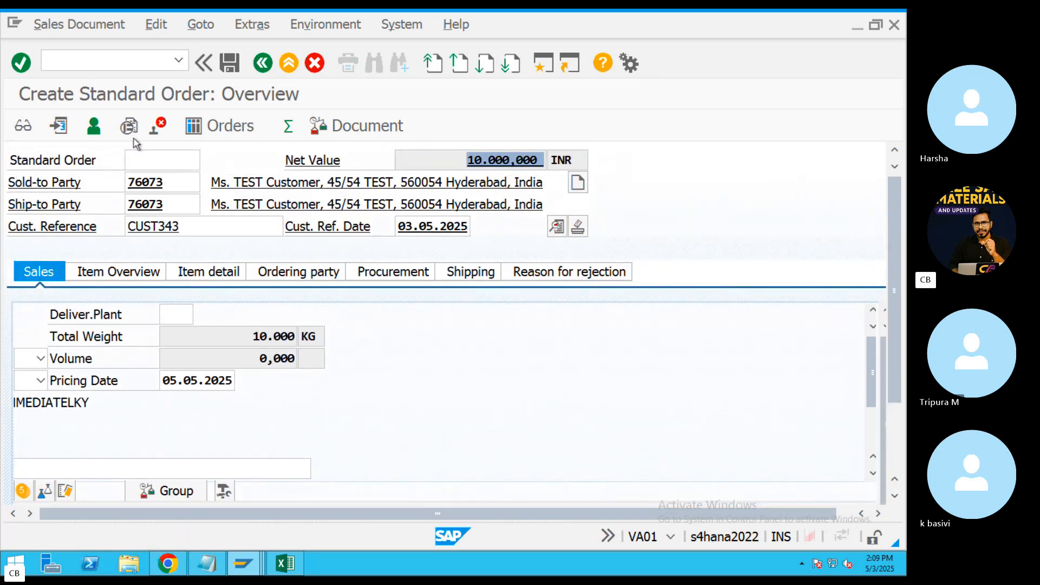
Open the conditions of the order item and examine its pricing elements, including the output tax rate.
click(200, 25)
mouse_move(222, 92)
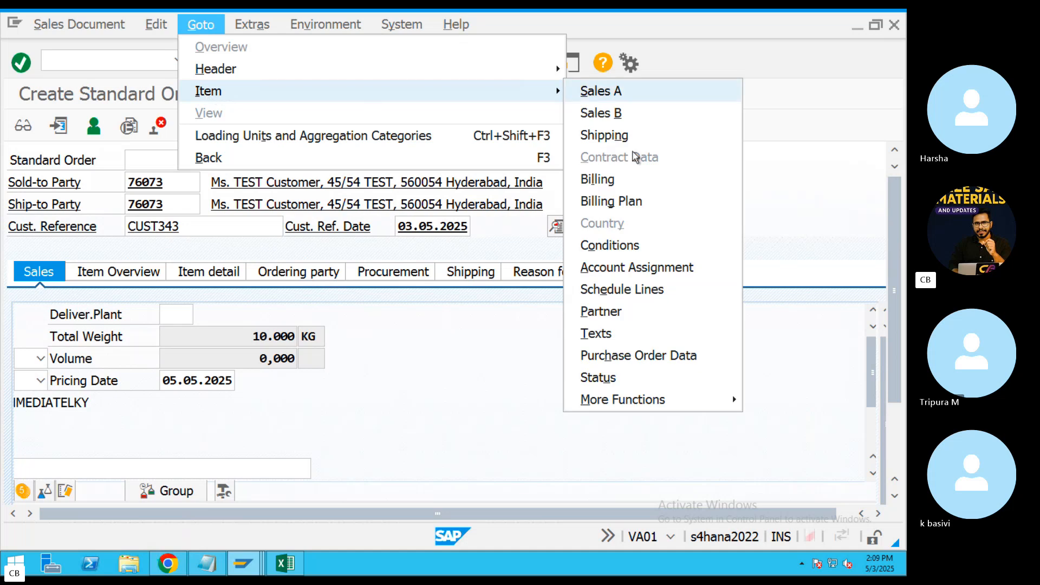
click(737, 245)
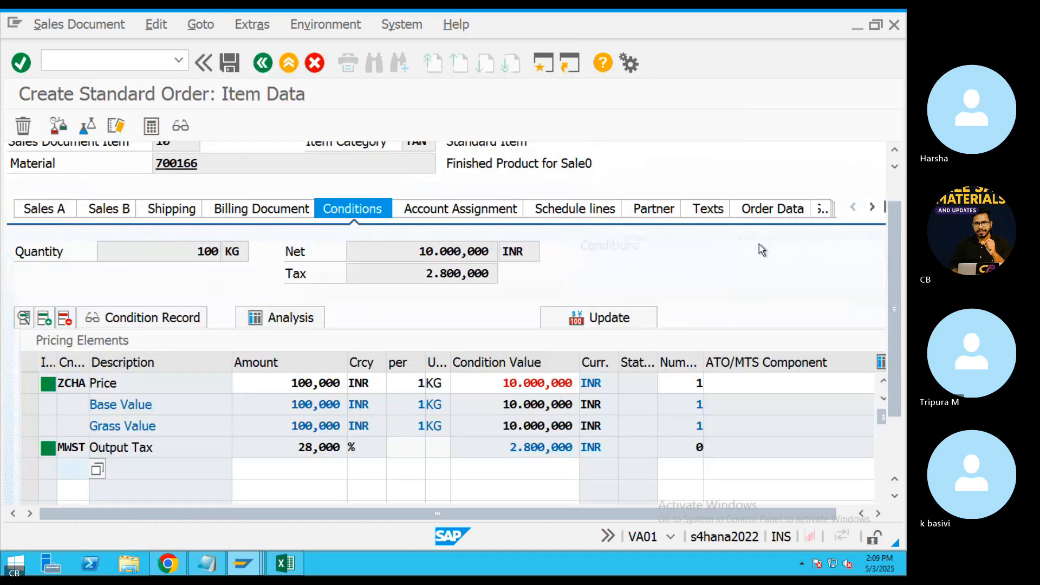
drag(296, 456, 351, 456)
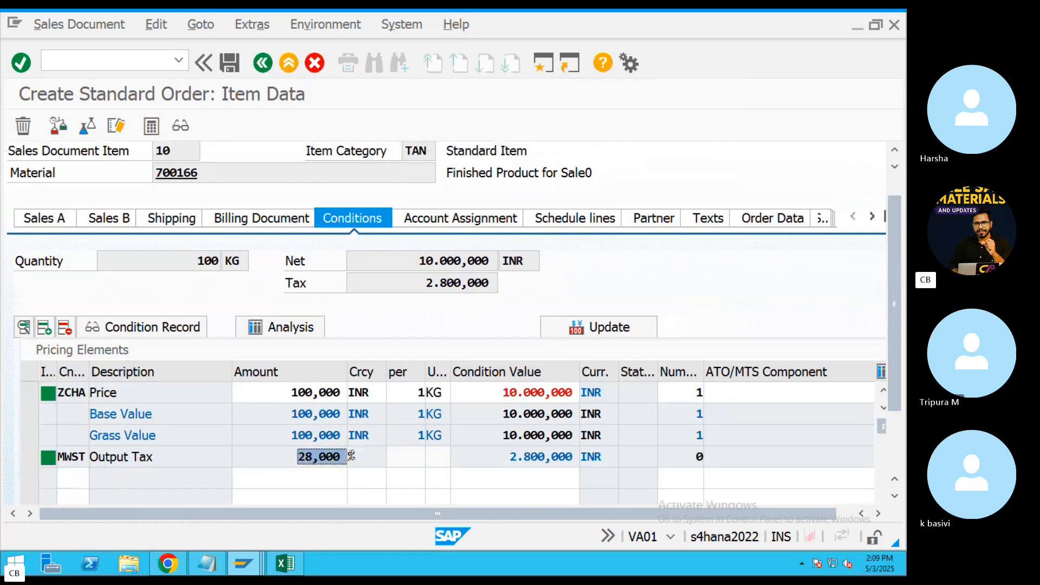
scroll(228, 447, up, 1)
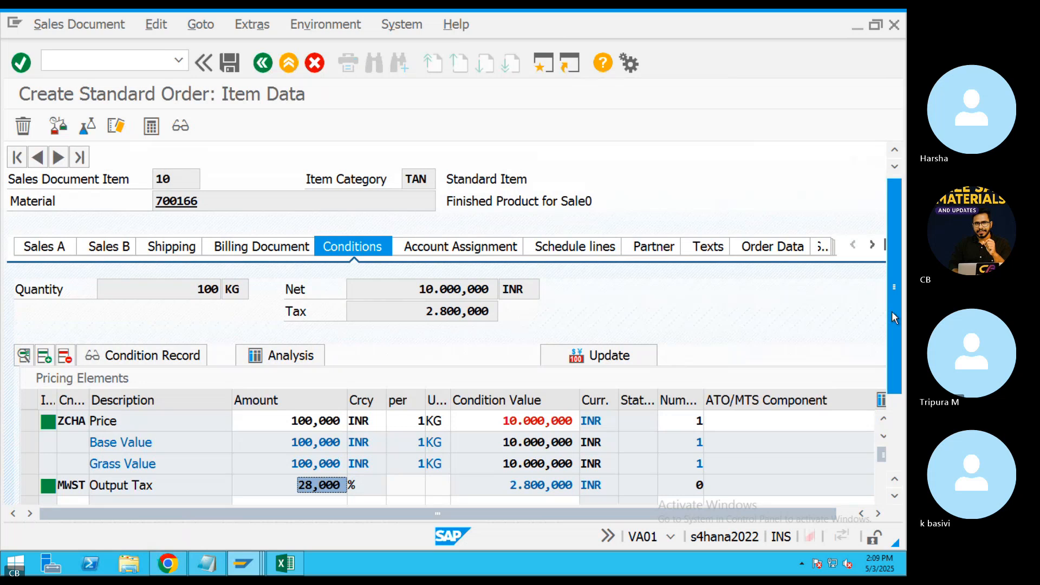
drag(891, 312, 894, 438)
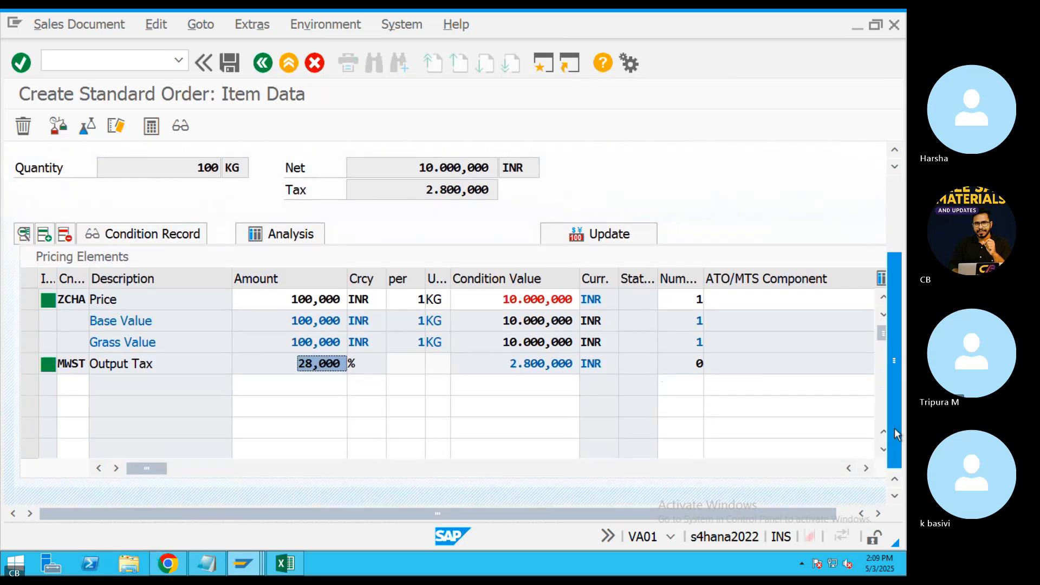
click(66, 386)
scroll(111, 396, up, 1)
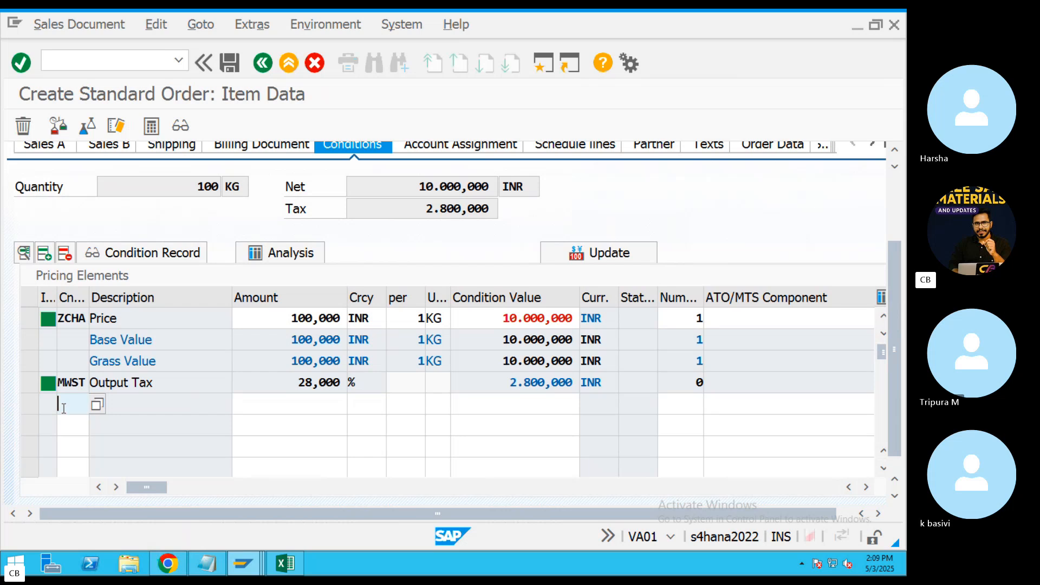
drag(295, 388, 399, 380)
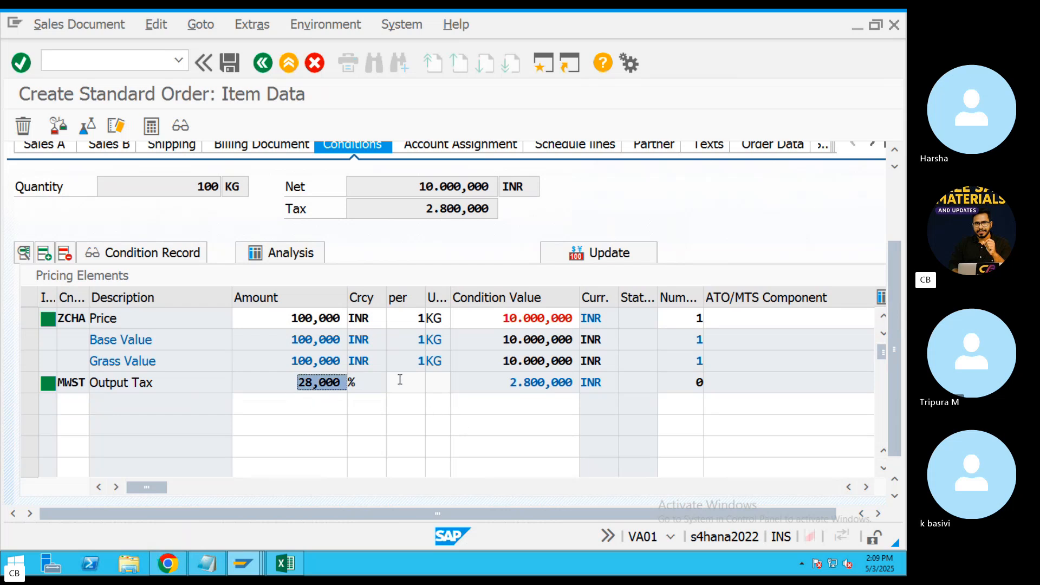
click(76, 404)
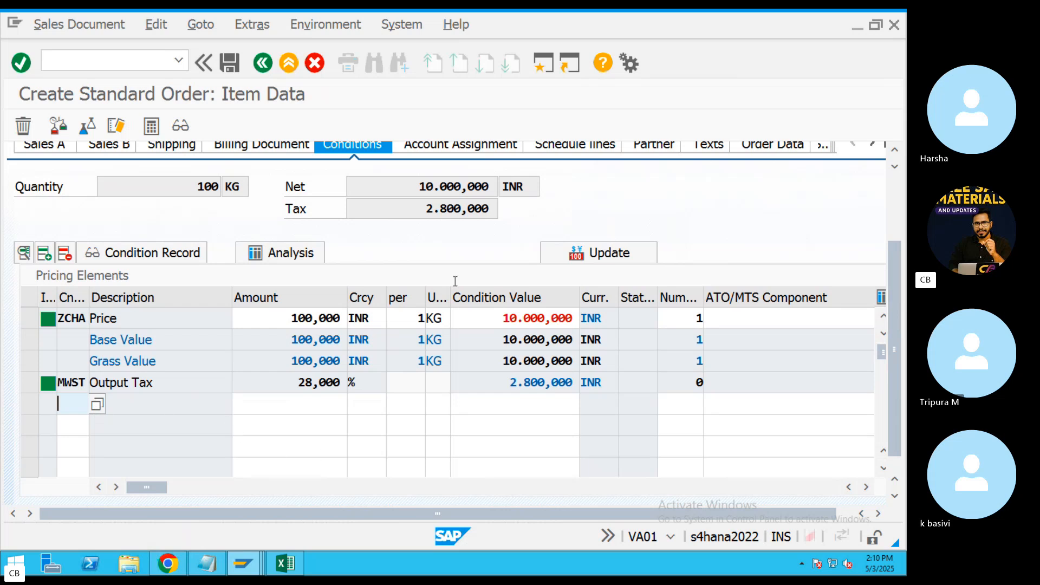
Switch to the SAP Easy Access session and start transaction V/08 for the pricing procedures.
click(241, 565)
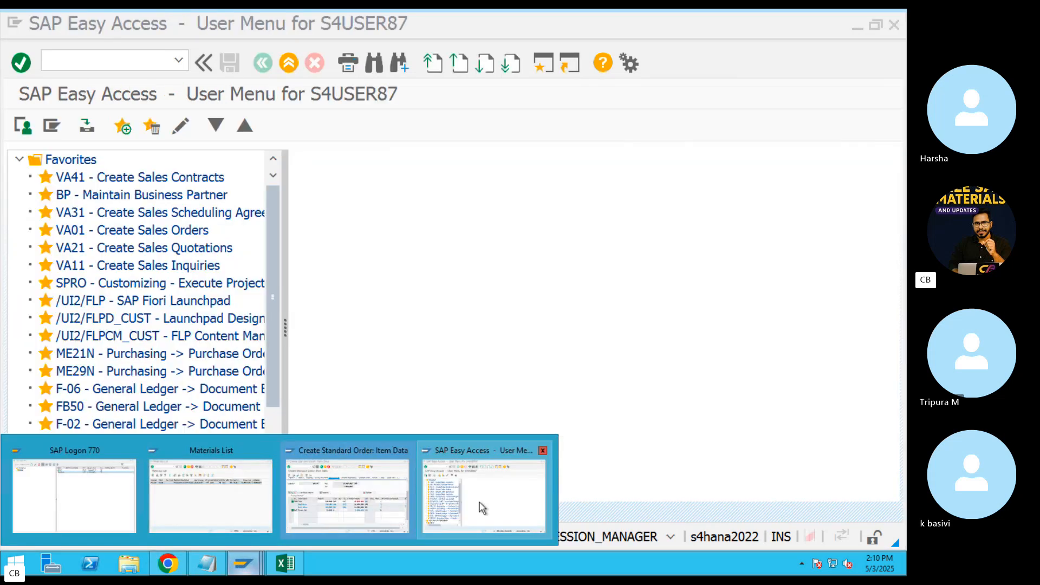
click(480, 502)
text(V.)
key(BackSpace)
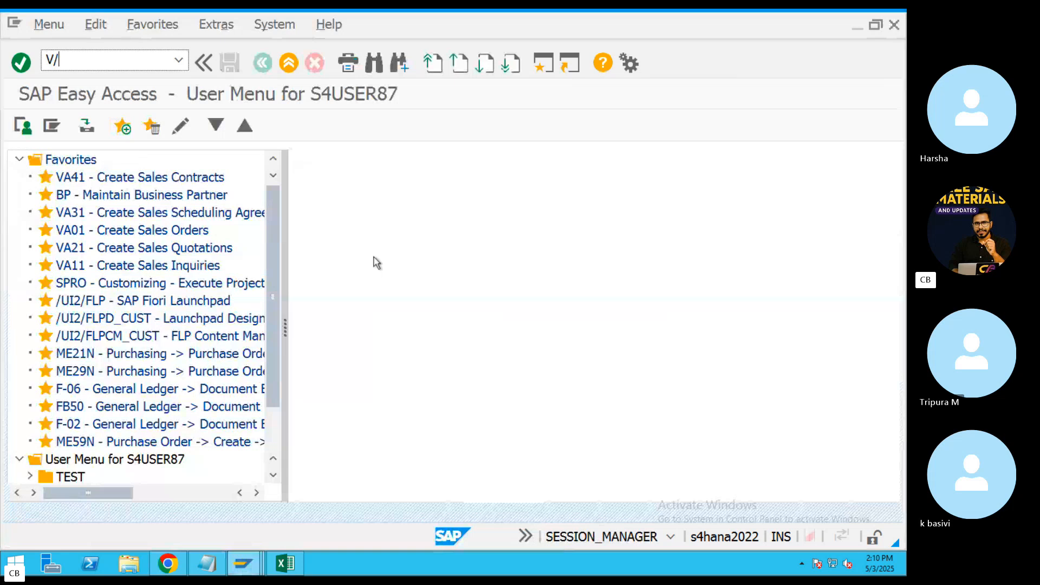
text(/08)
key(Return)
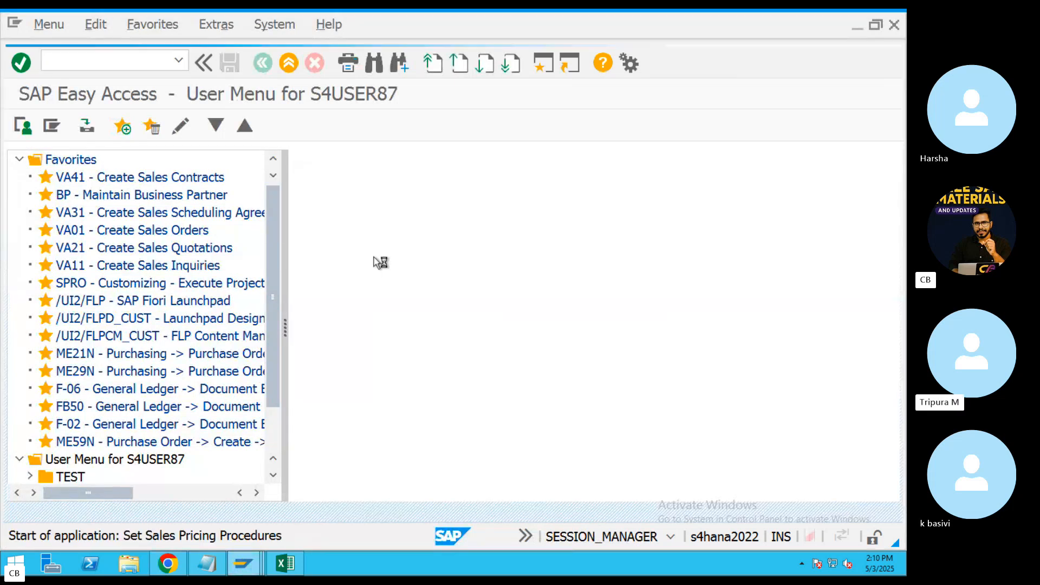
Locate pricing procedure ZCHANU in the procedures list and open its control data.
click(354, 492)
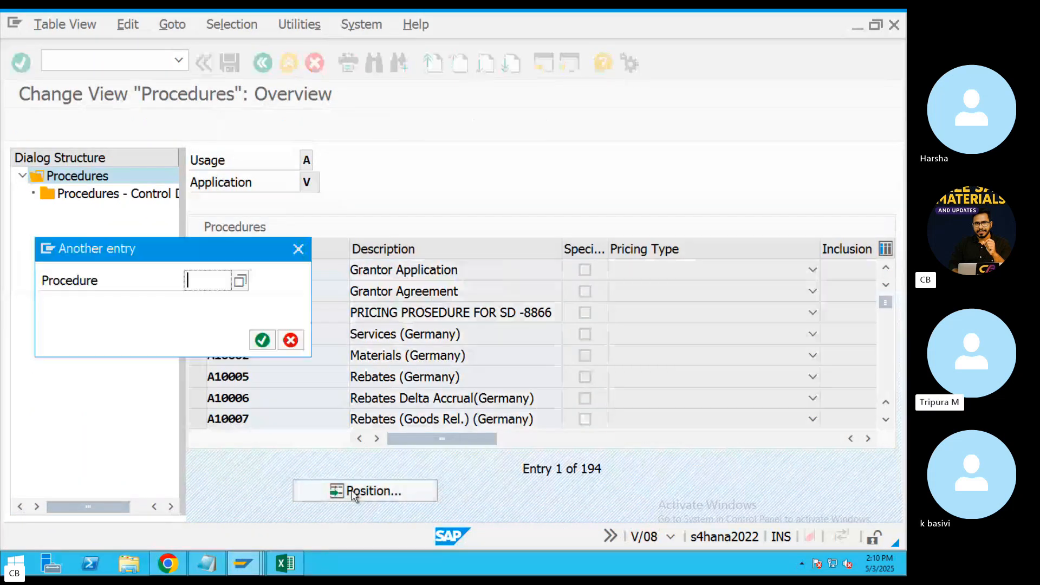
text(X)
key(BackSpace)
text(CHA)
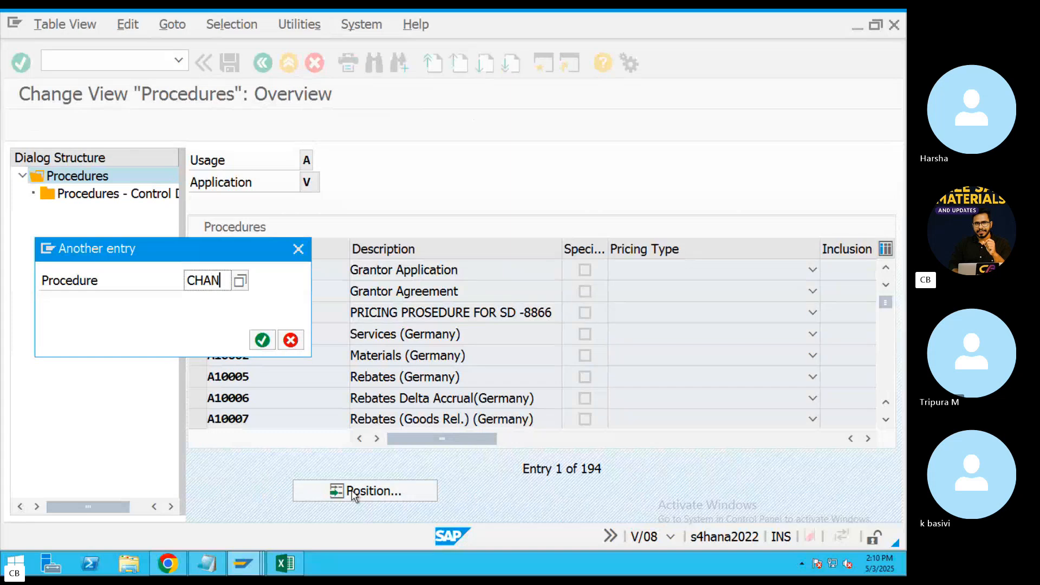
text(N)
key(BackSpace)
key(BackSpace)
key(BackSpace)
key(BackSpace)
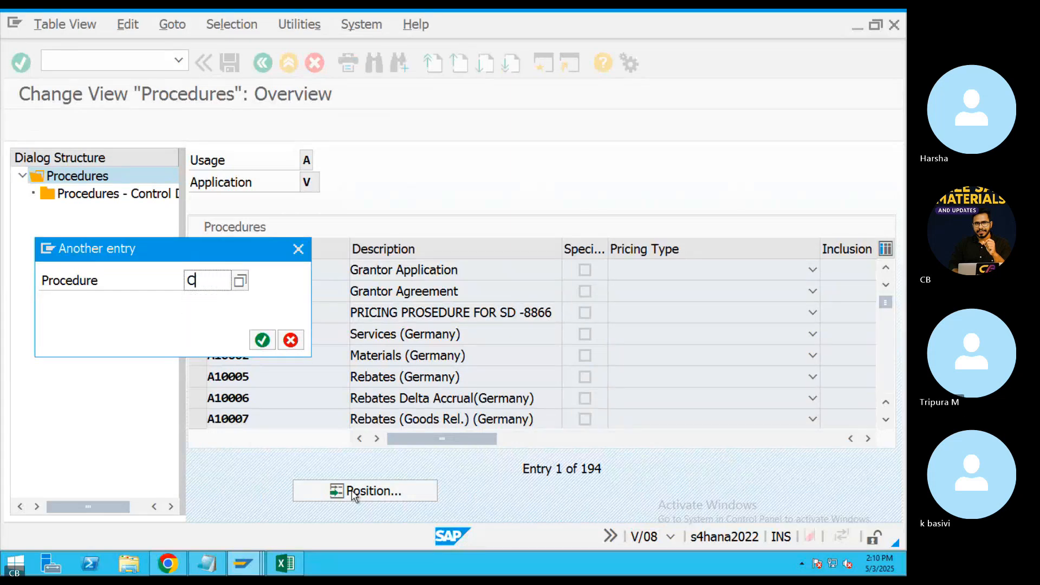
text(ZCHAN)
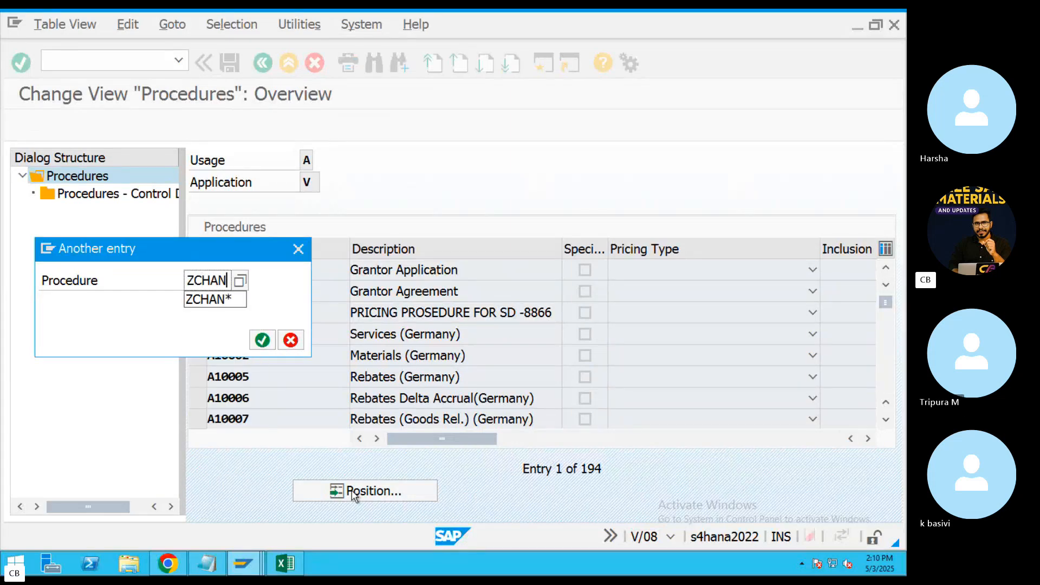
text(U)
key(Return)
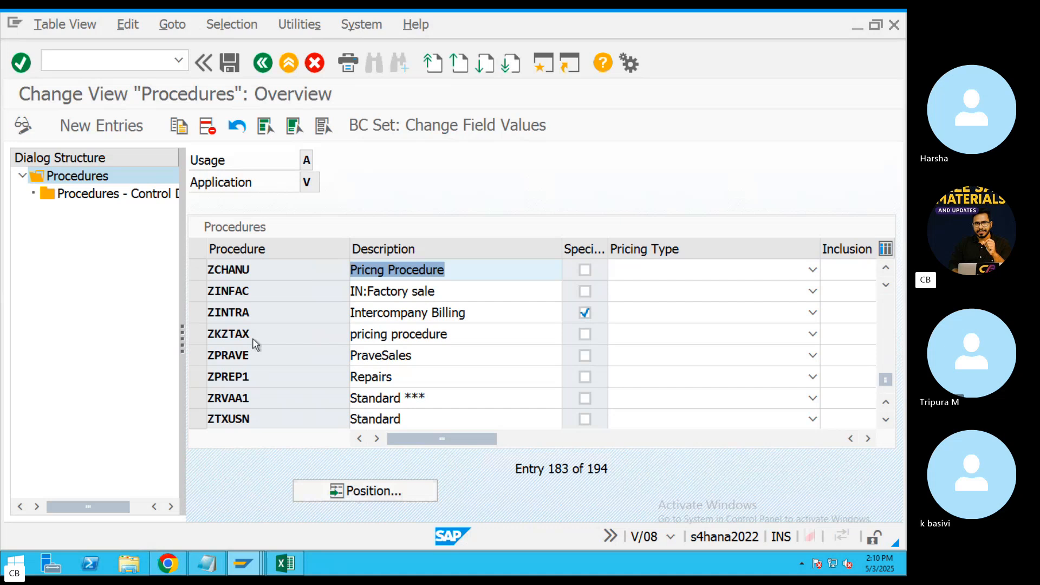
click(198, 269)
double_click(117, 201)
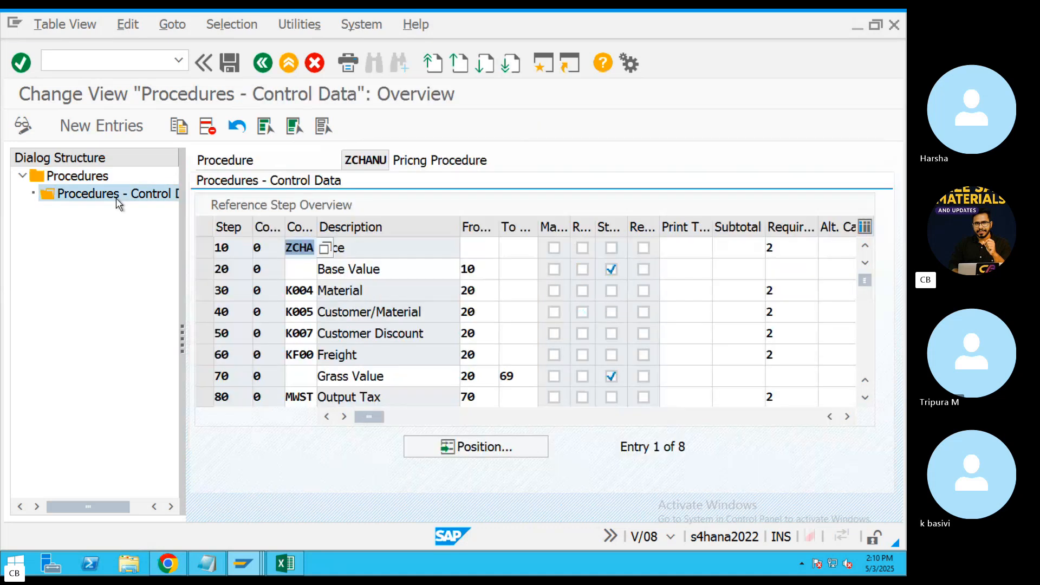
Copy condition type K004 from the ZCHANU control data and add it to the order item's pricing elements.
click(307, 291)
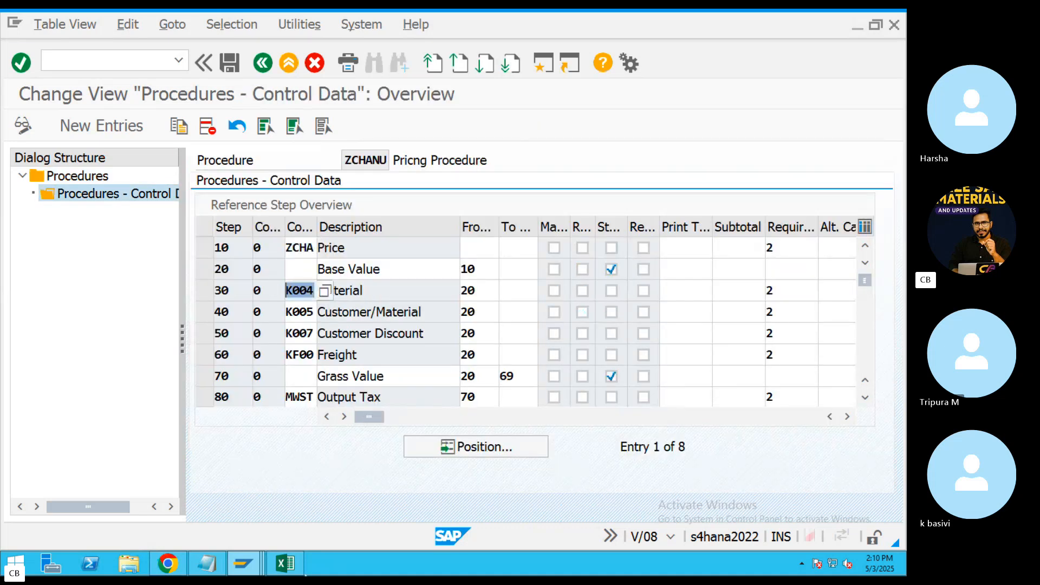
click(244, 563)
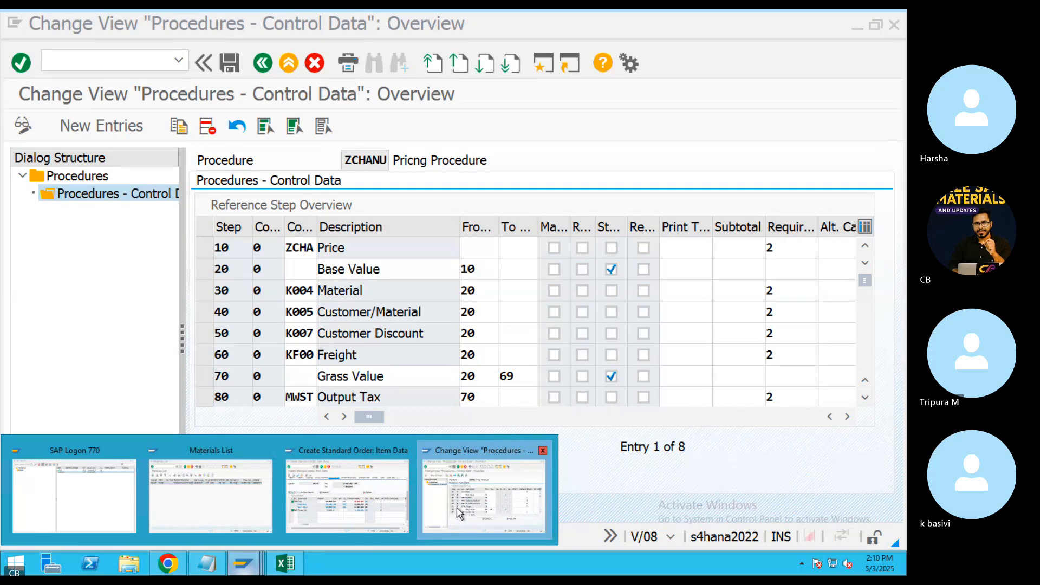
click(457, 512)
click(243, 563)
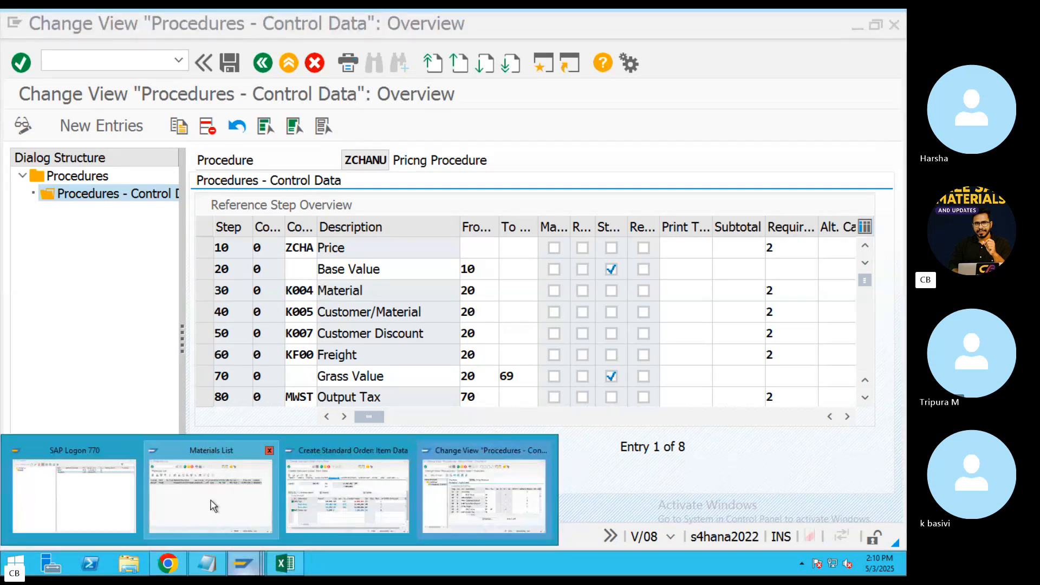
click(311, 512)
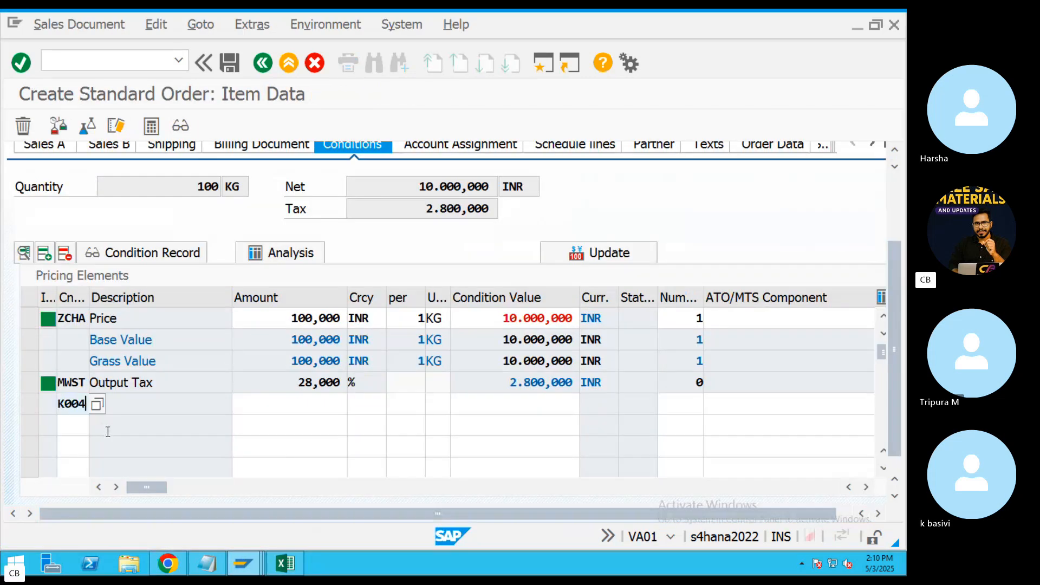
key(Return)
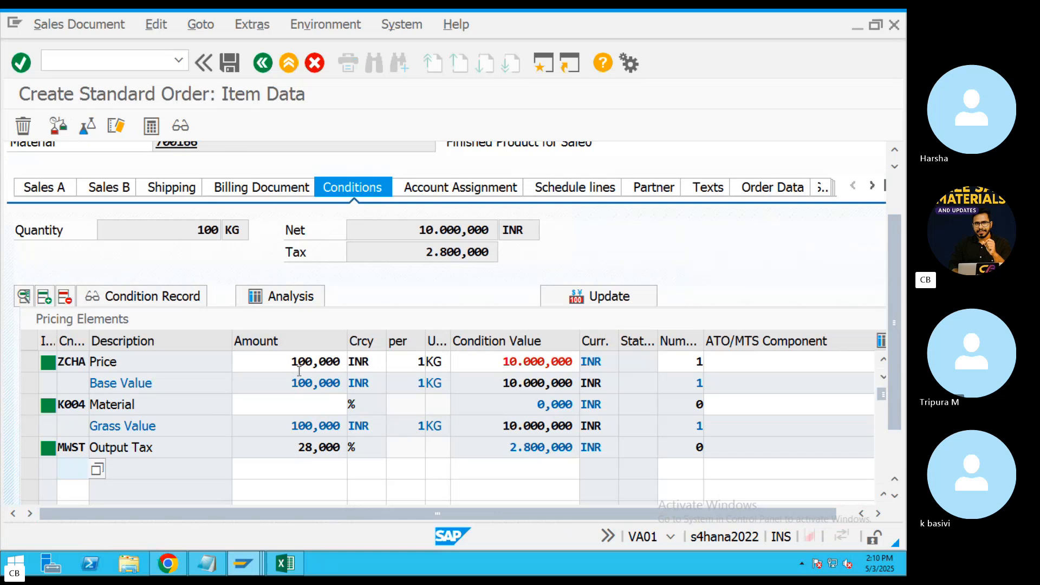
Set the K004 material discount to 5 % and check its condition value and the item's net value.
click(310, 409)
text(5000)
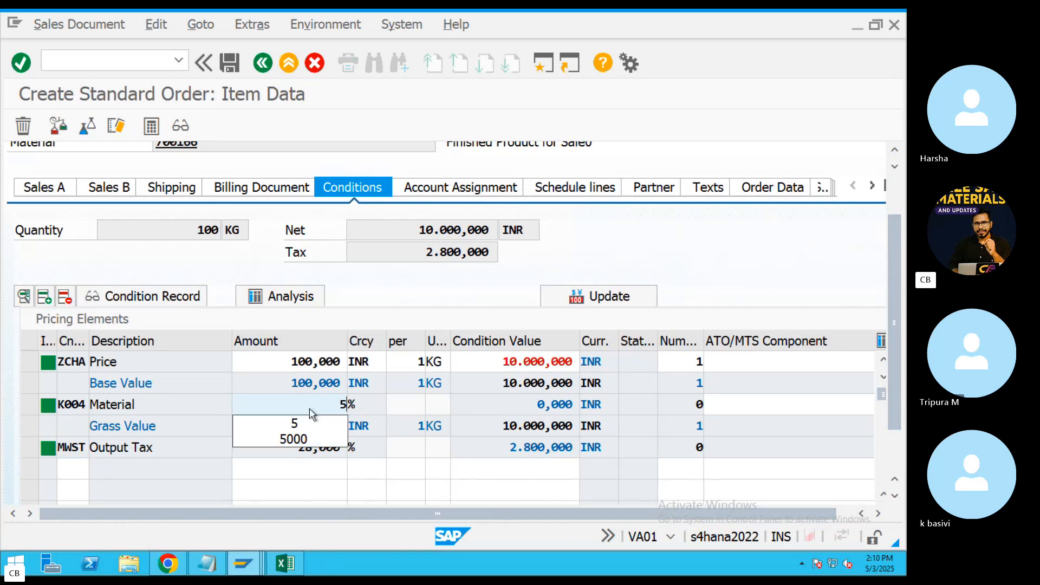
key(Return)
double_click(580, 402)
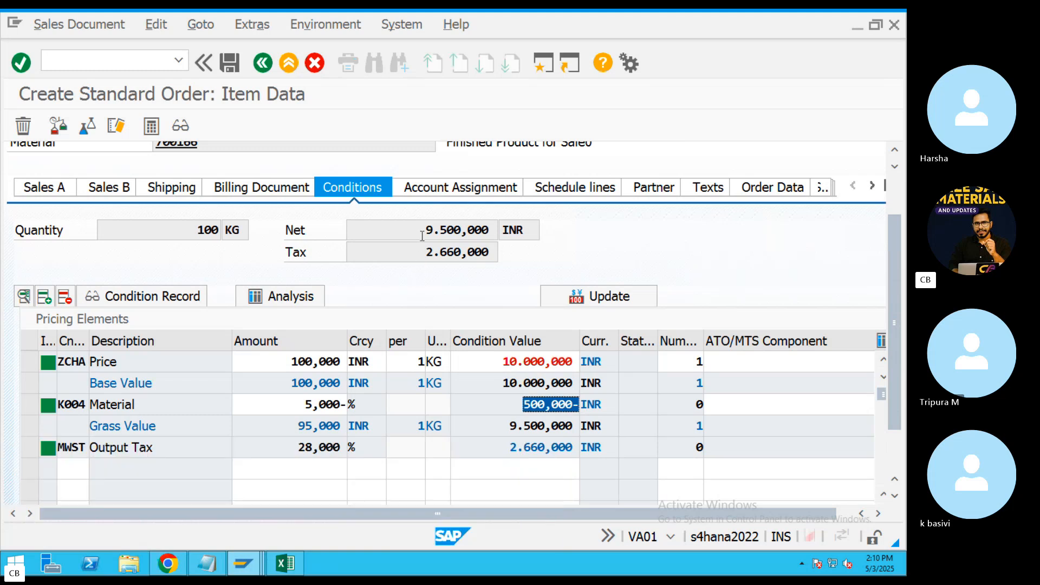
drag(421, 232, 517, 232)
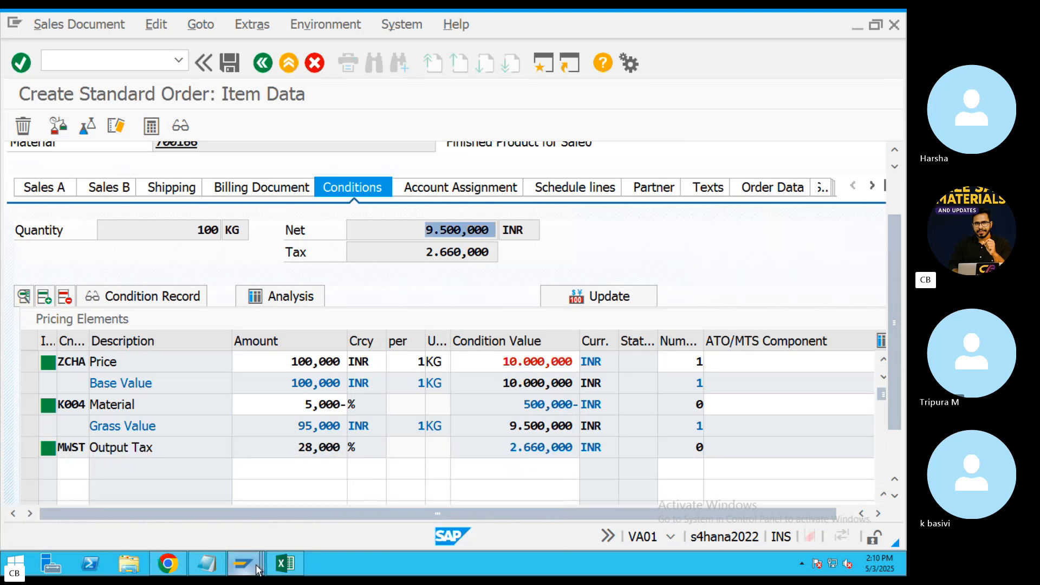
click(258, 570)
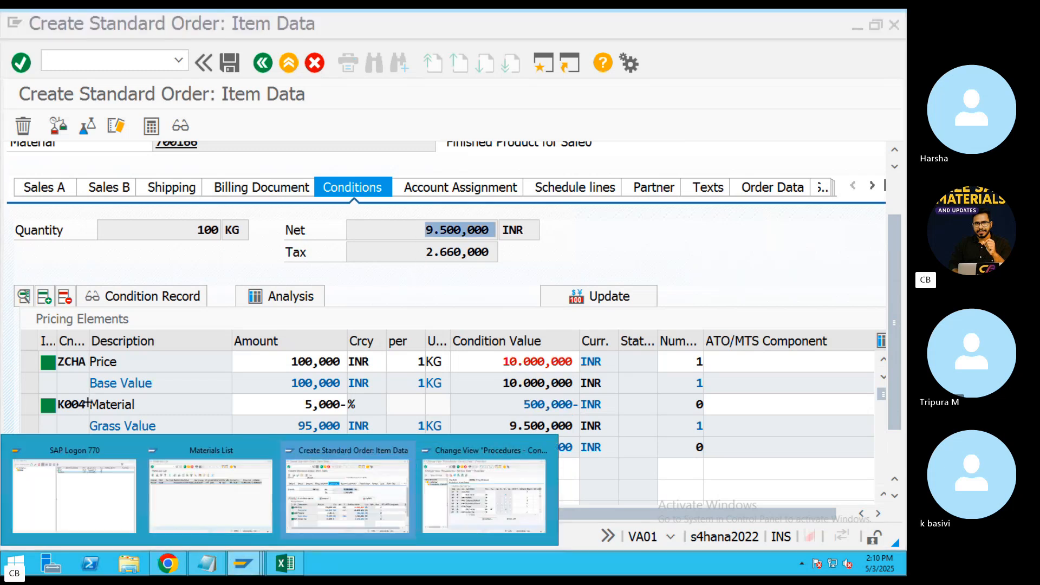
drag(86, 404, 61, 404)
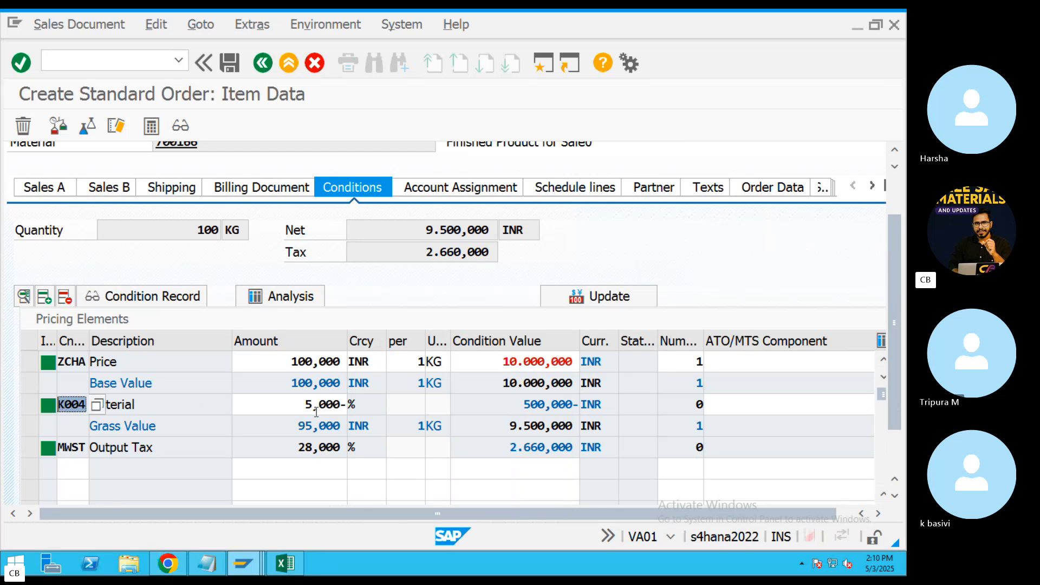
Copy condition type K007 from the ZCHANU control data and add it to the order item's pricing elements.
click(250, 566)
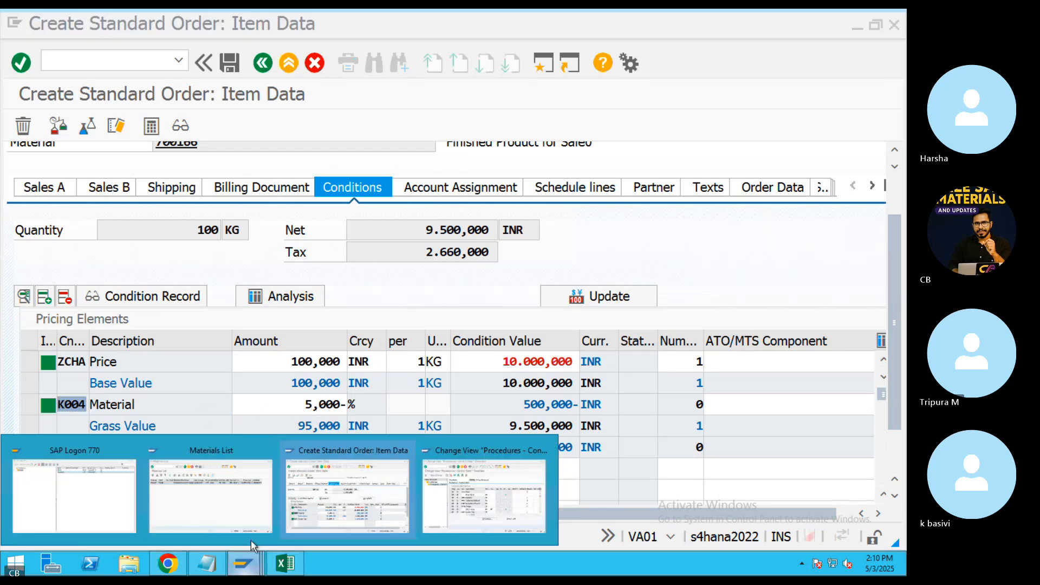
click(480, 509)
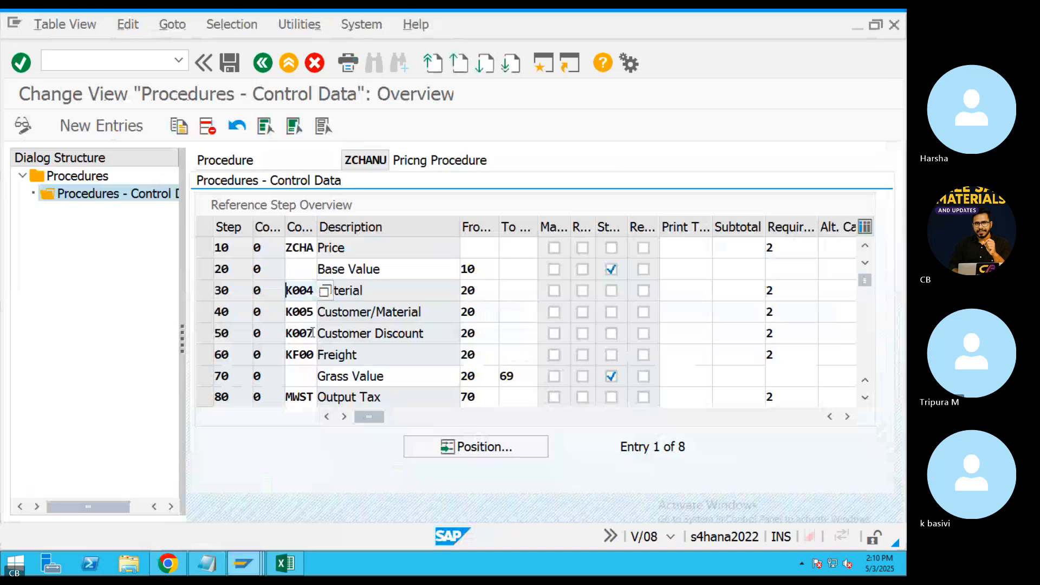
drag(313, 332, 274, 337)
key(ctrl+c)
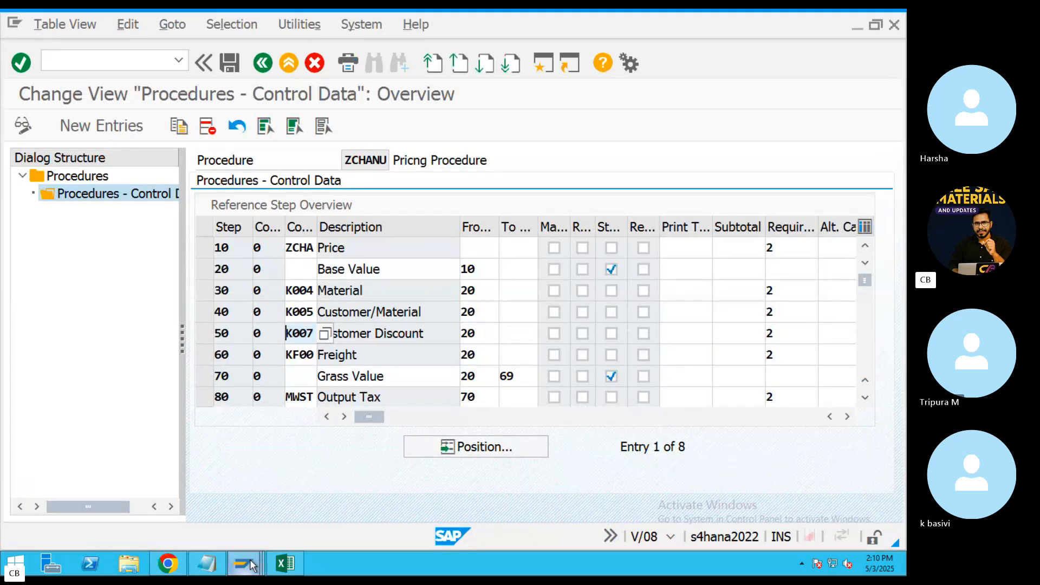
click(250, 565)
click(347, 496)
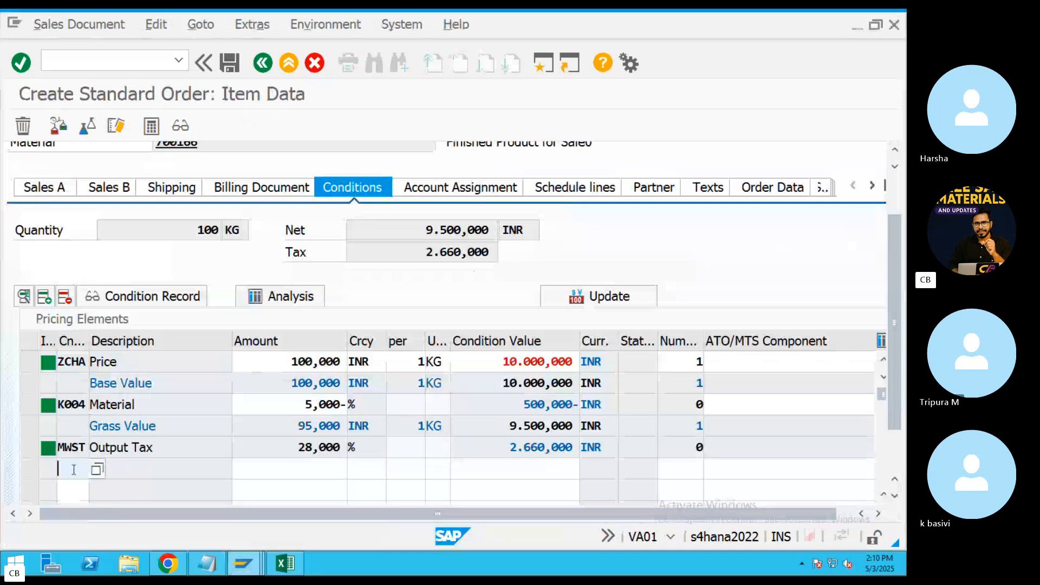
key(ctrl+v)
key(Return)
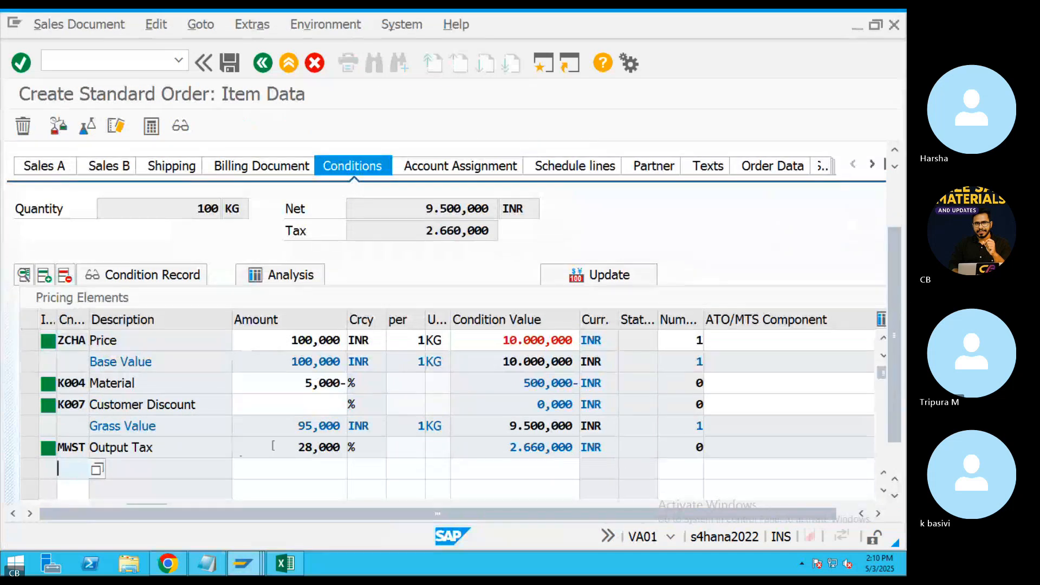
Set the K007 customer discount to 5 %, compare both discount values and save the standard order.
click(286, 404)
text(5)
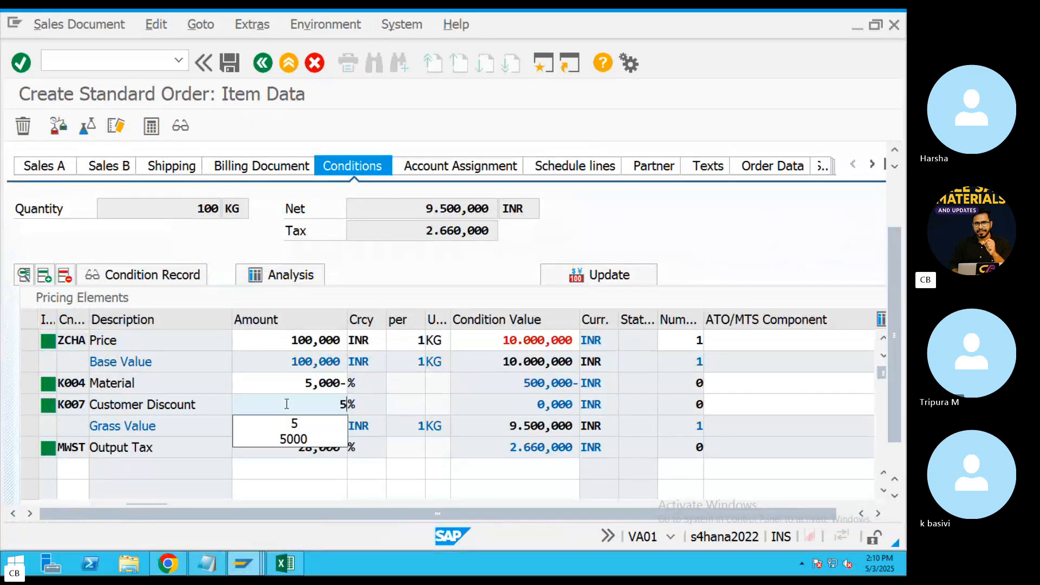
key(Return)
drag(546, 404, 523, 391)
drag(523, 383, 567, 382)
scroll(450, 330, up, 1)
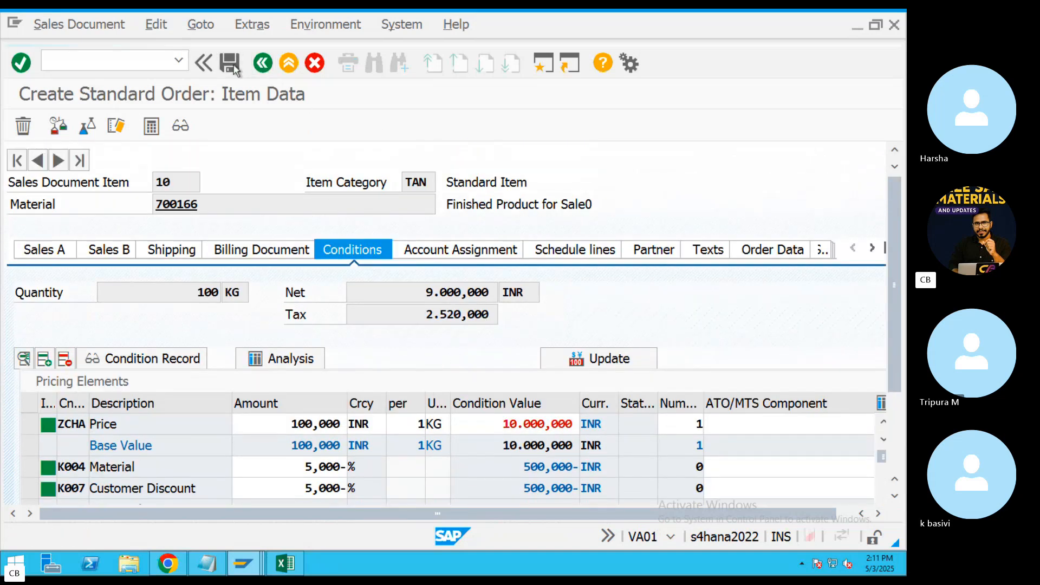
click(233, 66)
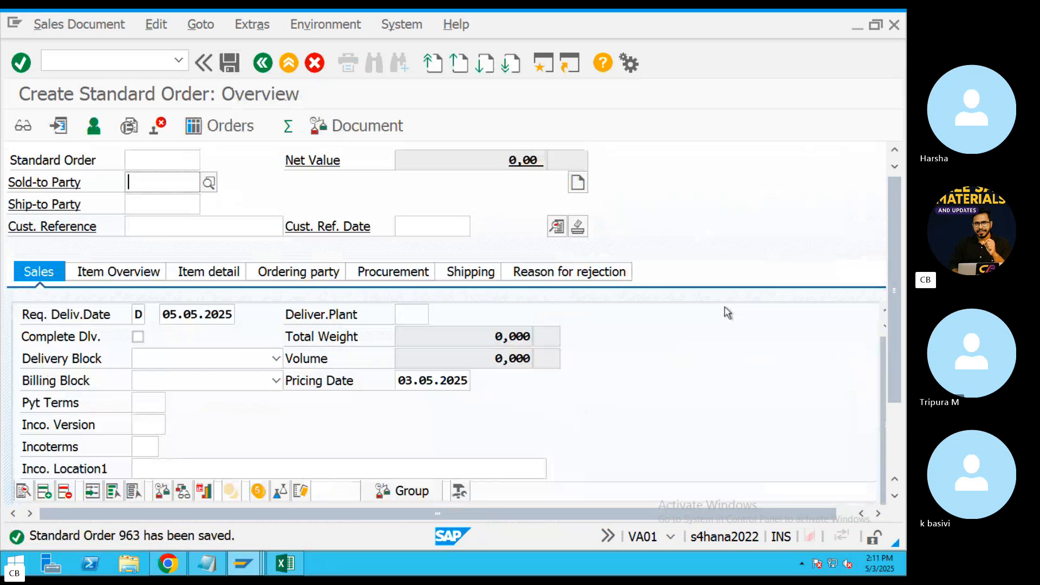
key(ctrl+Left)
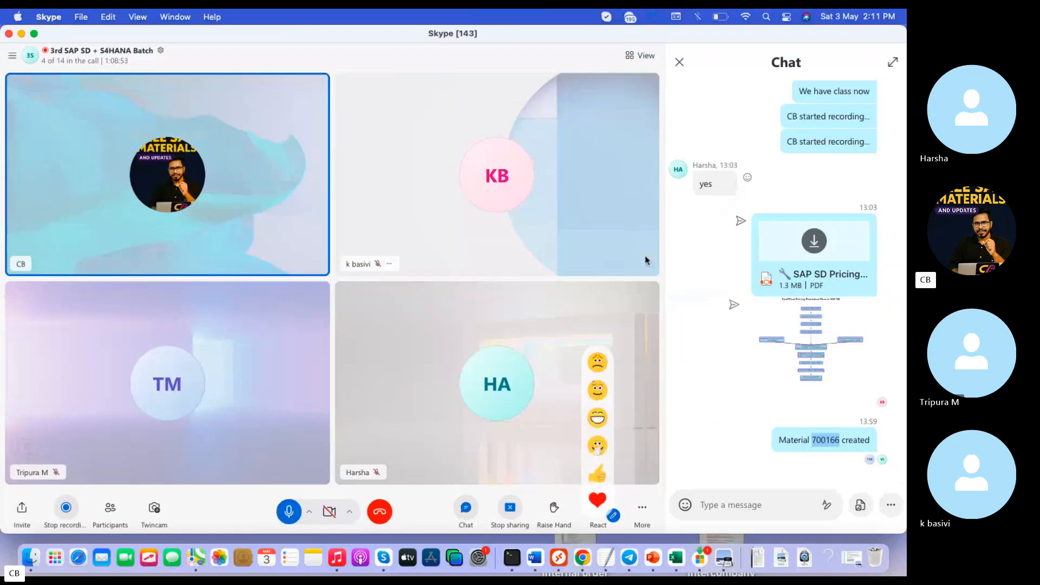
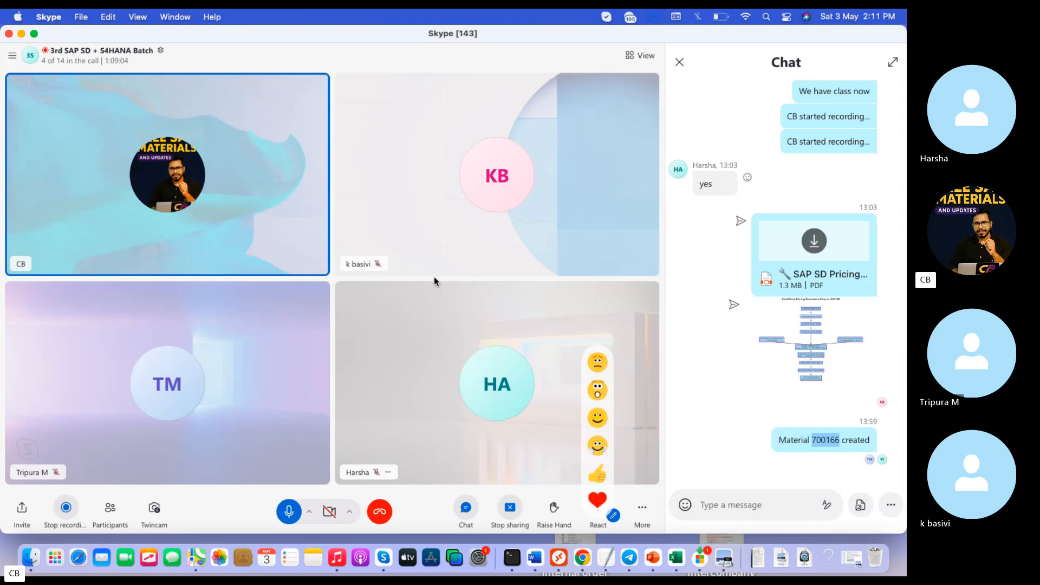
click(680, 61)
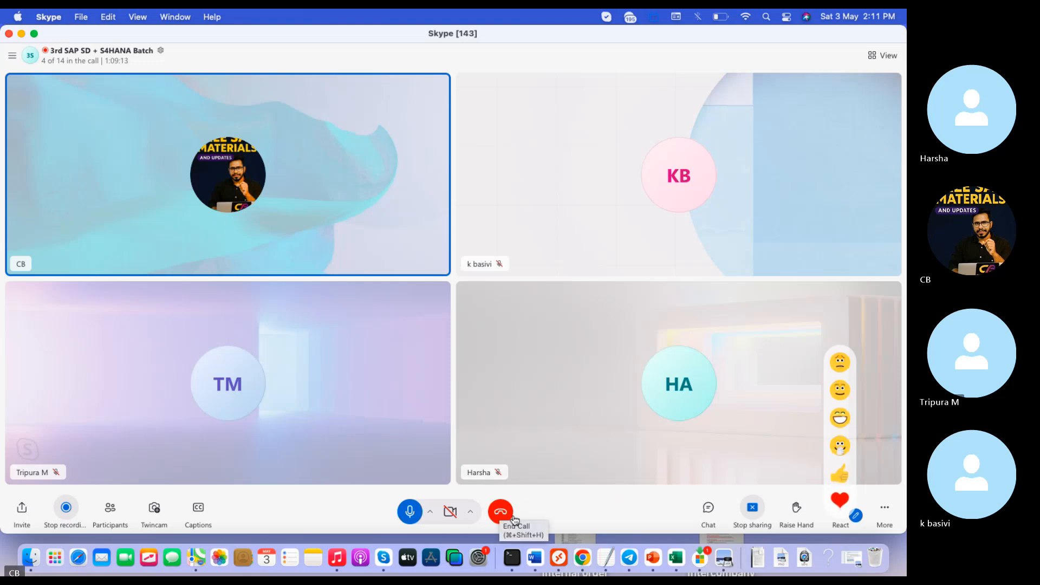
click(535, 557)
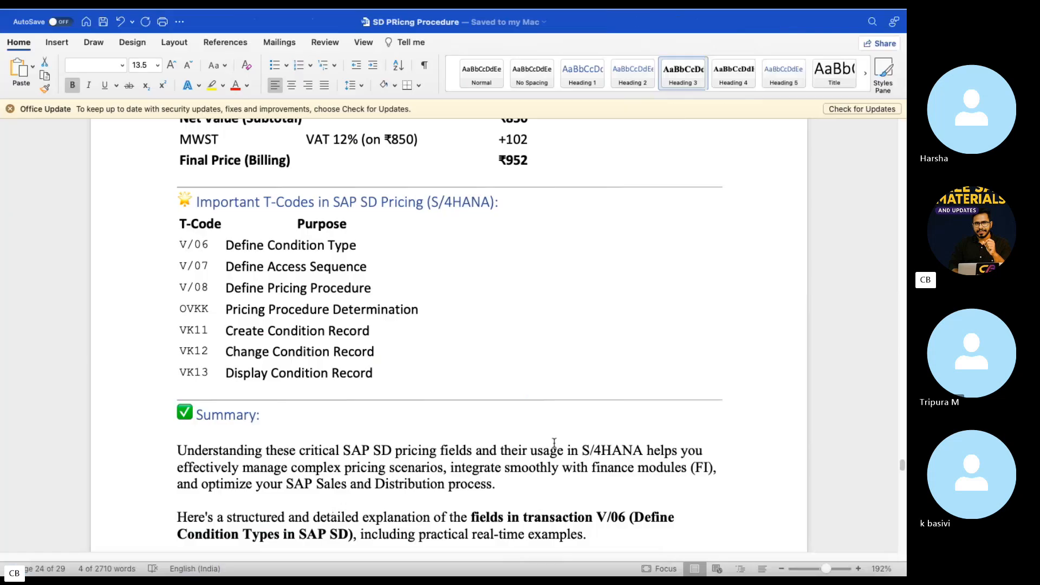
click(559, 386)
key(ctrl+Left)
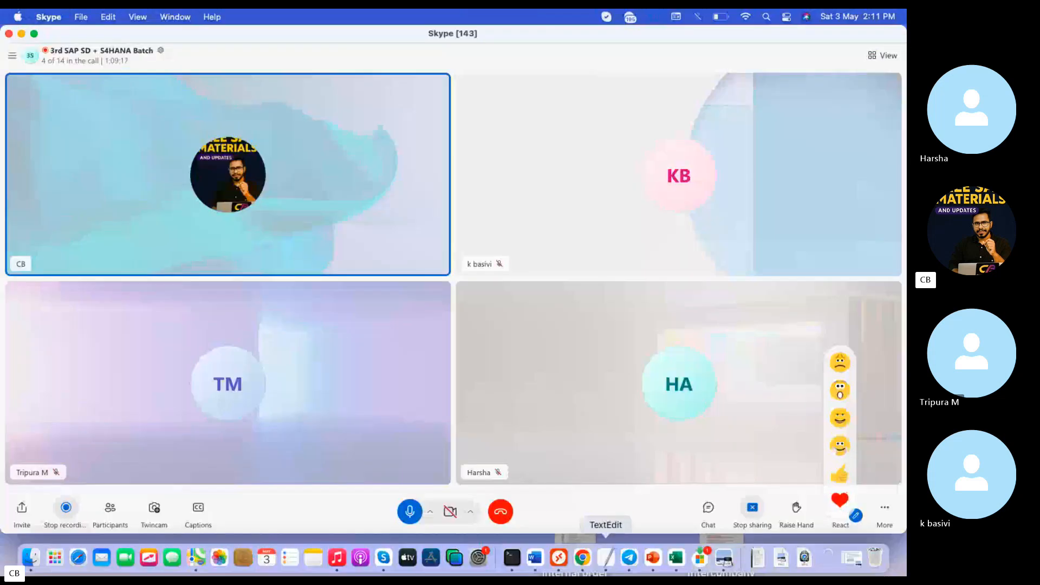
click(564, 564)
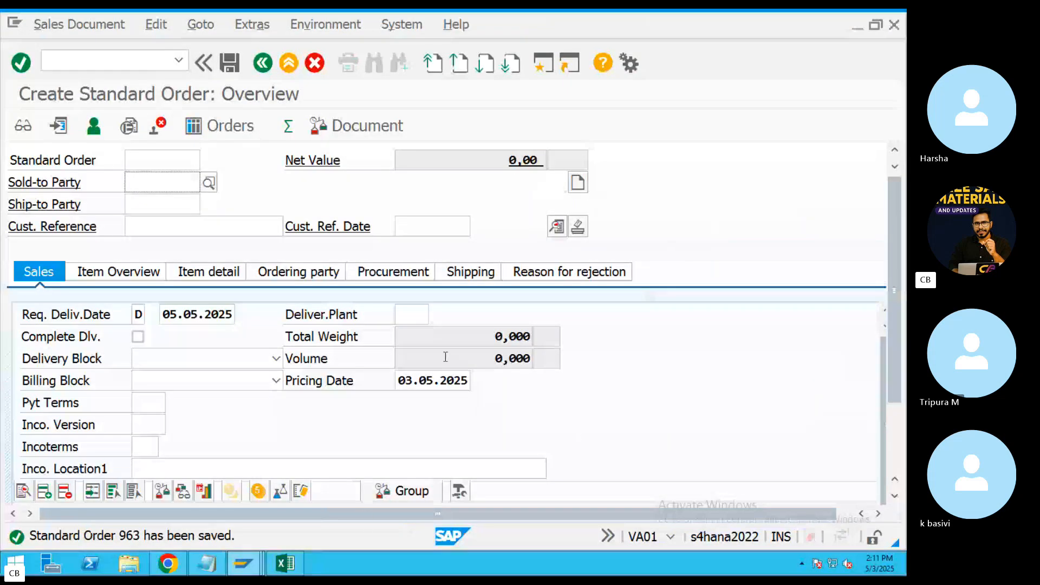
Switch to the pricing procedure session and leave the ZCHANU control data for the SAP Easy Access menu.
mouse_move(242, 565)
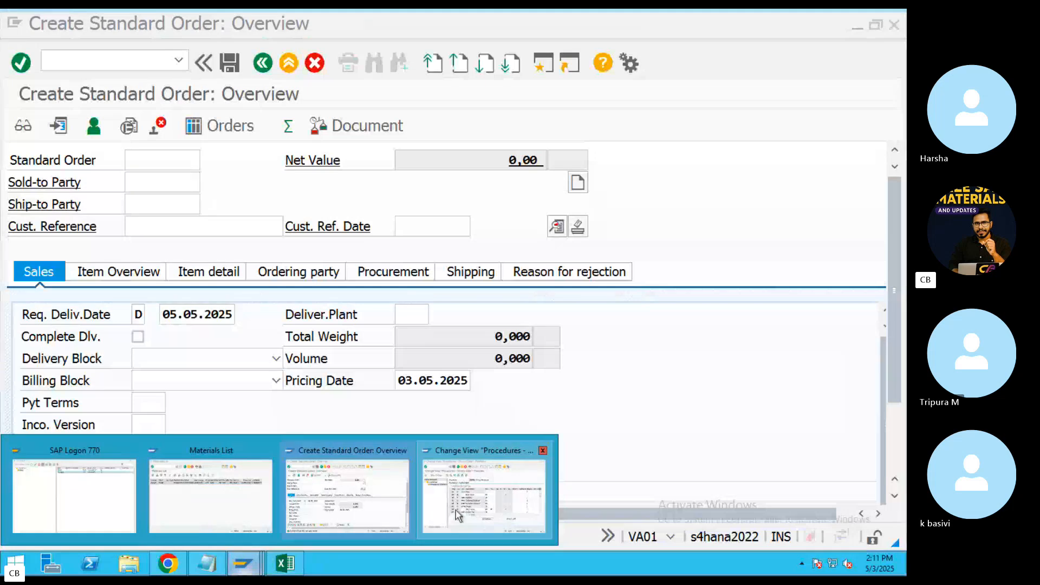
click(480, 493)
click(289, 63)
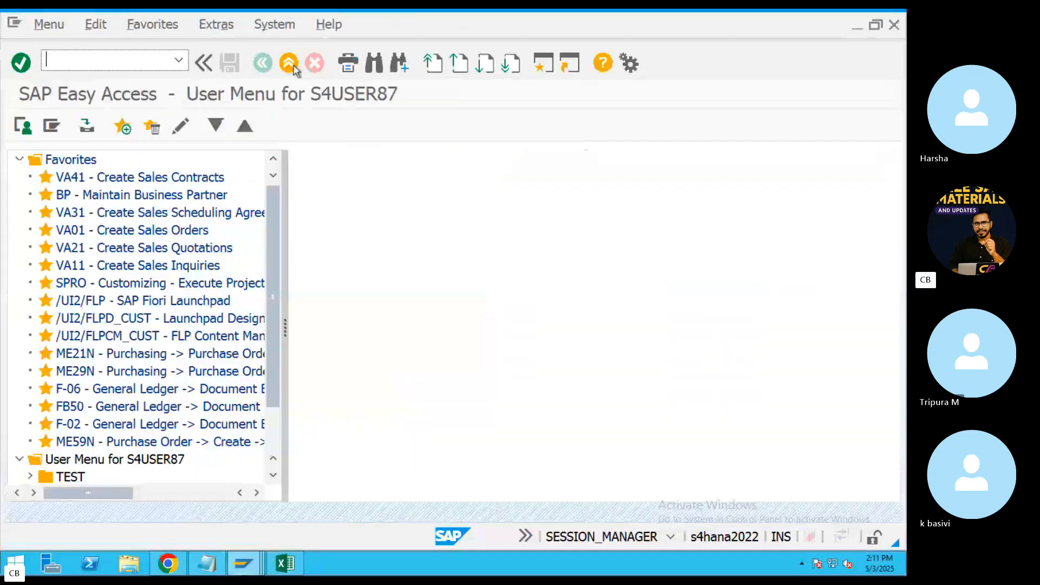
key(ctrl+Left)
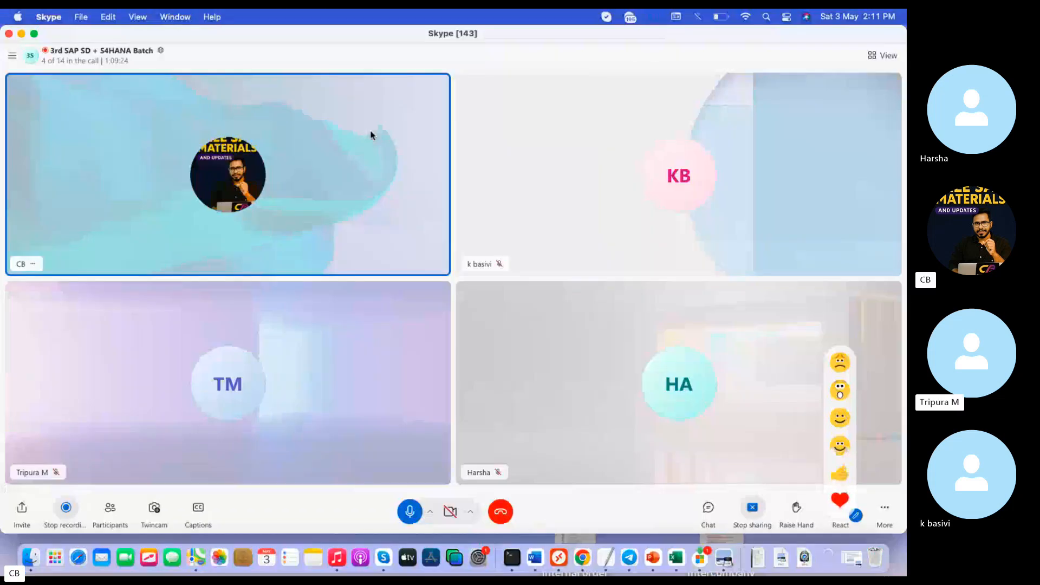
key(super+Tab)
double_click(250, 175)
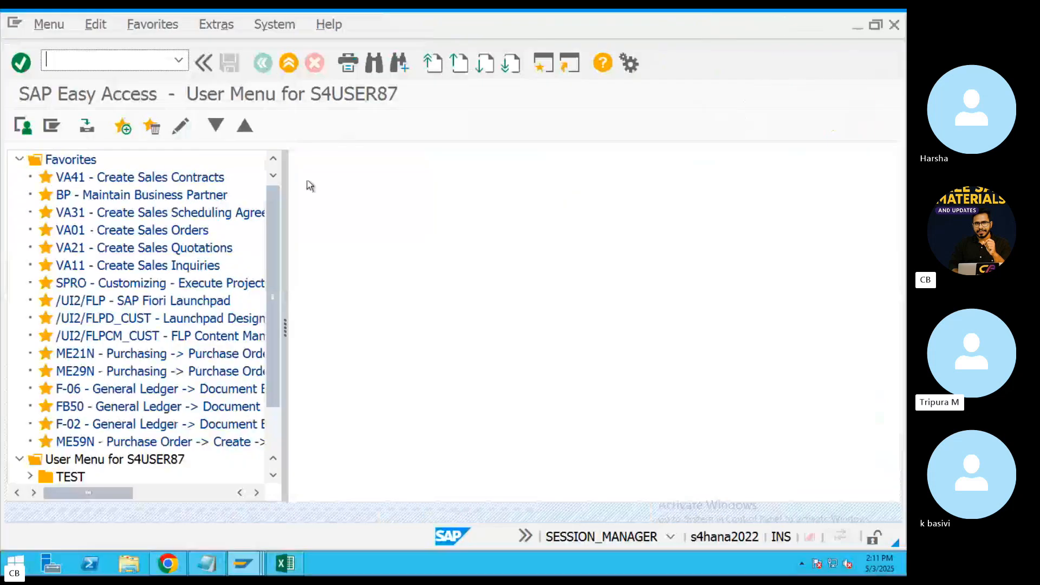
key(ctrl+Left)
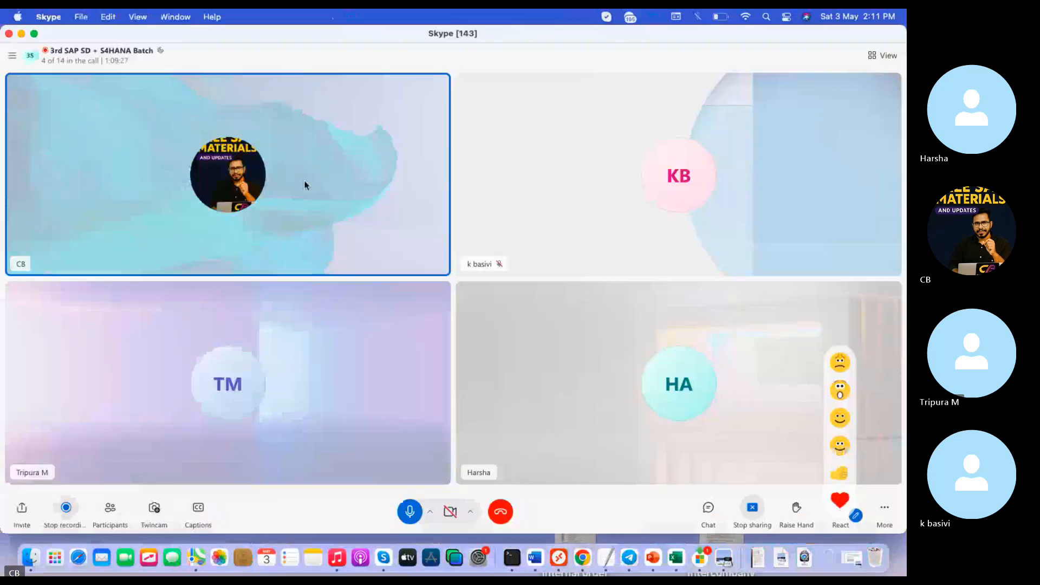
click(562, 556)
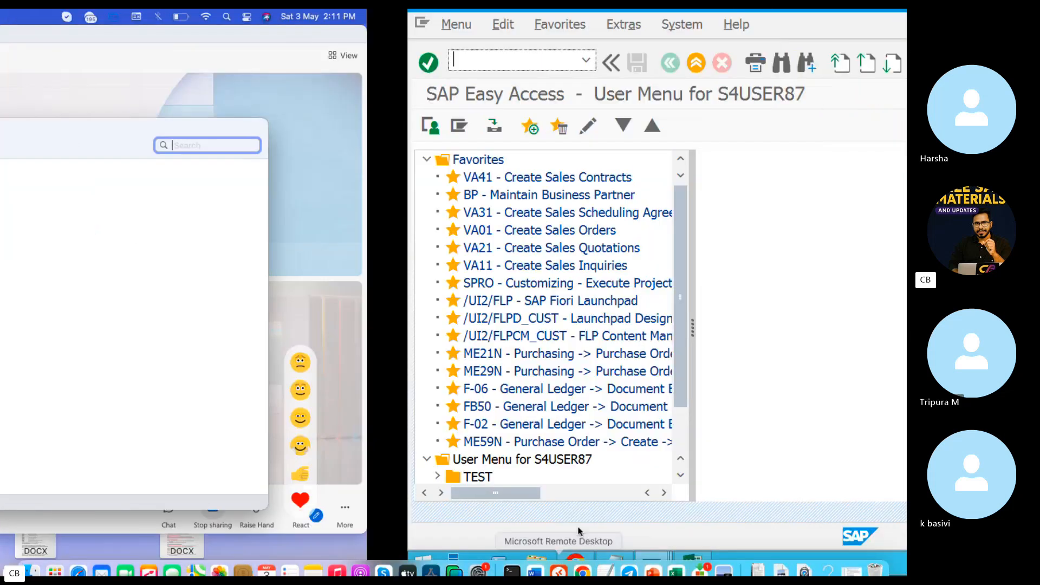
In the V/08 pricing procedures, position the list at RV and select the standard procedure RVAA01.
text(VA08)
key(Return)
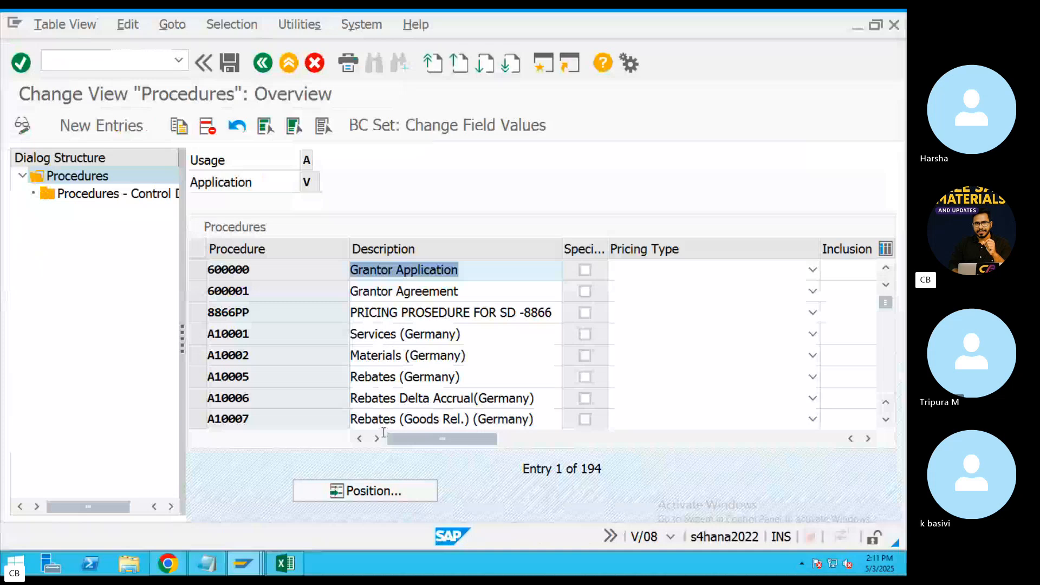
click(373, 491)
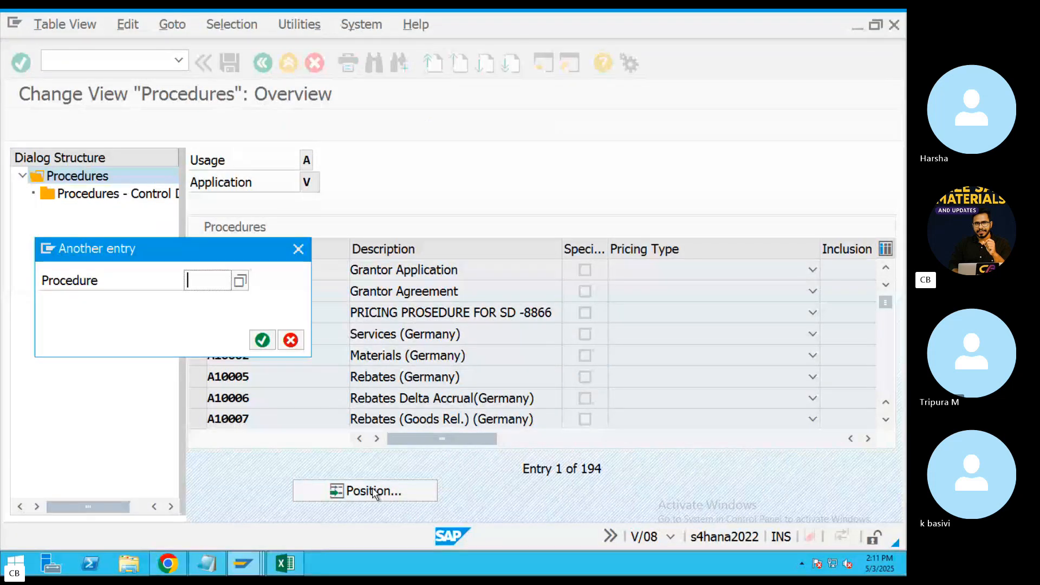
text(RV)
key(Return)
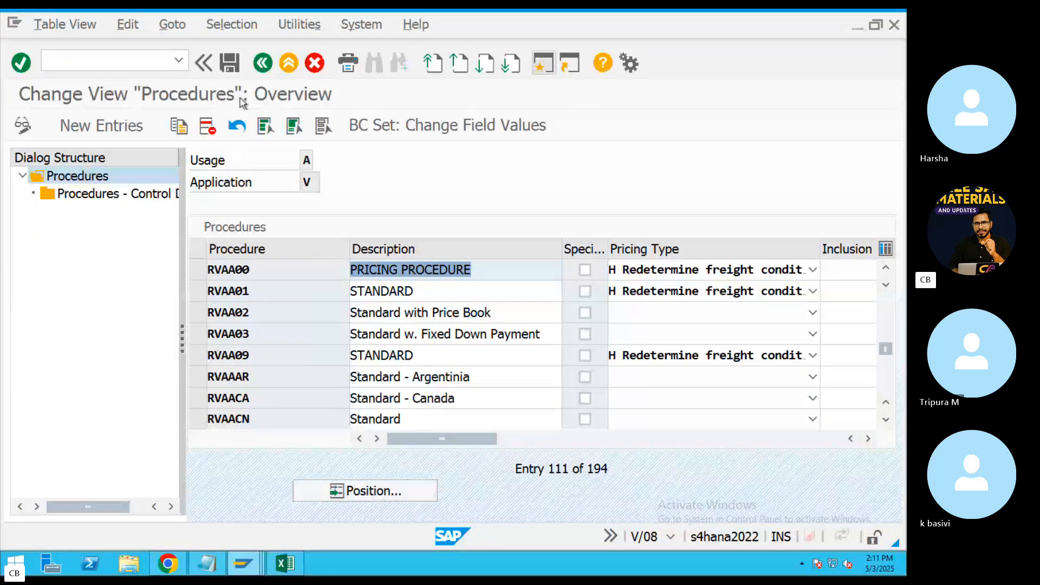
click(200, 292)
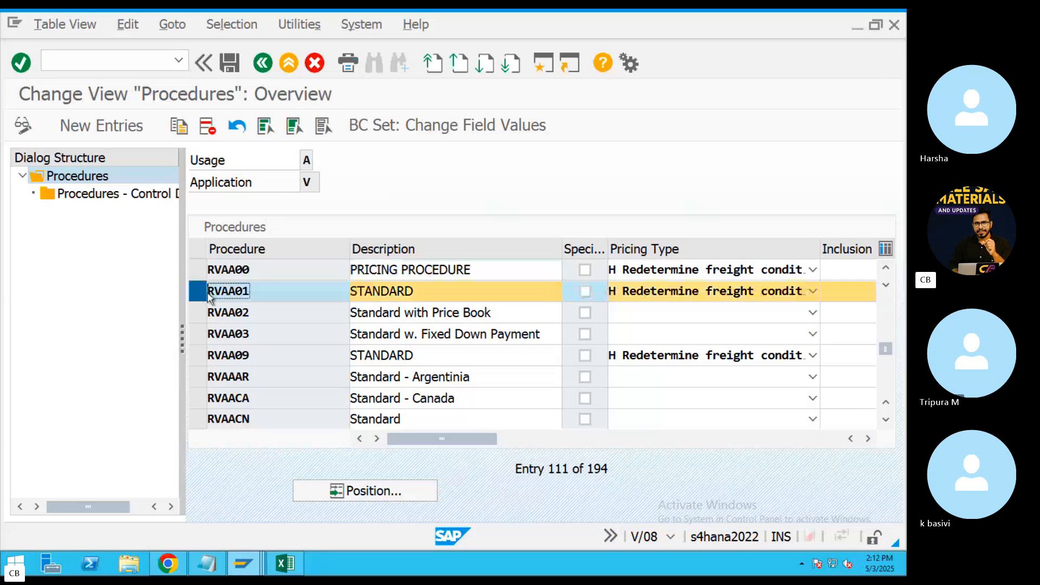
drag(438, 291, 325, 291)
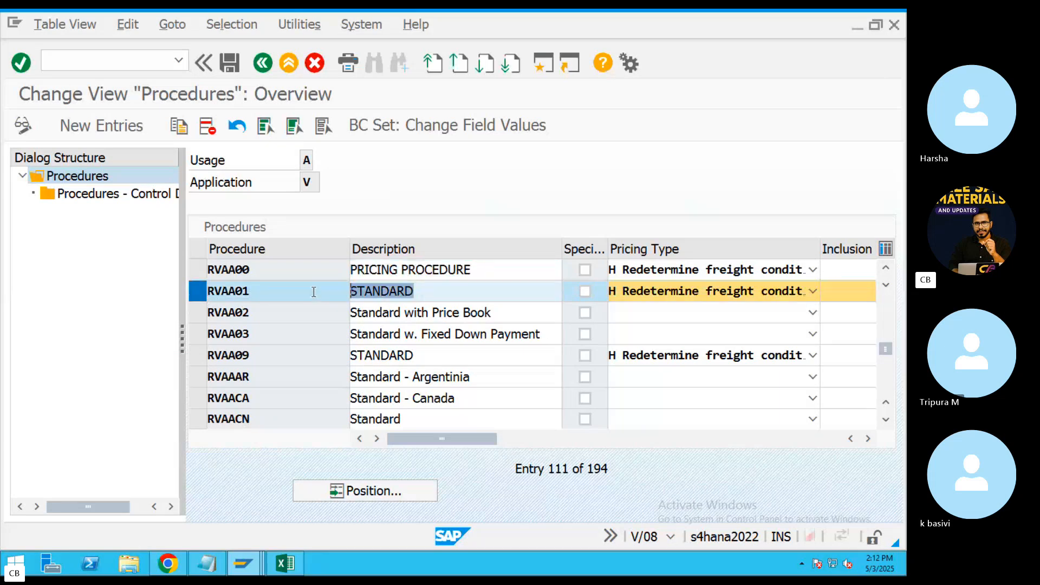
Open the control data of procedure RVAA01 and examine its steps and counters down to the step 110 discounts.
double_click(91, 194)
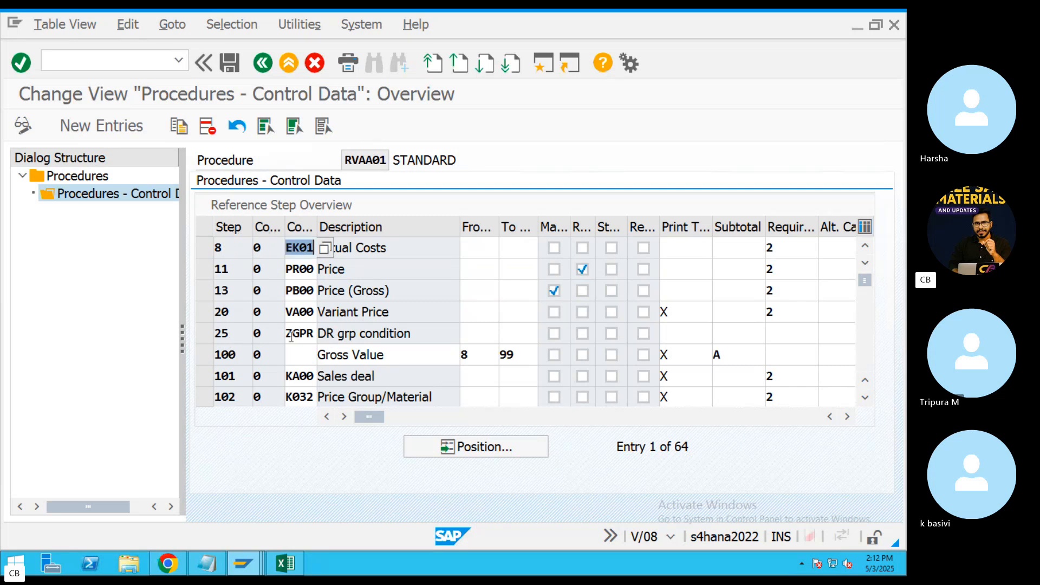
scroll(291, 337, down, 2)
scroll(285, 340, down, 1)
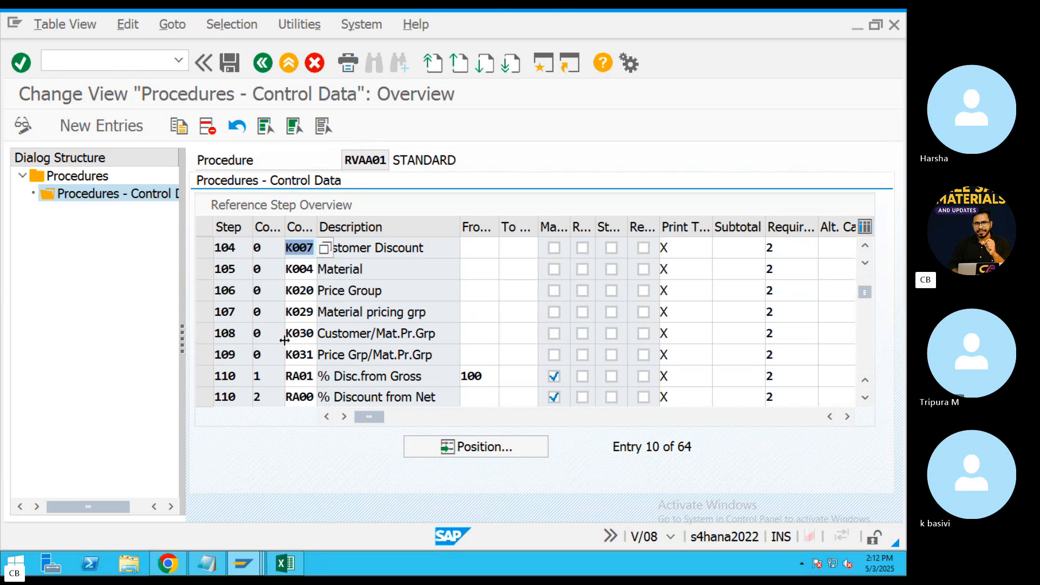
scroll(284, 340, down, 1)
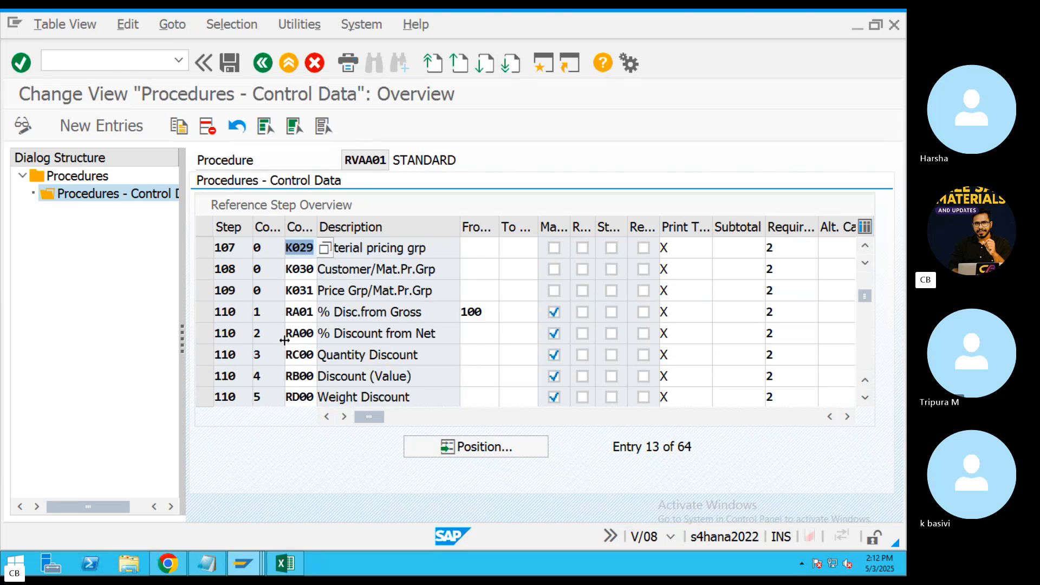
click(263, 314)
click(265, 336)
click(265, 356)
scroll(267, 321, up, 2)
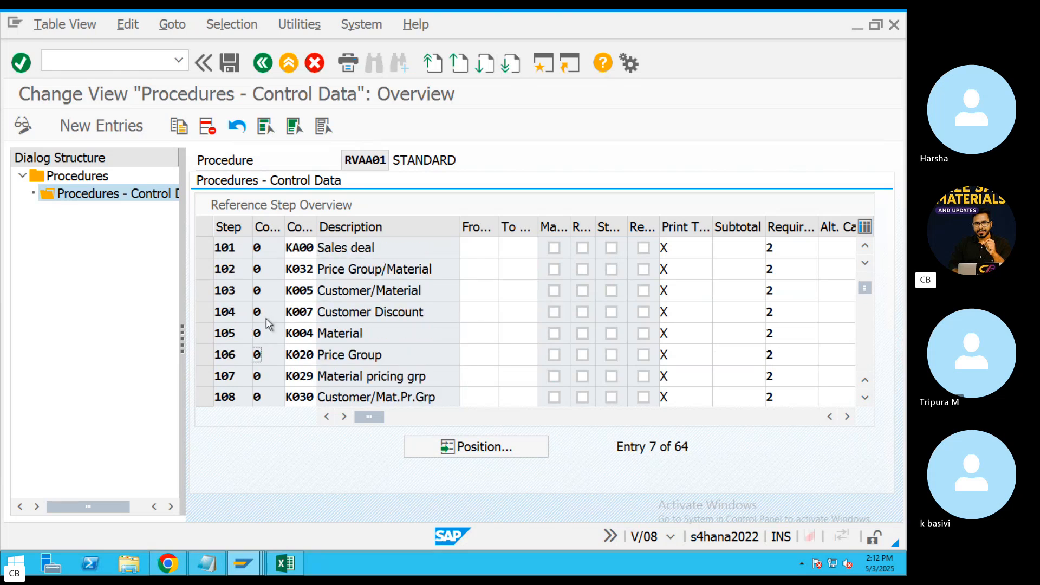
scroll(266, 324, up, 2)
scroll(267, 335, down, 4)
click(265, 313)
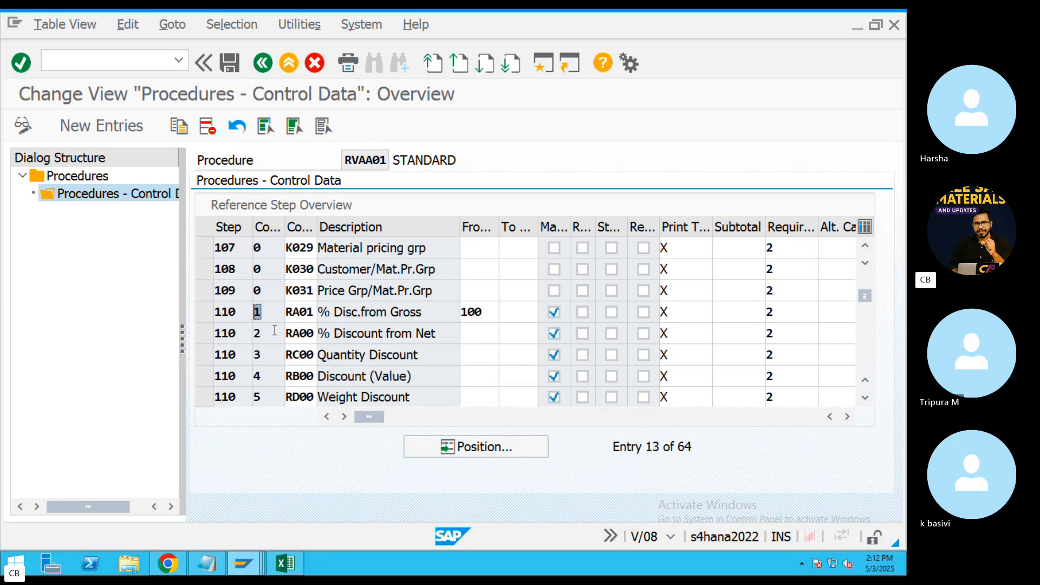
Examine the shared step number and the counters of the step 110 discounts, and the From reference of RA01.
drag(240, 311, 200, 311)
double_click(237, 333)
click(215, 358)
click(258, 319)
click(253, 338)
click(254, 358)
drag(483, 314, 455, 314)
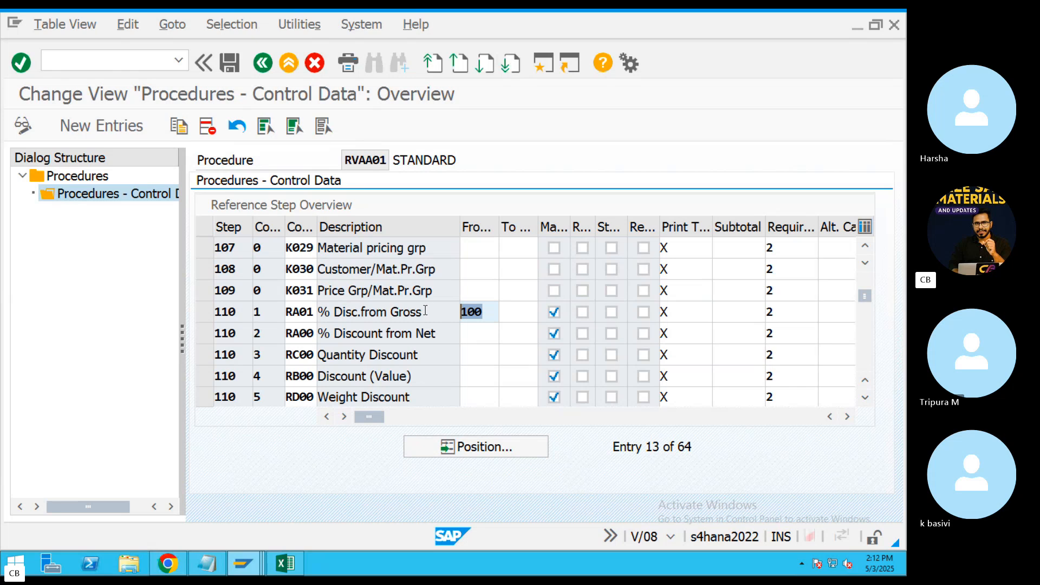
Examine the Gross Value line and the From and To step range of the Discount Amount subtotal.
scroll(426, 311, up, 4)
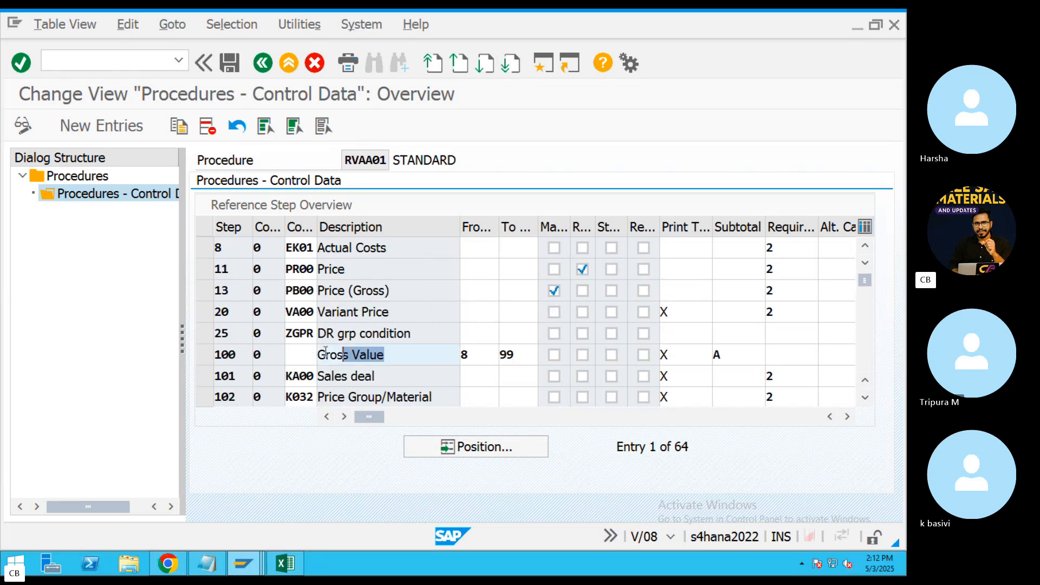
scroll(407, 330, down, 1)
scroll(410, 329, down, 5)
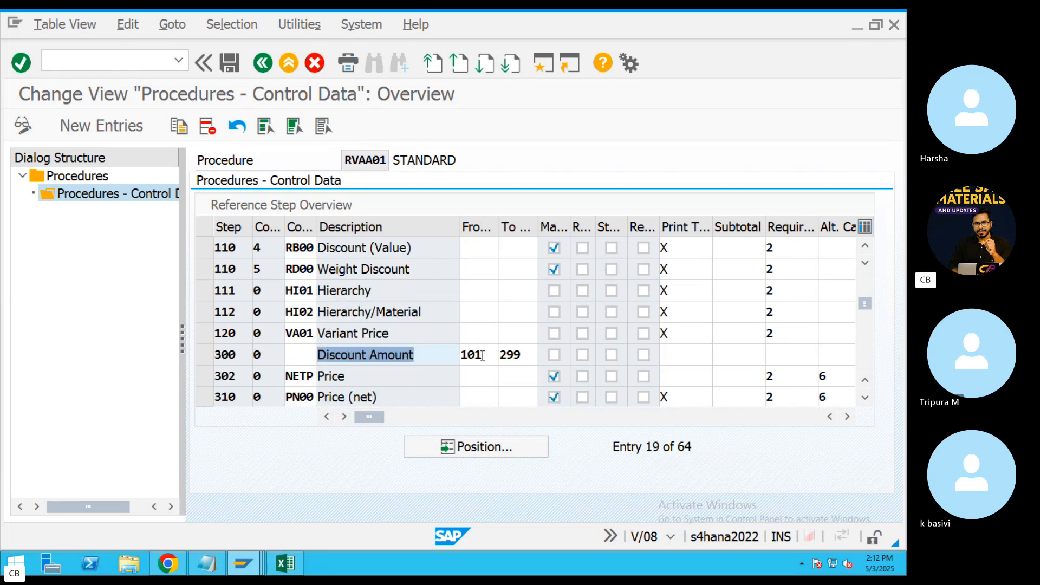
key(Tab)
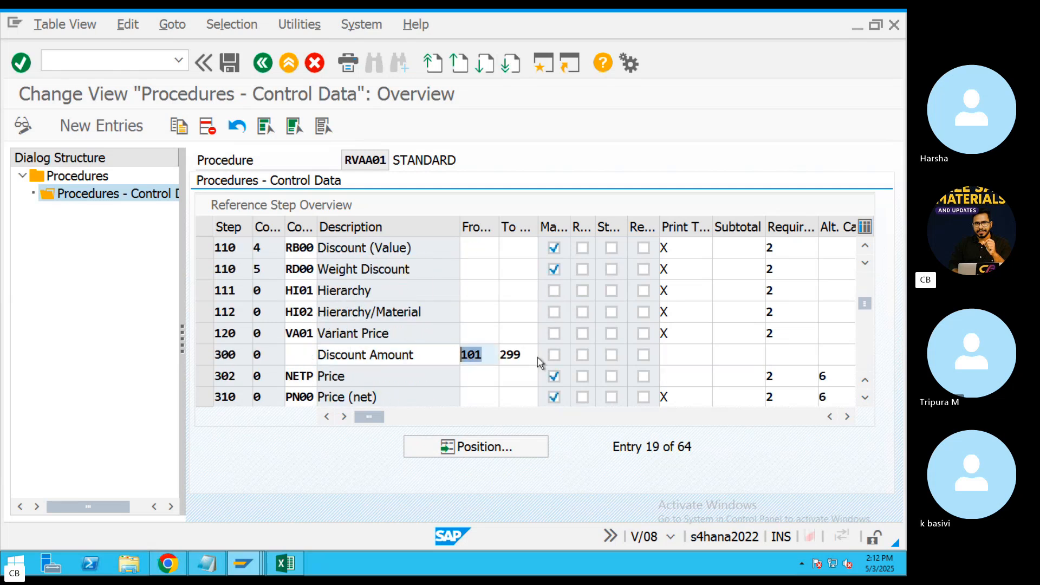
click(514, 354)
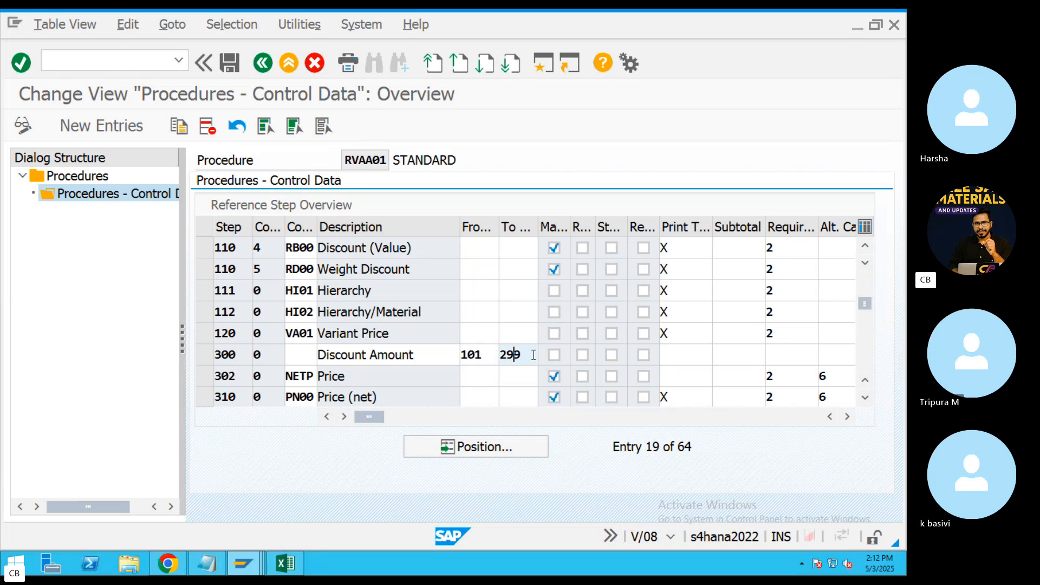
drag(521, 356, 461, 359)
scroll(415, 349, down, 2)
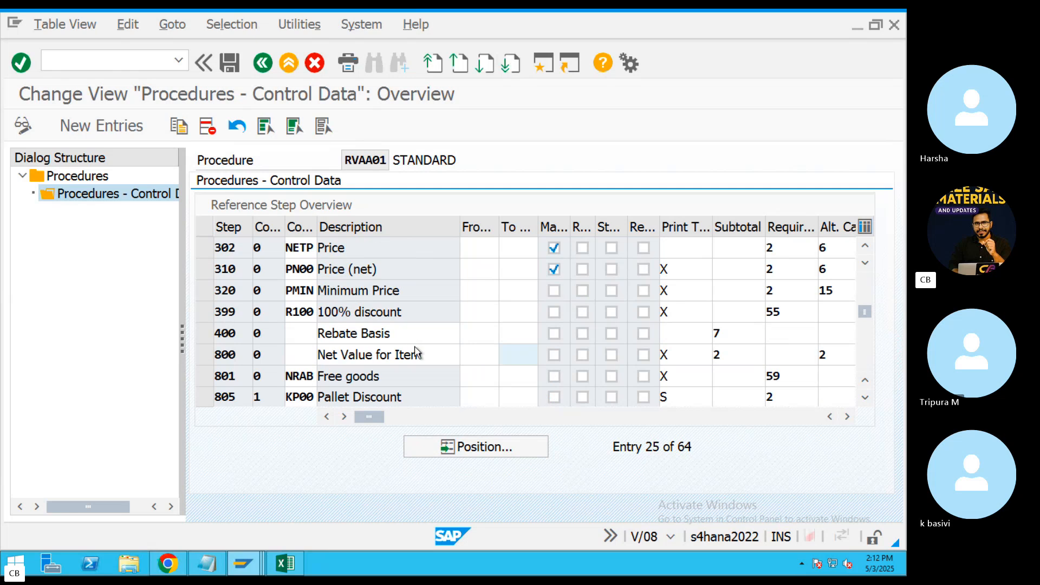
Return to the step 110 lines and review the descriptions of condition types RA01, RA00 and RC00.
scroll(417, 351, up, 2)
click(320, 305)
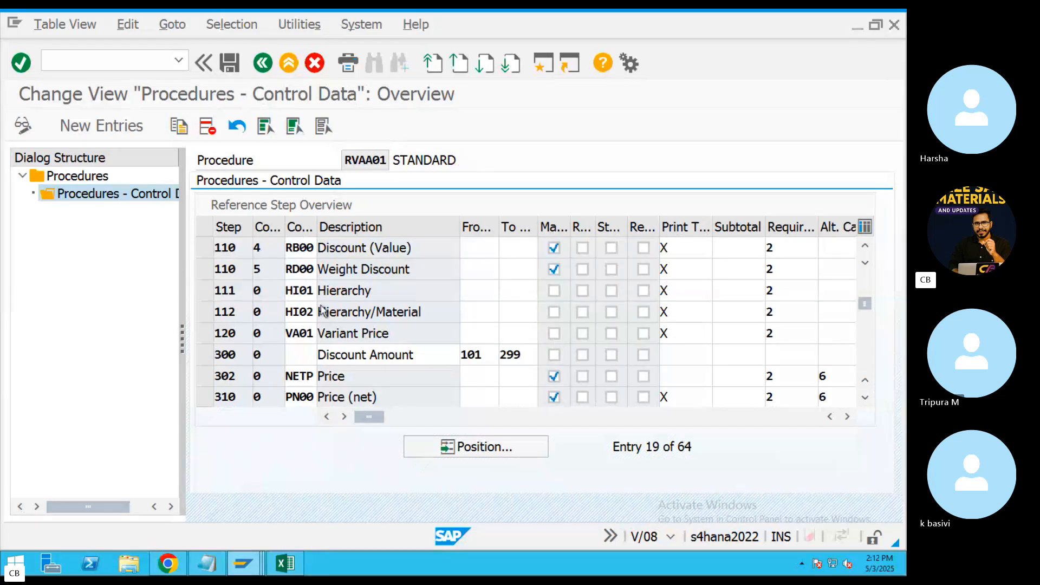
scroll(232, 351, up, 3)
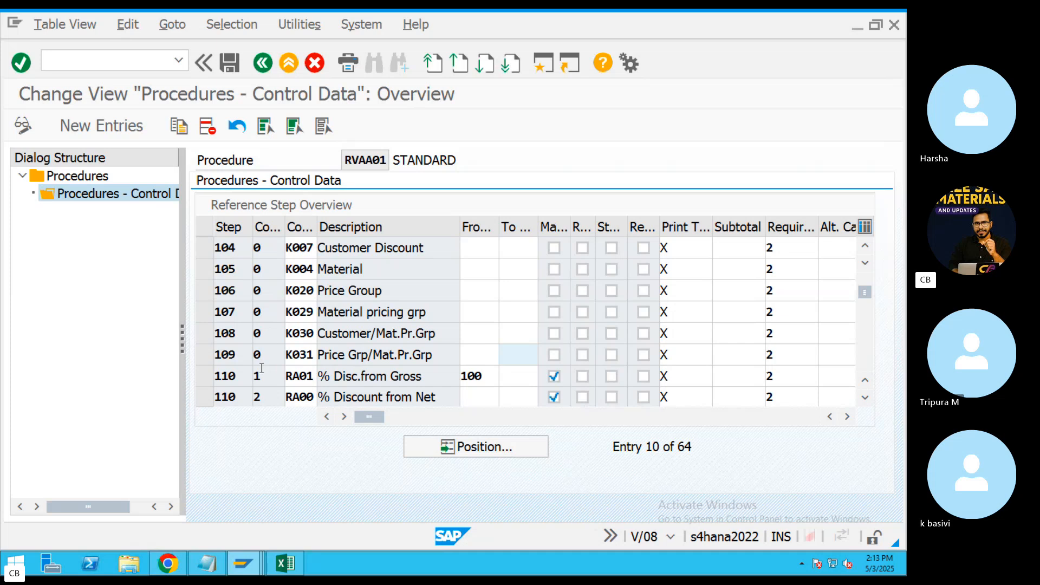
scroll(261, 369, down, 1)
click(227, 333)
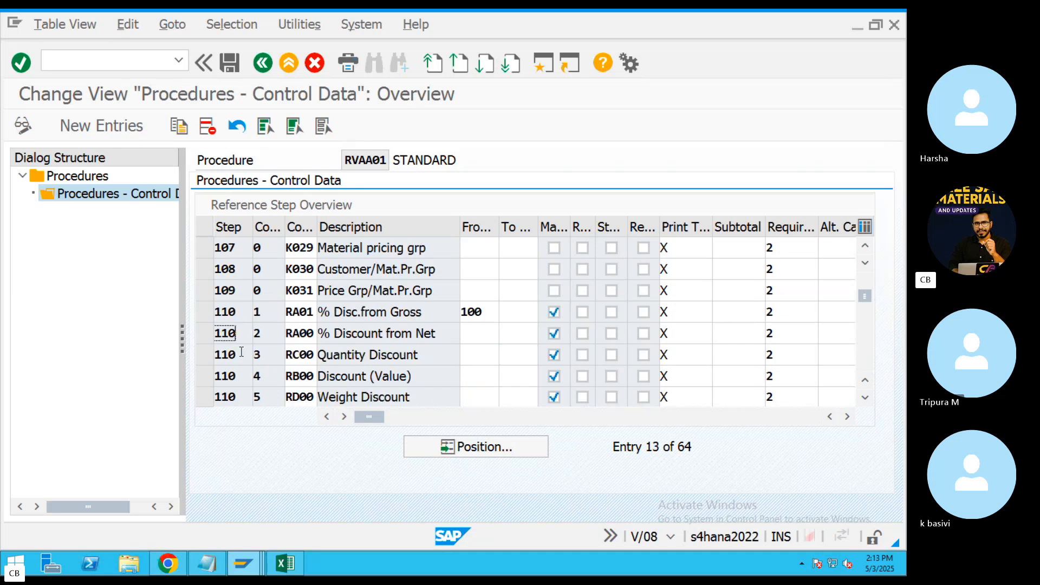
click(242, 352)
drag(333, 312, 421, 314)
drag(318, 334, 347, 357)
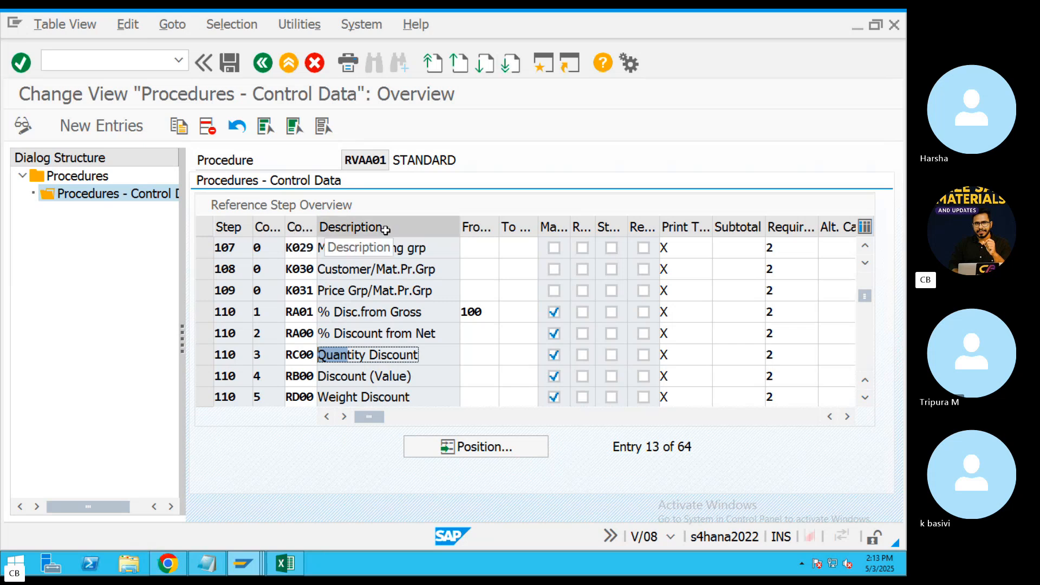
Go through the From, To and Manual fields of the Material pricing grp line at step 107.
click(484, 252)
click(524, 254)
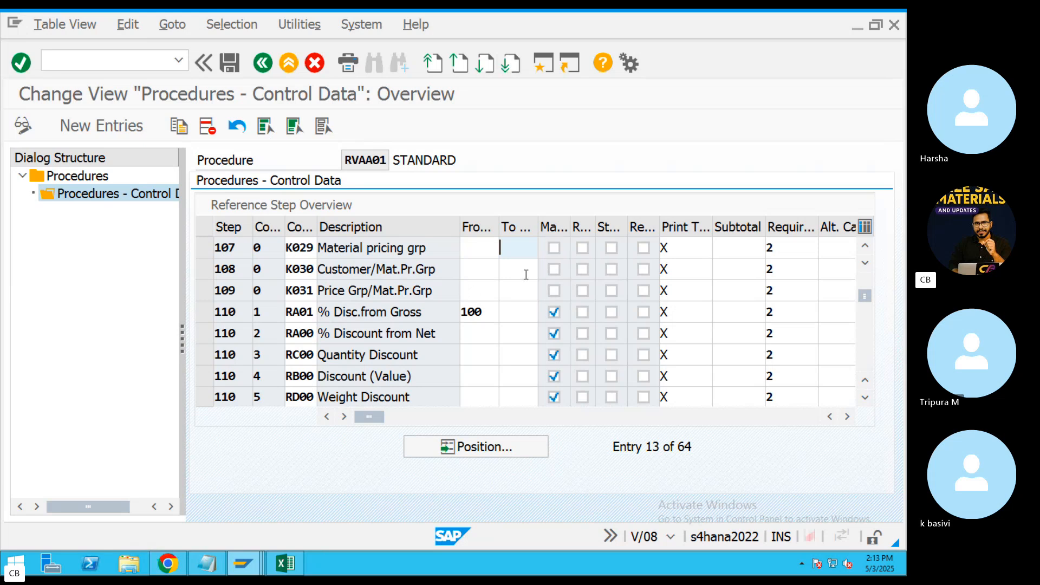
click(554, 250)
click(556, 248)
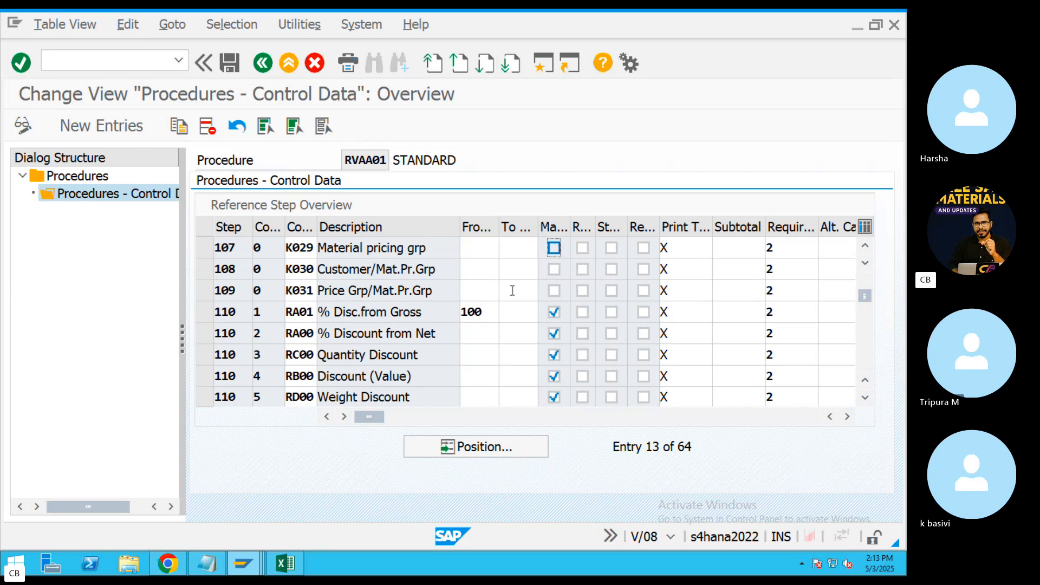
Switch to the SD PRicng Procedure document in Word and find the section on key fields in the pricing procedure.
key(ctrl+Left)
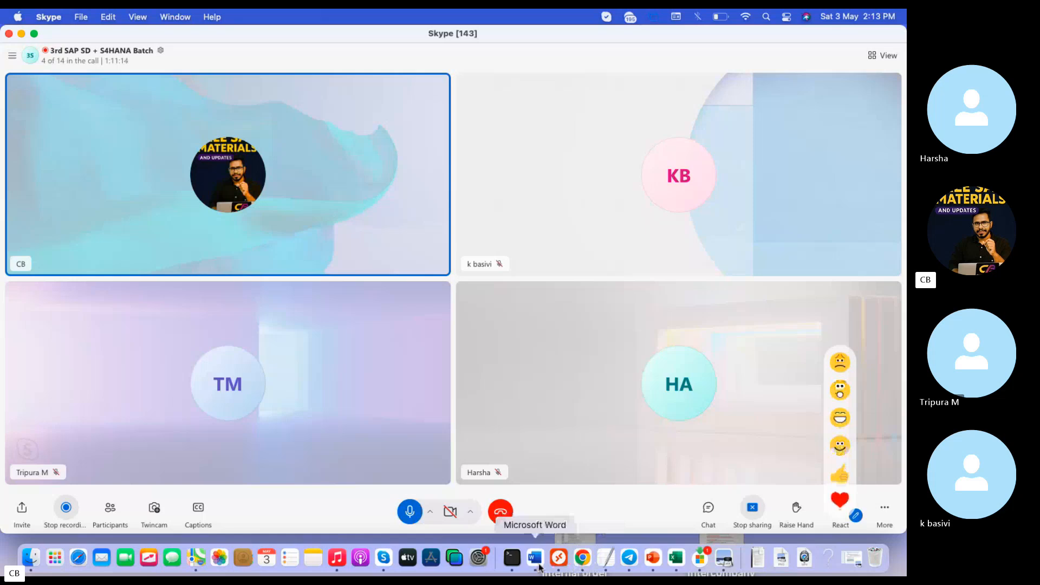
click(534, 569)
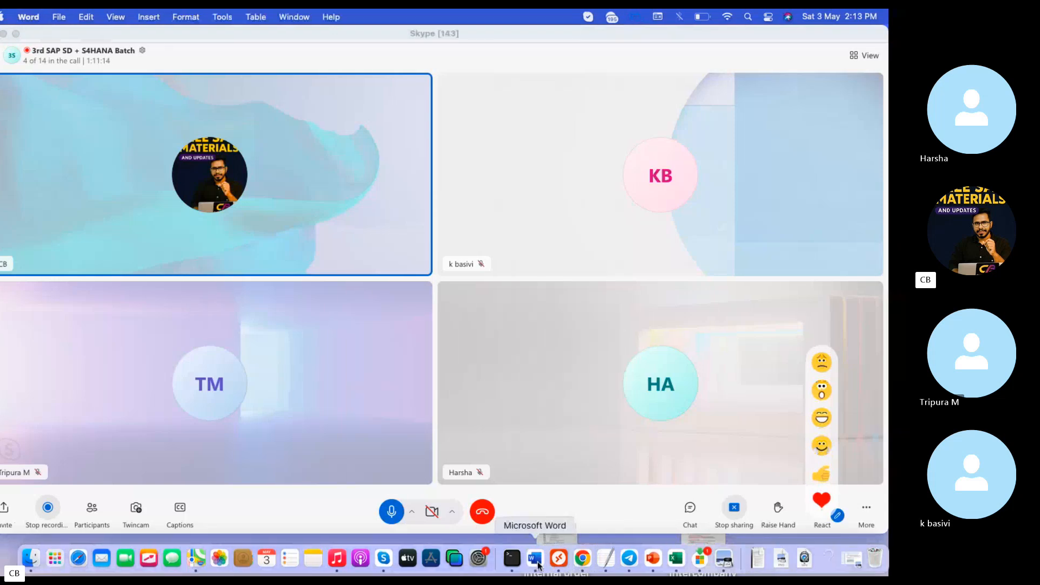
scroll(411, 438, up, 20)
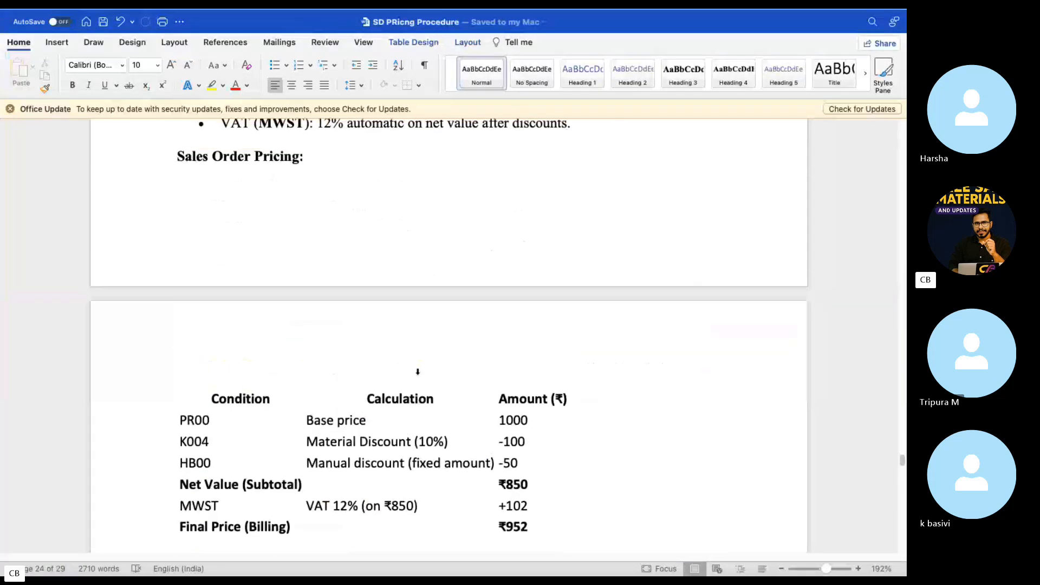
scroll(419, 376, up, 15)
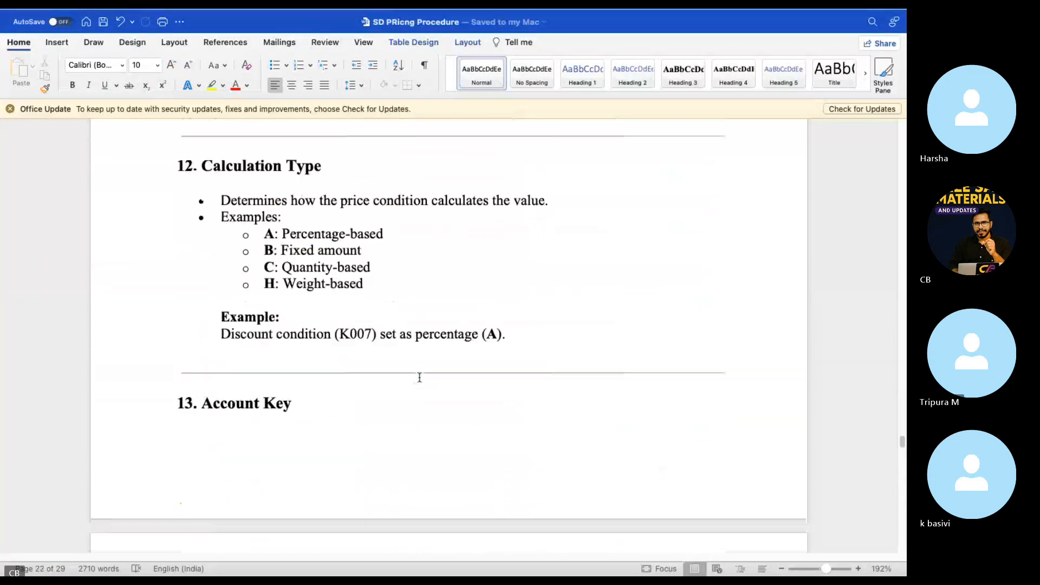
scroll(419, 376, up, 15)
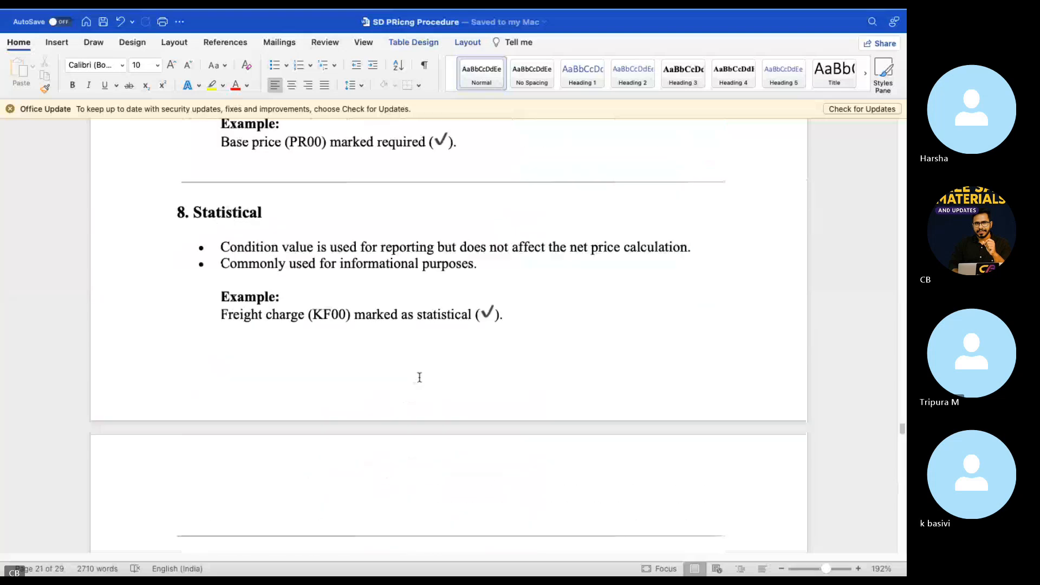
scroll(420, 376, up, 15)
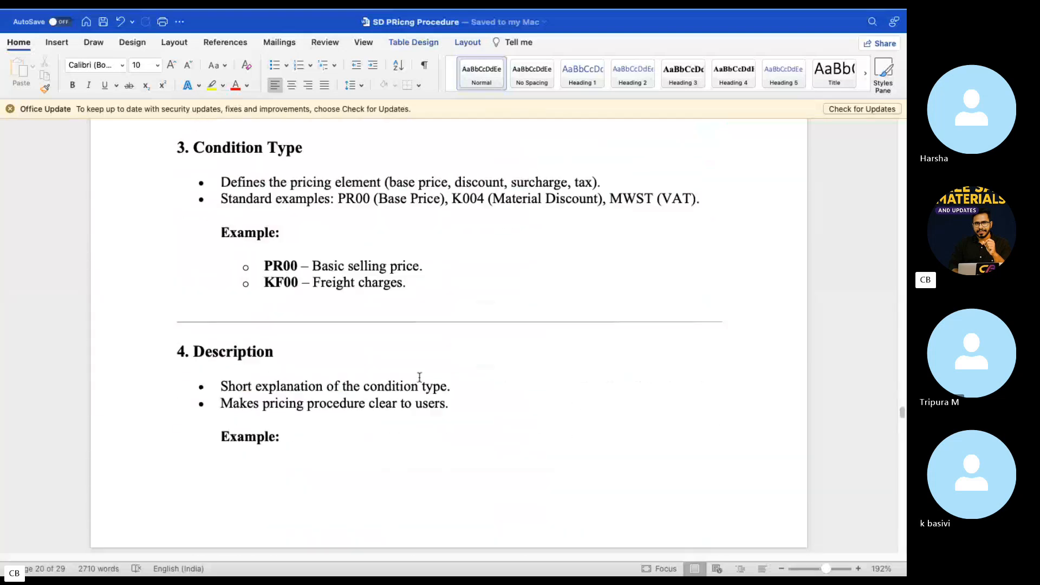
scroll(419, 377, up, 3)
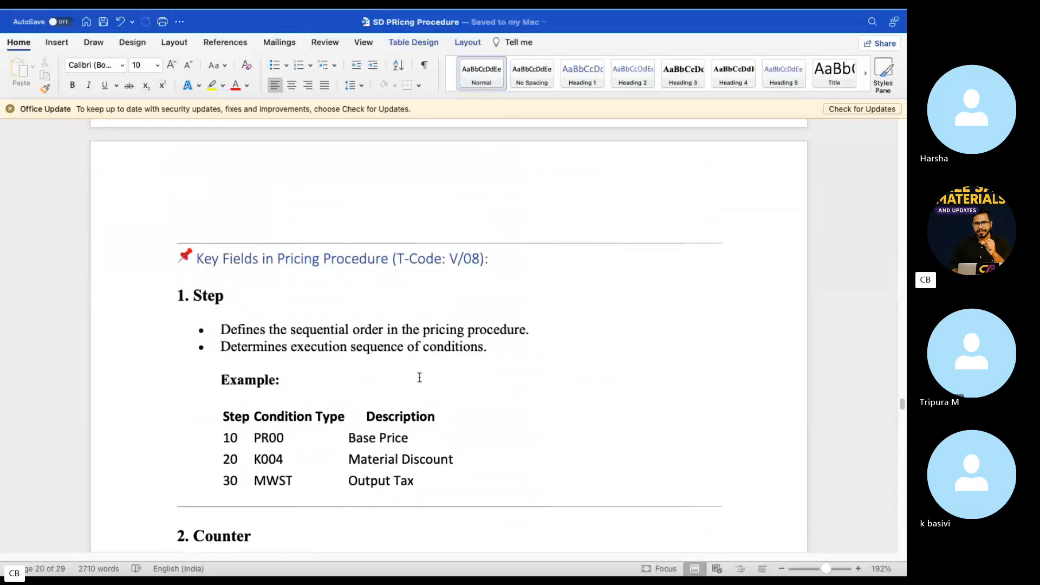
scroll(419, 376, down, 3)
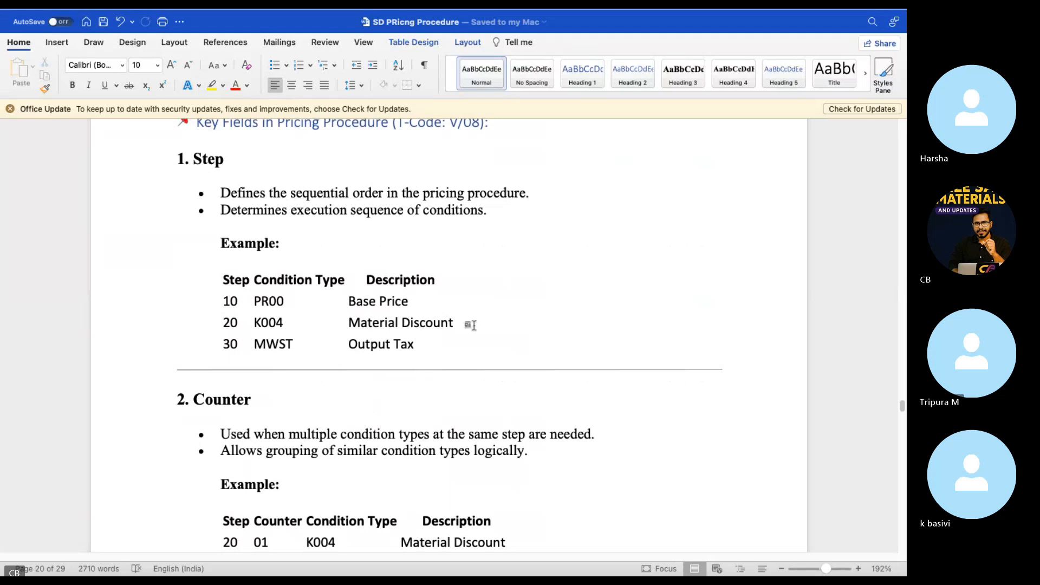
Read the Step and Counter sections and their example tables, including the K004 and K005 lines at step 20.
drag(235, 299, 447, 302)
scroll(213, 336, down, 1)
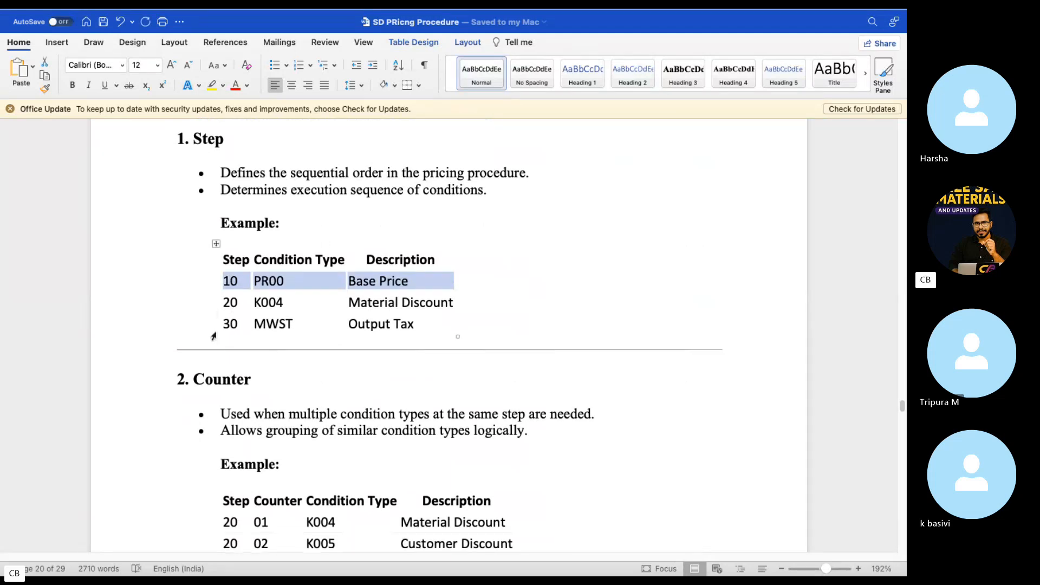
double_click(222, 378)
scroll(250, 448, down, 4)
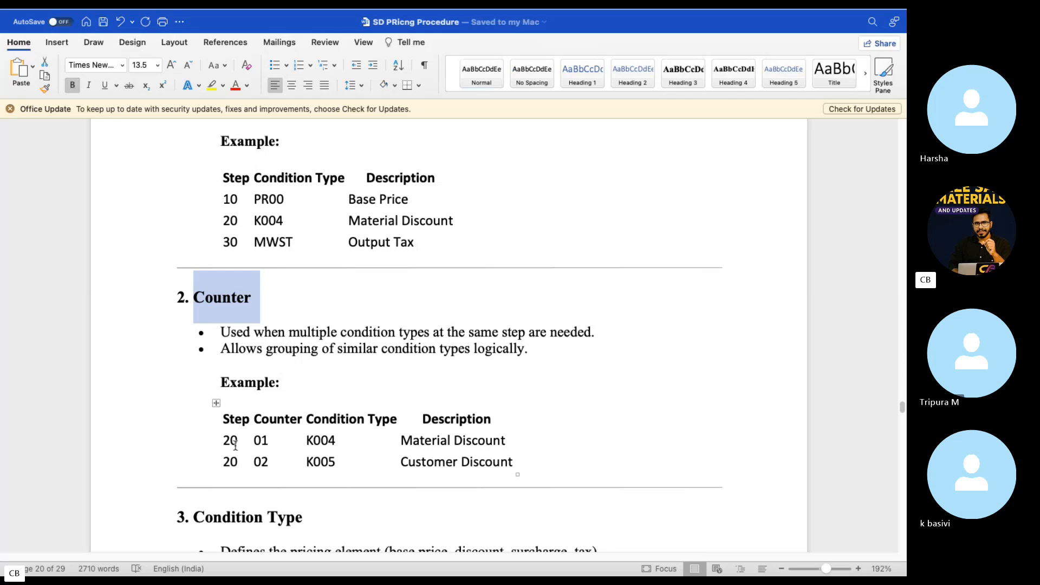
click(235, 446)
click(271, 442)
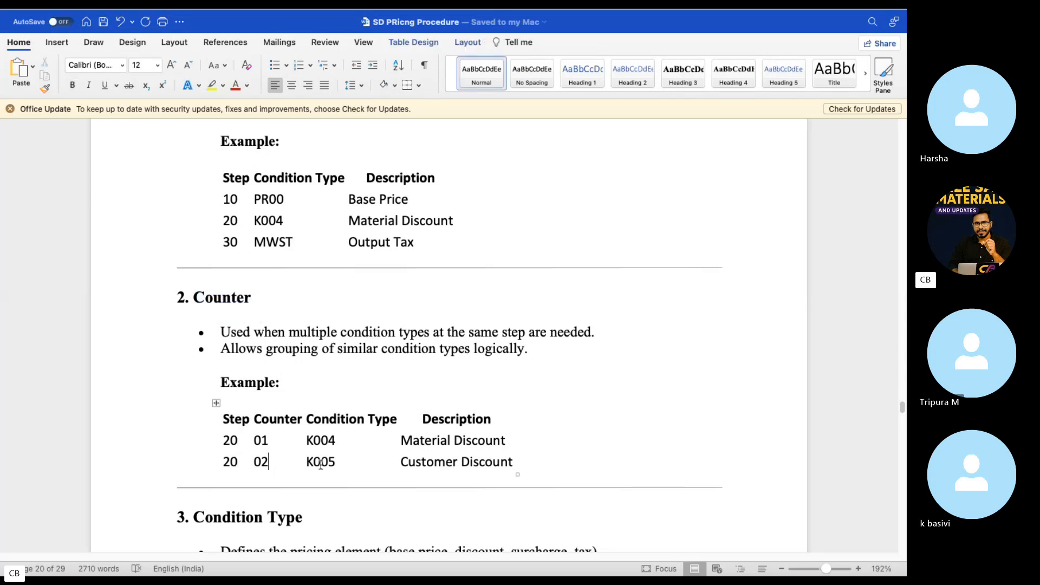
drag(314, 443, 335, 463)
Read the Condition Type section with its PR00 and KF00 examples.
scroll(401, 435, down, 8)
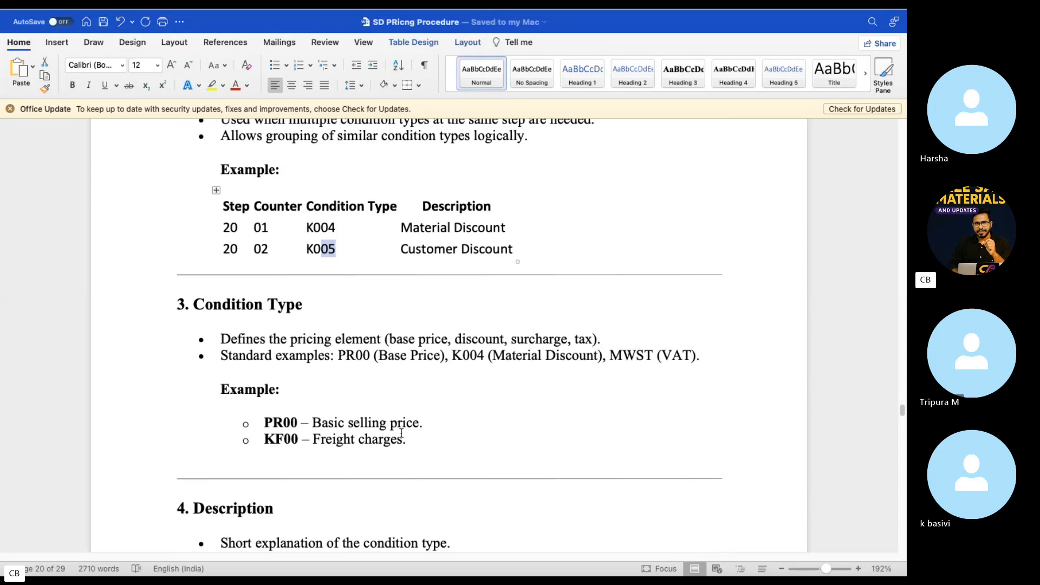
drag(334, 306, 166, 322)
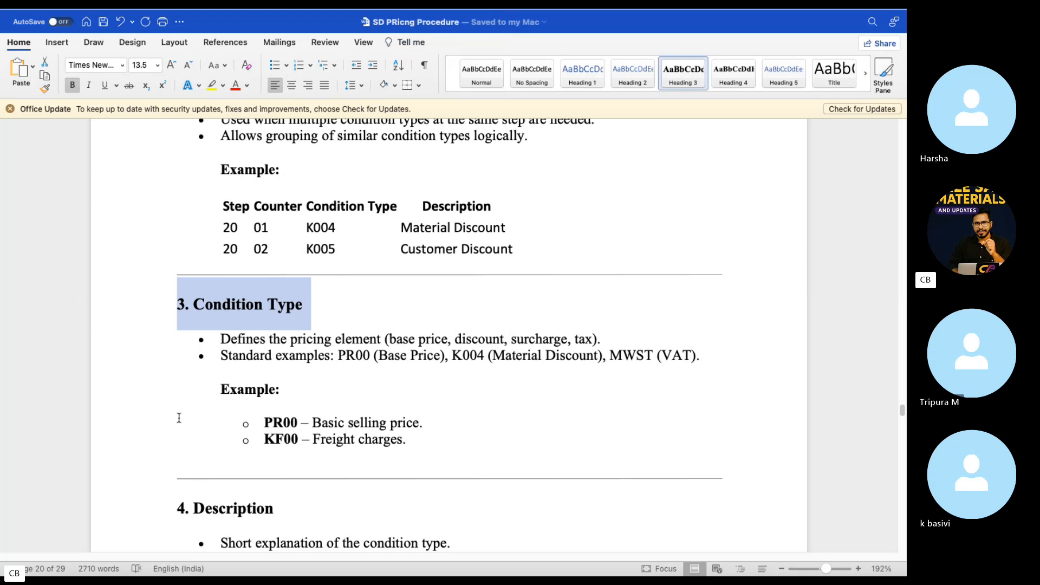
scroll(163, 421, down, 1)
scroll(163, 422, down, 1)
drag(264, 359, 322, 359)
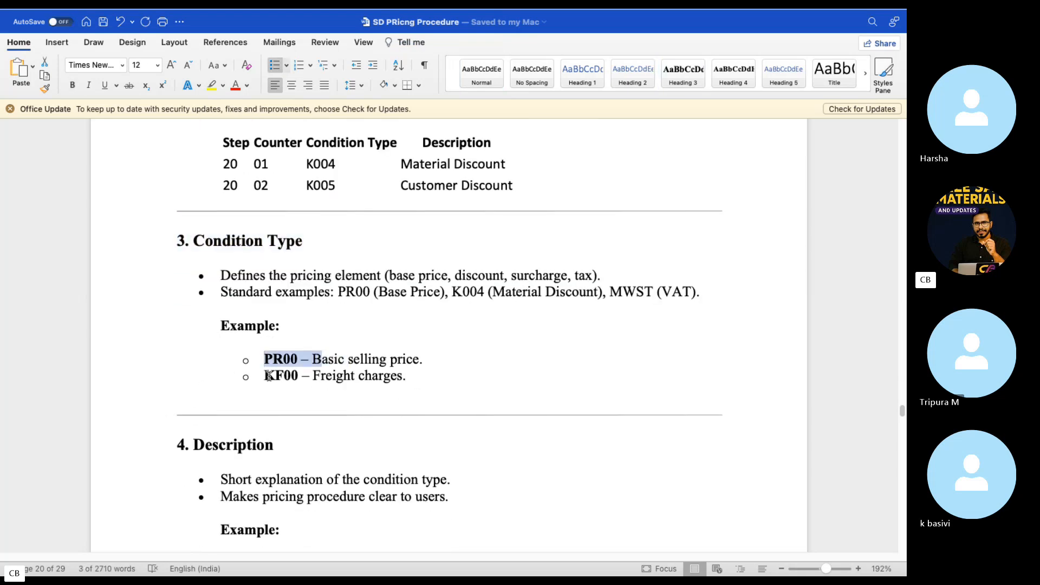
drag(265, 376, 316, 375)
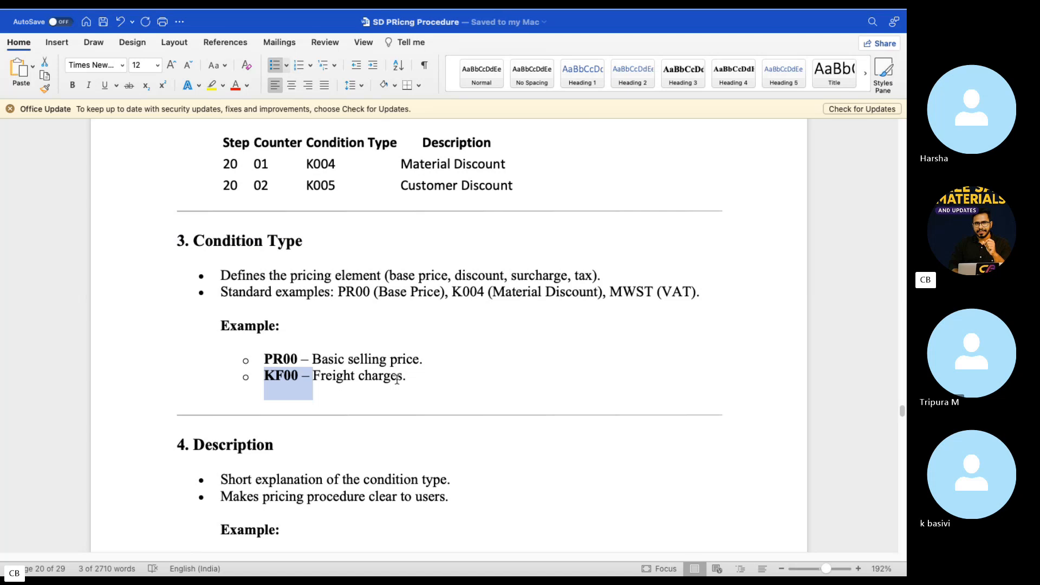
Read the Description and From & To sections, including the example reference steps for the K007 discount.
scroll(397, 379, down, 3)
double_click(278, 359)
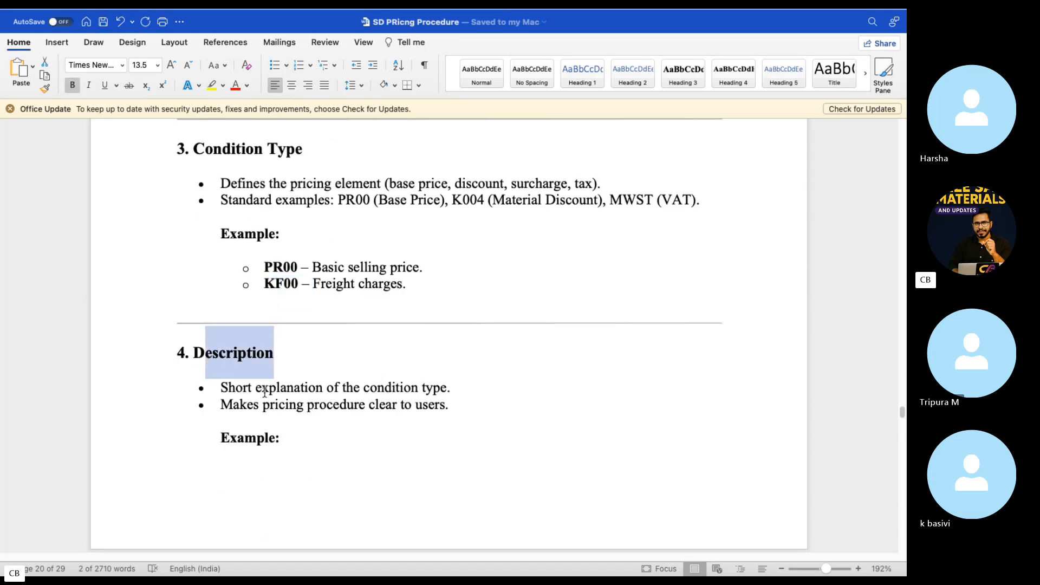
scroll(279, 359, down, 12)
drag(294, 339, 195, 325)
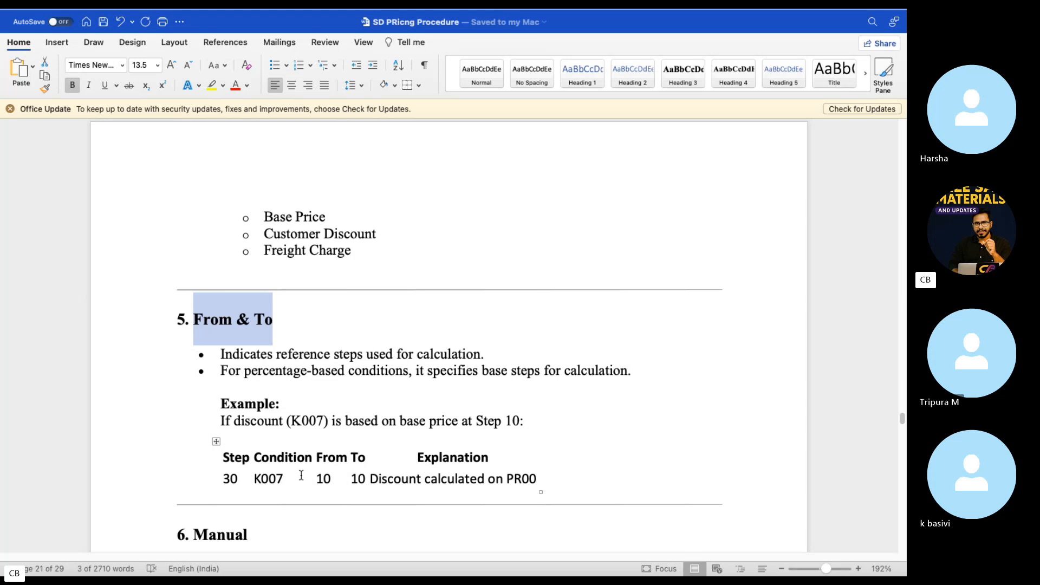
drag(301, 475, 332, 478)
click(351, 478)
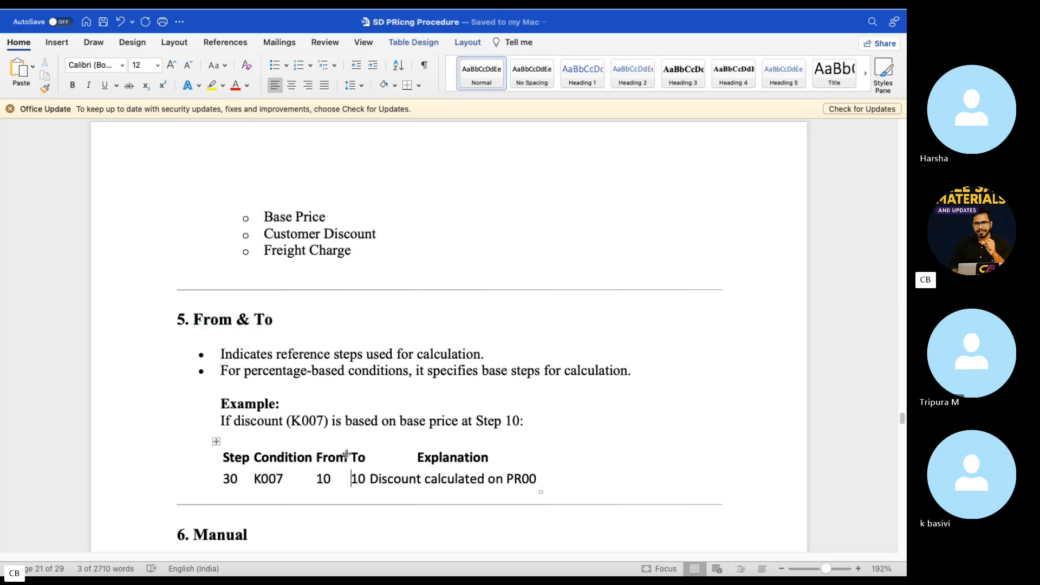
Read the Manual section of the notes, then switch to SAP and examine the Manual column of procedure RVAA01.
scroll(345, 455, down, 5)
scroll(345, 453, down, 2)
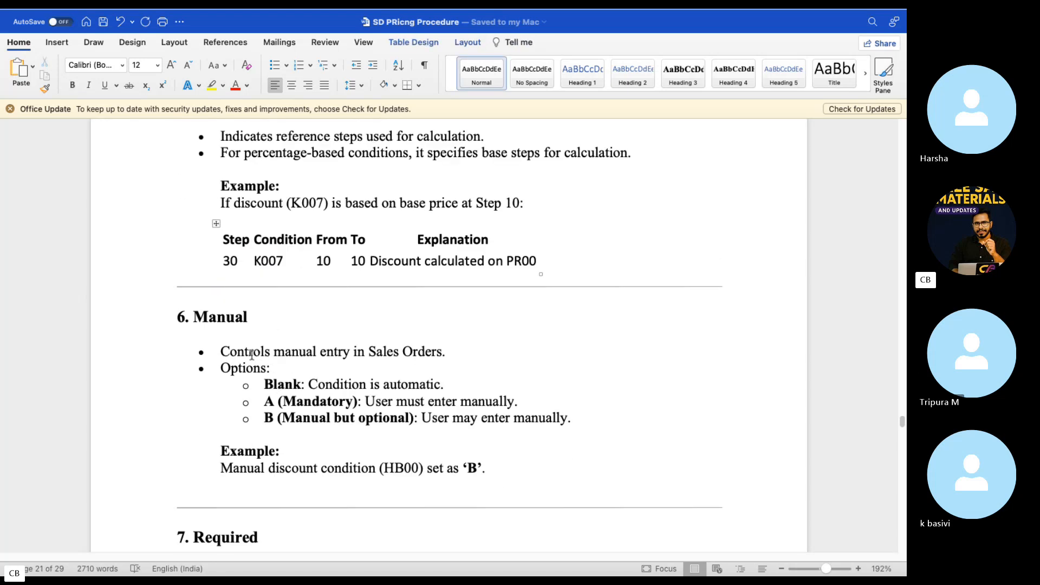
drag(221, 352, 441, 352)
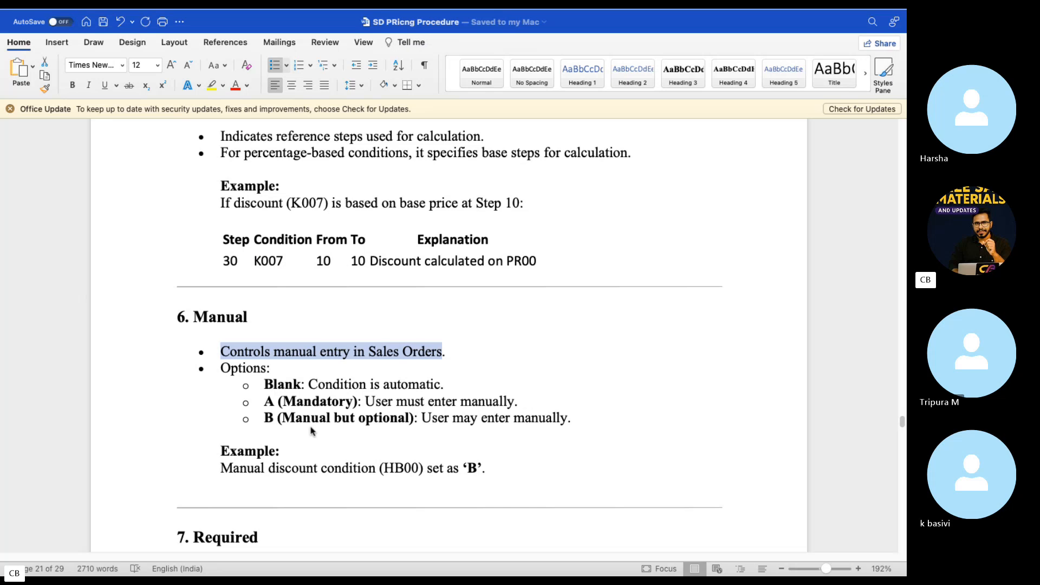
key(ctrl+Left)
click(558, 565)
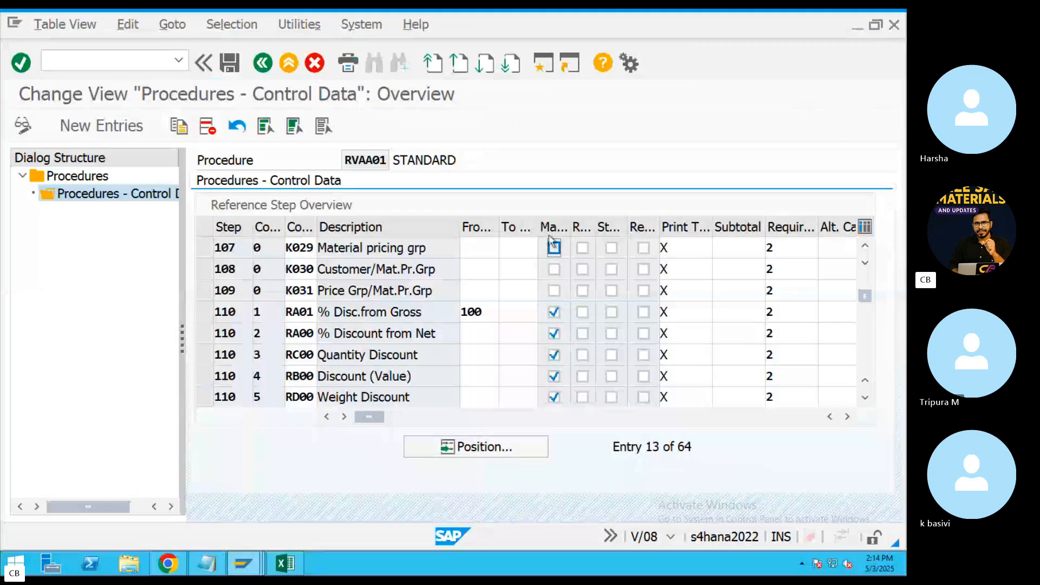
key(ctrl+Left)
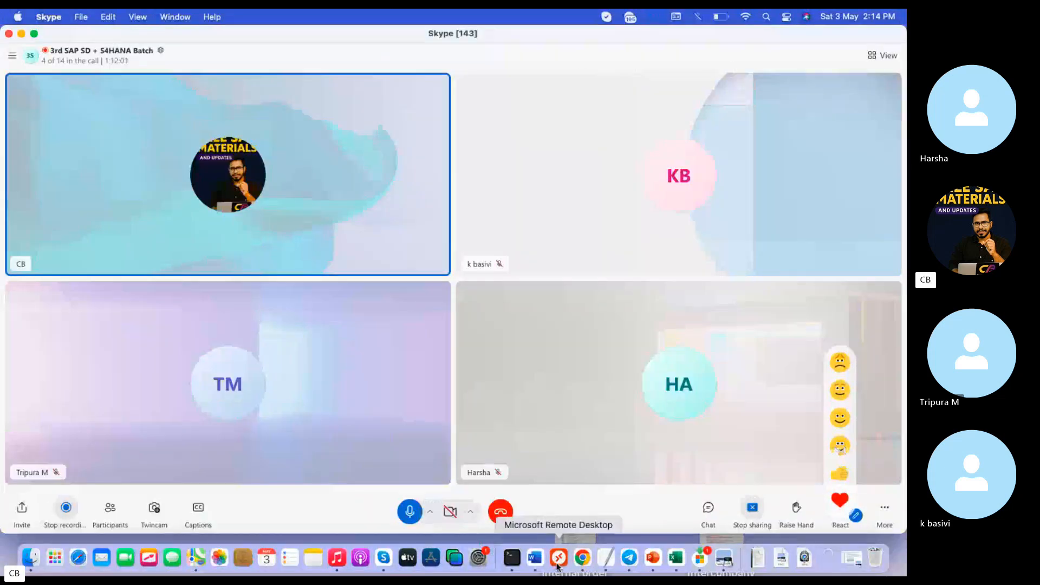
click(559, 565)
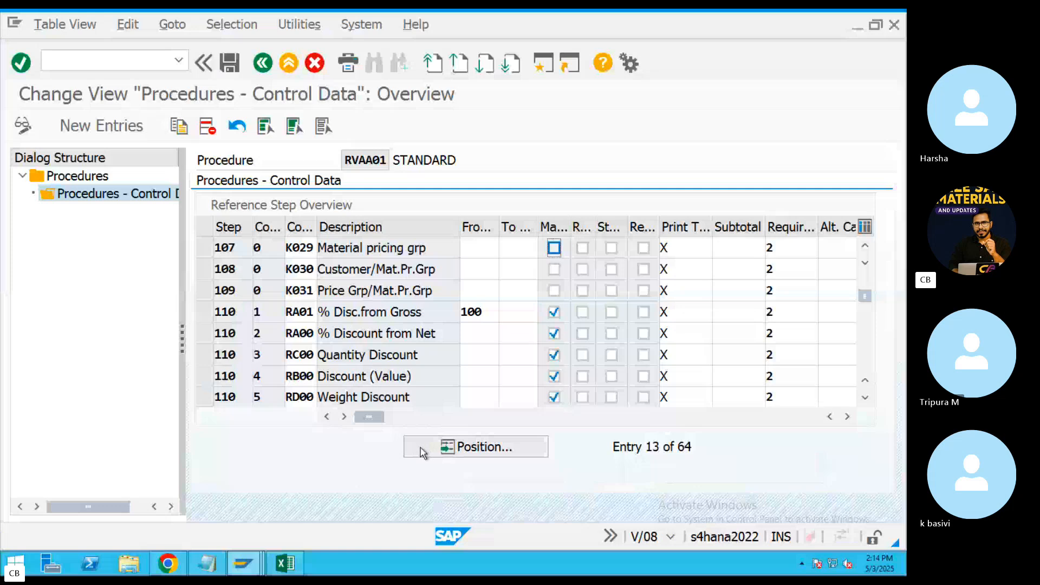
key(ctrl+Left)
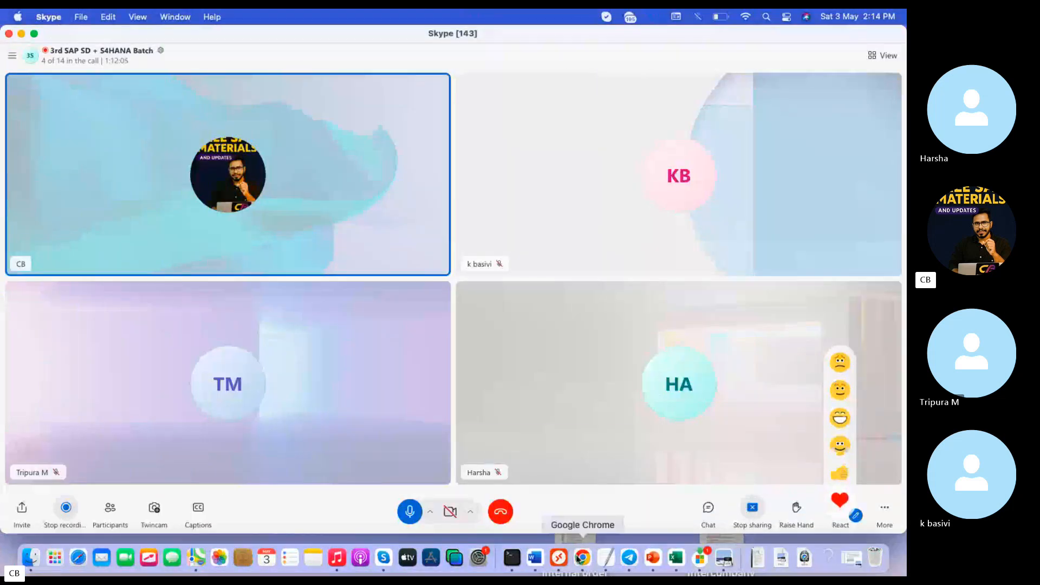
Return to the Word notes, read the Required section, and examine the Required column of RVAA01 at condition K029 in SAP.
click(535, 558)
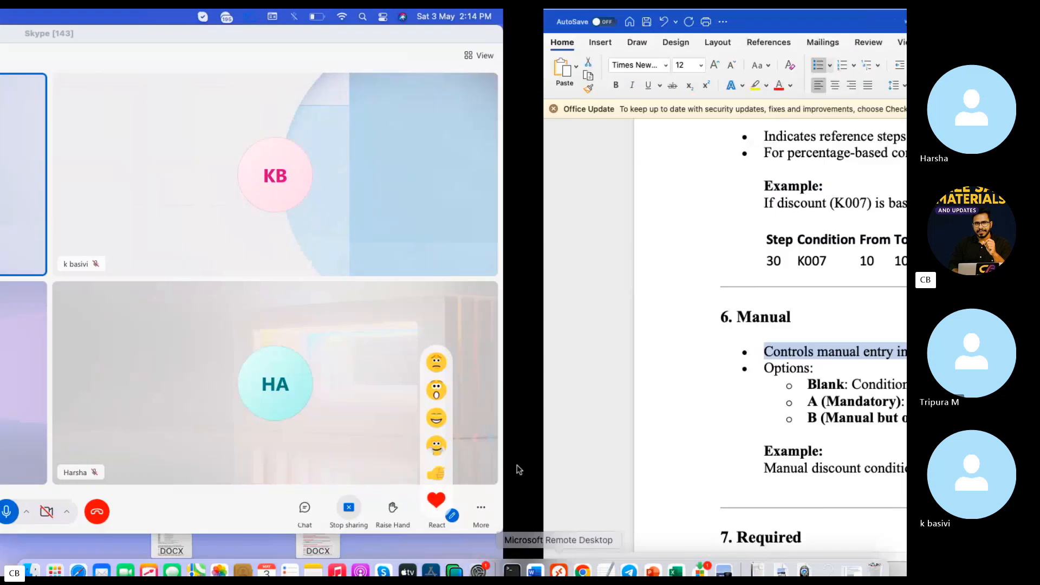
scroll(456, 428, down, 3)
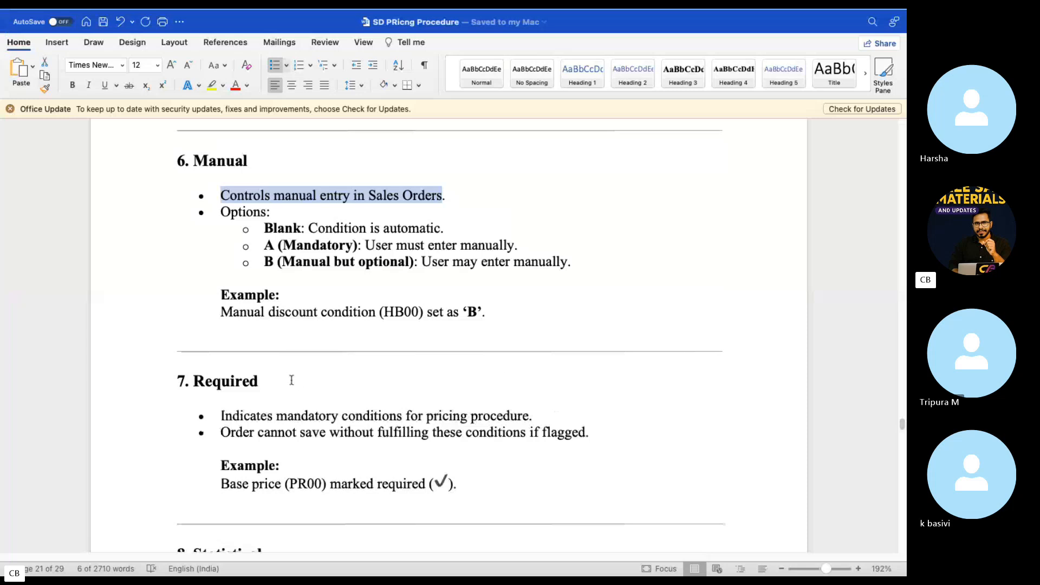
drag(291, 380, 185, 400)
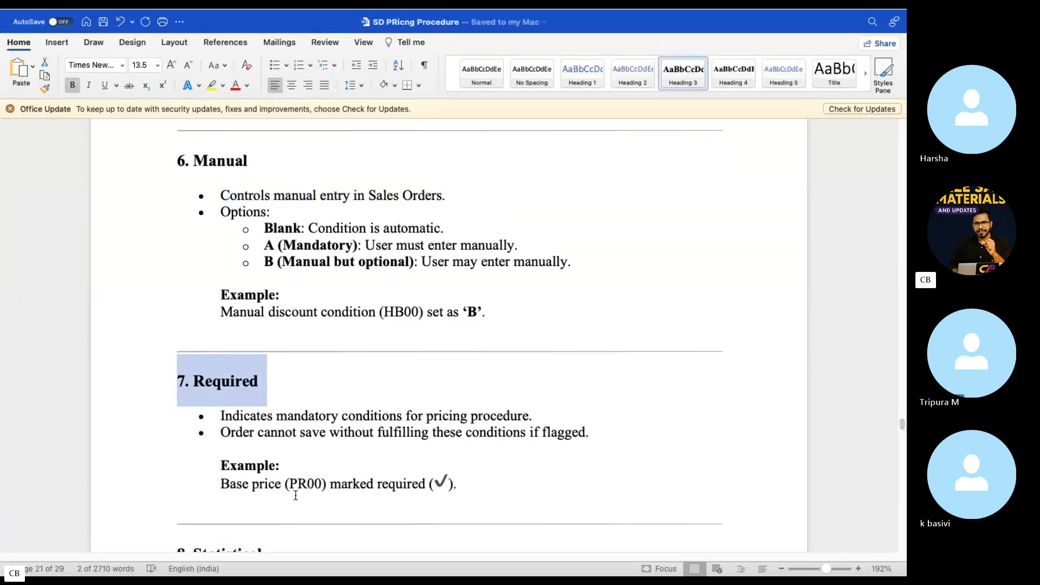
key(ctrl+Left)
click(564, 560)
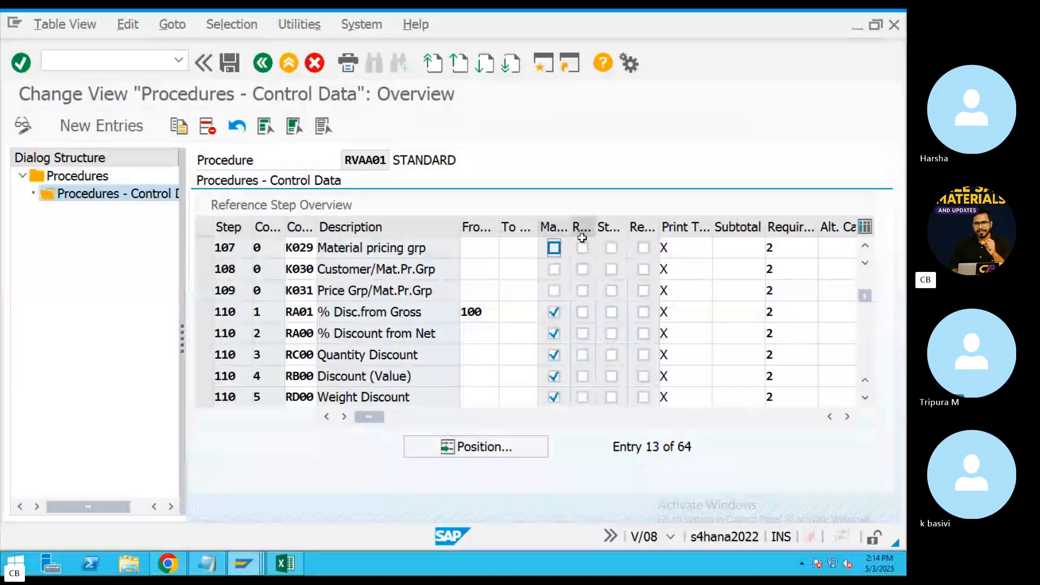
click(582, 248)
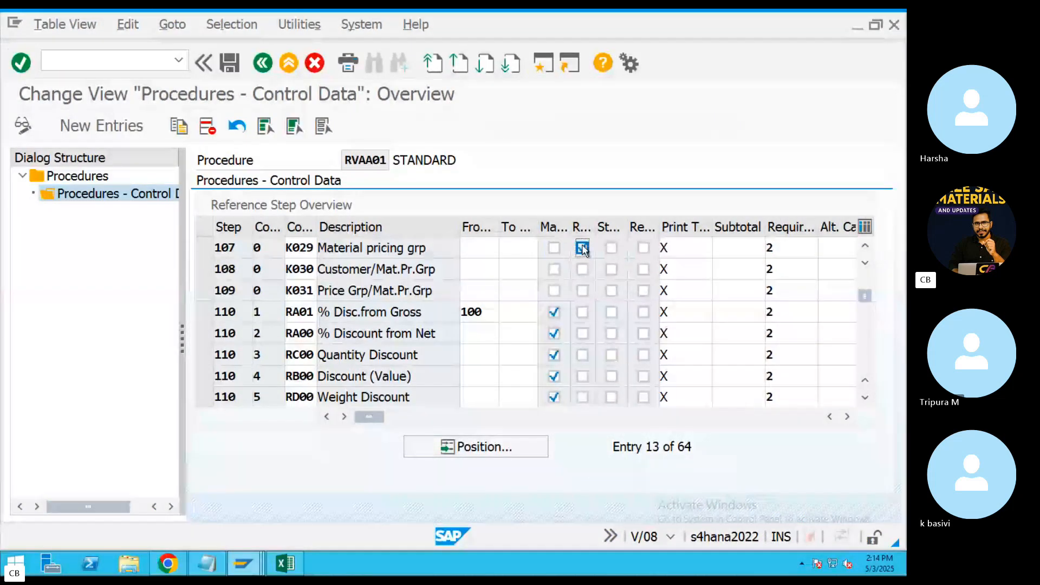
key(ctrl+Left)
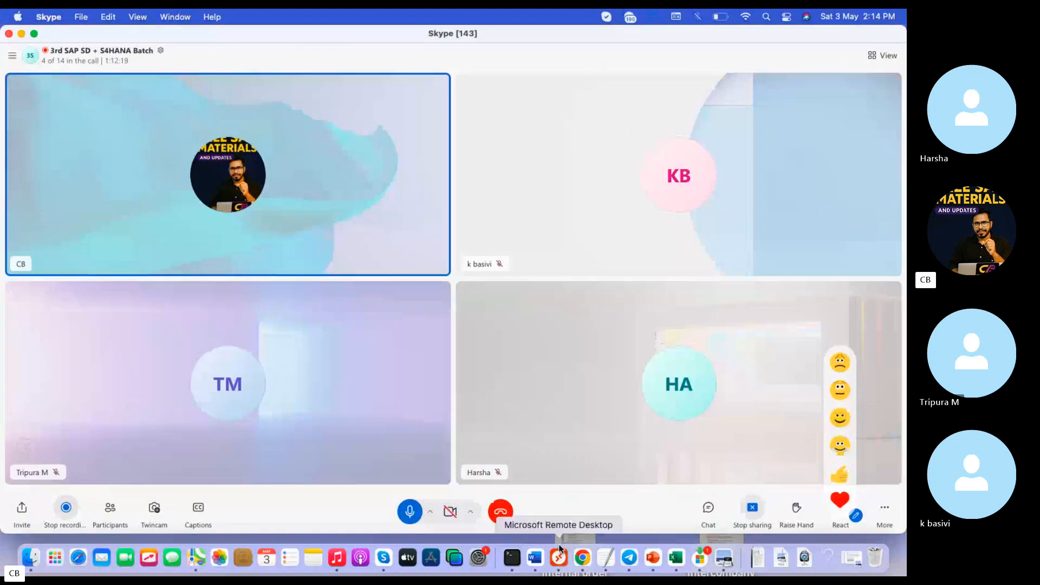
click(558, 561)
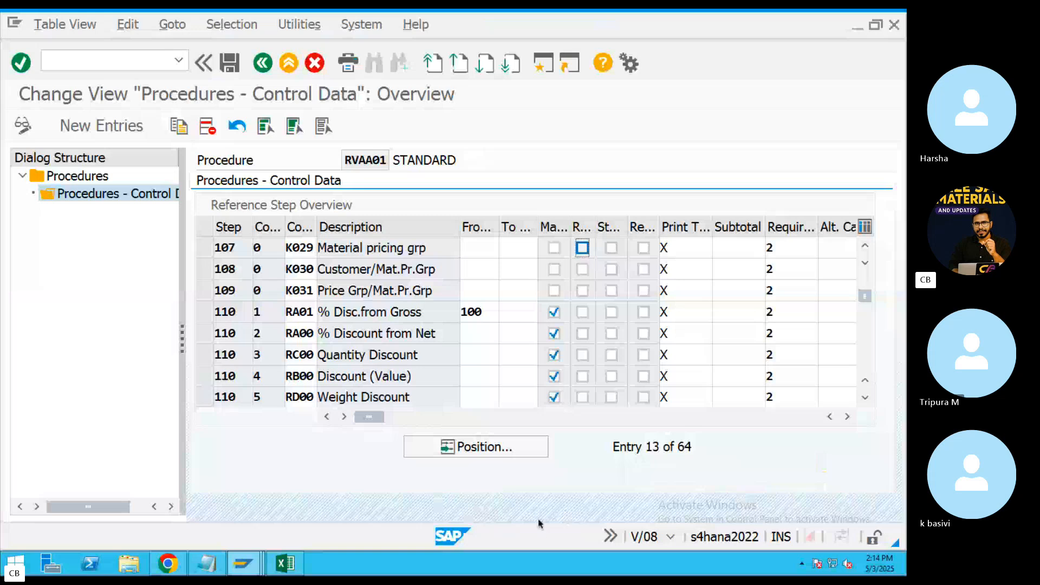
key(ctrl+Left)
Read the Statistical section in the Word notes with its KF00 example, then return to the RVAA01 control data in SAP.
click(535, 558)
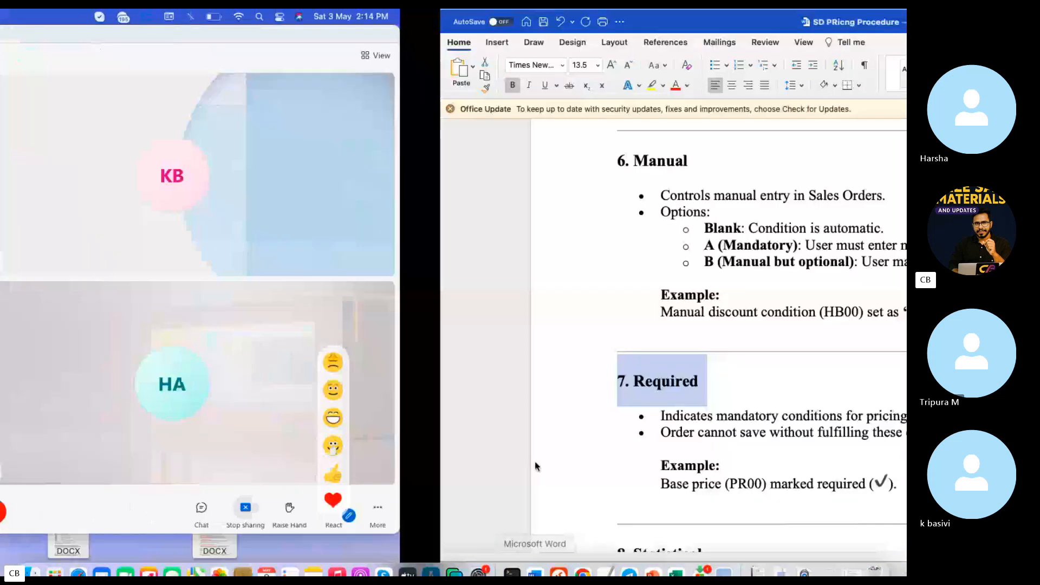
scroll(410, 415, down, 2)
drag(291, 383, 186, 380)
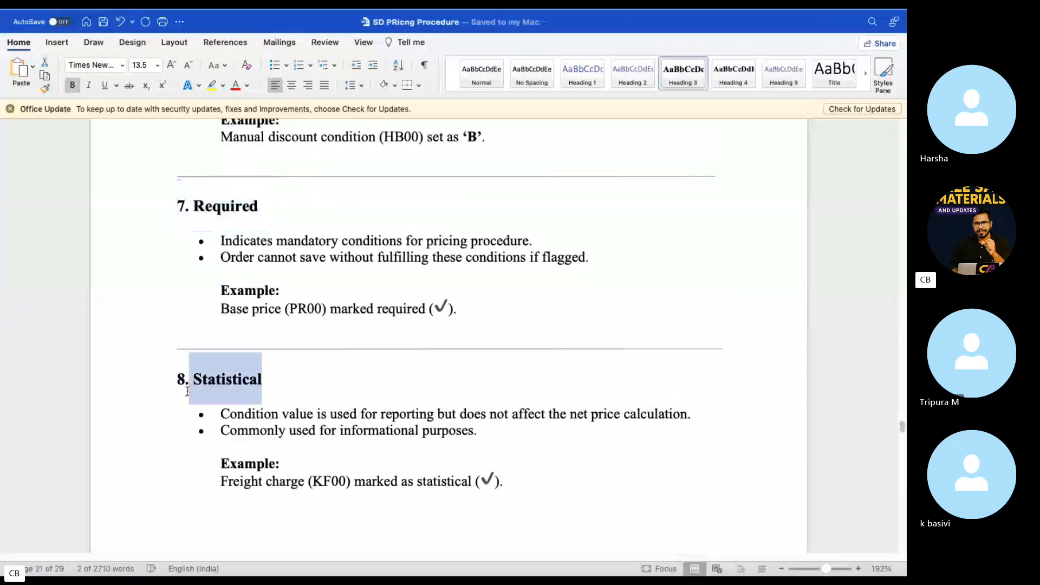
click(559, 557)
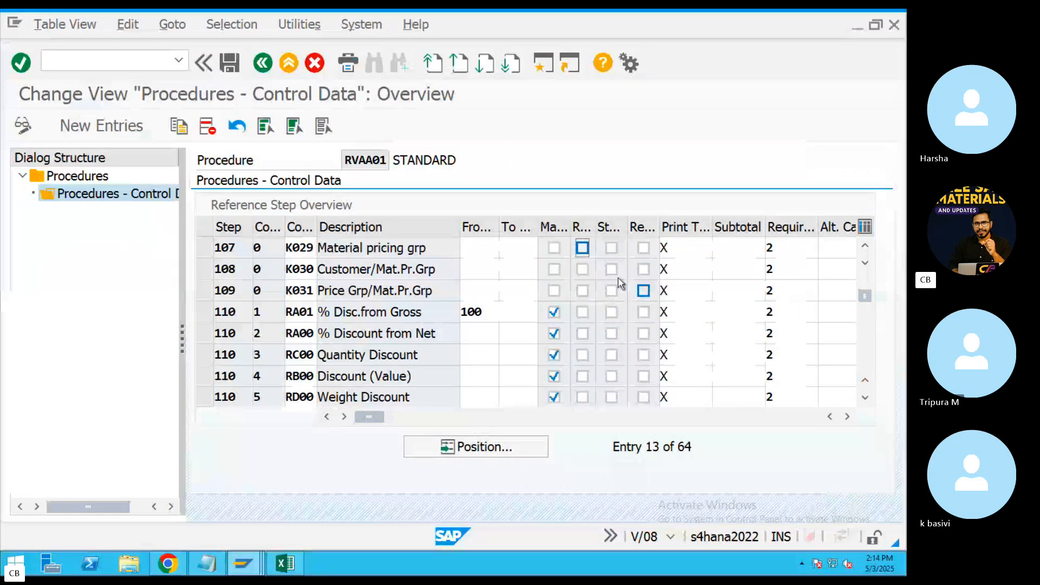
Examine the RVAA01 steps from Net Value for Item through Internal price for conditions flagged as statistical.
scroll(593, 325, down, 5)
scroll(592, 328, up, 1)
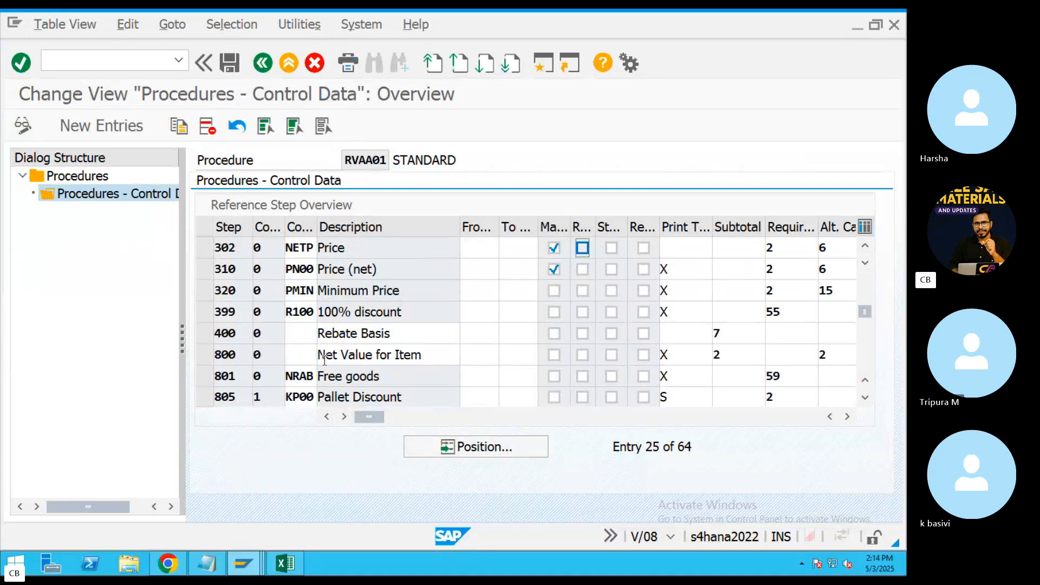
drag(421, 356, 310, 360)
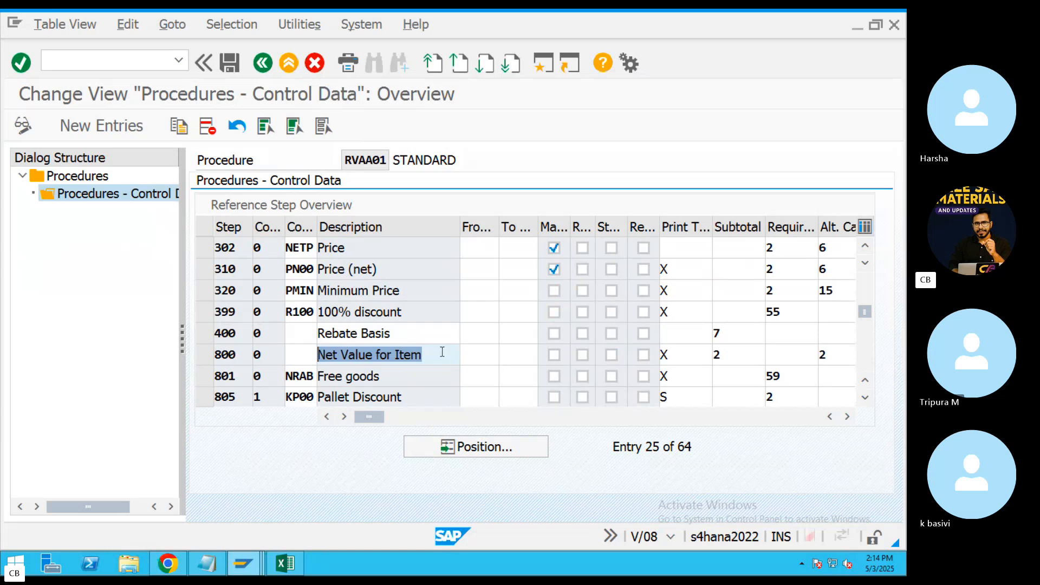
scroll(443, 355, down, 6)
scroll(443, 355, down, 3)
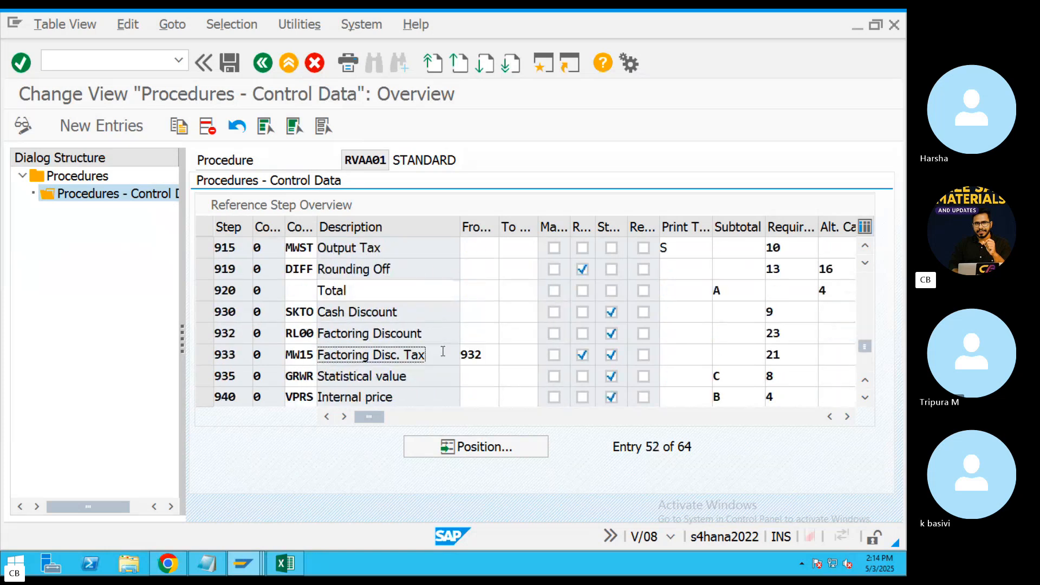
scroll(448, 352, up, 2)
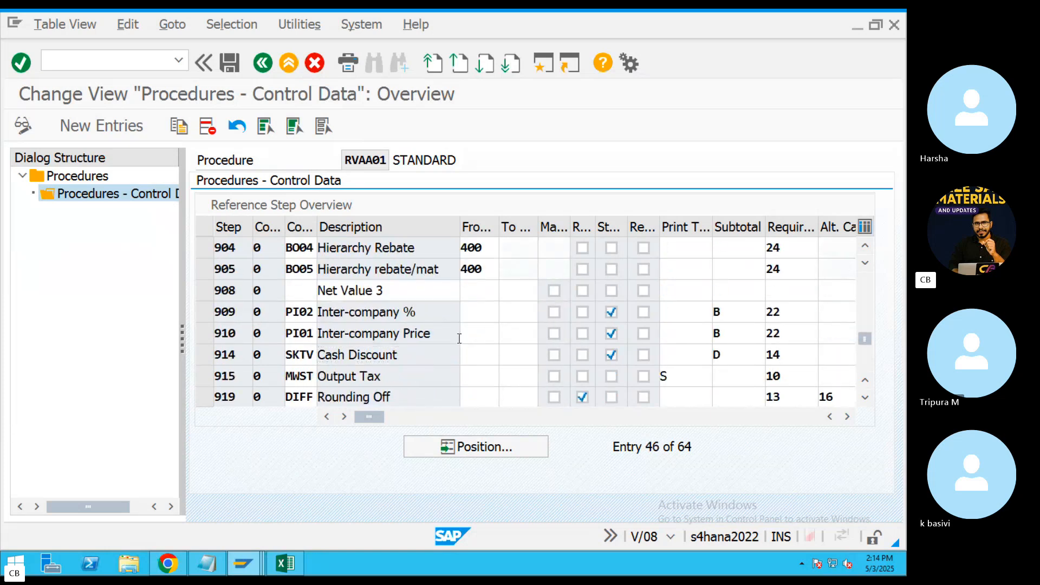
scroll(458, 337, down, 2)
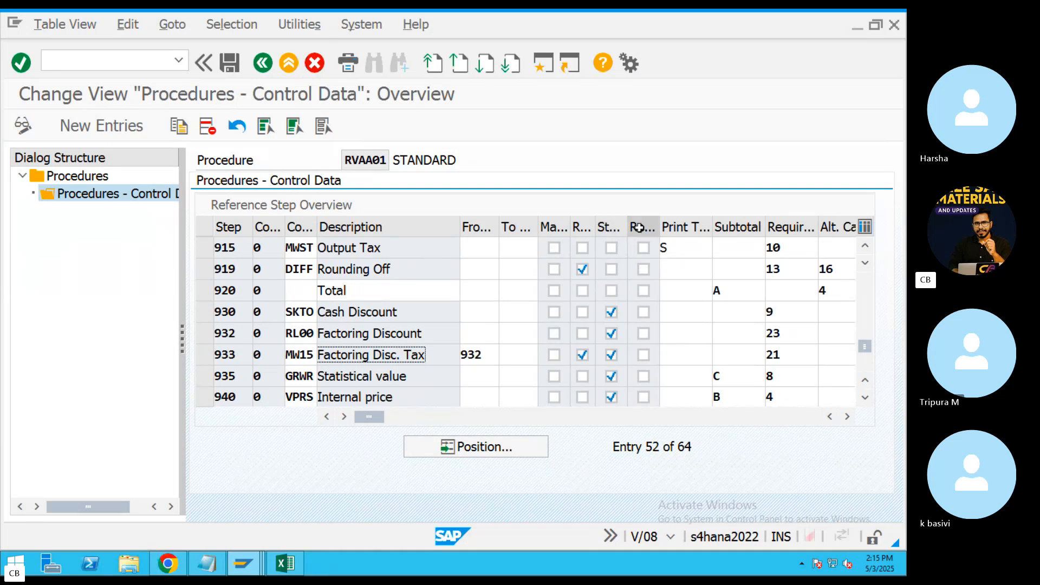
Switch to the SD PRicng Procedure document in Word and read the Print section.
key(ctrl+Left)
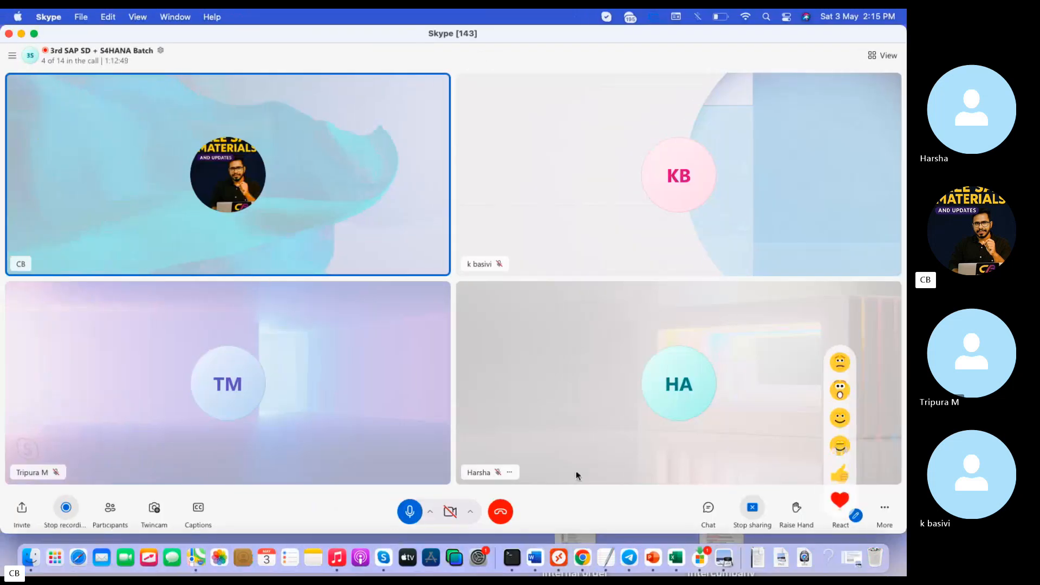
click(605, 558)
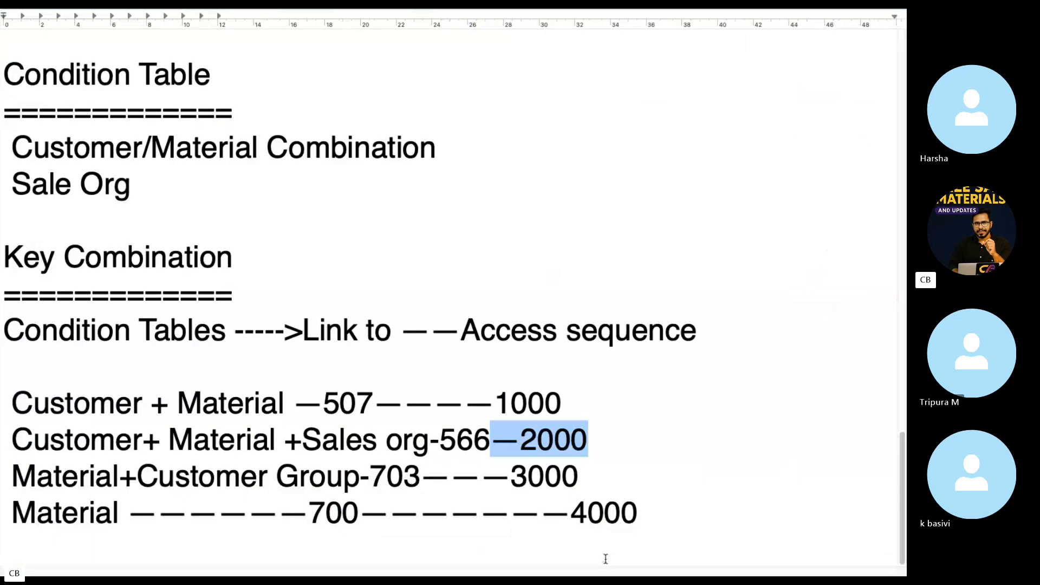
key(ctrl+Left)
click(547, 564)
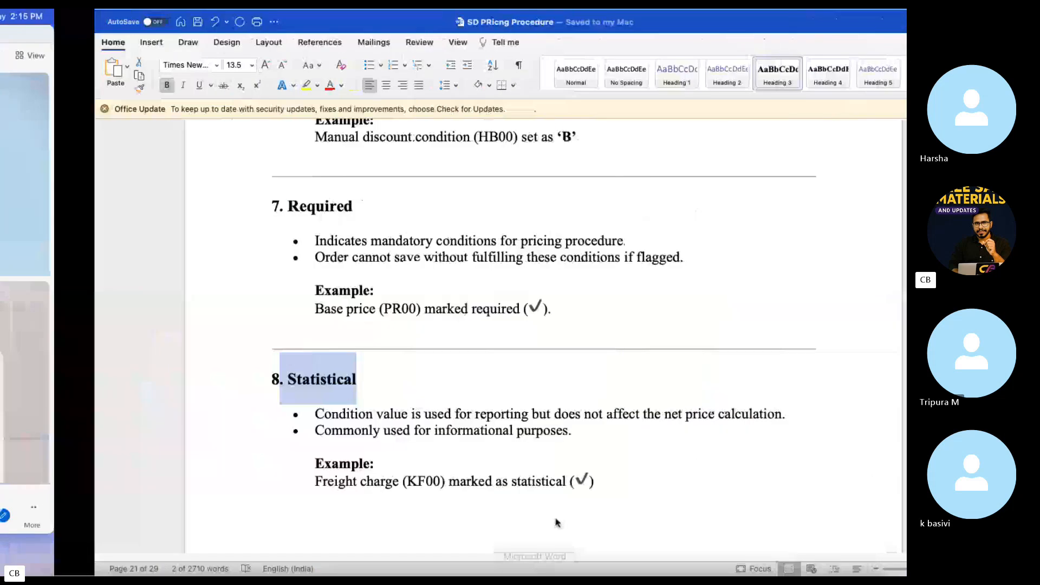
scroll(425, 395, down, 10)
scroll(426, 395, down, 2)
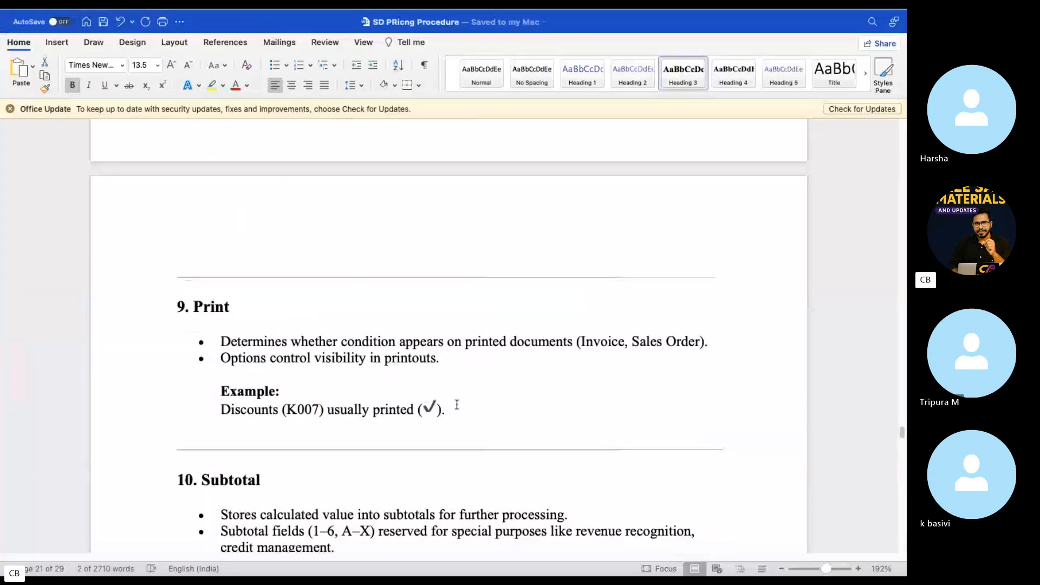
drag(456, 404, 220, 340)
Switch to SAP and inspect the Print Type value of the Output Tax line at step 915.
key(ctrl+Left)
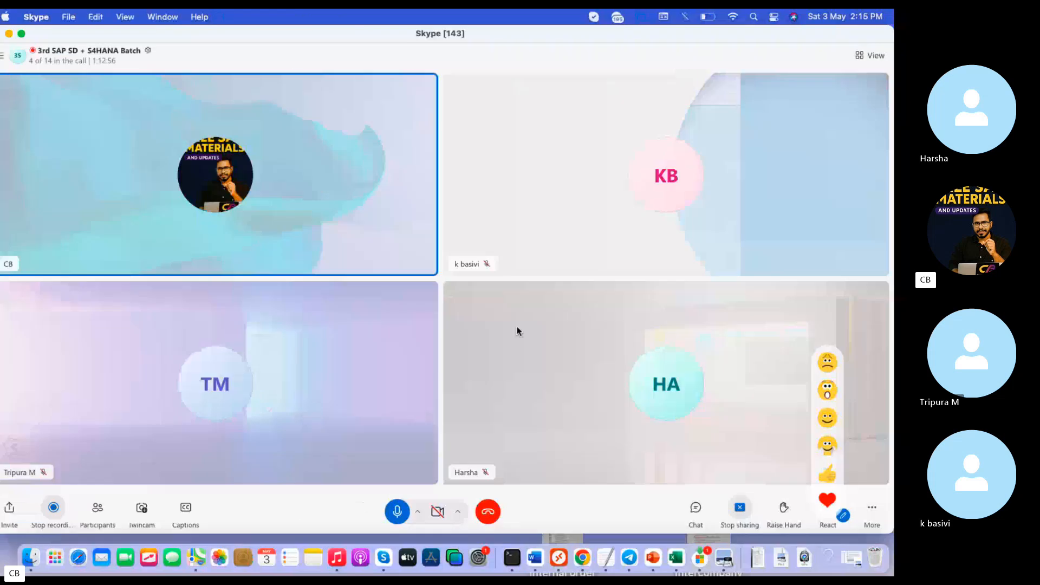
click(558, 558)
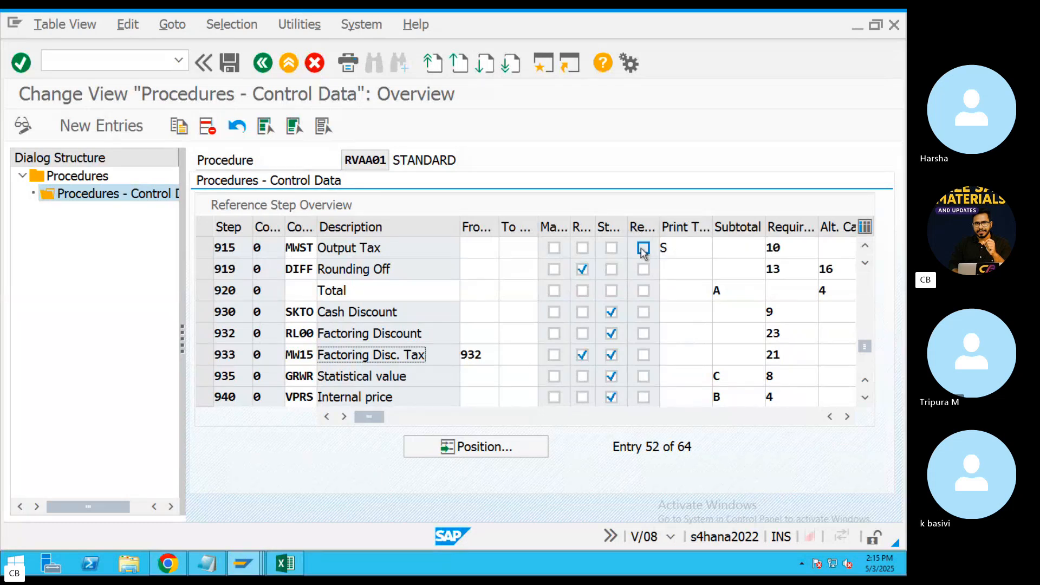
click(663, 248)
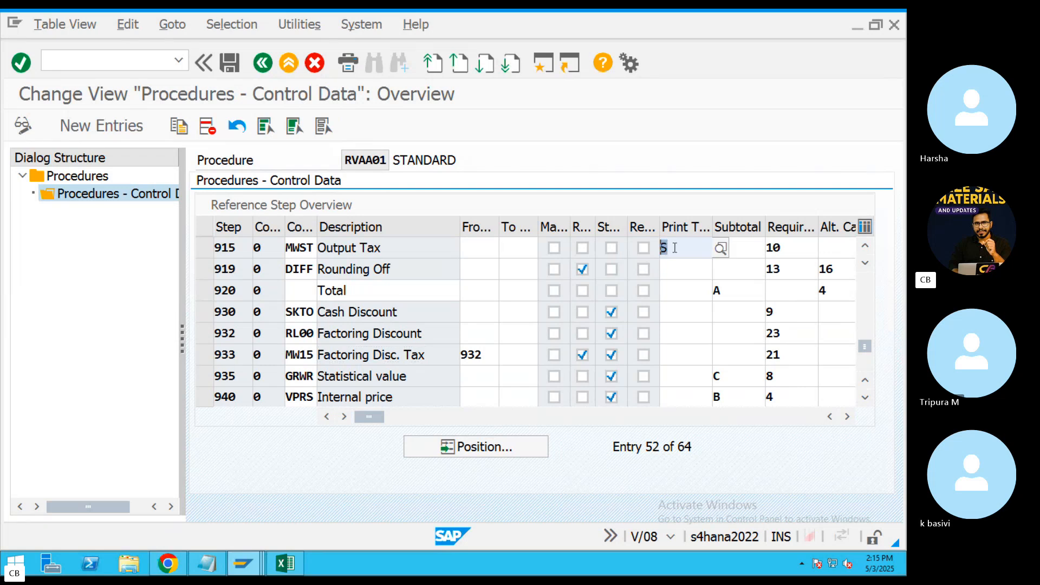
Go back to the Word notes and reread how Print affects invoices and sales orders, including the K007 example.
key(ctrl+Left)
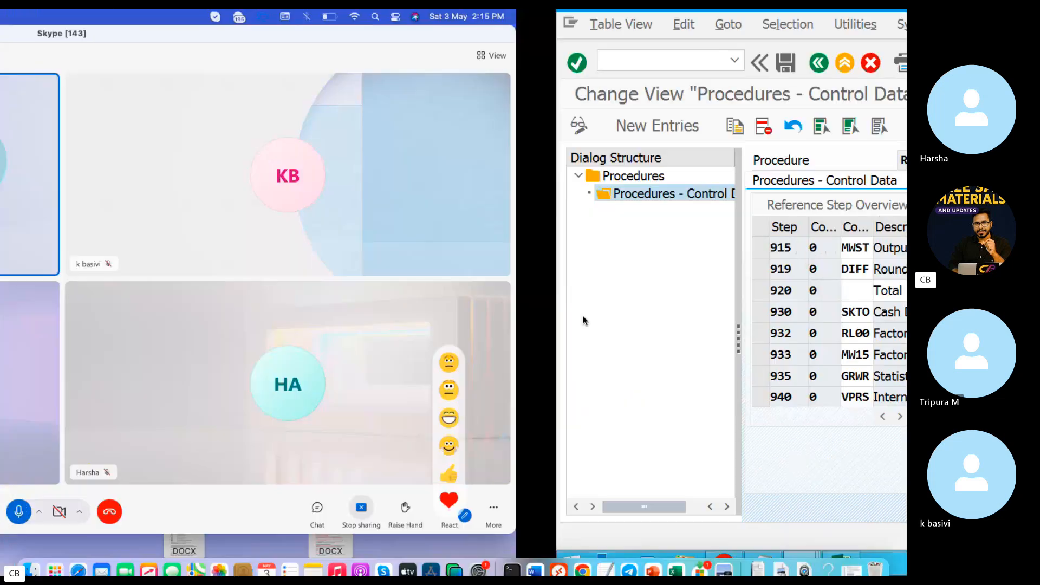
click(536, 556)
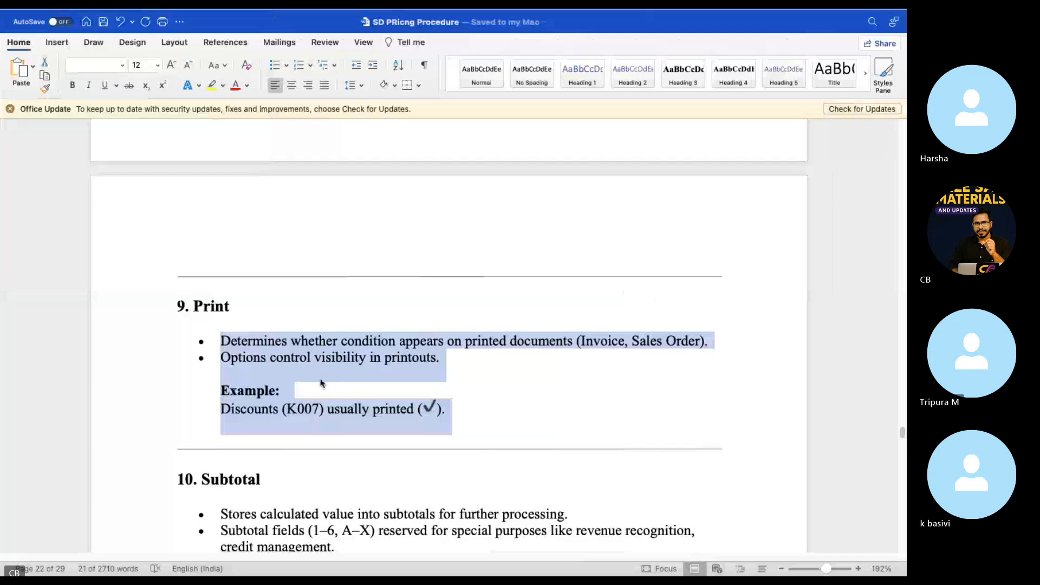
scroll(305, 332, down, 1)
drag(290, 313, 713, 314)
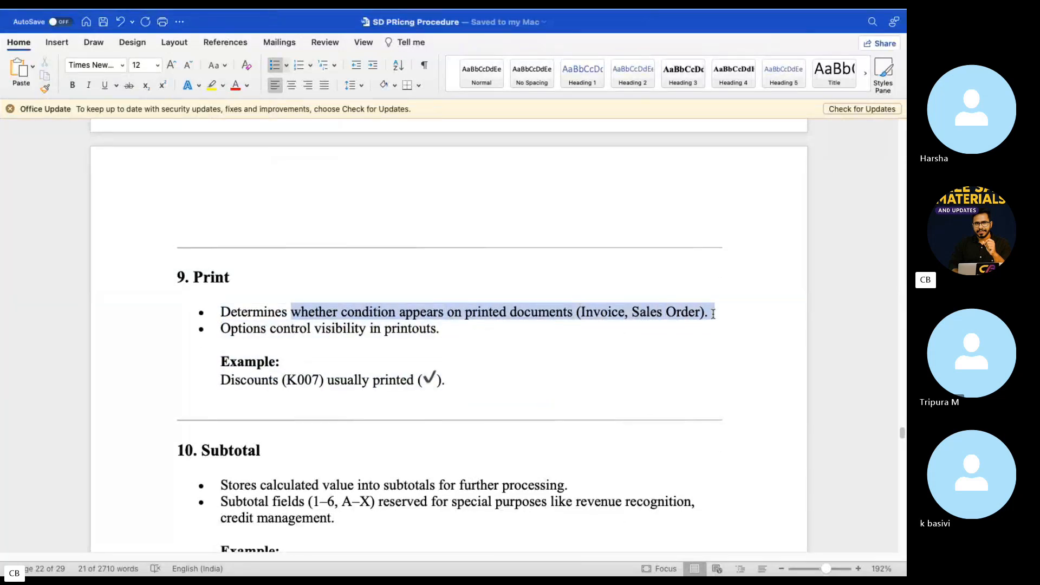
mouse_move(314, 382)
mouse_down()
mouse_move(220, 382)
mouse_move(313, 382)
mouse_up()
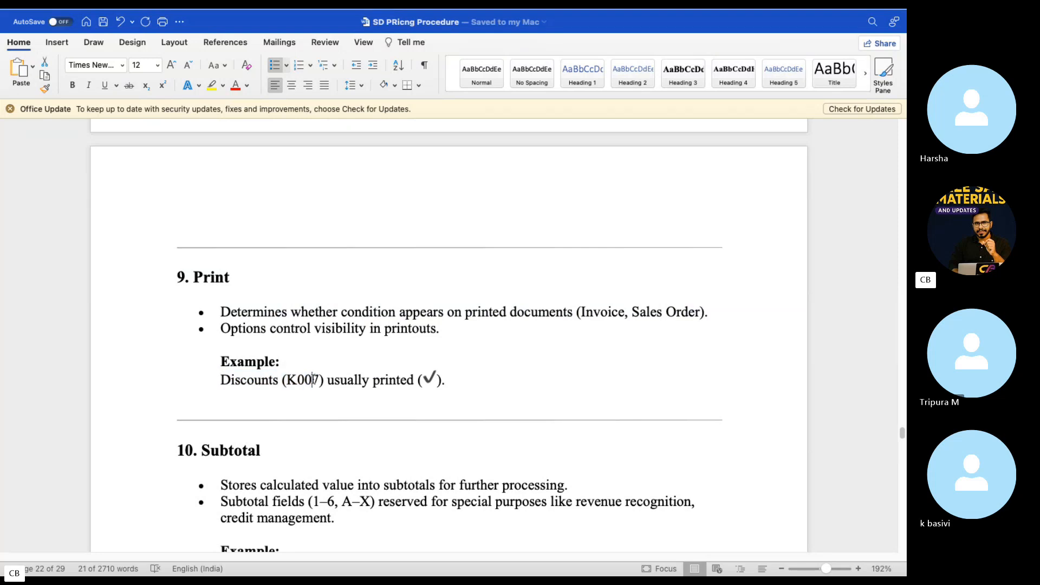
Read the Subtotal section of the notes, then inspect the Subtotal field of the Output Tax and Total lines in SAP.
scroll(316, 374, down, 3)
scroll(315, 374, down, 2)
drag(278, 291, 198, 293)
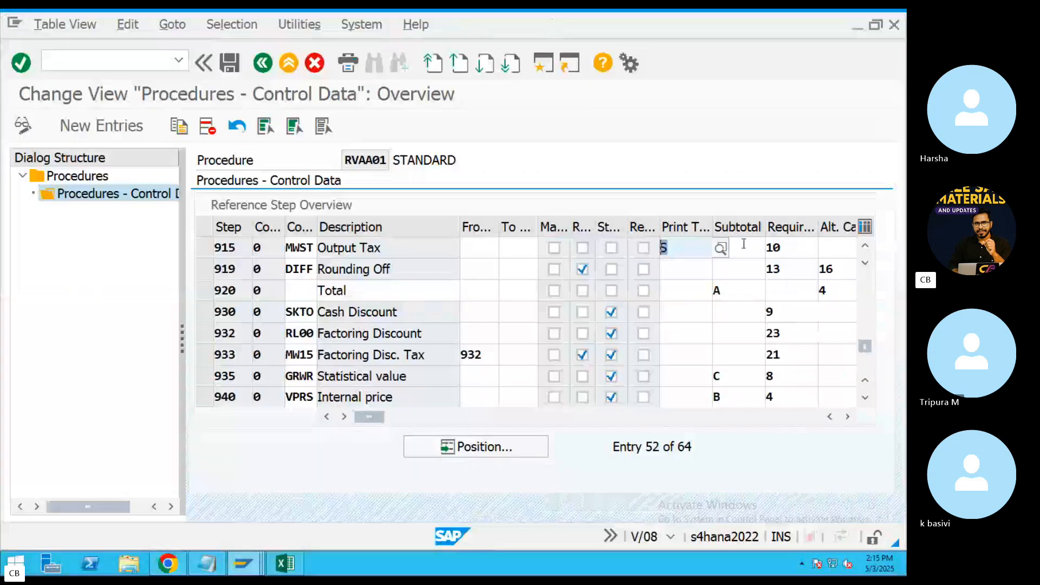
click(744, 244)
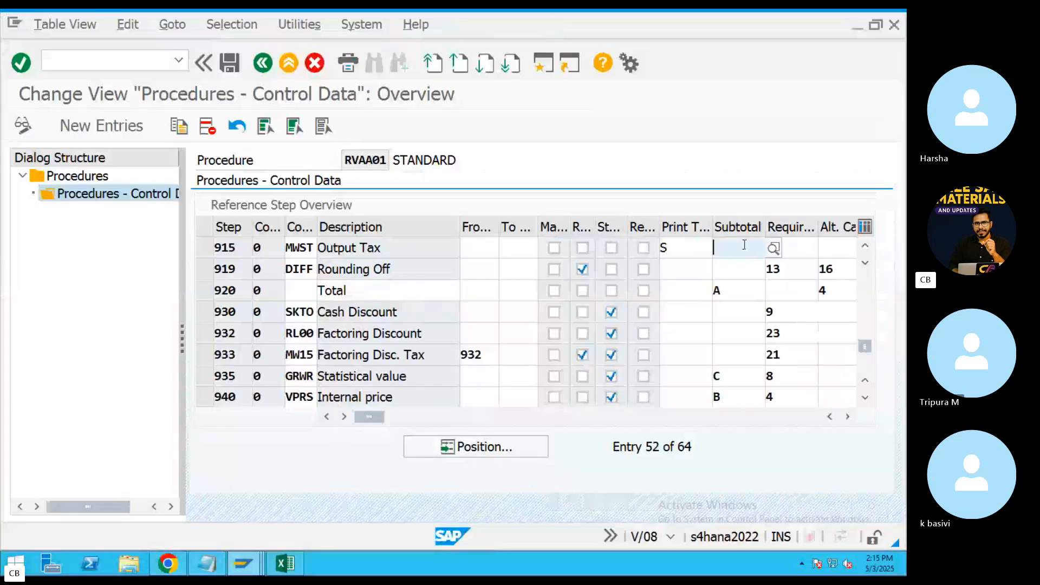
click(720, 293)
drag(708, 292, 701, 292)
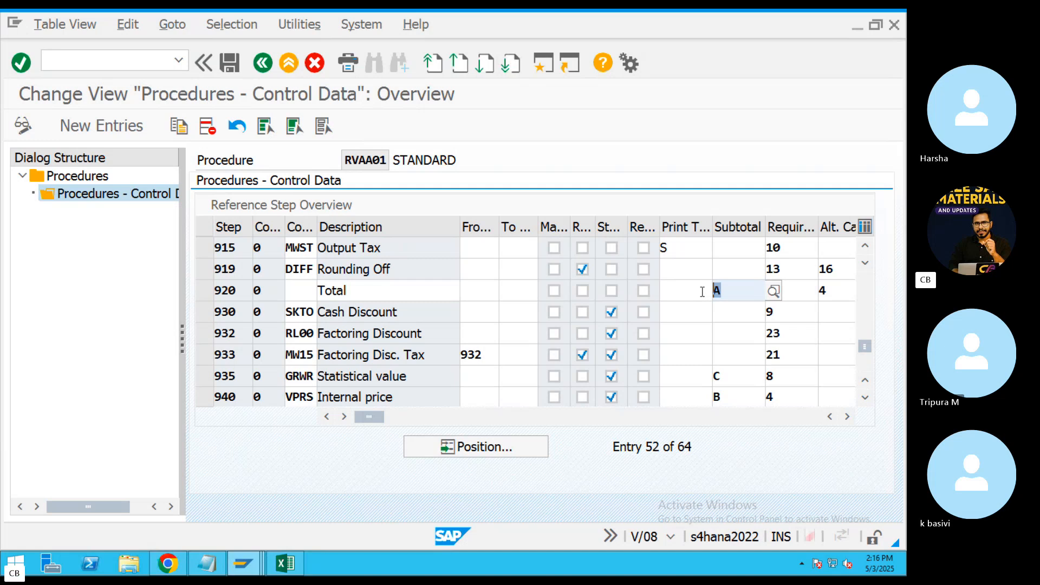
Switch to Word, highlight the Subtotal wording about revenue recognition and credit management in yellow, and save the document.
key(ctrl+Left)
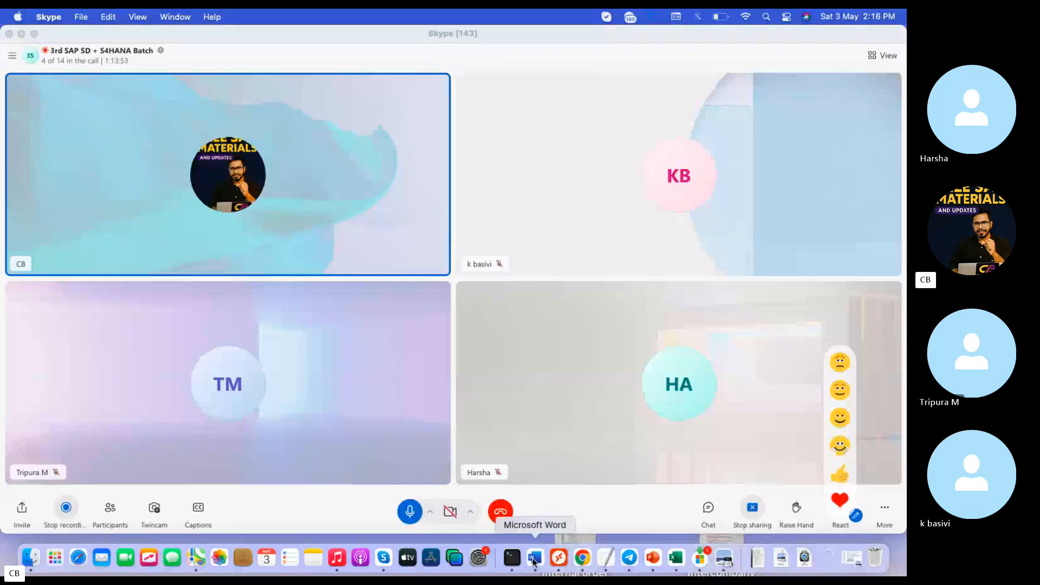
click(534, 558)
drag(378, 340, 671, 359)
scroll(550, 399, down, 2)
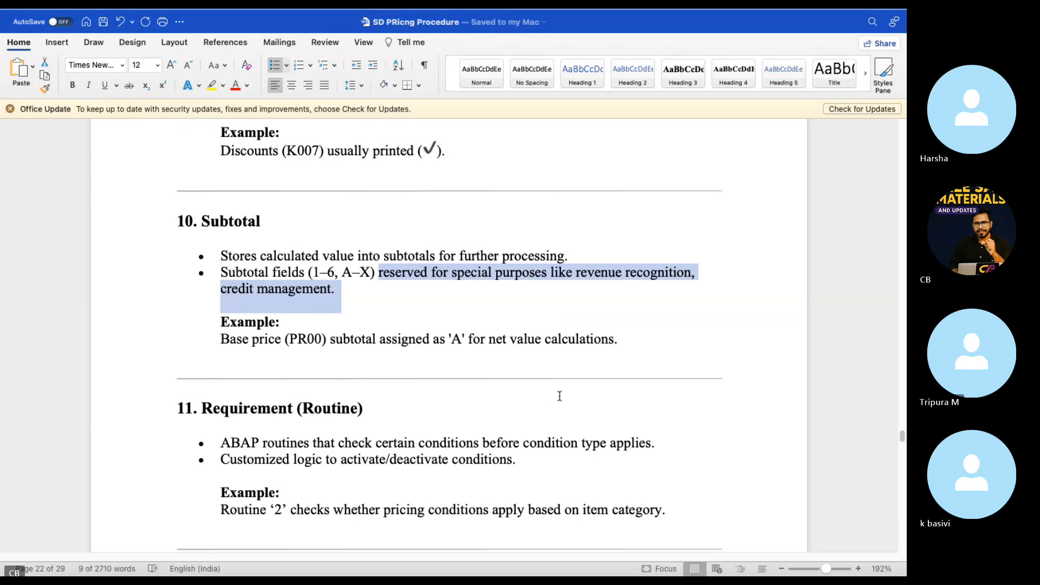
scroll(558, 397, down, 1)
scroll(558, 397, down, 2)
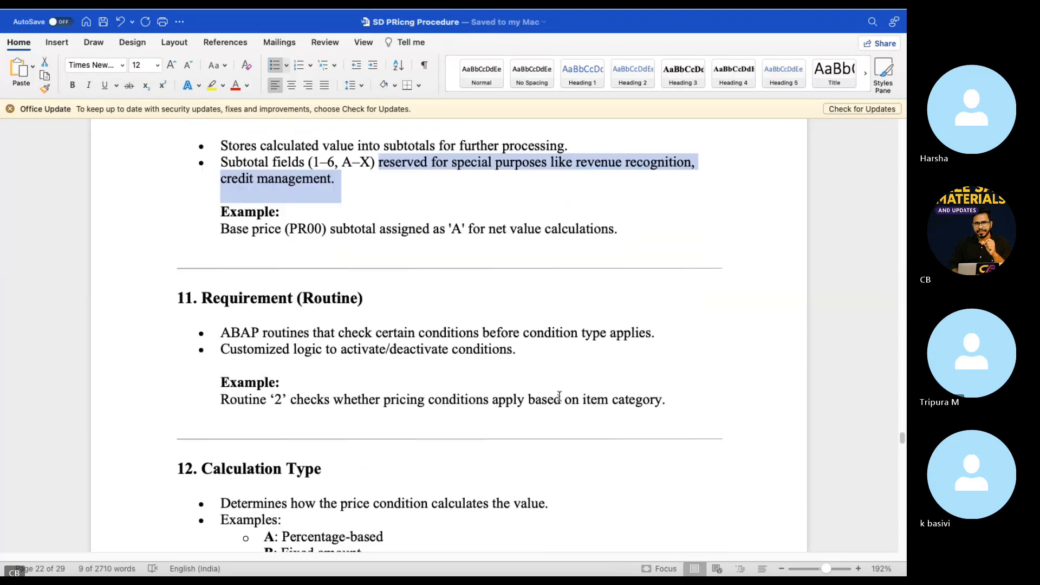
click(211, 85)
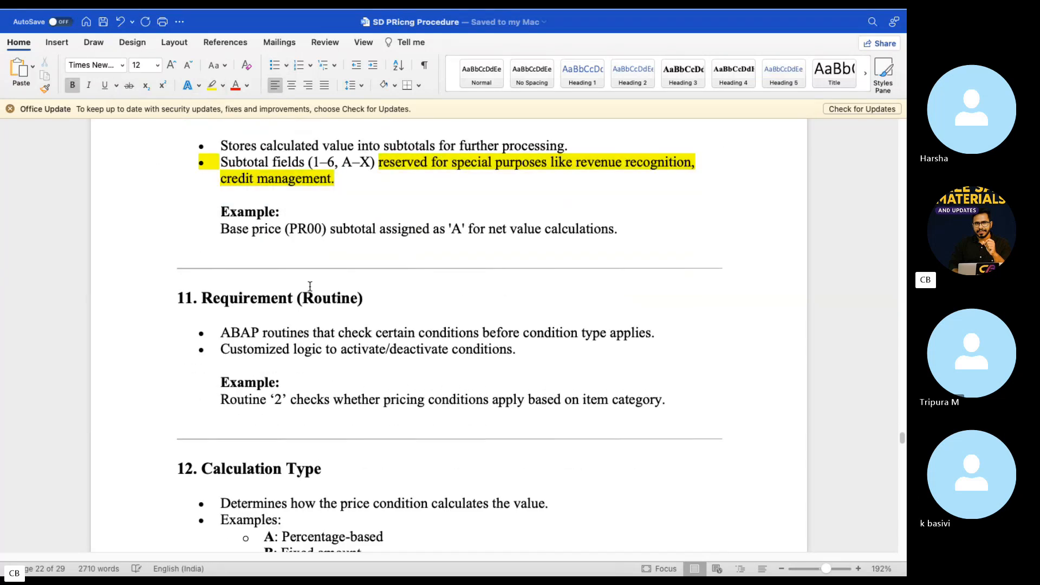
key(super+s)
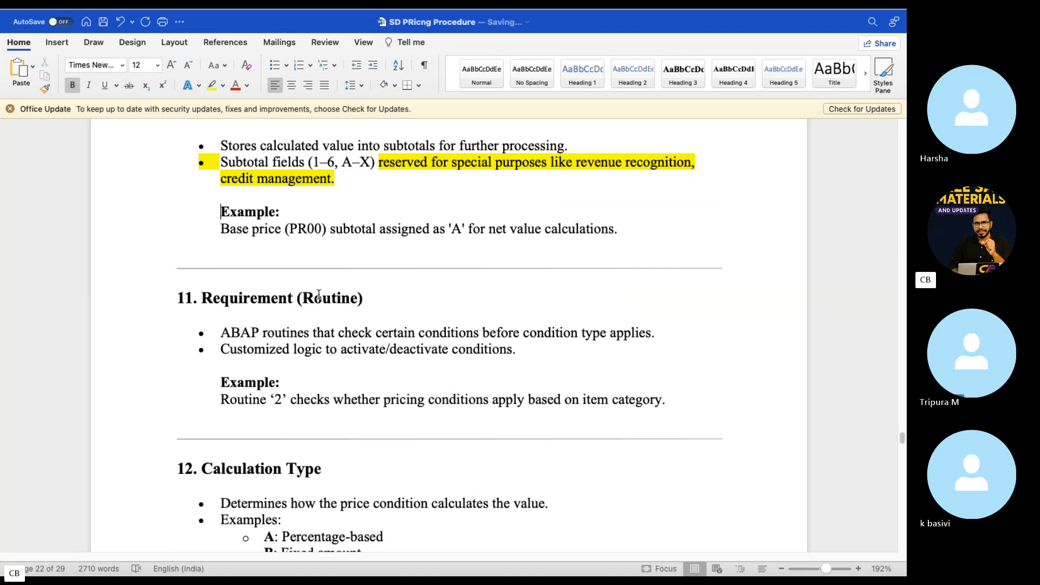
Compare the Requirement (Routine) heading in the notes with the Requirement column in SAP, then return to Word and read its ABAP routines bullet.
drag(364, 298, 202, 298)
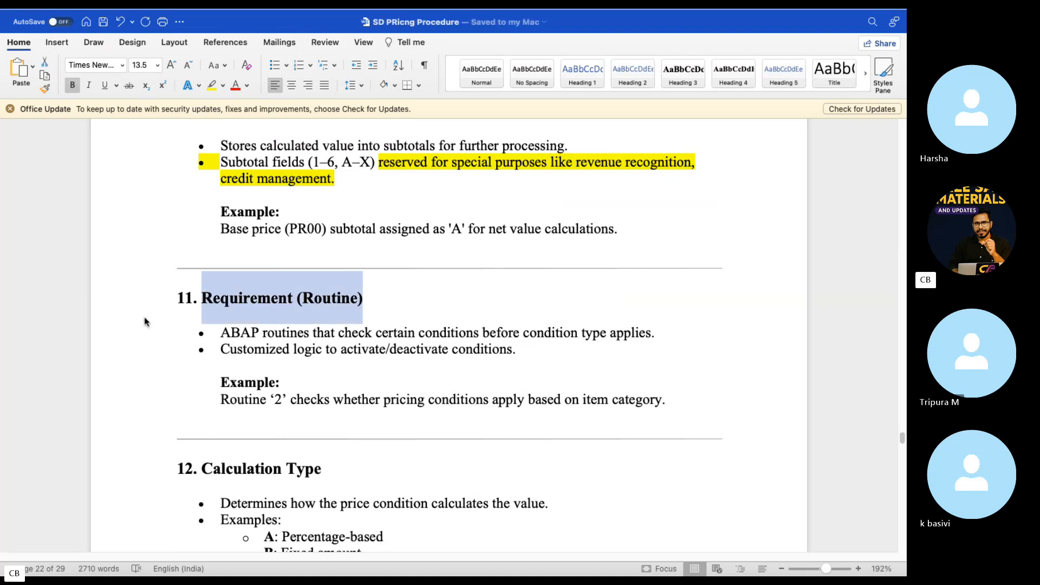
click(563, 566)
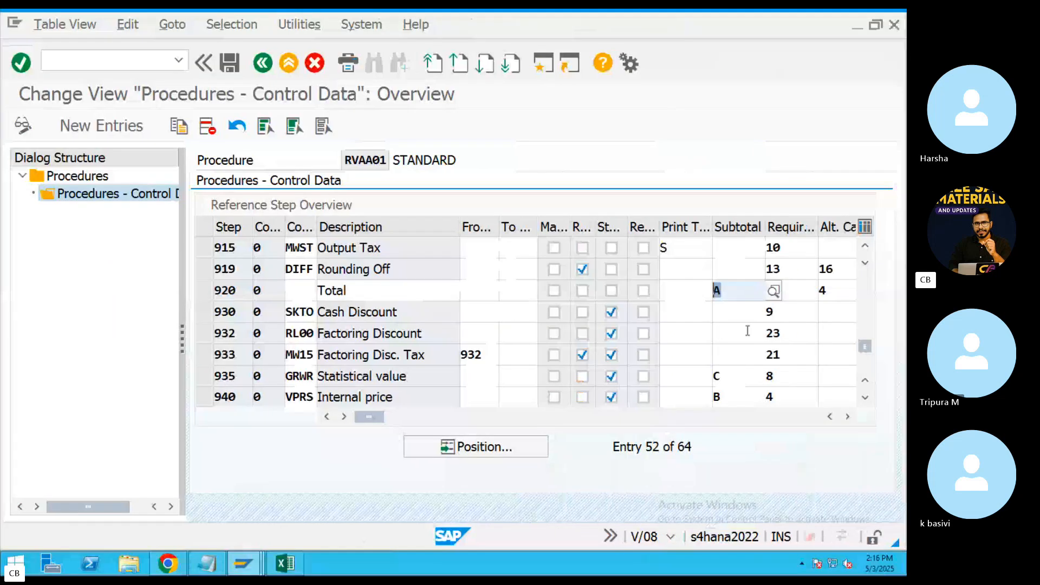
scroll(801, 321, down, 2)
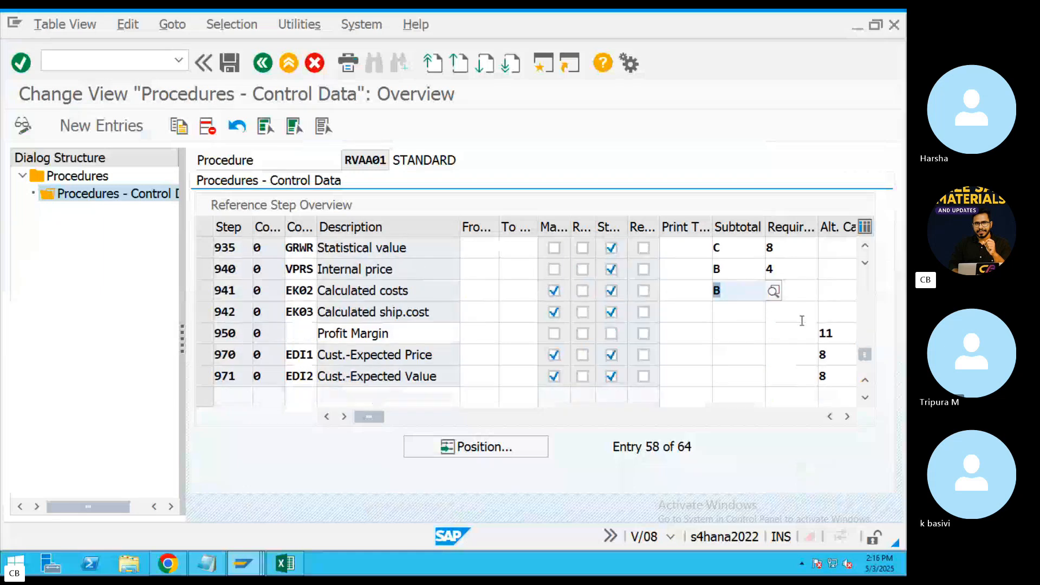
key(ctrl+Left)
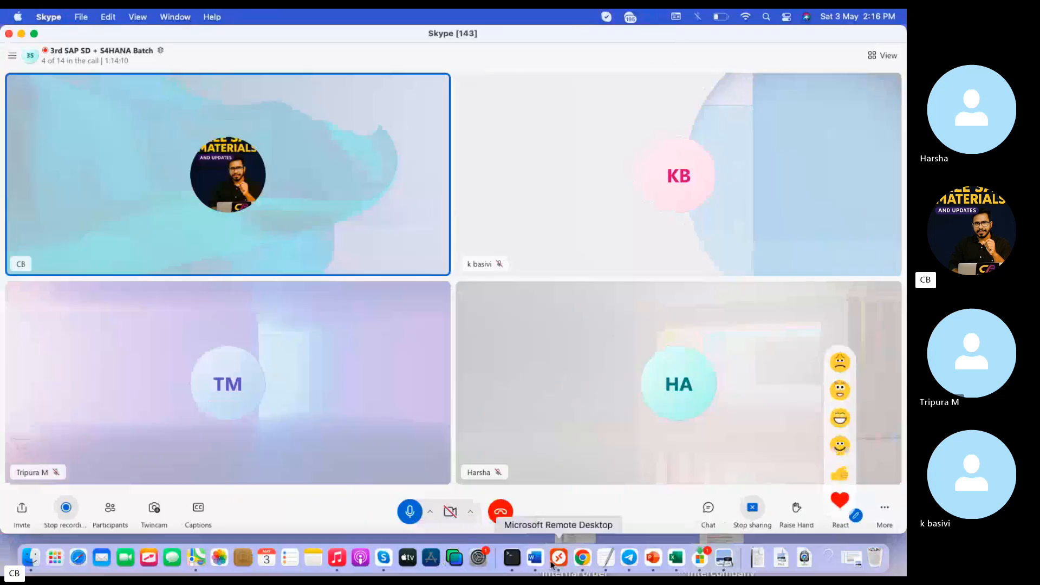
click(582, 559)
key(ctrl+Left)
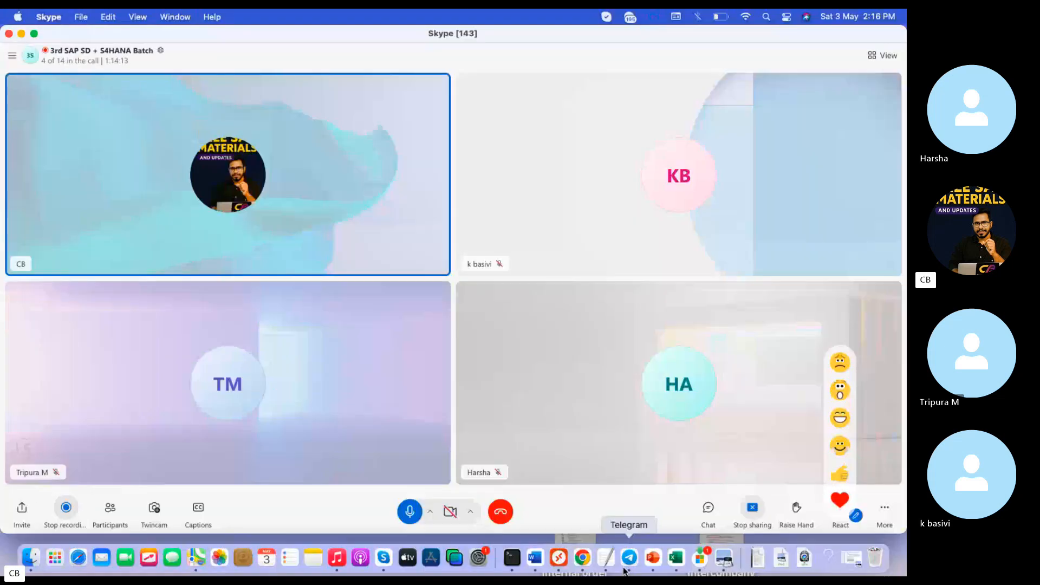
click(534, 571)
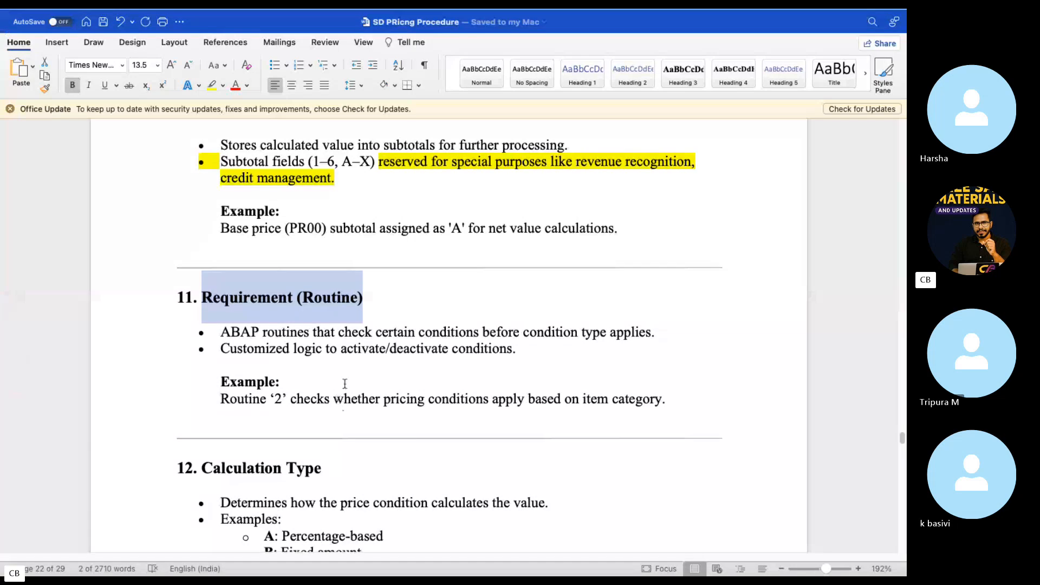
click(241, 331)
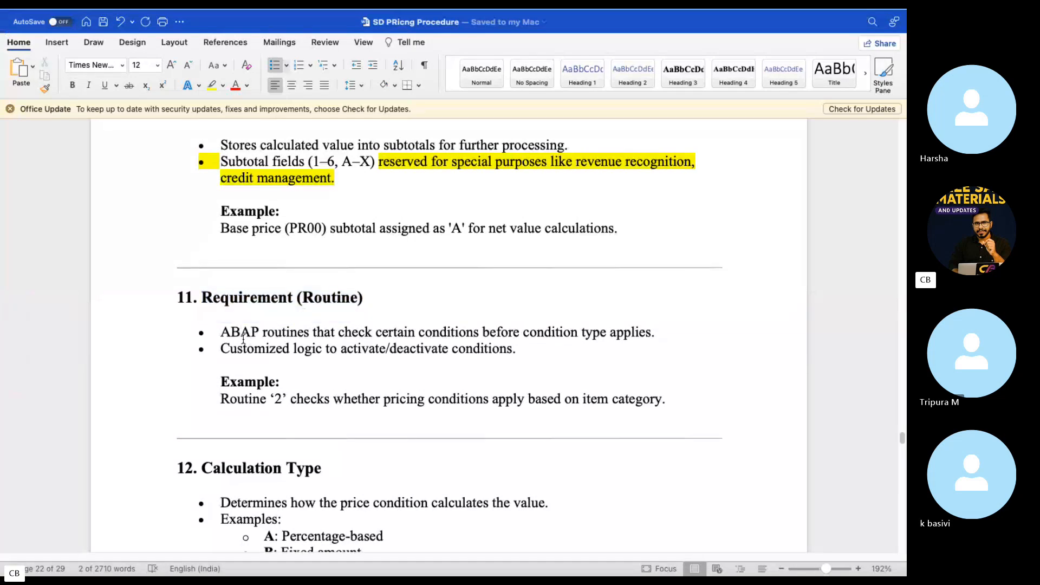
drag(226, 332, 313, 332)
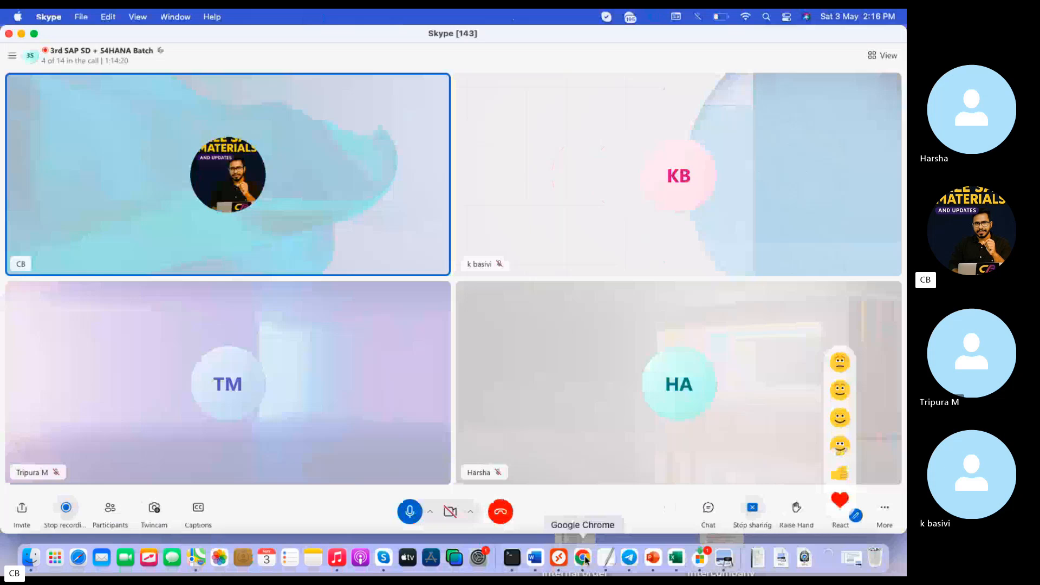
Switch to SAP and open the list of available requirement routines for the Statistical value line at step 935.
click(554, 561)
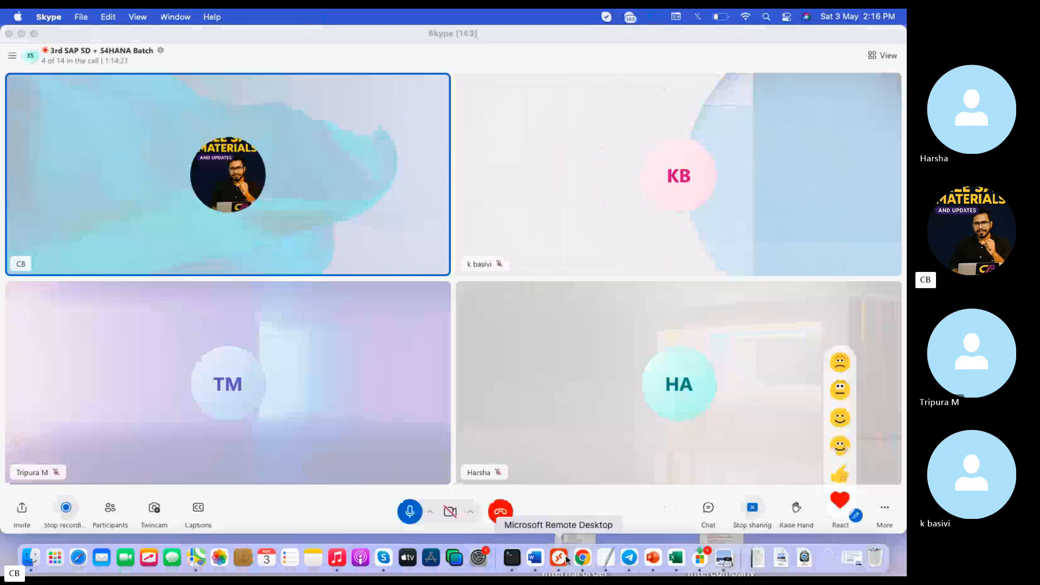
click(791, 248)
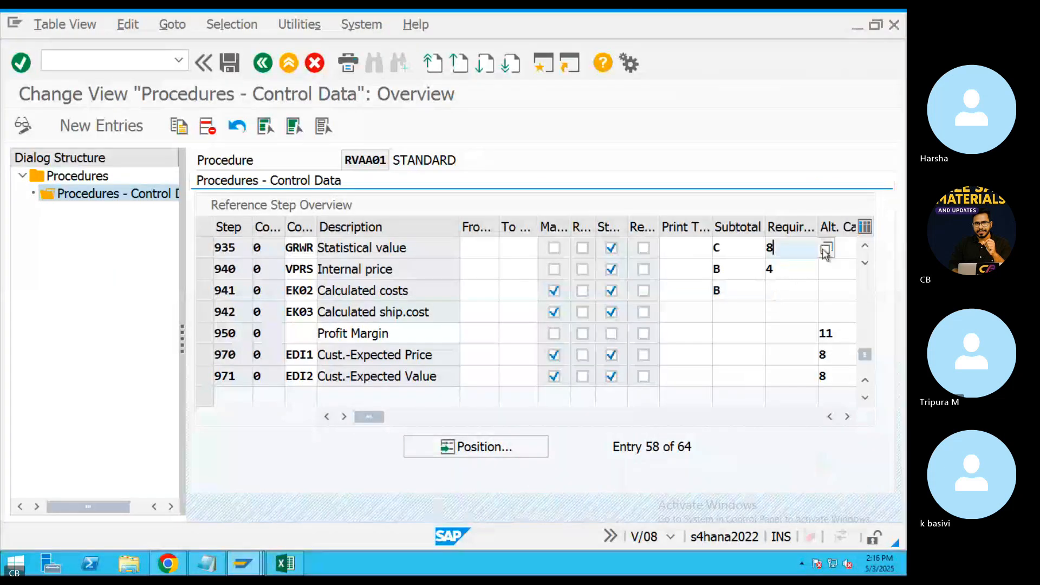
right_click(825, 254)
click(553, 158)
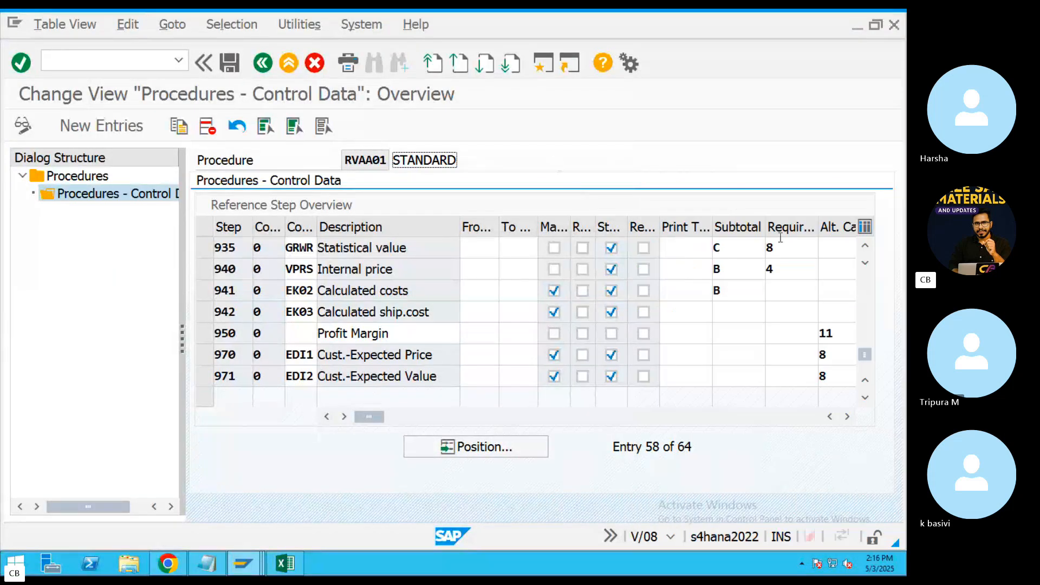
click(828, 249)
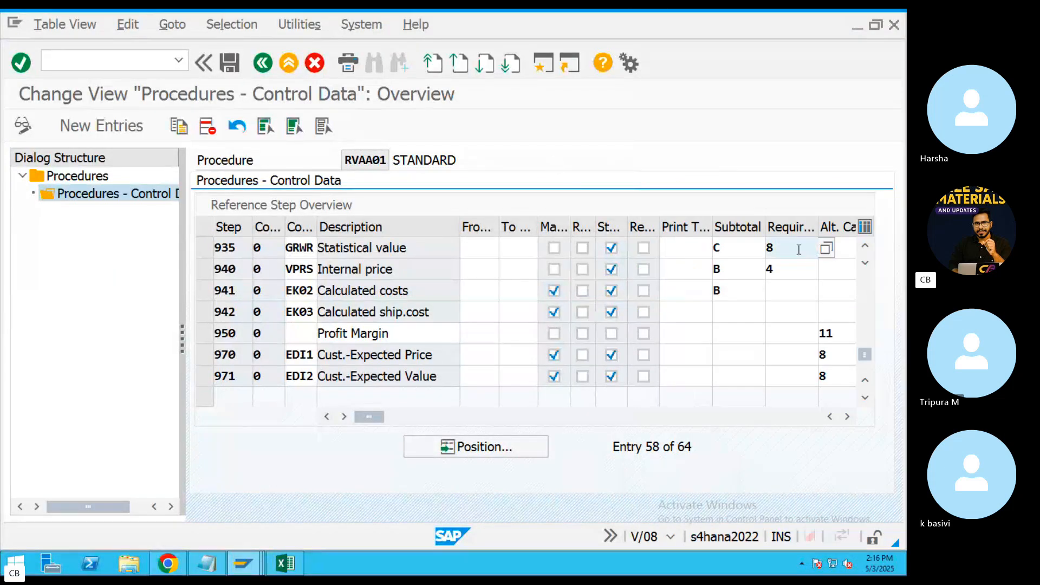
click(828, 248)
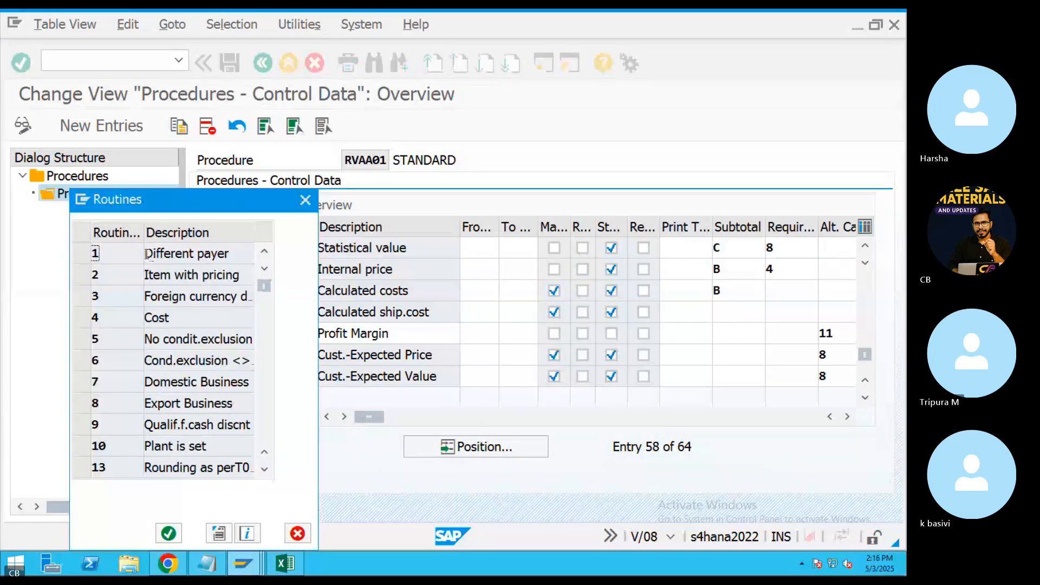
Display the ABAP source code of routine 2, Item with pricing, and examine its check statements.
click(95, 274)
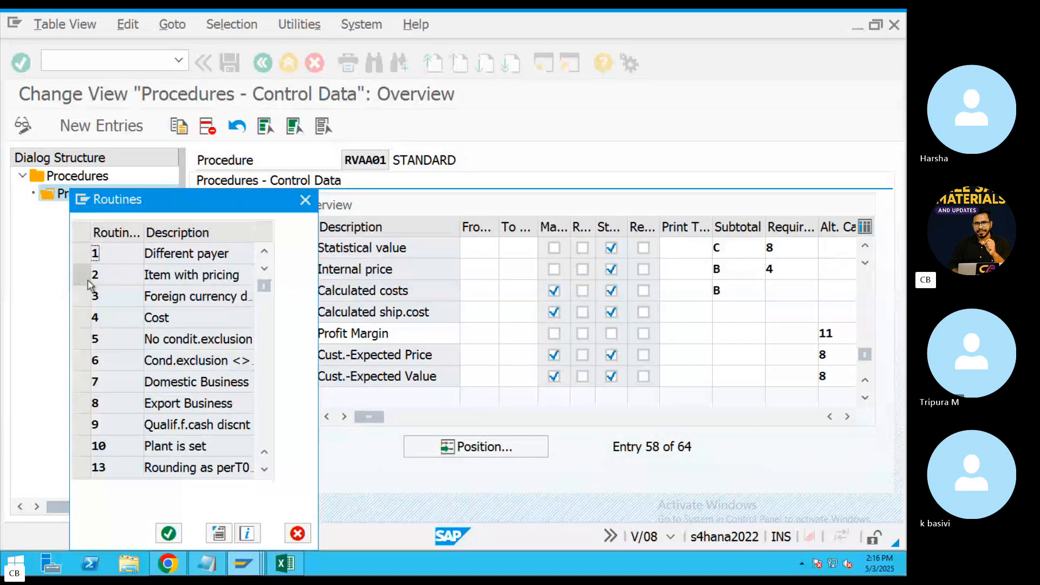
click(220, 534)
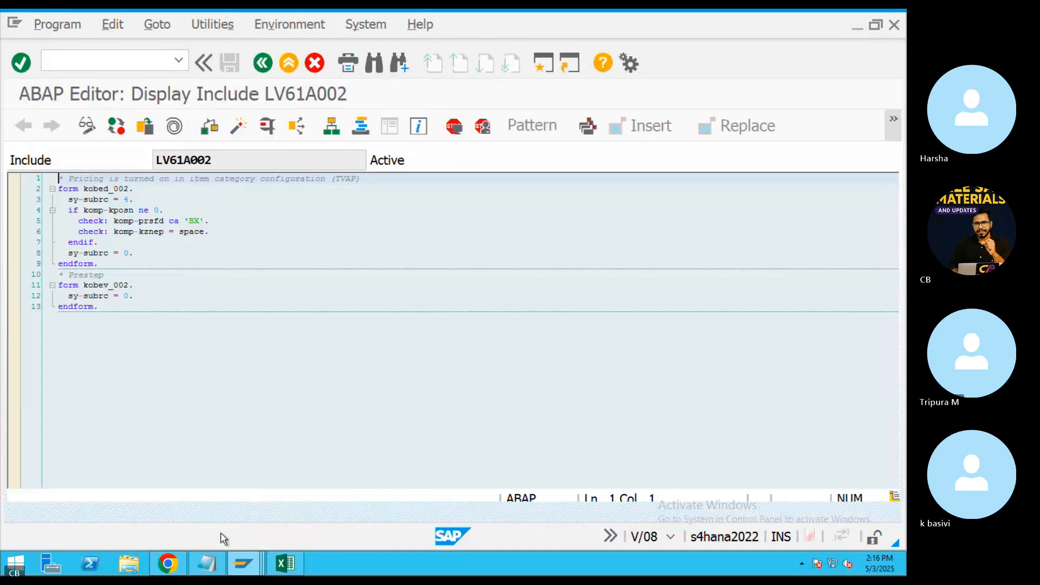
drag(162, 306, 68, 296)
drag(163, 242, 76, 231)
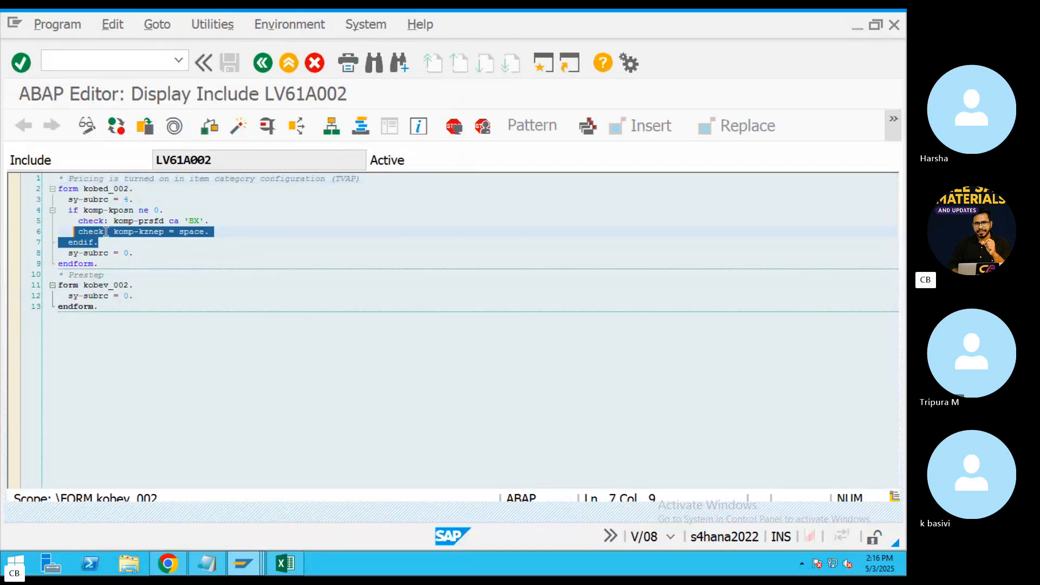
drag(193, 220, 79, 200)
Switch back to the Word notes and read the Requirement (Routine) section, including its bullets and the Routine '2' example.
key(ctrl+Left)
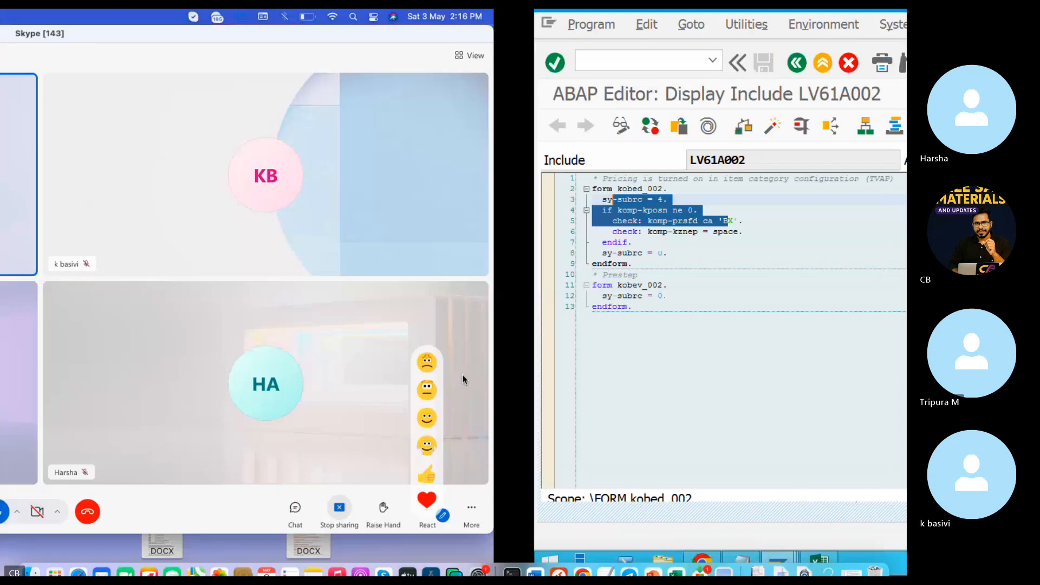
click(535, 560)
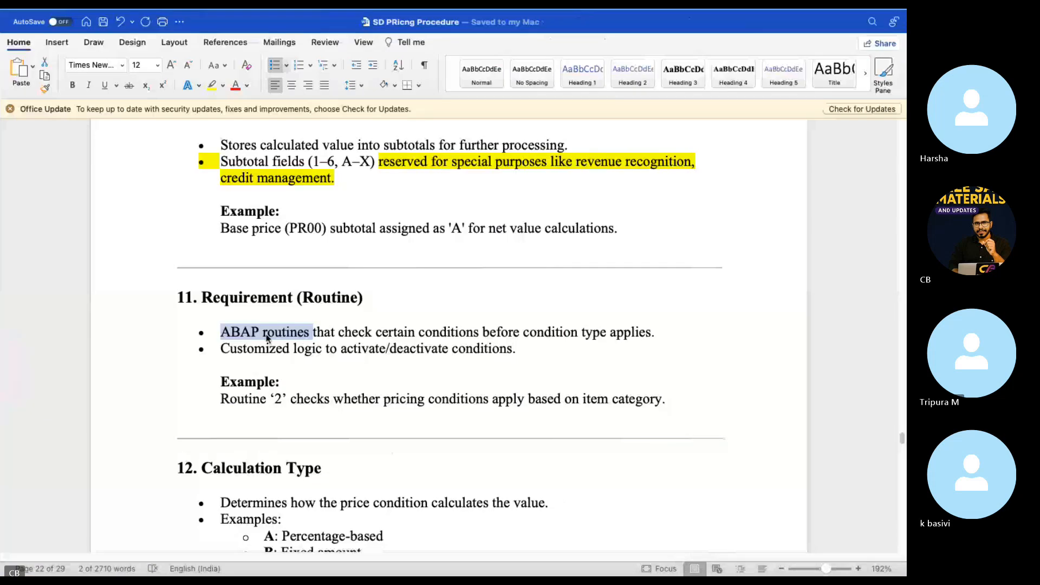
click(282, 333)
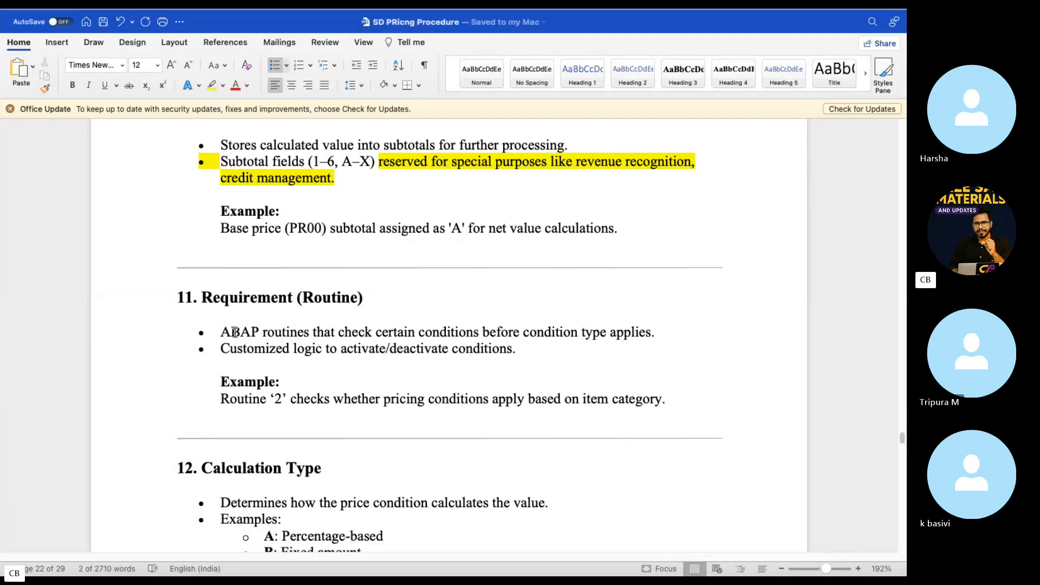
drag(224, 331, 426, 347)
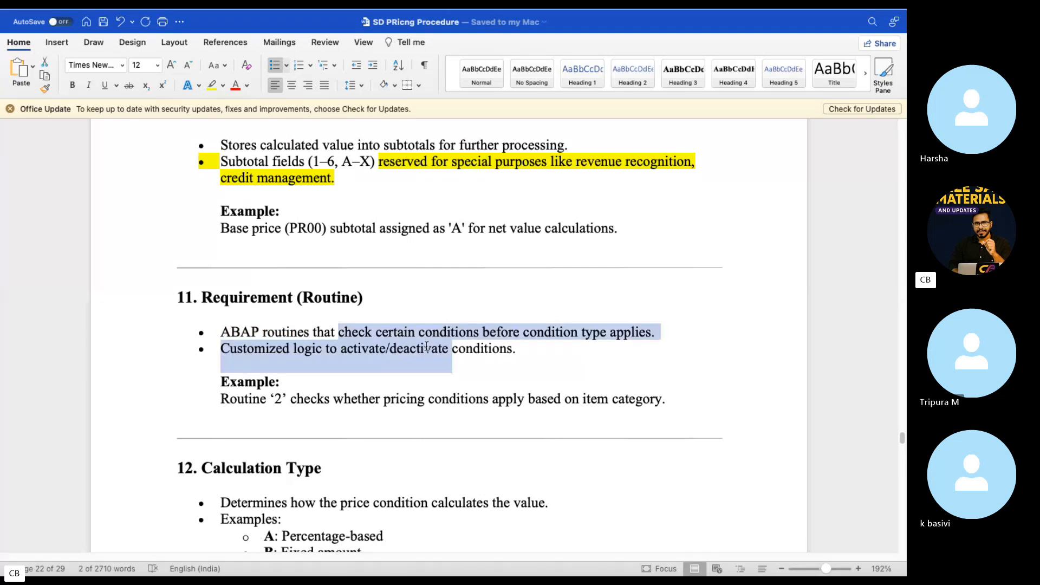
click(514, 346)
drag(523, 331, 640, 338)
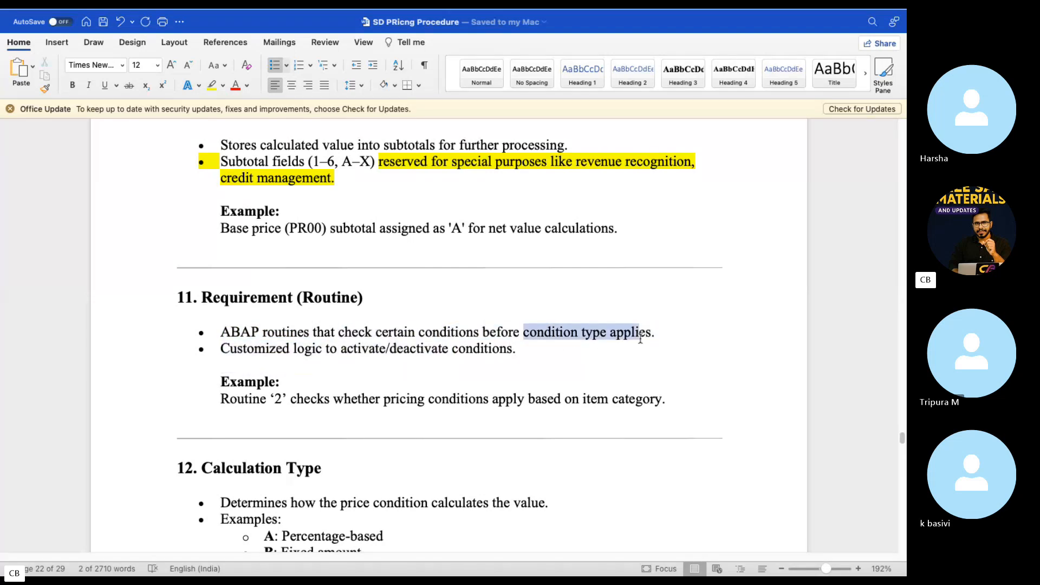
drag(274, 348, 489, 355)
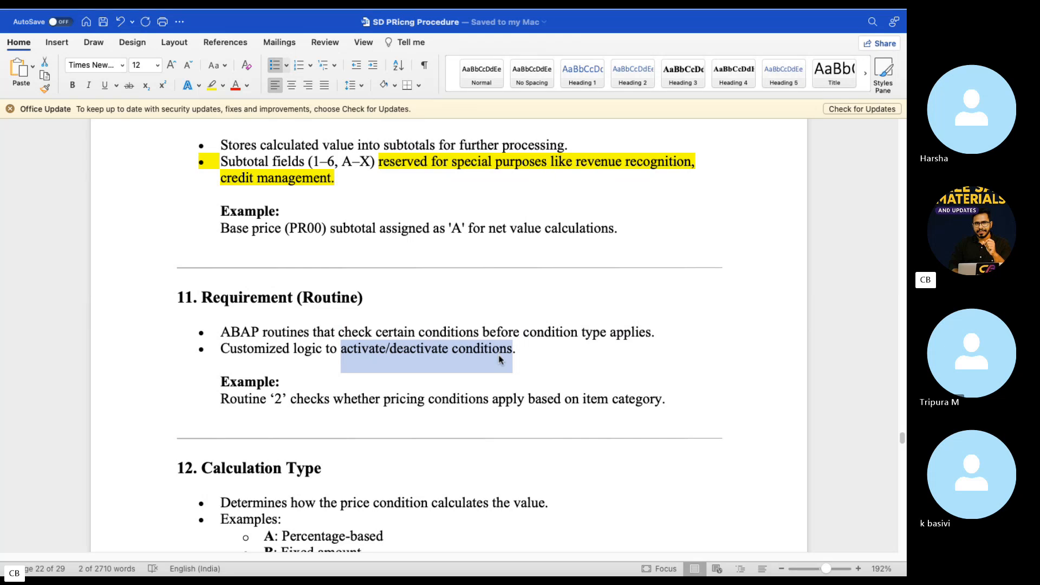
drag(250, 402, 493, 401)
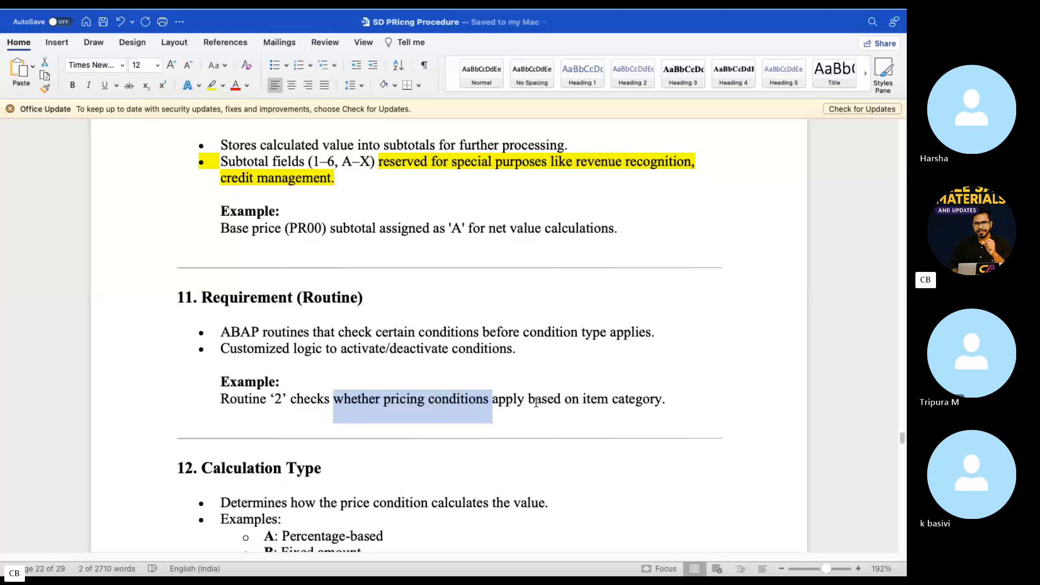
drag(221, 332, 337, 332)
Read the Calculation Type section of the notes, covering types A, B, C and H and the K007 discount example.
scroll(409, 355, down, 3)
click(352, 298)
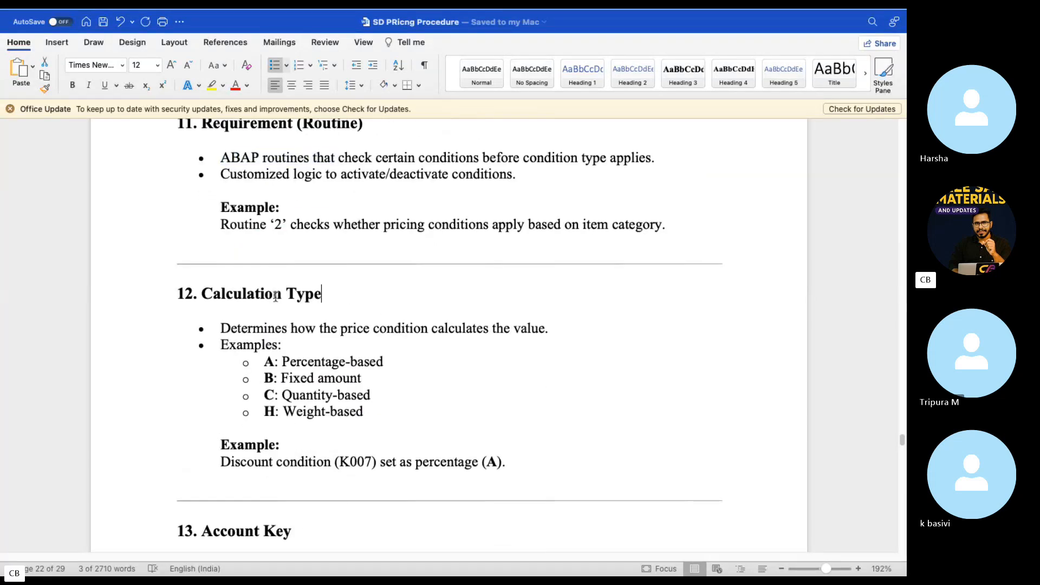
triple_click(275, 296)
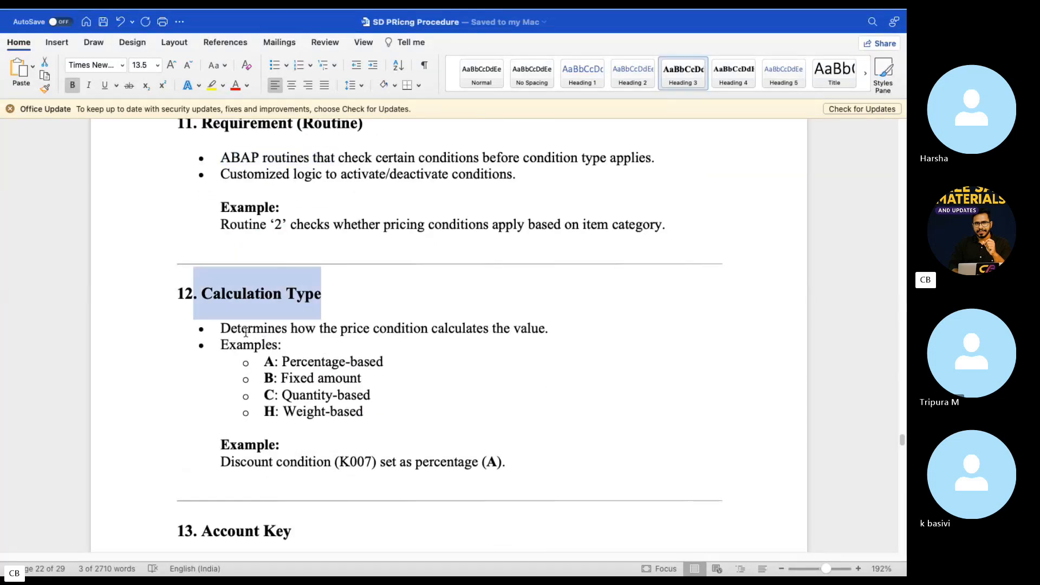
drag(241, 331, 479, 337)
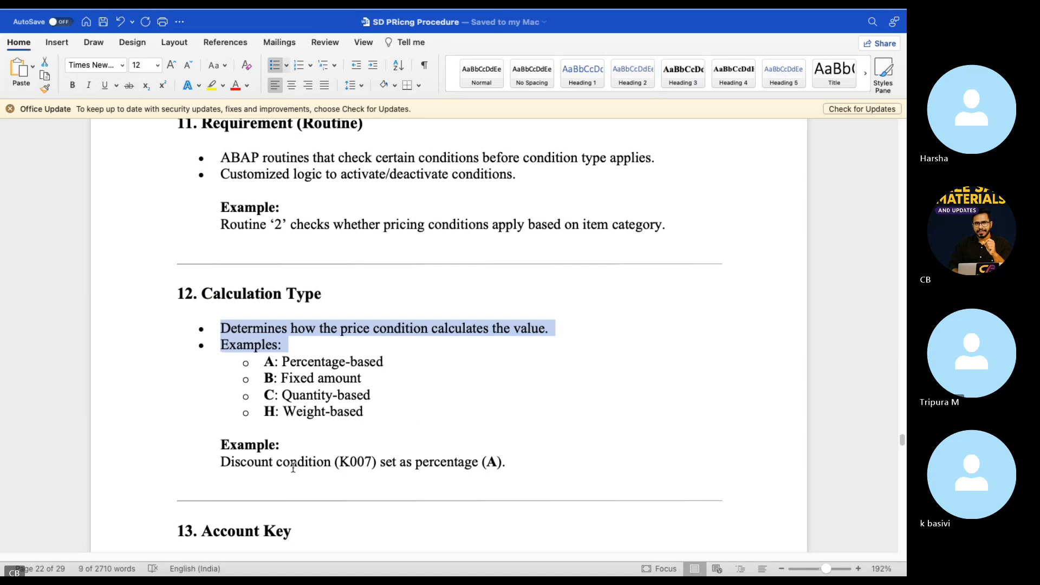
double_click(271, 463)
drag(417, 463, 489, 463)
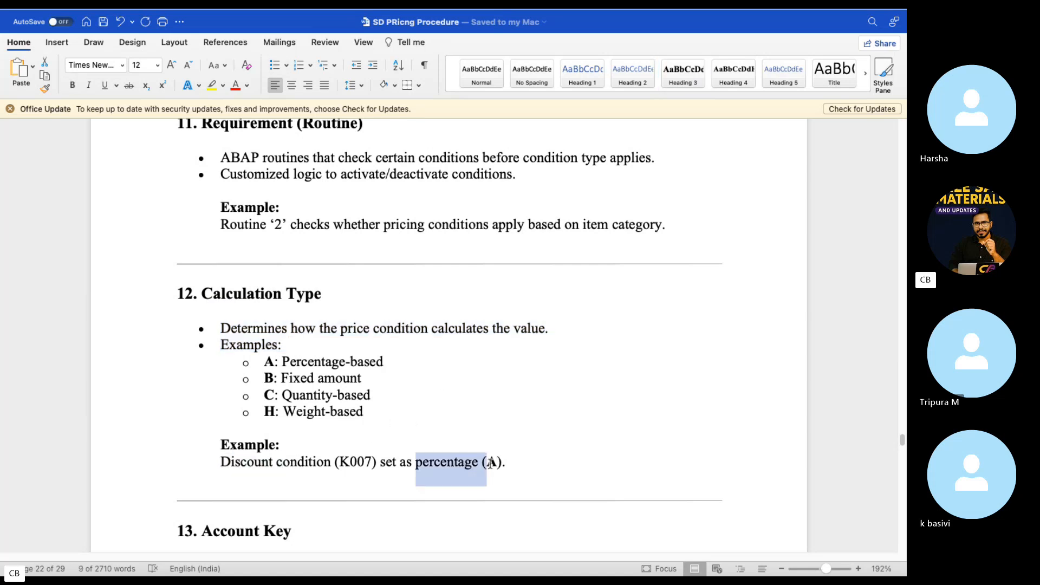
drag(284, 379, 367, 379)
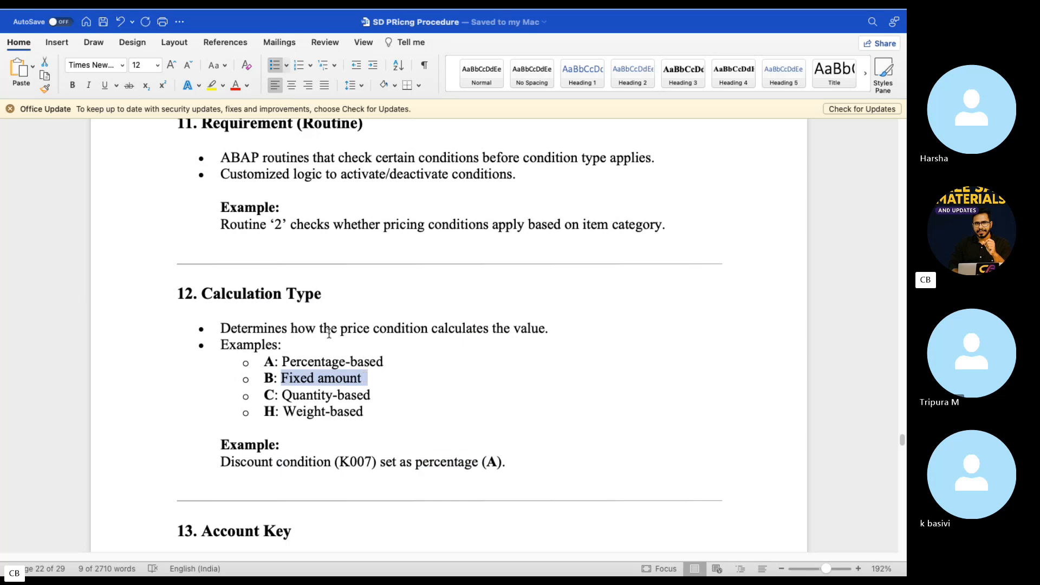
drag(334, 291, 201, 292)
drag(282, 361, 365, 361)
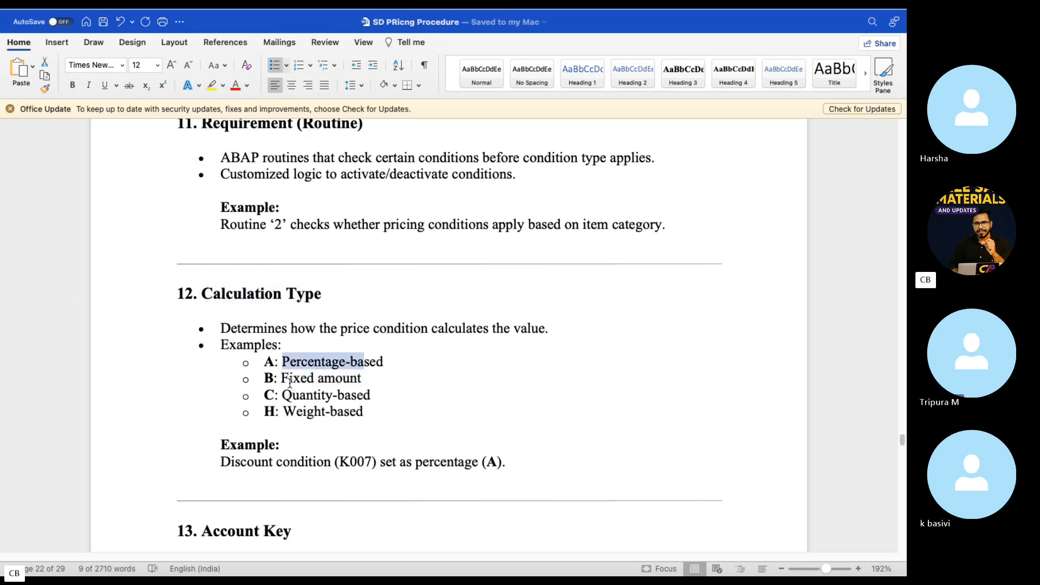
drag(289, 382, 323, 360)
mouse_move(298, 397)
mouse_down()
mouse_move(363, 397)
mouse_move(287, 410)
mouse_up()
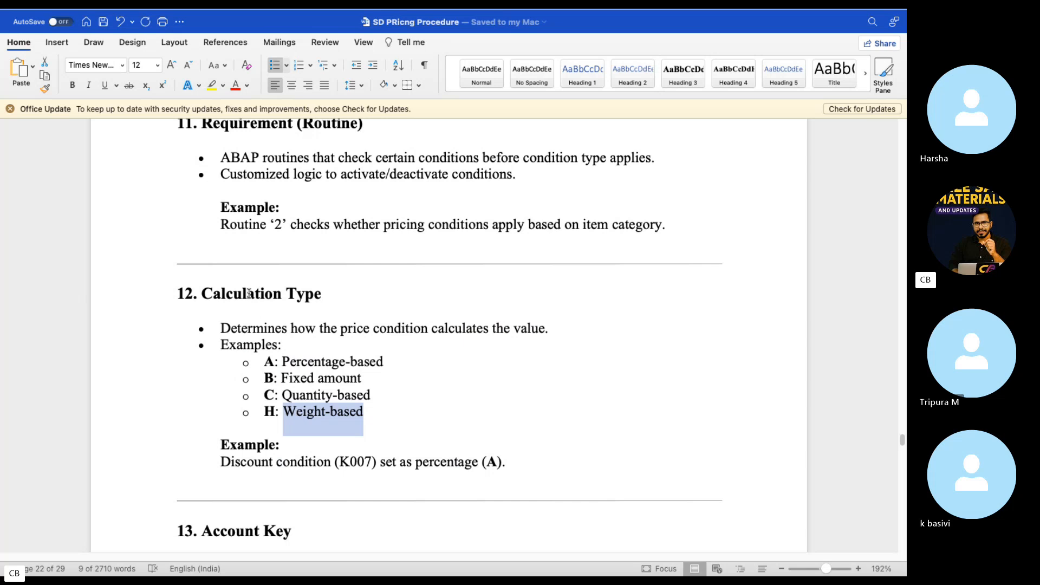
Switch to SAP, leave the routine source code and routine list, and view the alternative calculation and account key columns of RVAA01.
key(ctrl+Left)
click(557, 567)
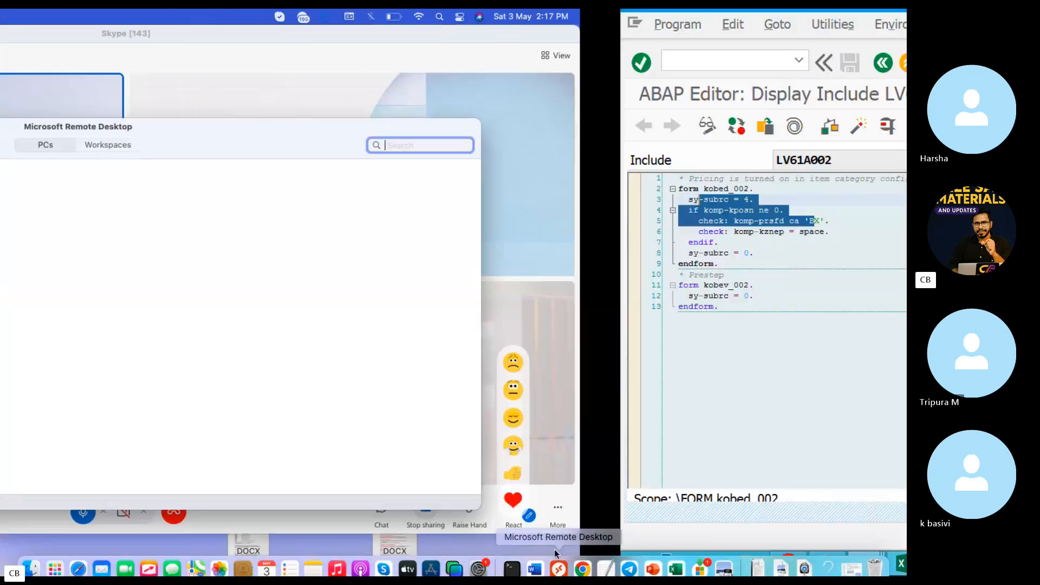
click(262, 63)
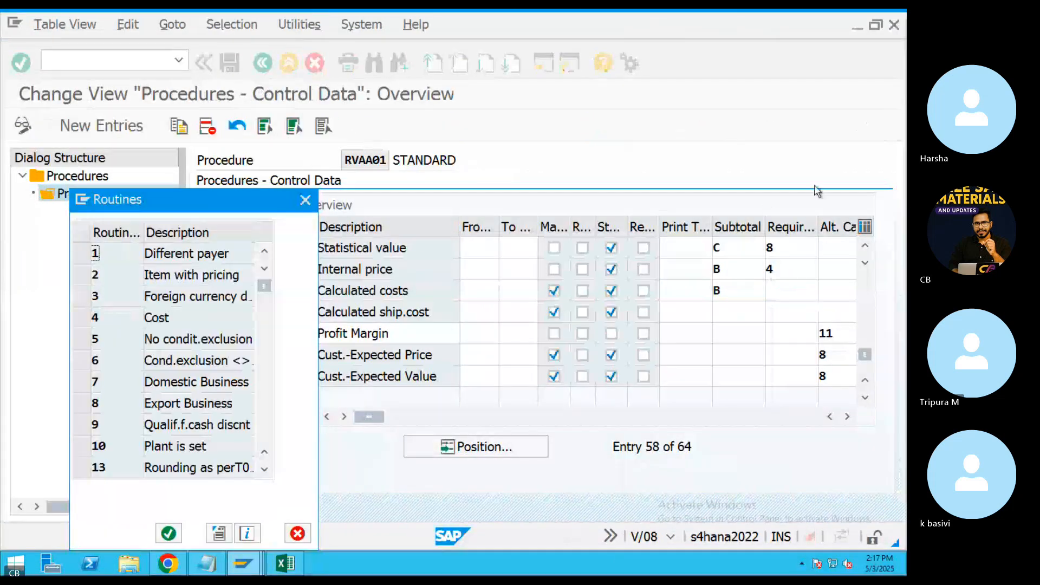
click(305, 200)
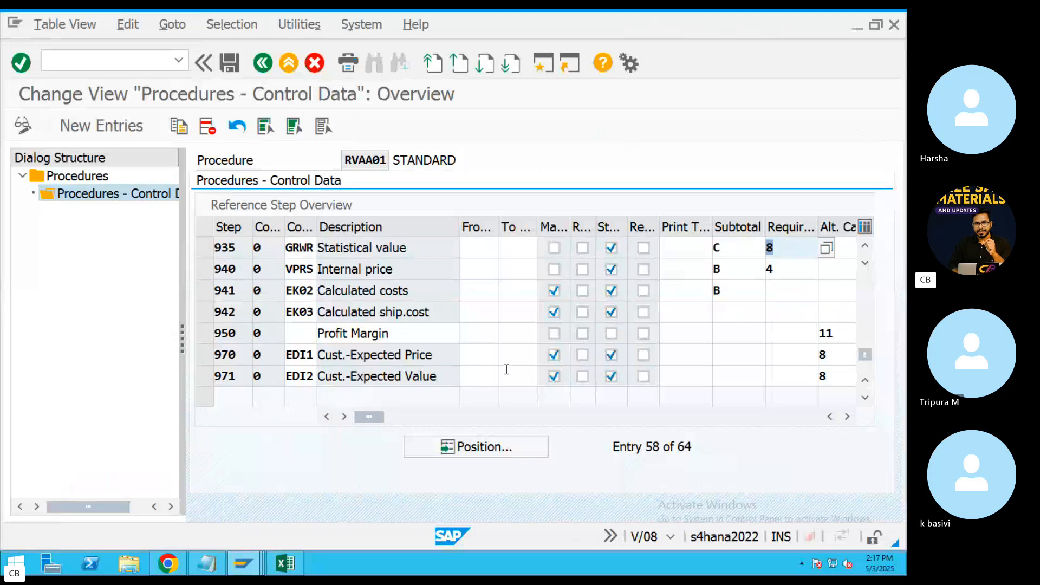
drag(373, 423, 431, 426)
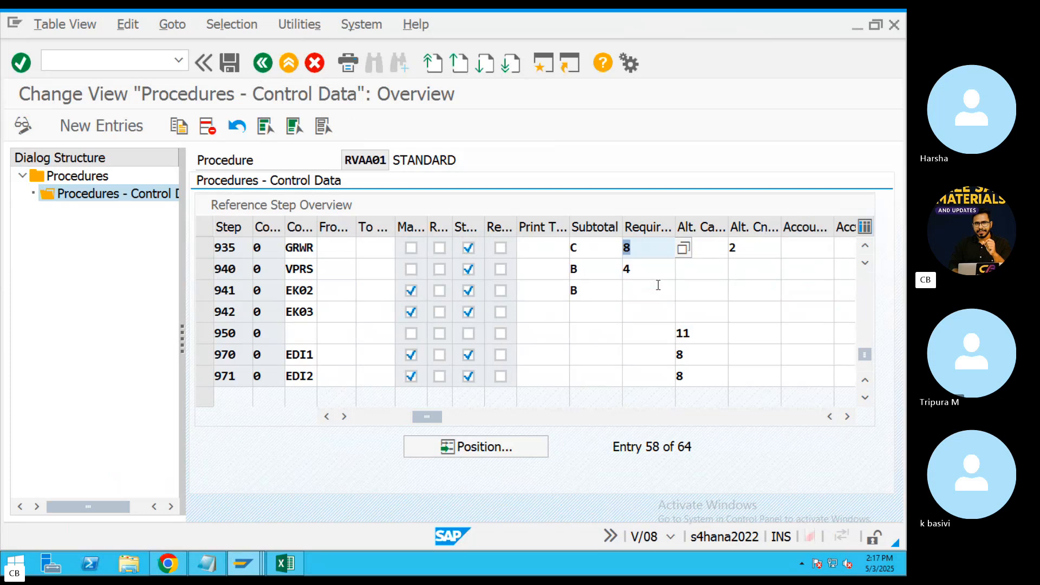
Switch back to the Word notes, highlight the heading "Real-time Example of Pricing Procedure Setup:" in yellow and save the document.
key(ctrl+Left)
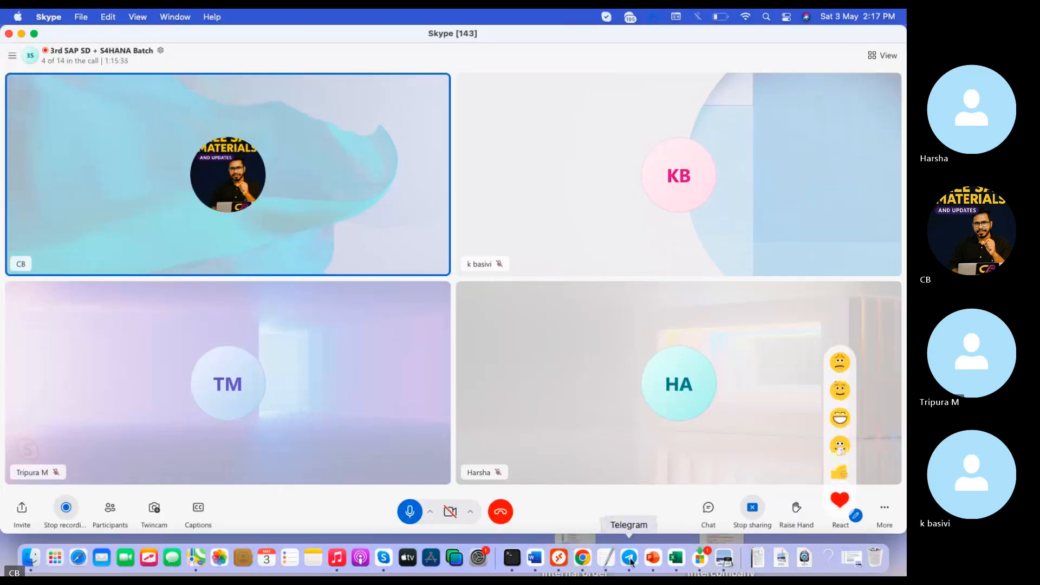
click(536, 559)
scroll(163, 425, down, 10)
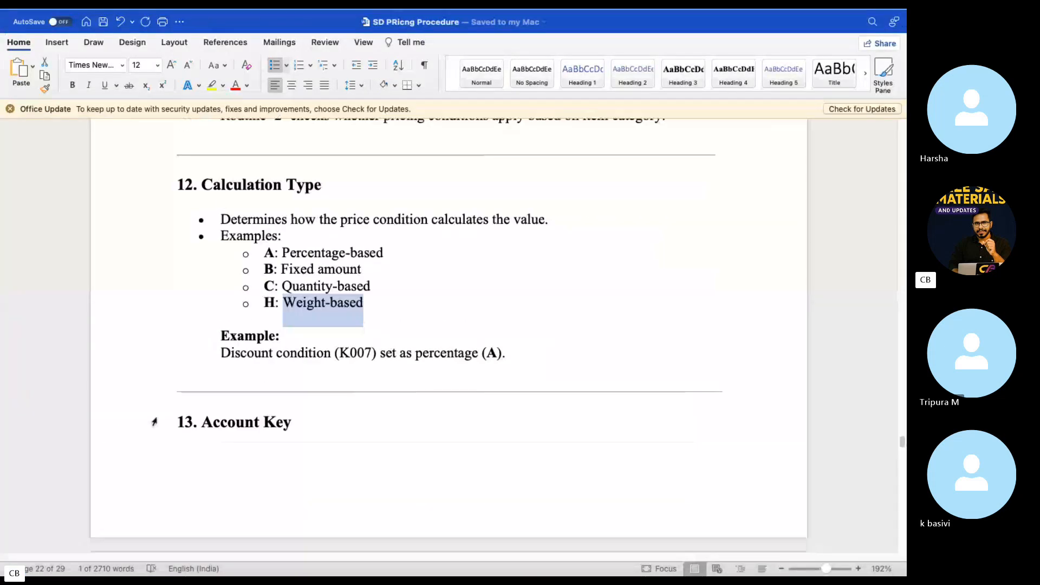
scroll(157, 422, down, 4)
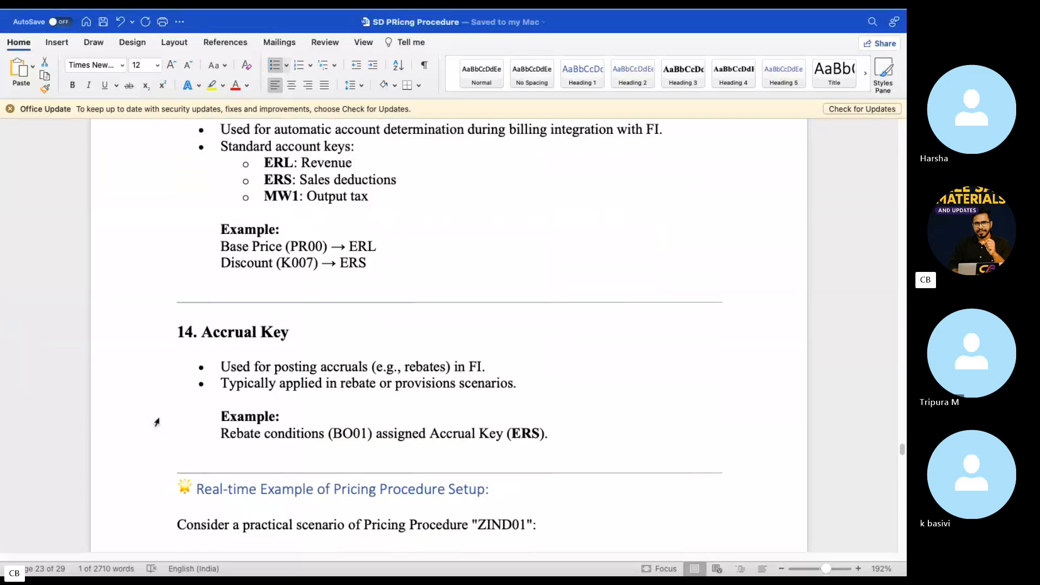
scroll(289, 413, down, 9)
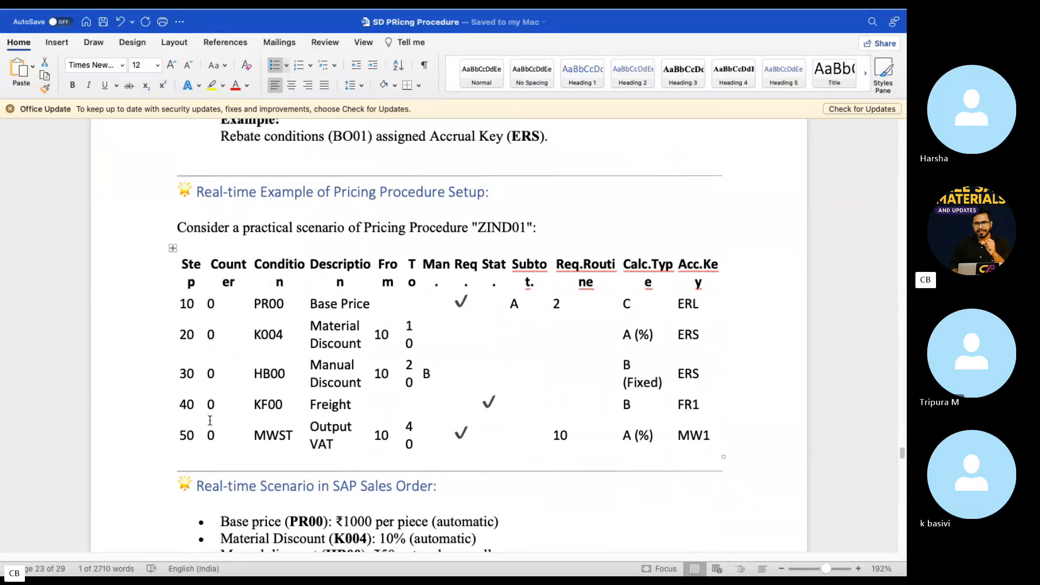
drag(507, 195, 177, 193)
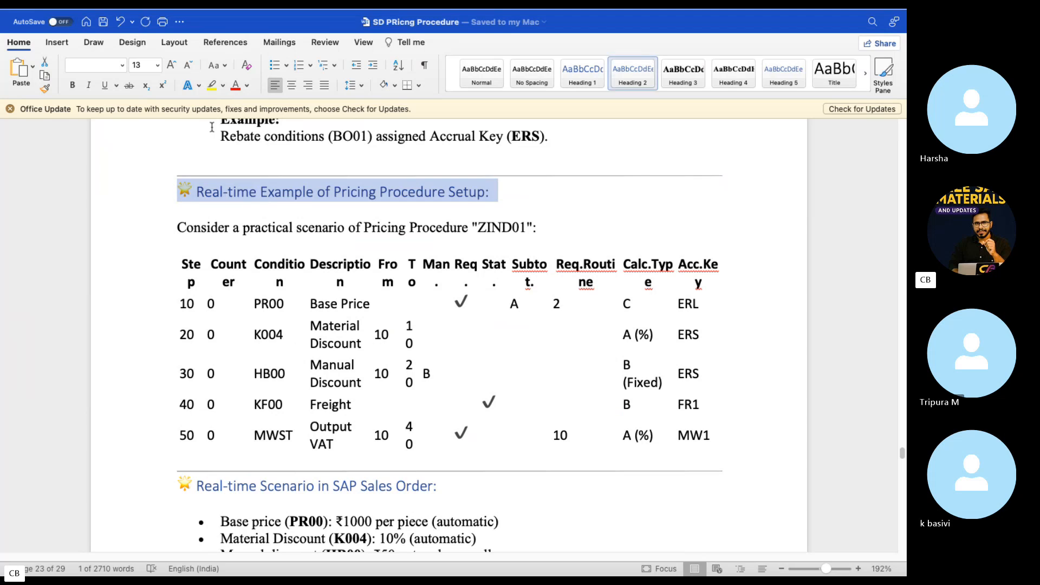
click(212, 85)
click(317, 193)
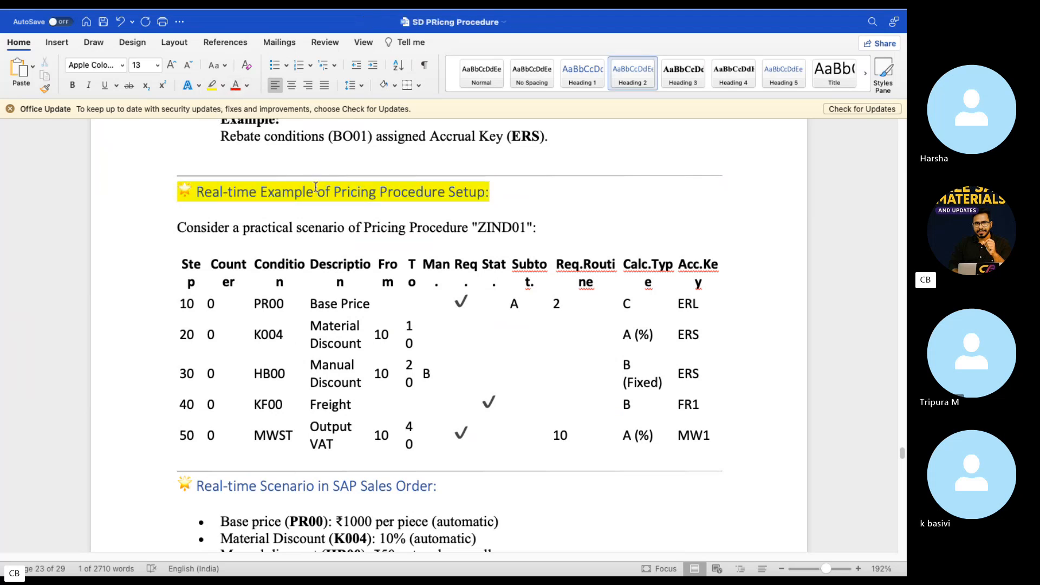
key(super+s)
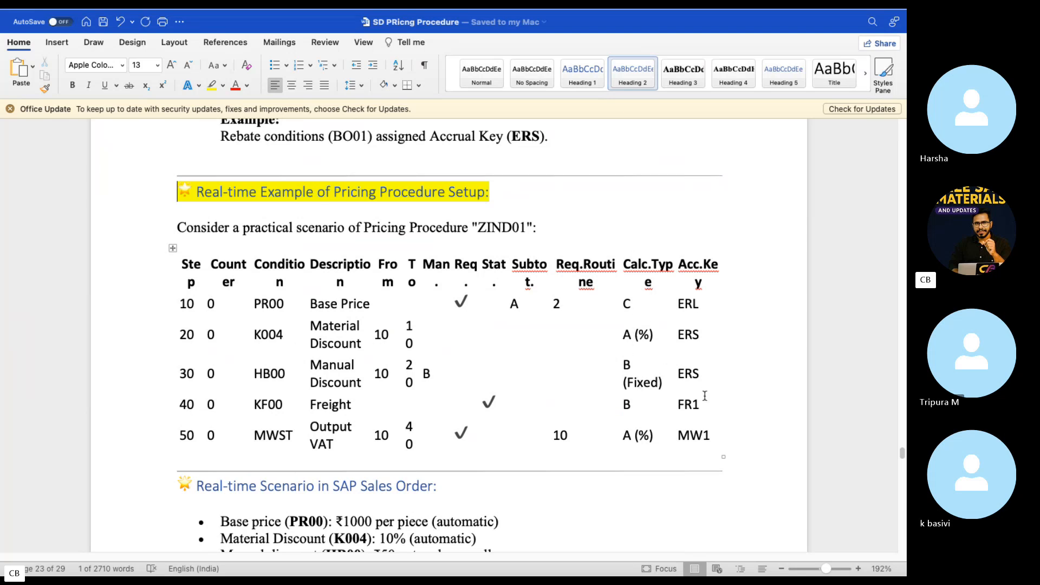
Look through the real-time sales order scenario, its price calculation table and the important pricing T-codes in the notes.
scroll(589, 364, down, 5)
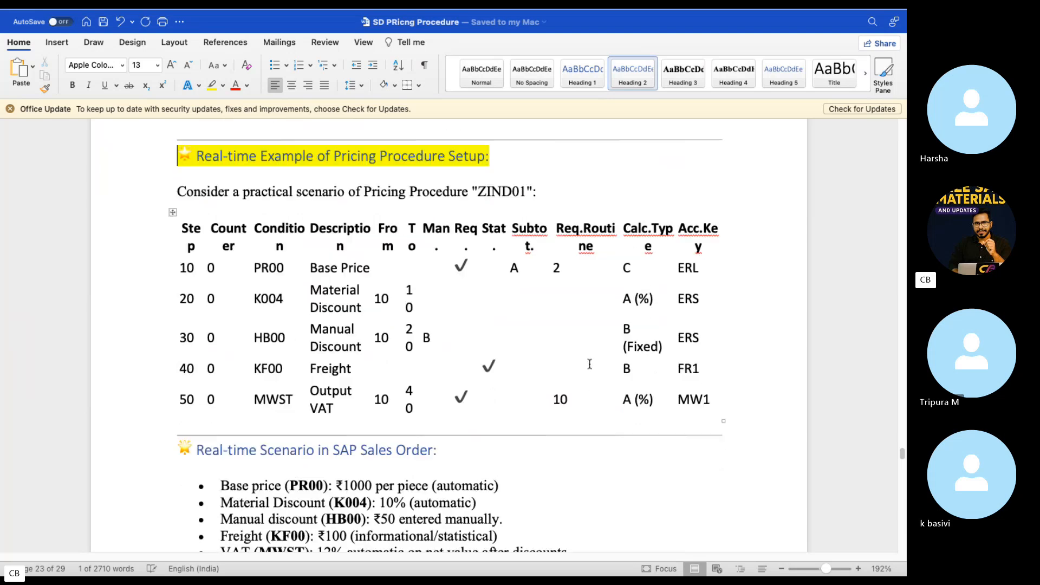
scroll(589, 364, down, 7)
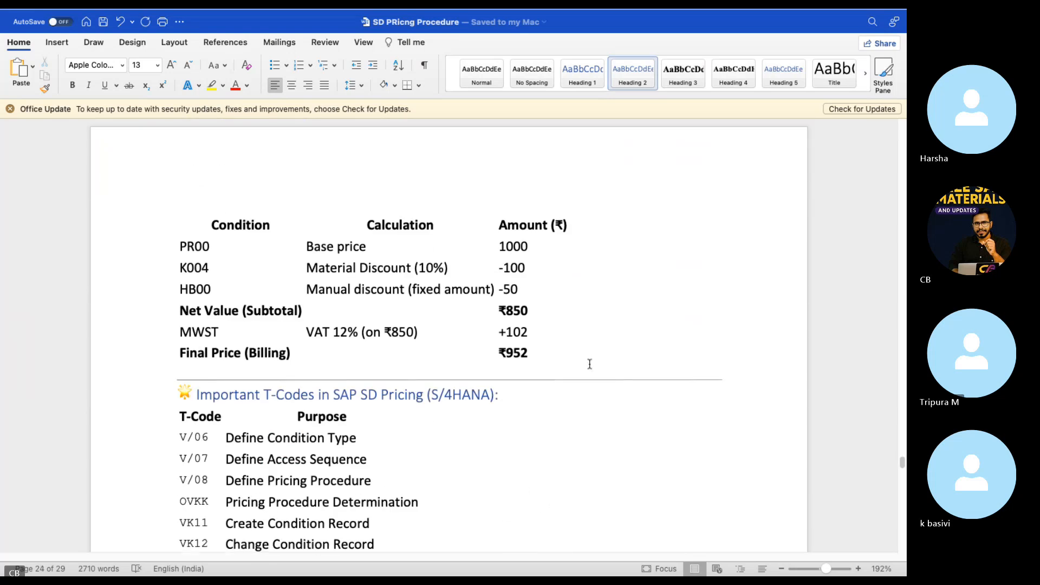
scroll(589, 364, down, 2)
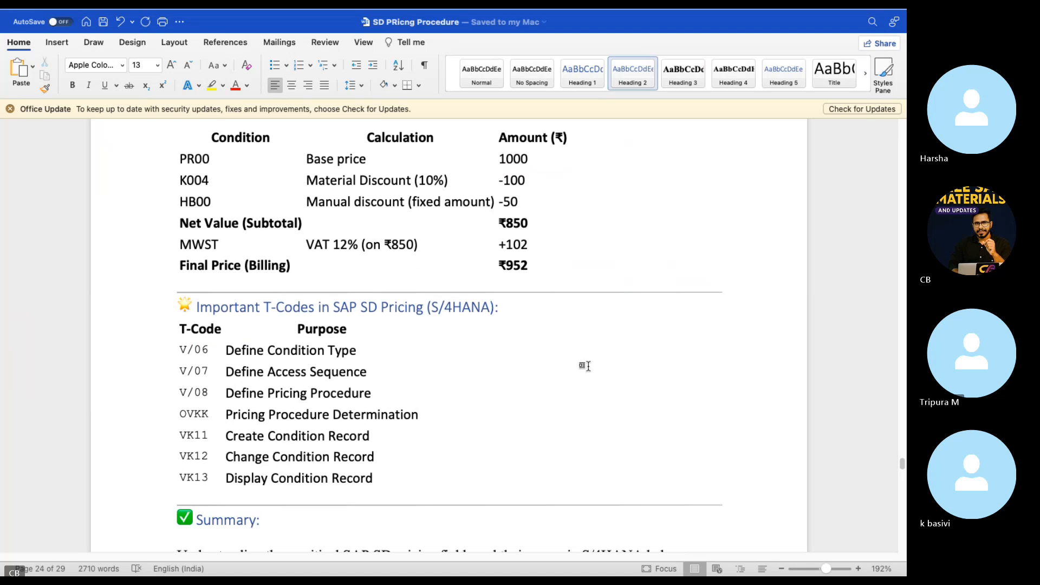
scroll(587, 366, up, 12)
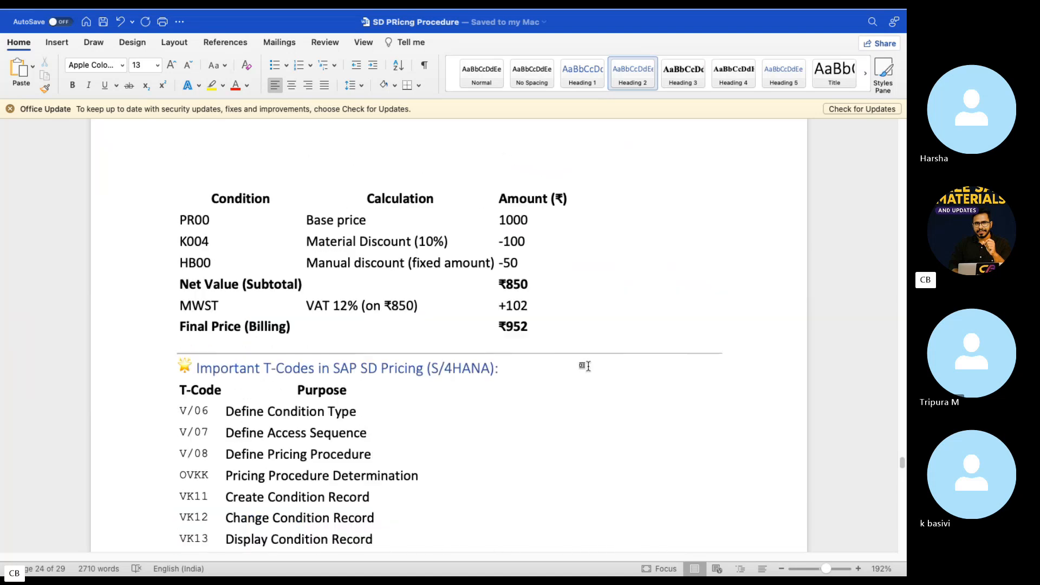
scroll(588, 367, up, 1)
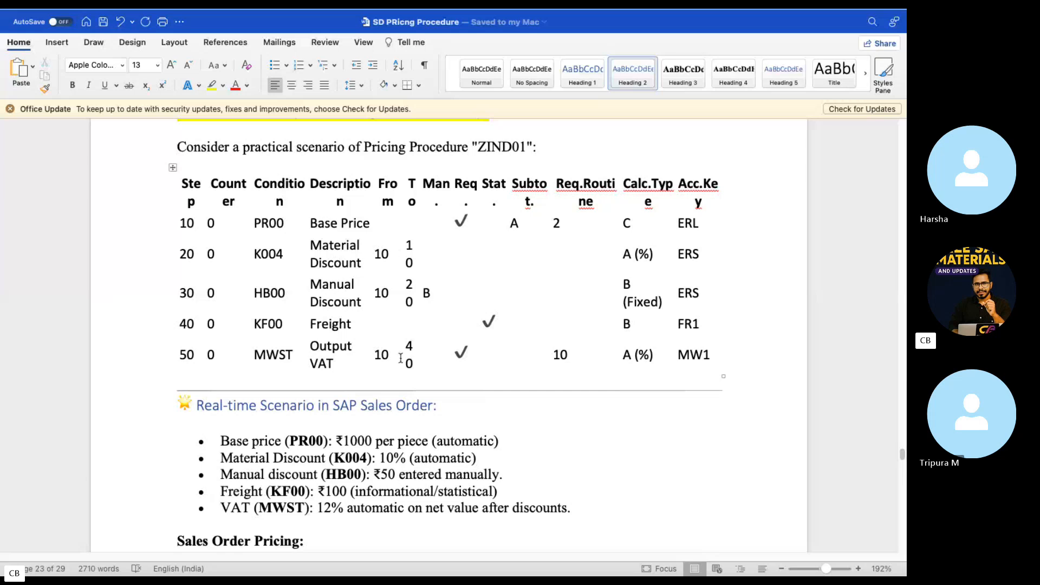
Examine the From and To steps of the MWST Output VAT row against the other rows of the ZIND01 example table.
drag(394, 359, 382, 357)
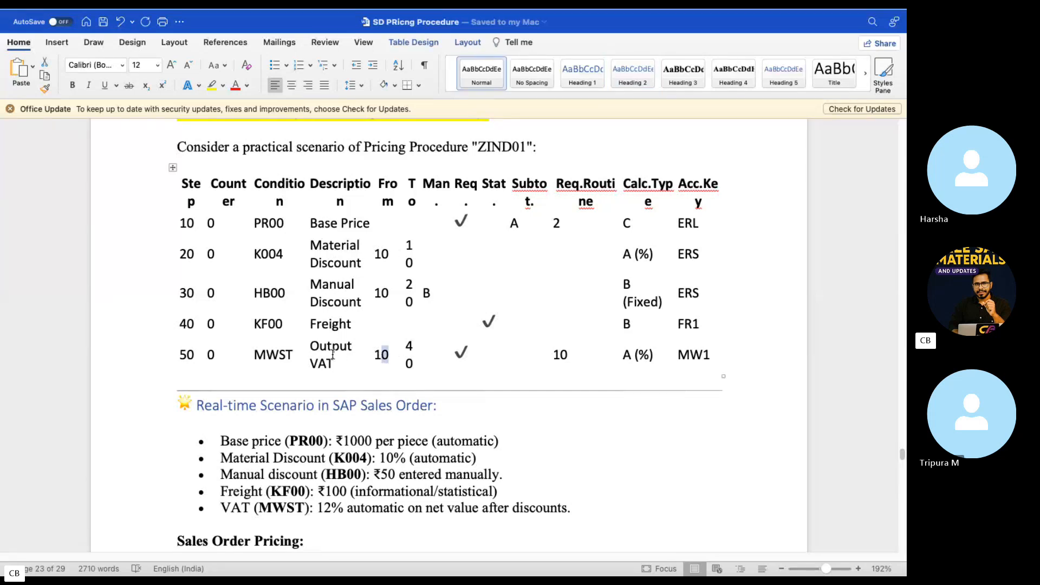
drag(291, 356, 201, 361)
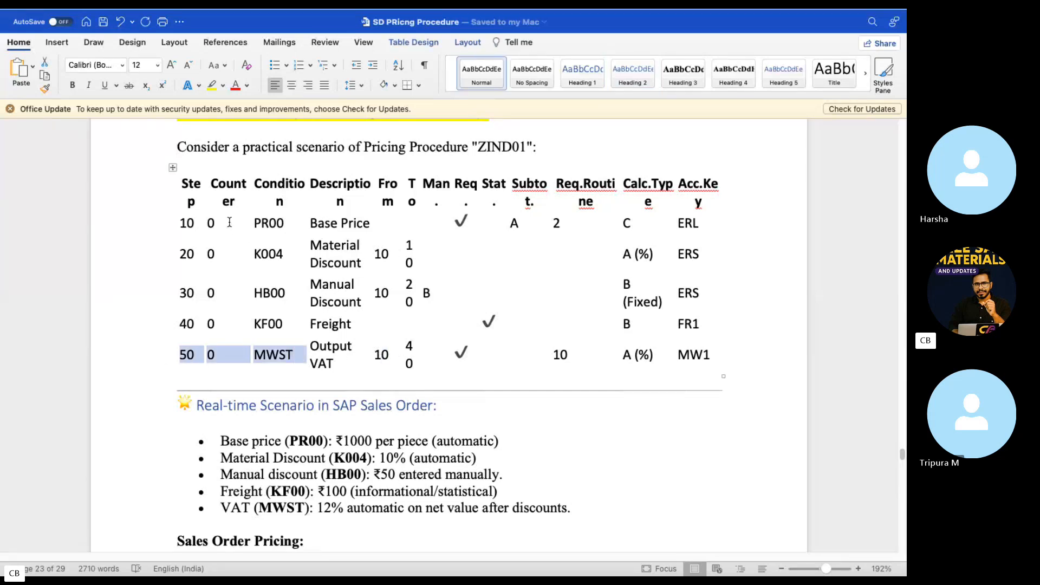
drag(229, 222, 166, 228)
drag(388, 355, 381, 355)
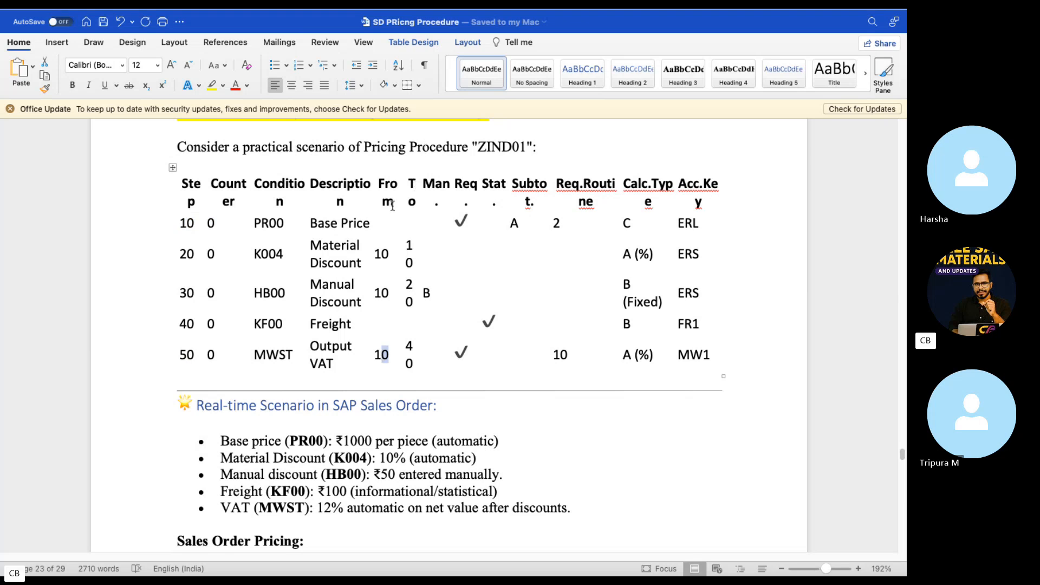
double_click(191, 224)
click(171, 324)
double_click(410, 363)
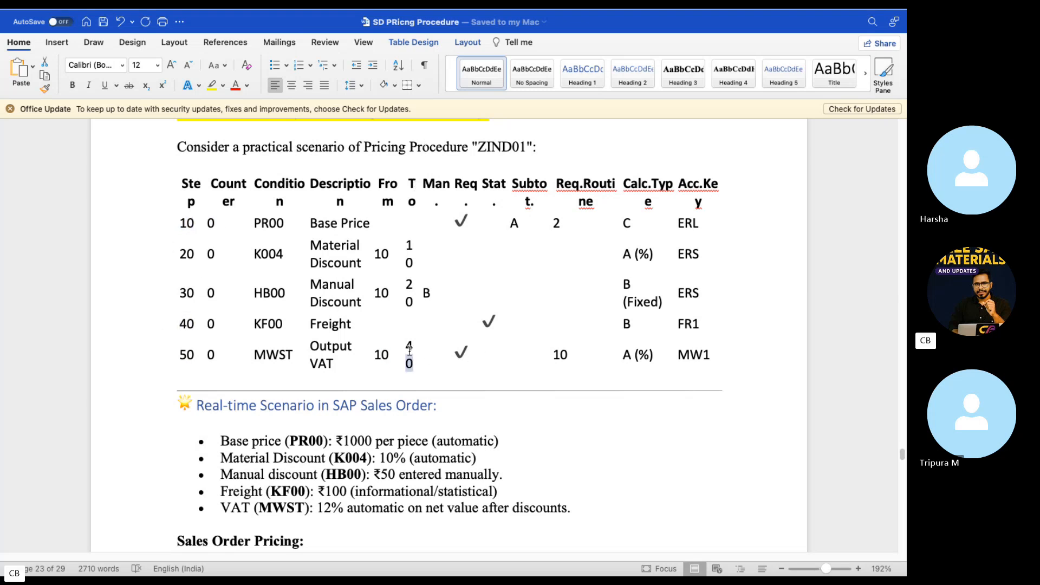
drag(416, 185, 435, 184)
click(424, 183)
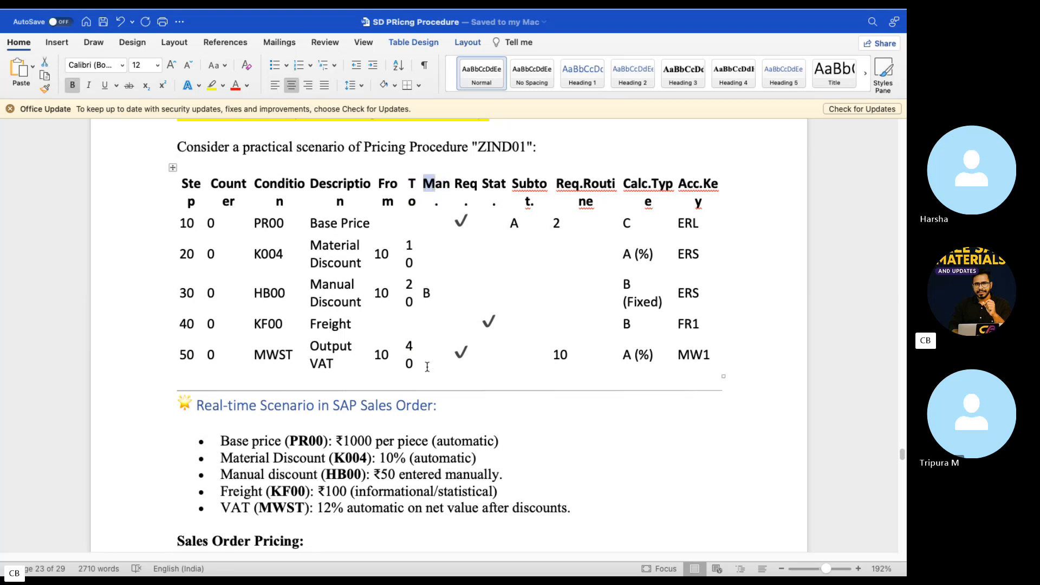
drag(427, 367, 181, 343)
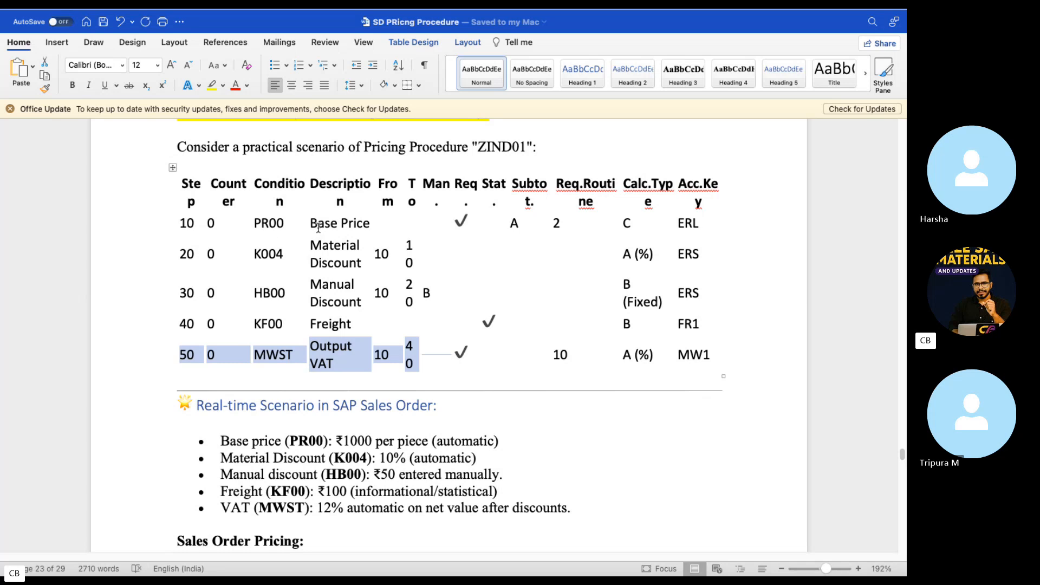
drag(315, 224, 366, 226)
drag(354, 344, 346, 339)
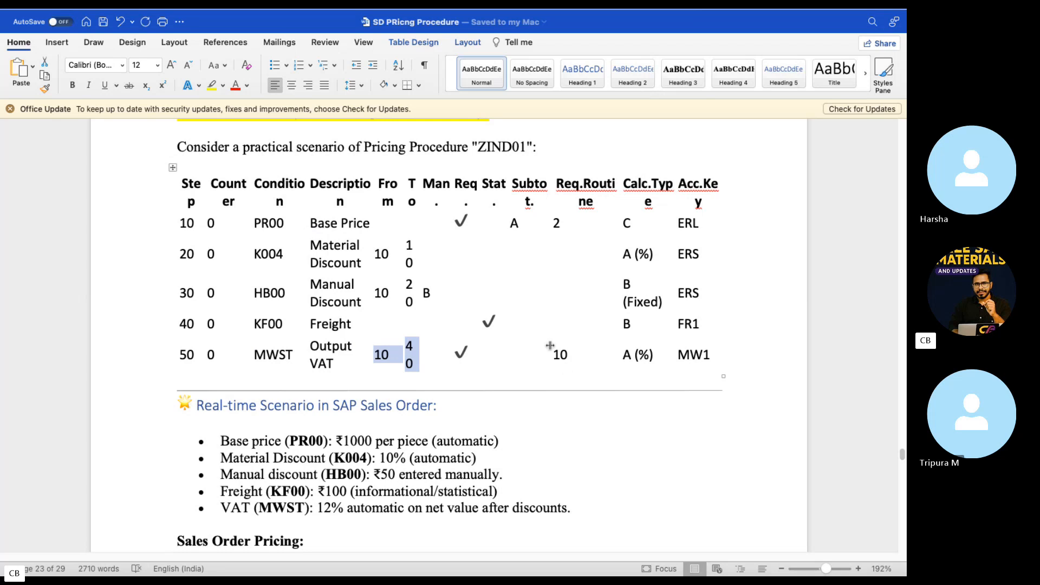
Switch to SAP and examine the routines available for the alternative condition base value at step 935, including Net value.
key(ctrl+Left)
click(563, 560)
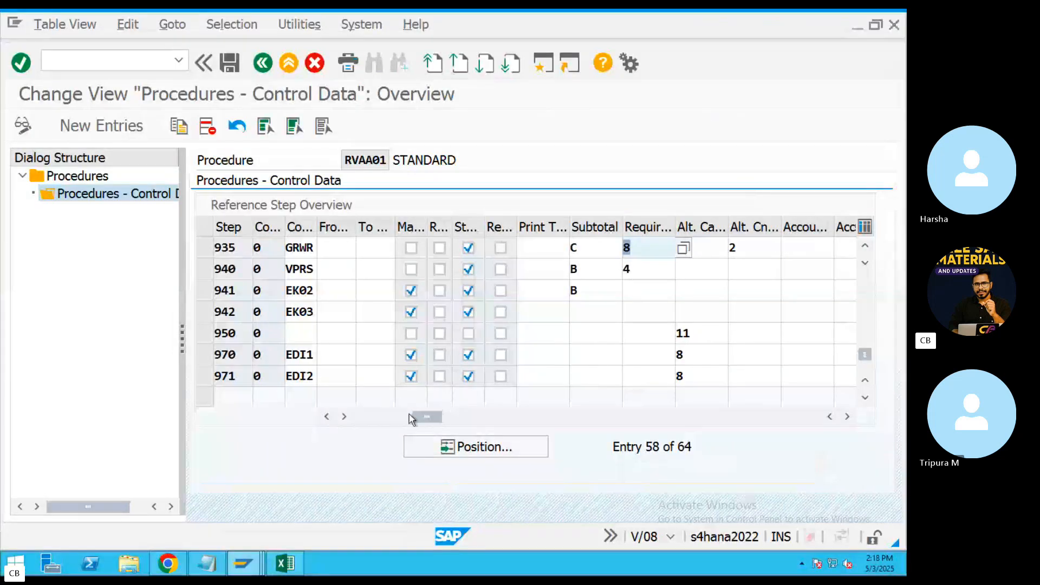
drag(412, 417, 457, 422)
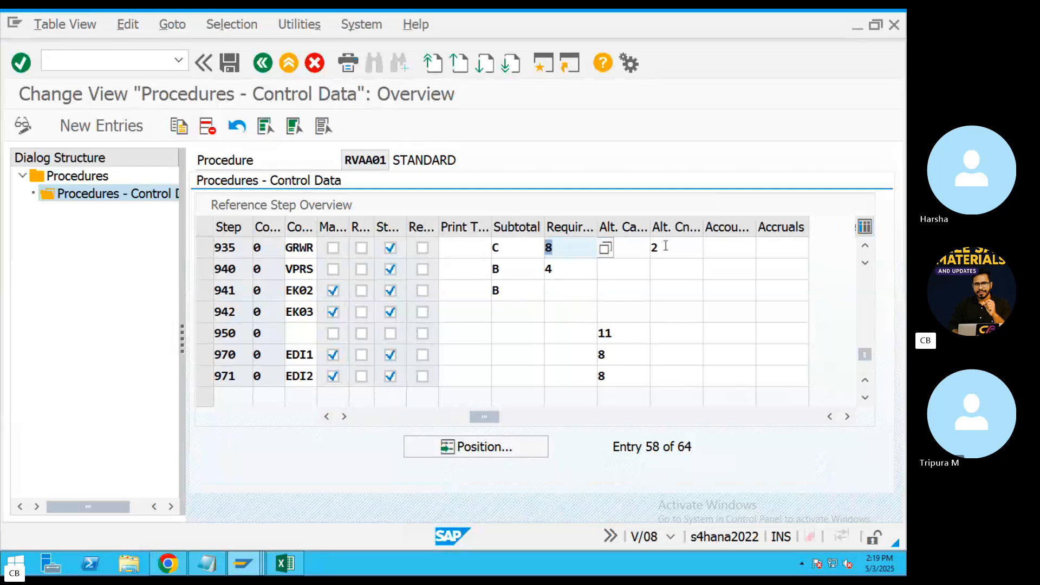
click(666, 247)
click(710, 250)
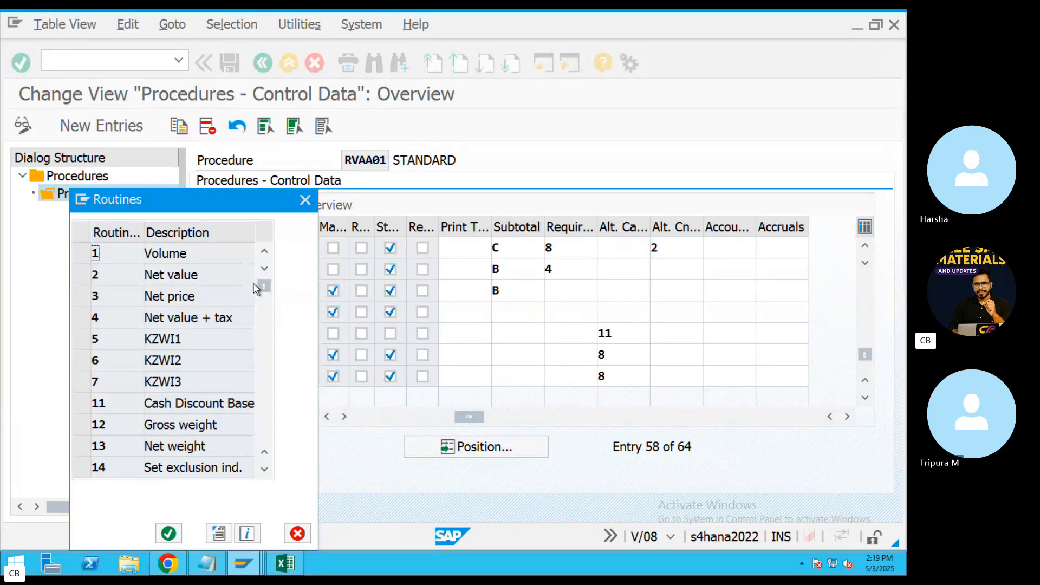
click(315, 200)
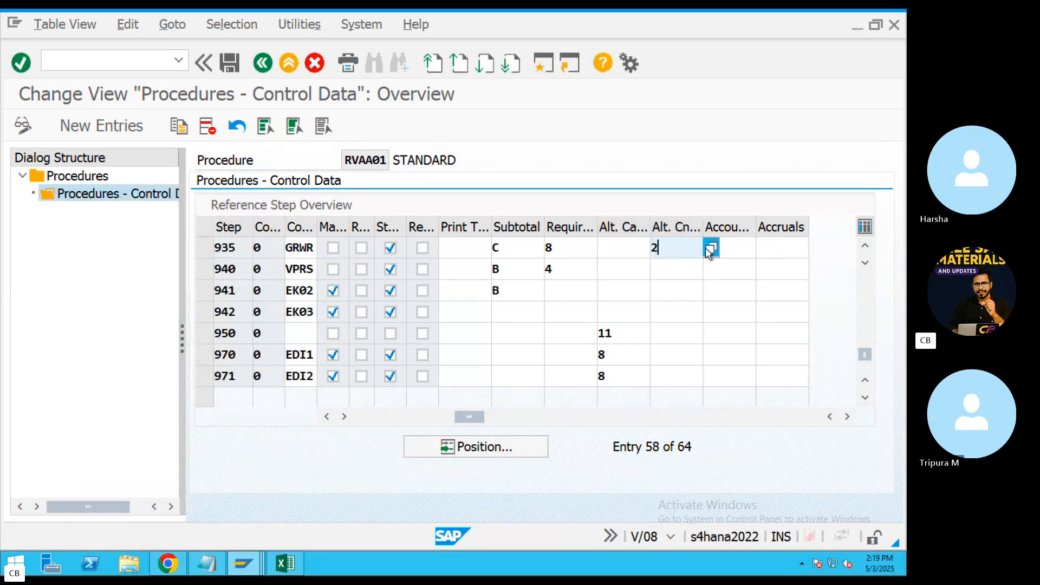
click(710, 248)
click(176, 274)
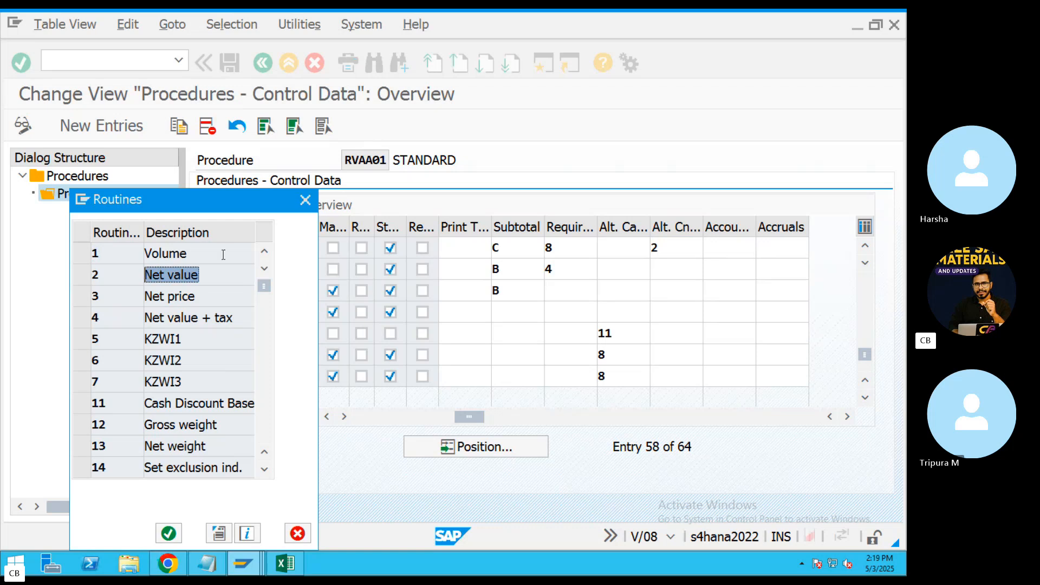
click(301, 204)
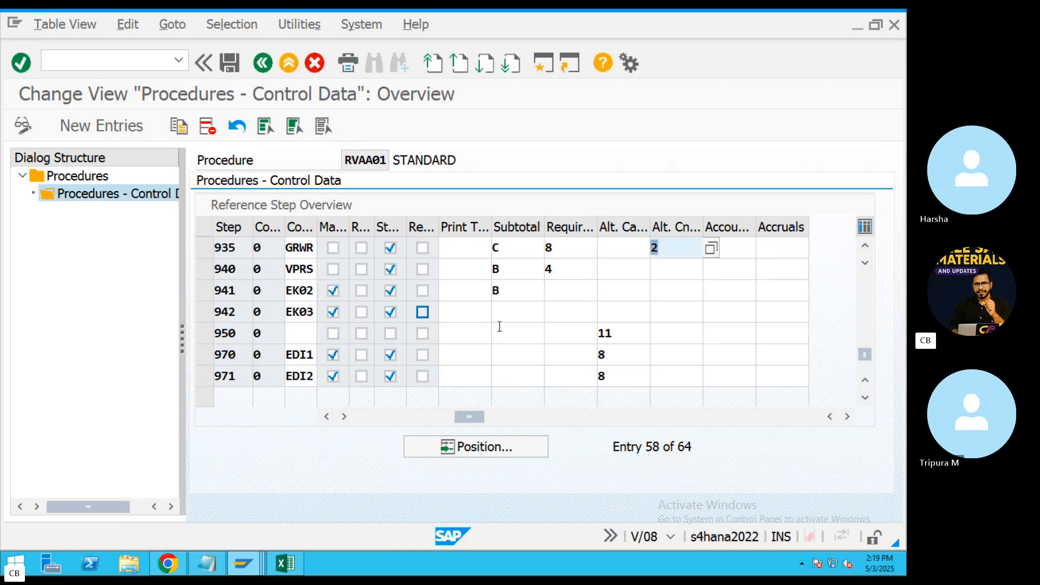
click(618, 357)
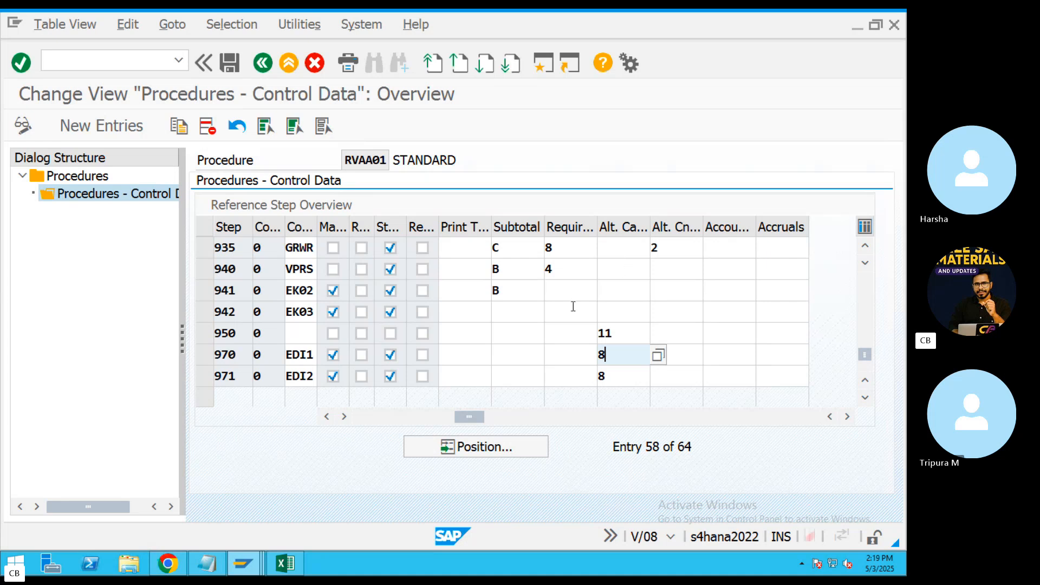
Return to the Word notes at the ZIND01 pricing procedure example.
key(ctrl+Left)
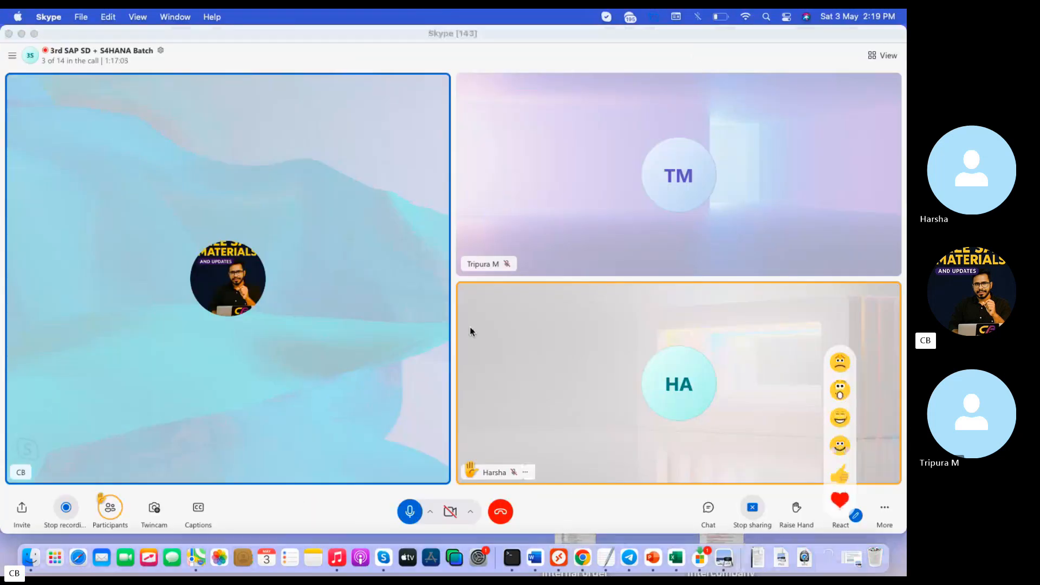
key(super+Tab)
key(super+Tab)
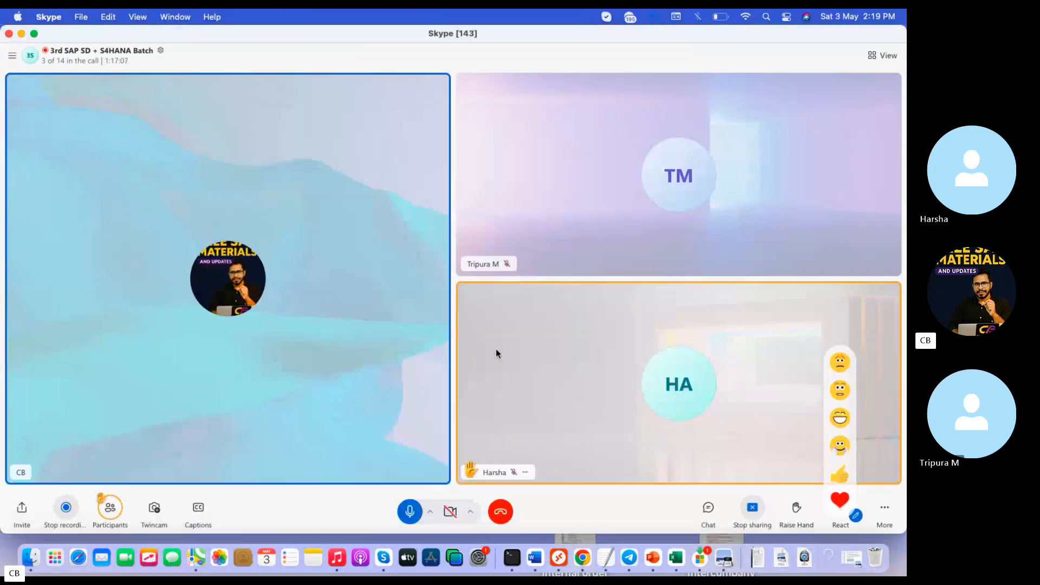
click(558, 557)
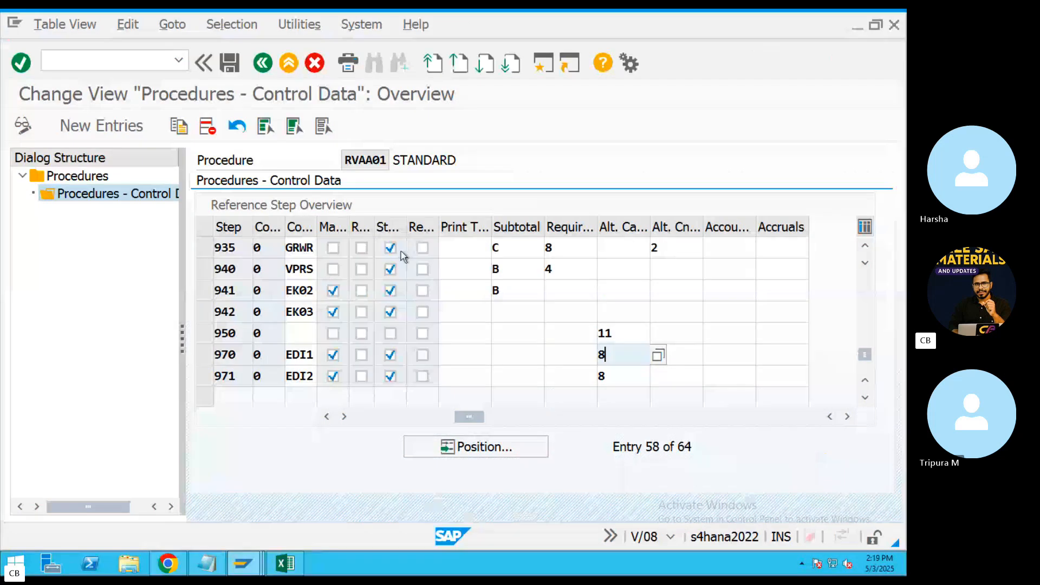
key(ctrl+Left)
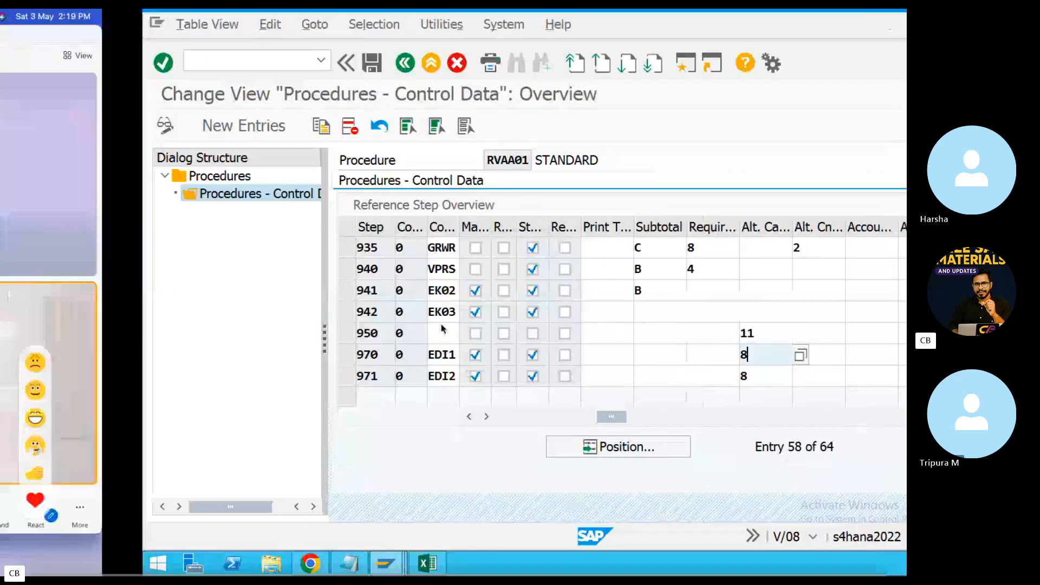
click(535, 556)
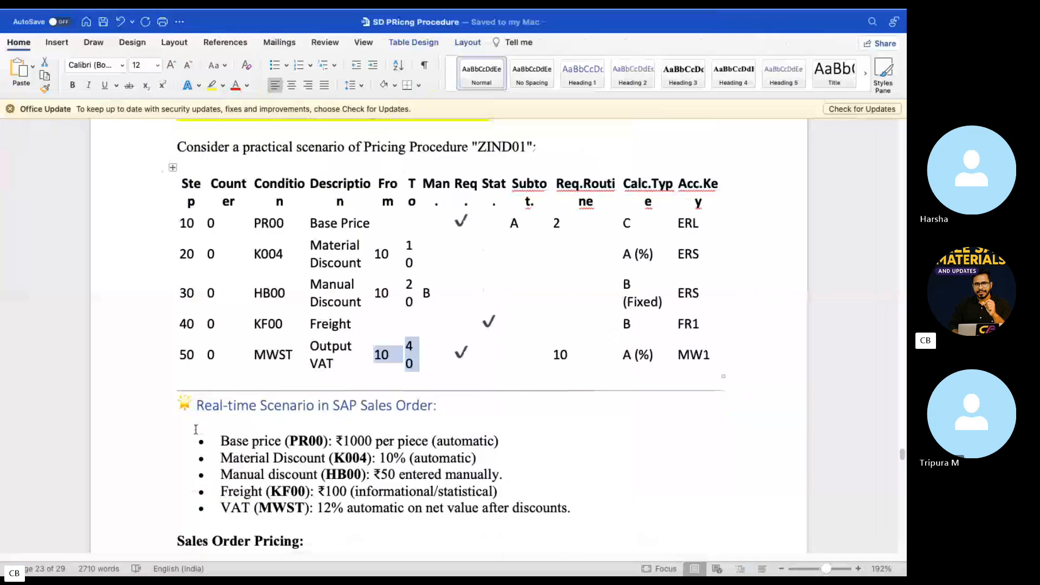
Skim the notes' V/06 field explanations from Condition Class to Header Condition and return to the condition table section on page 1.
scroll(196, 428, down, 15)
scroll(196, 429, down, 20)
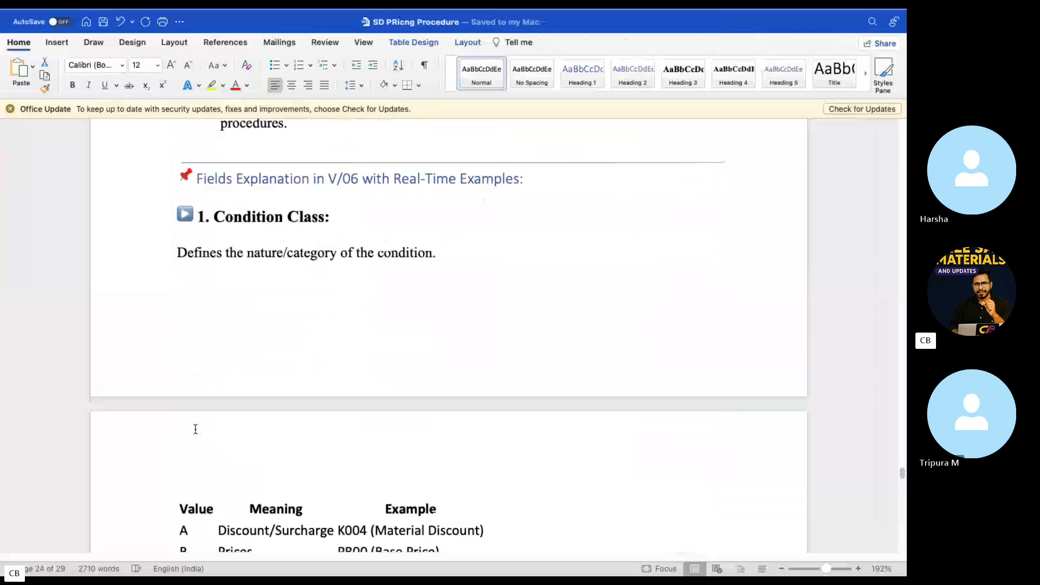
scroll(196, 429, down, 15)
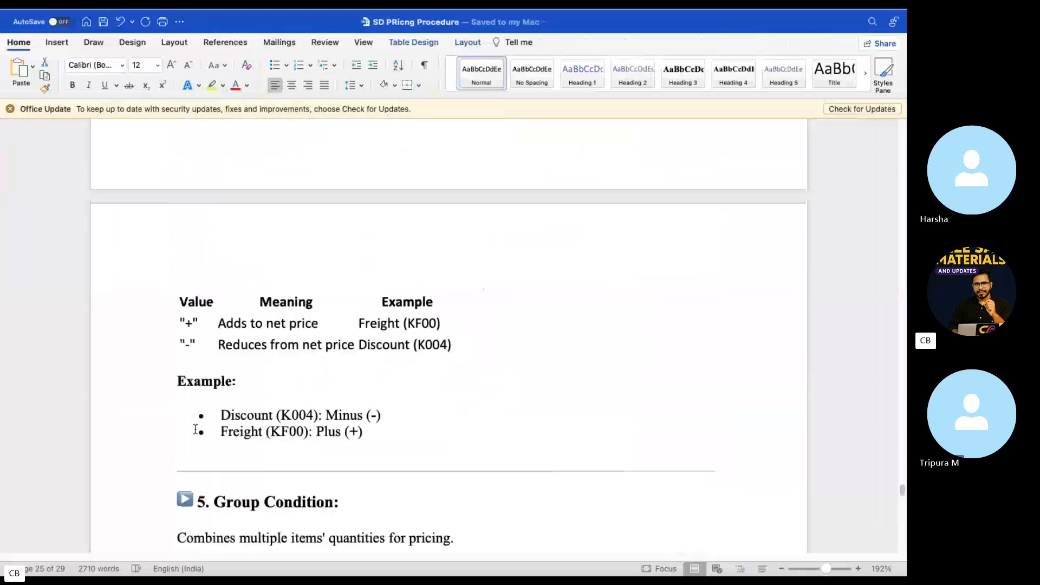
scroll(884, 470, up, 10)
scroll(901, 488, down, 8)
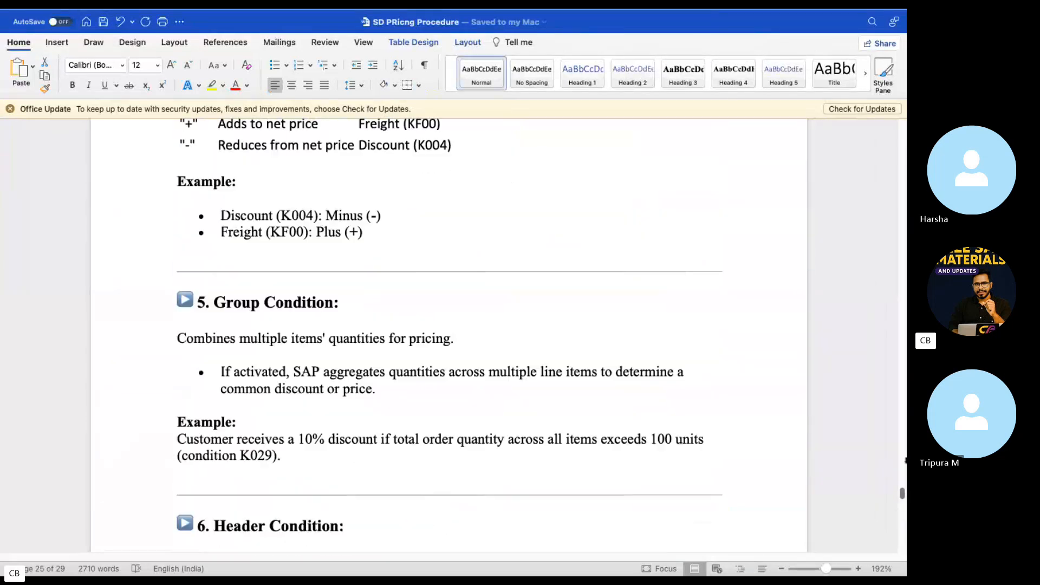
scroll(902, 482, up, 20)
drag(902, 475, 904, 107)
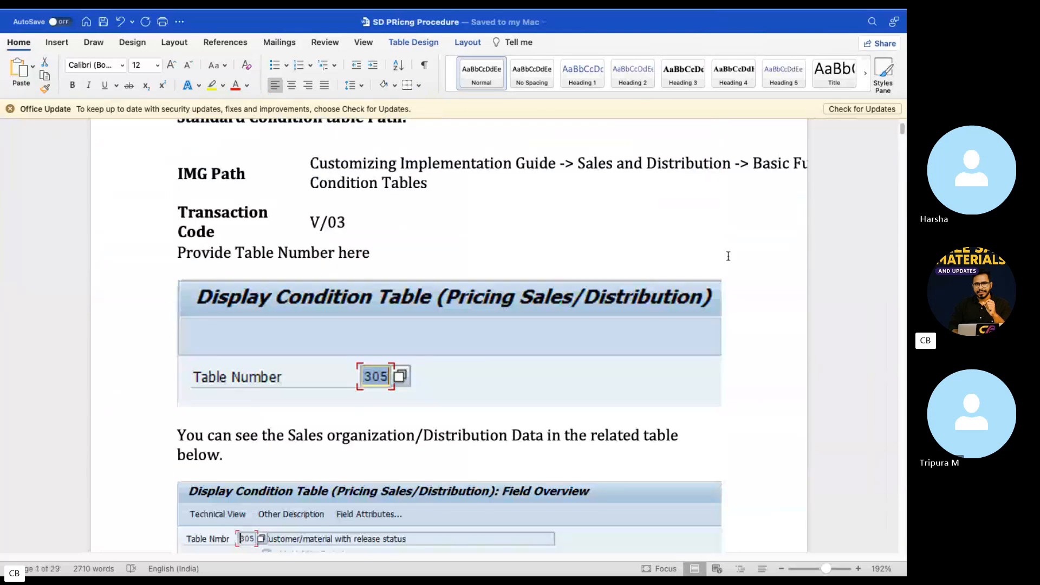
Switch to the Skype call, open its chat, and return to the Word notes.
key(ctrl+Left)
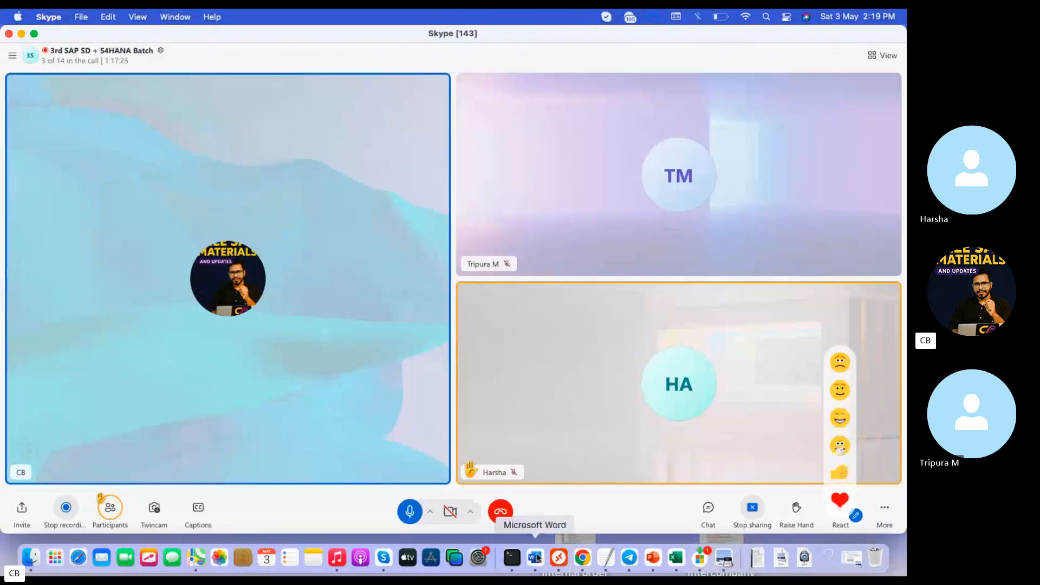
click(562, 564)
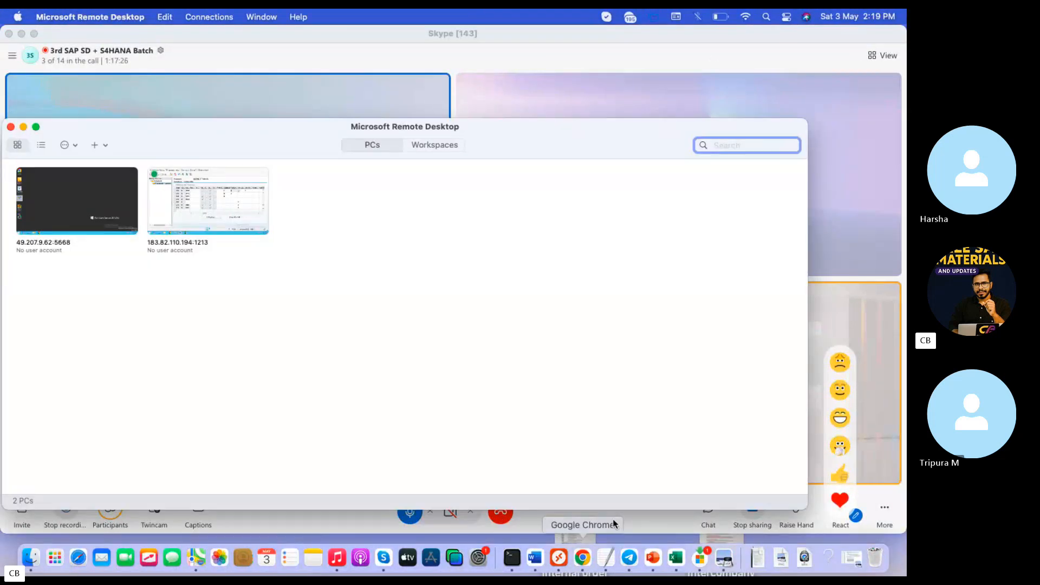
click(383, 557)
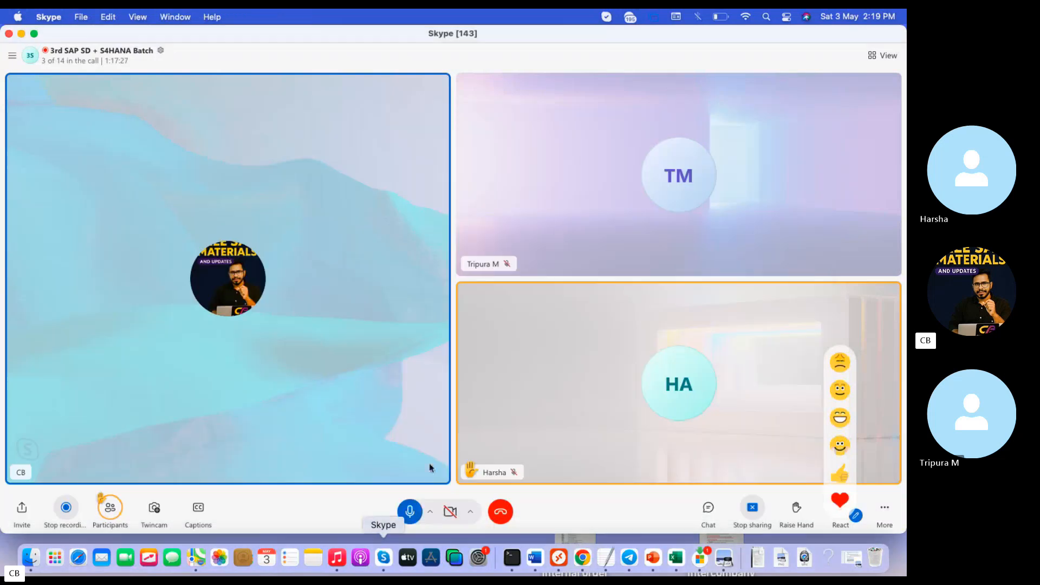
click(708, 508)
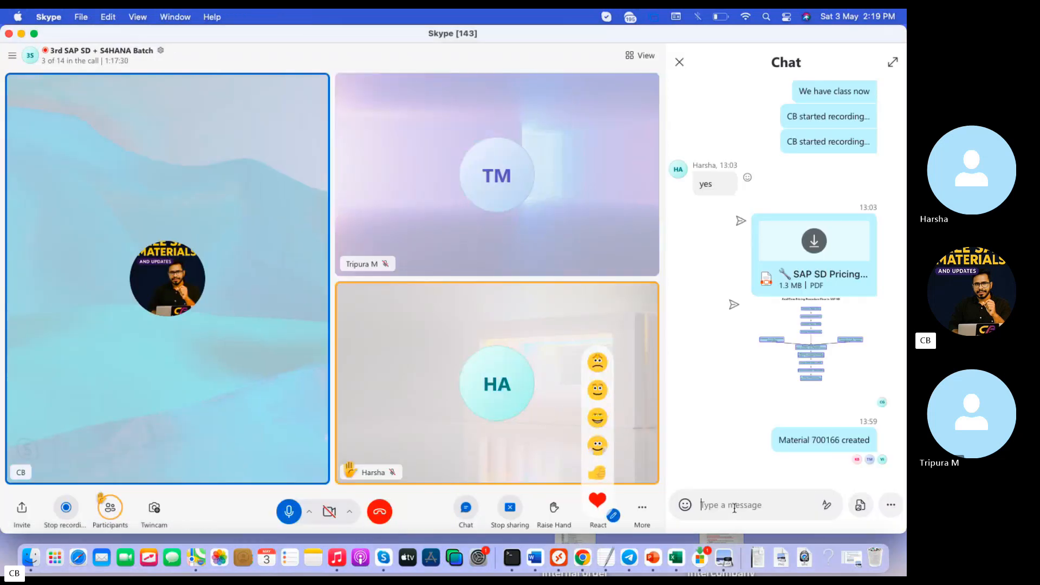
click(535, 558)
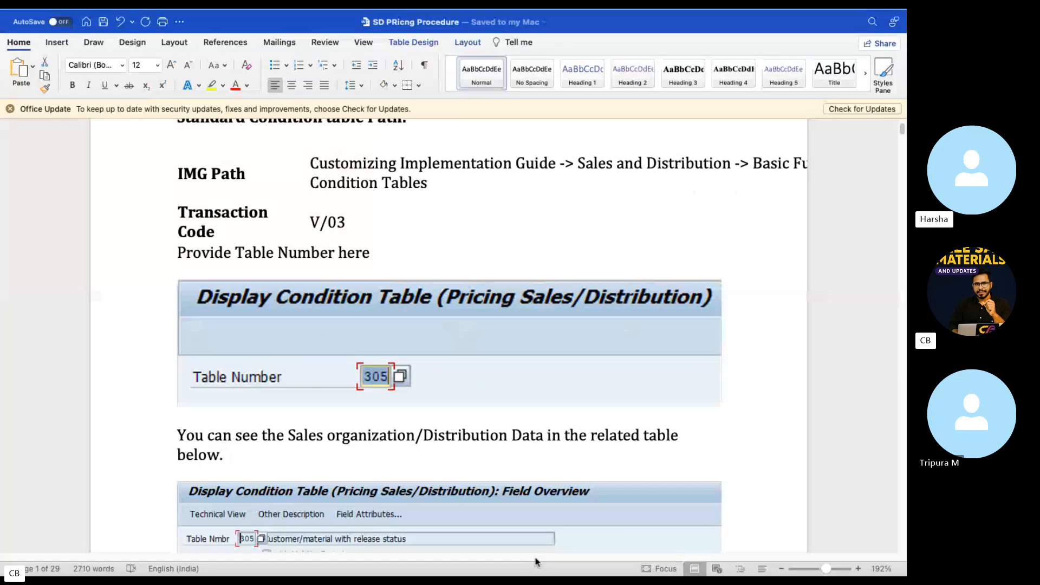
key(ctrl+Left)
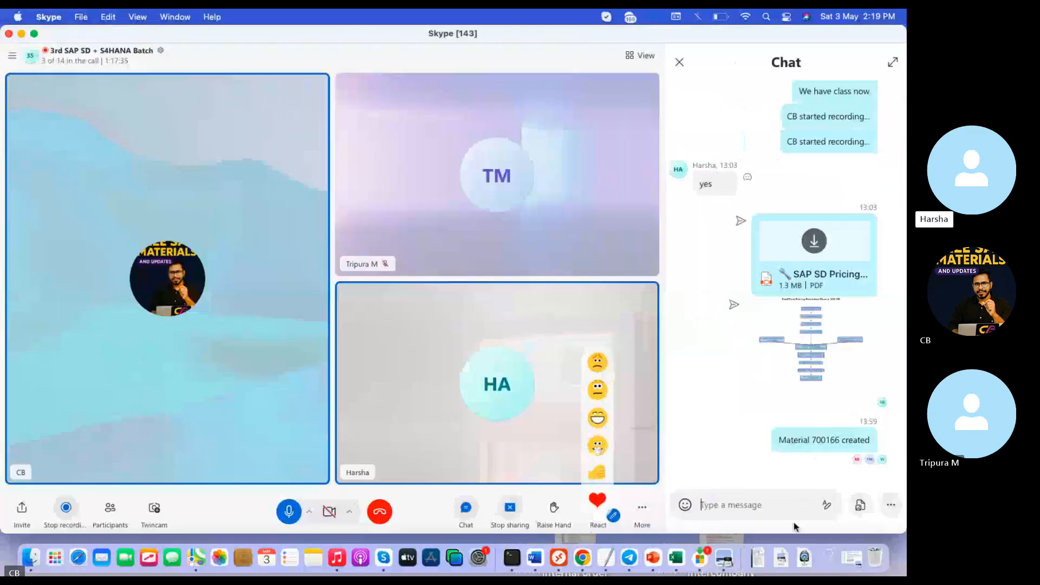
click(536, 560)
Skim the notes from the V/03 condition table section through the V/08 key fields to the V/06 Valid From / Valid To and scale explanations.
scroll(481, 390, down, 5)
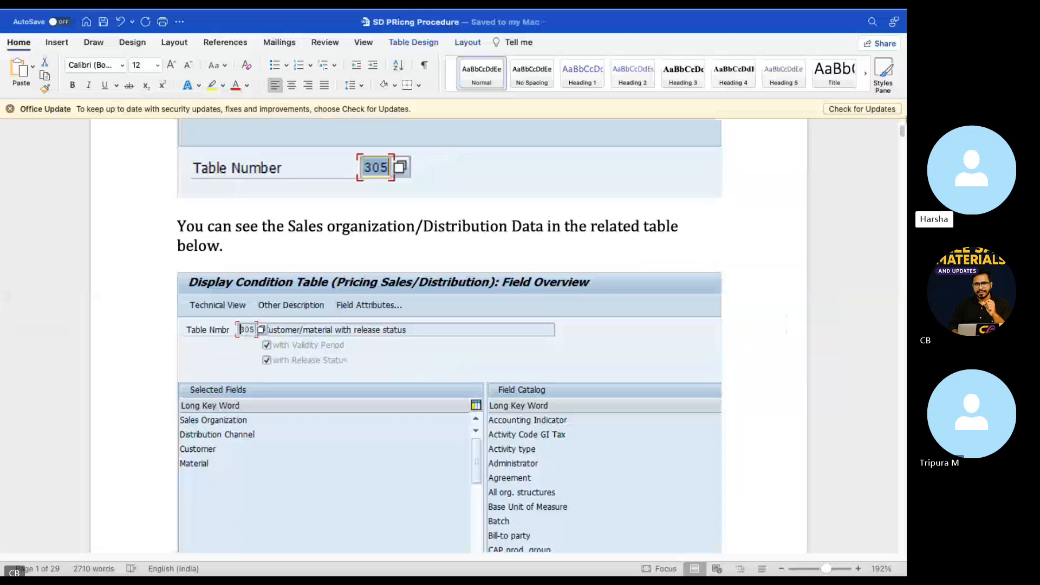
scroll(448, 336, down, 20)
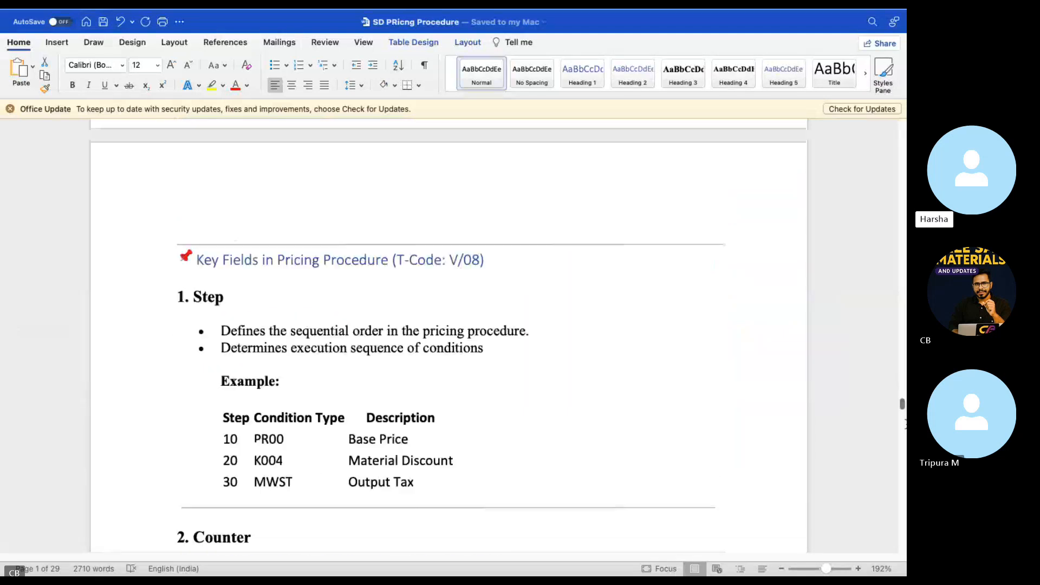
scroll(448, 336, down, 20)
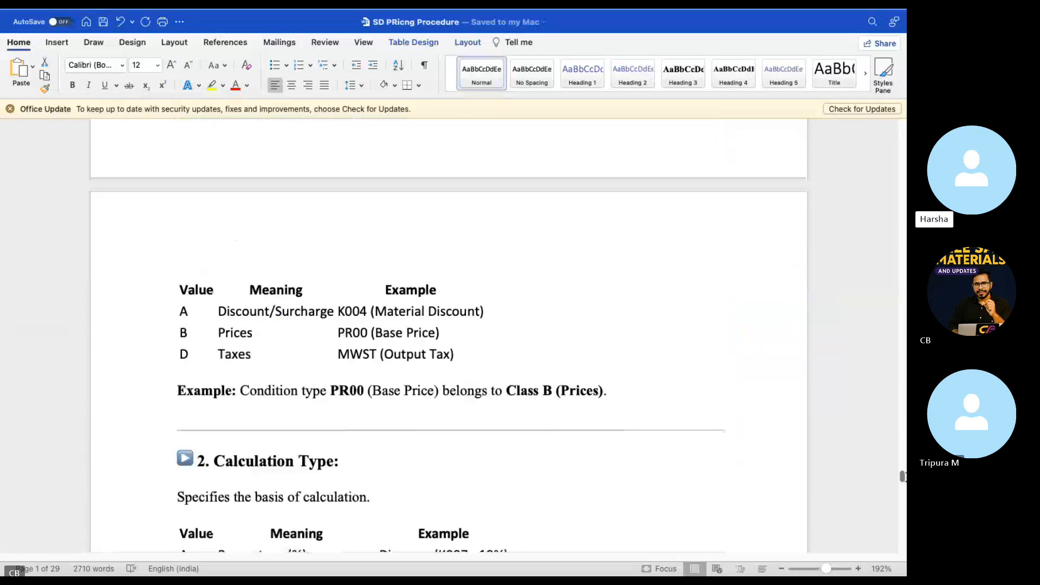
scroll(448, 336, down, 20)
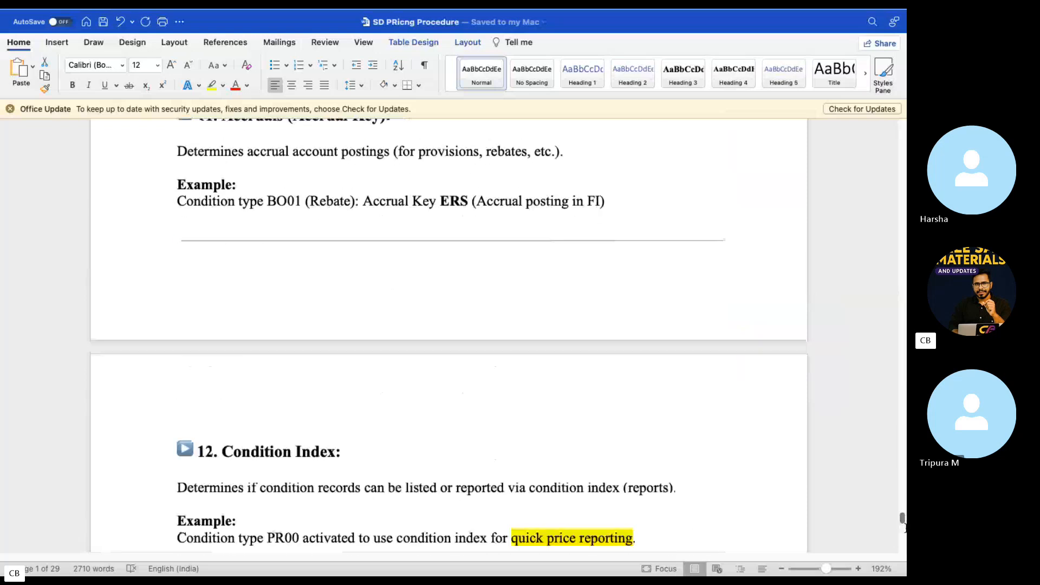
scroll(878, 522, down, 10)
scroll(879, 522, up, 20)
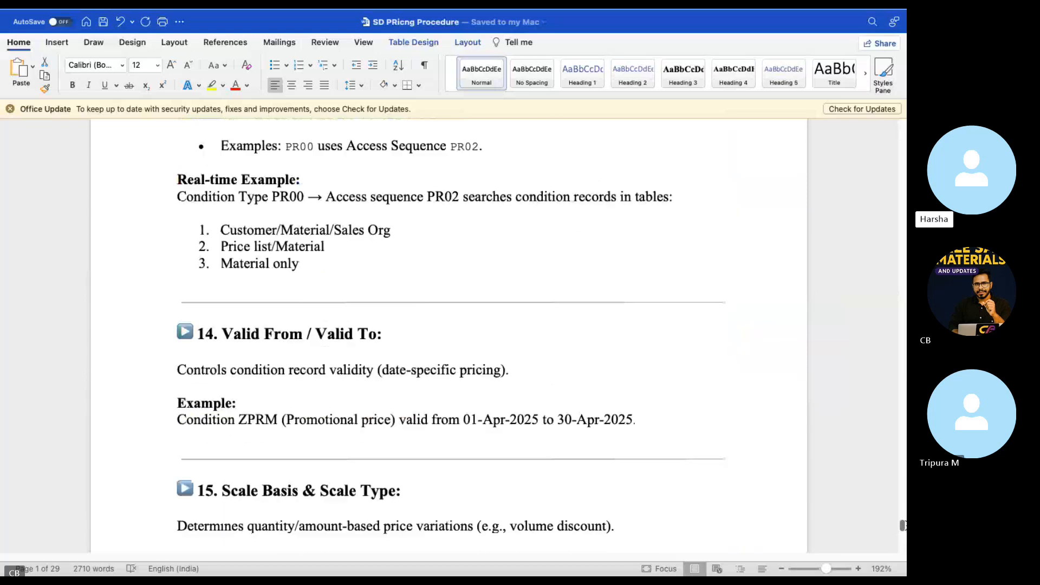
Switch to SAP and look through the RVAA01 control data from the last steps back to the first and on to step 110.
key(ctrl+Left)
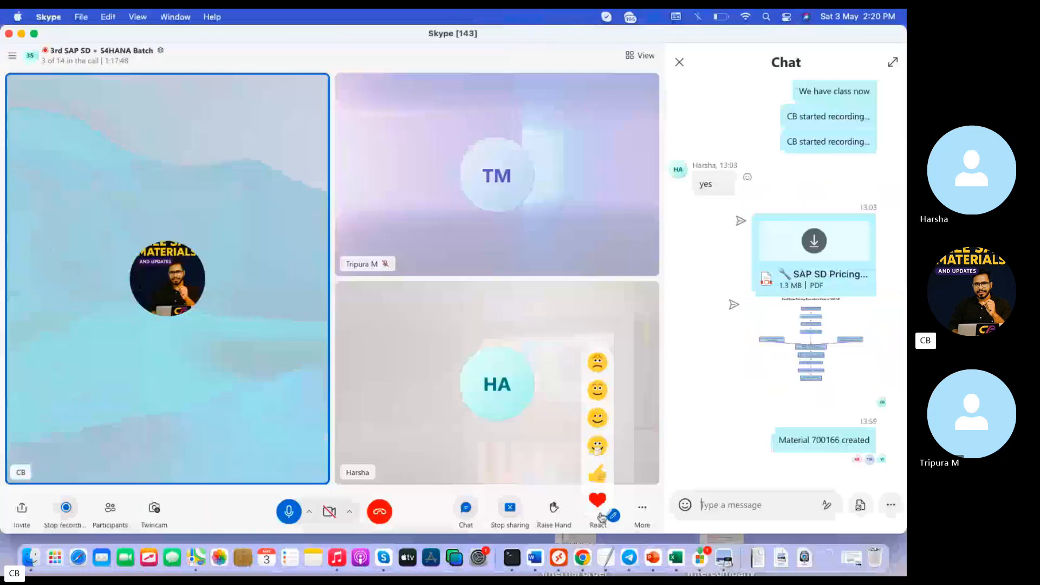
click(561, 558)
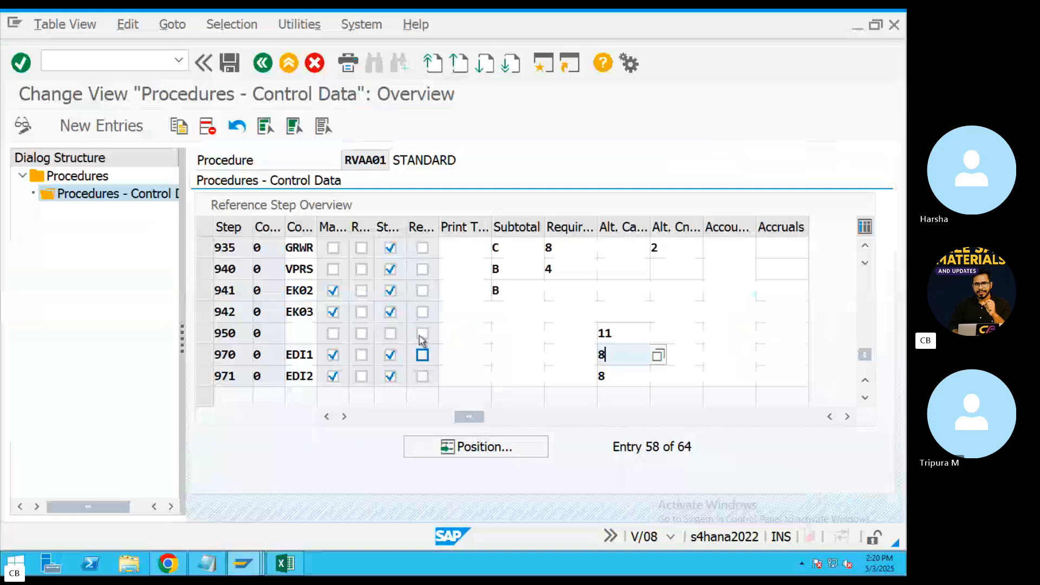
scroll(407, 332, up, 2)
scroll(408, 329, up, 2)
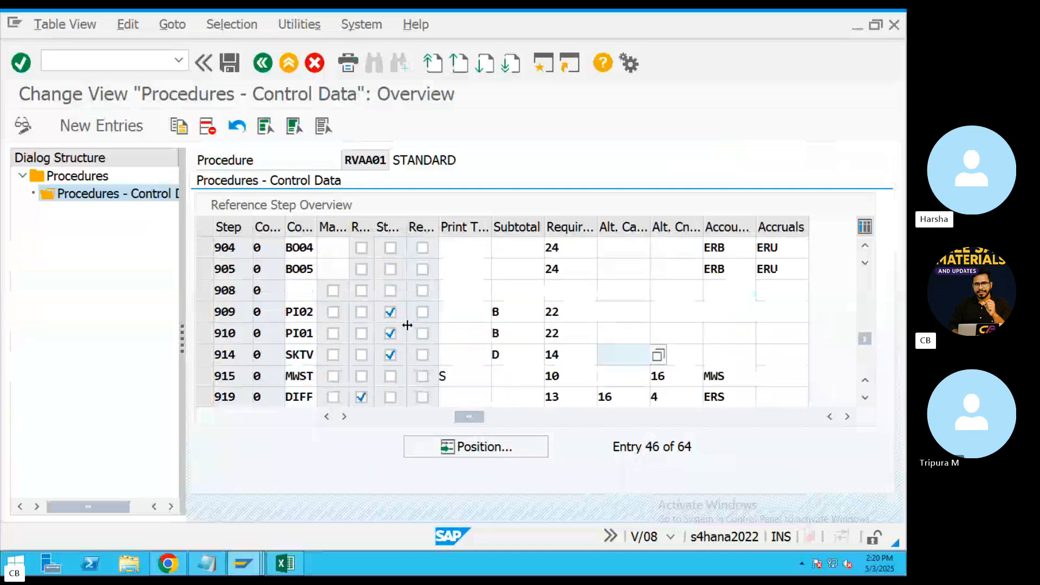
scroll(408, 325, up, 3)
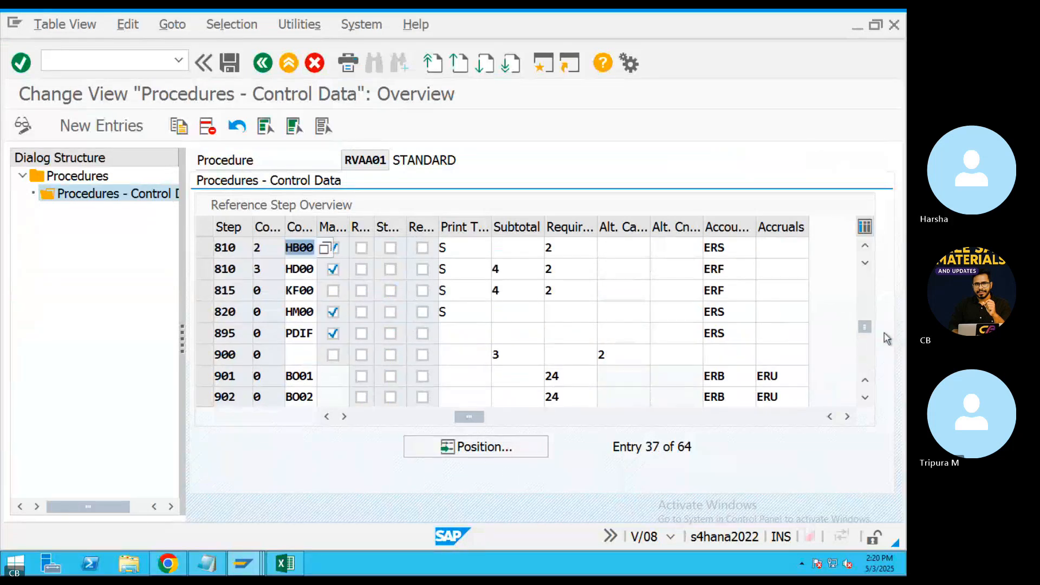
drag(865, 330, 865, 279)
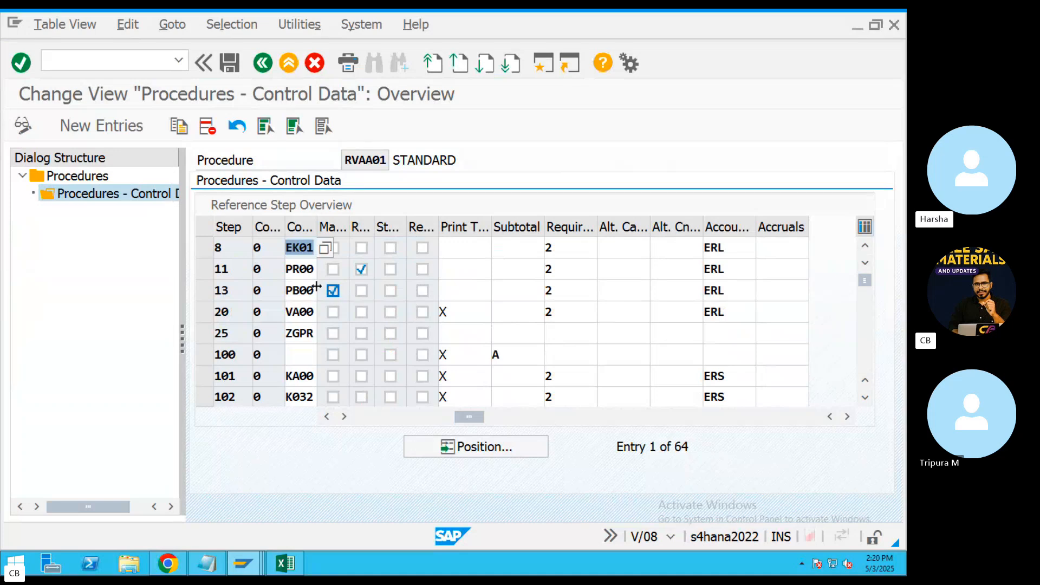
scroll(305, 285, down, 5)
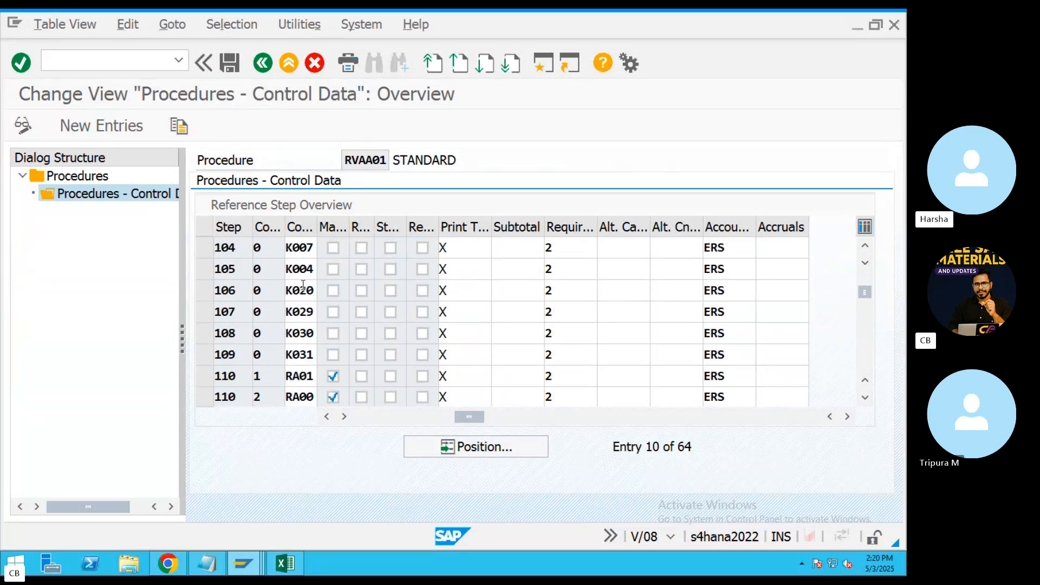
scroll(295, 286, up, 1)
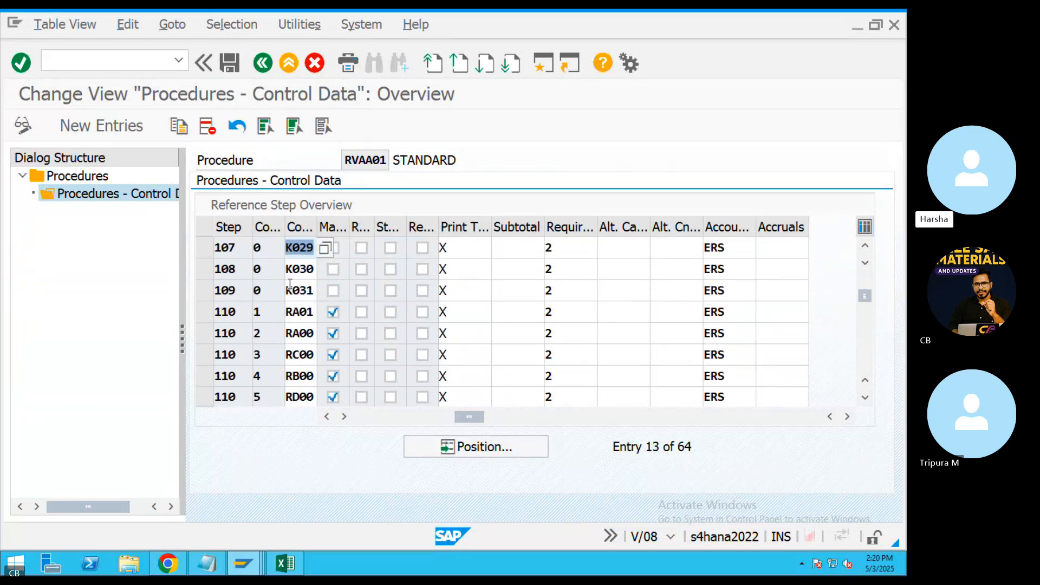
Examine the counter values at step 110 and their condition types RA01, RA00 and RC00.
double_click(227, 312)
double_click(261, 313)
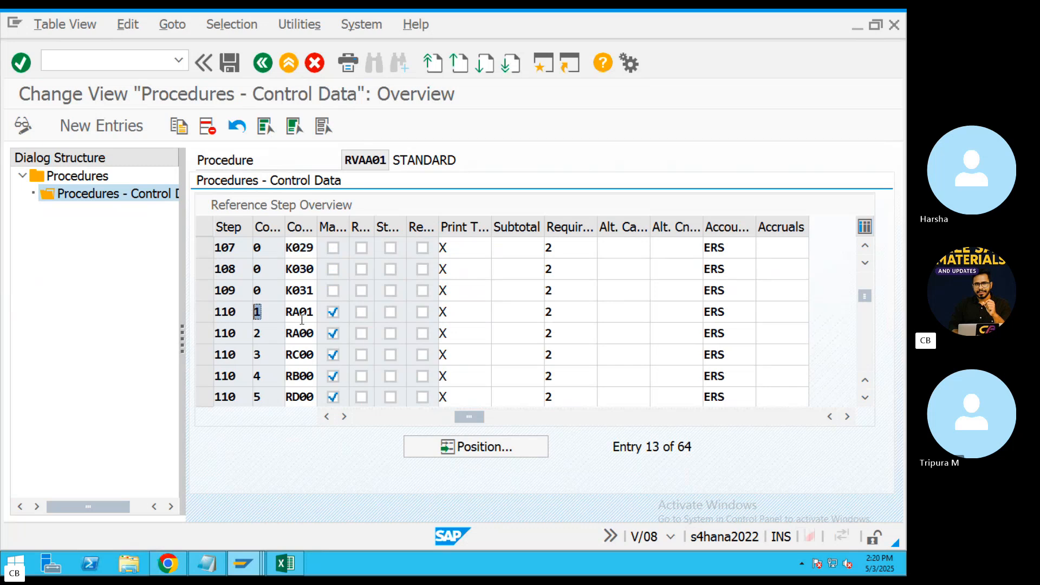
double_click(299, 312)
double_click(299, 333)
double_click(298, 355)
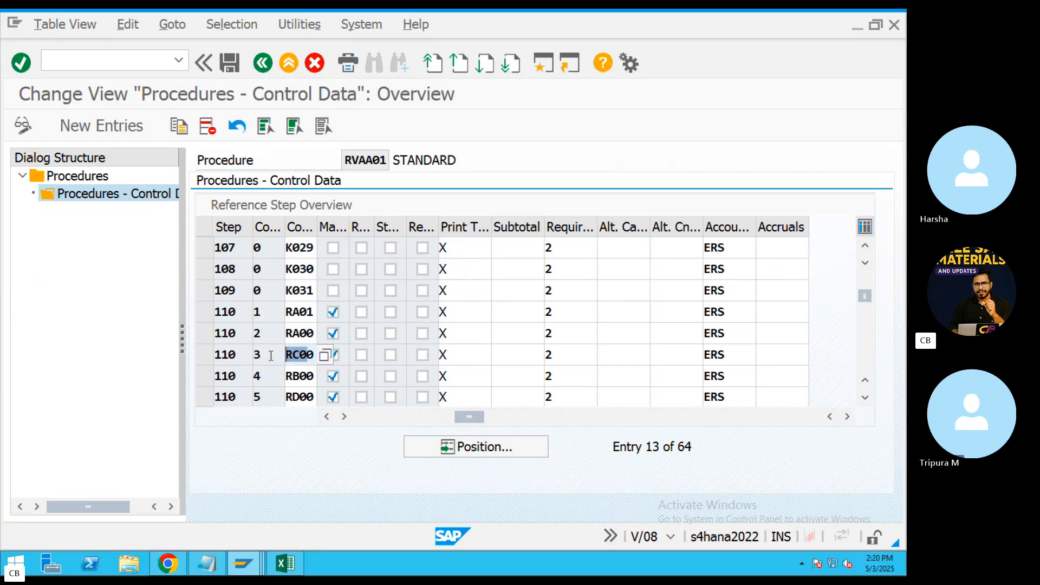
drag(262, 312, 286, 313)
drag(303, 336, 293, 355)
click(261, 314)
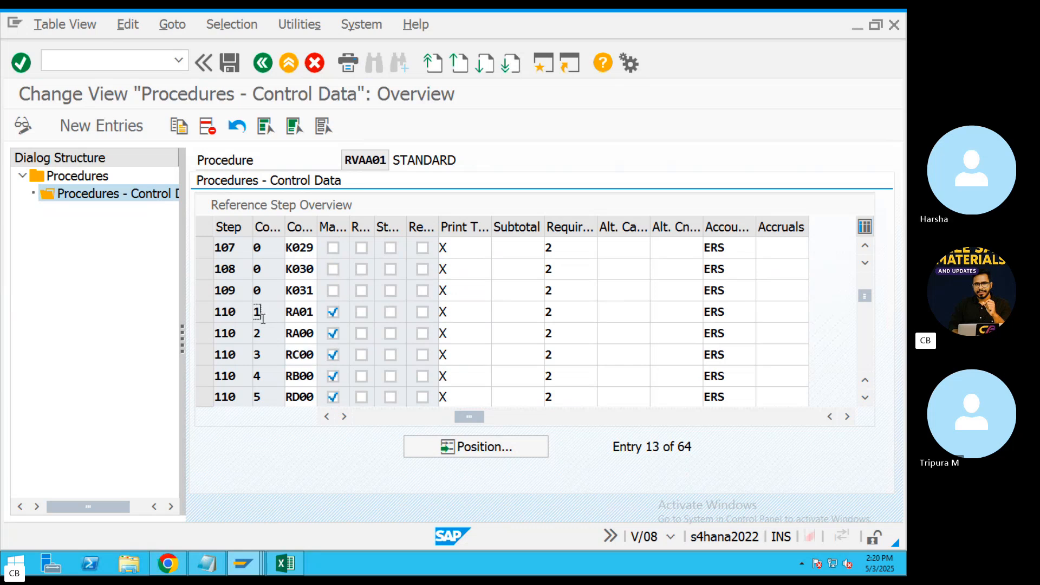
Compare the repeated step number 110 with the step numbers that follow it in the RVAA01 control data.
drag(234, 312, 219, 315)
click(228, 354)
scroll(306, 341, down, 4)
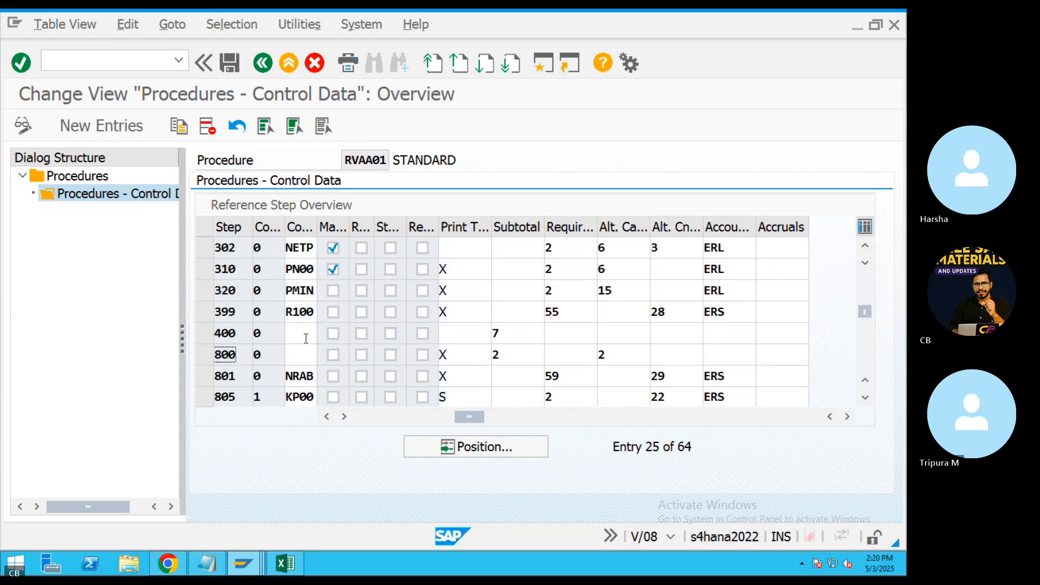
scroll(306, 339, up, 3)
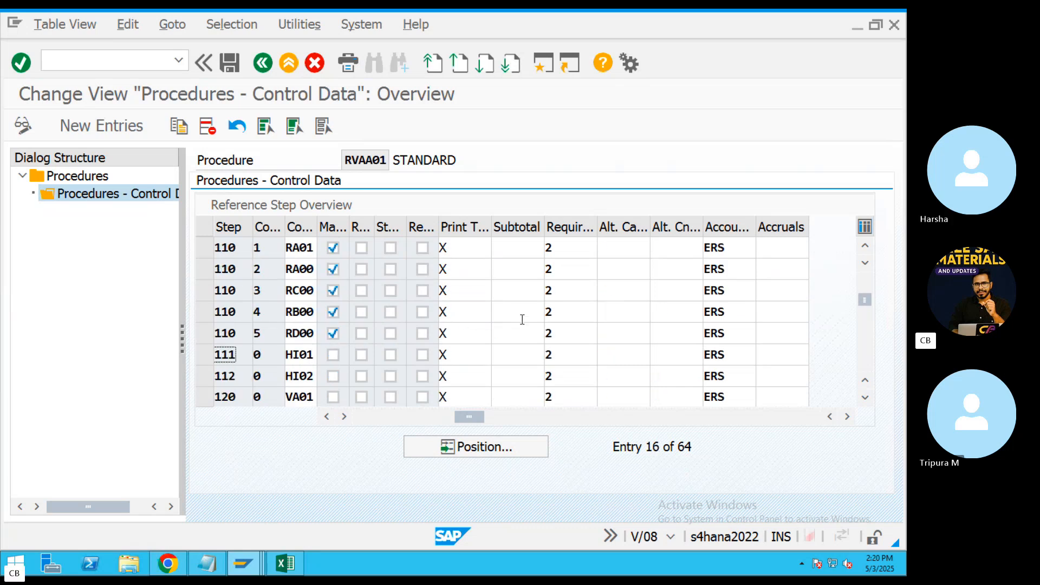
Check the Skype call, return to SAP, and view the list of possible condition types for the RA00 entry at step 110.
key(ctrl+Left)
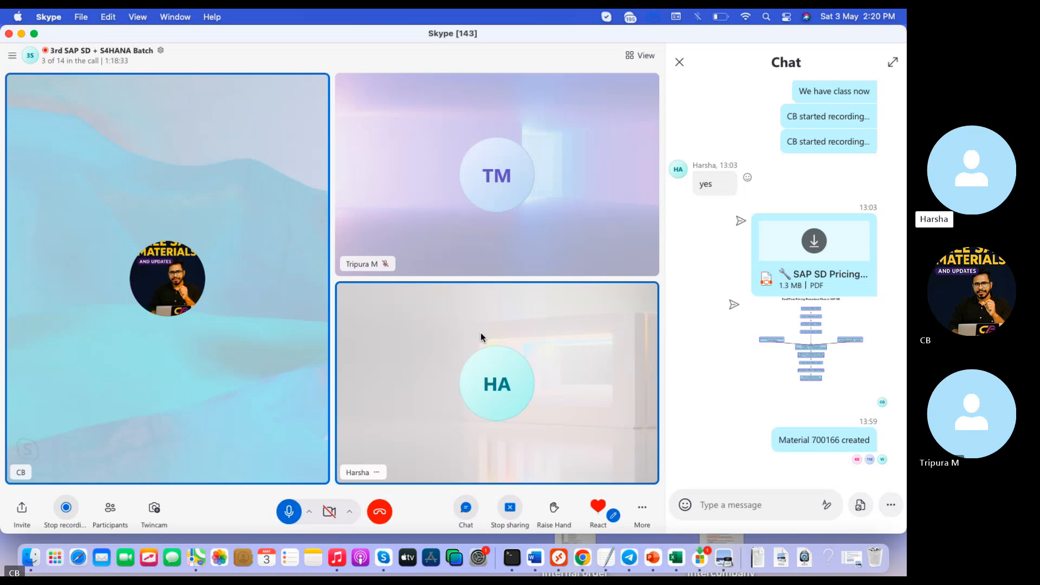
click(560, 559)
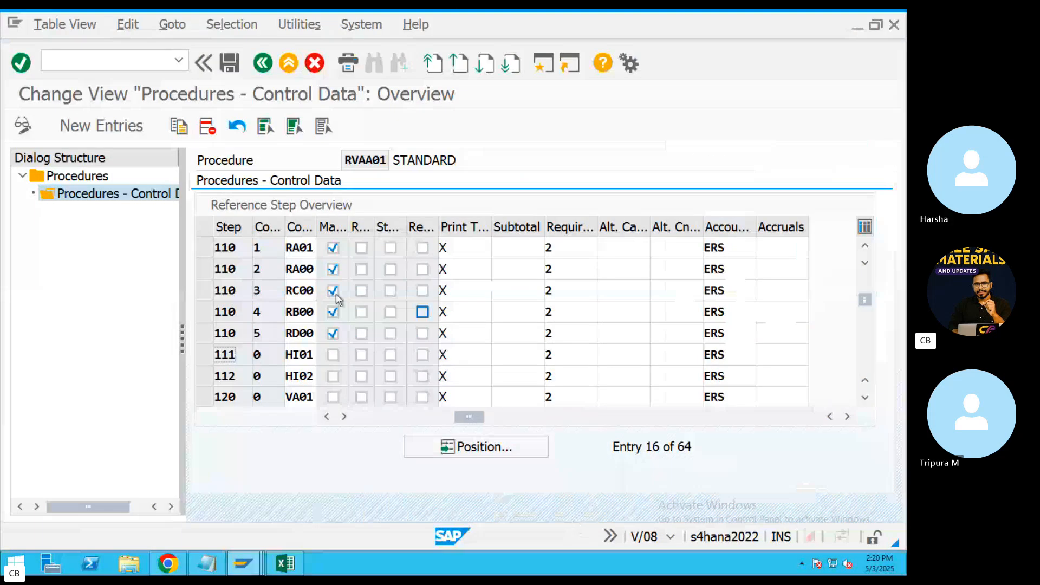
click(307, 269)
click(325, 269)
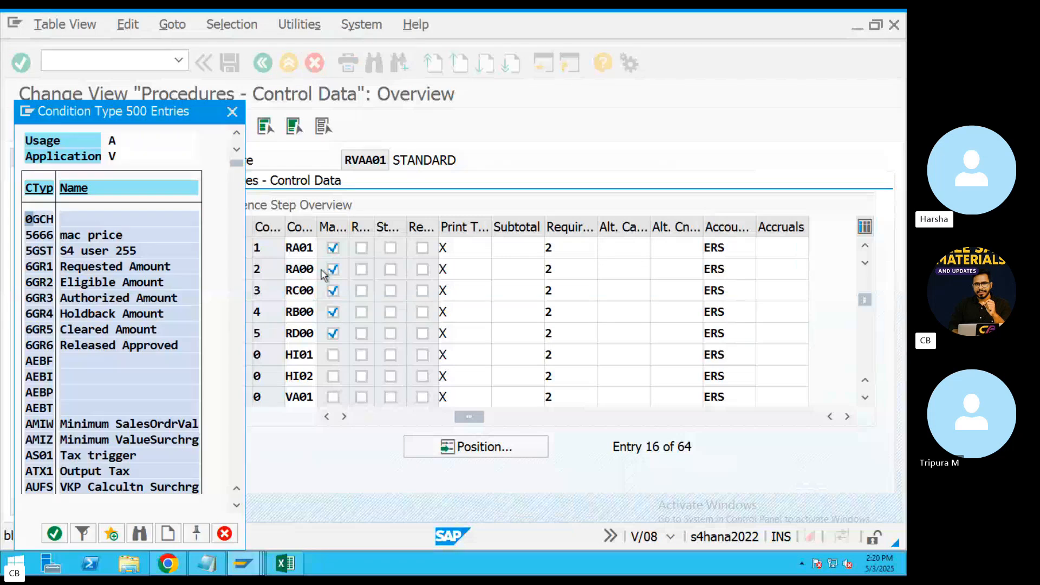
click(232, 111)
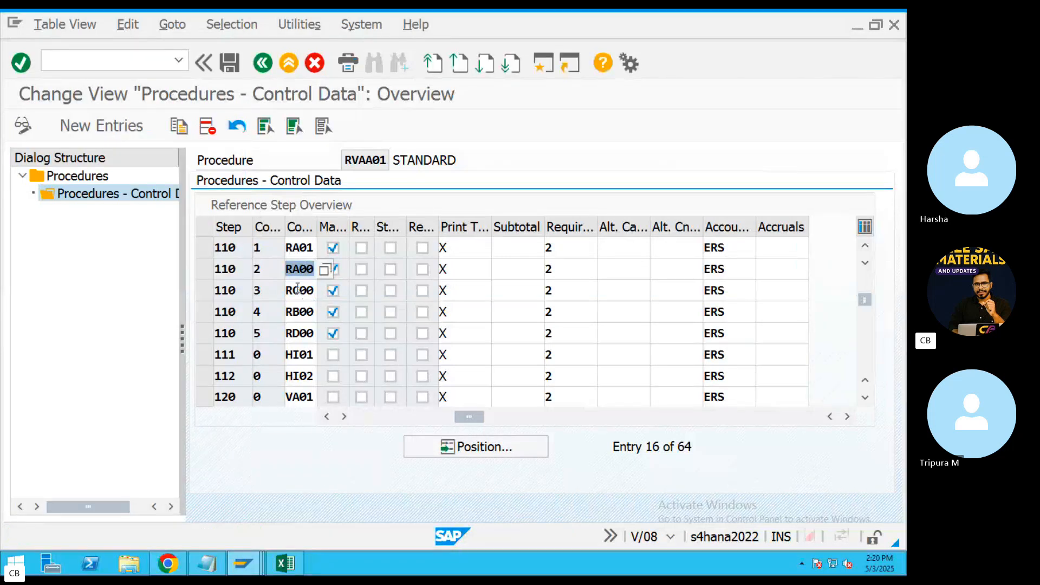
Examine the manual condition types RA00, RC00 and RB00 under counters 2 to 4 of step 110.
click(281, 291)
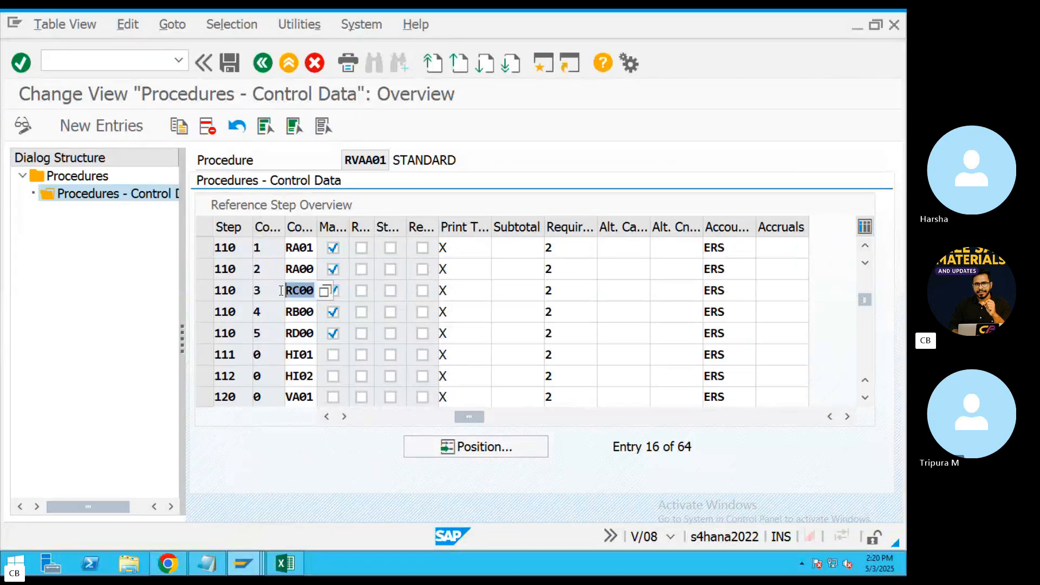
click(310, 269)
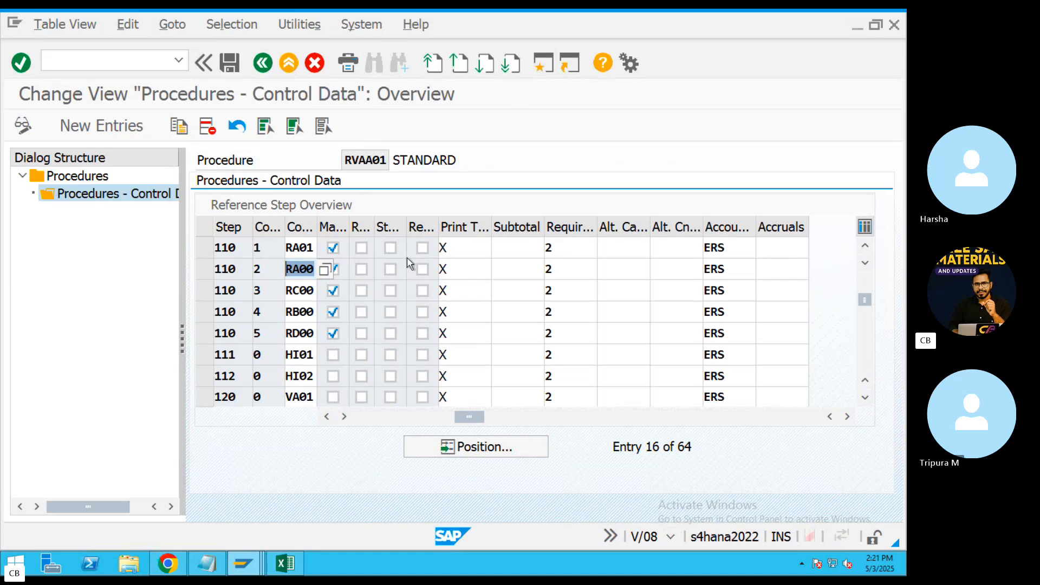
click(287, 295)
click(287, 312)
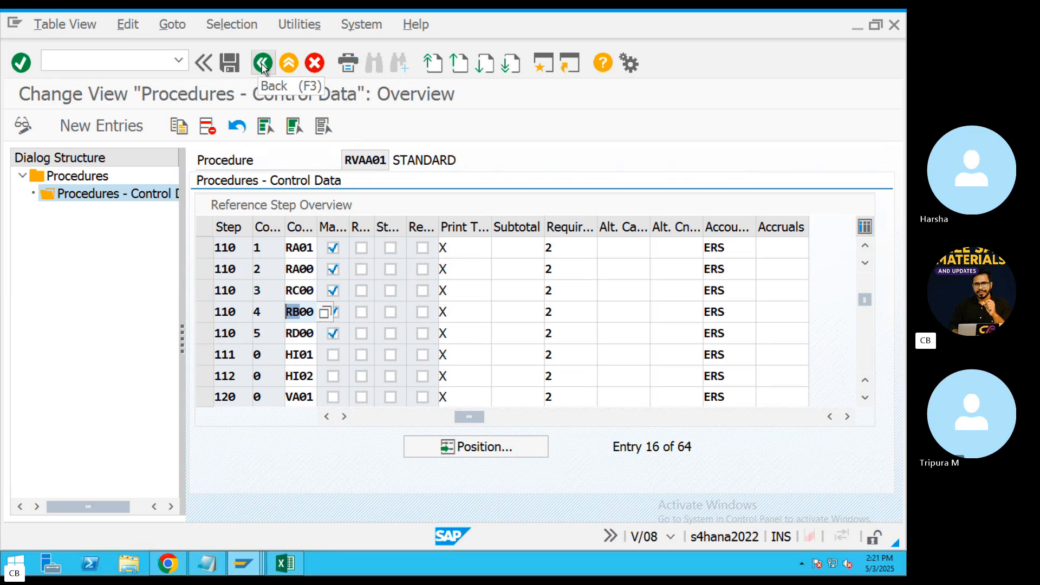
click(302, 270)
click(301, 291)
click(300, 312)
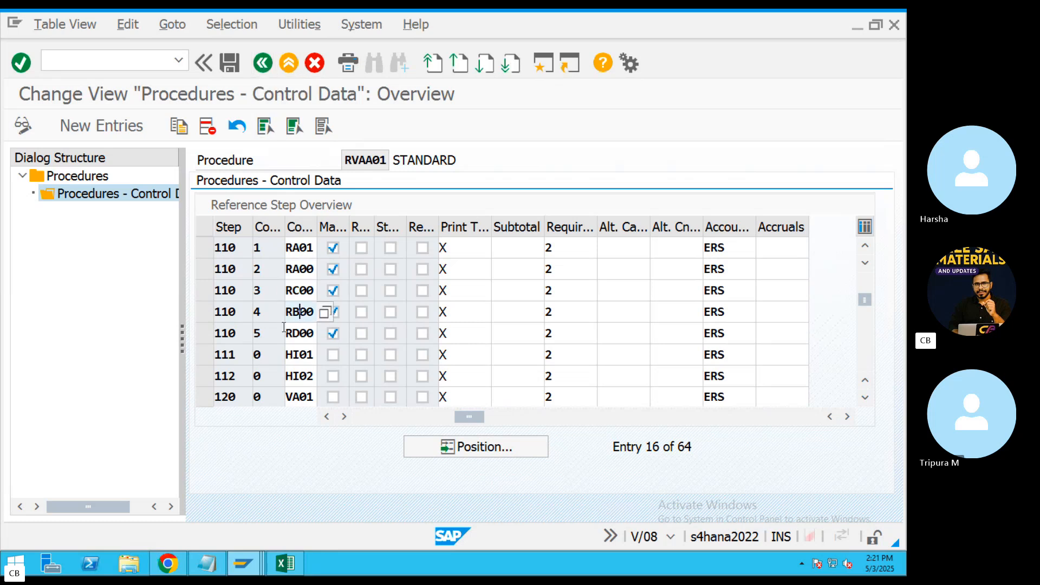
Look through the RVAA01 steps after 110, from the NRAB condition at step 801 to the DIFF condition at step 919.
scroll(300, 322, down, 1)
scroll(300, 322, down, 3)
click(307, 319)
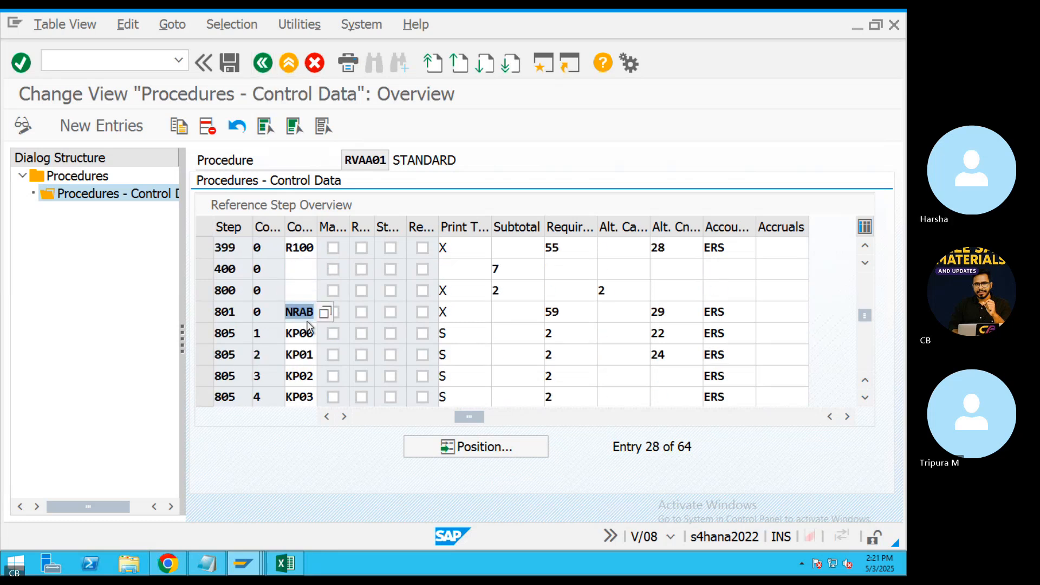
scroll(308, 325, down, 6)
click(264, 63)
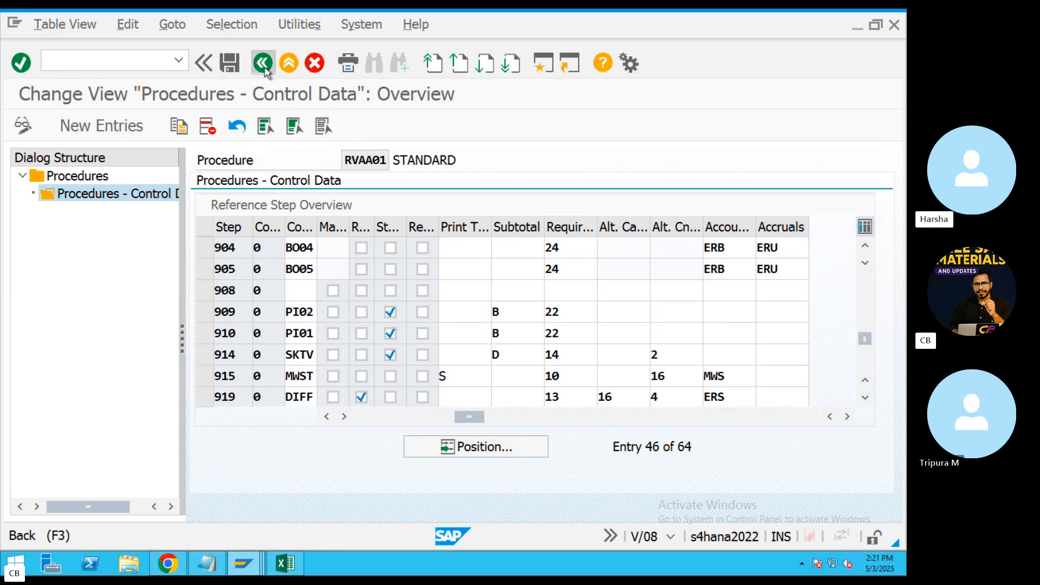
key(super+Tab)
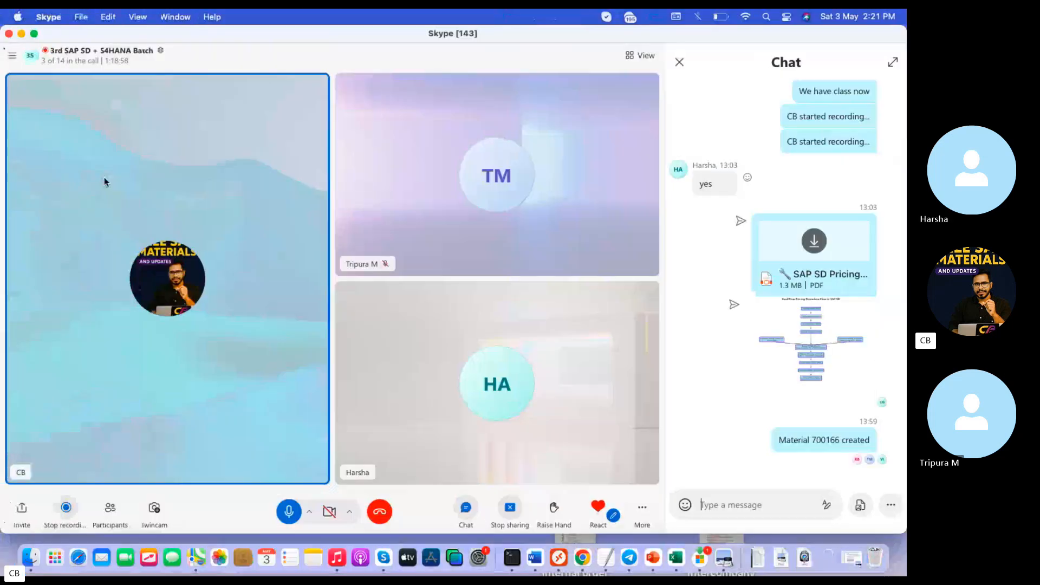
click(861, 505)
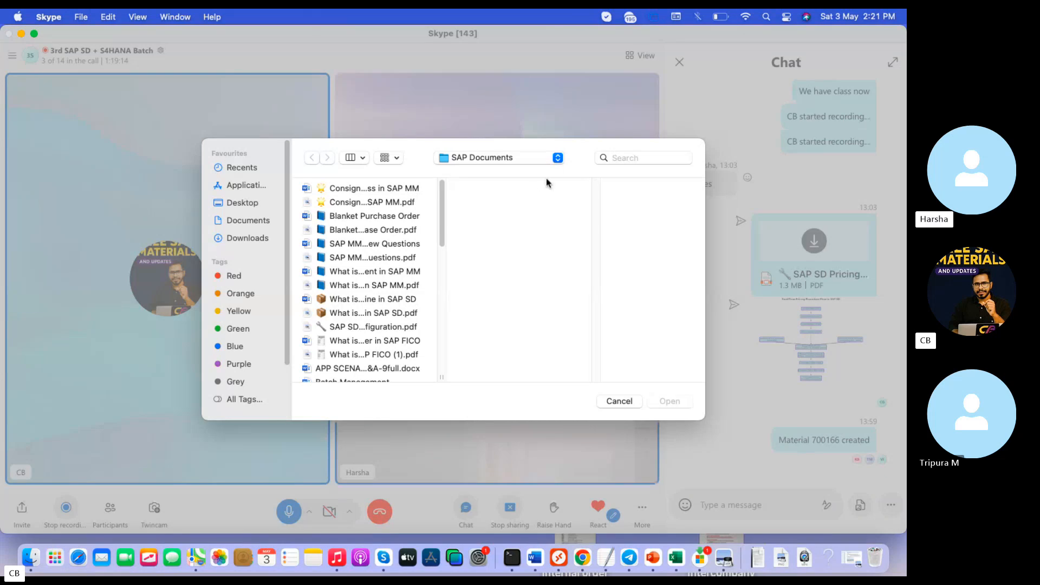
key(Escape)
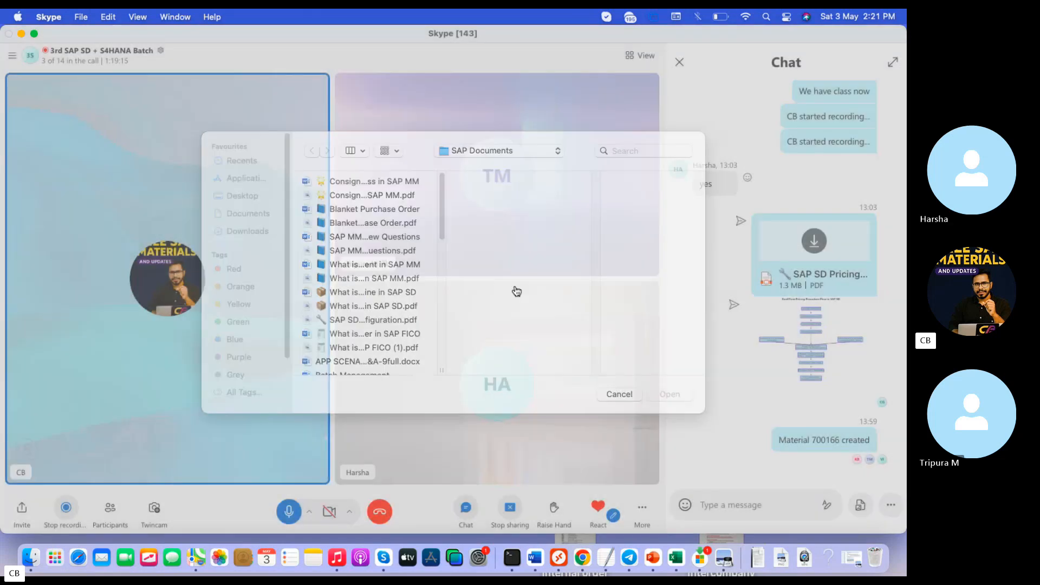